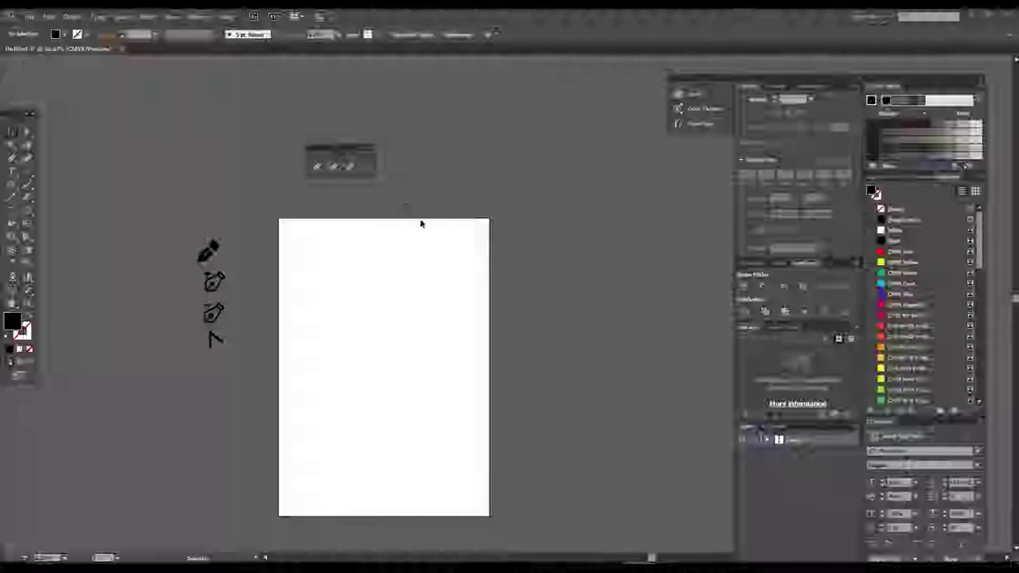
Move the floating Pen tools panel left and expand the full list of pen and anchor-point tools.
{"action": "left_click_drag", "start_coordinate": [309, 151], "coordinate": [189, 162]}
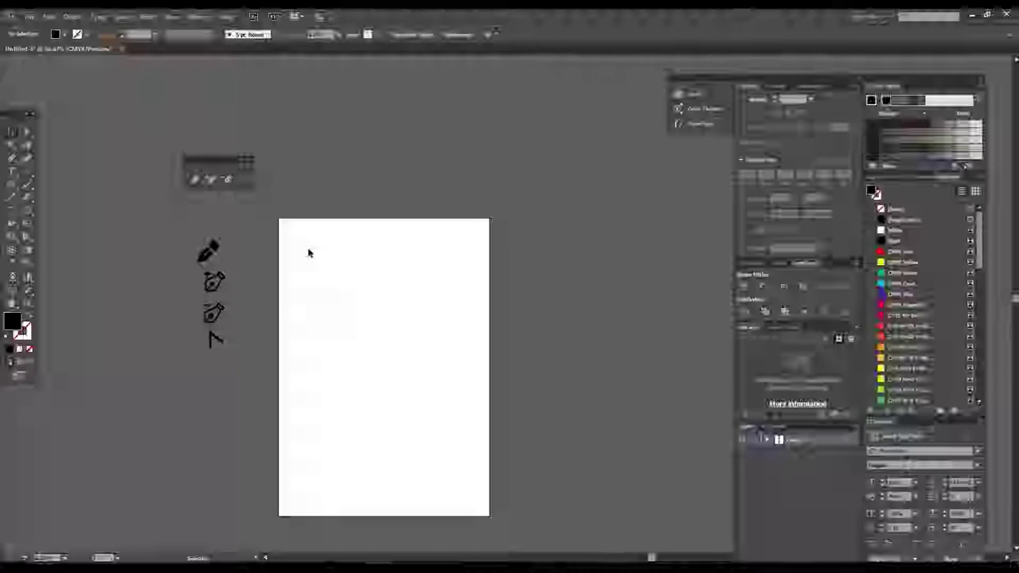
{"action": "mouse_move", "coordinate": [383, 330]}
{"action": "left_mouse_down"}
{"action": "mouse_move", "coordinate": [425, 310]}
{"action": "mouse_move", "coordinate": [355, 299]}
{"action": "mouse_move", "coordinate": [377, 327]}
{"action": "mouse_move", "coordinate": [357, 309]}
{"action": "left_mouse_up"}
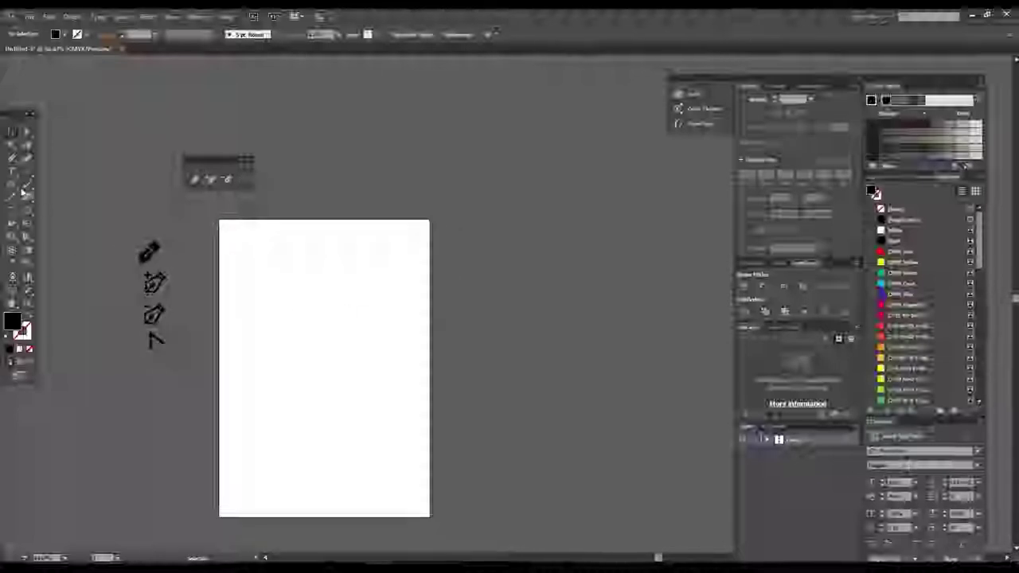
{"action": "left_click", "coordinate": [17, 160]}
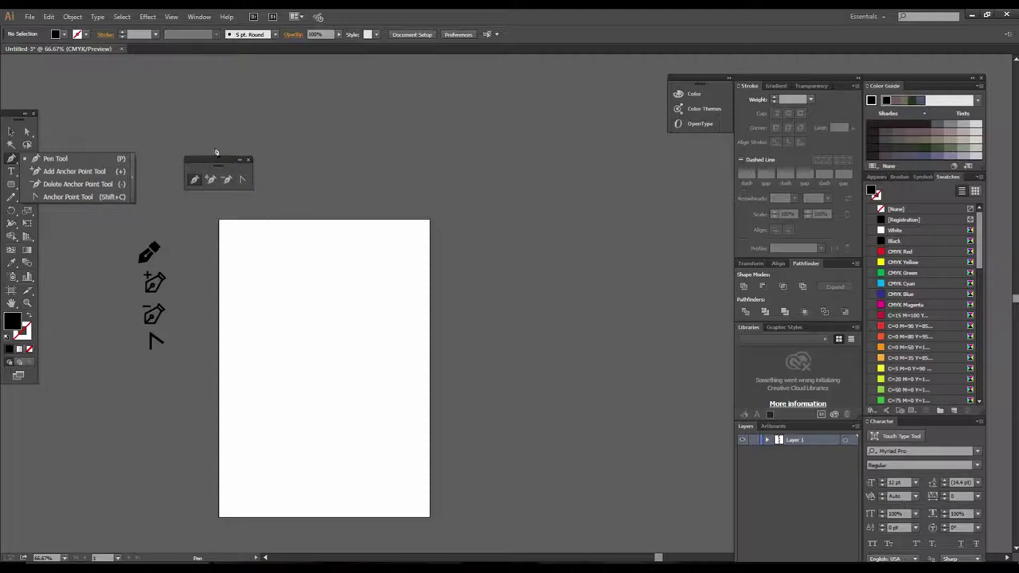
Close the pen tool list, zoom to 100% and frame the blank artboard, then select the Pen tool.
{"action": "left_click", "coordinate": [11, 132]}
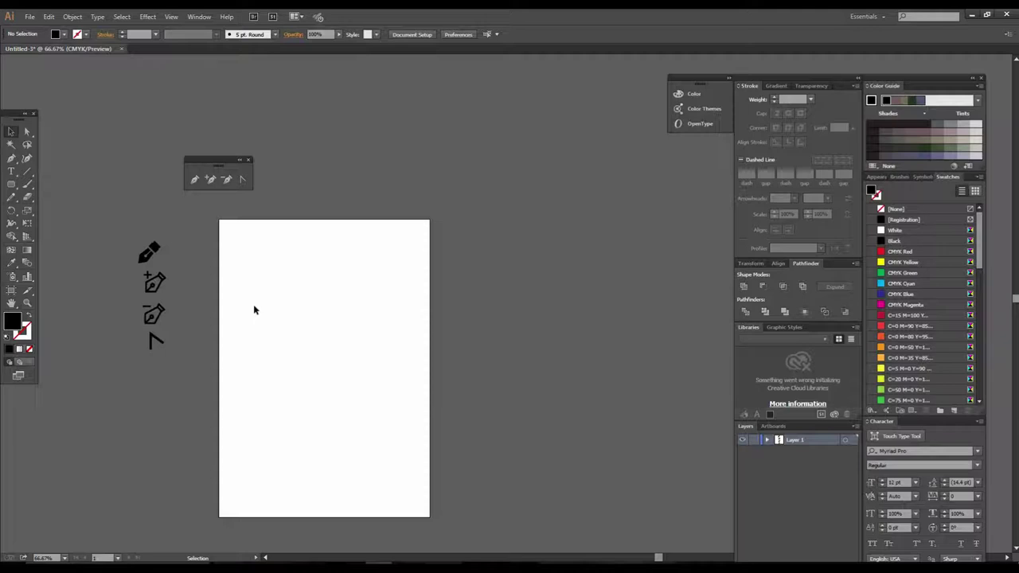
{"action": "key", "text": "ctrl+1"}
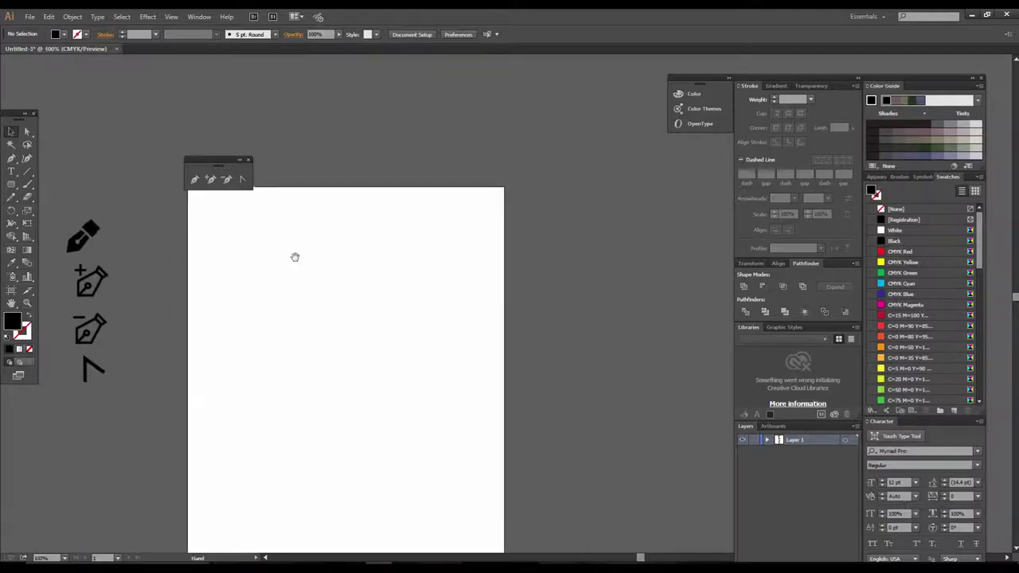
{"action": "left_click_drag", "start_coordinate": [367, 316], "coordinate": [332, 380]}
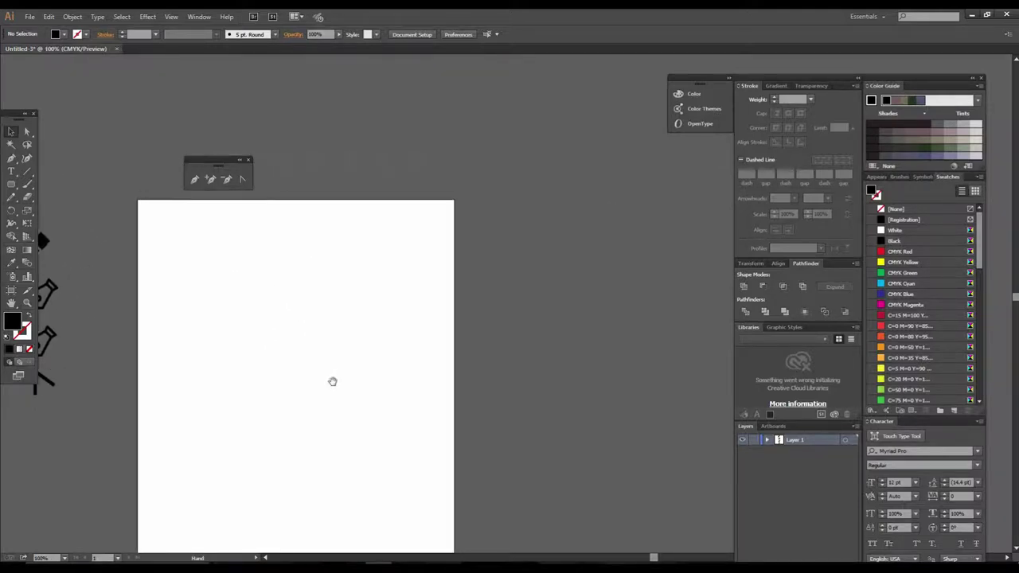
{"action": "left_click", "coordinate": [196, 179]}
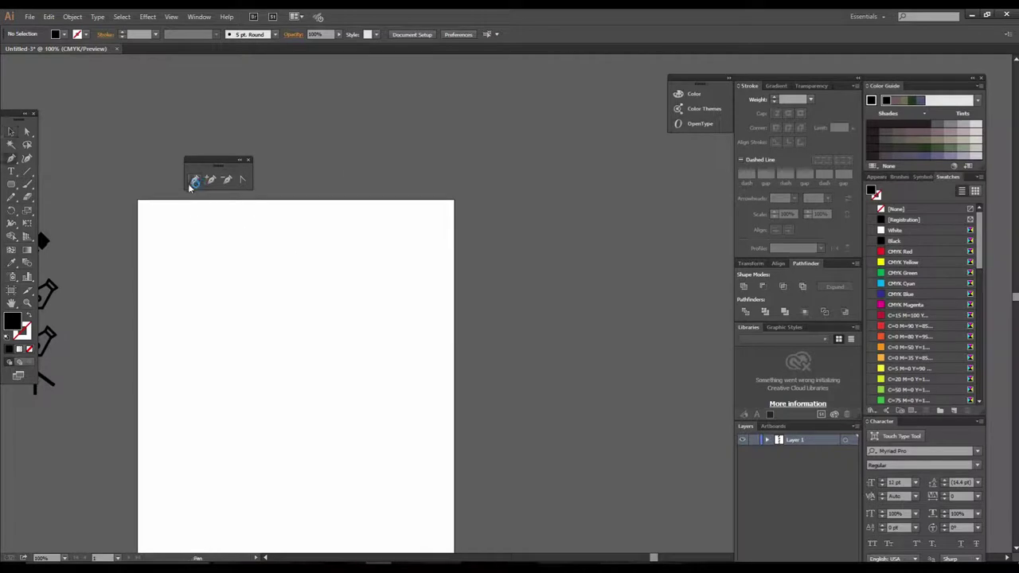
Draw a closed, black-filled five-cornered pen path in the artboard's upper half.
{"action": "left_click", "coordinate": [220, 308]}
{"action": "left_click", "coordinate": [412, 253]}
{"action": "left_click", "coordinate": [454, 385]}
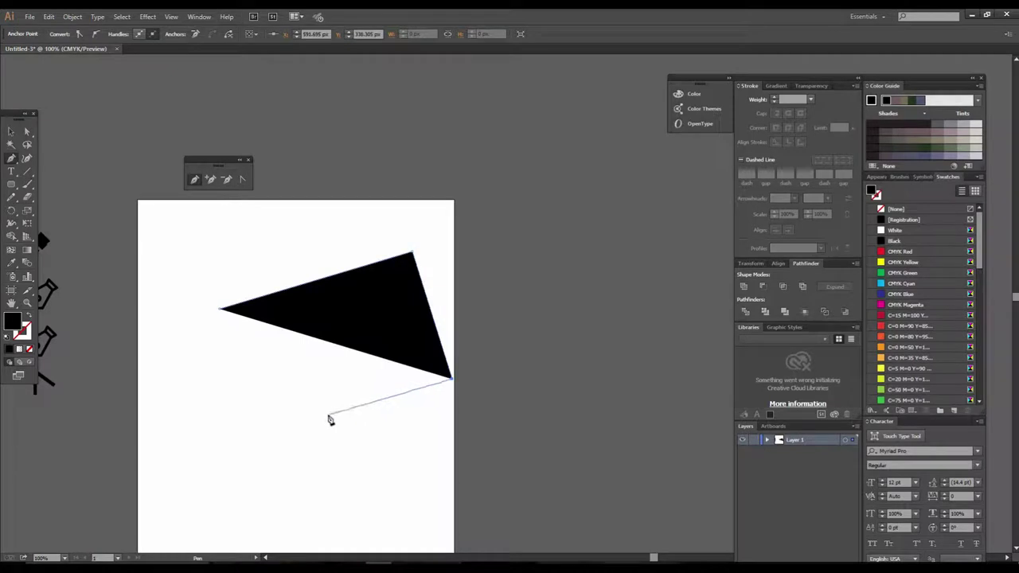
{"action": "left_click", "coordinate": [327, 414]}
{"action": "left_click", "coordinate": [194, 376]}
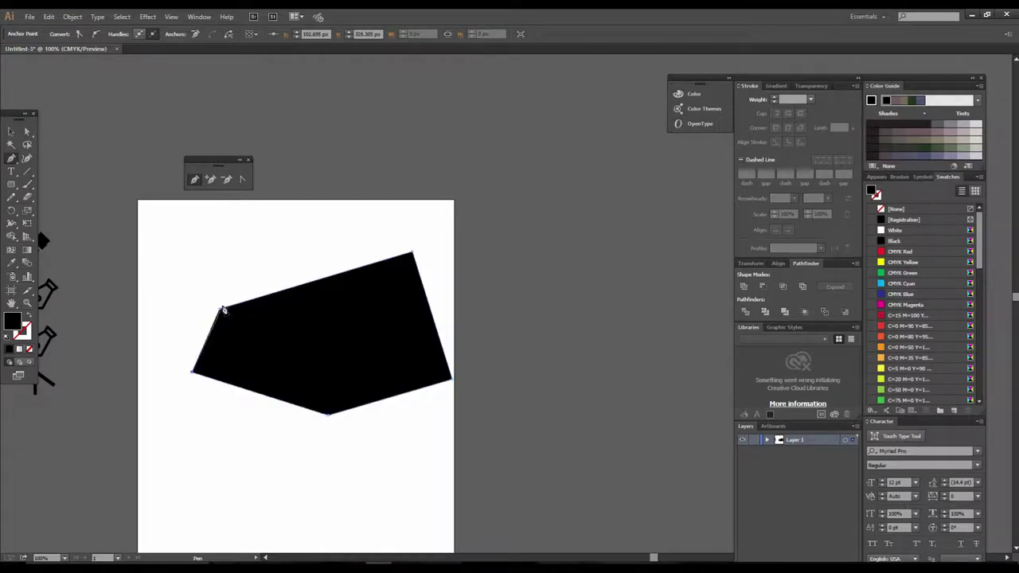
{"action": "left_click", "coordinate": [220, 308]}
Pan and zoom between 150% and 100% to review the shape, keeping the Pen tool active.
{"action": "key", "text": "space"}
{"action": "mouse_move", "coordinate": [411, 395]}
{"action": "left_mouse_down"}
{"action": "mouse_move", "coordinate": [380, 316]}
{"action": "mouse_move", "coordinate": [397, 401]}
{"action": "left_mouse_up"}
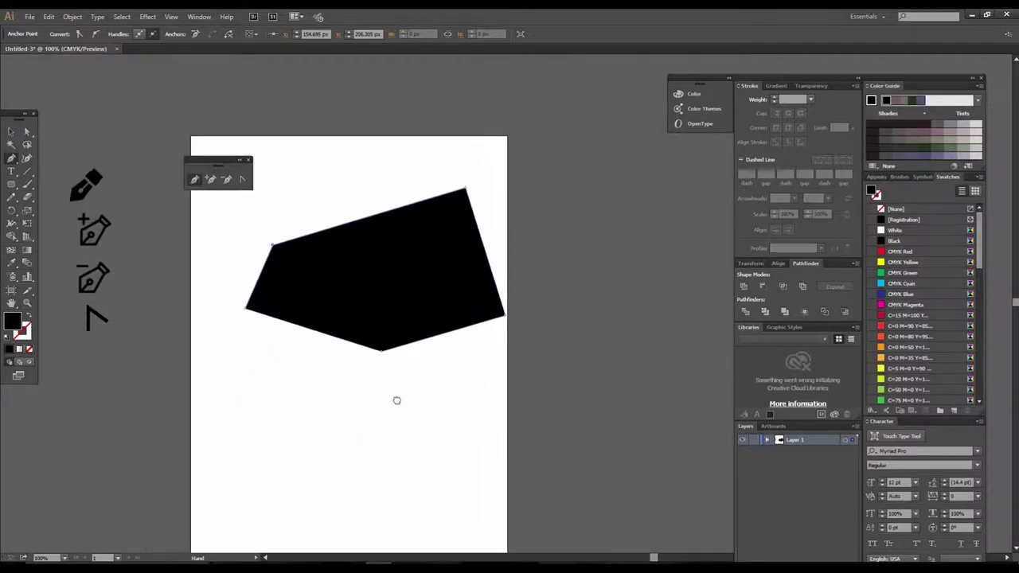
{"action": "key", "text": "ctrl+plus"}
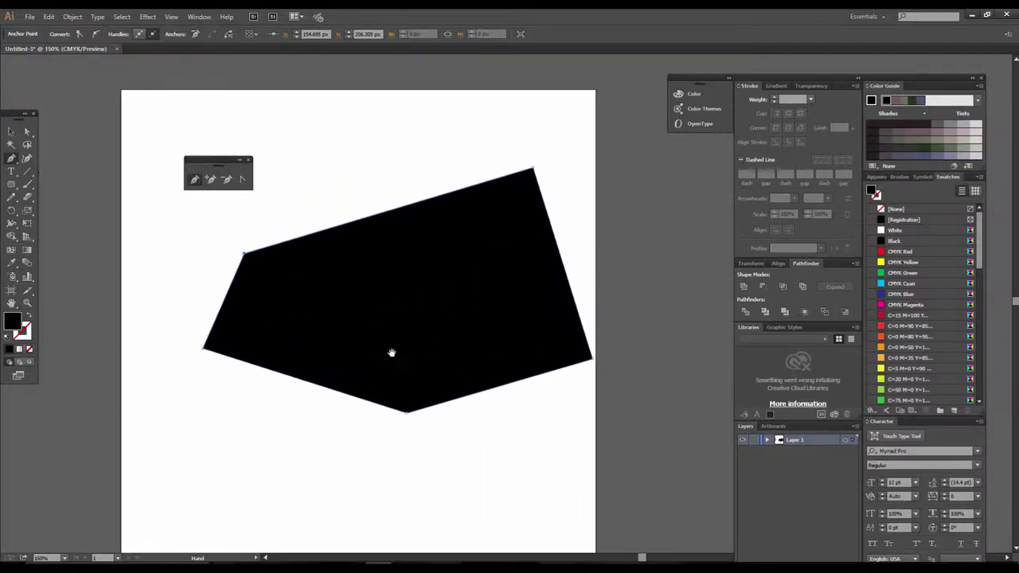
{"action": "scroll", "coordinate": [409, 378], "scroll_direction": "down", "scroll_amount": 2}
{"action": "scroll", "coordinate": [416, 381], "scroll_direction": "down", "scroll_amount": 2}
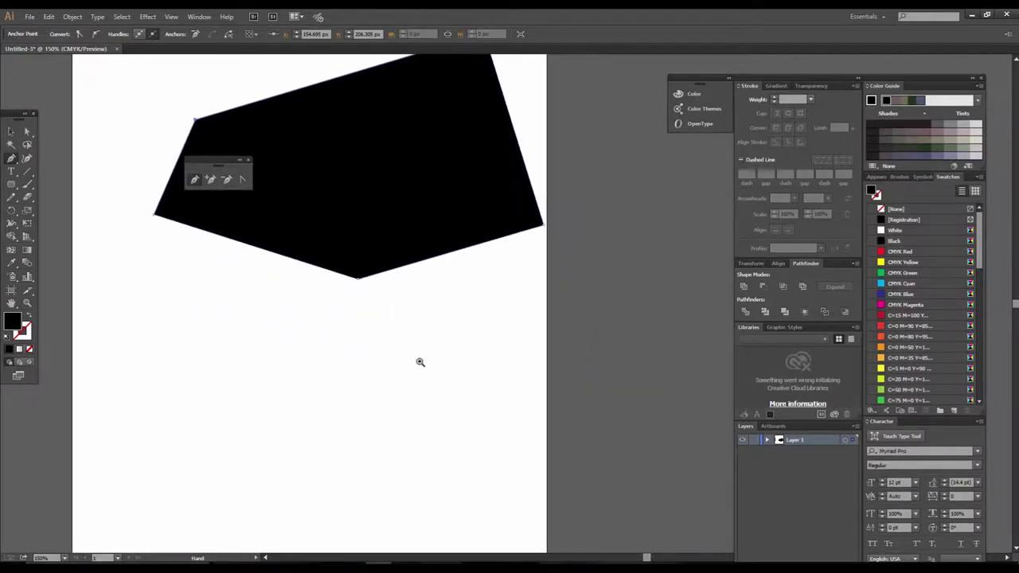
{"action": "key", "text": "ctrl+minus"}
{"action": "left_click_drag", "start_coordinate": [399, 341], "coordinate": [358, 387]}
{"action": "key", "text": "p"}
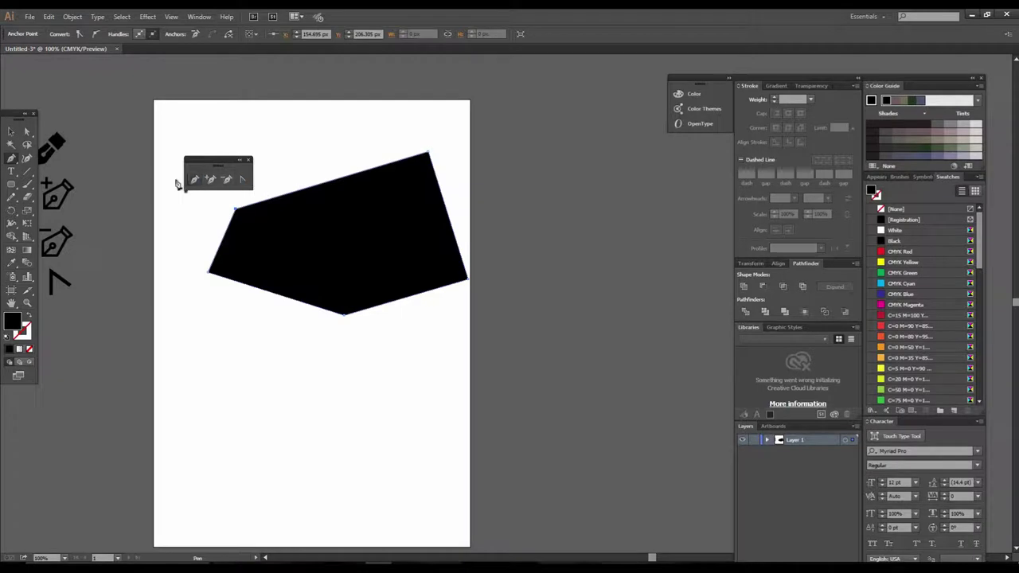
{"action": "scroll", "coordinate": [278, 354], "scroll_direction": "down", "scroll_amount": 1}
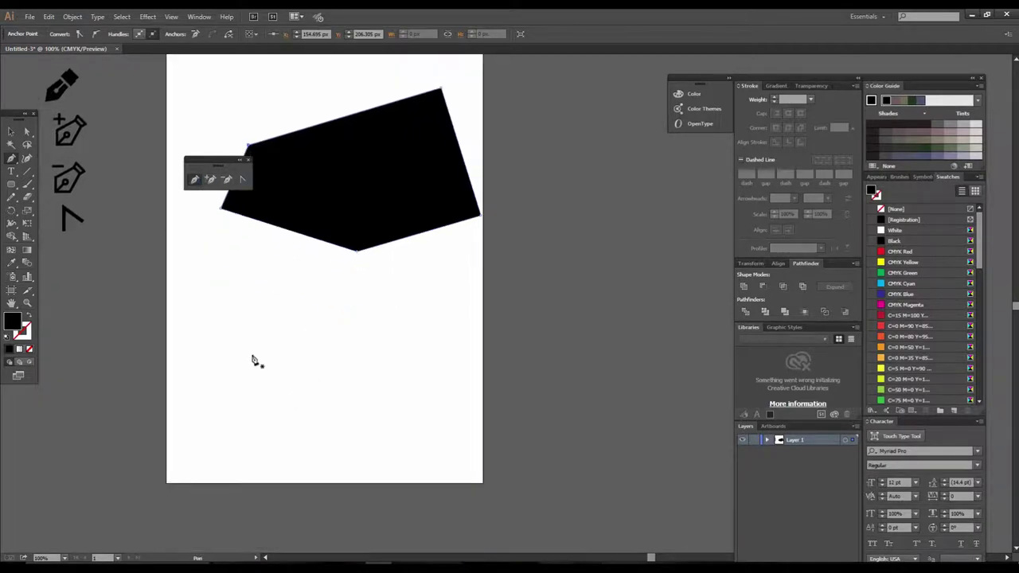
Draw a closed black shape with smooth curved anchors below the five-cornered polygon.
{"action": "left_click", "coordinate": [248, 356]}
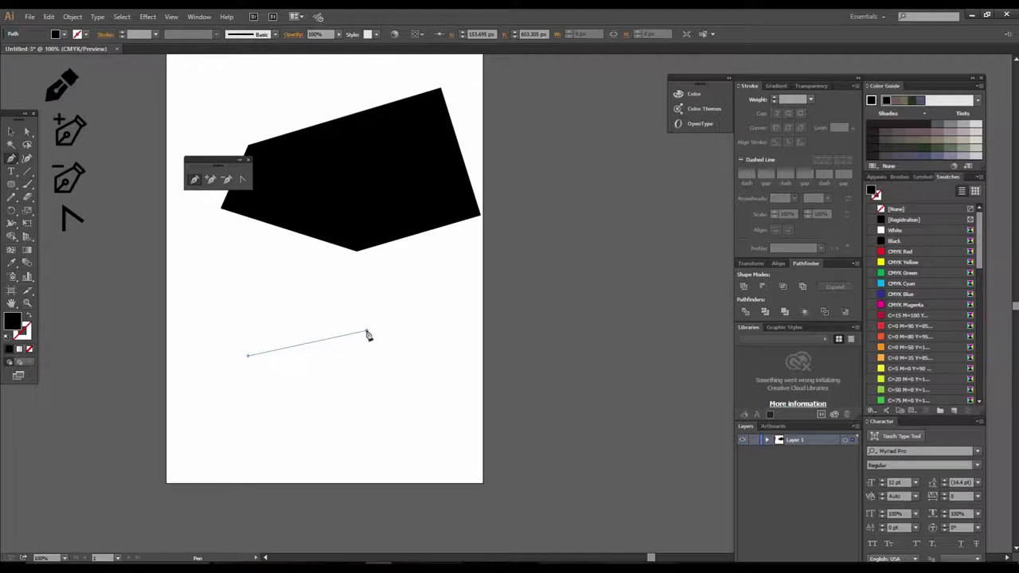
{"action": "mouse_move", "coordinate": [367, 330]}
{"action": "left_mouse_down"}
{"action": "mouse_move", "coordinate": [448, 401]}
{"action": "mouse_move", "coordinate": [475, 387]}
{"action": "mouse_move", "coordinate": [475, 364]}
{"action": "mouse_move", "coordinate": [465, 378]}
{"action": "left_mouse_up"}
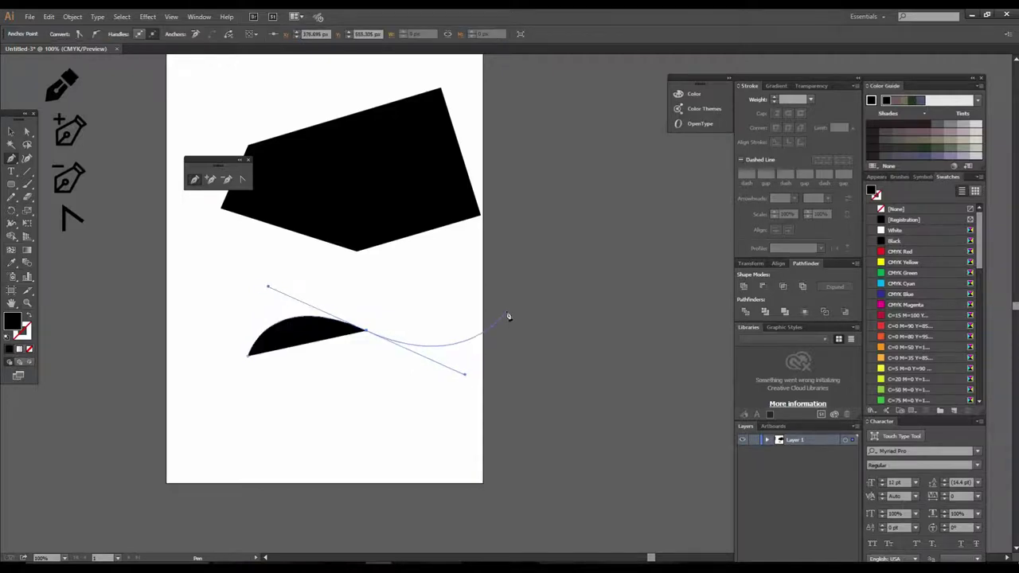
{"action": "left_click", "coordinate": [502, 314]}
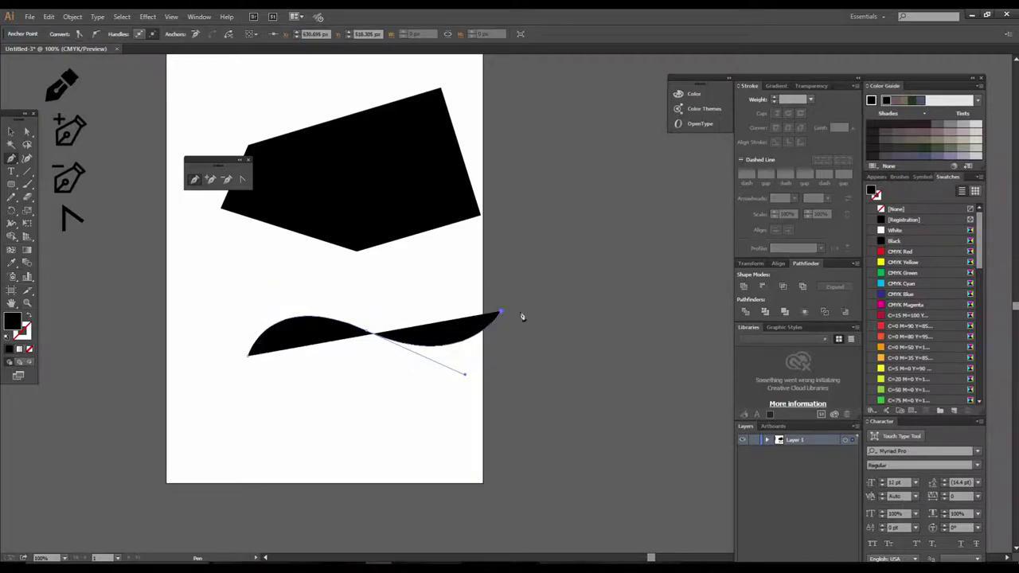
{"action": "mouse_move", "coordinate": [453, 455]}
{"action": "left_mouse_down"}
{"action": "mouse_move", "coordinate": [292, 487]}
{"action": "mouse_move", "coordinate": [528, 473]}
{"action": "mouse_move", "coordinate": [716, 446]}
{"action": "mouse_move", "coordinate": [328, 444]}
{"action": "left_mouse_up"}
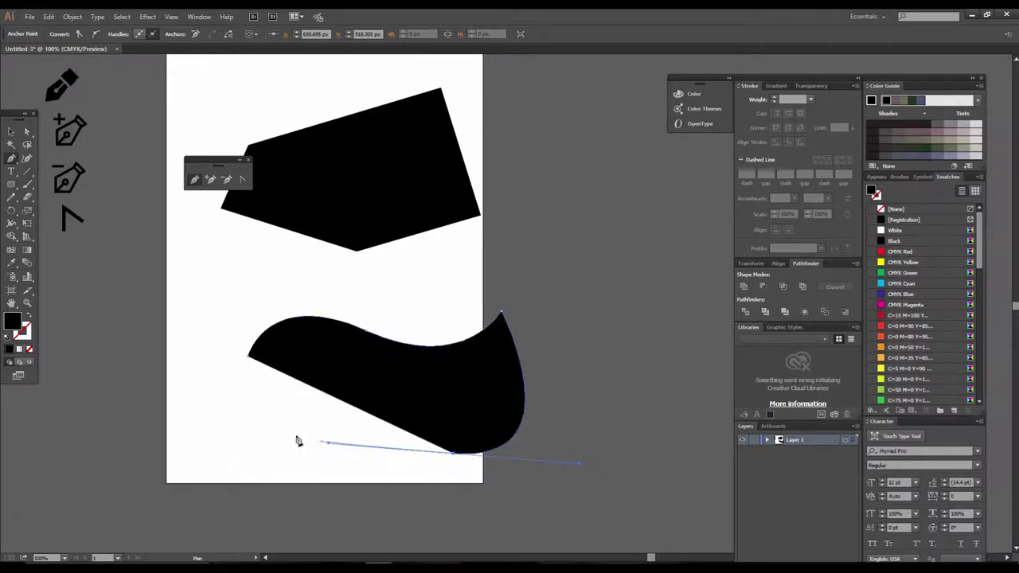
{"action": "left_click_drag", "start_coordinate": [248, 360], "coordinate": [240, 223]}
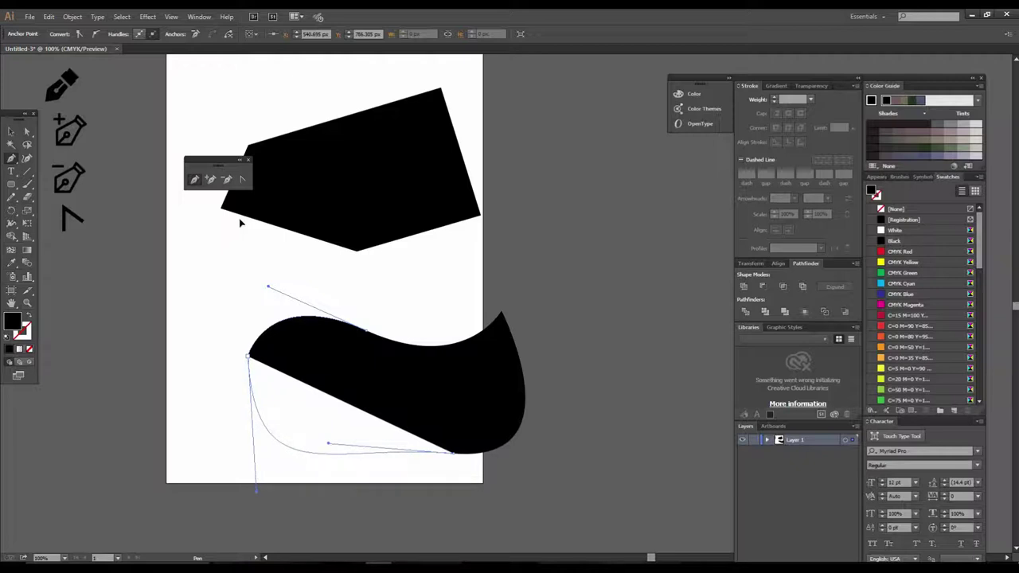
{"action": "left_click_drag", "start_coordinate": [241, 223], "coordinate": [240, 224]}
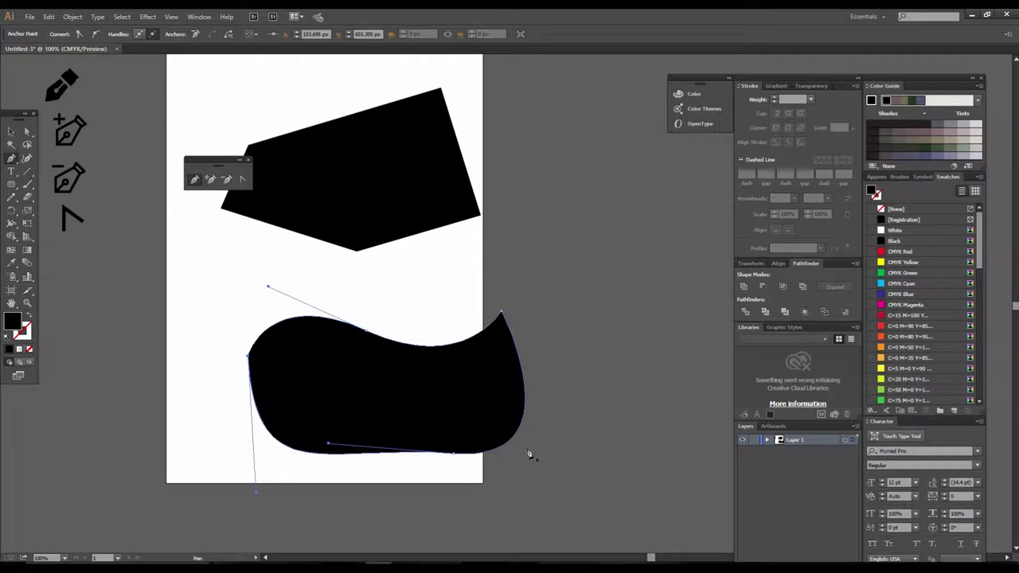
{"action": "left_click", "coordinate": [9, 133]}
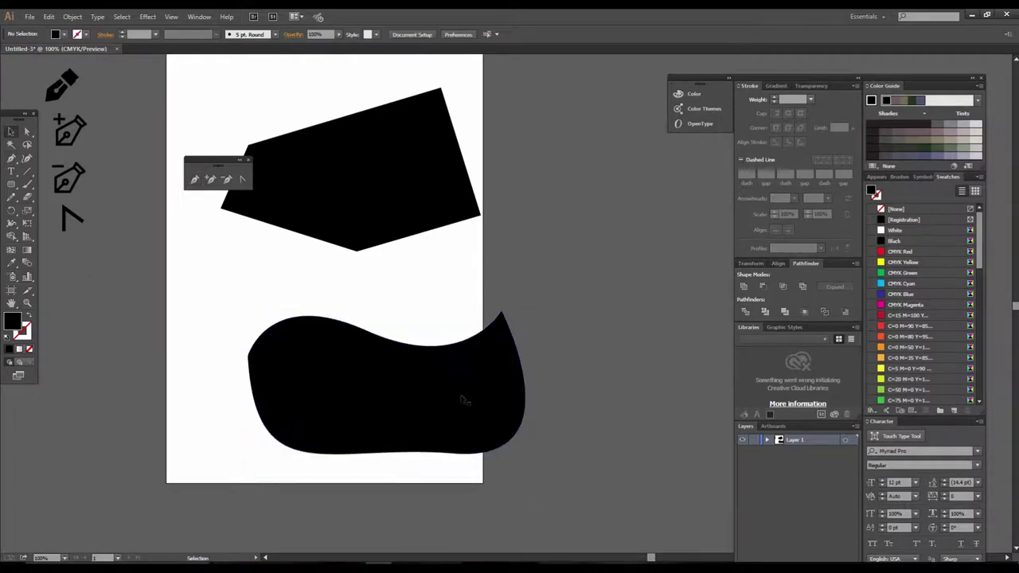
Move the curved black shape fully onto the artboard beneath the polygon, viewing at 100%.
{"action": "left_click_drag", "start_coordinate": [419, 407], "coordinate": [637, 360]}
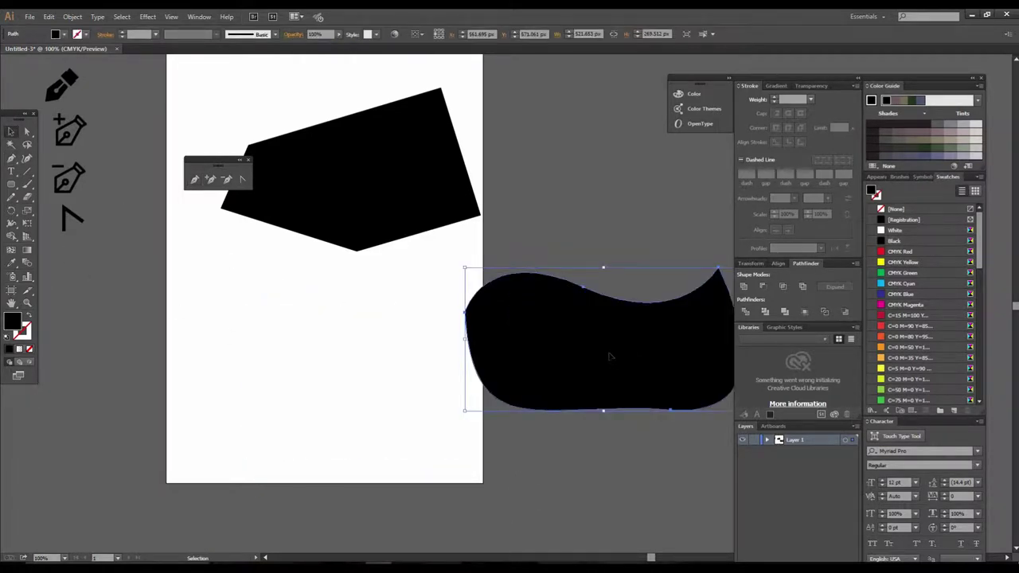
{"action": "mouse_move", "coordinate": [551, 369]}
{"action": "left_mouse_down"}
{"action": "mouse_move", "coordinate": [501, 371]}
{"action": "mouse_move", "coordinate": [553, 391]}
{"action": "mouse_move", "coordinate": [368, 398]}
{"action": "left_mouse_up"}
{"action": "key", "text": "ctrl+minus"}
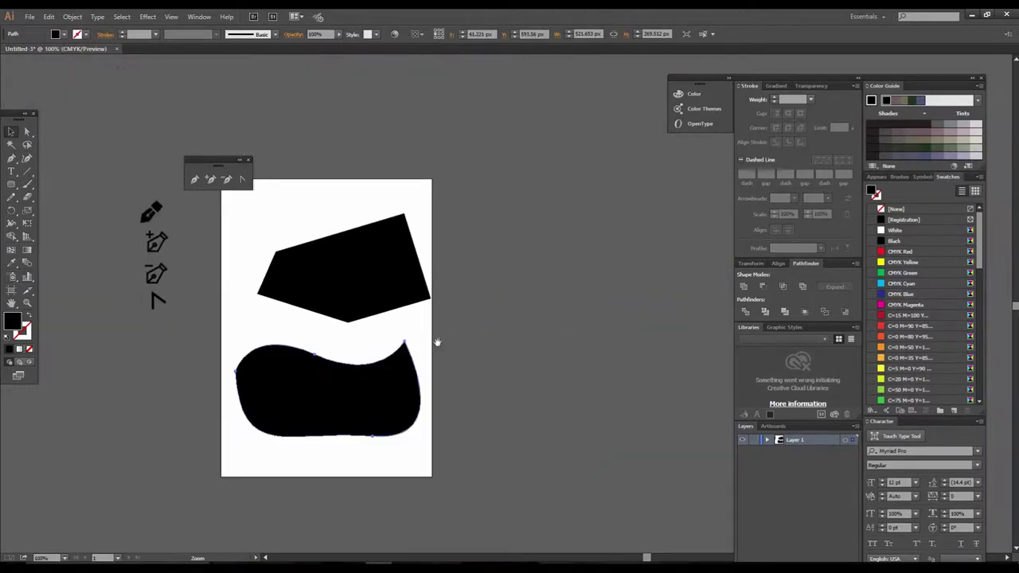
{"action": "left_click", "coordinate": [422, 353]}
{"action": "left_click", "coordinate": [423, 359]}
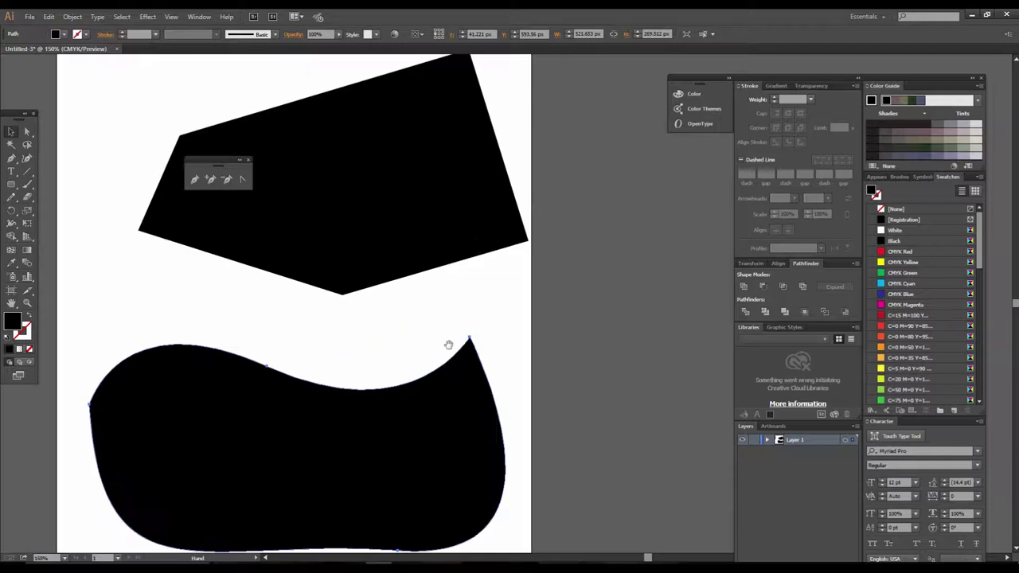
{"action": "key", "text": "ctrl+minus"}
{"action": "left_click_drag", "start_coordinate": [500, 341], "coordinate": [471, 386]}
{"action": "key", "text": "v"}
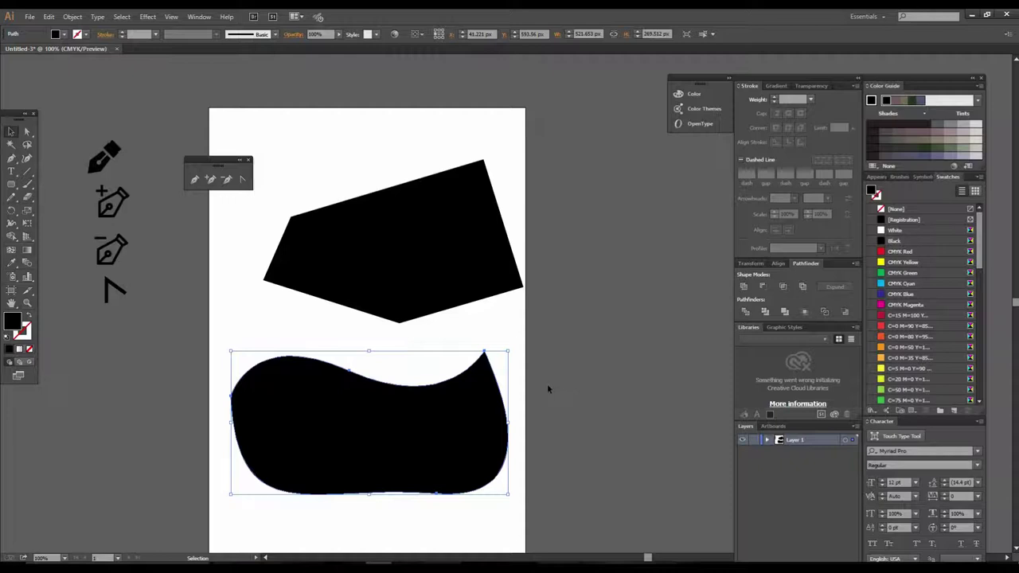
Zoom to 150% over the shapes and choose the Add Anchor Point tool.
{"action": "mouse_move", "coordinate": [462, 423]}
{"action": "left_mouse_down"}
{"action": "mouse_move", "coordinate": [462, 369]}
{"action": "mouse_move", "coordinate": [452, 402]}
{"action": "left_mouse_up"}
{"action": "key", "text": "ctrl+plus"}
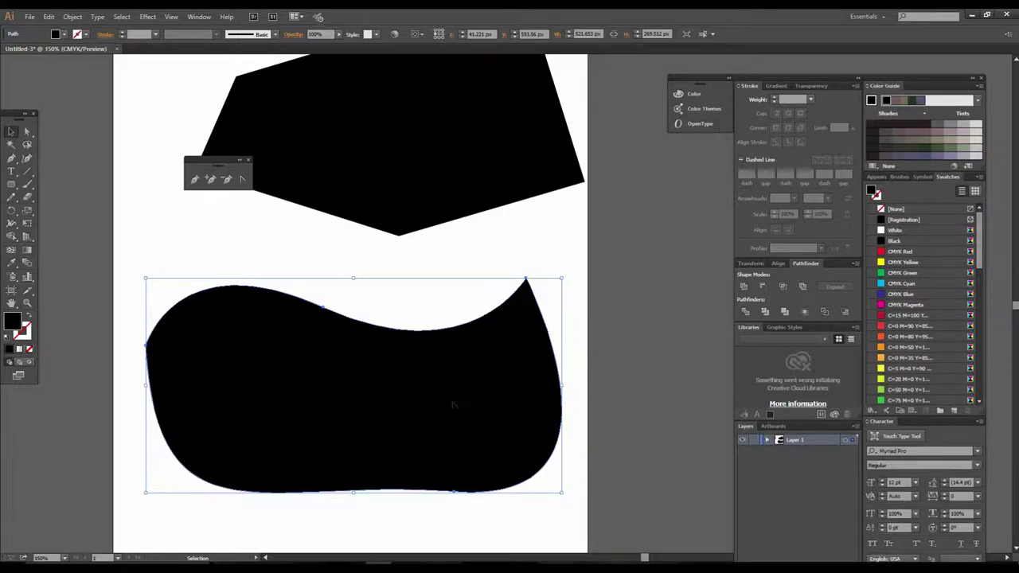
{"action": "left_click_drag", "start_coordinate": [454, 380], "coordinate": [470, 409]}
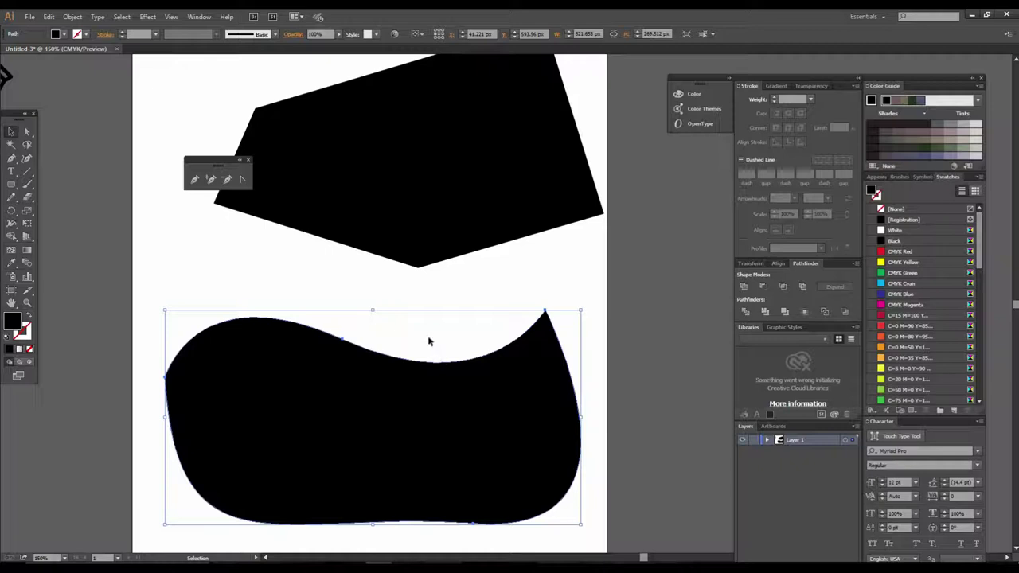
{"action": "left_click", "coordinate": [211, 180]}
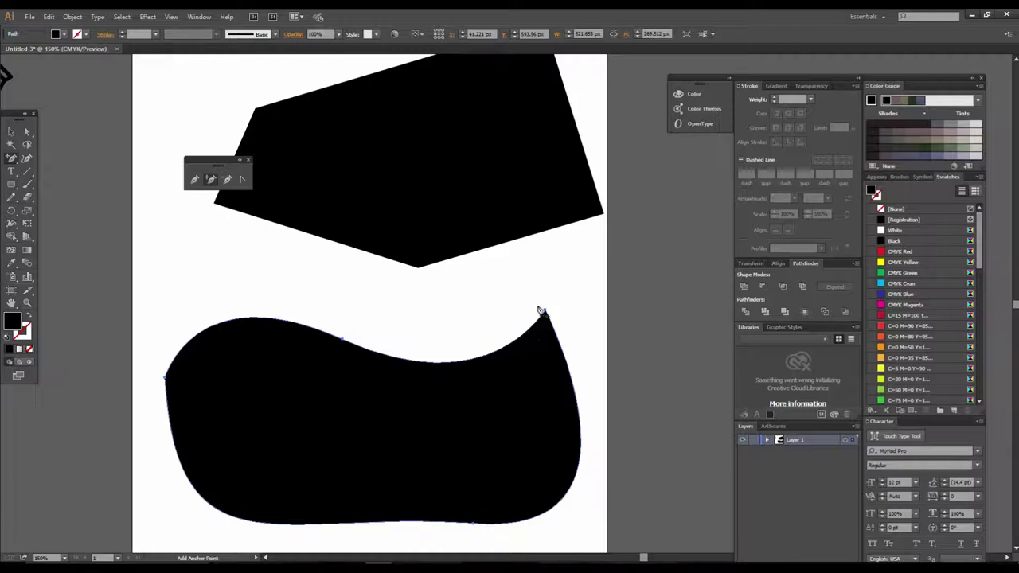
Add a top-edge anchor and pull its handle up into a bump, then shift the shape up-right.
{"action": "left_click", "coordinate": [442, 364]}
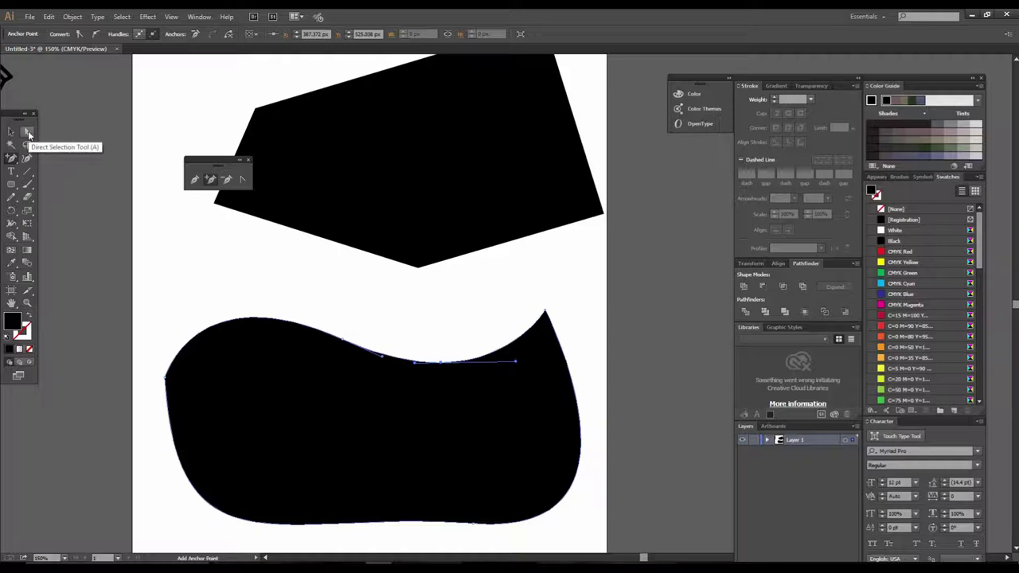
{"action": "left_click", "coordinate": [28, 133]}
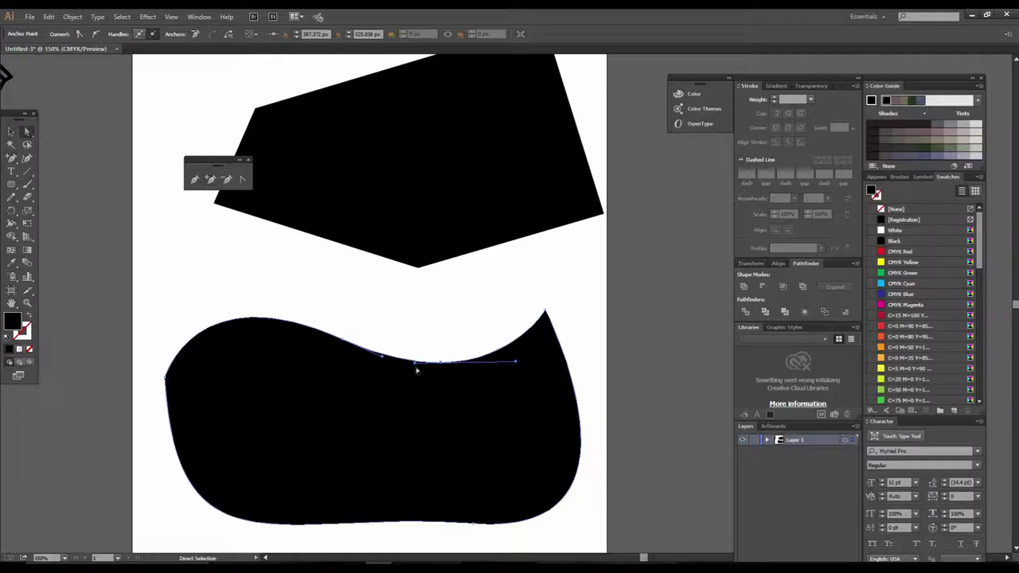
{"action": "left_click_drag", "start_coordinate": [418, 368], "coordinate": [404, 266]}
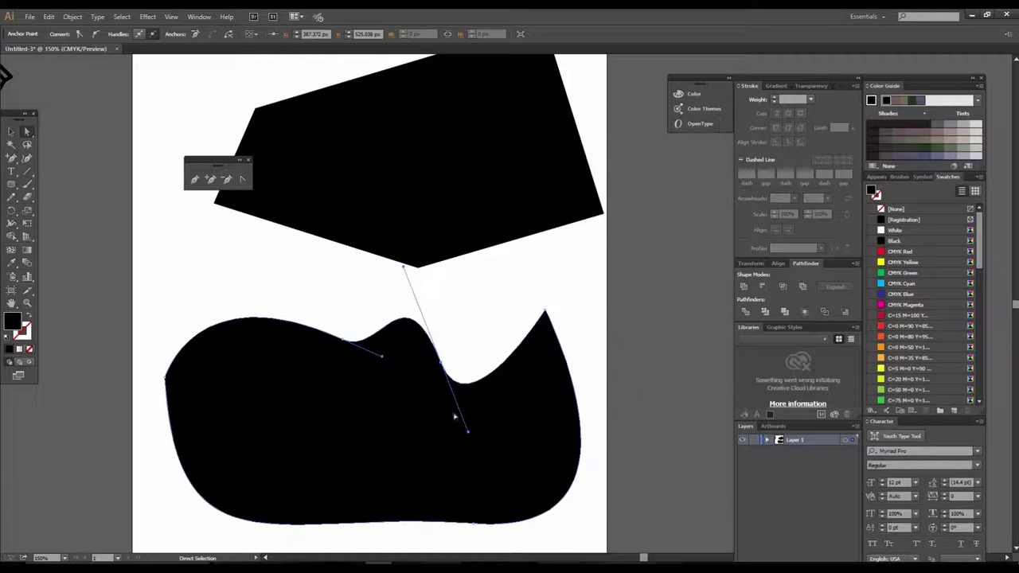
{"action": "left_click_drag", "start_coordinate": [478, 439], "coordinate": [488, 414]}
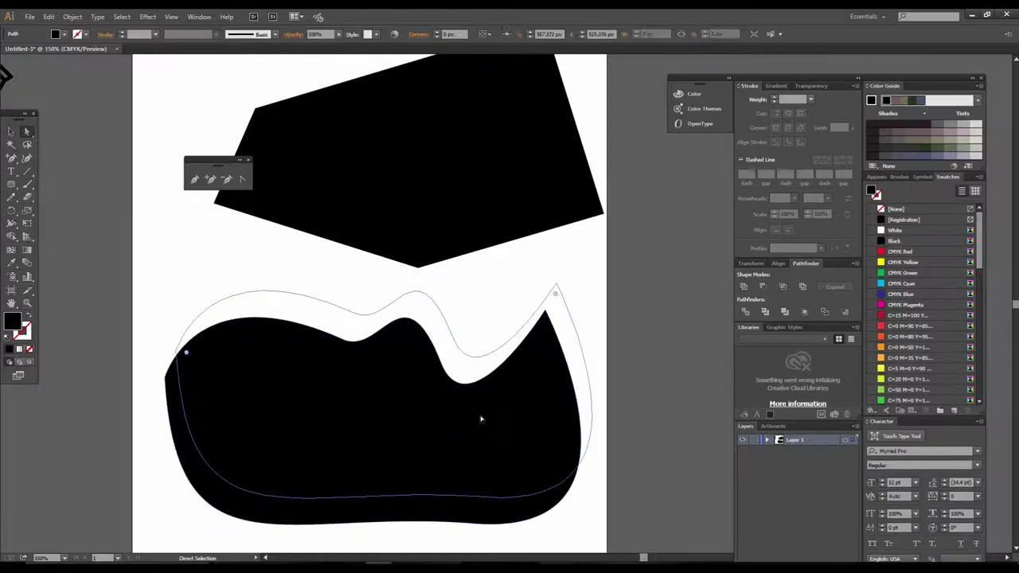
Add anchor points on the lower shape's right, bottom and left edges.
{"action": "left_click", "coordinate": [211, 178]}
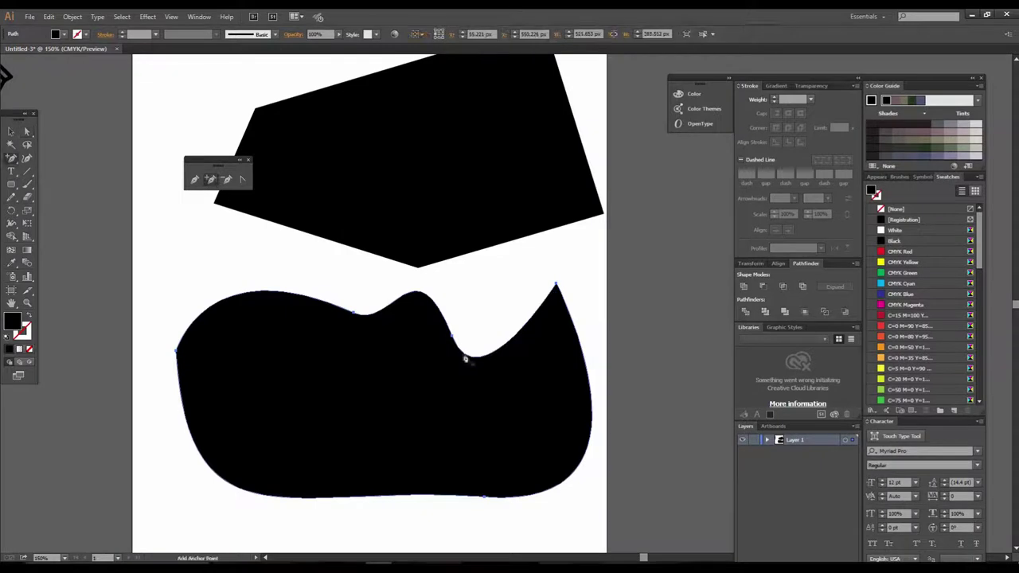
{"action": "left_click", "coordinate": [592, 418]}
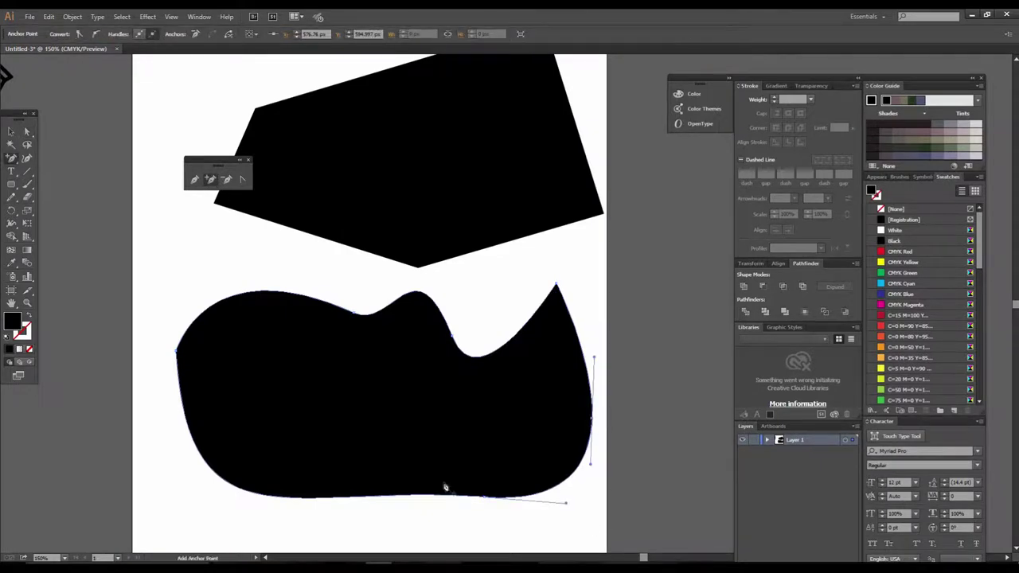
{"action": "left_click", "coordinate": [381, 499]}
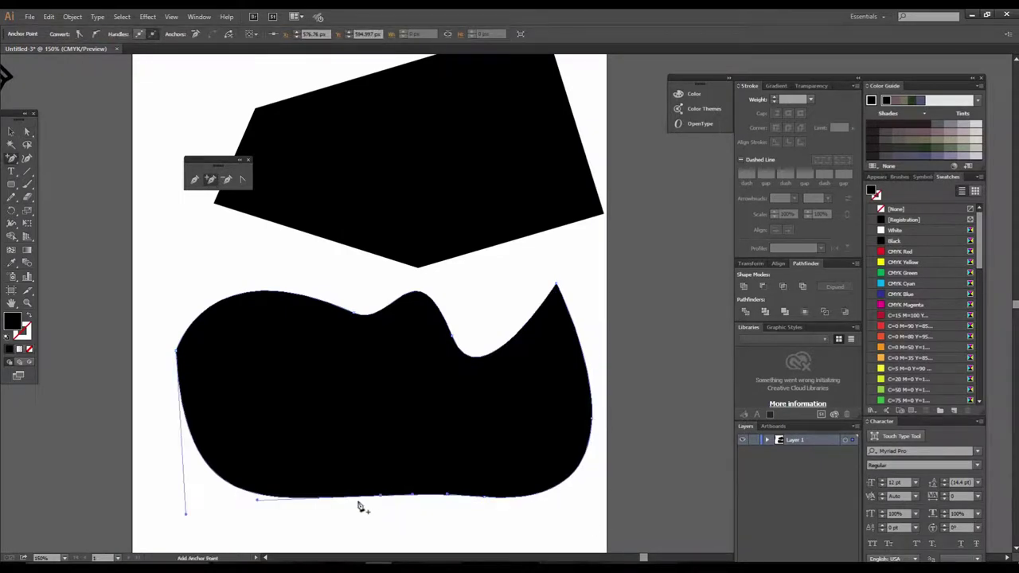
{"action": "left_click", "coordinate": [195, 446]}
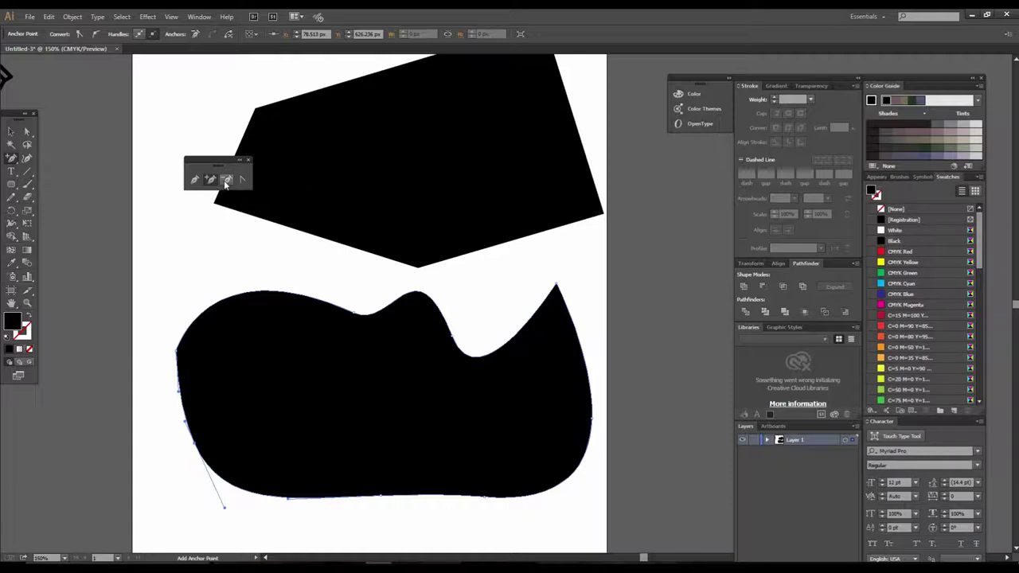
Delete the top-dip, bottom-left and left anchors so the lower shape's edges curve smoothly.
{"action": "left_click", "coordinate": [226, 182]}
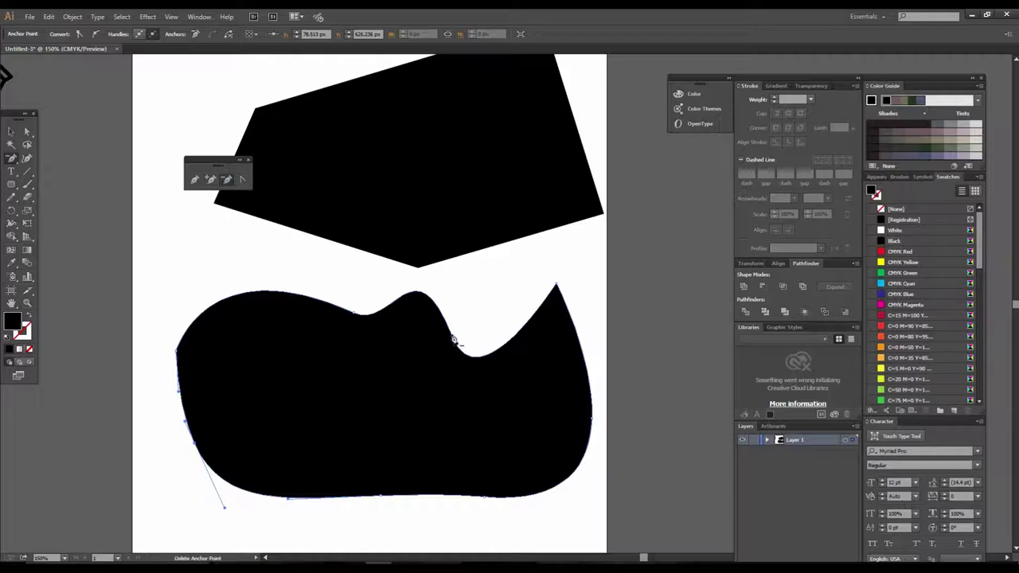
{"action": "left_click", "coordinate": [454, 340]}
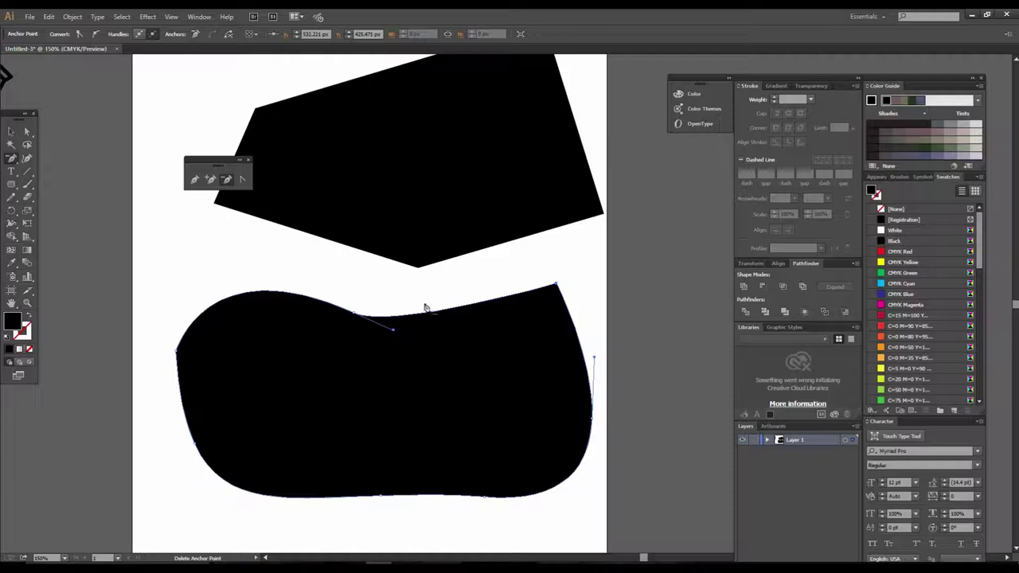
{"action": "left_click", "coordinate": [199, 447]}
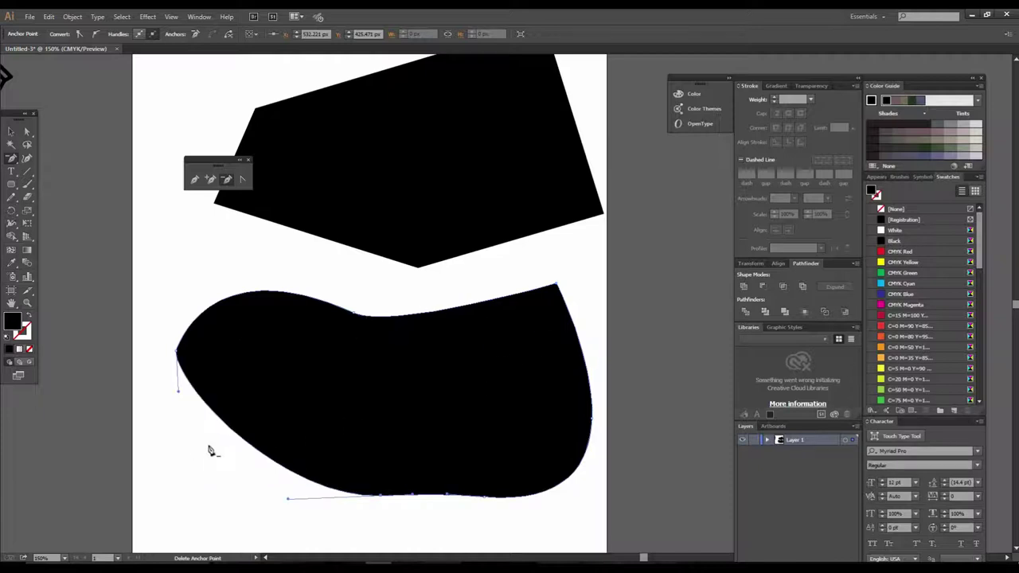
{"action": "left_click", "coordinate": [178, 351]}
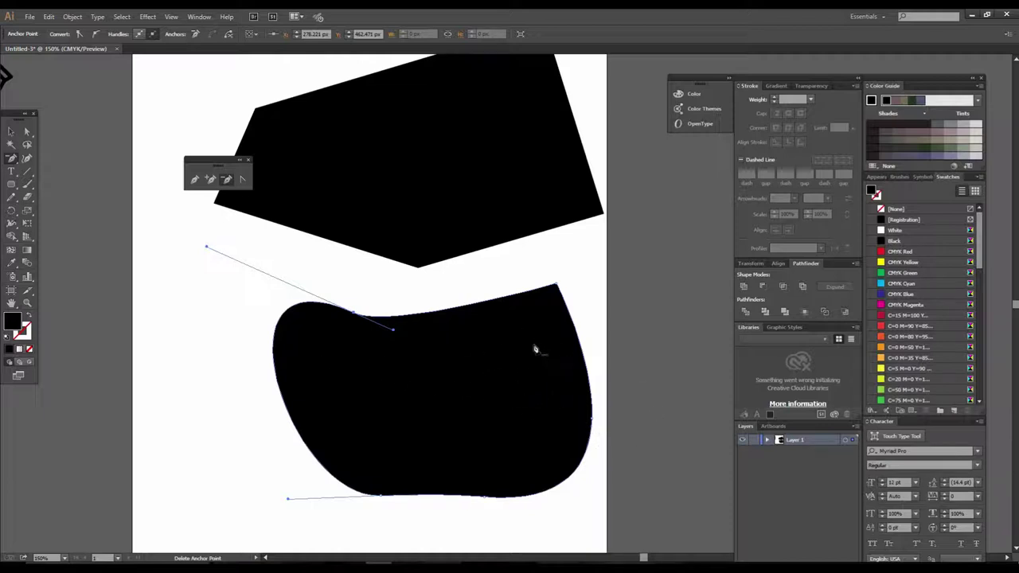
{"action": "left_click", "coordinate": [246, 181]}
Swing the left and right anchor handles to bend the lower shape into a thin S-curve.
{"action": "left_click", "coordinate": [243, 178]}
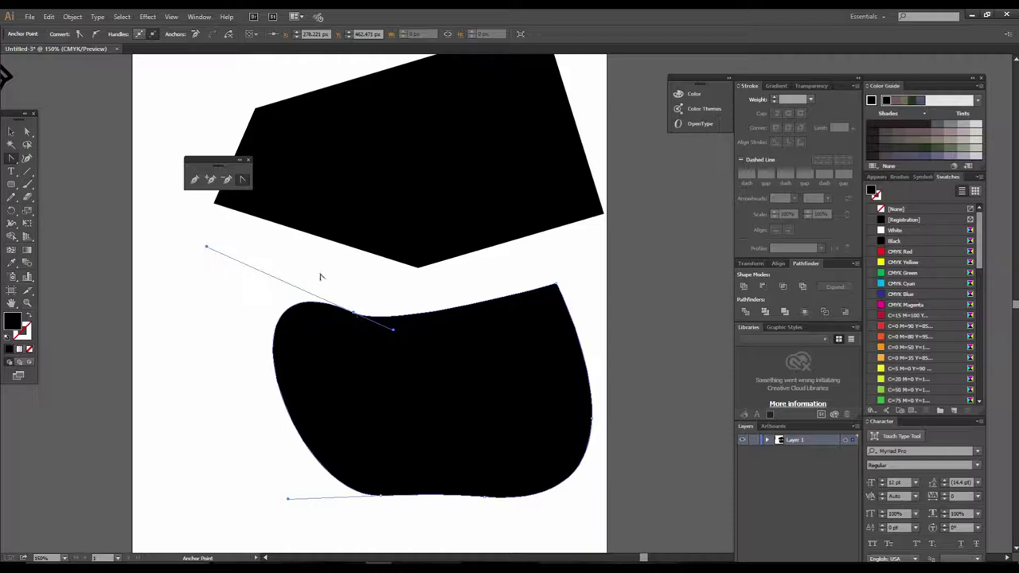
{"action": "mouse_move", "coordinate": [206, 249]}
{"action": "left_mouse_down"}
{"action": "mouse_move", "coordinate": [497, 393]}
{"action": "mouse_move", "coordinate": [661, 385]}
{"action": "left_mouse_up"}
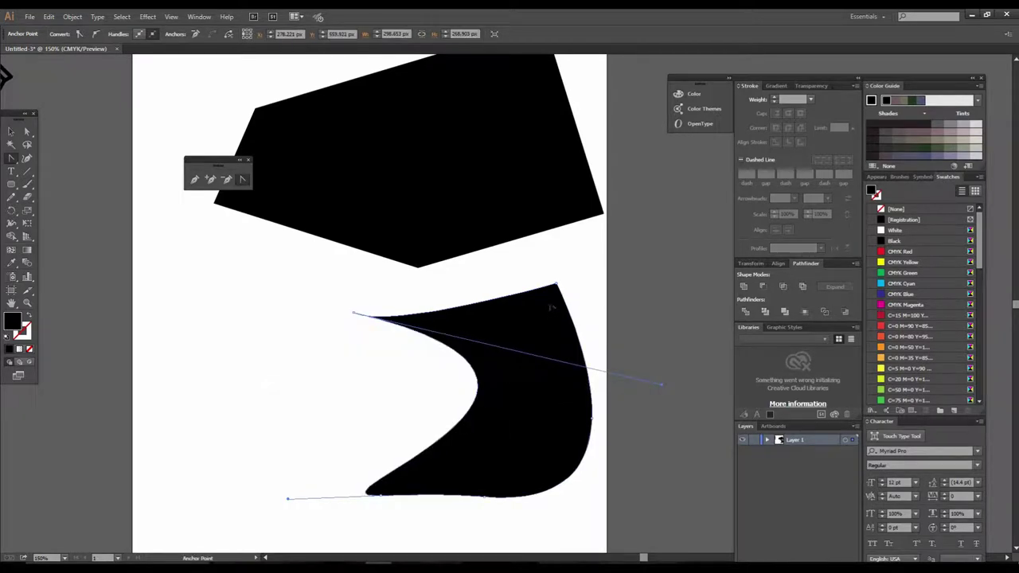
{"action": "left_click", "coordinate": [592, 386]}
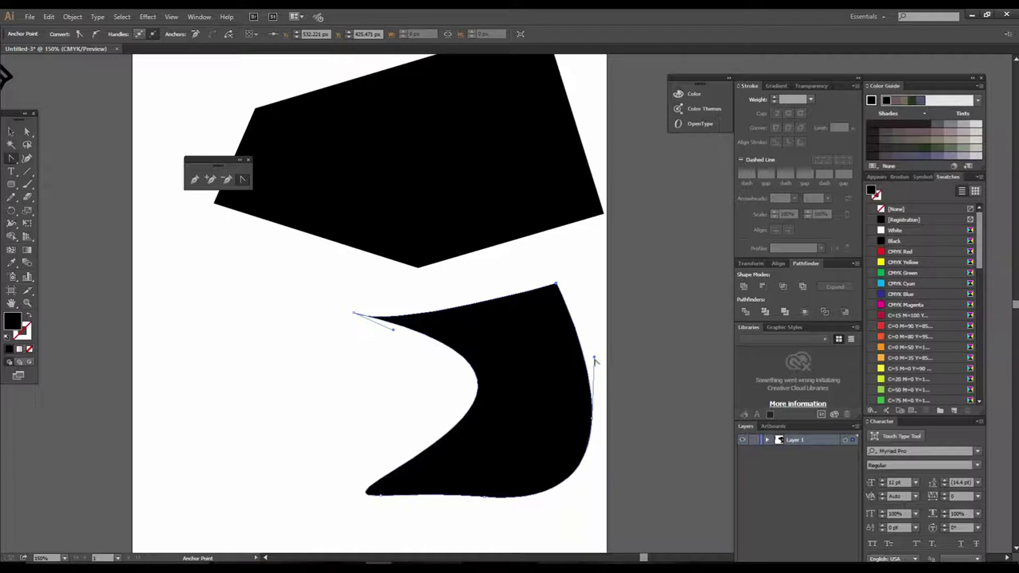
{"action": "left_click_drag", "start_coordinate": [594, 361], "coordinate": [317, 351]}
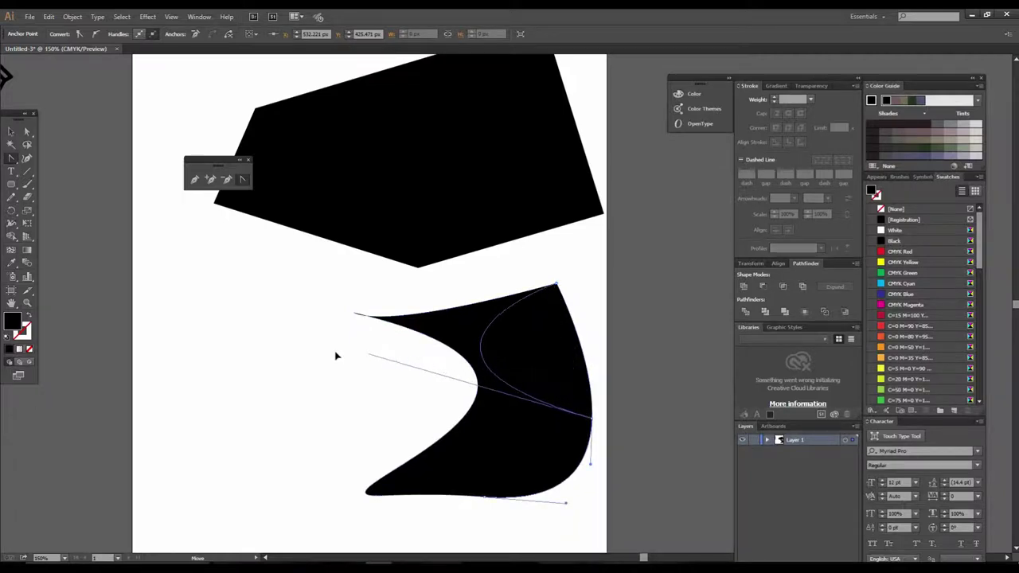
Deselect the S shape, move it off the artboard to the right, and return to 100%.
{"action": "left_click", "coordinate": [12, 132]}
{"action": "left_click", "coordinate": [584, 337]}
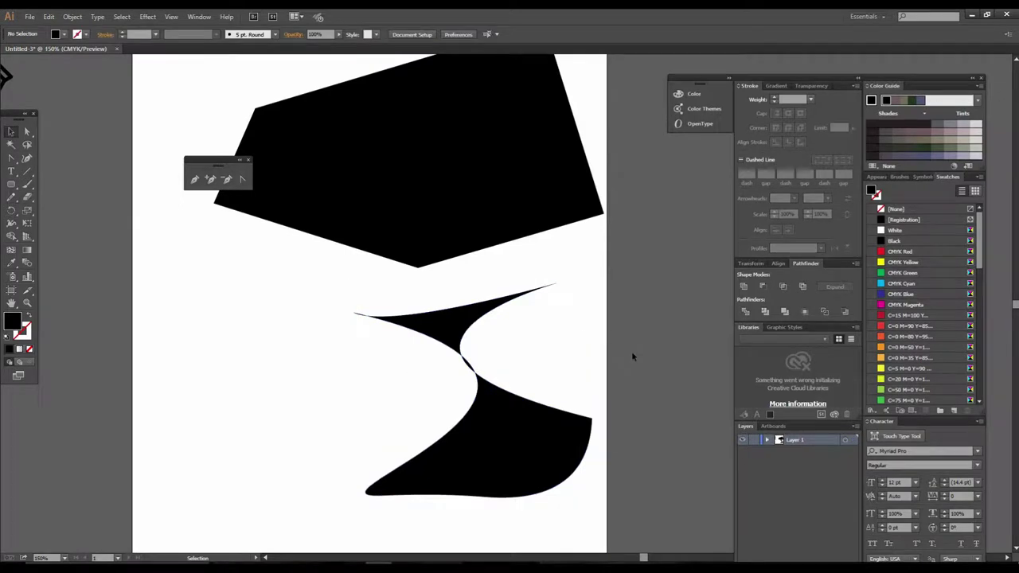
{"action": "key", "text": "ctrl+minus"}
{"action": "key", "text": "ctrl+minus"}
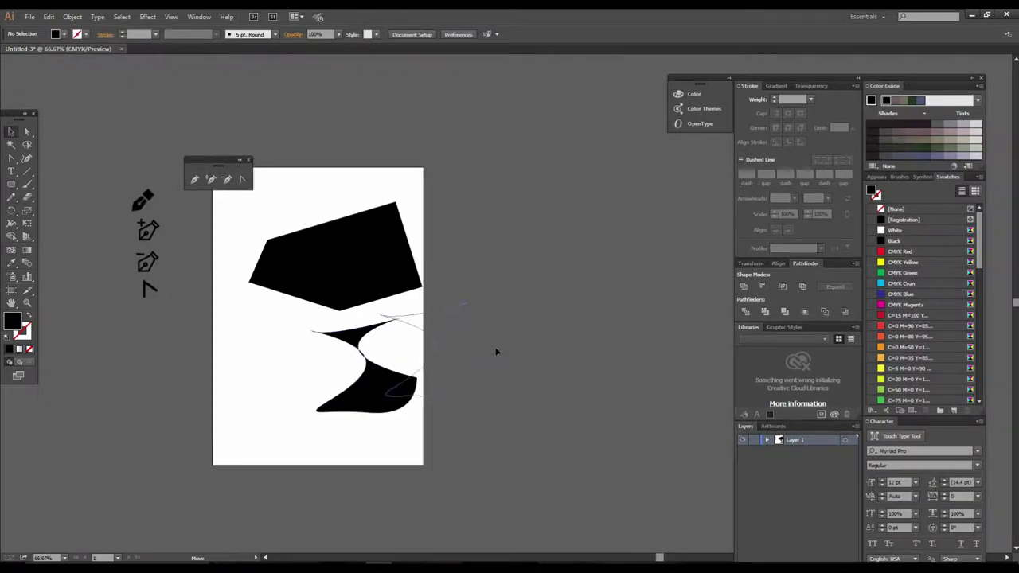
{"action": "left_click_drag", "start_coordinate": [495, 352], "coordinate": [570, 333]}
{"action": "key", "text": "ctrl+plus"}
{"action": "left_click", "coordinate": [11, 185]}
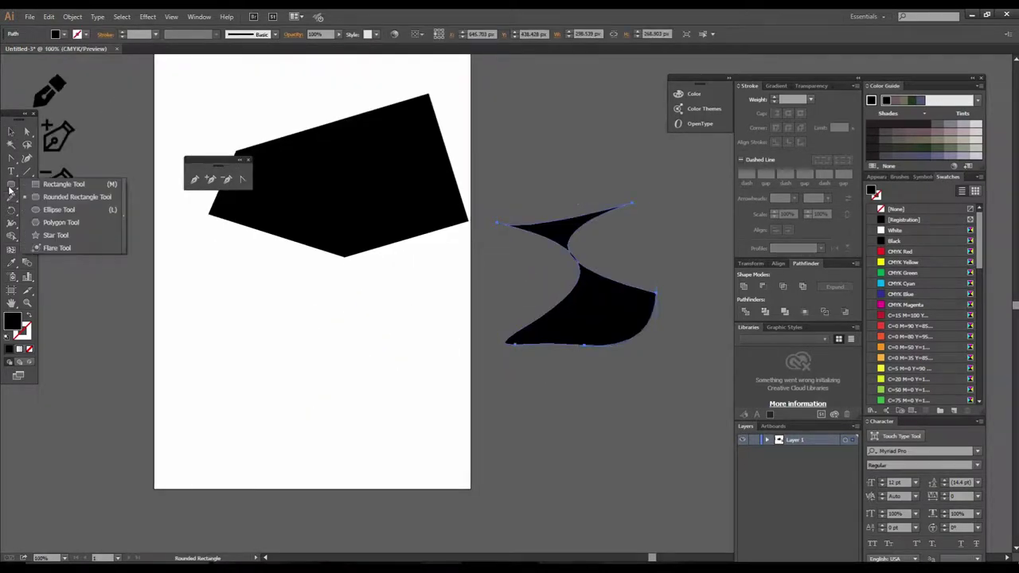
Draw a black-filled rectangle on the artboard below the pentagon.
{"action": "left_click", "coordinate": [64, 184]}
{"action": "left_click_drag", "start_coordinate": [274, 305], "coordinate": [433, 410]}
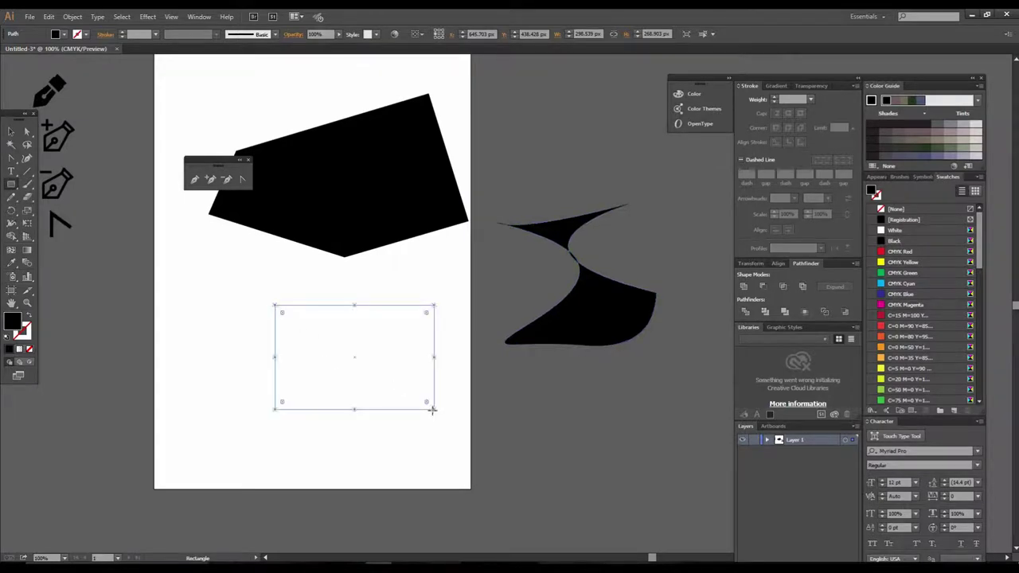
{"action": "key", "text": "ctrl+plus"}
{"action": "left_click_drag", "start_coordinate": [445, 313], "coordinate": [401, 368]}
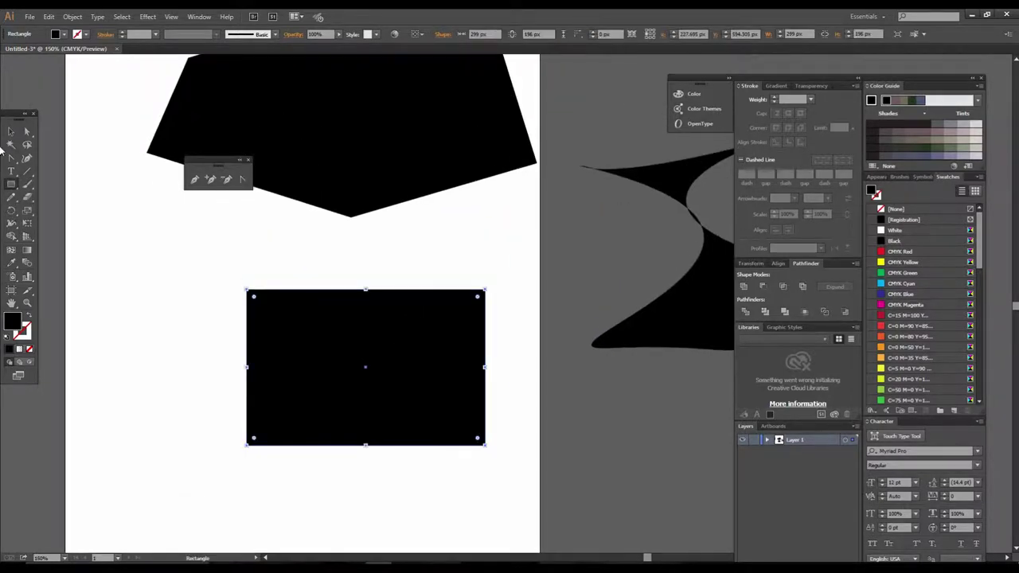
{"action": "left_click", "coordinate": [11, 131]}
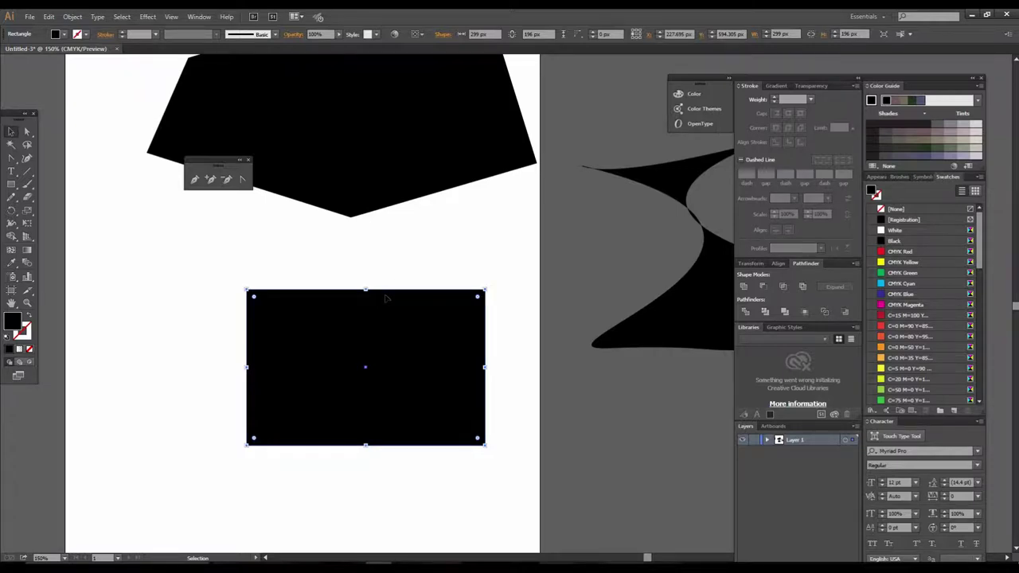
Add two anchors on the rectangle's top edge, drag them upward, then undo both moves.
{"action": "left_click", "coordinate": [210, 178]}
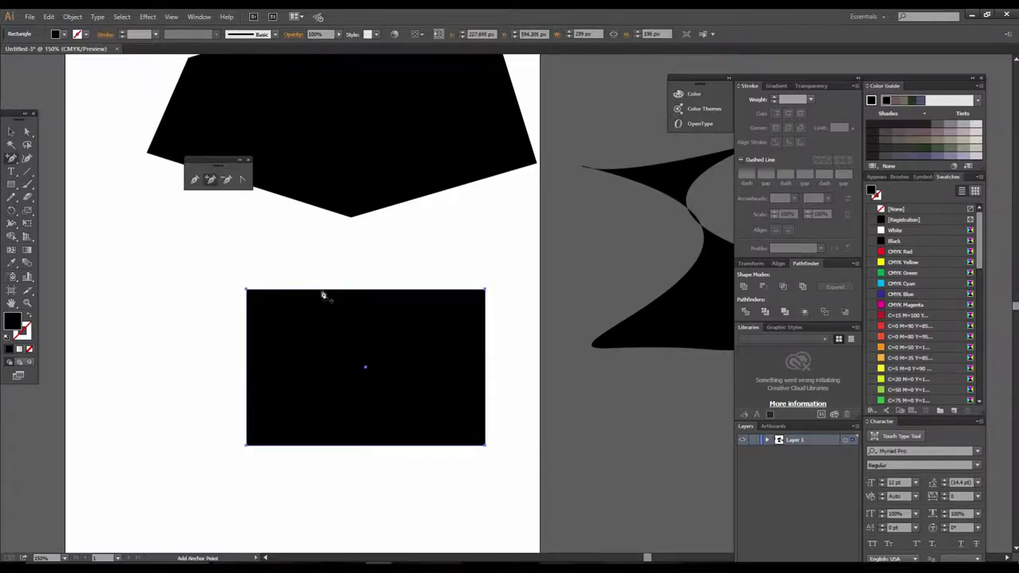
{"action": "left_click", "coordinate": [317, 291]}
{"action": "left_click", "coordinate": [442, 290]}
{"action": "left_click", "coordinate": [27, 132]}
{"action": "left_click", "coordinate": [317, 290]}
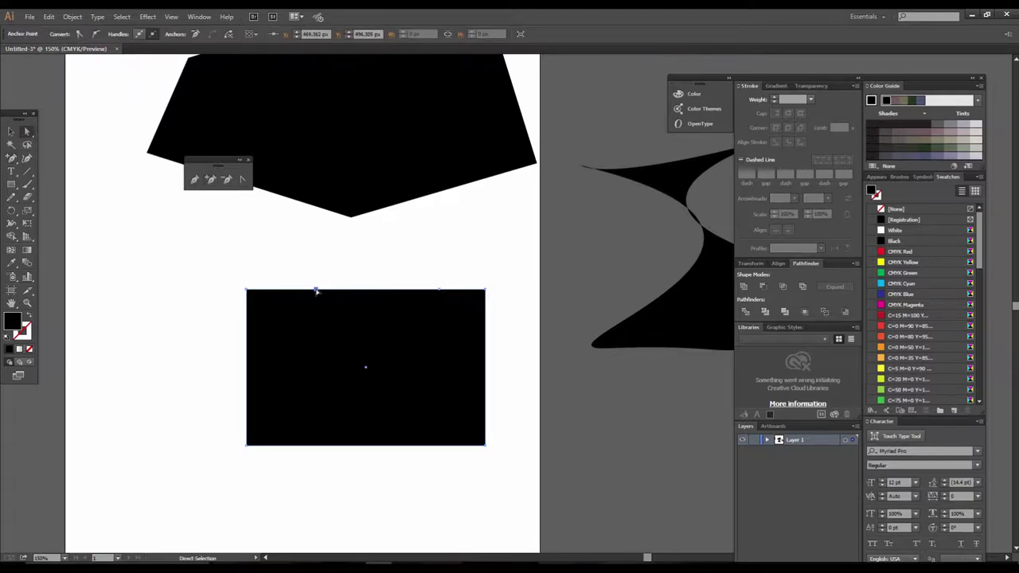
{"action": "left_click_drag", "start_coordinate": [317, 290], "coordinate": [300, 197]}
{"action": "mouse_move", "coordinate": [443, 290]}
{"action": "left_mouse_down"}
{"action": "mouse_move", "coordinate": [515, 204]}
{"action": "mouse_move", "coordinate": [556, 210]}
{"action": "left_mouse_up"}
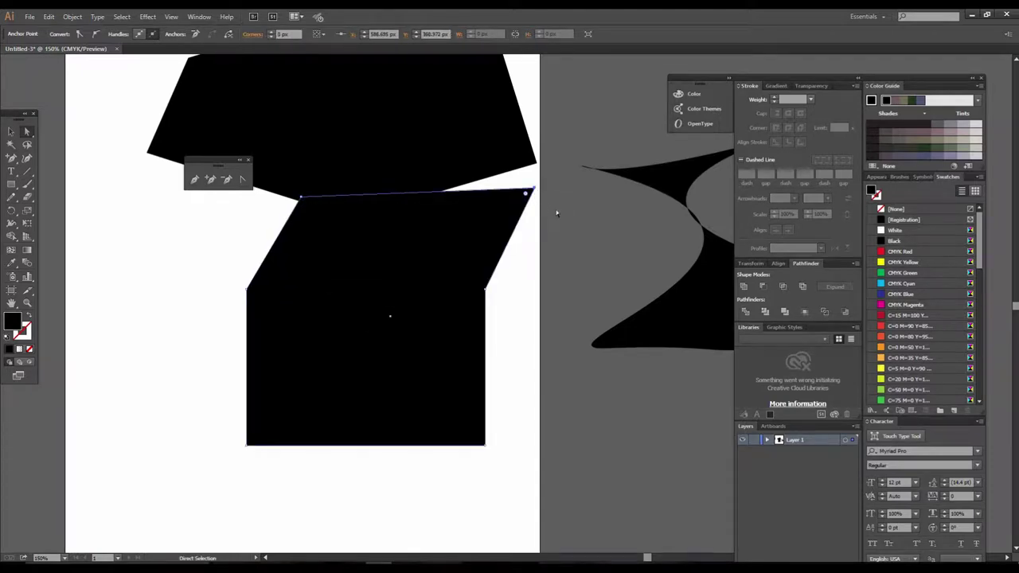
{"action": "key", "text": "ctrl+z"}
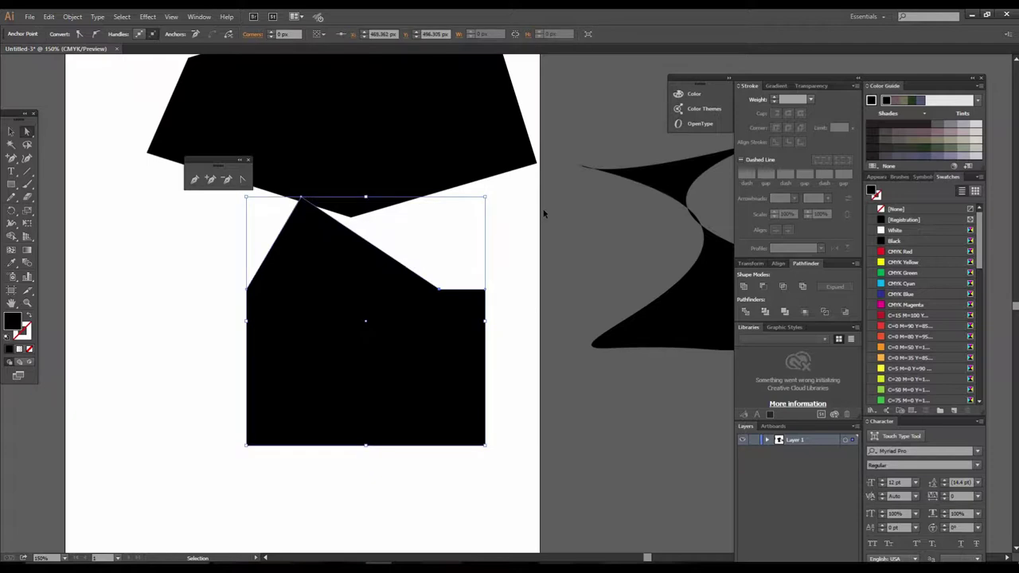
{"action": "key", "text": "ctrl+z"}
{"action": "left_click", "coordinate": [227, 179]}
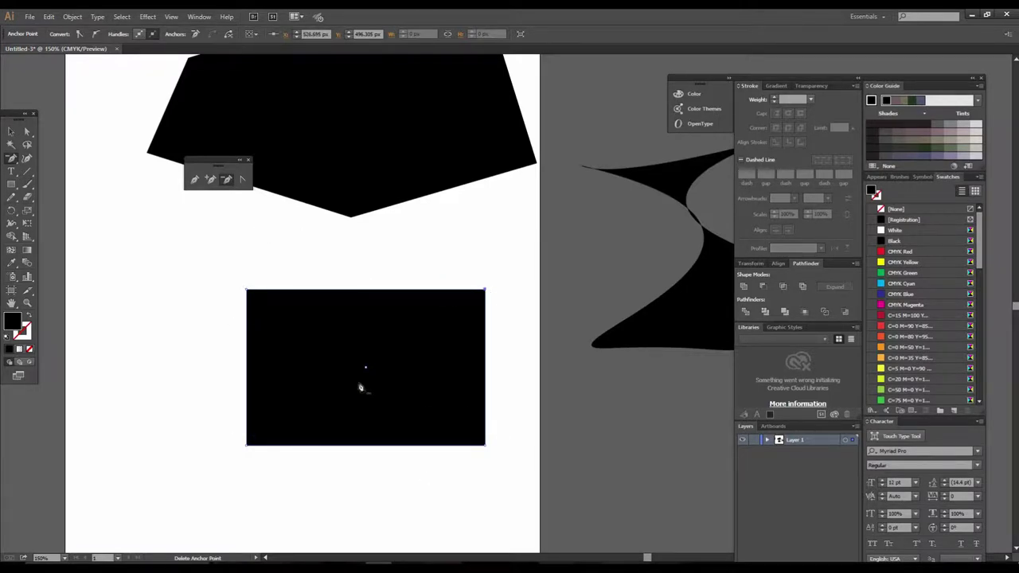
{"action": "left_click", "coordinate": [242, 180]}
Convert the rectangle's top-left corner into a sweeping curve, making a wave-like shape.
{"action": "left_click_drag", "start_coordinate": [247, 292], "coordinate": [515, 364]}
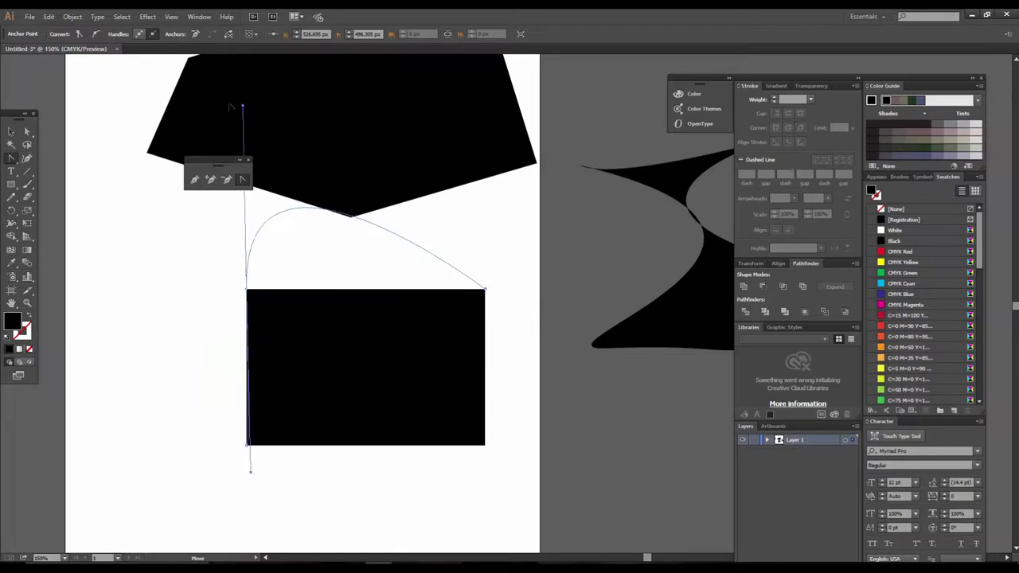
{"action": "left_click_drag", "start_coordinate": [515, 364], "coordinate": [108, 87]}
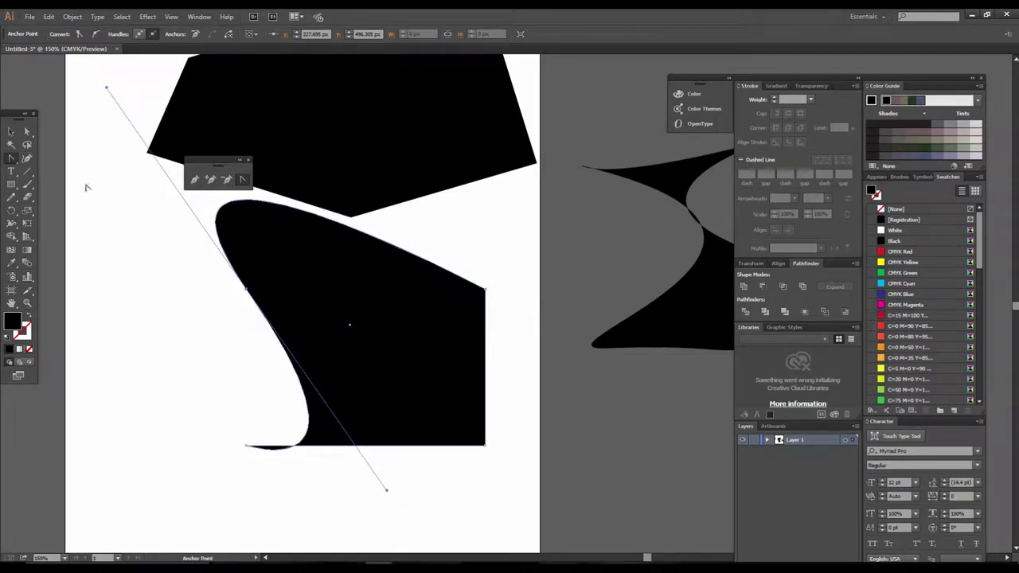
{"action": "left_click", "coordinate": [11, 131]}
{"action": "left_click", "coordinate": [528, 417]}
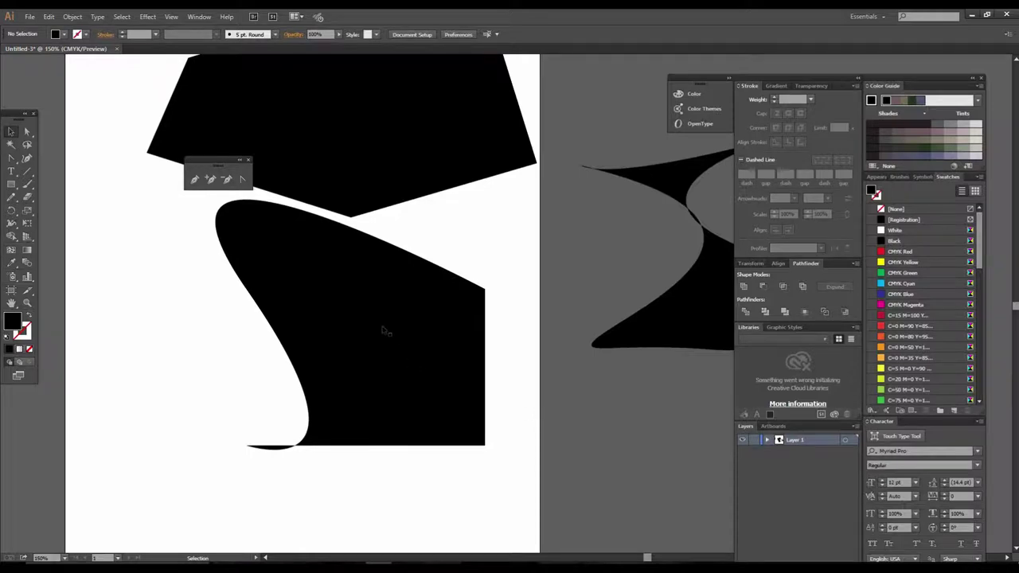
Move the curved shape down-right and off the artboard onto the lower-right pasteboard.
{"action": "left_click_drag", "start_coordinate": [385, 326], "coordinate": [468, 368]}
{"action": "key", "text": "ctrl+minus"}
{"action": "key", "text": "ctrl+minus"}
{"action": "left_click_drag", "start_coordinate": [512, 295], "coordinate": [387, 329]}
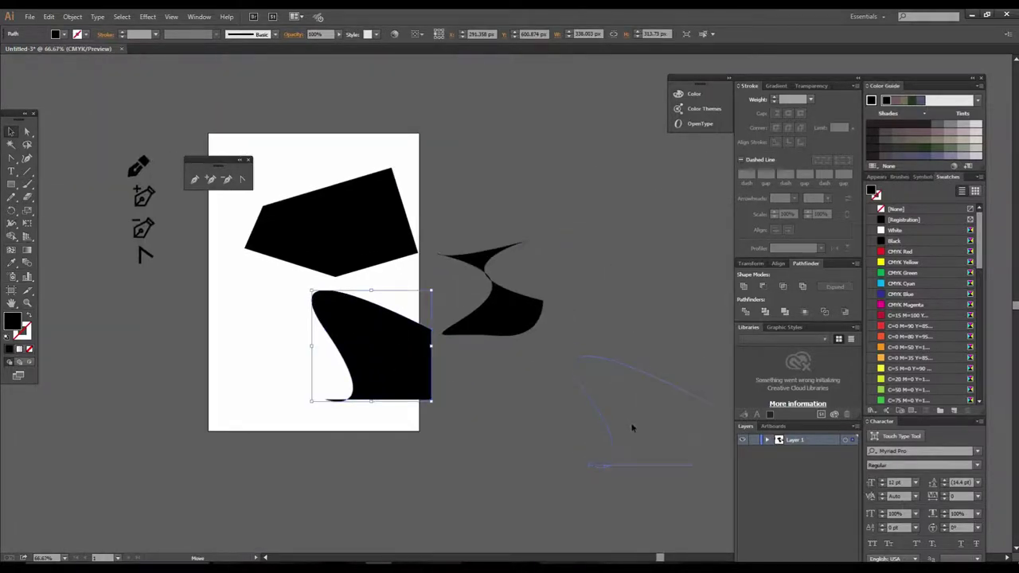
Drop the curved shape on the lower-right pasteboard and draw a closed teardrop path with the Pen tool.
{"action": "left_click_drag", "start_coordinate": [632, 428], "coordinate": [632, 429]}
{"action": "key", "text": "ctrl+plus"}
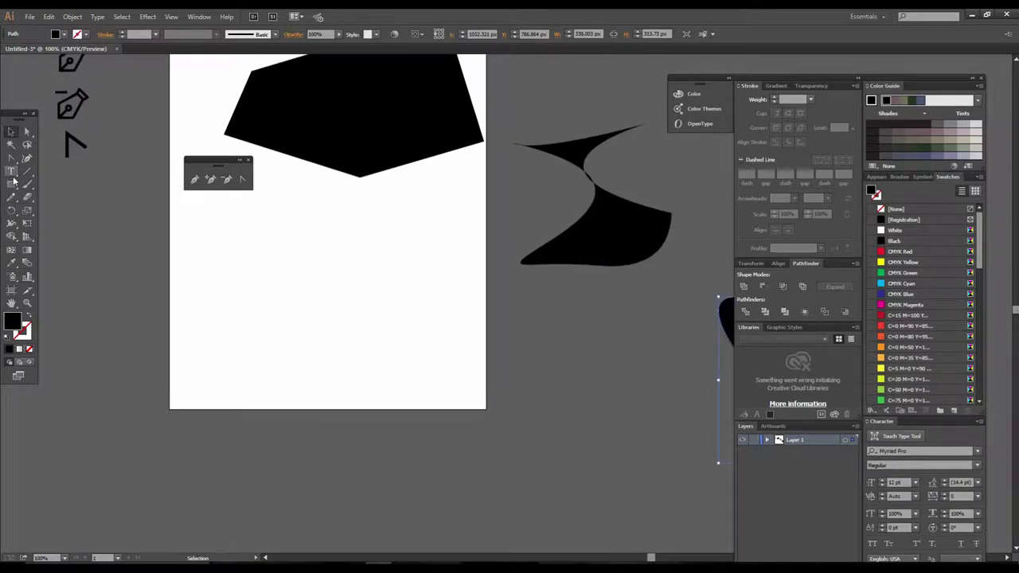
{"action": "key", "text": "shift+c"}
{"action": "left_click", "coordinate": [12, 160]}
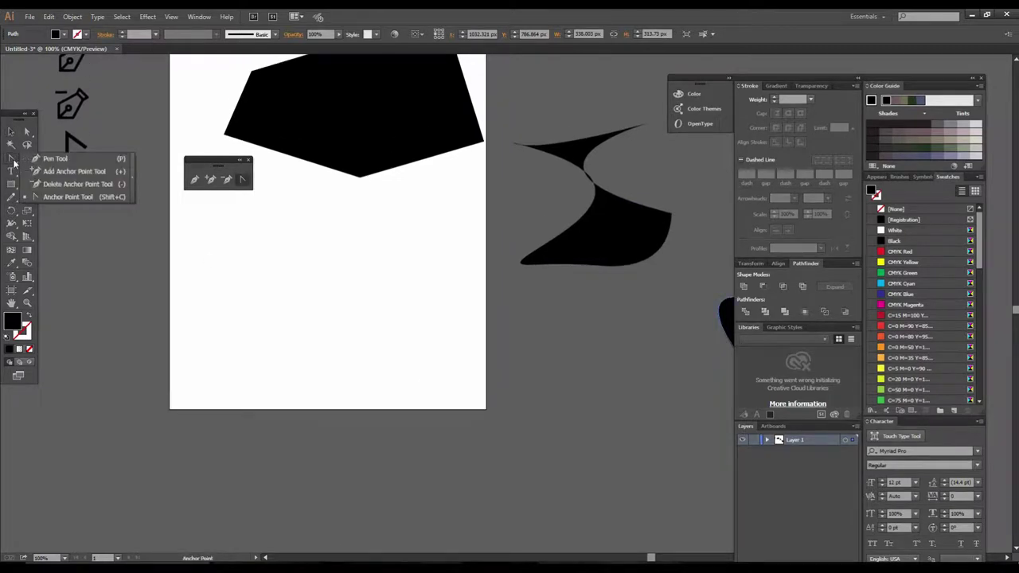
{"action": "left_click", "coordinate": [132, 318]}
{"action": "left_click_drag", "start_coordinate": [491, 317], "coordinate": [607, 455]}
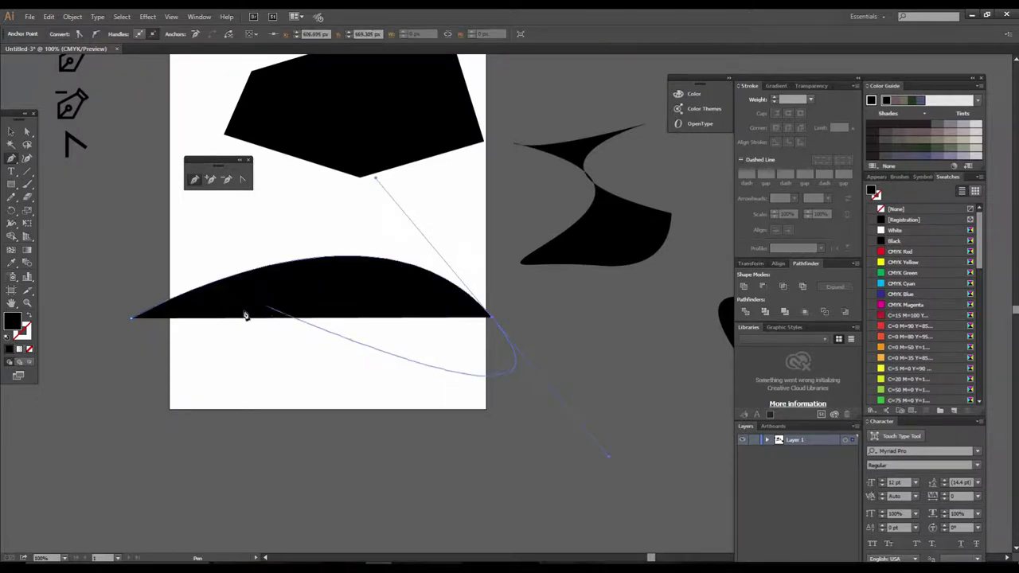
{"action": "left_click", "coordinate": [131, 318]}
Move the teardrop down about 120 px and reselect it after zooming out.
{"action": "key", "text": "v"}
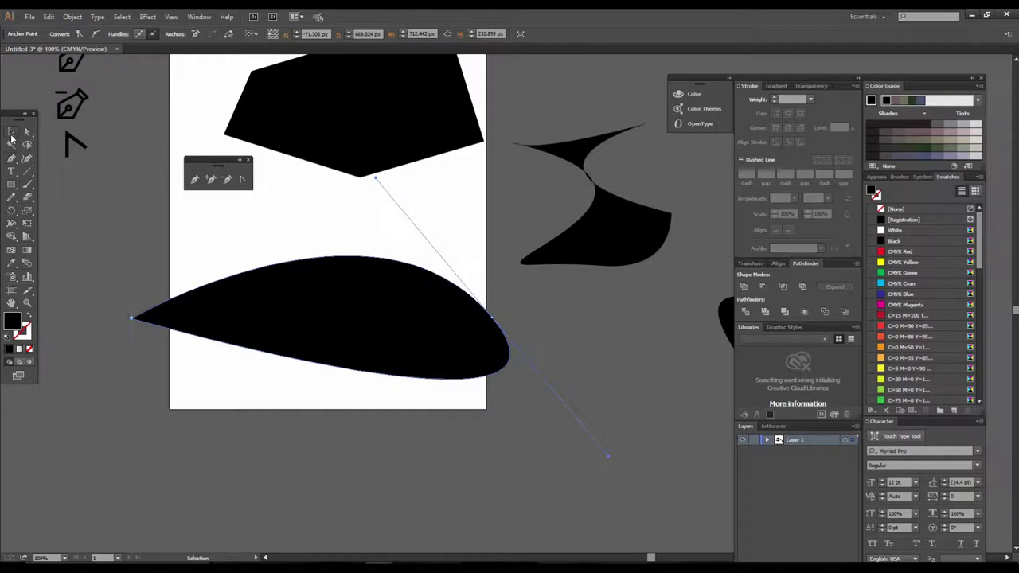
{"action": "left_click_drag", "start_coordinate": [326, 332], "coordinate": [329, 431]}
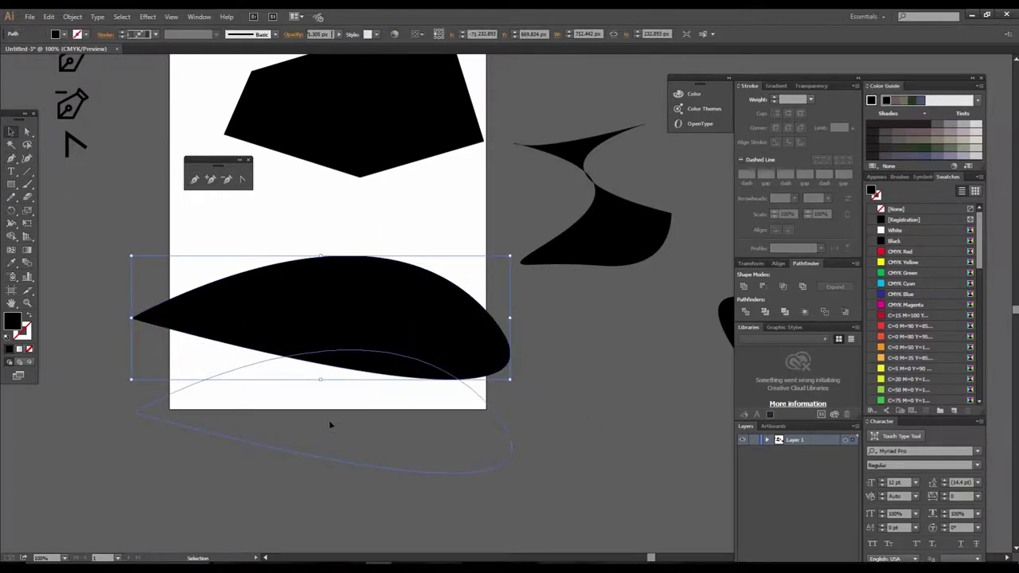
{"action": "left_click", "coordinate": [544, 431]}
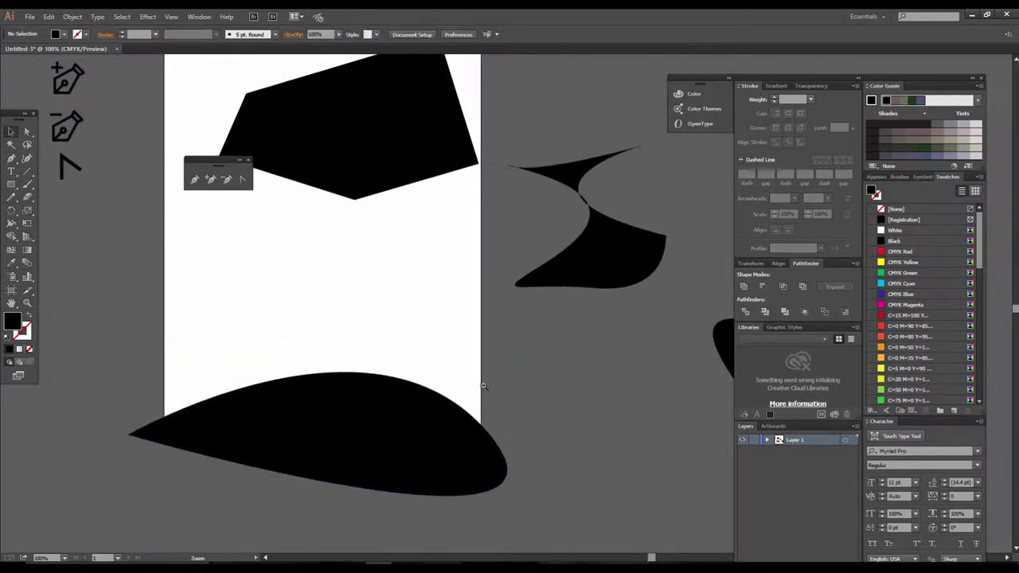
{"action": "left_click", "coordinate": [501, 346], "text": "alt"}
{"action": "left_click", "coordinate": [468, 376]}
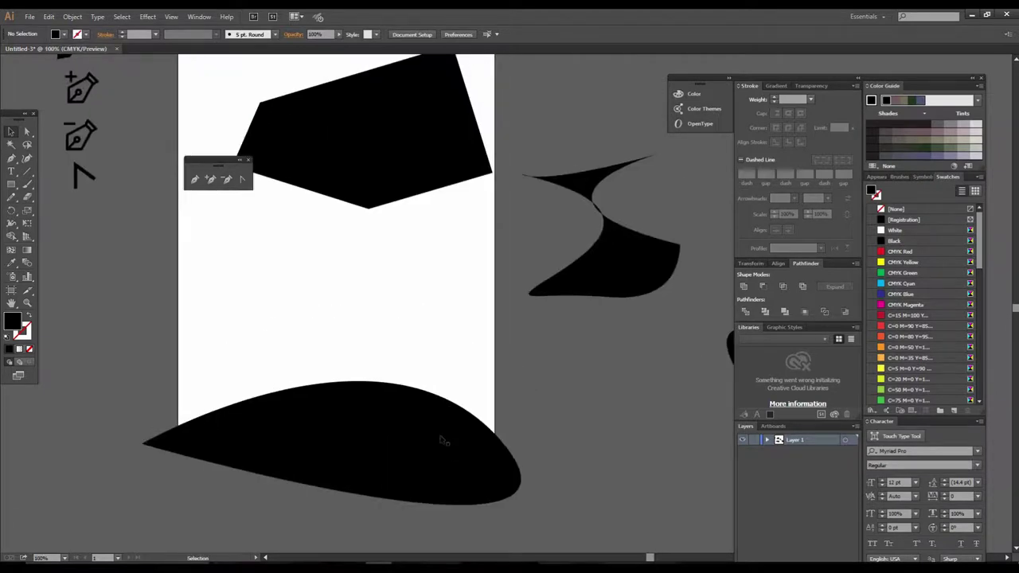
{"action": "key", "text": "v"}
{"action": "left_click", "coordinate": [501, 481]}
Resize and reposition the teardrop on the artboard, then delete it.
{"action": "left_click_drag", "start_coordinate": [523, 504], "coordinate": [464, 485]}
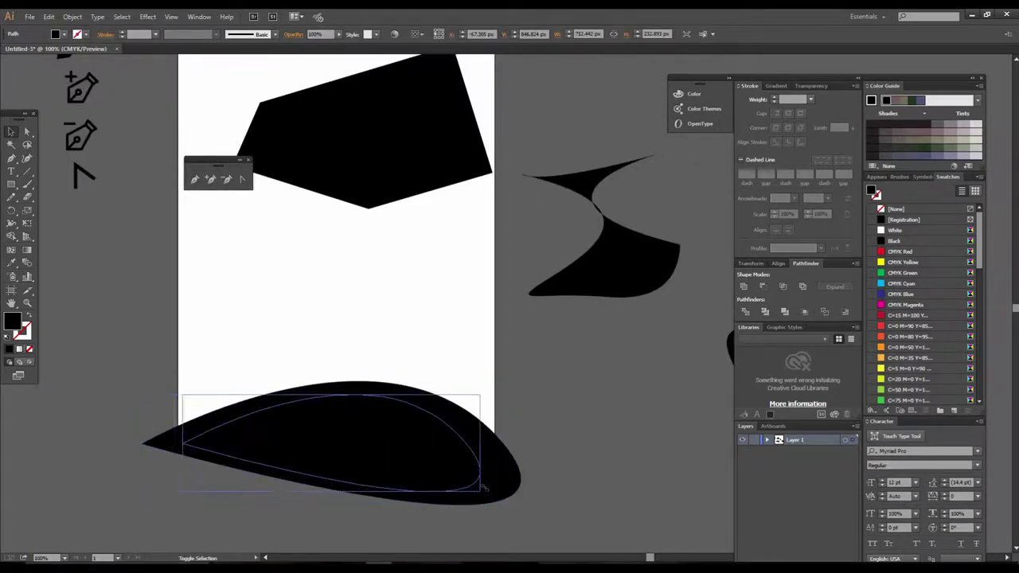
{"action": "left_click_drag", "start_coordinate": [400, 455], "coordinate": [450, 413]}
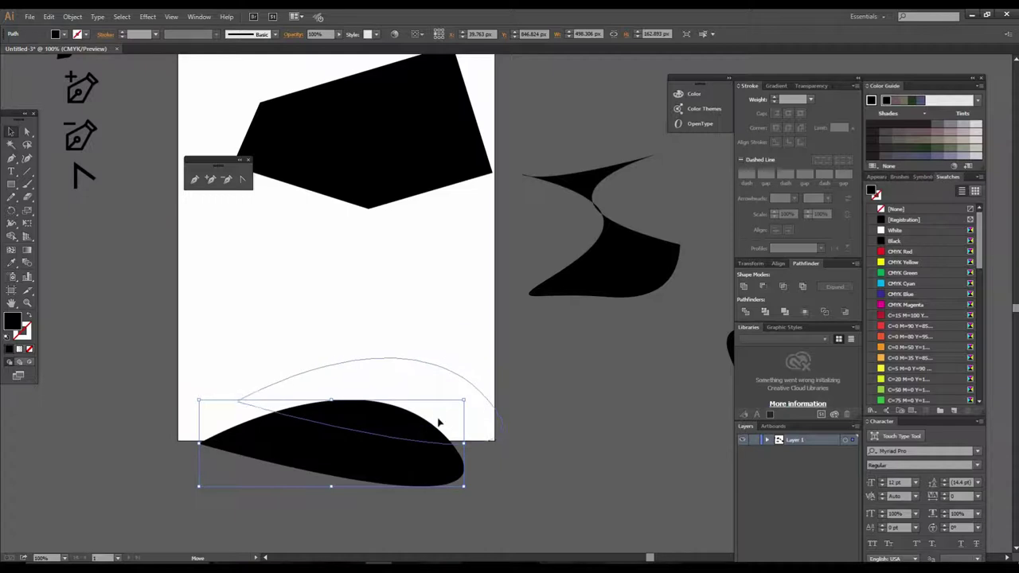
{"action": "left_click_drag", "start_coordinate": [436, 367], "coordinate": [438, 428]}
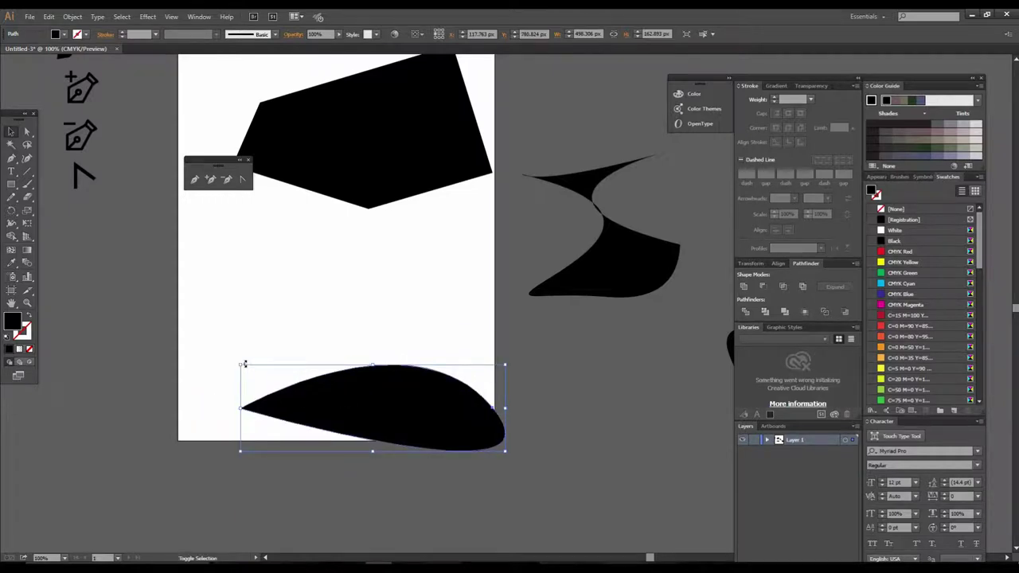
{"action": "left_click_drag", "start_coordinate": [241, 365], "coordinate": [125, 326]}
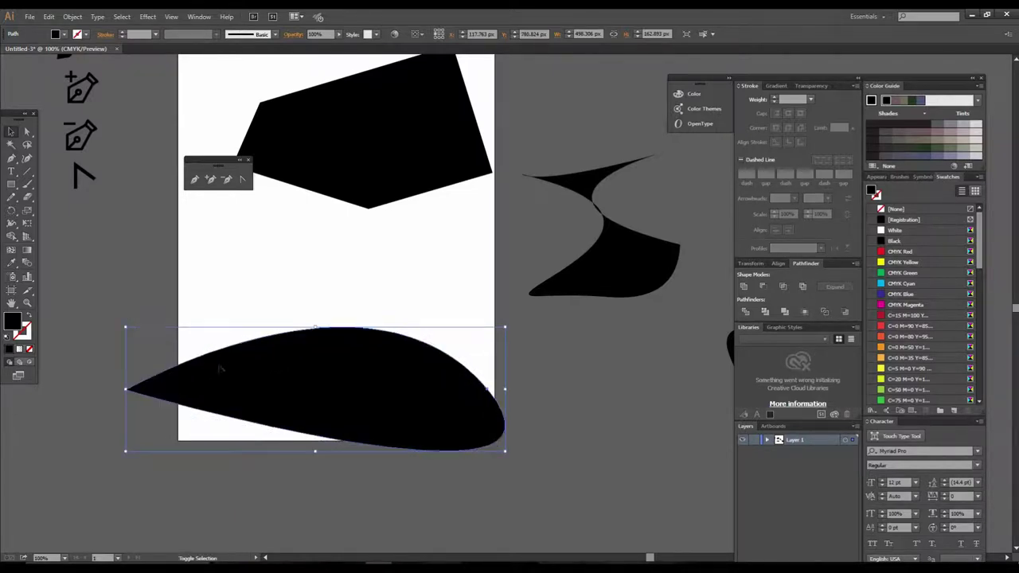
{"action": "left_click_drag", "start_coordinate": [387, 391], "coordinate": [380, 501]}
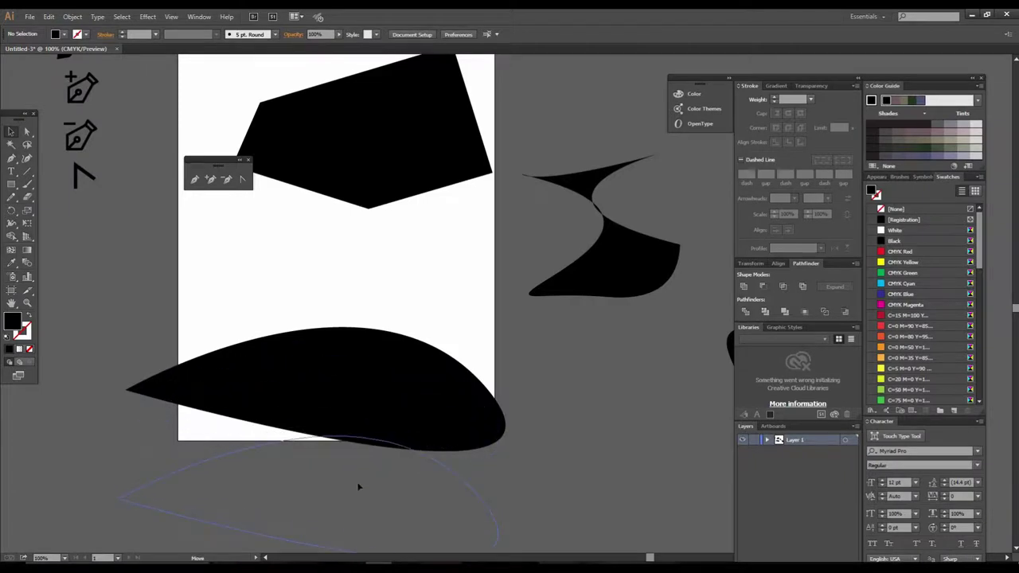
{"action": "key", "text": "Delete"}
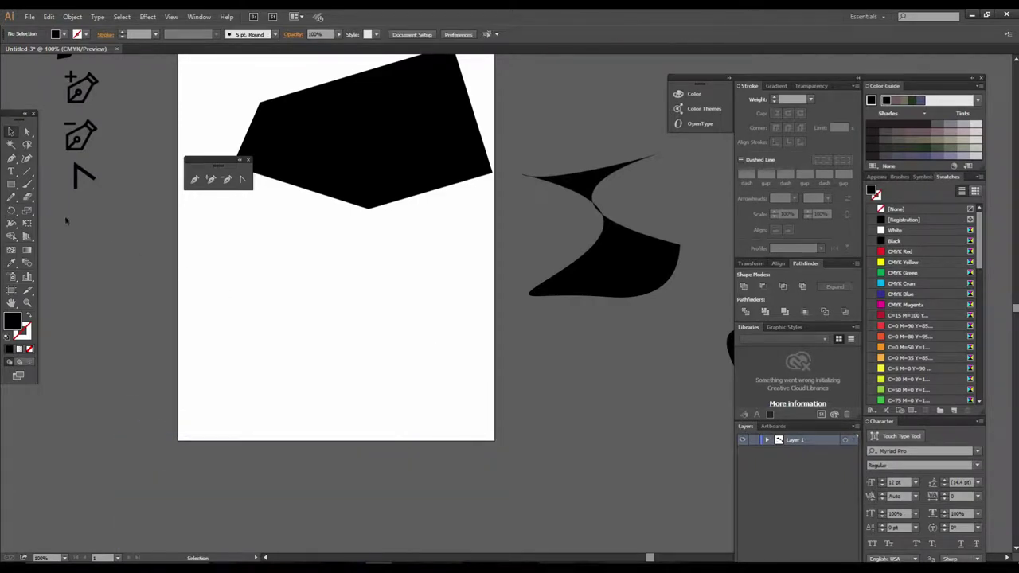
{"action": "left_click", "coordinate": [195, 179]}
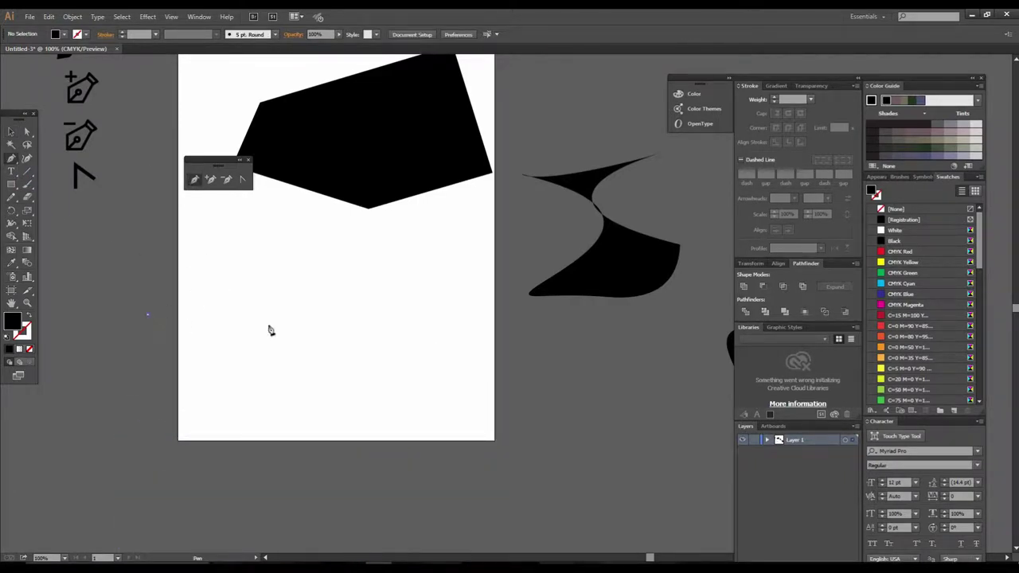
{"action": "left_click_drag", "start_coordinate": [540, 320], "coordinate": [699, 504]}
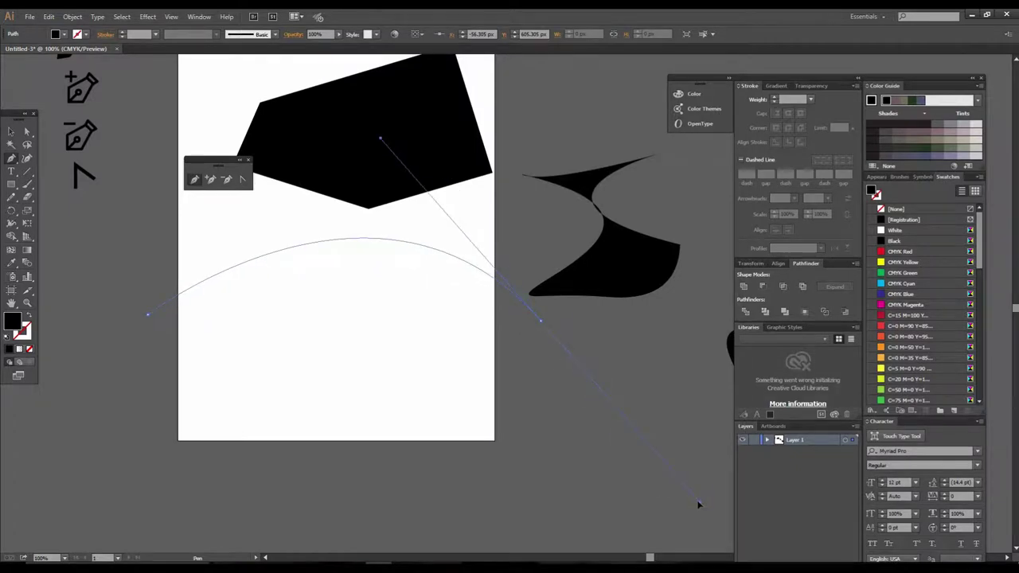
{"action": "left_click_drag", "start_coordinate": [531, 507], "coordinate": [286, 507]}
{"action": "left_click", "coordinate": [164, 496]}
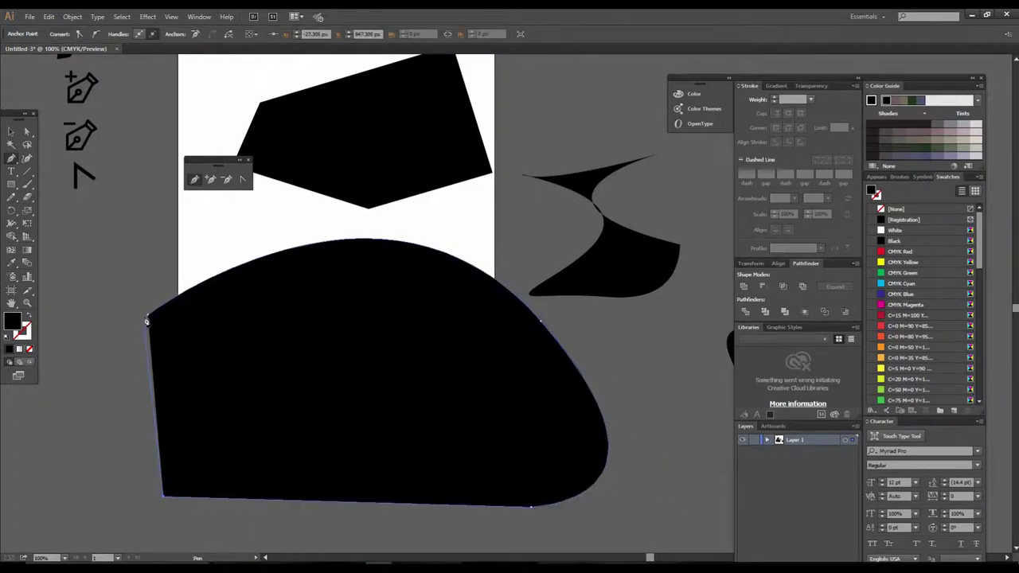
{"action": "left_click", "coordinate": [147, 317]}
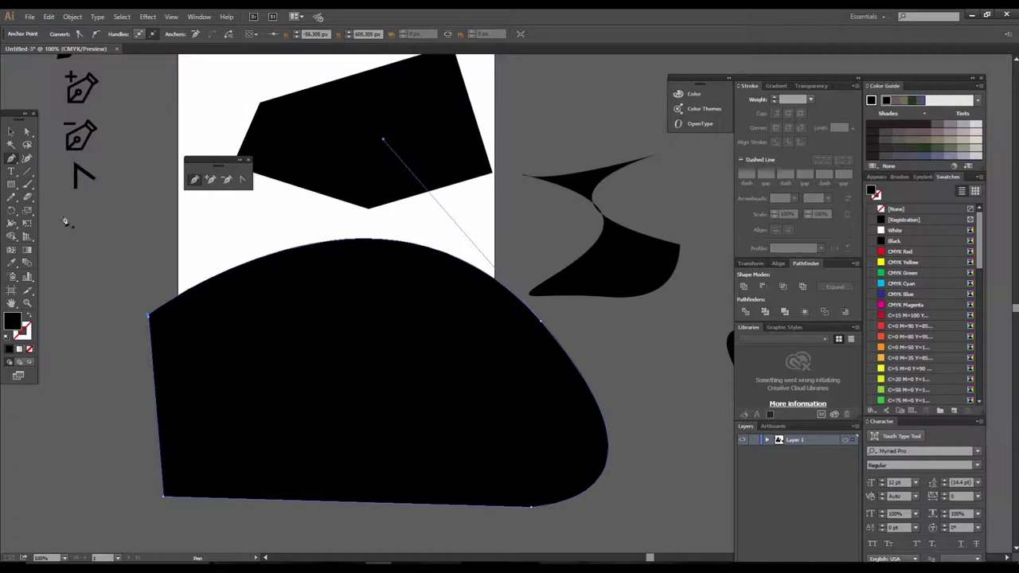
{"action": "key", "text": "v"}
{"action": "left_click", "coordinate": [390, 367]}
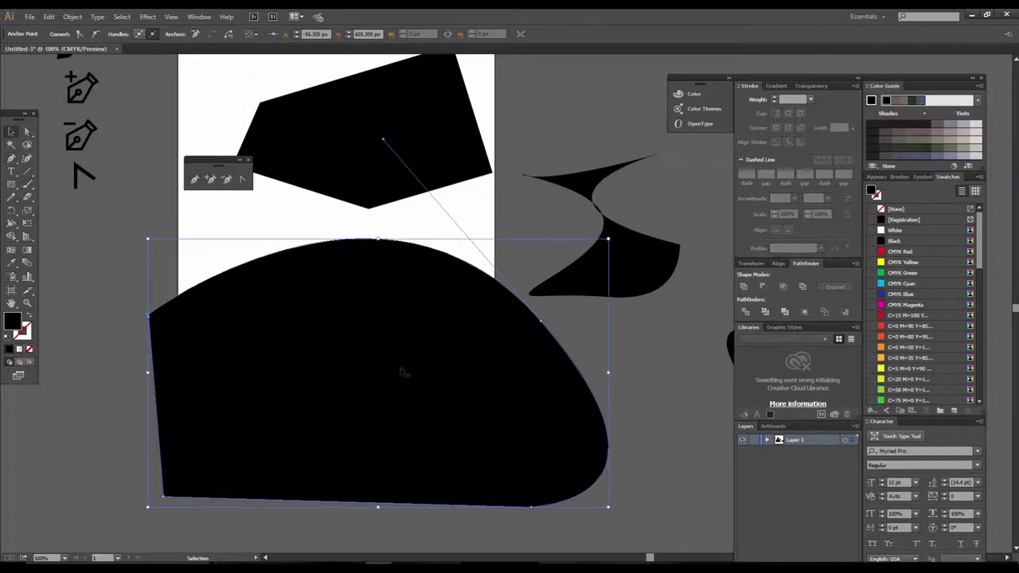
{"action": "key", "text": "ctrl+z"}
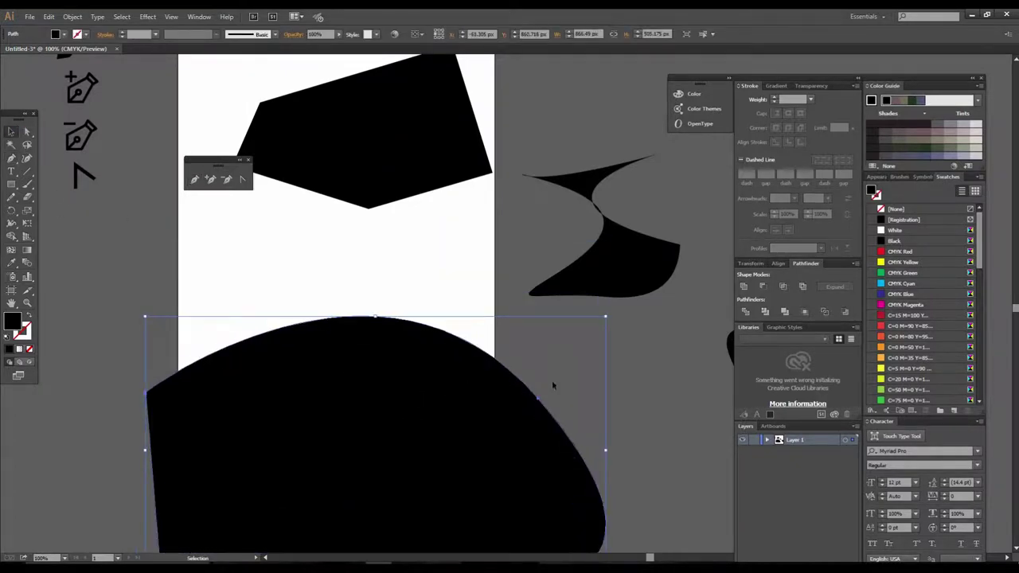
{"action": "left_click", "coordinate": [655, 395]}
{"action": "left_click_drag", "start_coordinate": [435, 415], "coordinate": [460, 382]}
{"action": "key", "text": "Delete"}
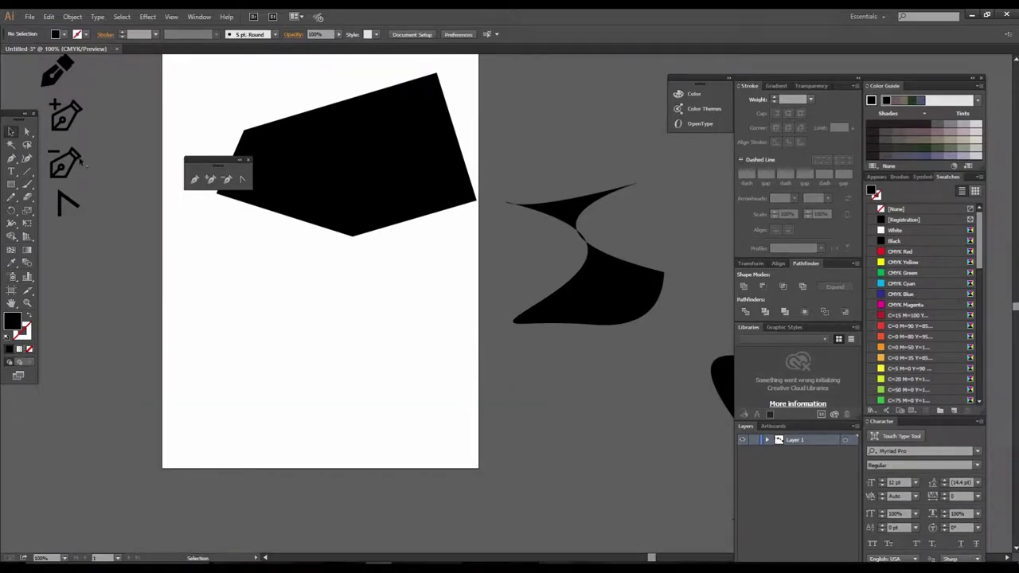
{"action": "left_click_drag", "start_coordinate": [69, 162], "coordinate": [346, 336]}
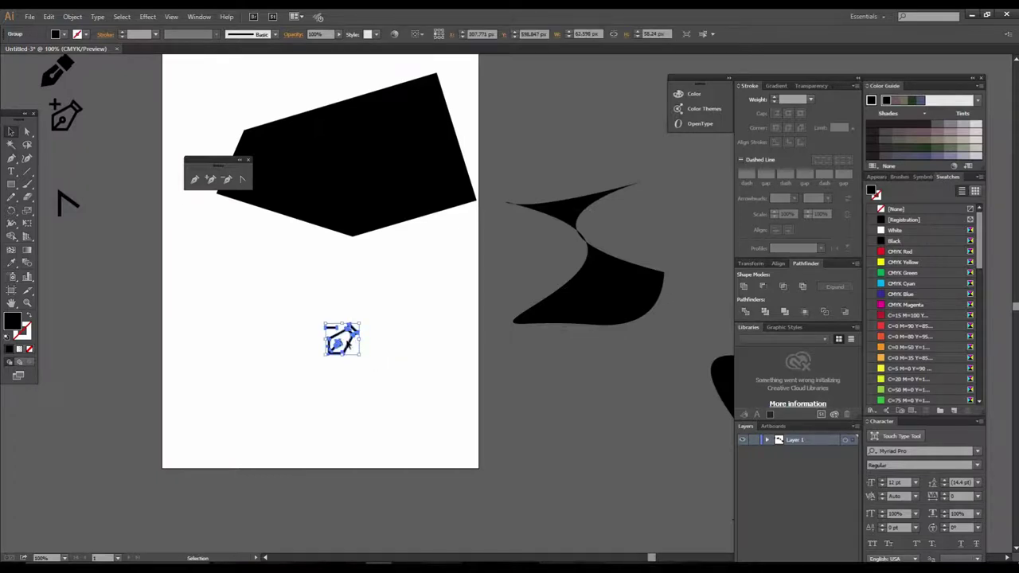
Select the whole pen icon group and lock it in place.
{"action": "key", "text": "ctrl+c"}
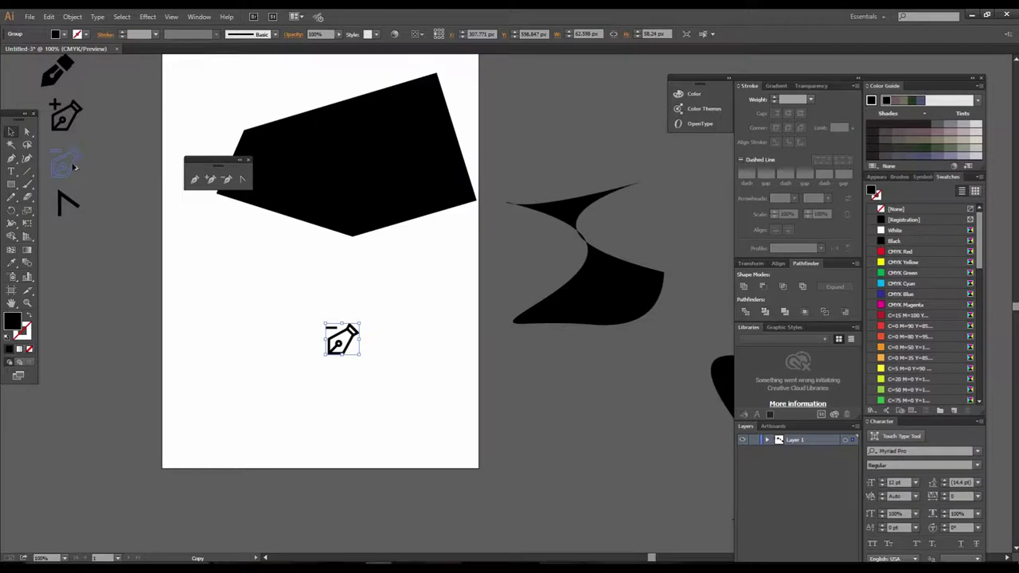
{"action": "left_click", "coordinate": [241, 297]}
{"action": "left_click", "coordinate": [446, 342]}
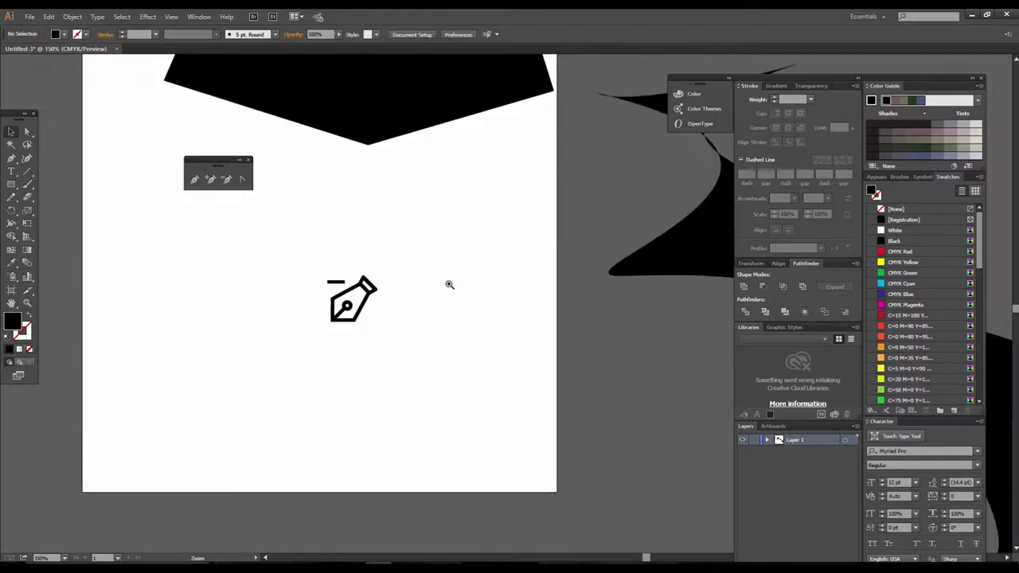
{"action": "left_click", "coordinate": [440, 296]}
{"action": "left_click_drag", "start_coordinate": [284, 290], "coordinate": [570, 460]}
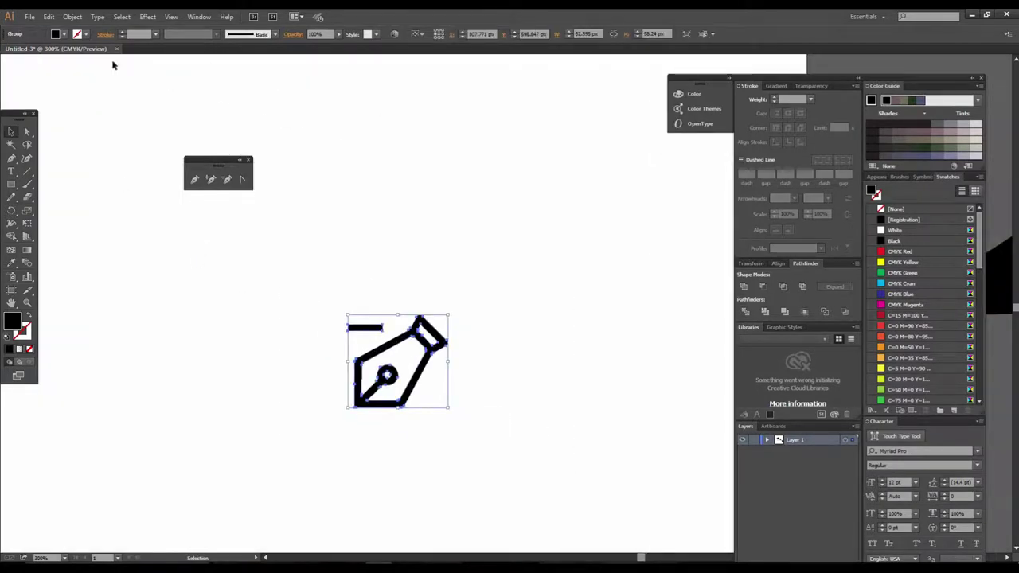
{"action": "left_click", "coordinate": [70, 17]}
{"action": "mouse_move", "coordinate": [84, 80]}
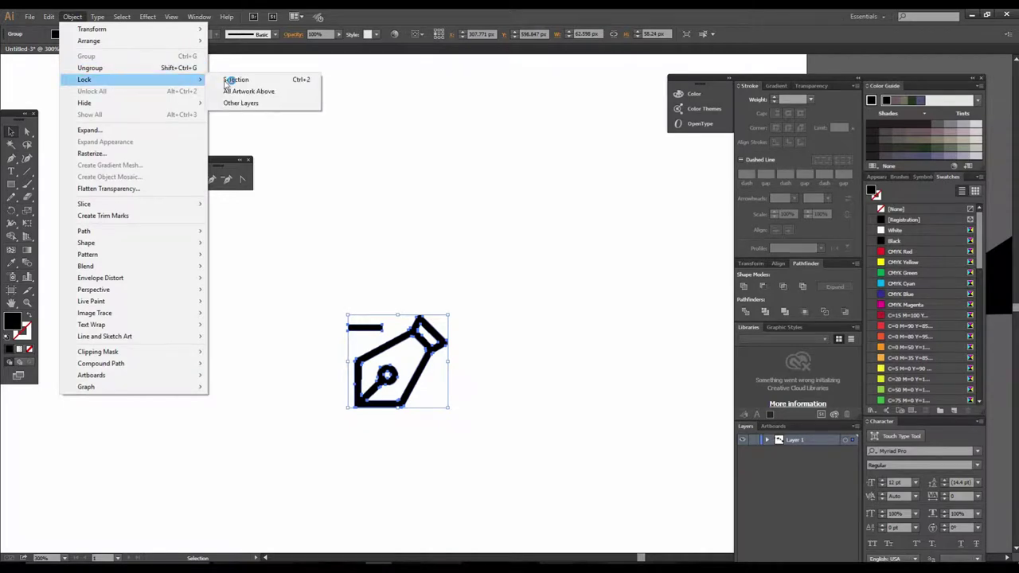
{"action": "left_click", "coordinate": [239, 79]}
{"action": "key", "text": "ctrl+equal"}
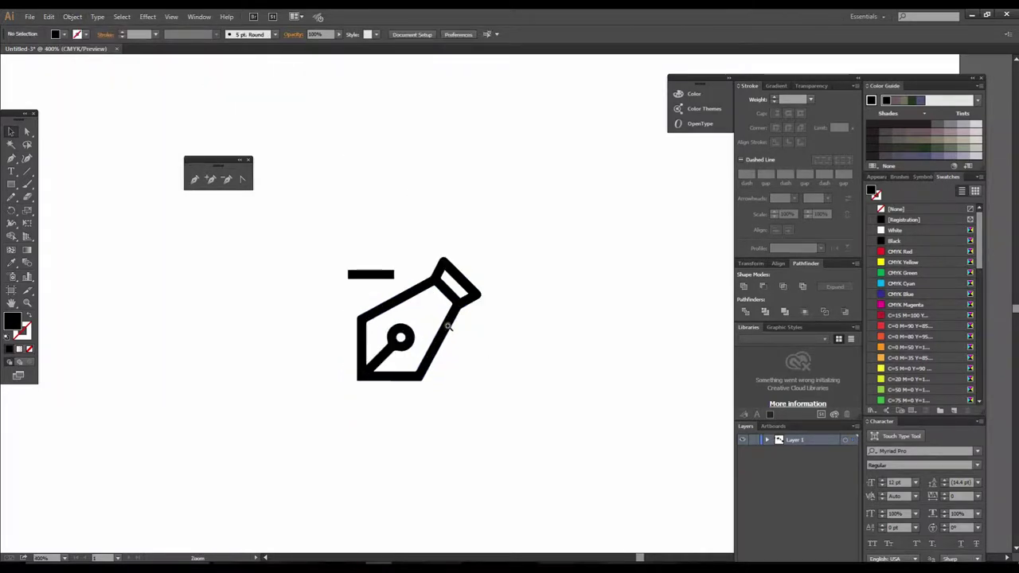
{"action": "key", "text": "ctrl+equal"}
{"action": "left_click_drag", "start_coordinate": [384, 333], "coordinate": [310, 335]}
Trace the pen body's five corners with a closed Pen path.
{"action": "key", "text": "p"}
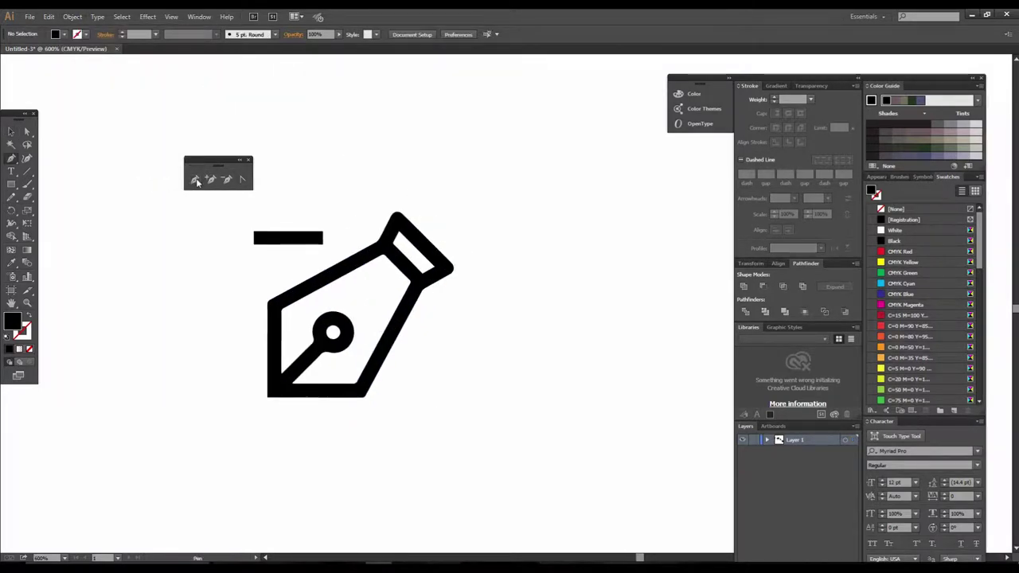
{"action": "left_click", "coordinate": [272, 390]}
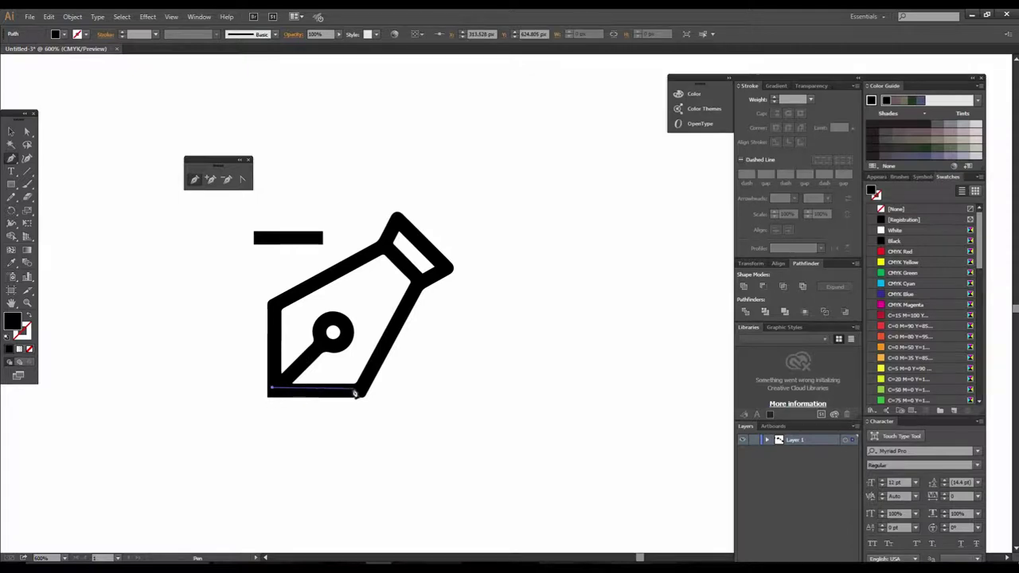
{"action": "left_click", "coordinate": [357, 391]}
{"action": "left_click", "coordinate": [416, 280]}
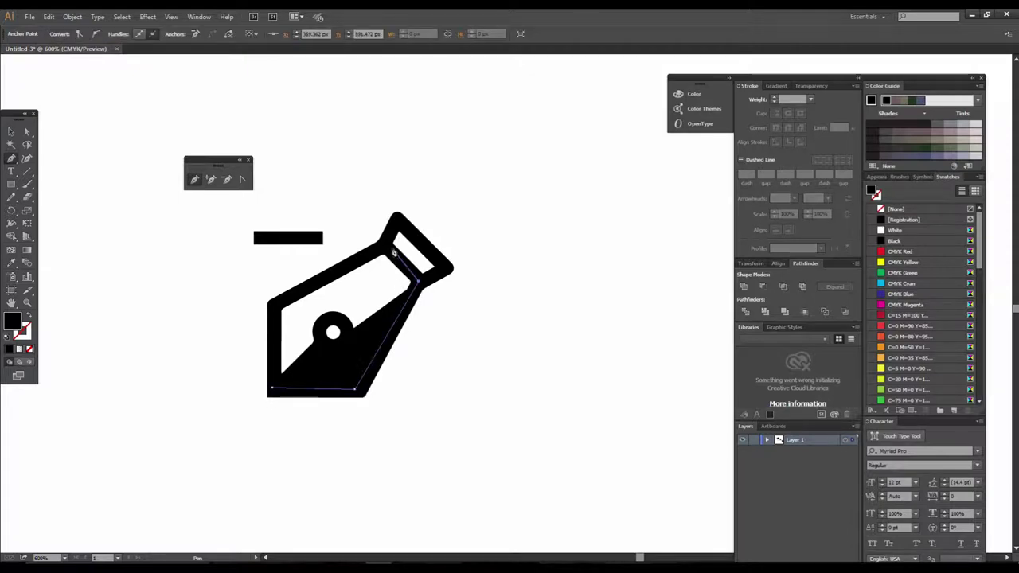
{"action": "left_click", "coordinate": [387, 244]}
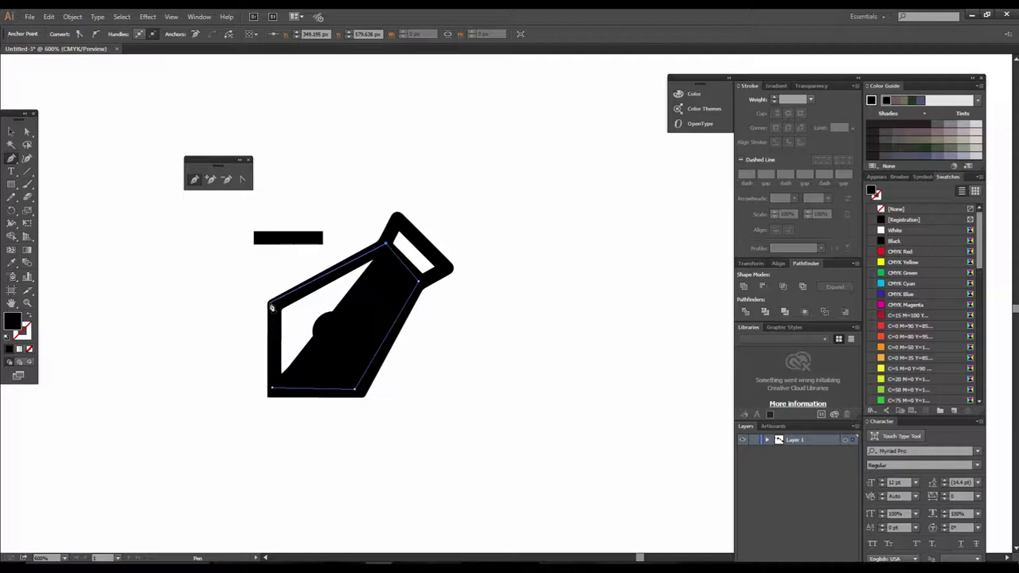
{"action": "left_click", "coordinate": [270, 302]}
{"action": "left_click", "coordinate": [272, 389]}
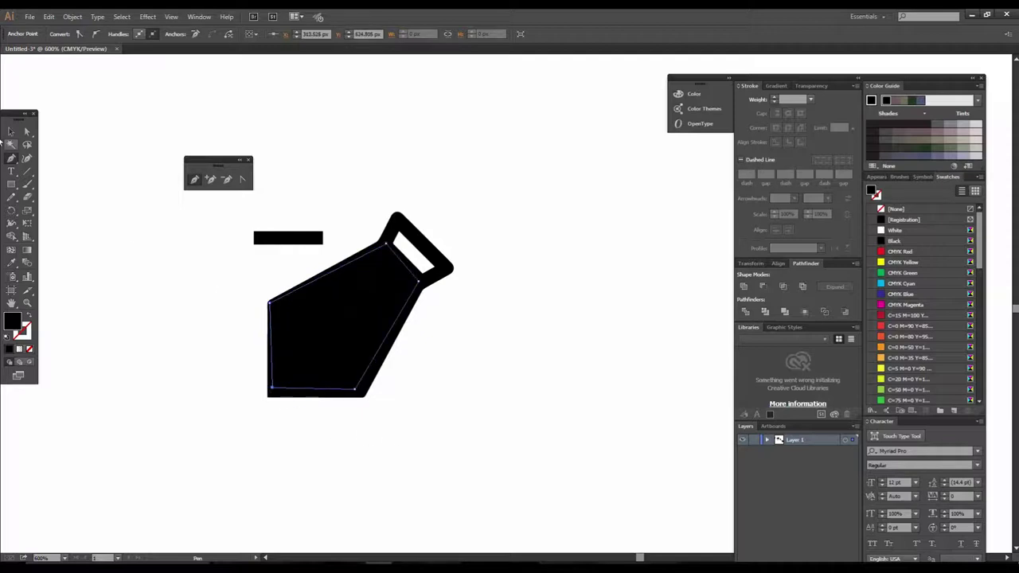
{"action": "left_click", "coordinate": [13, 132]}
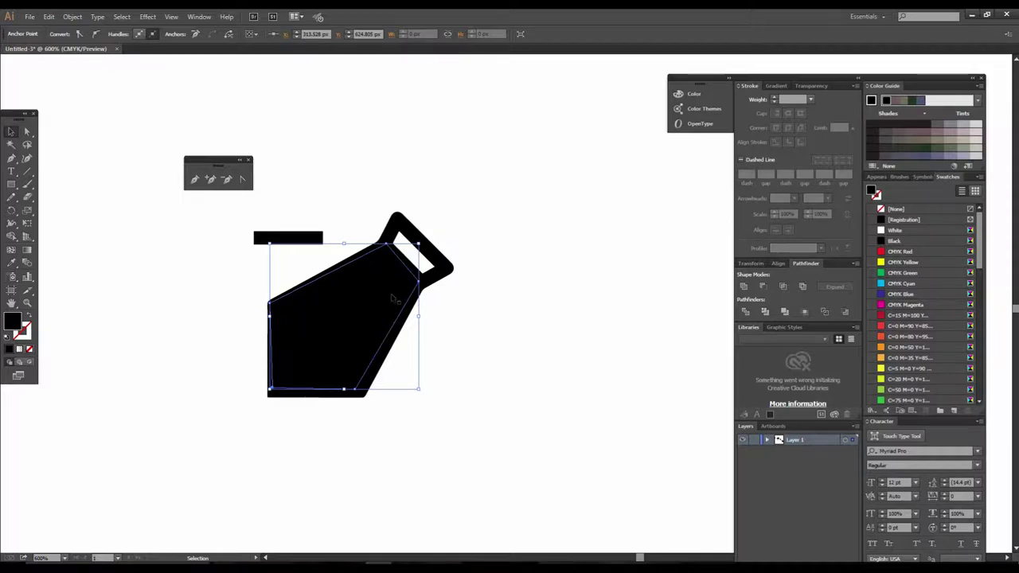
Give the traced path no fill and a black stroke.
{"action": "left_click", "coordinate": [490, 347]}
{"action": "left_click", "coordinate": [375, 292]}
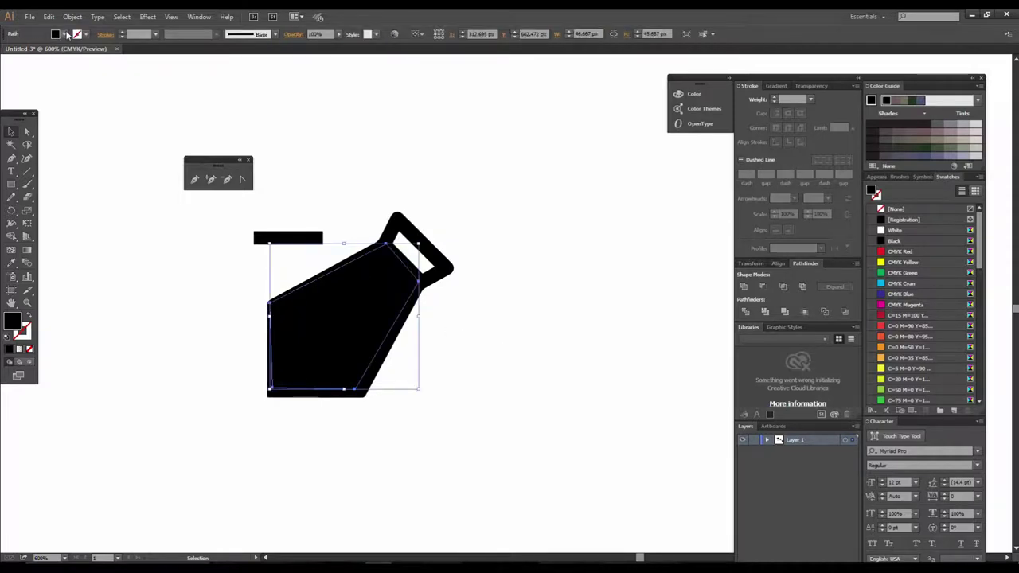
{"action": "left_click", "coordinate": [67, 34]}
{"action": "left_click", "coordinate": [10, 53]}
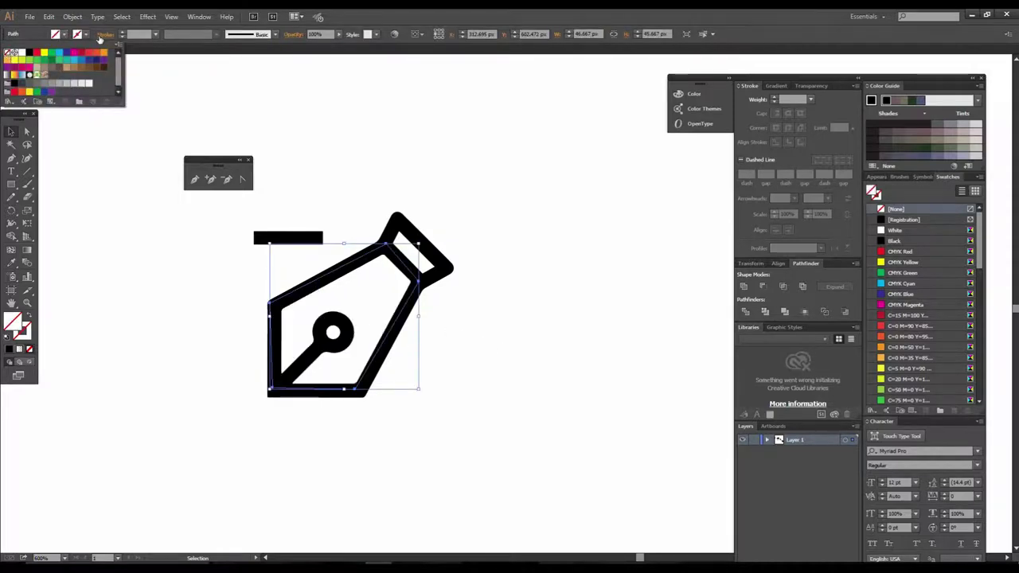
{"action": "left_click", "coordinate": [86, 35]}
{"action": "left_click", "coordinate": [30, 52]}
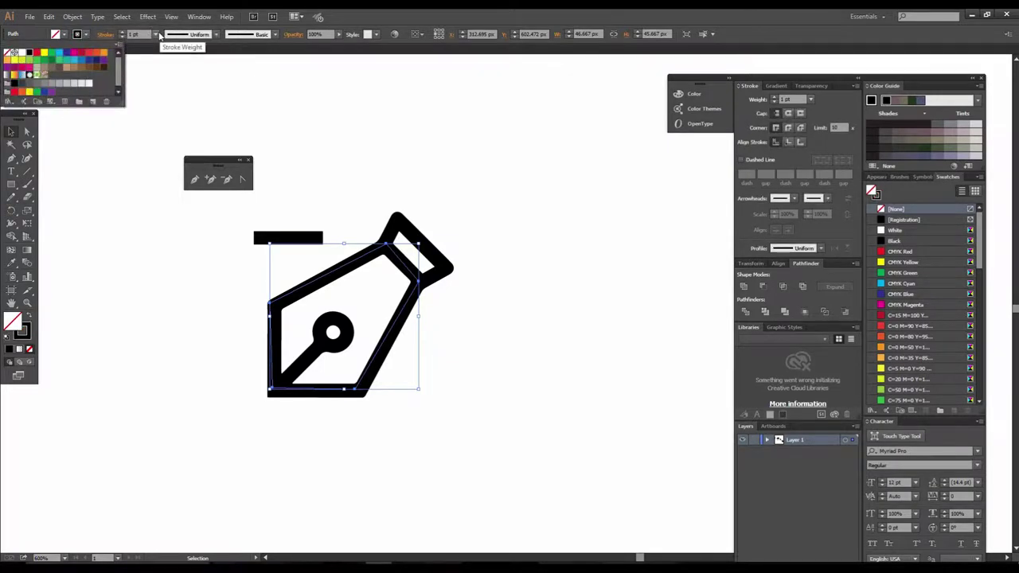
Set the stroke weight to 6 pt, then reduce it to 4 pt.
{"action": "left_click", "coordinate": [156, 34]}
{"action": "left_click", "coordinate": [167, 139]}
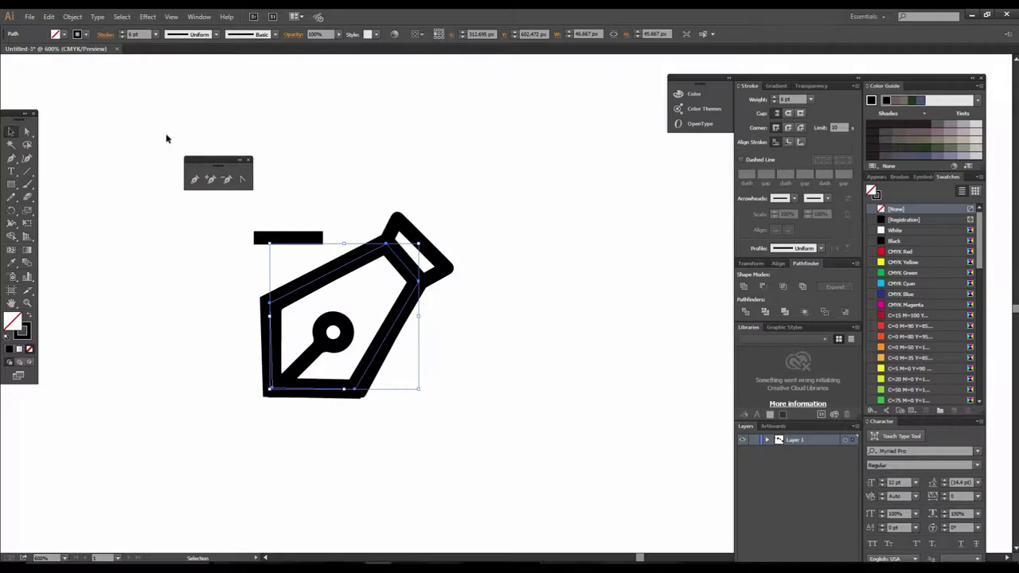
{"action": "left_click", "coordinate": [155, 35]}
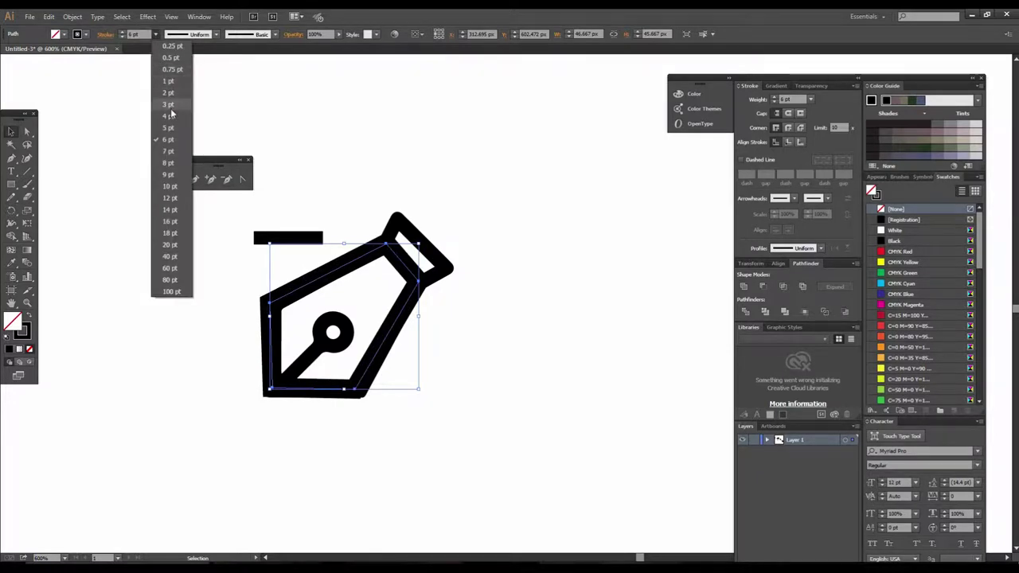
{"action": "left_click", "coordinate": [167, 114]}
{"action": "left_click", "coordinate": [505, 377]}
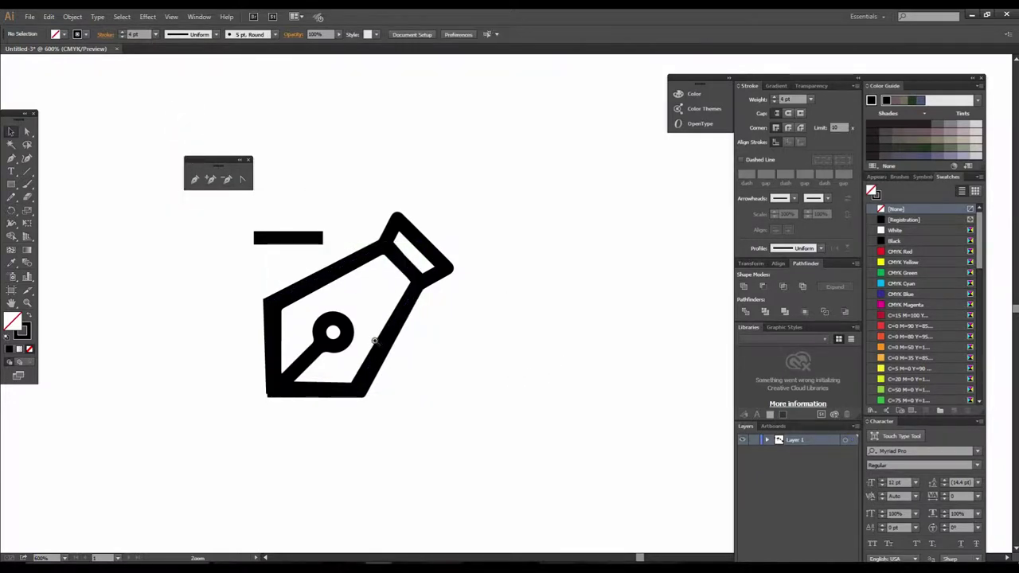
{"action": "key", "text": "ctrl+plus"}
{"action": "mouse_move", "coordinate": [425, 358]}
{"action": "left_mouse_down"}
{"action": "mouse_move", "coordinate": [571, 435]}
{"action": "mouse_move", "coordinate": [271, 379]}
{"action": "left_mouse_up"}
Undo the duplicated outline and zoom in closer on the pen body.
{"action": "key", "text": "a"}
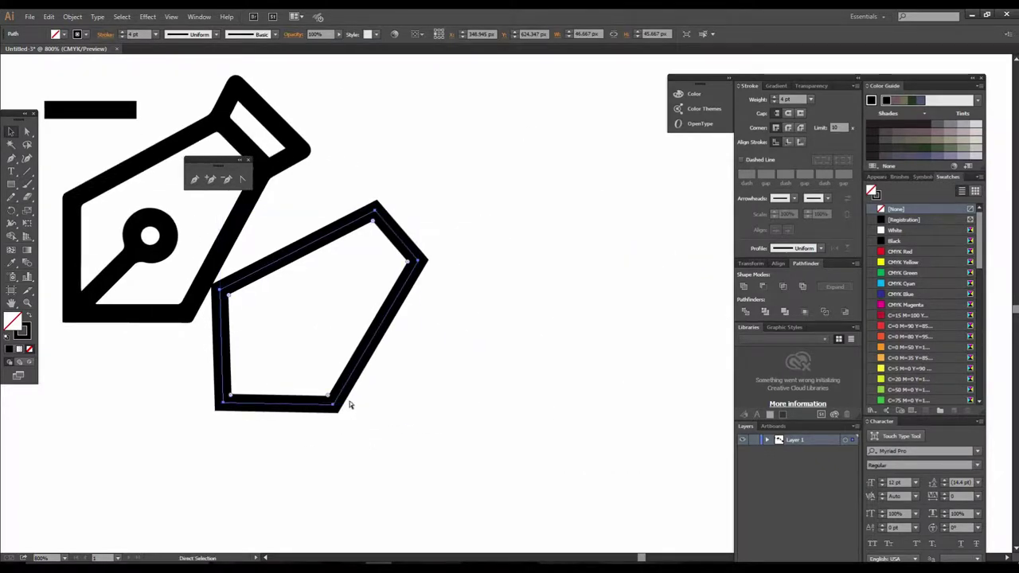
{"action": "key", "text": "ctrl+z"}
{"action": "scroll", "coordinate": [355, 357], "scroll_direction": "down", "scroll_amount": 1}
{"action": "scroll", "coordinate": [391, 428], "scroll_direction": "up", "scroll_amount": 1}
{"action": "scroll", "coordinate": [404, 338], "scroll_direction": "up", "scroll_amount": 1}
{"action": "scroll", "coordinate": [127, 275], "scroll_direction": "up", "scroll_amount": 1}
{"action": "key", "text": "v"}
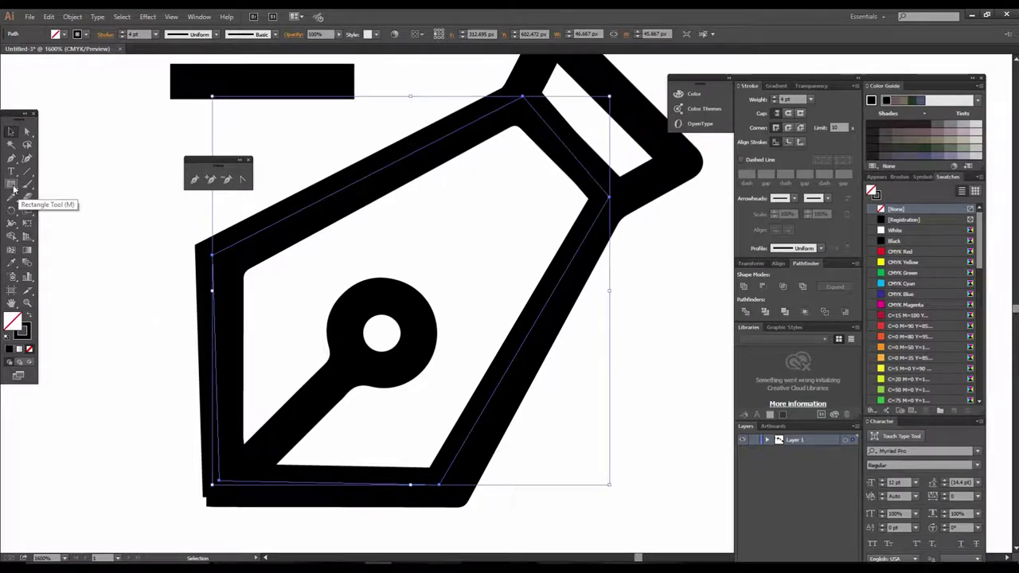
{"action": "left_click", "coordinate": [13, 159]}
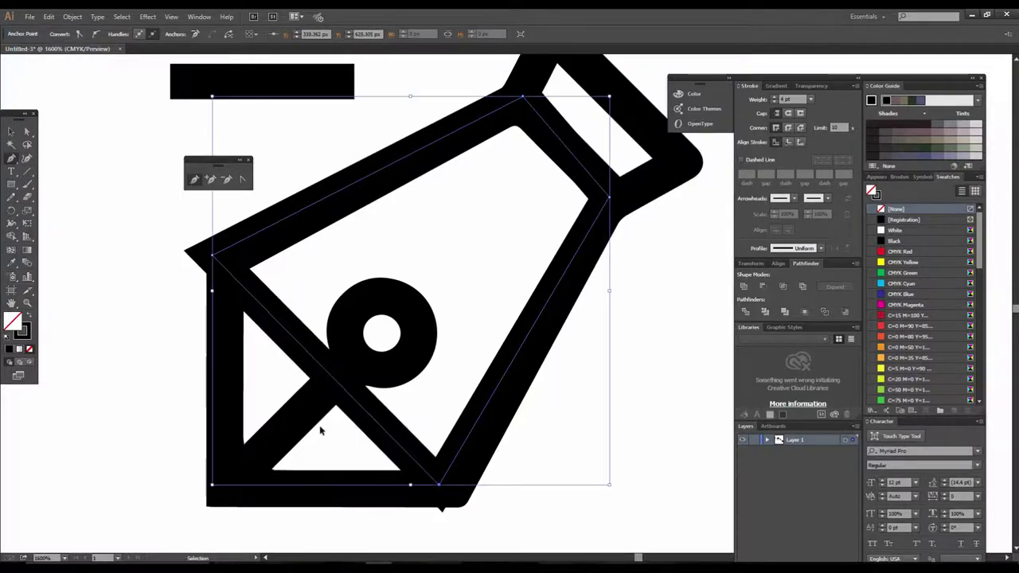
Draw a Pen line from the nib circle's base to the icon's lower-left corner.
{"action": "left_click", "coordinate": [348, 368]}
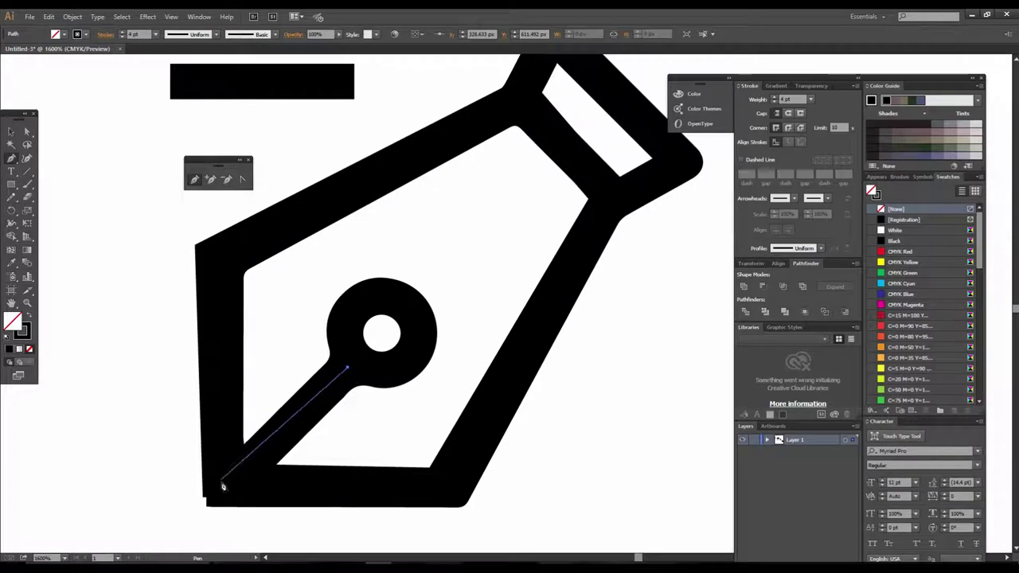
{"action": "left_click_drag", "start_coordinate": [222, 487], "coordinate": [267, 491]}
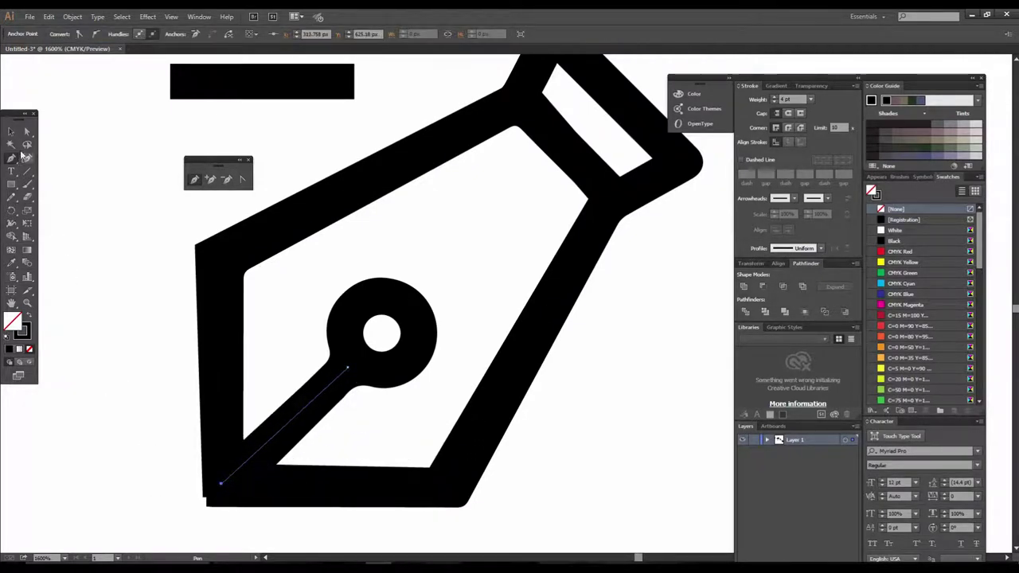
{"action": "left_click", "coordinate": [10, 131]}
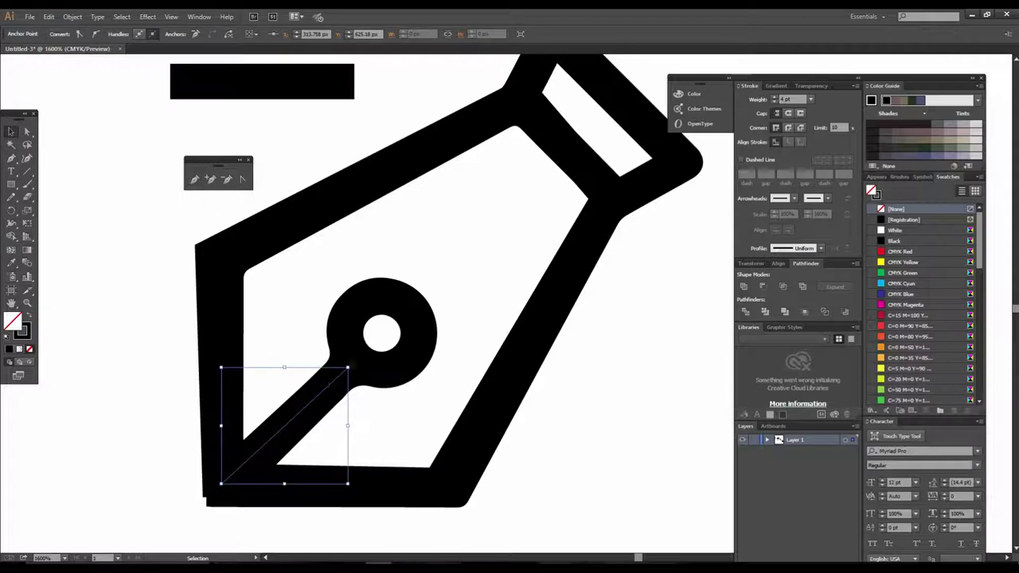
{"action": "left_click", "coordinate": [363, 389]}
{"action": "key", "text": "ctrl+z"}
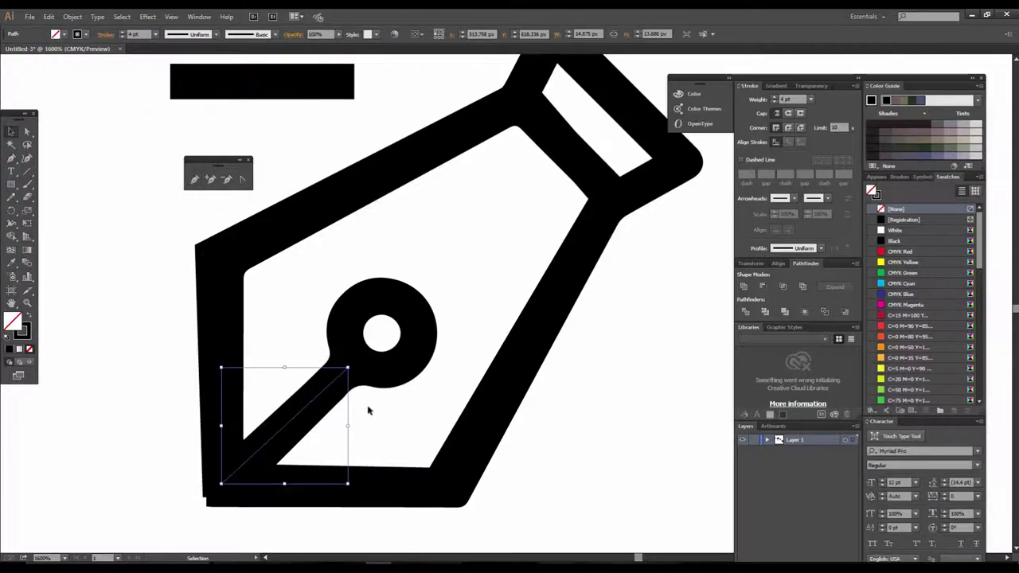
Apply the icon outline's style to the line with the Eyedropper.
{"action": "key", "text": "i"}
{"action": "left_click", "coordinate": [540, 325]}
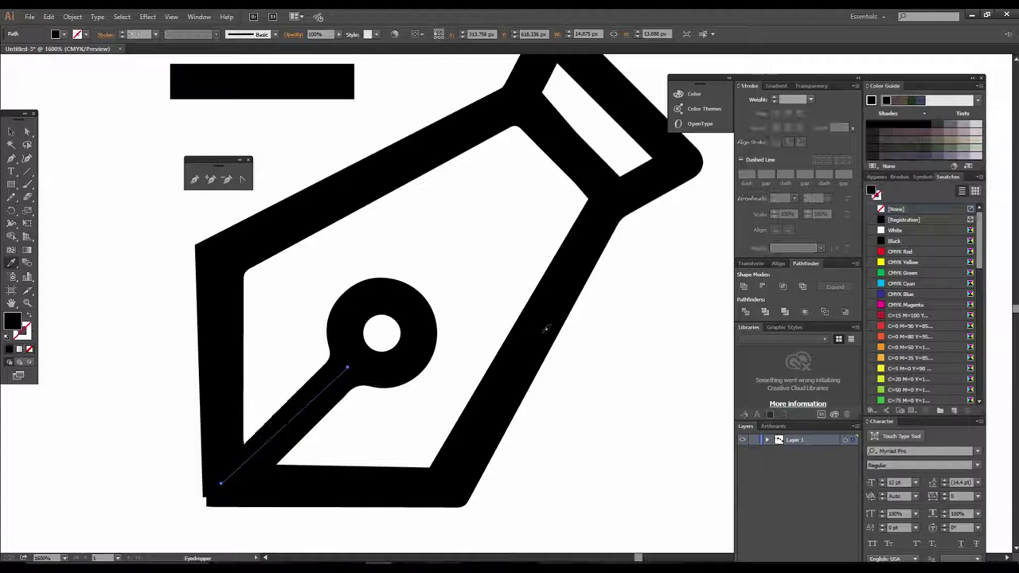
{"action": "key", "text": "v"}
{"action": "key", "text": "shift+x"}
{"action": "left_click", "coordinate": [439, 284]}
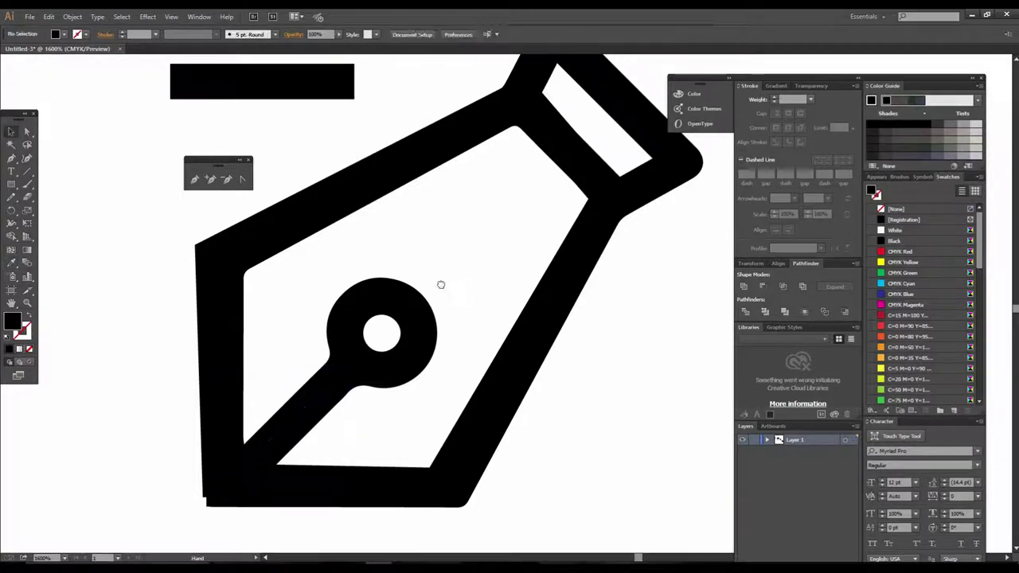
Draw a circle over the nib hole and align it to the ring.
{"action": "left_click_drag", "start_coordinate": [11, 187], "coordinate": [48, 209]}
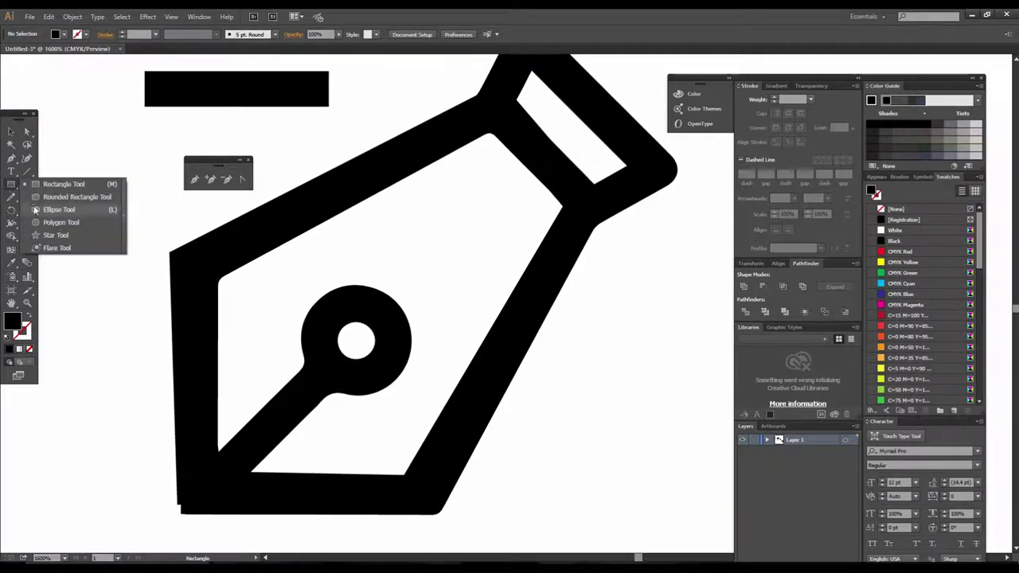
{"action": "left_click_drag", "start_coordinate": [318, 287], "coordinate": [424, 394]}
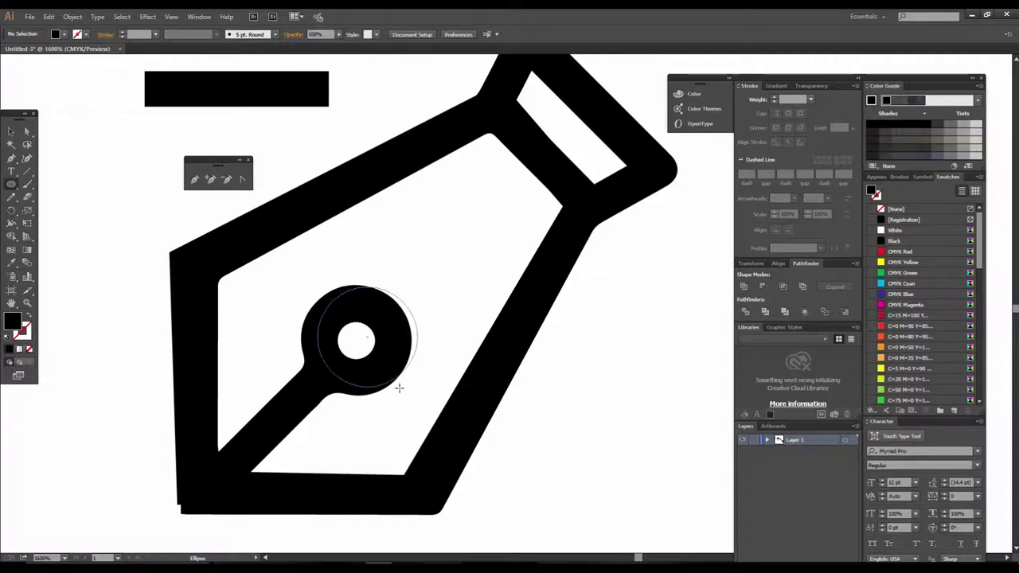
{"action": "left_click", "coordinate": [11, 132]}
{"action": "left_click_drag", "start_coordinate": [312, 319], "coordinate": [314, 315]}
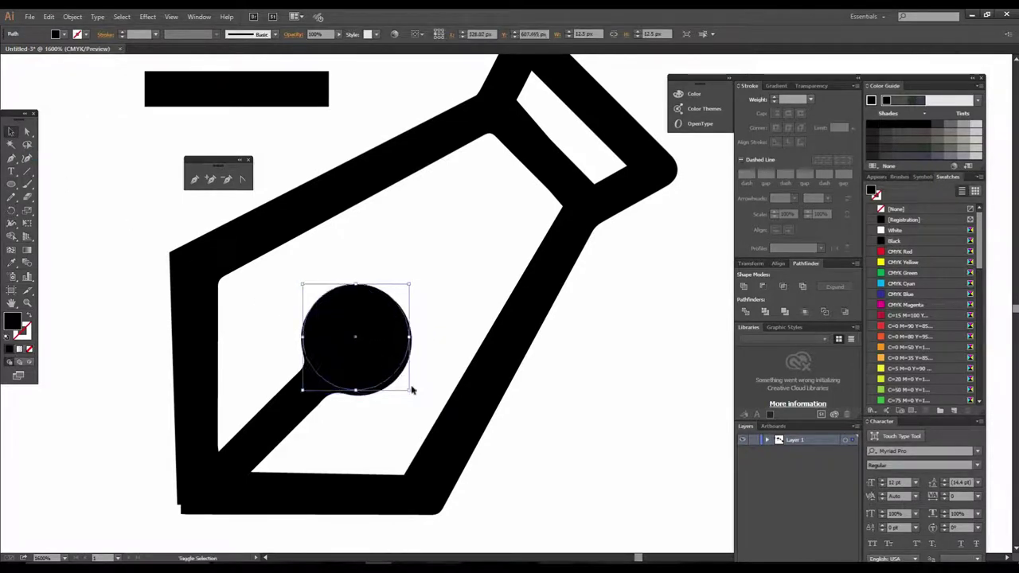
{"action": "left_click_drag", "start_coordinate": [412, 392], "coordinate": [416, 397]}
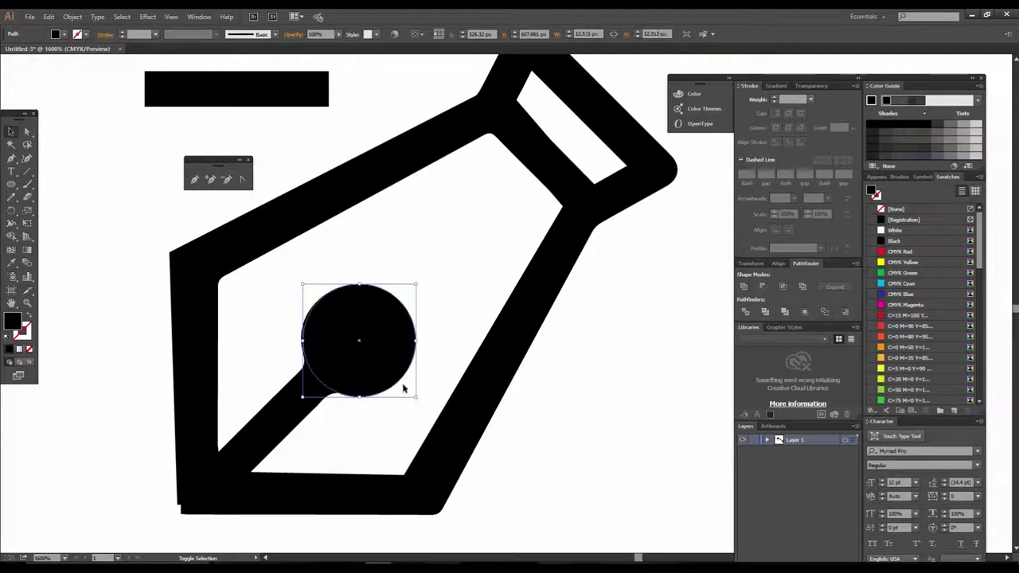
Give the circle a 4 pt black stroke and no fill, then shrink it to fit the hole.
{"action": "left_click", "coordinate": [86, 35]}
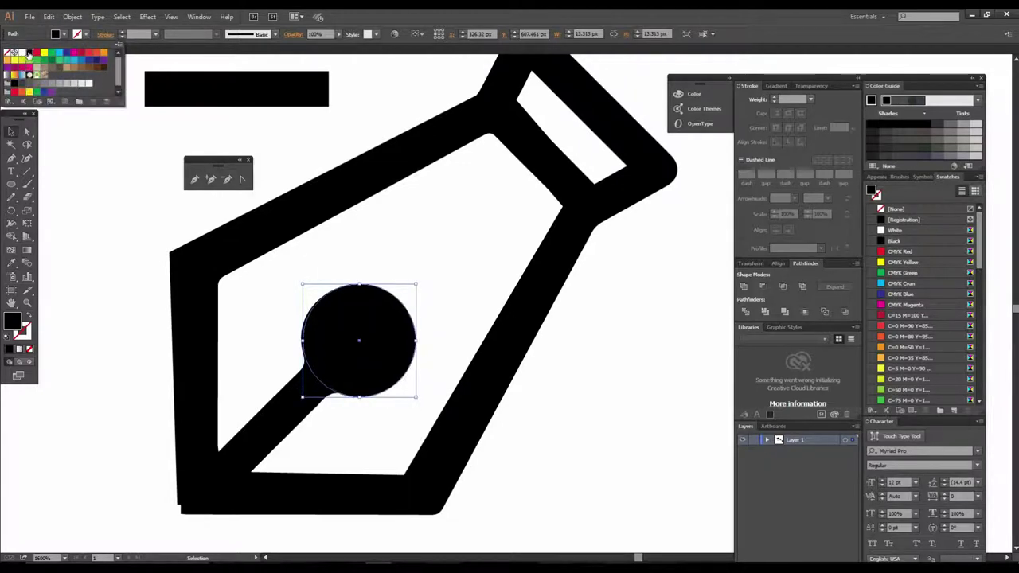
{"action": "left_click", "coordinate": [28, 54]}
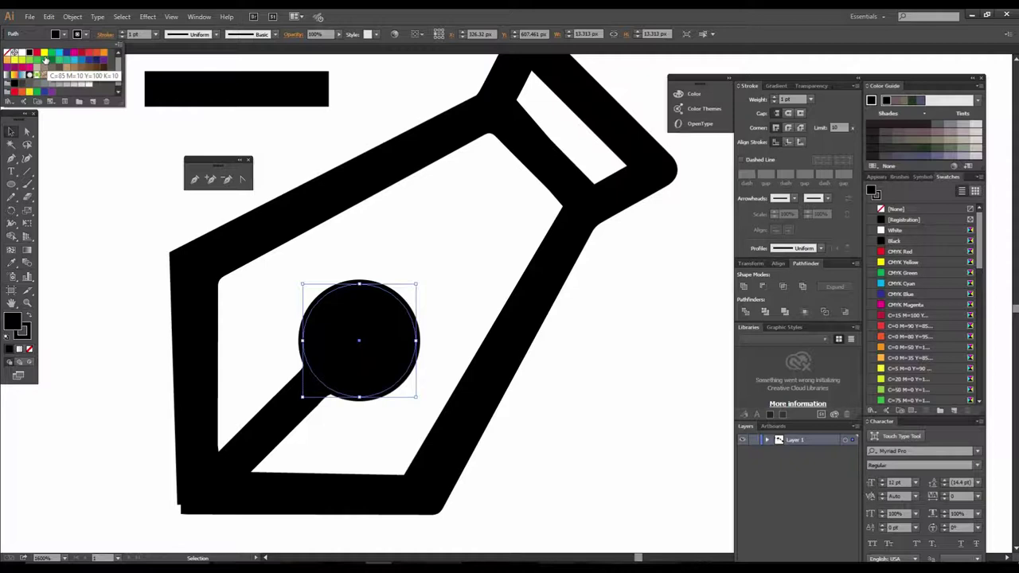
{"action": "left_click", "coordinate": [158, 33]}
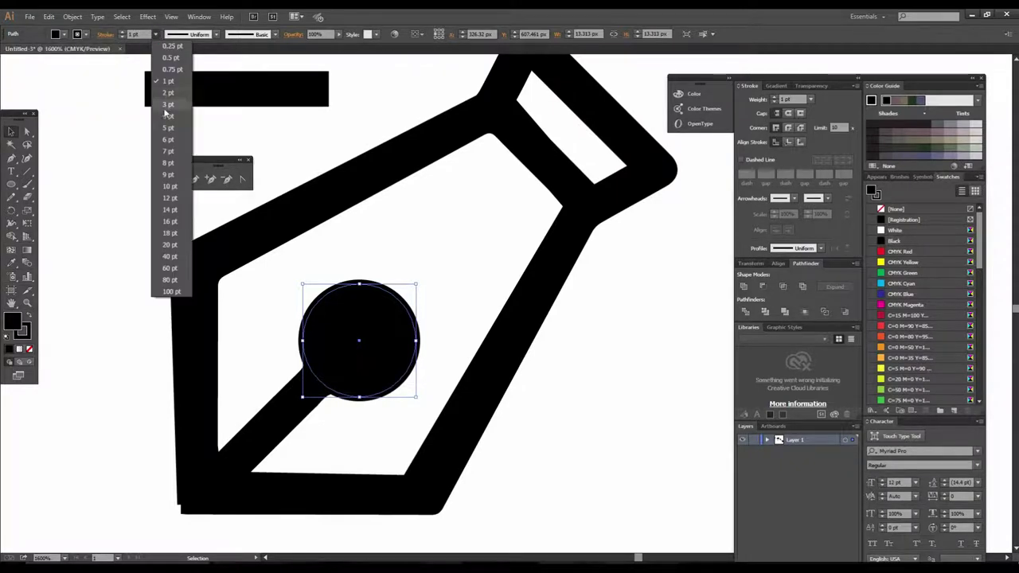
{"action": "left_click", "coordinate": [167, 116]}
{"action": "left_click", "coordinate": [62, 36]}
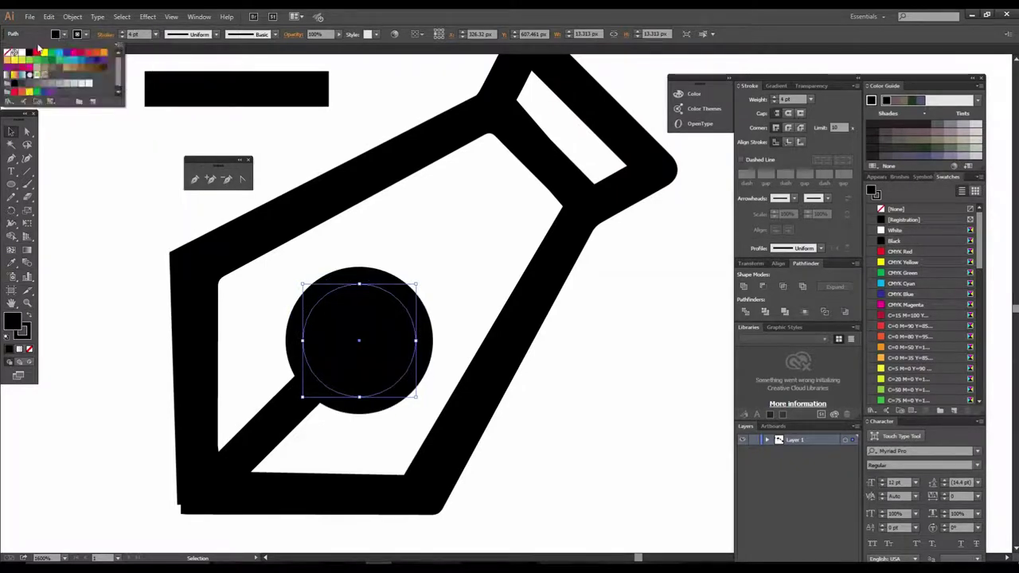
{"action": "left_click", "coordinate": [8, 53]}
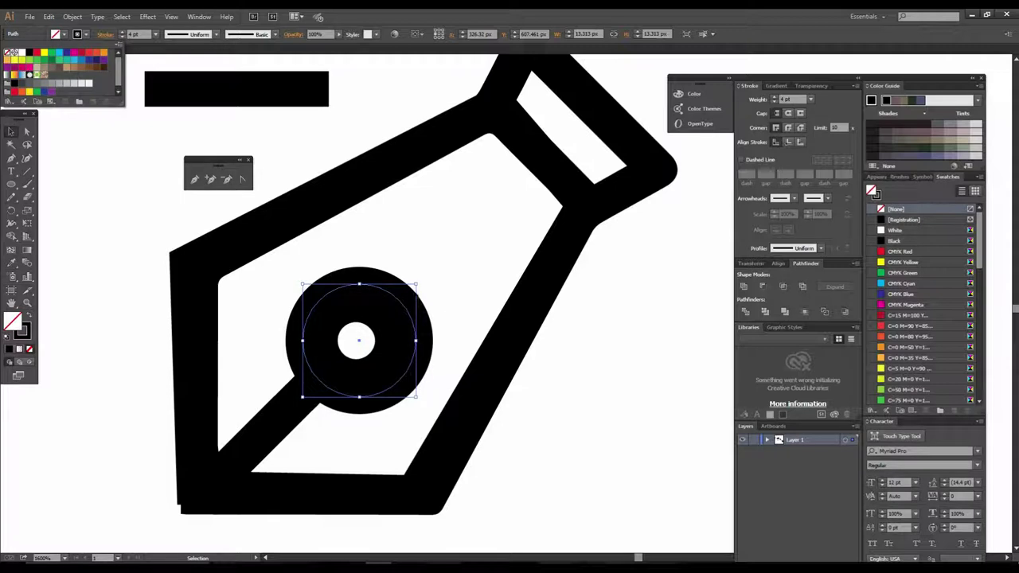
{"action": "left_click", "coordinate": [414, 288]}
{"action": "left_click_drag", "start_coordinate": [415, 283], "coordinate": [400, 302]}
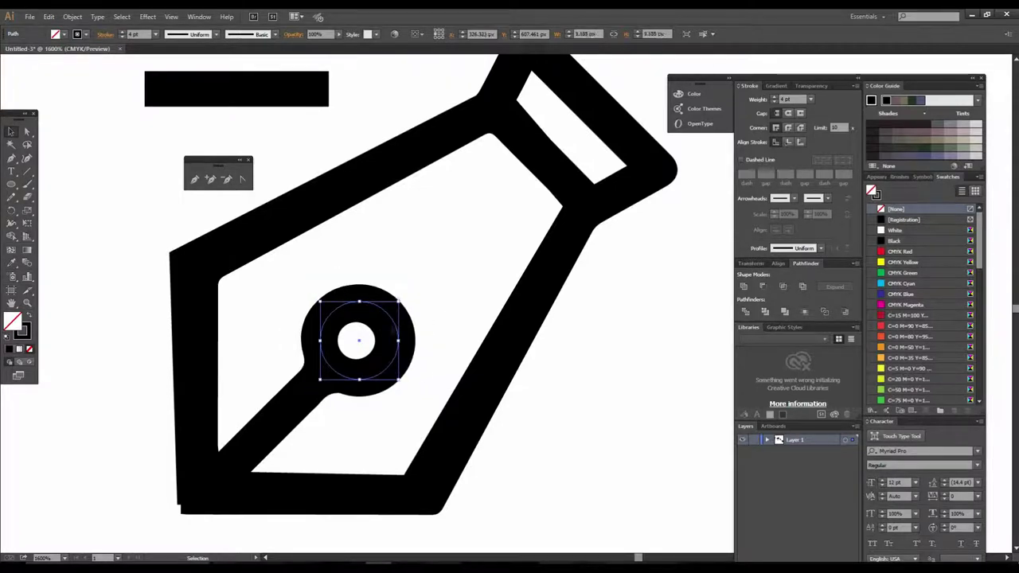
{"action": "left_click", "coordinate": [437, 327]}
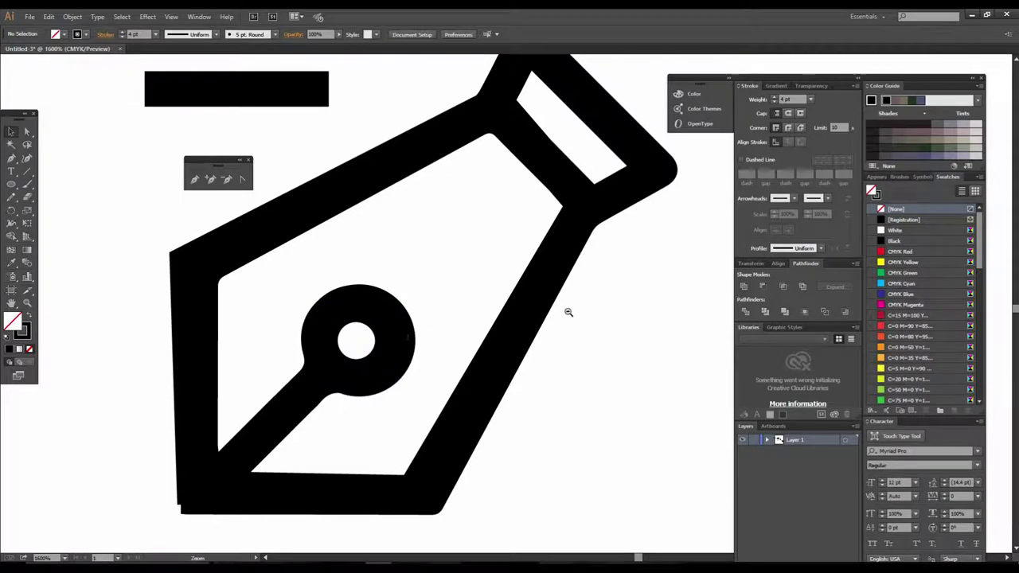
Trace the nib's top cap as a closed five-point Pen path.
{"action": "left_click_drag", "start_coordinate": [569, 312], "coordinate": [468, 276]}
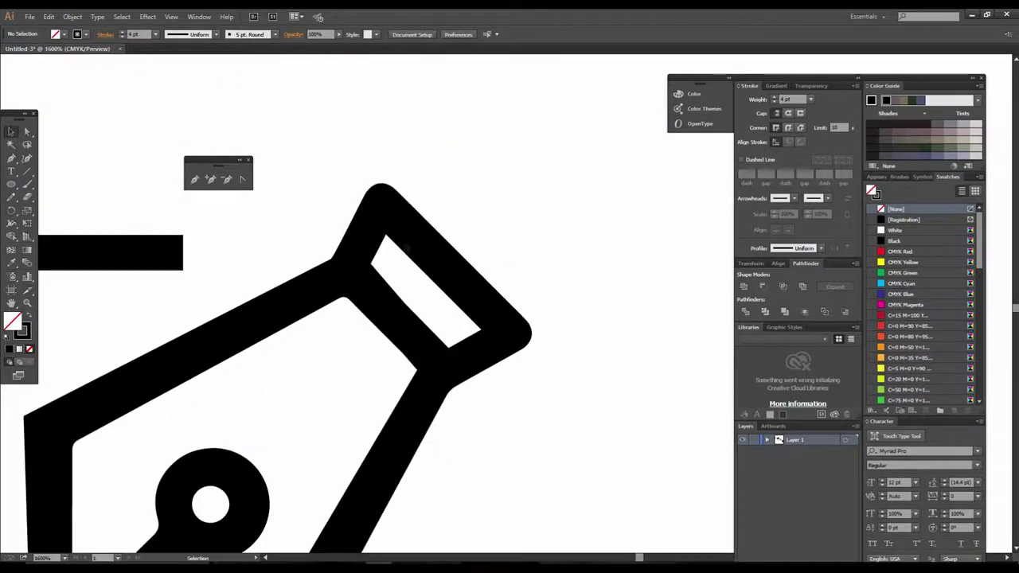
{"action": "left_click", "coordinate": [11, 157]}
{"action": "left_click", "coordinate": [383, 202]}
{"action": "left_click", "coordinate": [478, 317]}
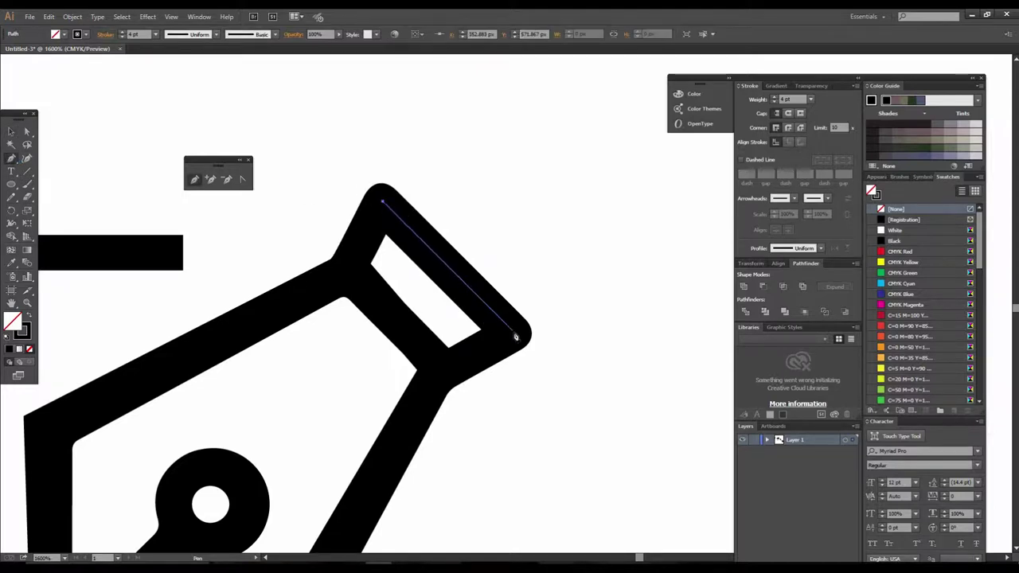
{"action": "left_click", "coordinate": [513, 333]}
{"action": "left_click", "coordinate": [440, 365]}
{"action": "left_click", "coordinate": [350, 271]}
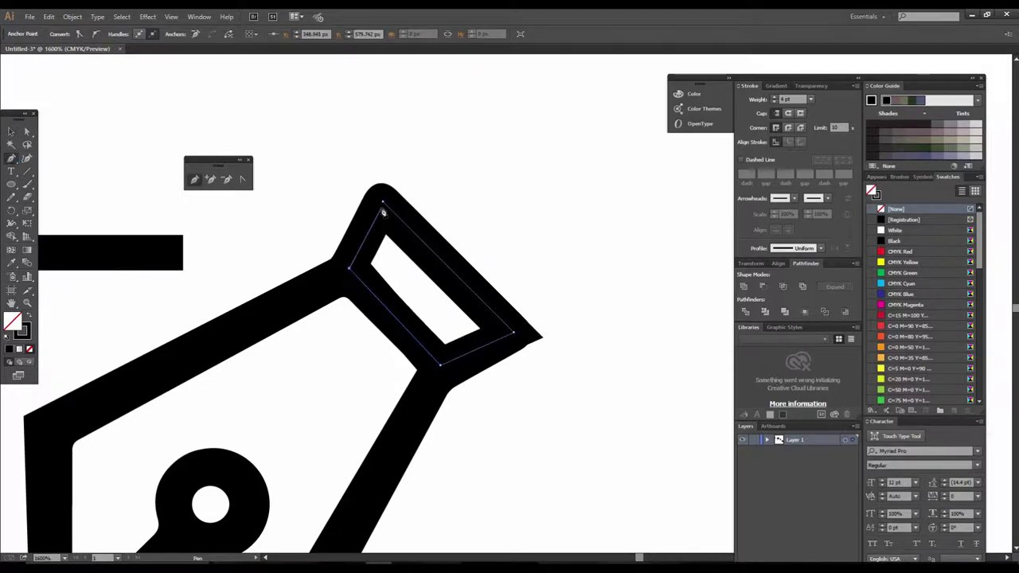
{"action": "left_click", "coordinate": [383, 202]}
{"action": "left_click", "coordinate": [11, 131]}
{"action": "left_click", "coordinate": [569, 434]}
Draw an open Pen line along the short bar above the nib.
{"action": "left_click", "coordinate": [506, 325], "text": "alt"}
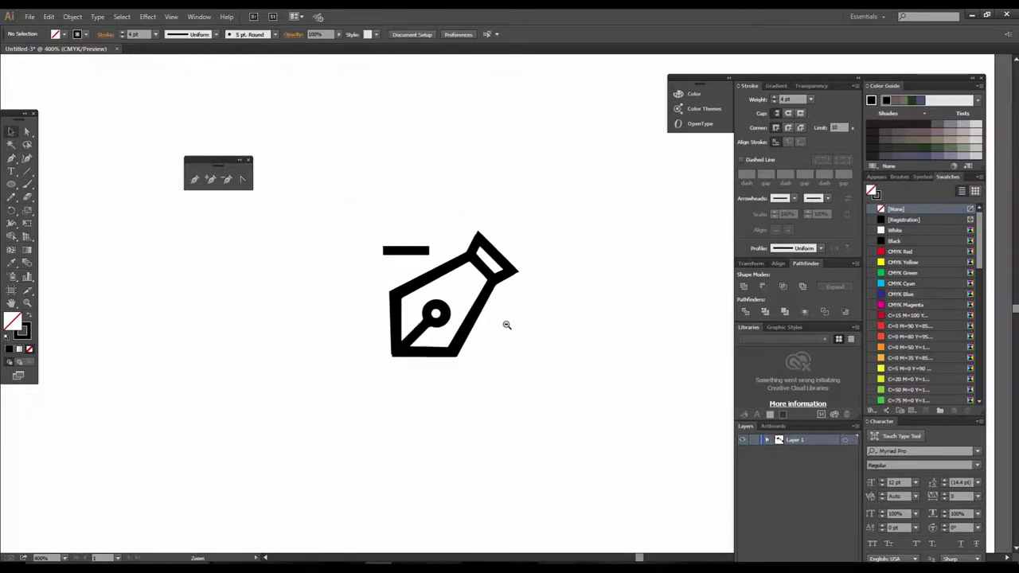
{"action": "left_click", "coordinate": [491, 296]}
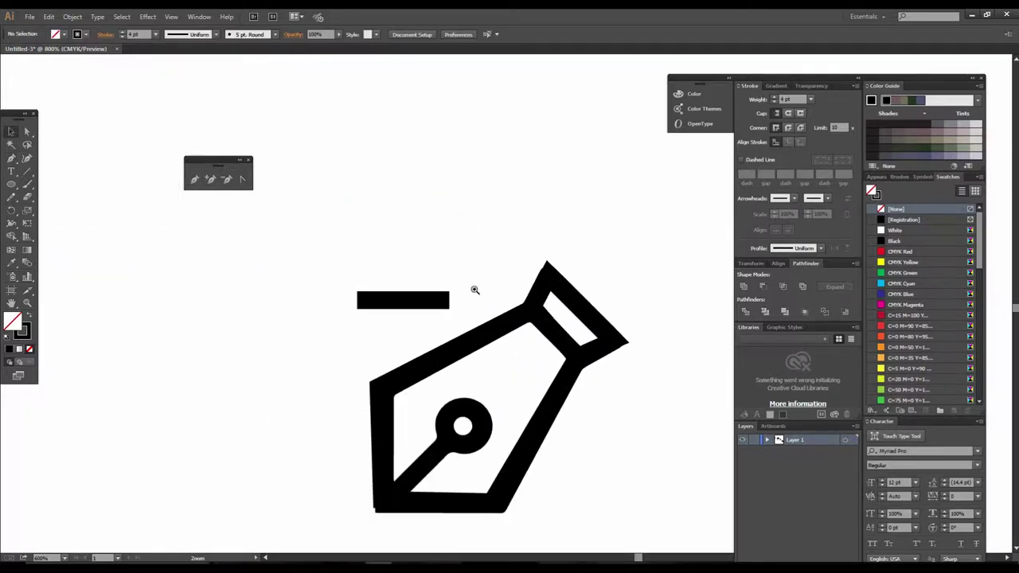
{"action": "left_click", "coordinate": [475, 290]}
{"action": "left_click", "coordinate": [11, 158]}
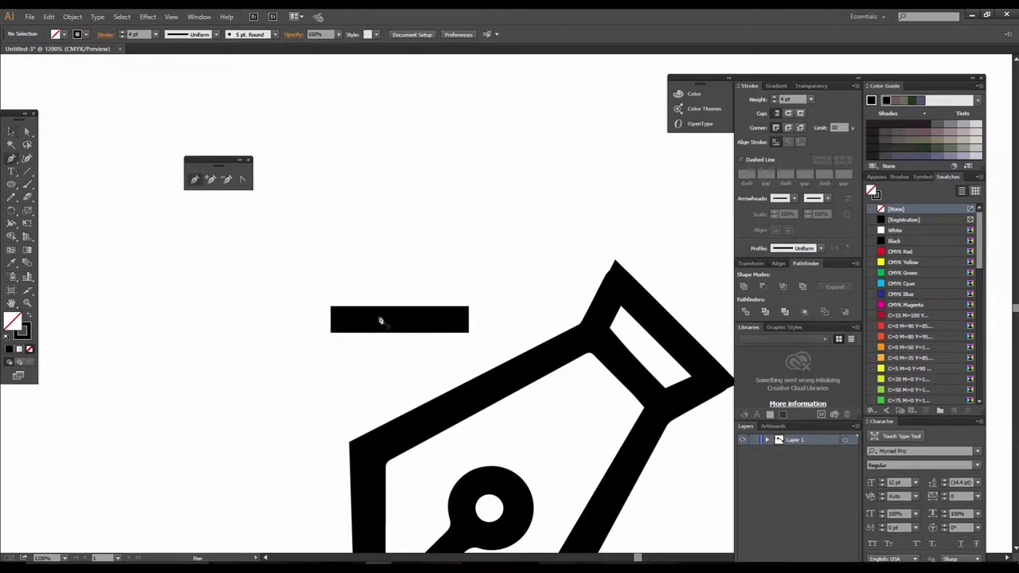
{"action": "left_click", "coordinate": [331, 319]}
{"action": "left_click", "coordinate": [469, 320]}
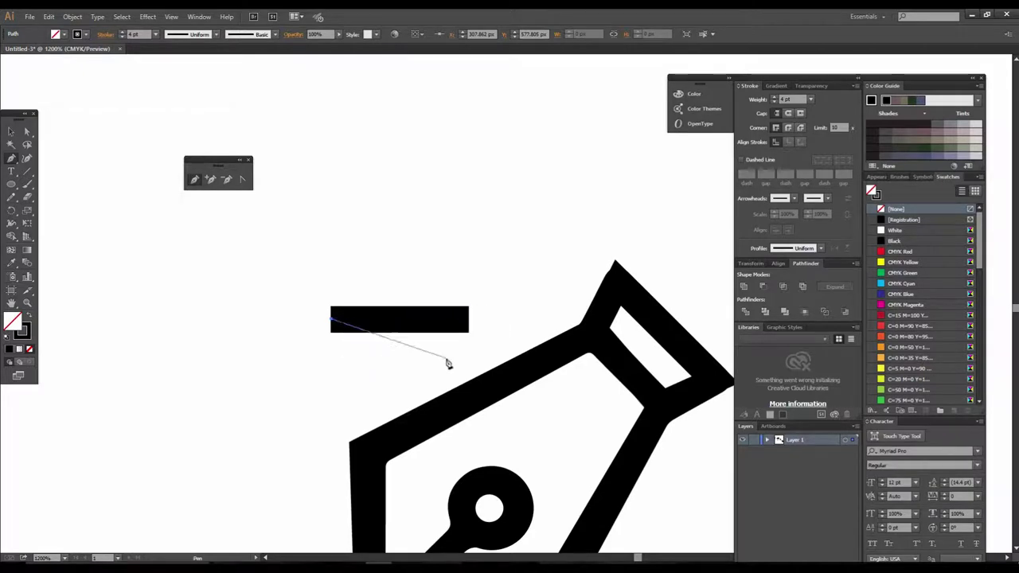
{"action": "left_click", "coordinate": [470, 325]}
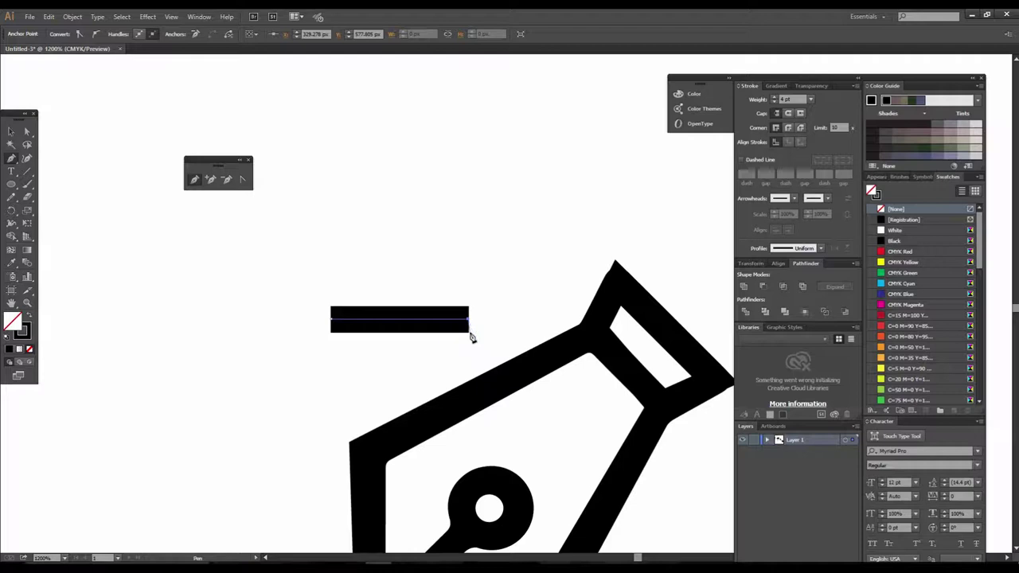
{"action": "left_click", "coordinate": [11, 132]}
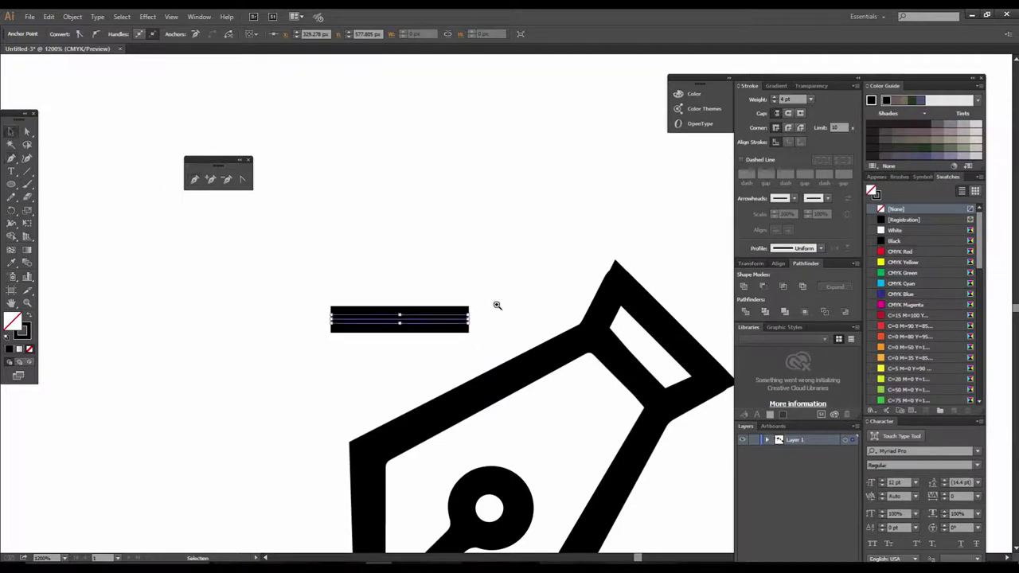
{"action": "scroll", "coordinate": [502, 287], "scroll_direction": "down", "scroll_amount": 2}
Select the entire pen icon and expand its fill and stroke.
{"action": "left_click_drag", "start_coordinate": [656, 487], "coordinate": [320, 207]}
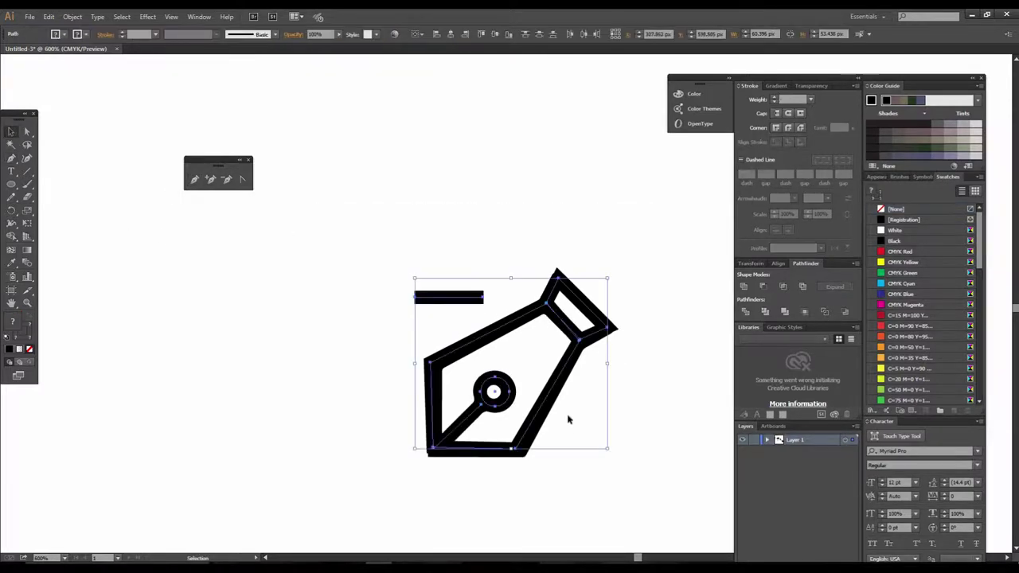
{"action": "left_click", "coordinate": [72, 16]}
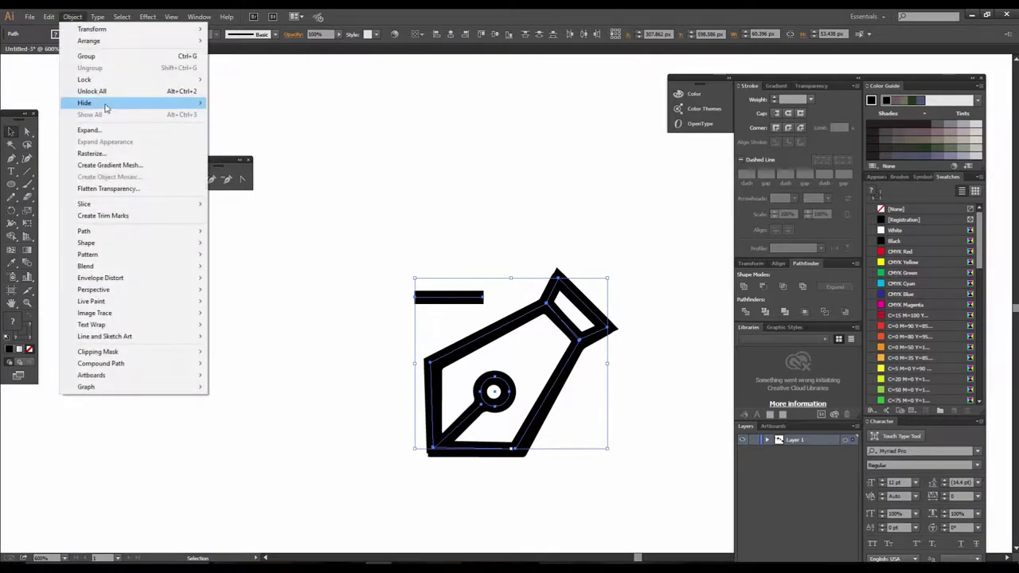
{"action": "left_click", "coordinate": [89, 130]}
{"action": "left_click", "coordinate": [495, 350]}
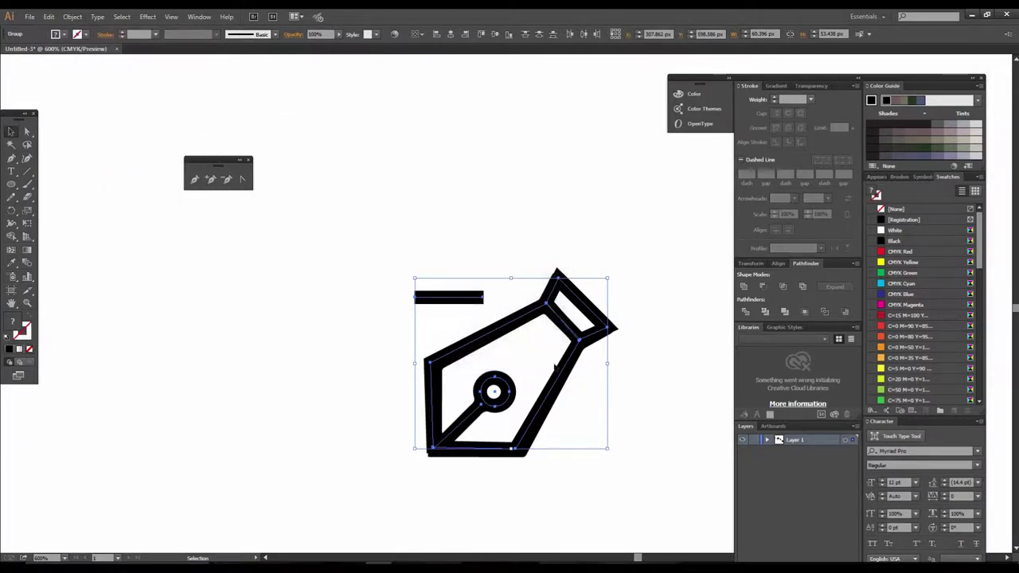
Make a trial duplicate of the pen icon, then undo it.
{"action": "key", "text": "ctrl+shift+b"}
{"action": "key", "text": "ctrl+minus"}
{"action": "left_click_drag", "start_coordinate": [502, 301], "coordinate": [318, 345]}
{"action": "left_click", "coordinate": [382, 462]}
{"action": "left_click_drag", "start_coordinate": [421, 403], "coordinate": [470, 408]}
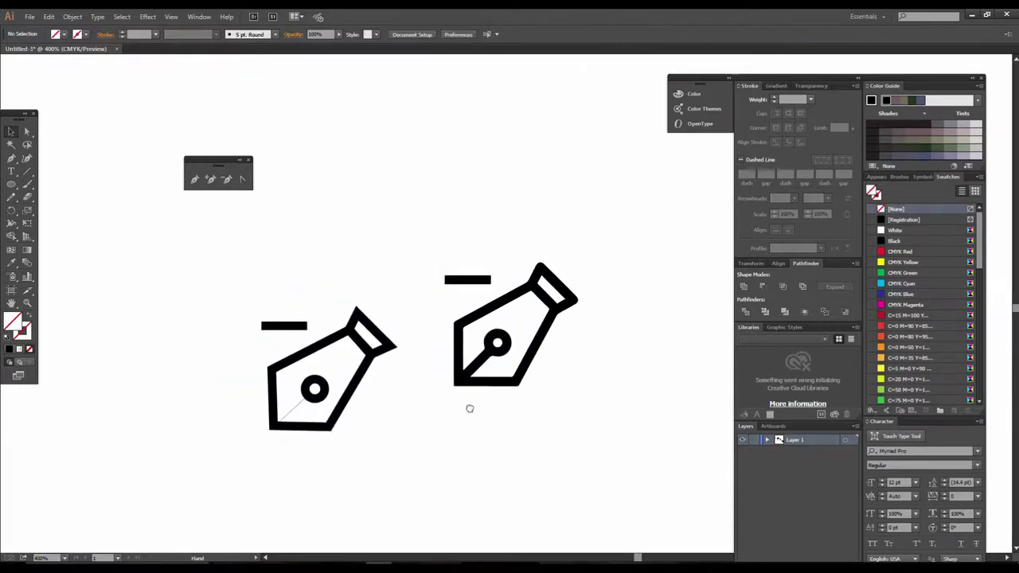
{"action": "left_click", "coordinate": [384, 386]}
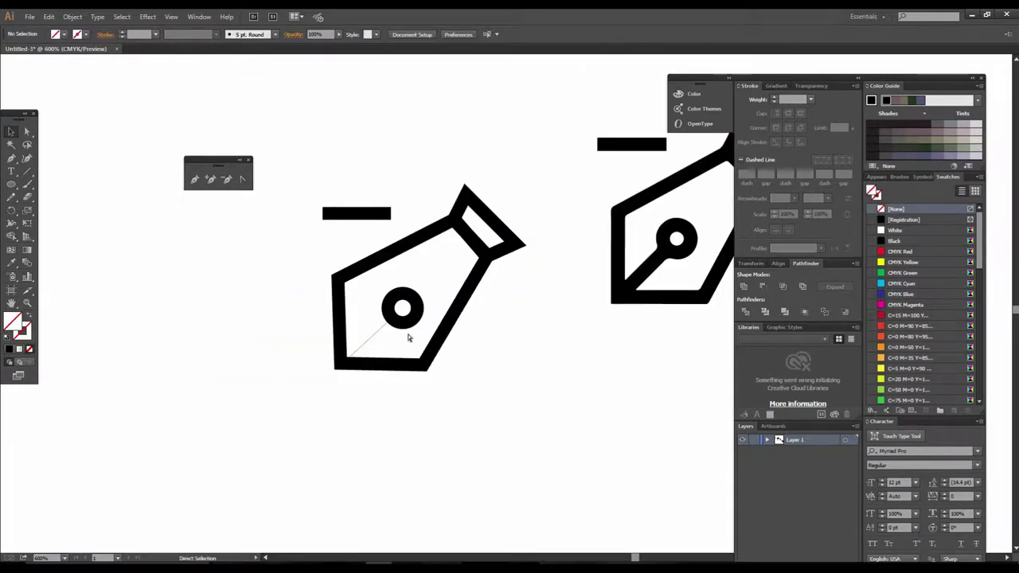
{"action": "key", "text": "ctrl+z"}
Recentre the view on the pen icon and select the nib outline path.
{"action": "left_click_drag", "start_coordinate": [496, 348], "coordinate": [372, 387]}
{"action": "left_click_drag", "start_coordinate": [634, 272], "coordinate": [510, 297]}
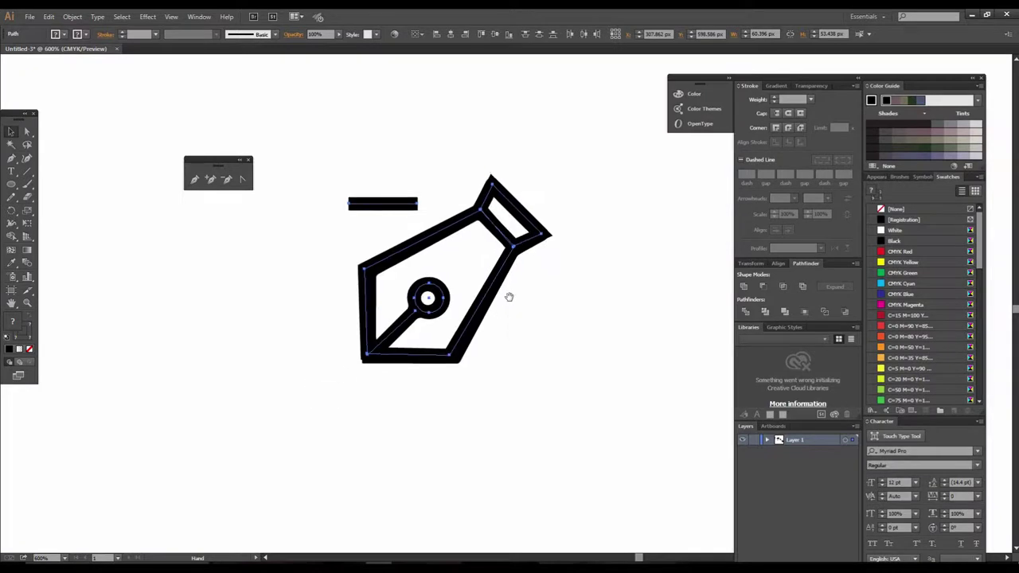
{"action": "scroll", "coordinate": [510, 296], "scroll_direction": "up", "scroll_amount": 2}
{"action": "left_click", "coordinate": [287, 380]}
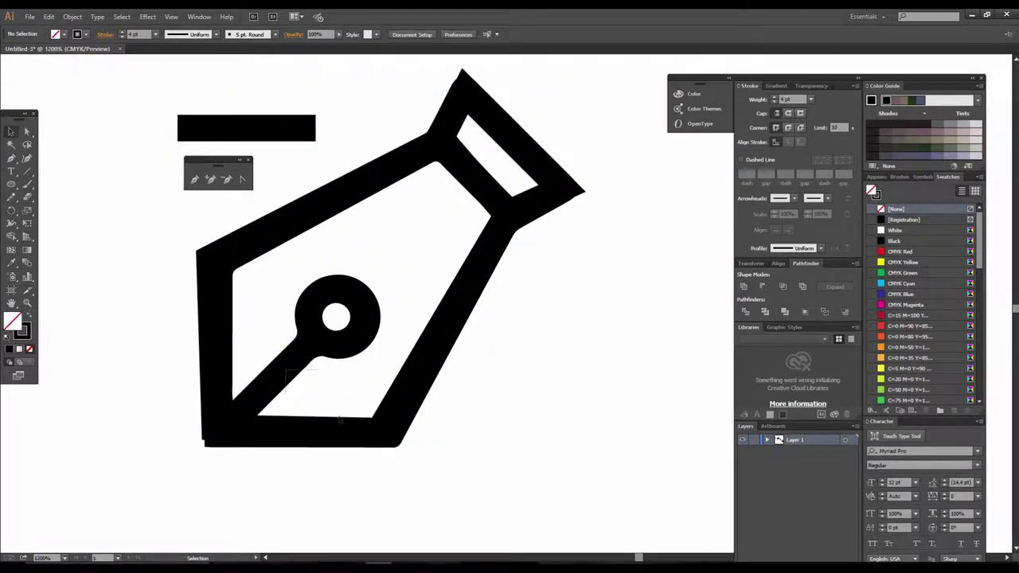
{"action": "left_click", "coordinate": [279, 379]}
Give the diagonal stem line a 4 pt black stroke and no fill.
{"action": "left_click", "coordinate": [346, 334]}
{"action": "mouse_move", "coordinate": [259, 348]}
{"action": "left_mouse_down"}
{"action": "mouse_move", "coordinate": [303, 393]}
{"action": "mouse_move", "coordinate": [492, 451]}
{"action": "left_mouse_up"}
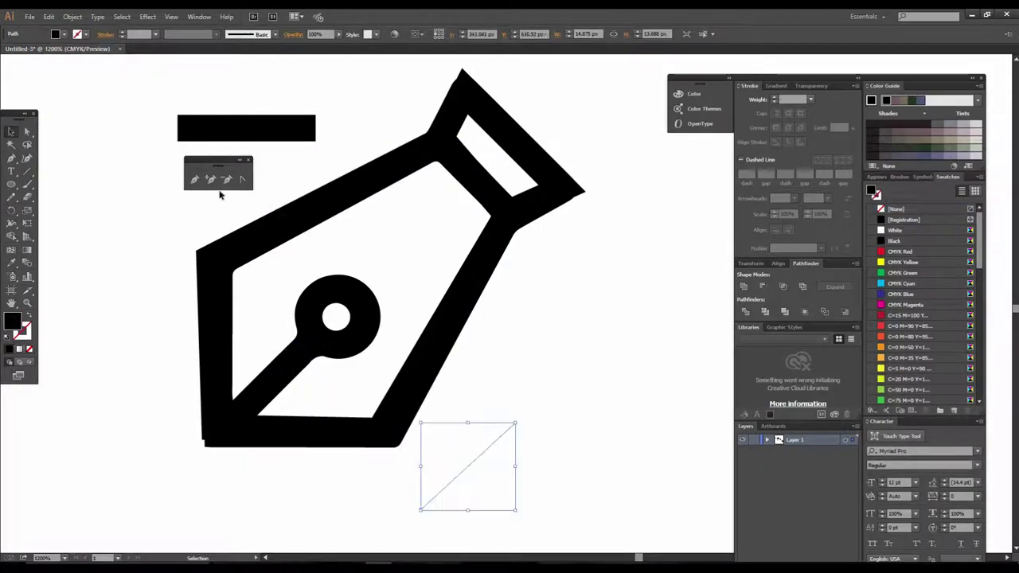
{"action": "left_click", "coordinate": [87, 36]}
{"action": "left_click", "coordinate": [34, 57]}
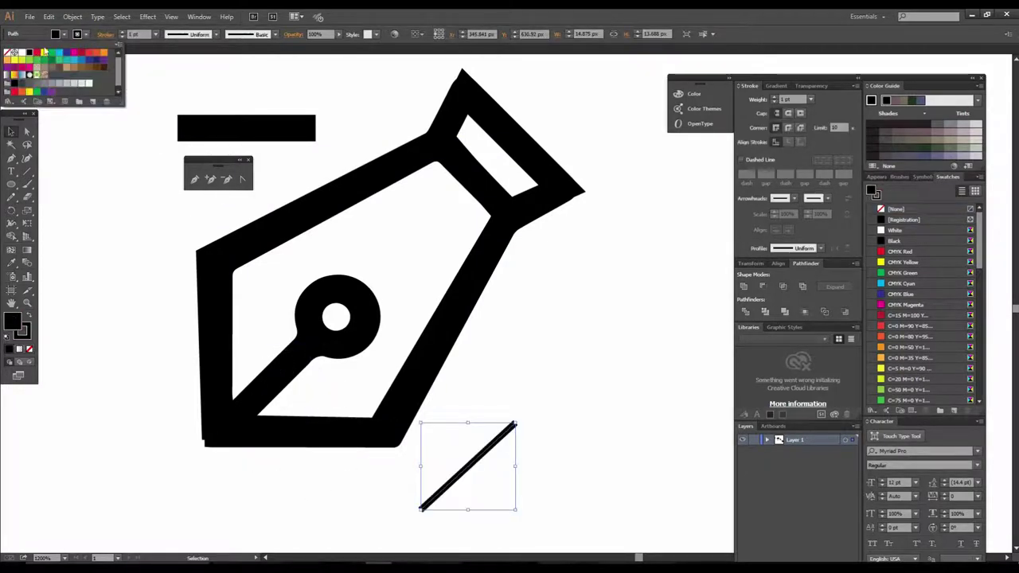
{"action": "left_click", "coordinate": [65, 35]}
{"action": "left_click", "coordinate": [10, 54]}
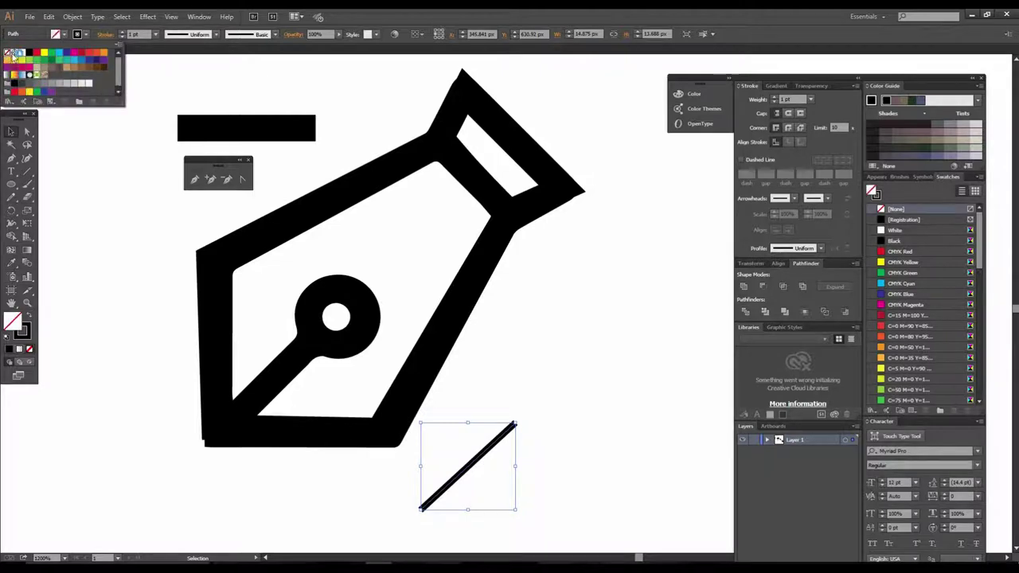
{"action": "left_click", "coordinate": [155, 34]}
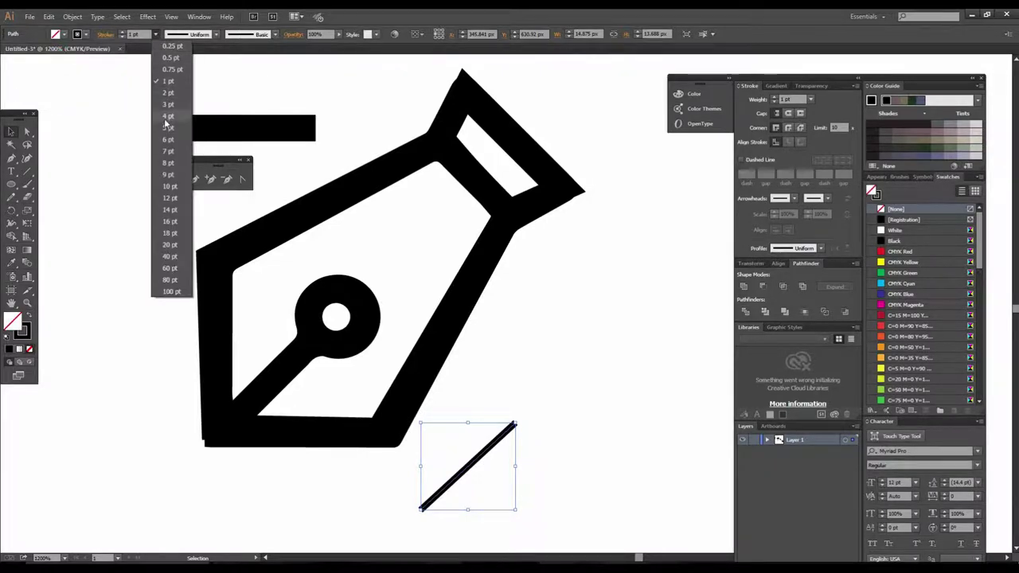
{"action": "left_click", "coordinate": [168, 120]}
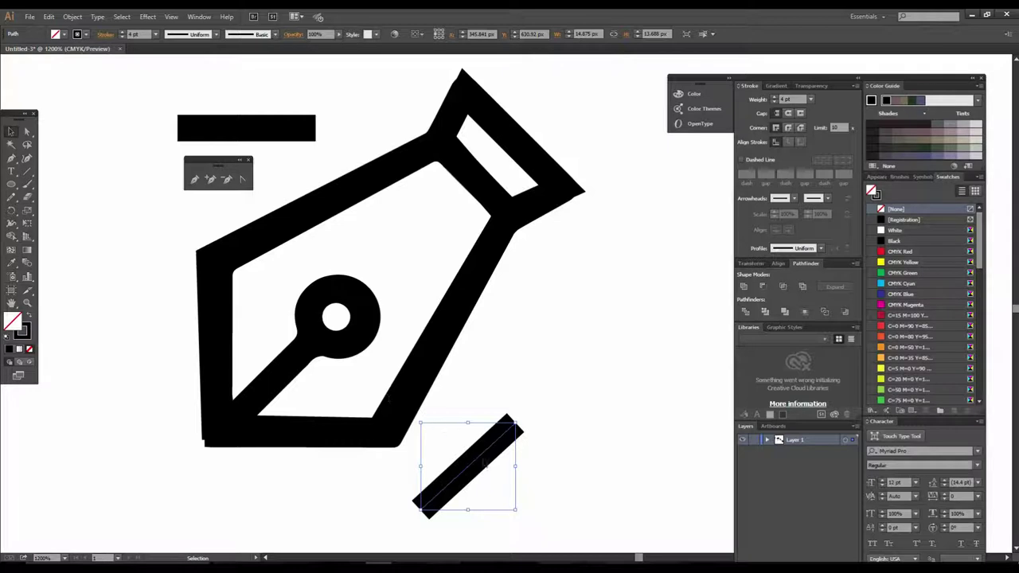
Move the thick diagonal bar into the nib's stem slit below the circle.
{"action": "left_click", "coordinate": [296, 383]}
{"action": "left_click", "coordinate": [505, 441]}
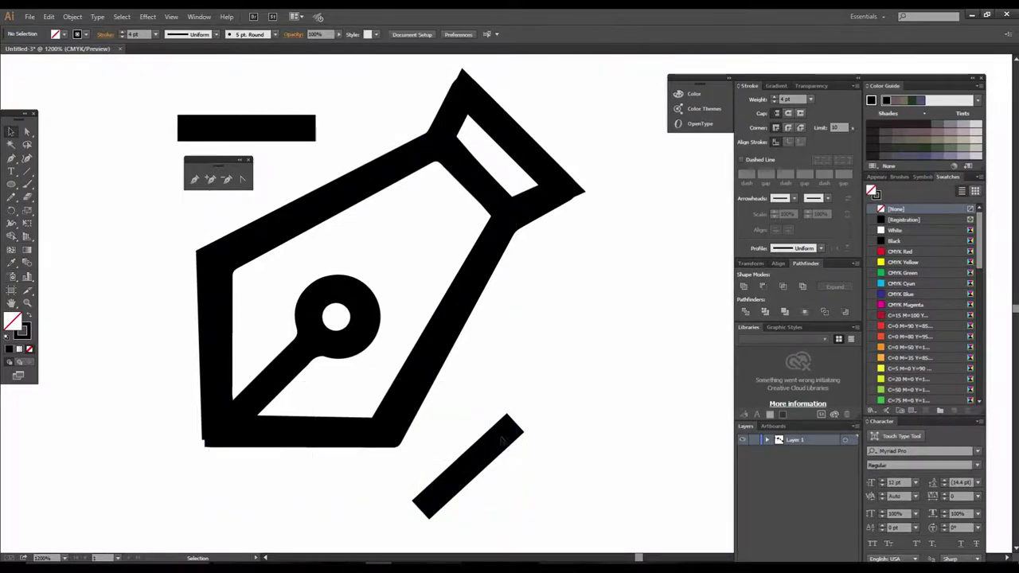
{"action": "left_click", "coordinate": [476, 455]}
{"action": "left_click_drag", "start_coordinate": [484, 456], "coordinate": [281, 368]}
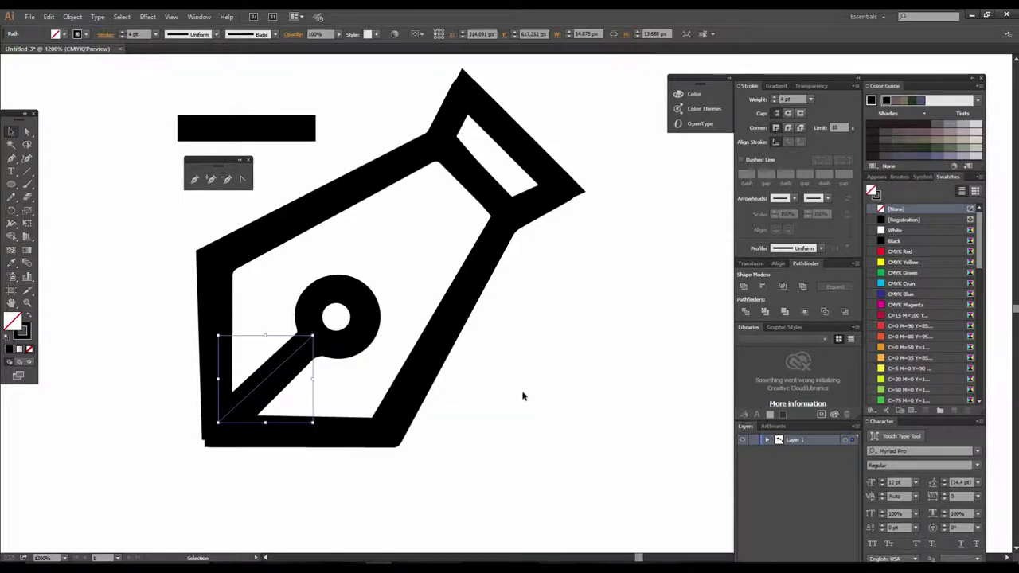
{"action": "left_click", "coordinate": [561, 422]}
{"action": "key", "text": "ctrl+minus"}
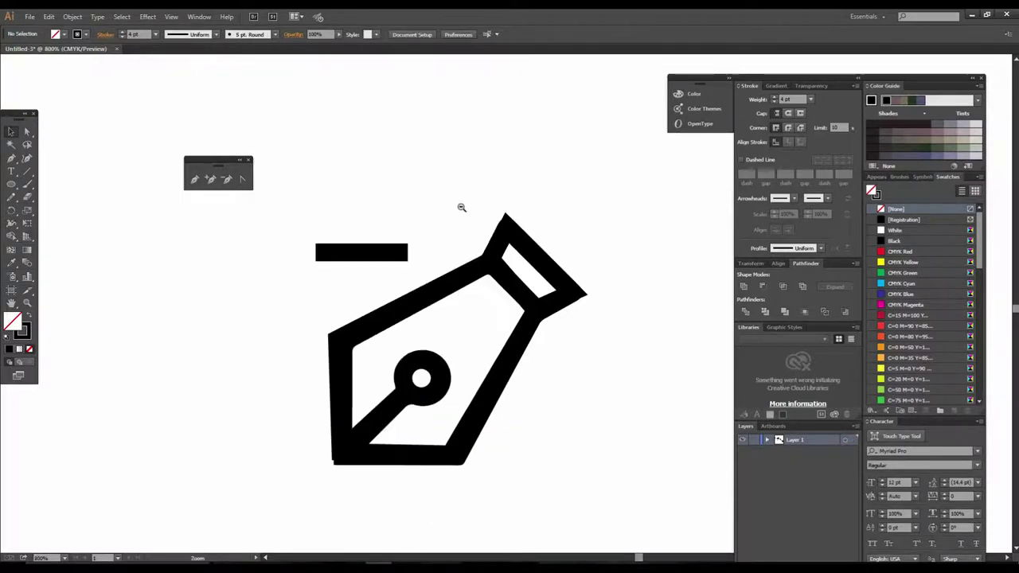
Zoom out, select the whole pen drawing, then zoom back in on it.
{"action": "key", "text": "ctrl+minus"}
{"action": "left_click_drag", "start_coordinate": [322, 280], "coordinate": [640, 504]}
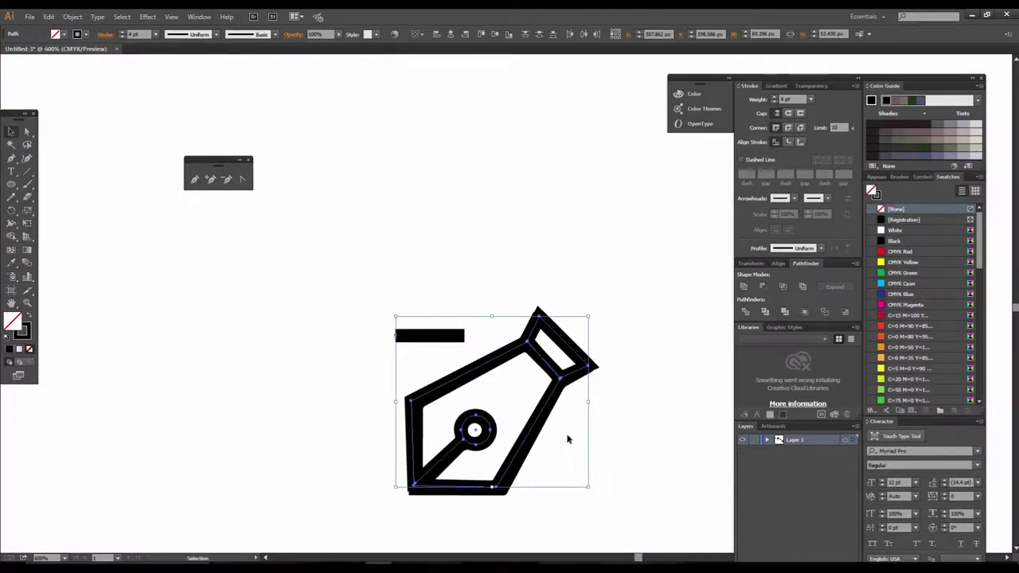
{"action": "left_click", "coordinate": [492, 353]}
{"action": "key", "text": "ctrl+plus"}
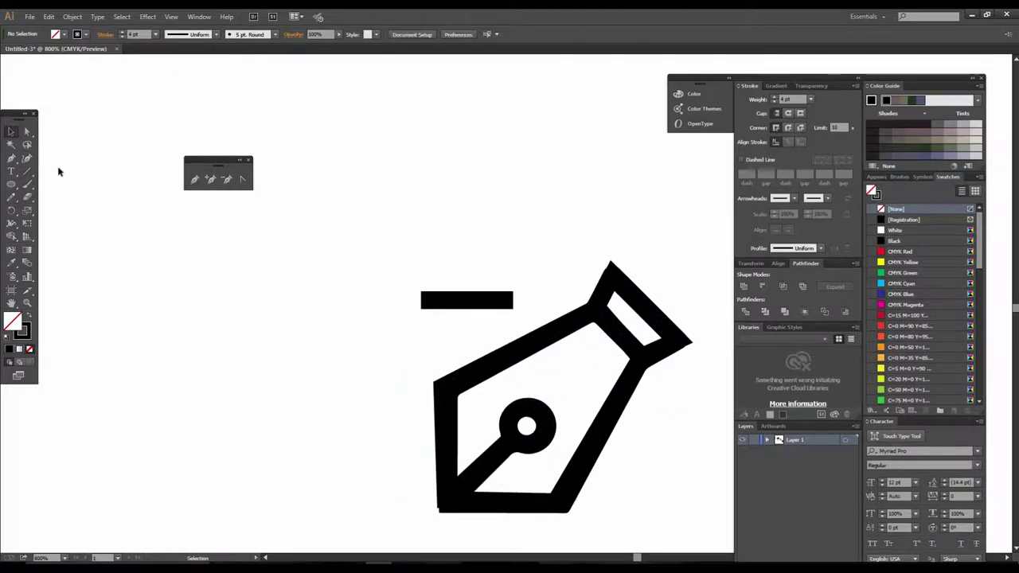
Draw a straight Pen path across the short bar above the nib.
{"action": "left_click", "coordinate": [197, 179]}
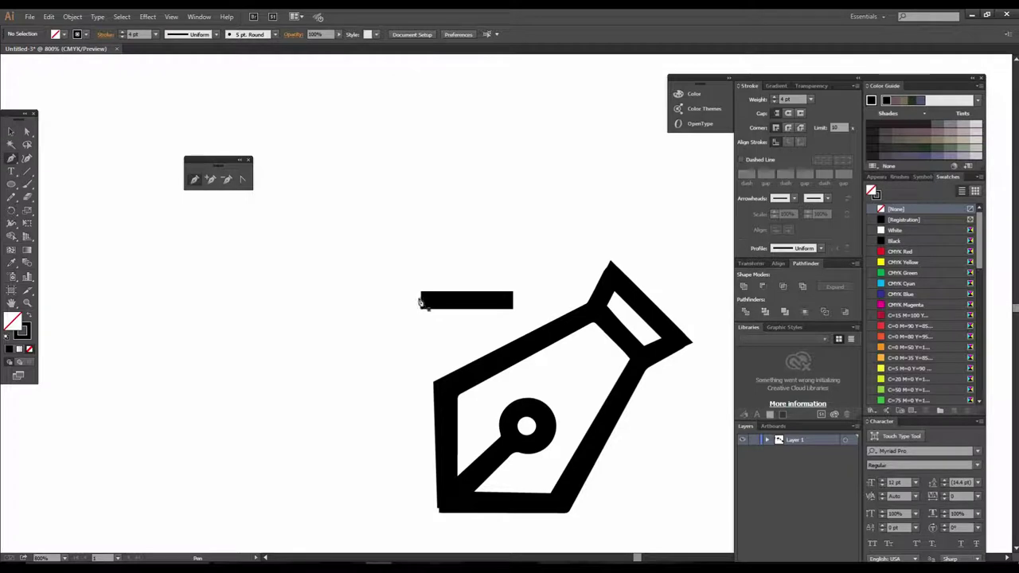
{"action": "left_click", "coordinate": [421, 300]}
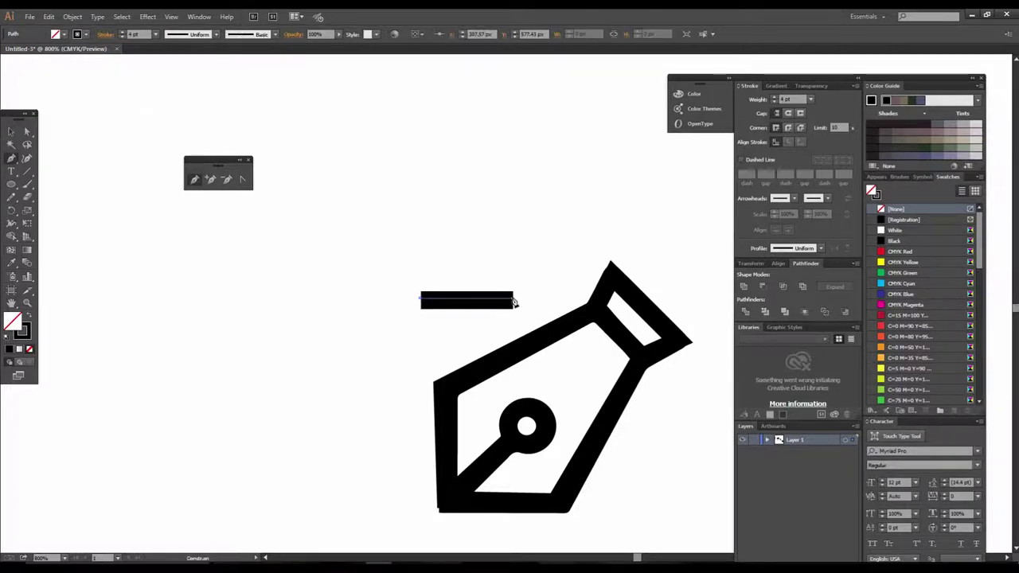
{"action": "left_click", "coordinate": [513, 301]}
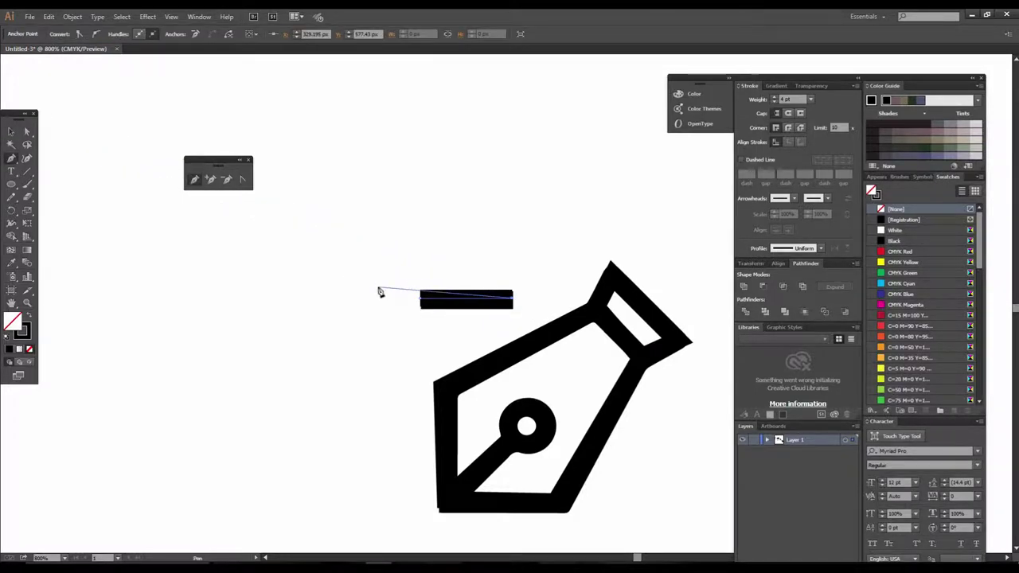
{"action": "left_click", "coordinate": [12, 132]}
Select the whole pen icon, including the new bar.
{"action": "left_click", "coordinate": [505, 328], "text": "ctrl+alt"}
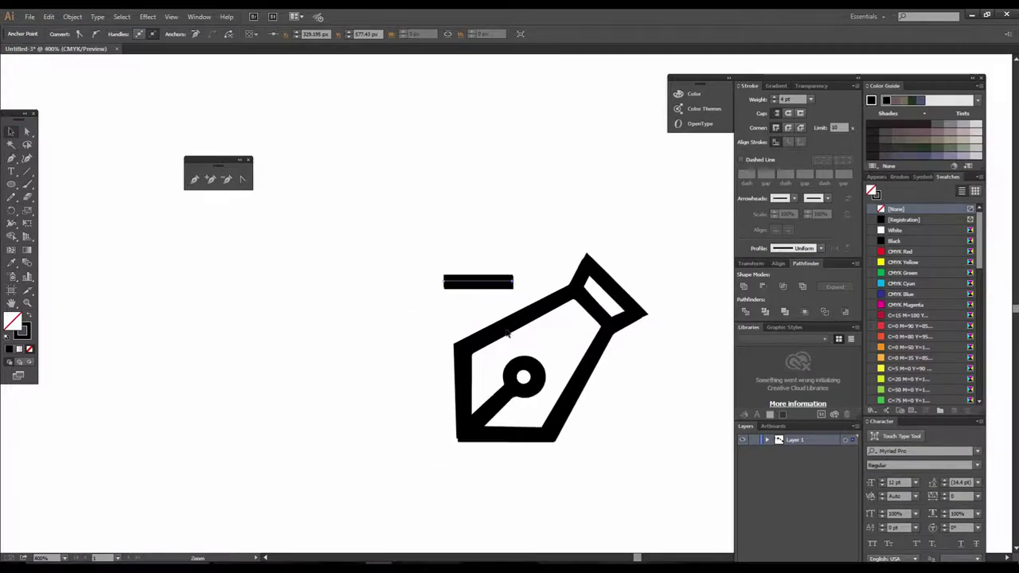
{"action": "left_click", "coordinate": [567, 333]}
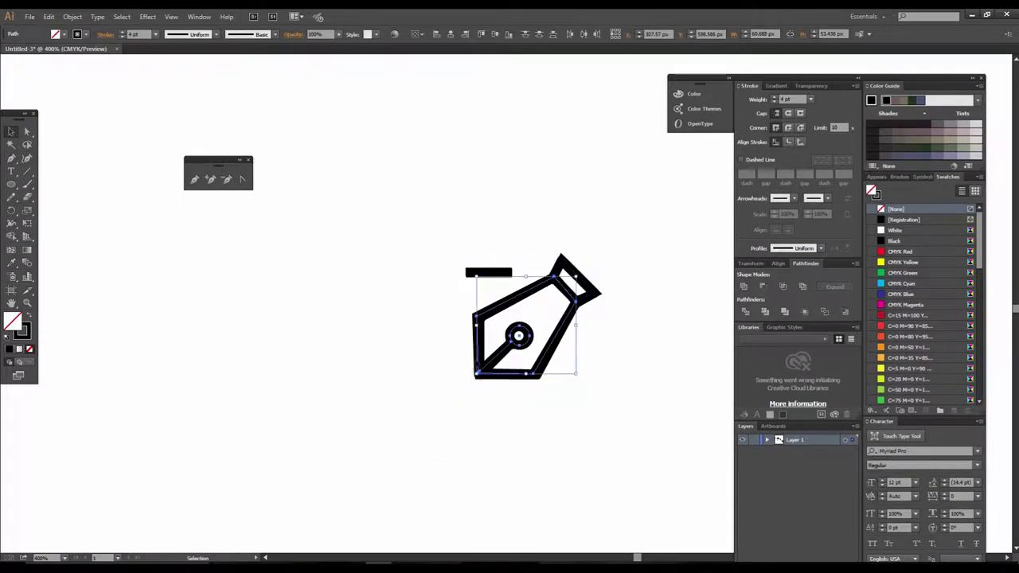
{"action": "left_click_drag", "start_coordinate": [435, 212], "coordinate": [675, 441]}
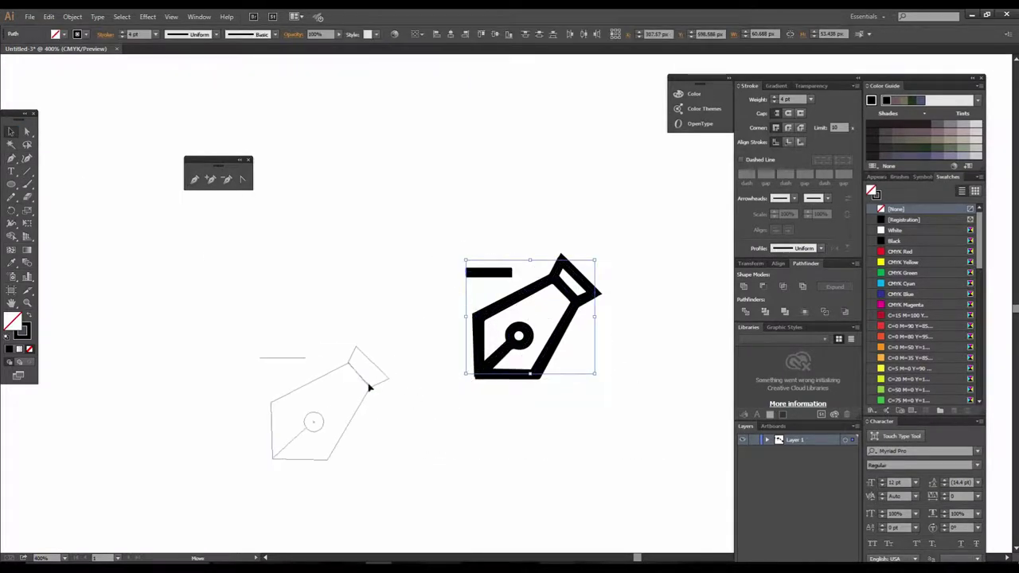
Duplicate the pen icon to the lower left and expand its fill and stroke.
{"action": "left_click_drag", "start_coordinate": [577, 301], "coordinate": [371, 387]}
{"action": "left_click", "coordinate": [71, 17]}
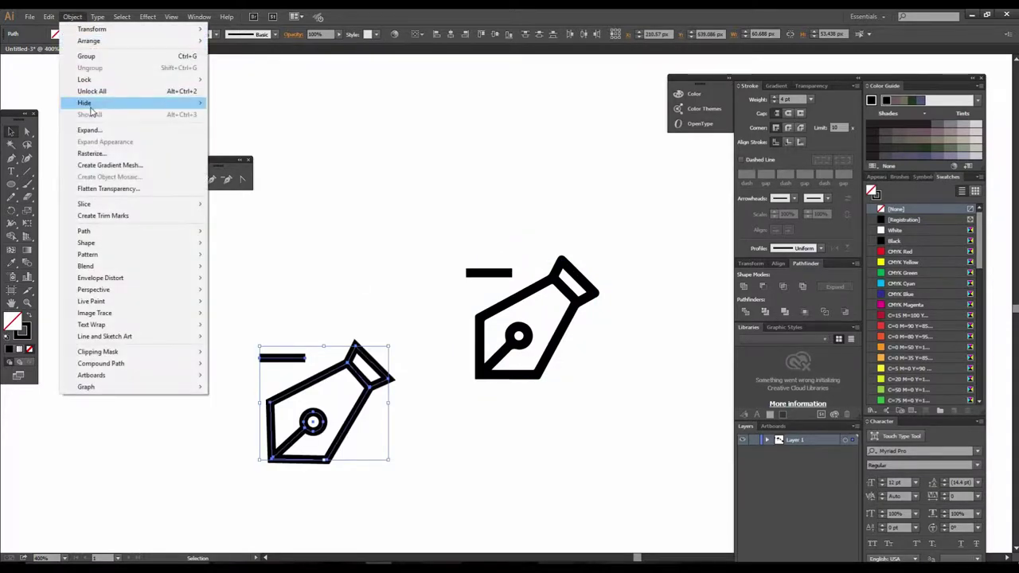
{"action": "left_click", "coordinate": [97, 131]}
{"action": "left_click", "coordinate": [482, 351]}
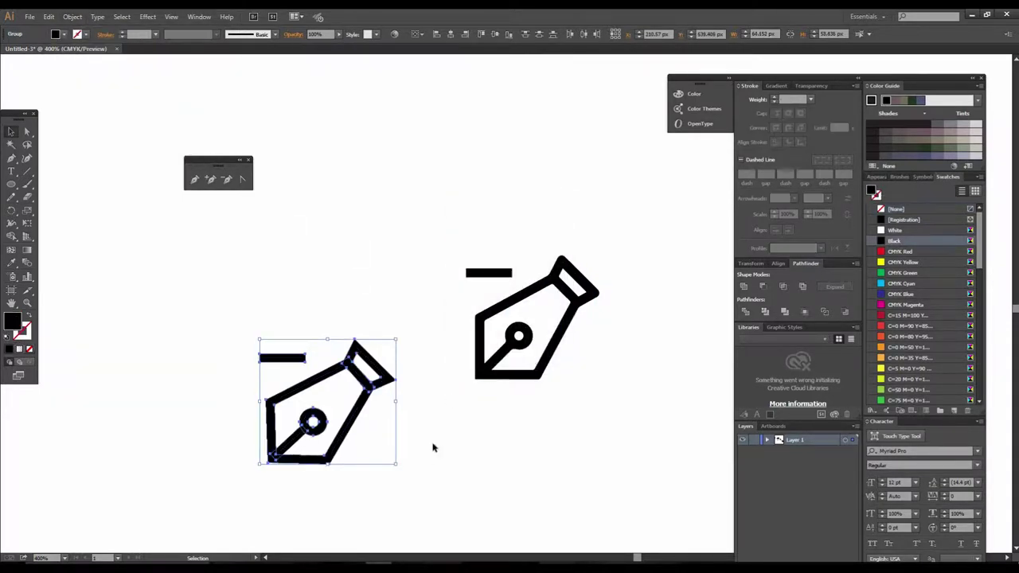
{"action": "left_click", "coordinate": [438, 442]}
Select the expanded lower copy and bring it into view.
{"action": "key", "text": "ctrl+plus"}
{"action": "left_click_drag", "start_coordinate": [212, 261], "coordinate": [496, 462]}
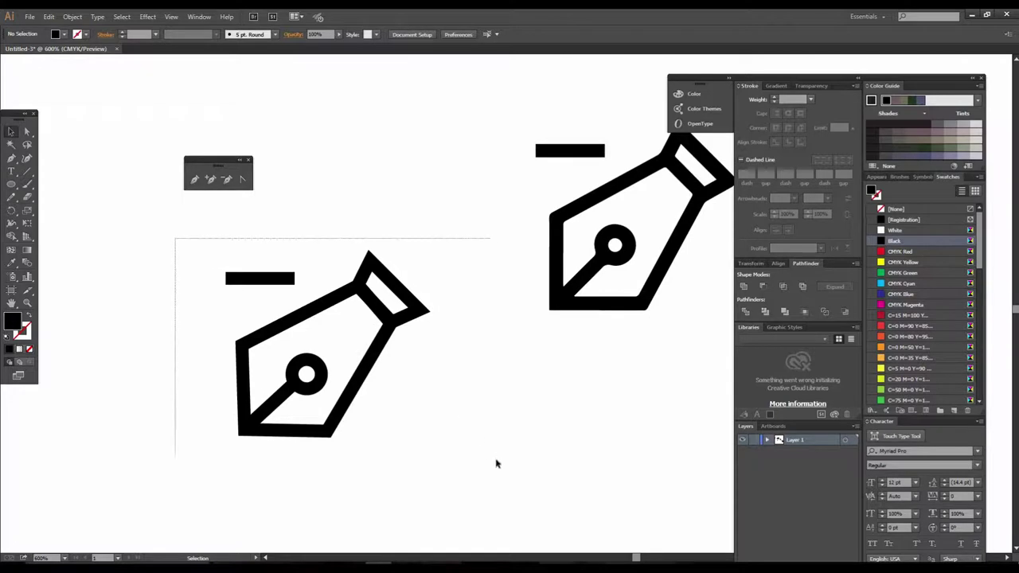
{"action": "key", "text": "ctrl+minus"}
{"action": "scroll", "coordinate": [511, 320], "scroll_direction": "up", "scroll_amount": 2}
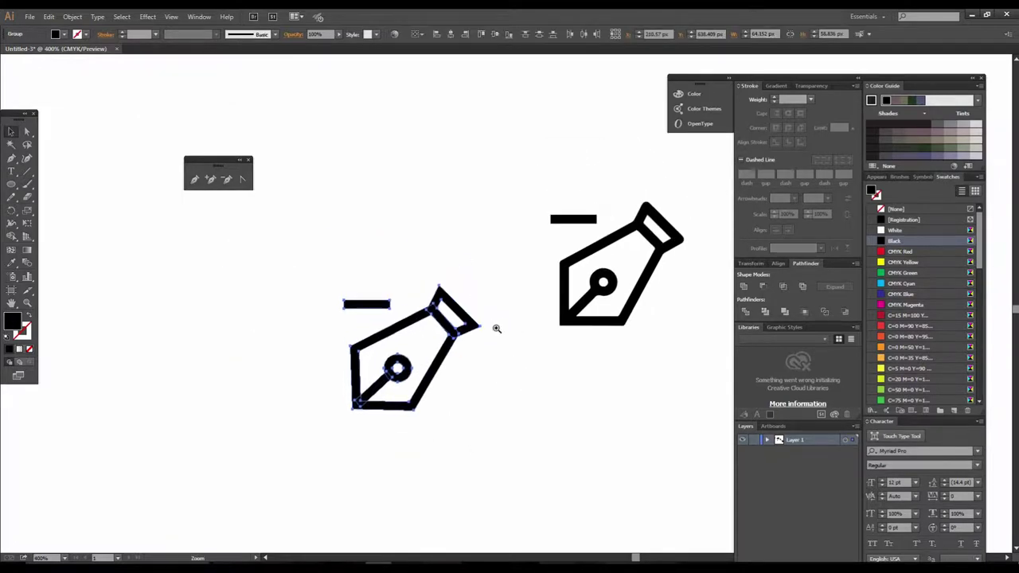
{"action": "key", "text": "ctrl+plus"}
{"action": "left_click_drag", "start_coordinate": [478, 326], "coordinate": [494, 325]}
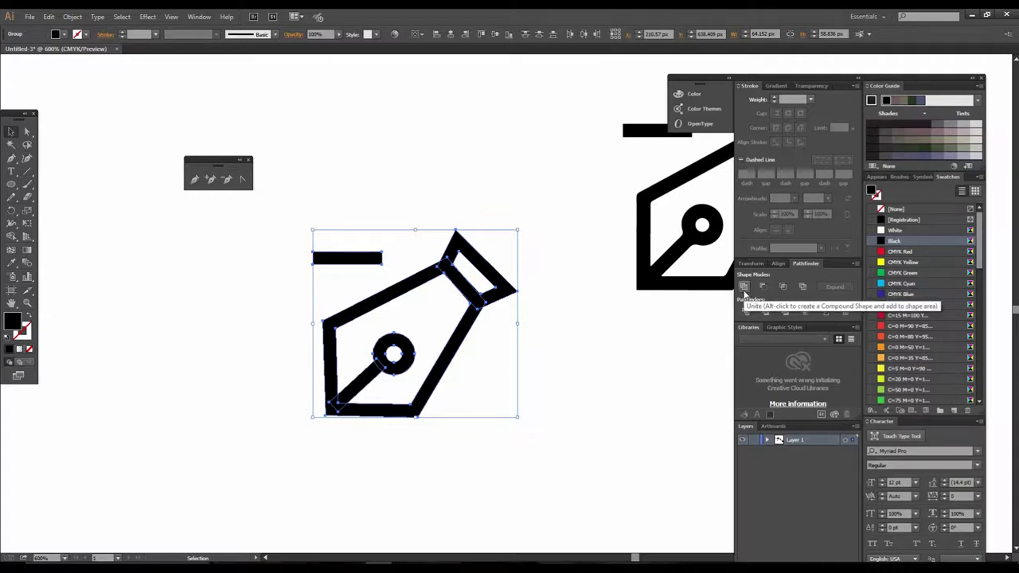
Unite the expanded copy's shapes with Pathfinder, then deselect it and zoom out.
{"action": "left_click", "coordinate": [744, 292]}
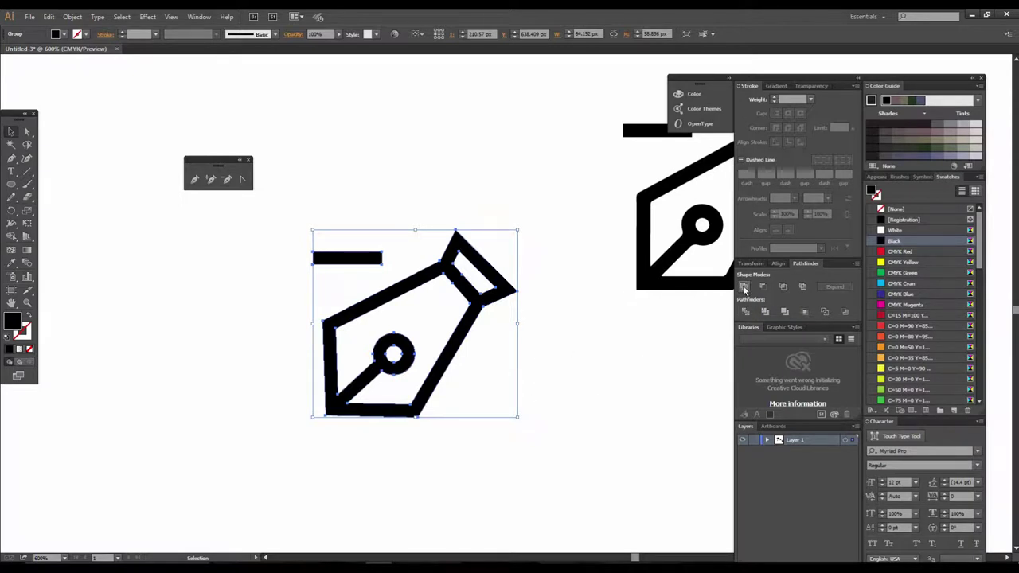
{"action": "left_click", "coordinate": [548, 384]}
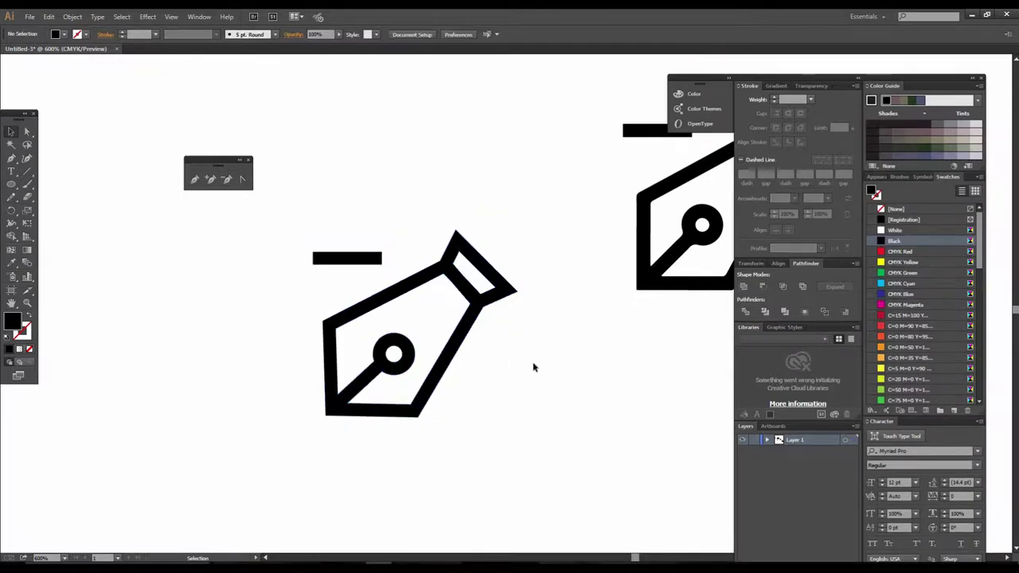
{"action": "key", "text": "ctrl+minus"}
{"action": "key", "text": "ctrl+minus"}
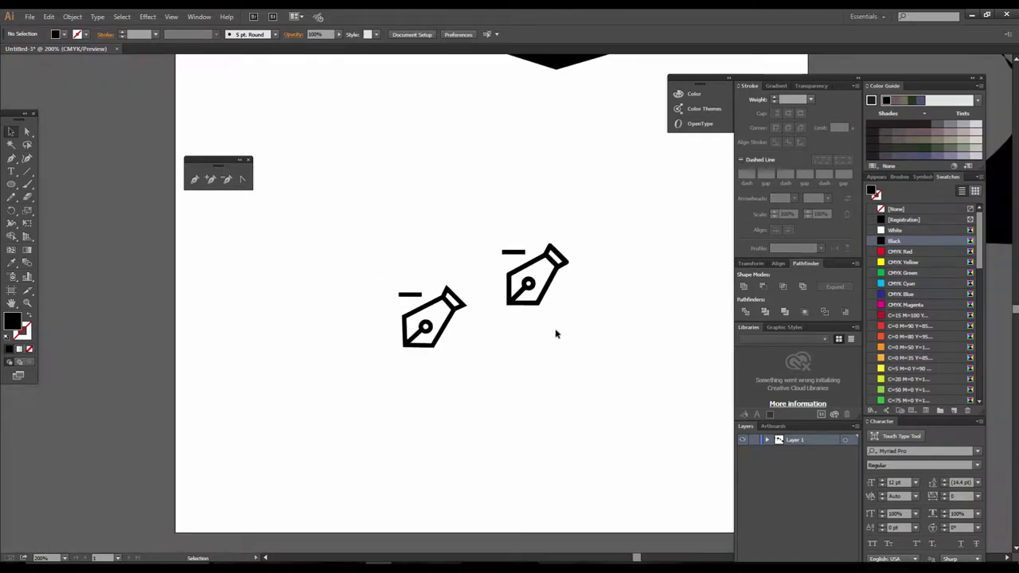
{"action": "left_click_drag", "start_coordinate": [523, 357], "coordinate": [515, 438]}
{"action": "key", "text": "ctrl+minus"}
{"action": "key", "text": "ctrl+minus"}
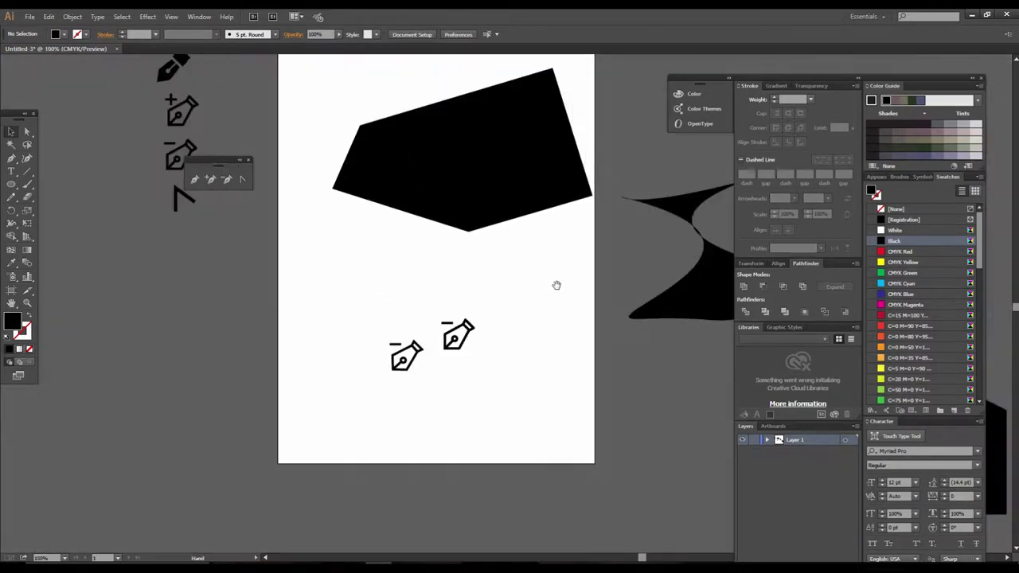
{"action": "left_click_drag", "start_coordinate": [557, 286], "coordinate": [520, 334]}
Zoom in and out around the pen icons and the artboard edge.
{"action": "left_click", "coordinate": [507, 335], "text": "alt"}
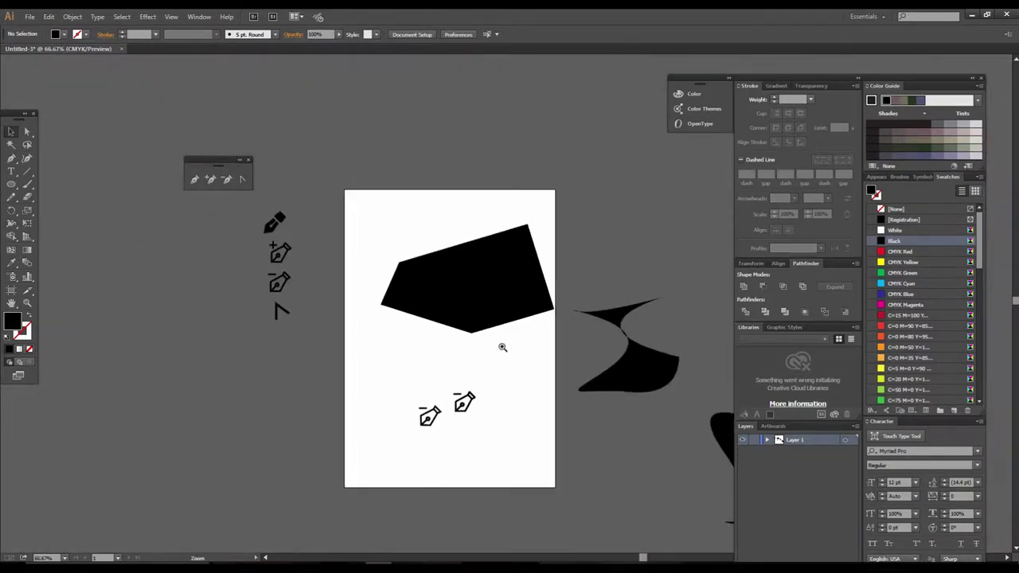
{"action": "left_click", "coordinate": [502, 348]}
{"action": "left_click", "coordinate": [528, 395]}
{"action": "left_click", "coordinate": [470, 364]}
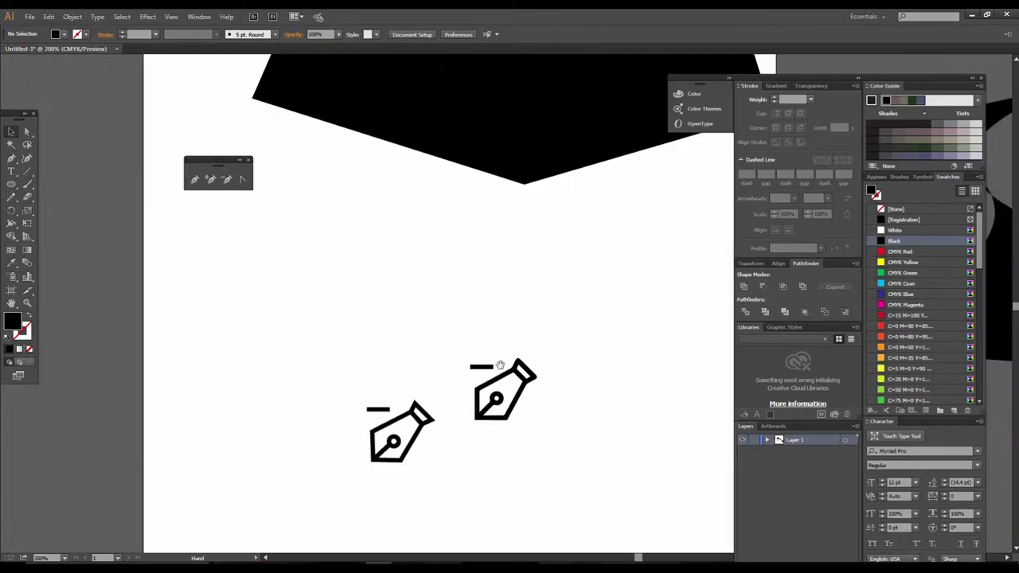
{"action": "left_click_drag", "start_coordinate": [494, 364], "coordinate": [441, 300]}
{"action": "key", "text": "ctrl+minus"}
{"action": "key", "text": "ctrl+minus"}
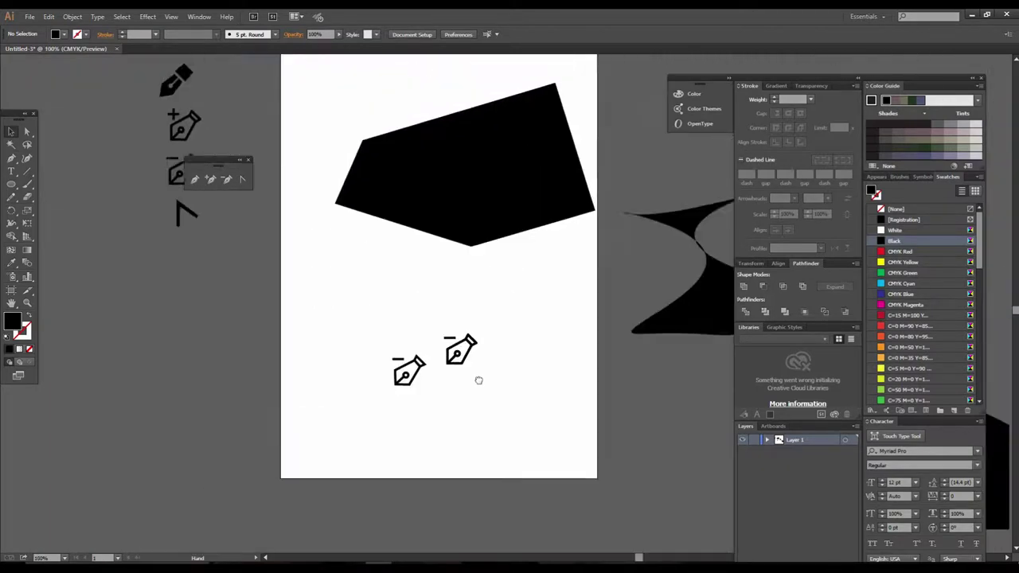
{"action": "left_click", "coordinate": [512, 344], "text": "alt"}
{"action": "left_click", "coordinate": [489, 347]}
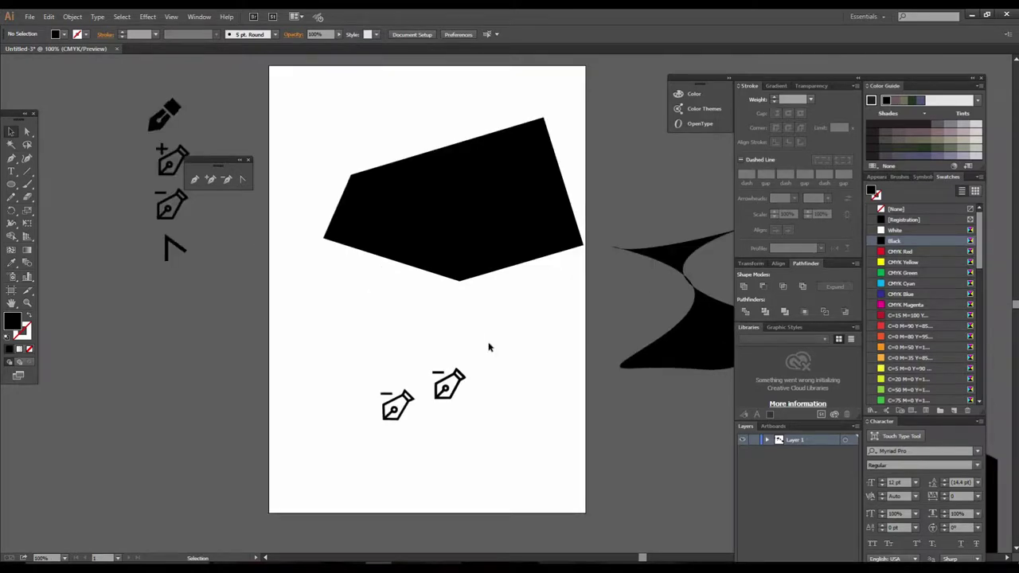
{"action": "left_click_drag", "start_coordinate": [503, 332], "coordinate": [491, 377]}
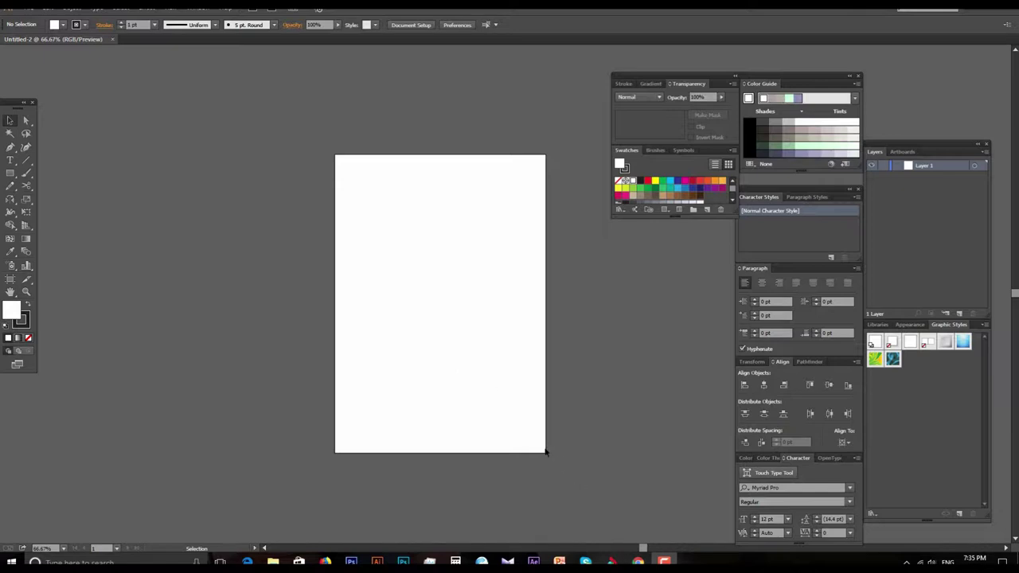
Save the lion logo image from Chrome and show the download in its folder.
{"action": "key", "text": "alt+Tab"}
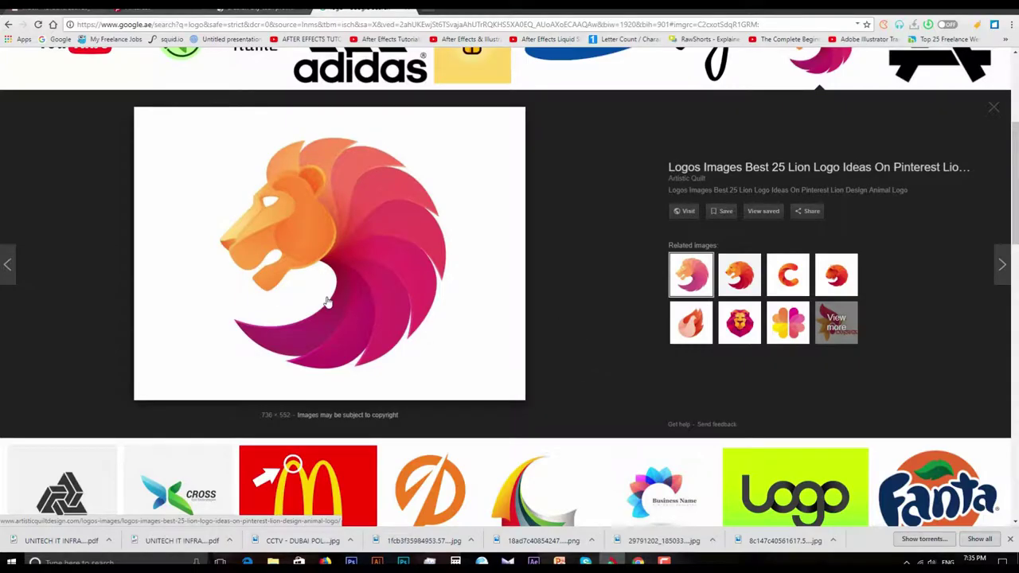
{"action": "right_click", "coordinate": [348, 225]}
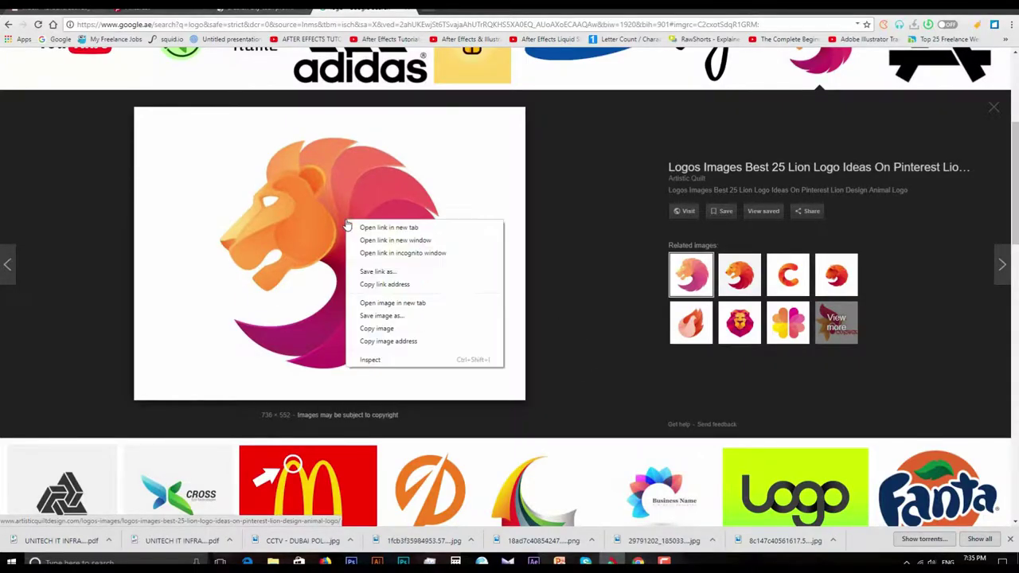
{"action": "left_click", "coordinate": [383, 318]}
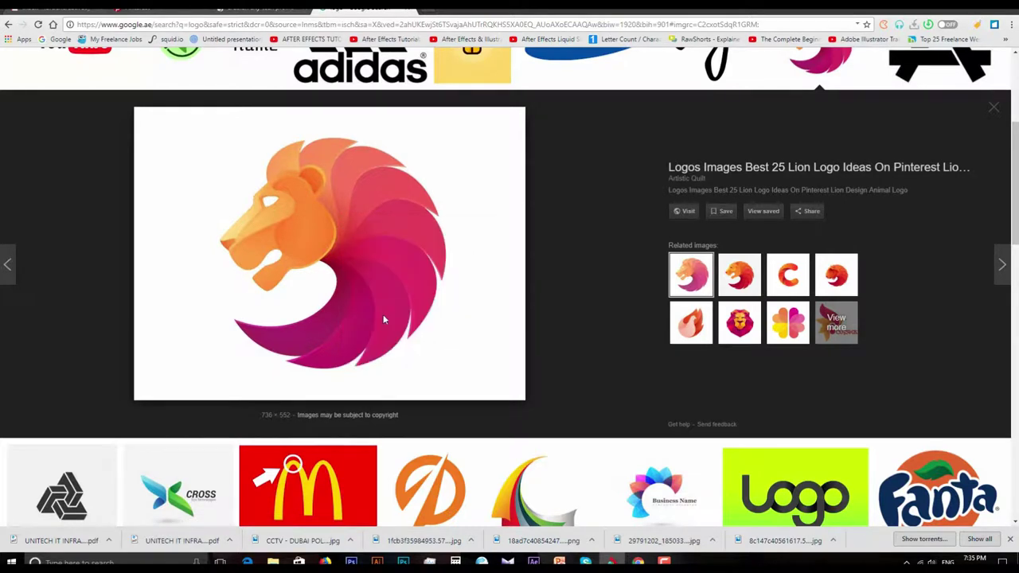
{"action": "left_click", "coordinate": [107, 542]}
{"action": "left_click", "coordinate": [115, 507]}
Place the lion image in Untitled-2 and rearrange two panel groups.
{"action": "mouse_move", "coordinate": [771, 444]}
{"action": "left_mouse_down"}
{"action": "mouse_move", "coordinate": [404, 370]}
{"action": "mouse_move", "coordinate": [421, 282]}
{"action": "left_mouse_up"}
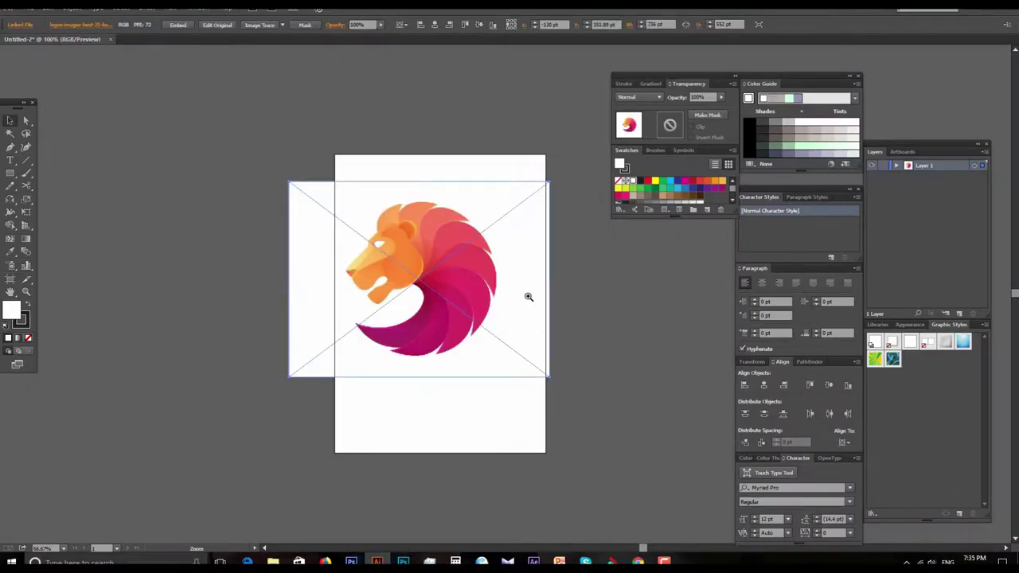
{"action": "scroll", "coordinate": [529, 297], "scroll_direction": "up", "scroll_amount": 1}
{"action": "scroll", "coordinate": [426, 293], "scroll_direction": "up", "scroll_amount": 1}
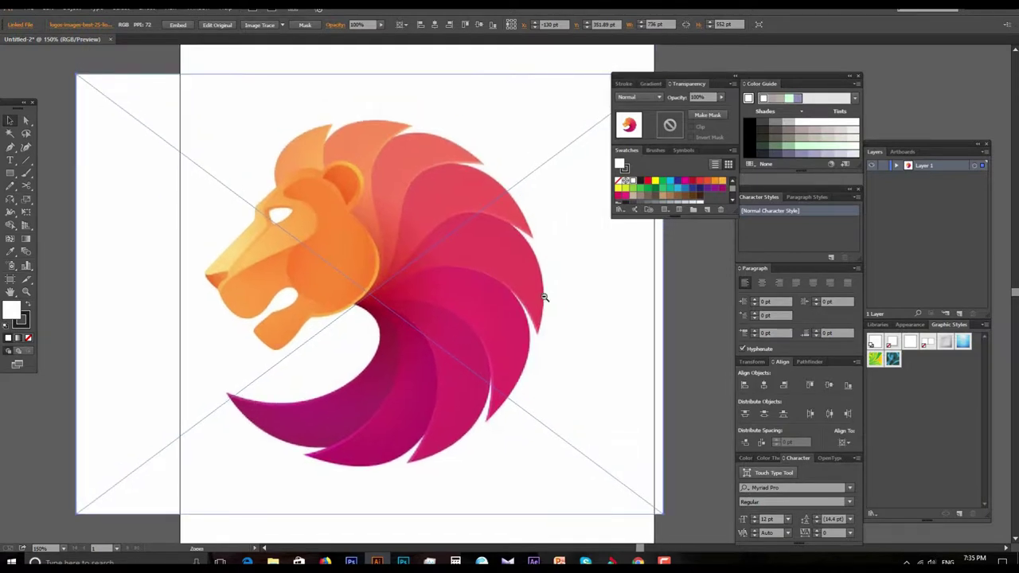
{"action": "scroll", "coordinate": [546, 298], "scroll_direction": "down", "scroll_amount": 1}
{"action": "scroll", "coordinate": [547, 298], "scroll_direction": "down", "scroll_amount": 1}
{"action": "scroll", "coordinate": [491, 304], "scroll_direction": "up", "scroll_amount": 1}
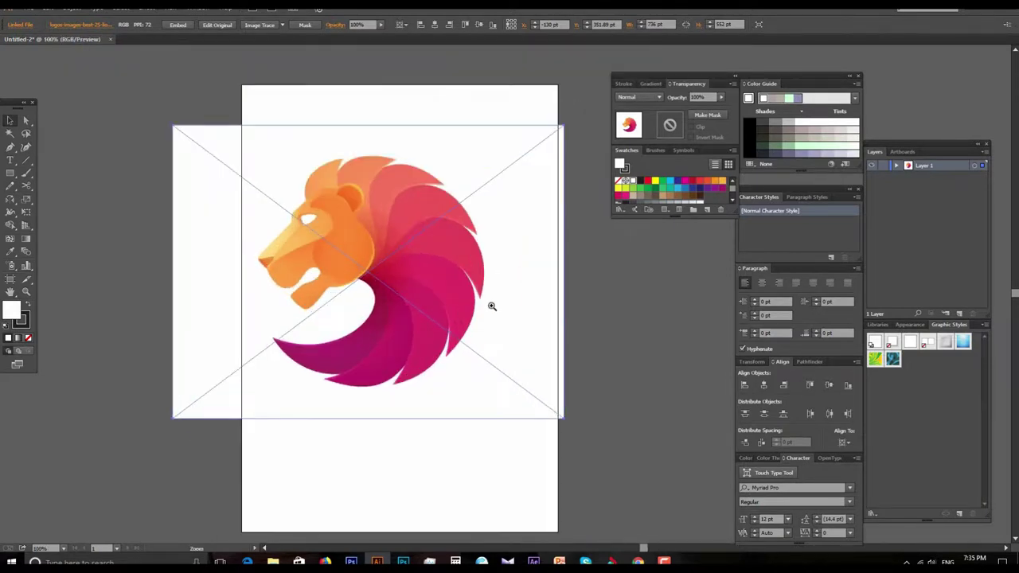
{"action": "scroll", "coordinate": [491, 304], "scroll_direction": "up", "scroll_amount": 1}
{"action": "scroll", "coordinate": [498, 293], "scroll_direction": "down", "scroll_amount": 1}
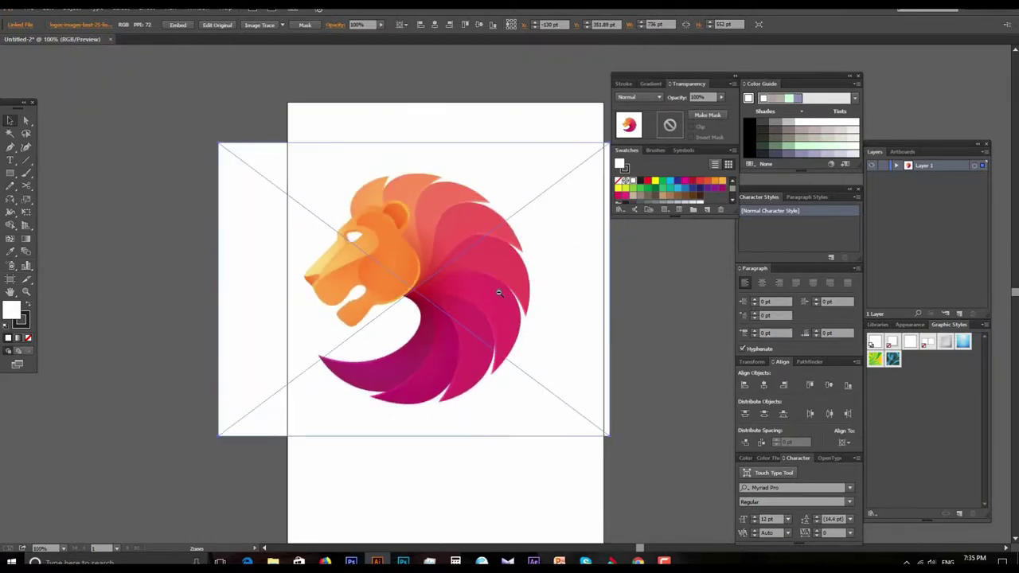
{"action": "scroll", "coordinate": [499, 293], "scroll_direction": "down", "scroll_amount": 1}
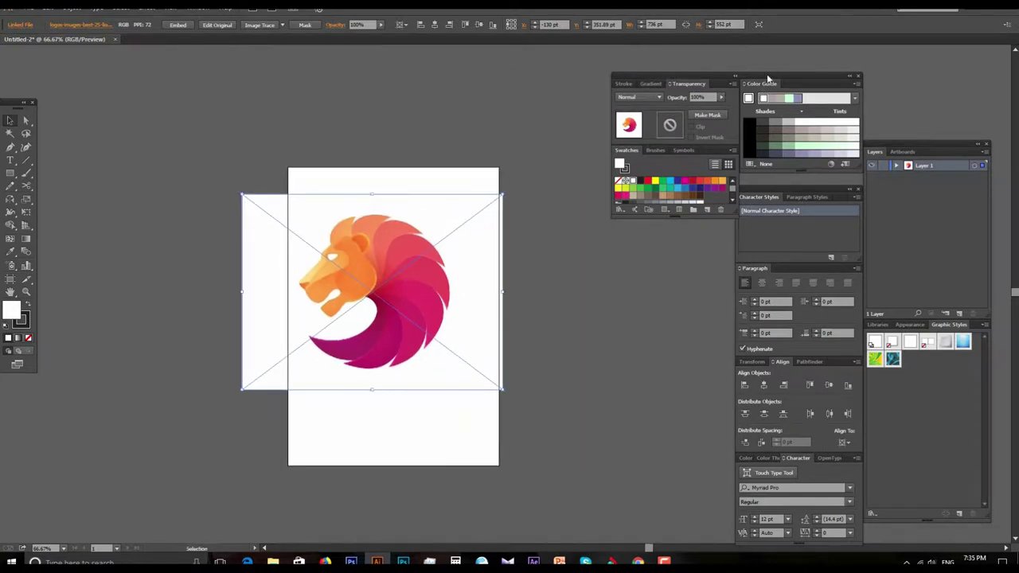
{"action": "left_click_drag", "start_coordinate": [769, 78], "coordinate": [789, 48]}
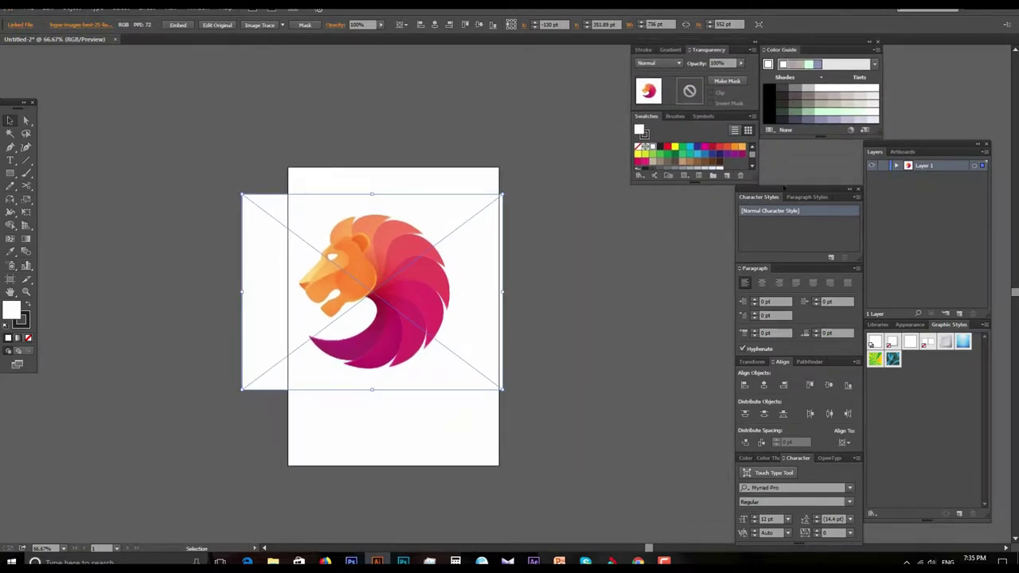
{"action": "left_click_drag", "start_coordinate": [784, 190], "coordinate": [809, 135]}
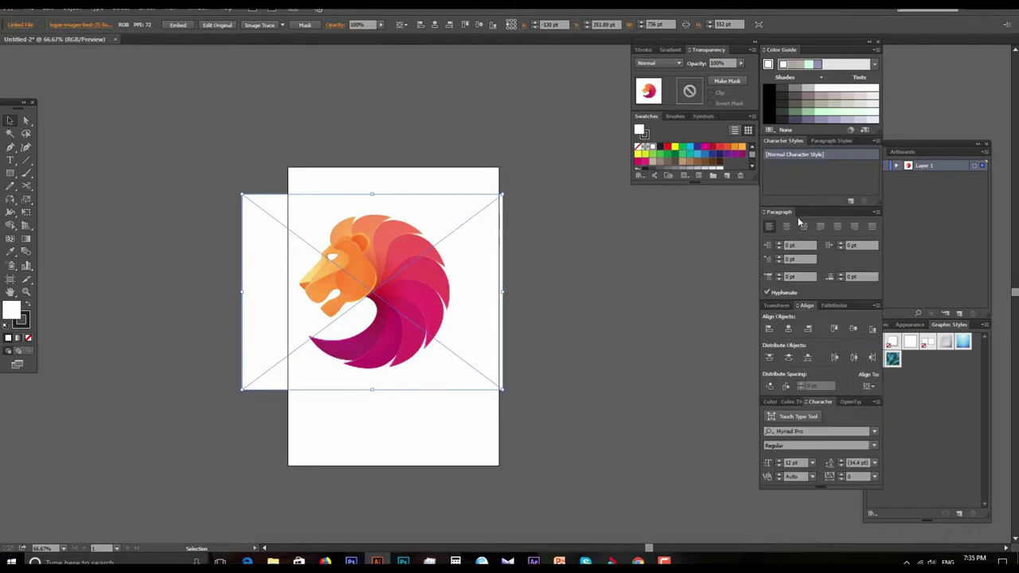
Zoom in and out on the lion logo with the Zoom tool.
{"action": "left_click", "coordinate": [502, 303]}
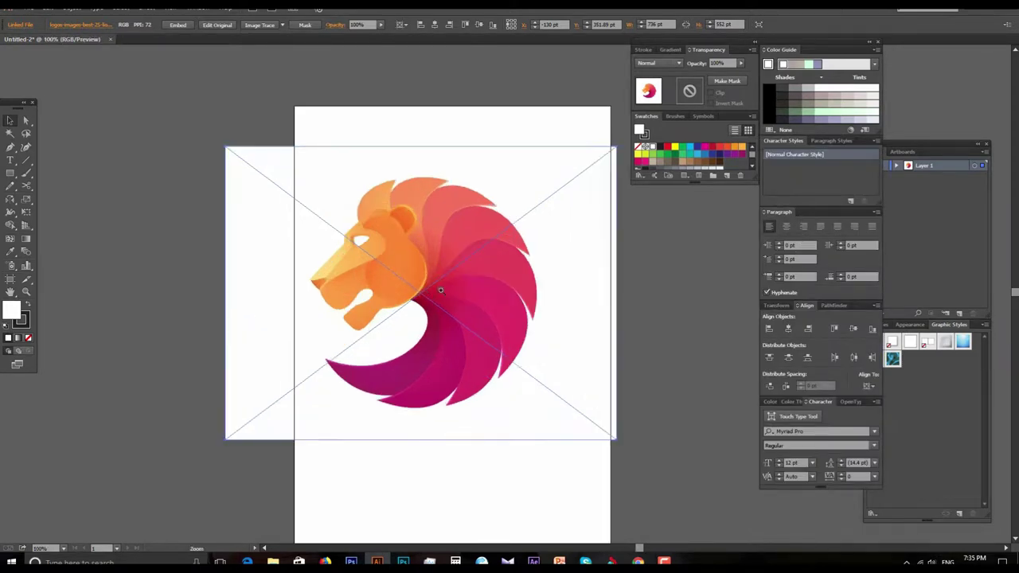
{"action": "left_click", "coordinate": [469, 291]}
{"action": "left_click", "coordinate": [527, 305], "text": "alt"}
{"action": "left_click", "coordinate": [527, 305], "text": "alt"}
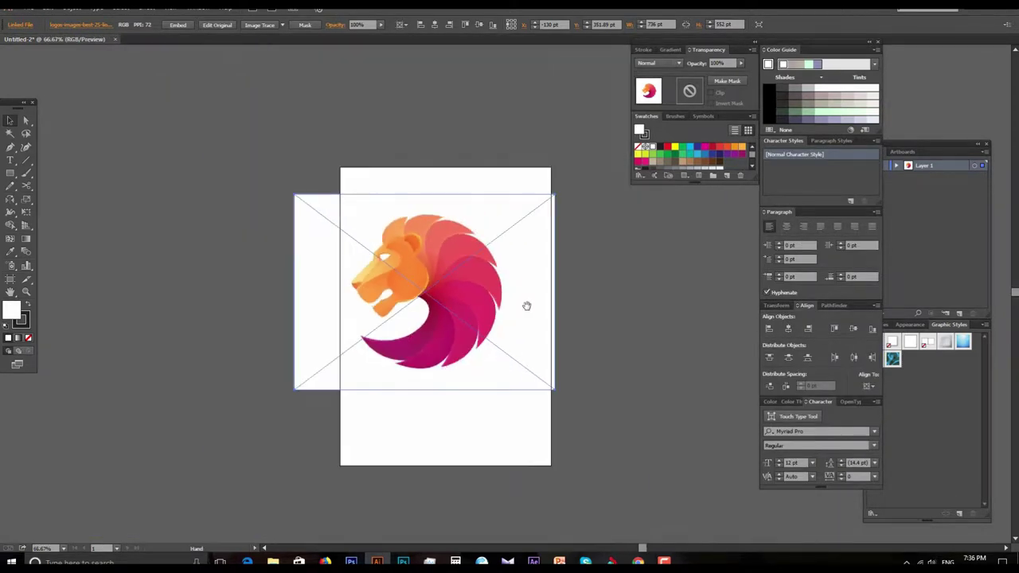
{"action": "key", "text": "ctrl+space"}
{"action": "left_click", "coordinate": [474, 302]}
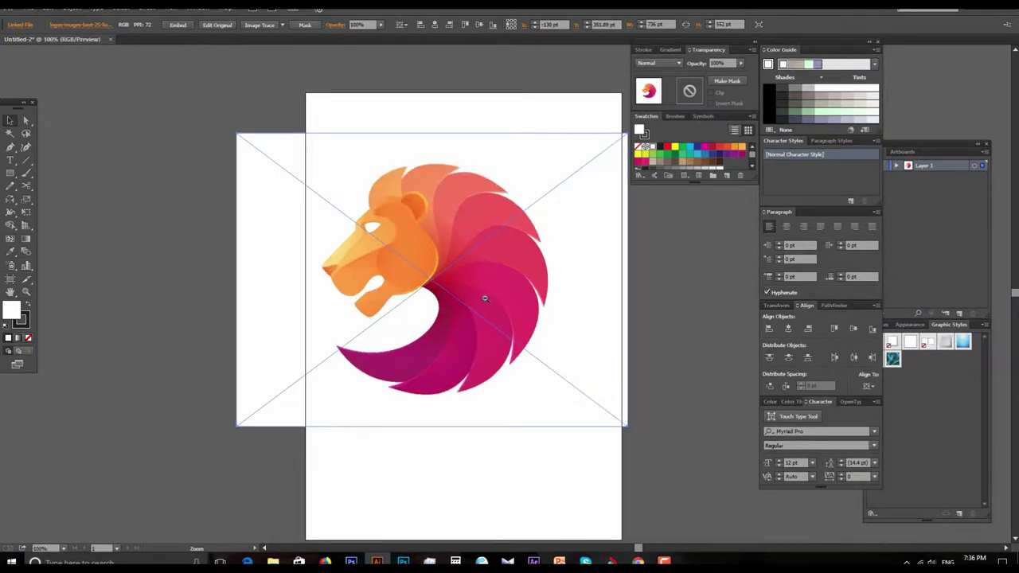
{"action": "left_click", "coordinate": [486, 298], "text": "alt"}
{"action": "key", "text": "a"}
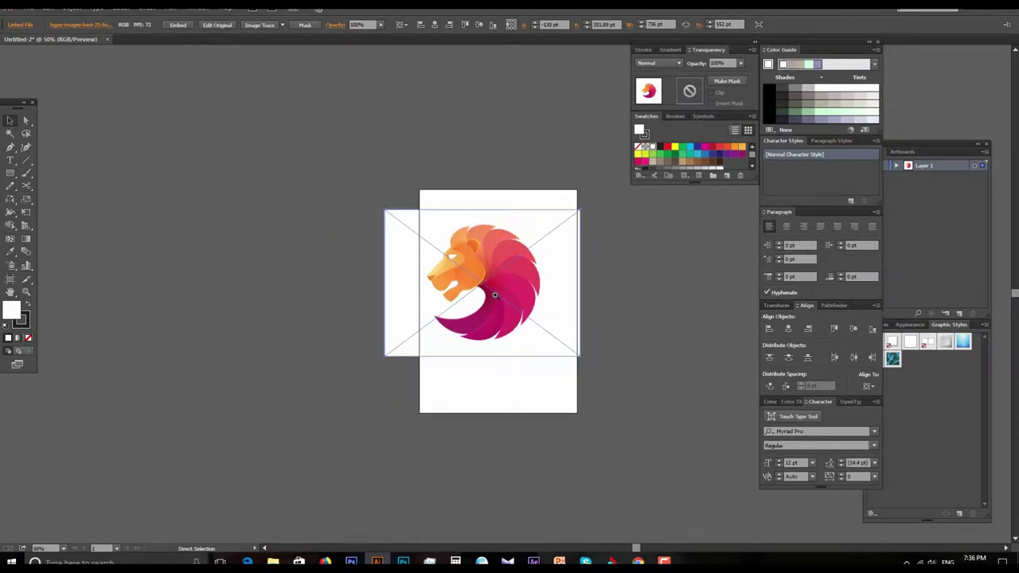
{"action": "key", "text": "z"}
{"action": "left_click", "coordinate": [504, 291]}
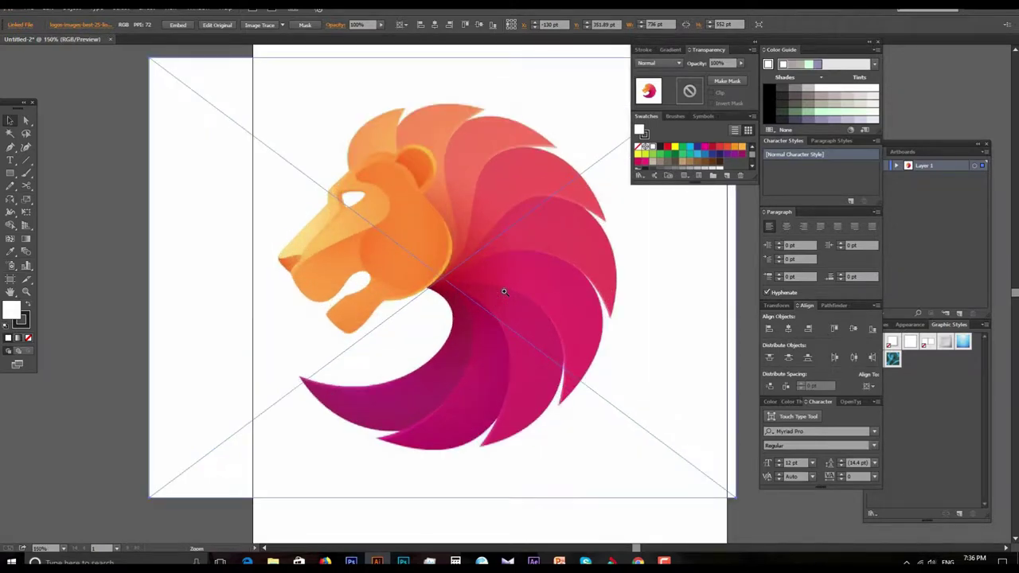
{"action": "left_click", "coordinate": [504, 292], "text": "alt"}
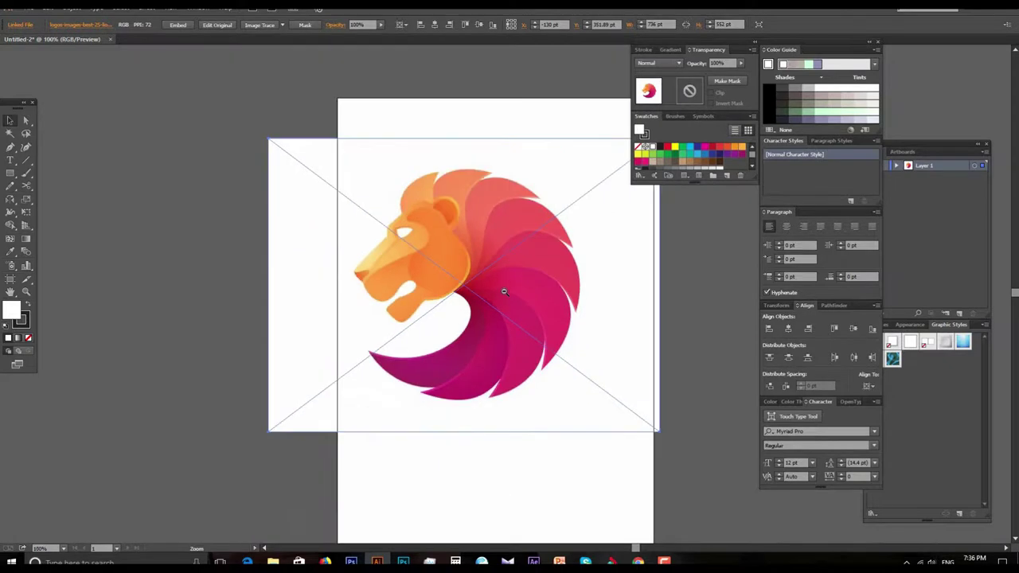
{"action": "left_click", "coordinate": [504, 292], "text": "alt"}
{"action": "left_click", "coordinate": [505, 292]}
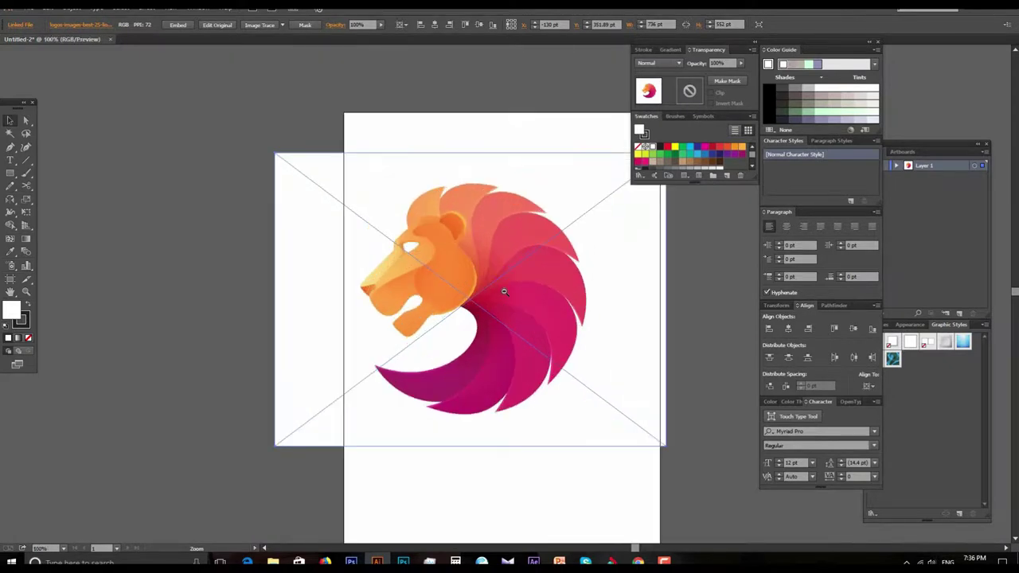
{"action": "left_click", "coordinate": [504, 292], "text": "alt"}
{"action": "left_click", "coordinate": [504, 291], "text": "alt"}
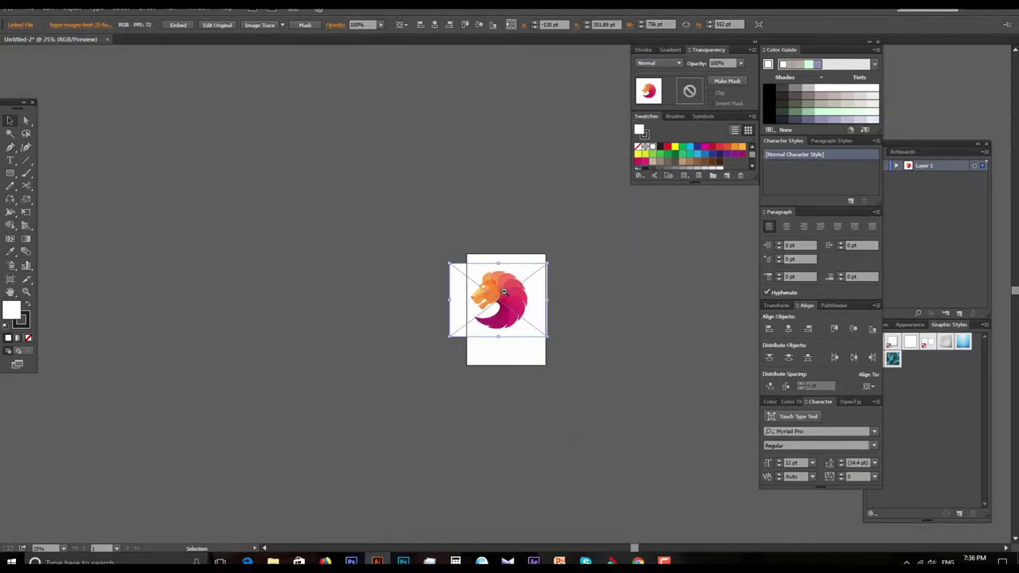
{"action": "key", "text": "ctrl+plus"}
{"action": "key", "text": "ctrl+plus"}
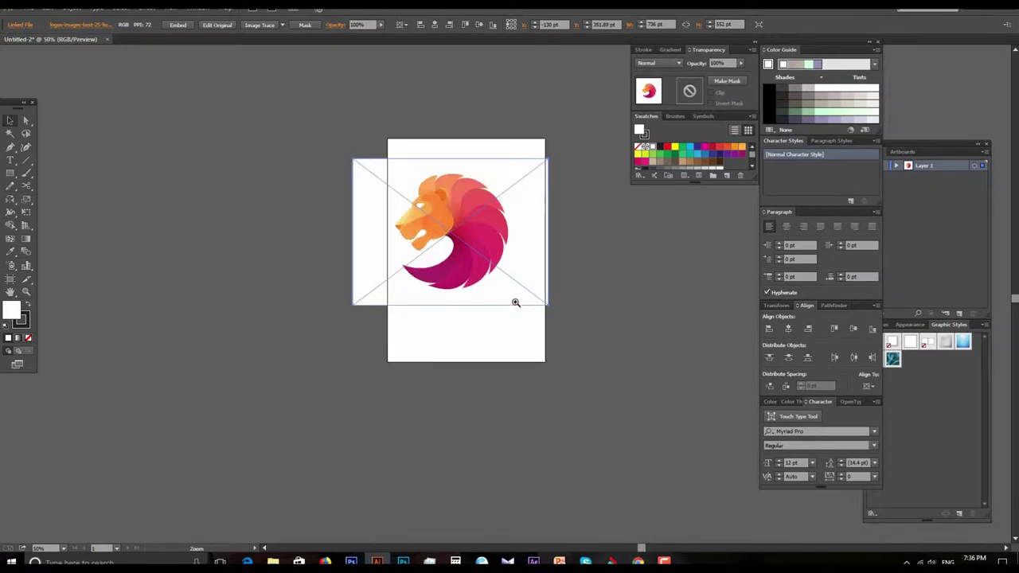
{"action": "key", "text": "ctrl+plus"}
Pick the Curvature Tool, zoom closely on the lion's head, and expand Layer 1.
{"action": "left_click", "coordinate": [26, 149]}
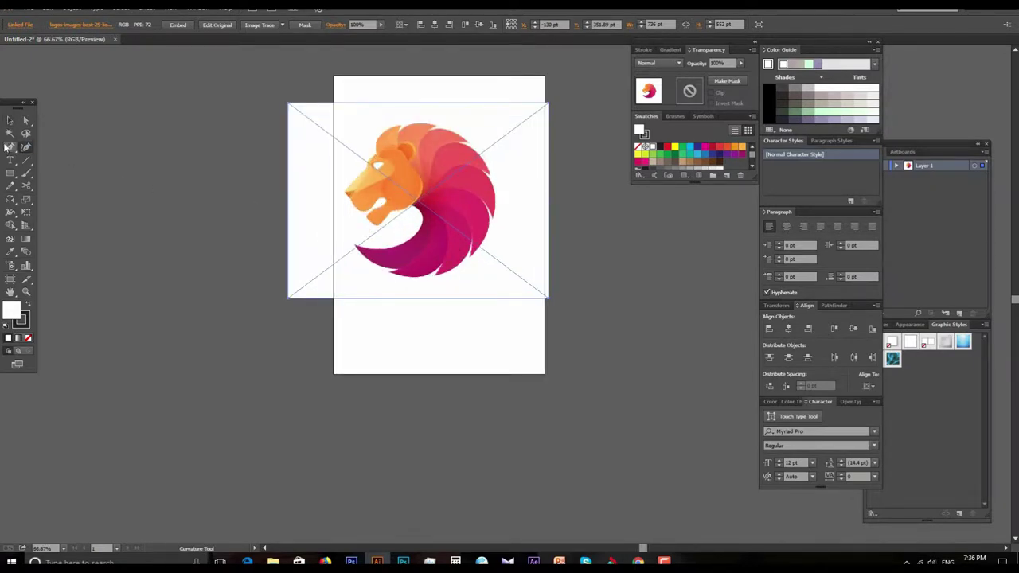
{"action": "scroll", "coordinate": [451, 219], "scroll_direction": "up", "scroll_amount": 2}
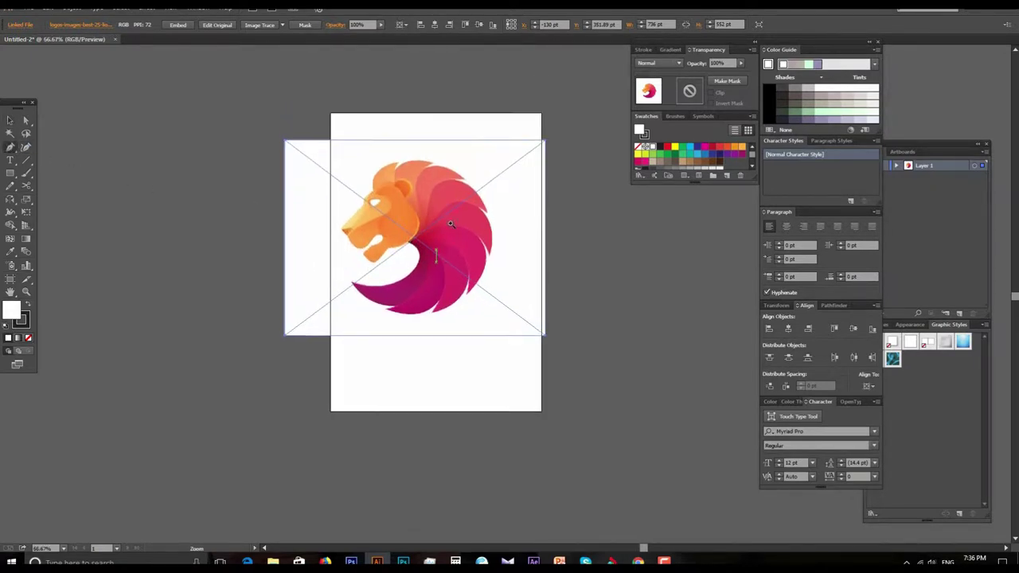
{"action": "key", "text": "ctrl+plus"}
{"action": "key", "text": "ctrl+plus"}
{"action": "key", "text": "ctrl+plus"}
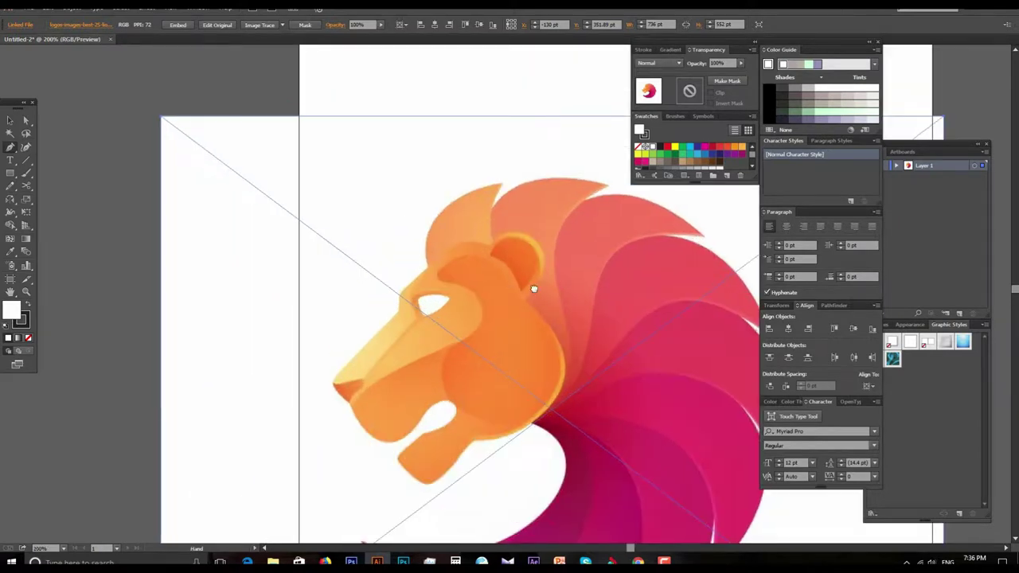
{"action": "left_click_drag", "start_coordinate": [534, 288], "coordinate": [497, 263]}
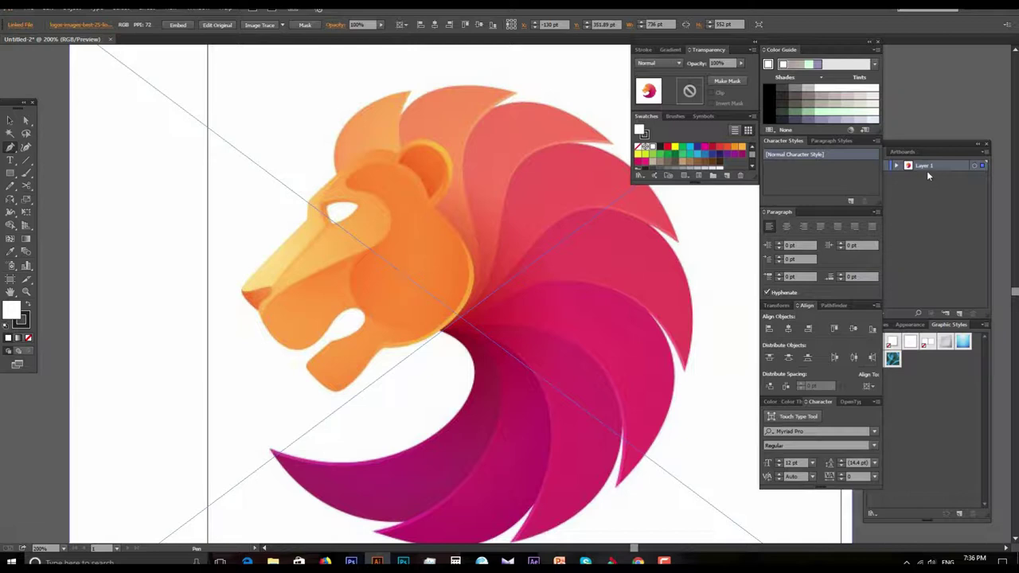
{"action": "left_click", "coordinate": [897, 166]}
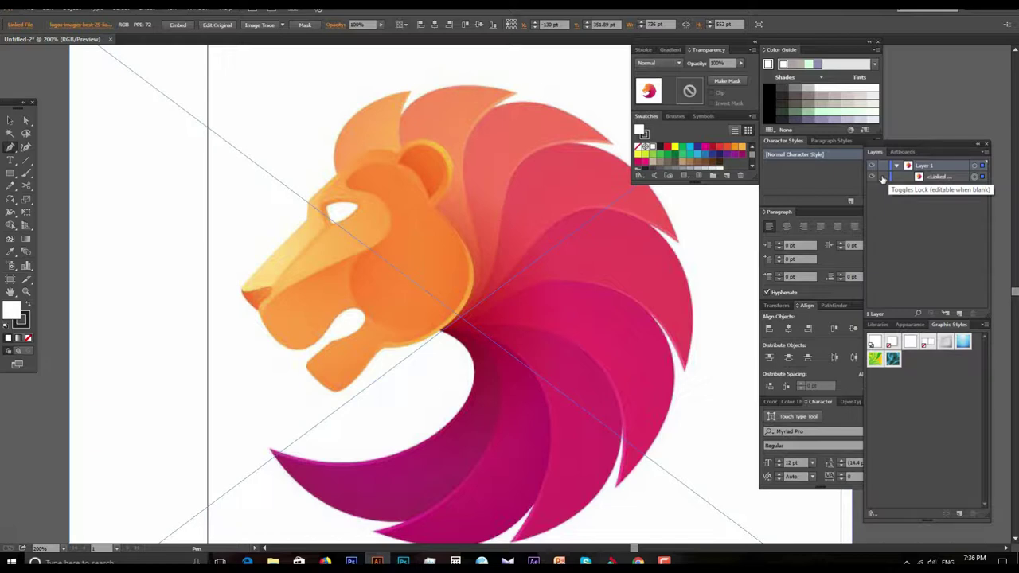
Lock the linked lion image and add Layer 2 above Layer 1.
{"action": "left_click", "coordinate": [882, 177]}
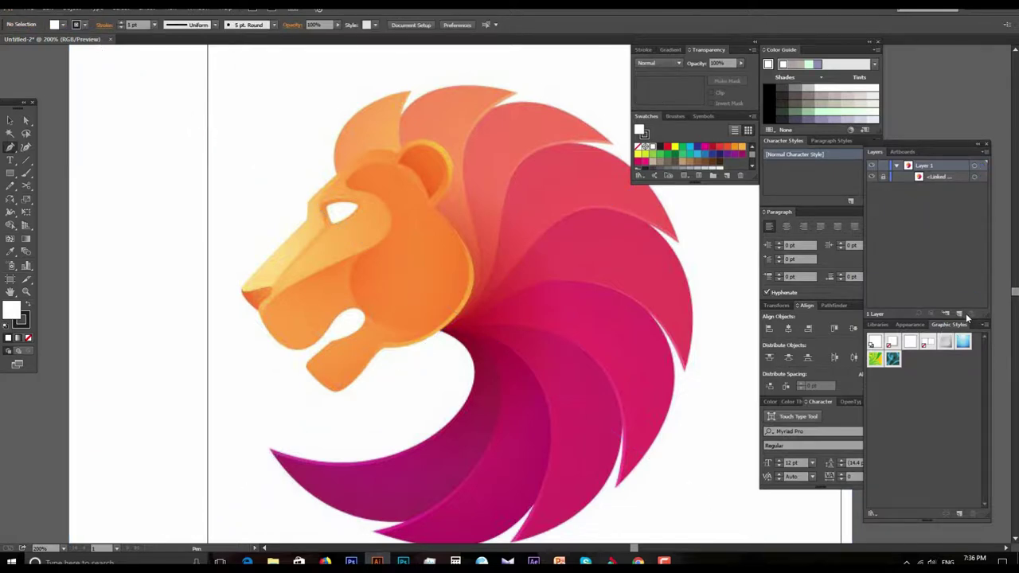
{"action": "left_click", "coordinate": [961, 313]}
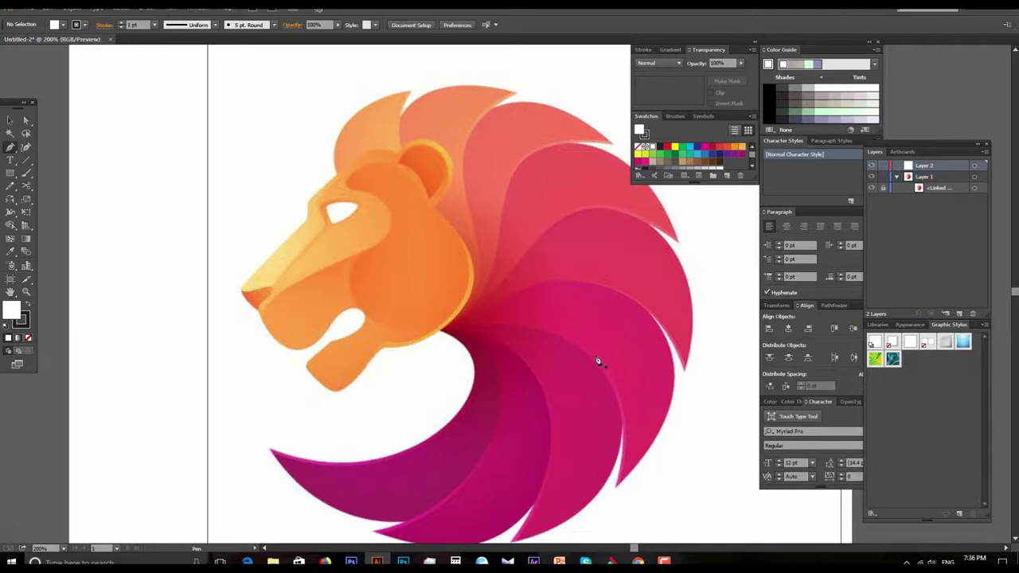
{"action": "mouse_move", "coordinate": [566, 391]}
{"action": "left_mouse_down"}
{"action": "mouse_move", "coordinate": [546, 295]}
{"action": "mouse_move", "coordinate": [521, 298]}
{"action": "left_mouse_up"}
{"action": "key", "text": "ctrl+plus"}
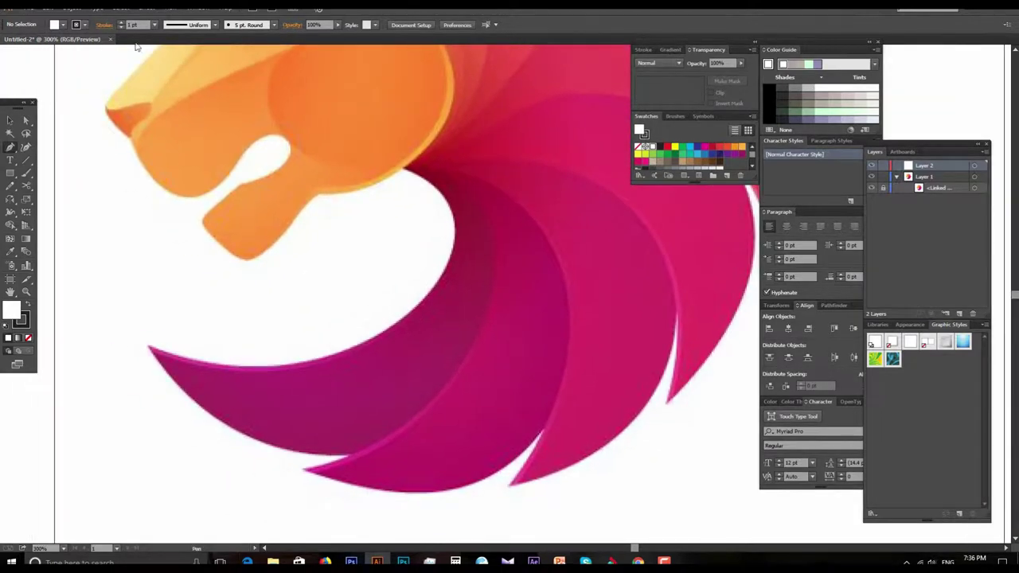
Set the fill to None and the stroke to a dark swatch.
{"action": "left_click", "coordinate": [58, 28]}
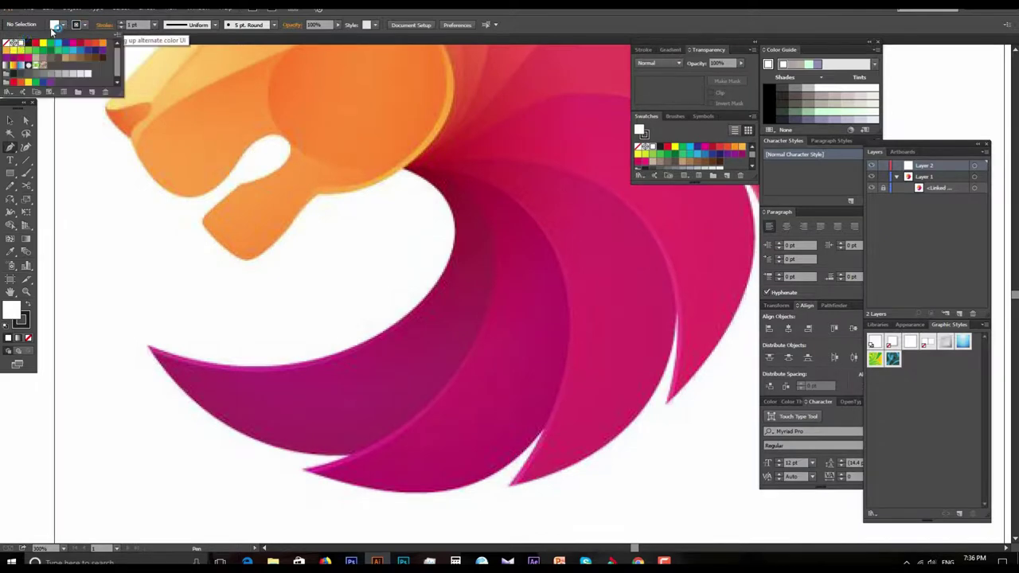
{"action": "left_click", "coordinate": [8, 43]}
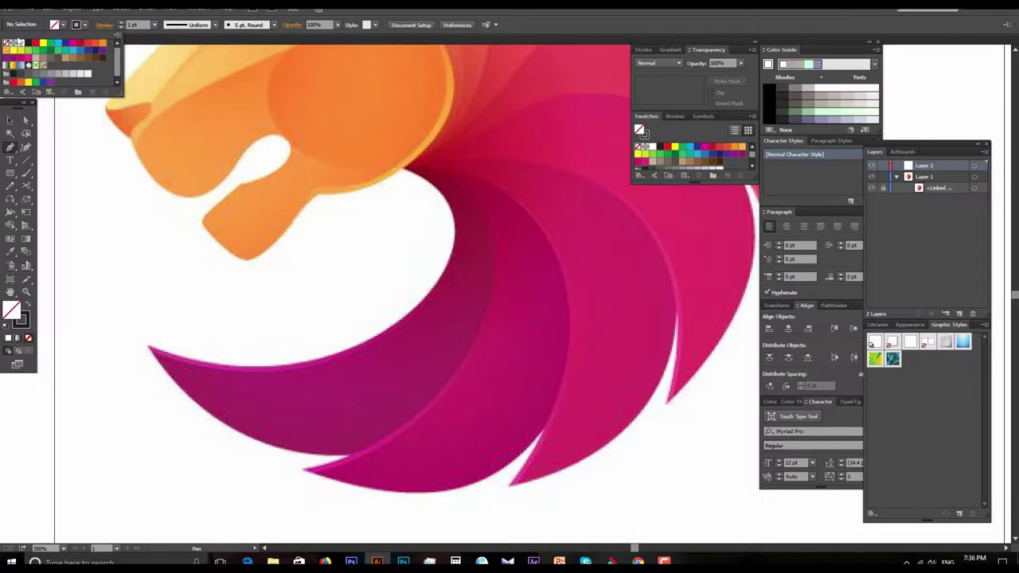
{"action": "left_click", "coordinate": [85, 27]}
{"action": "left_click", "coordinate": [86, 28]}
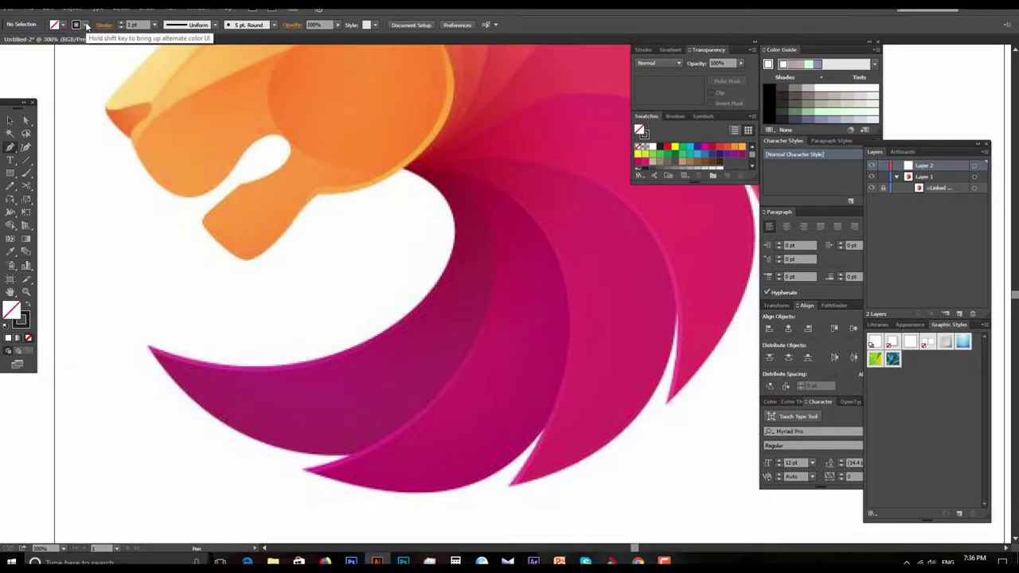
{"action": "left_click", "coordinate": [86, 27]}
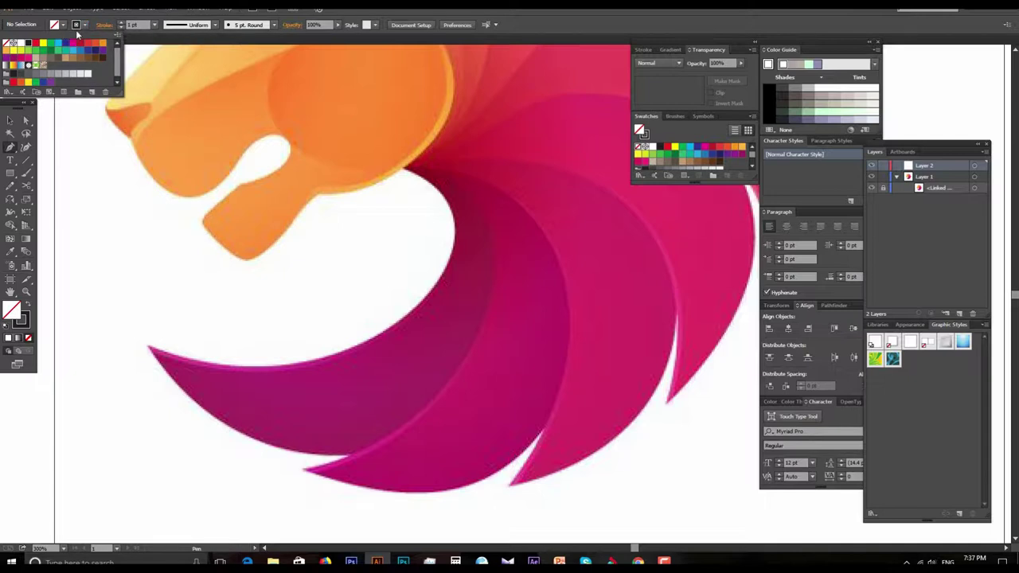
{"action": "left_click", "coordinate": [30, 44]}
{"action": "left_click", "coordinate": [152, 25]}
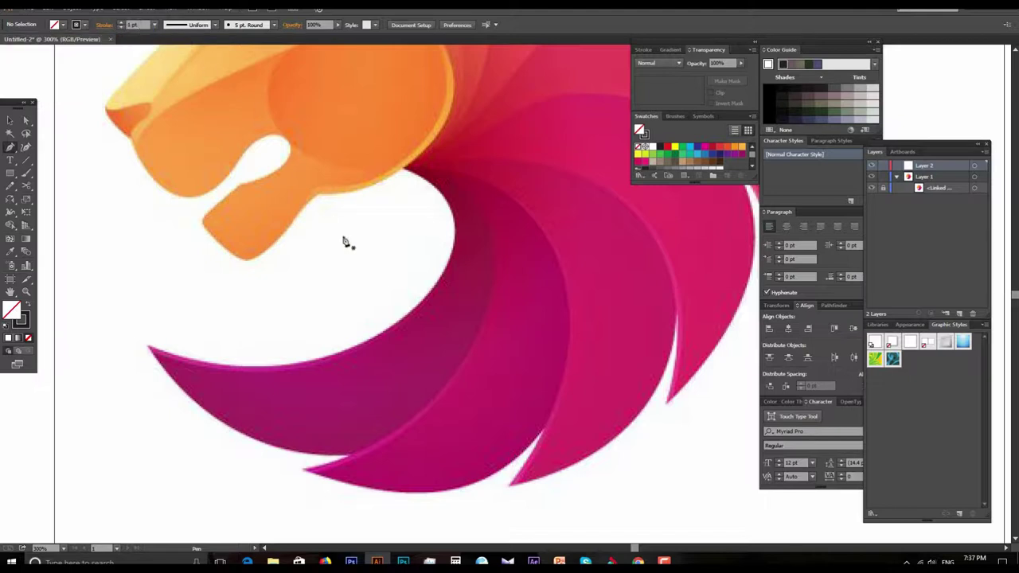
{"action": "key", "text": "space"}
{"action": "left_click_drag", "start_coordinate": [436, 319], "coordinate": [511, 319]}
{"action": "left_click", "coordinate": [543, 299], "text": "ctrl"}
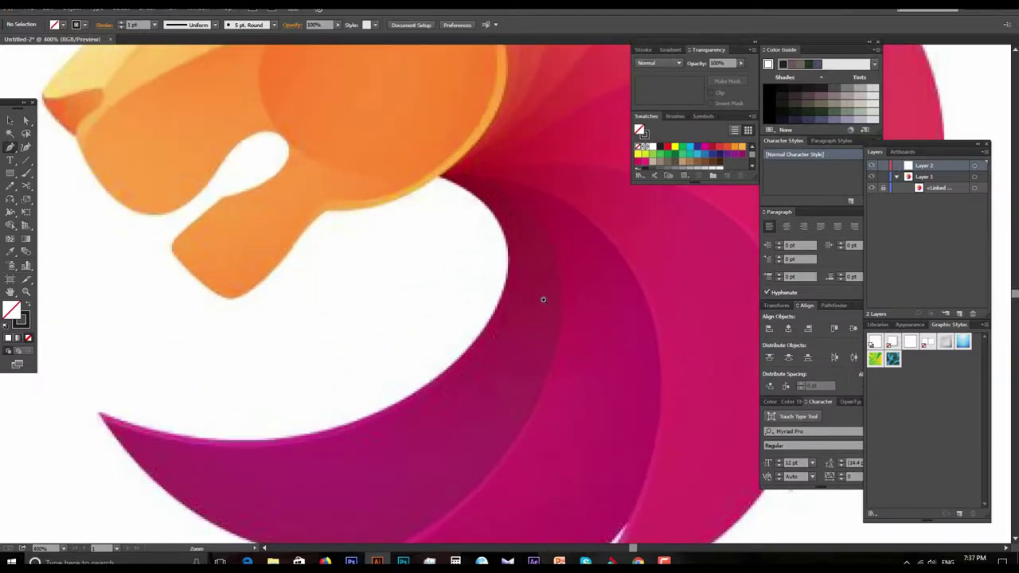
{"action": "left_click", "coordinate": [531, 300], "text": "ctrl+alt"}
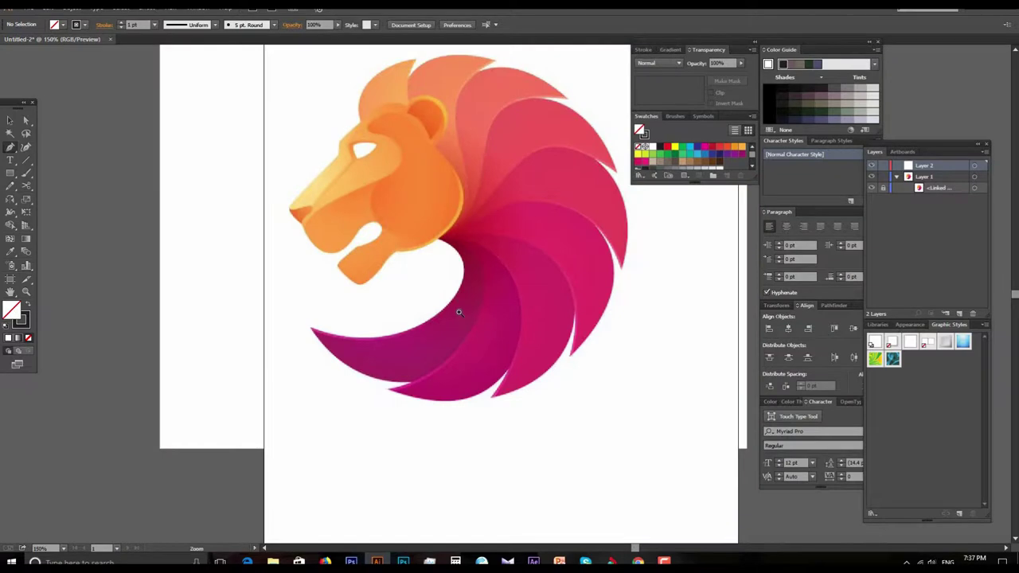
{"action": "left_click", "coordinate": [457, 317], "text": "ctrl"}
{"action": "left_click", "coordinate": [520, 263], "text": "ctrl"}
{"action": "scroll", "coordinate": [493, 287], "scroll_direction": "up", "scroll_amount": 3}
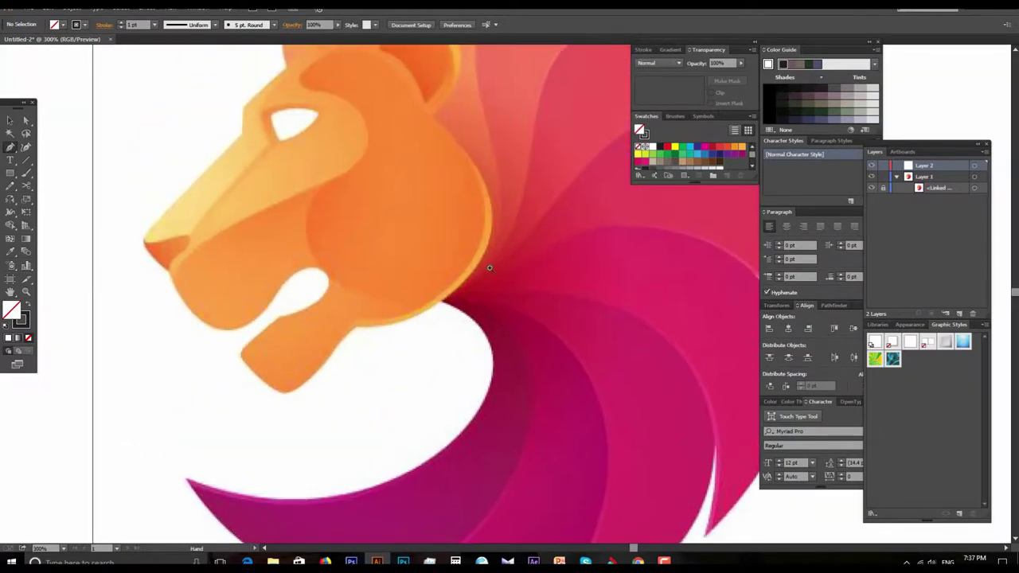
{"action": "left_click", "coordinate": [439, 228], "text": "ctrl"}
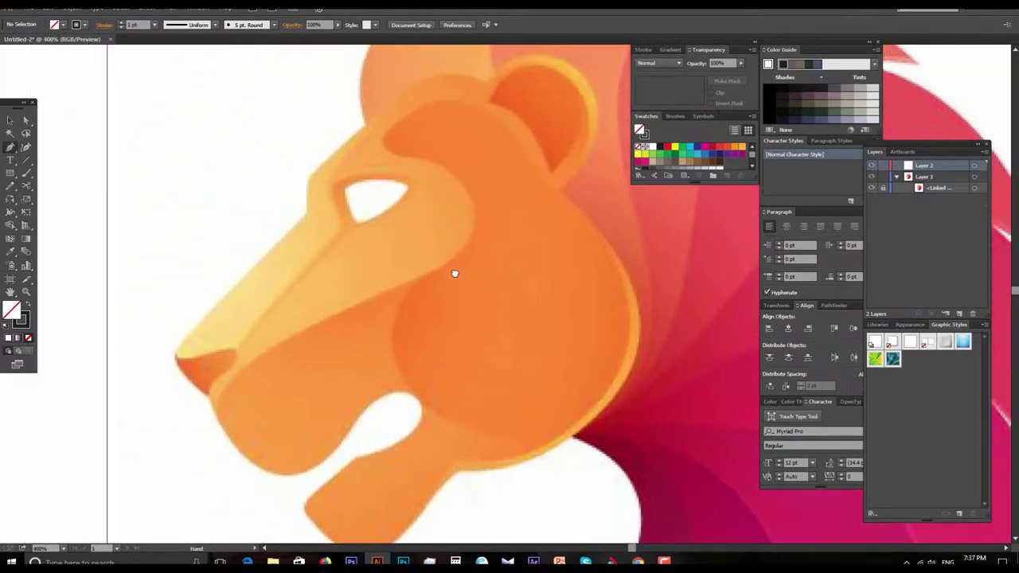
{"action": "mouse_move", "coordinate": [434, 259]}
{"action": "left_mouse_down"}
{"action": "mouse_move", "coordinate": [498, 305]}
{"action": "mouse_move", "coordinate": [457, 224]}
{"action": "left_mouse_up"}
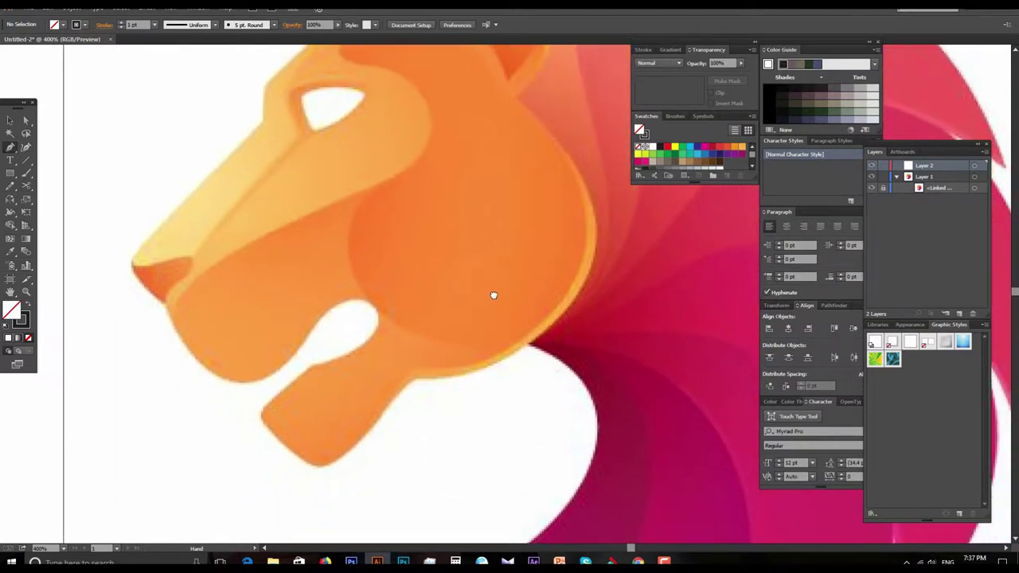
{"action": "mouse_move", "coordinate": [505, 305]}
{"action": "left_mouse_down"}
{"action": "mouse_move", "coordinate": [436, 320]}
{"action": "mouse_move", "coordinate": [444, 204]}
{"action": "left_mouse_up"}
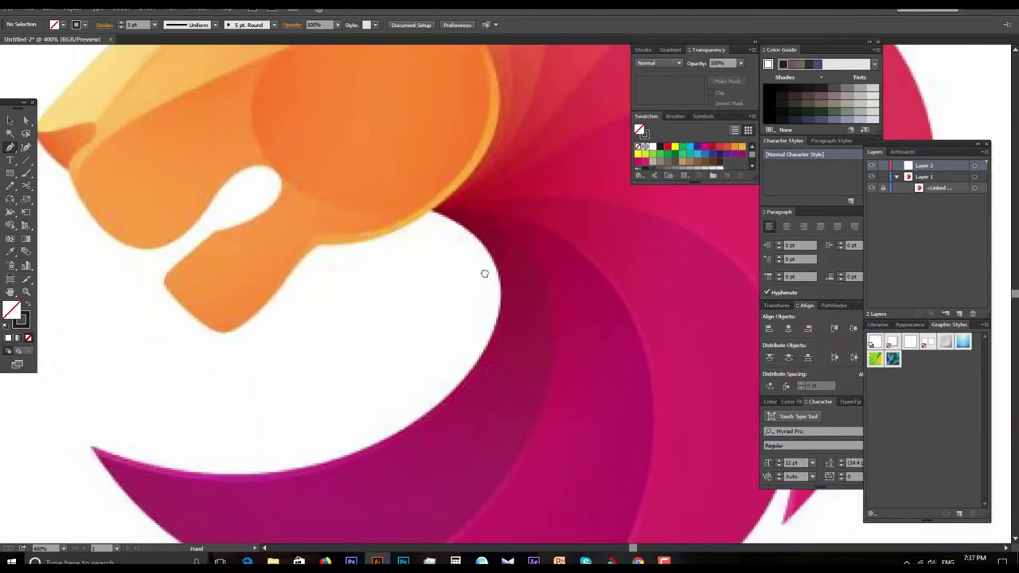
{"action": "left_click_drag", "start_coordinate": [483, 284], "coordinate": [486, 216]}
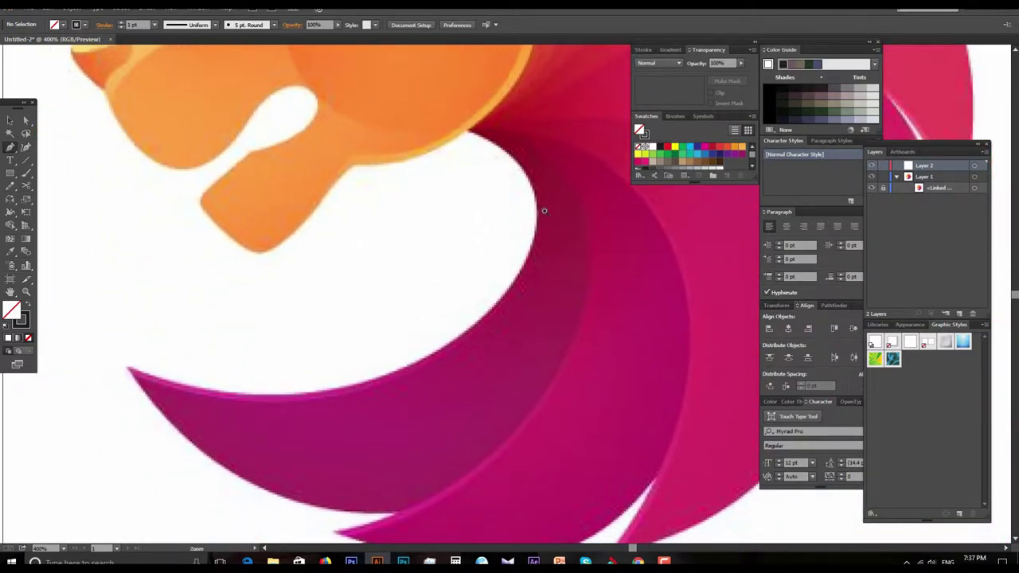
{"action": "scroll", "coordinate": [544, 210], "scroll_direction": "up", "scroll_amount": 2}
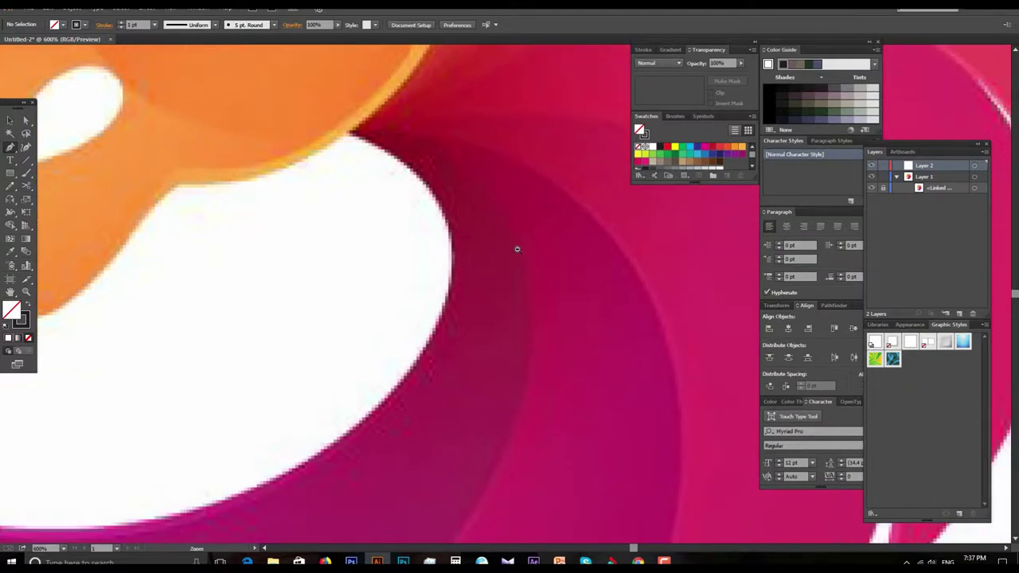
{"action": "scroll", "coordinate": [518, 250], "scroll_direction": "down", "scroll_amount": 2}
{"action": "scroll", "coordinate": [403, 193], "scroll_direction": "up", "scroll_amount": 1}
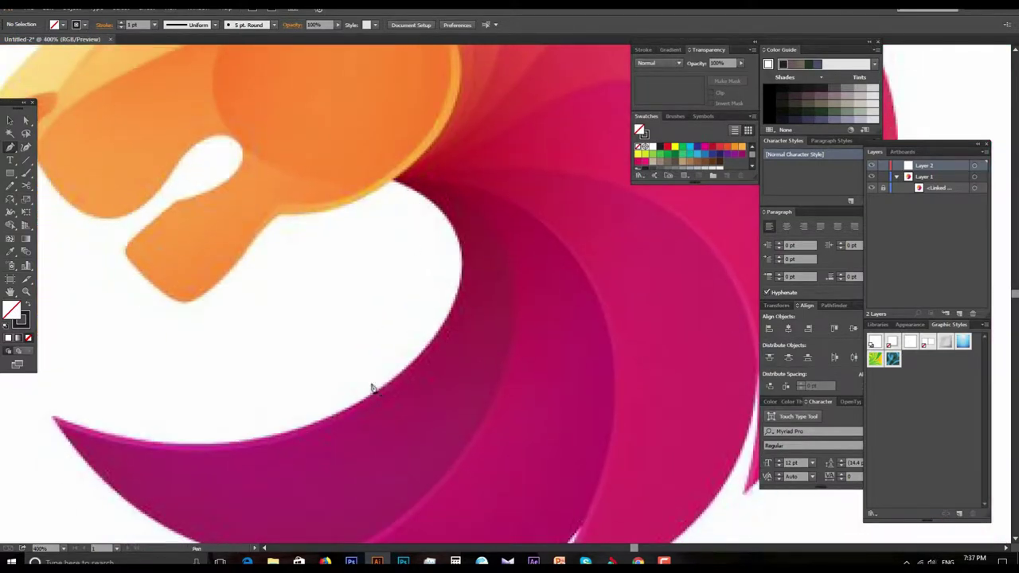
{"action": "scroll", "coordinate": [534, 398], "scroll_direction": "up", "scroll_amount": 1}
{"action": "scroll", "coordinate": [603, 154], "scroll_direction": "down", "scroll_amount": 1}
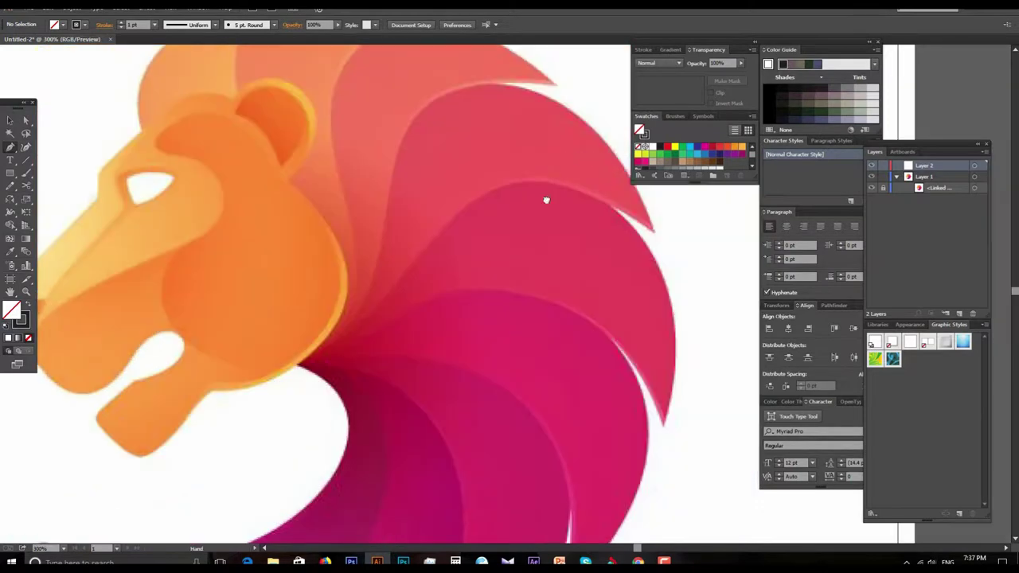
{"action": "scroll", "coordinate": [518, 183], "scroll_direction": "up", "scroll_amount": 1}
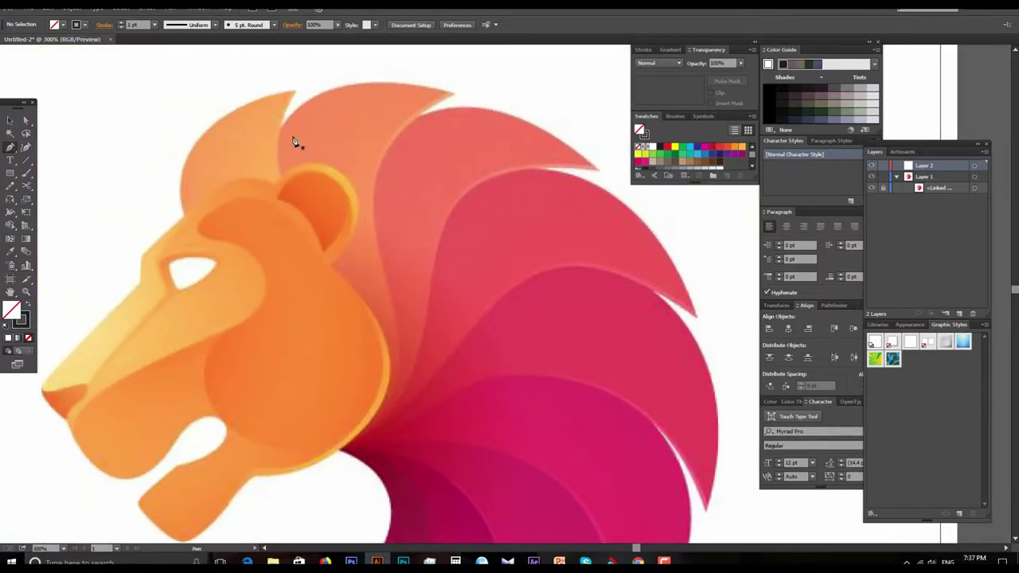
{"action": "left_click_drag", "start_coordinate": [369, 257], "coordinate": [467, 214]}
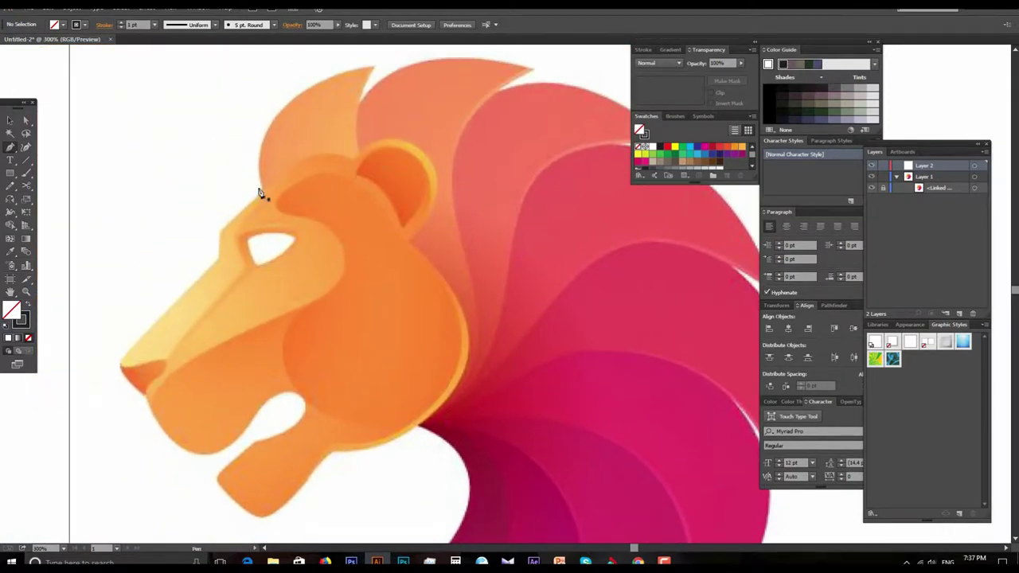
{"action": "scroll", "coordinate": [448, 388], "scroll_direction": "down", "scroll_amount": 2}
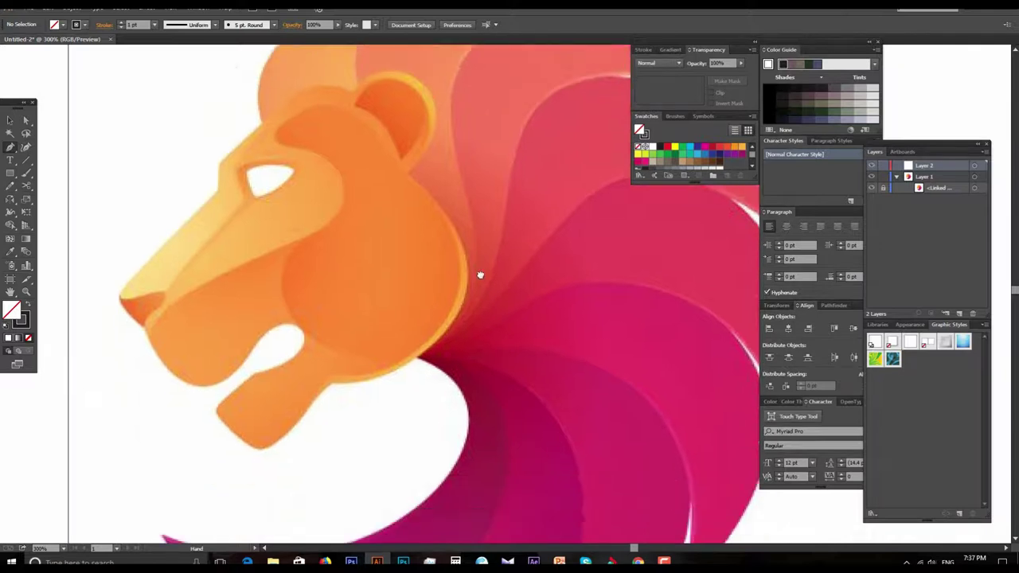
{"action": "scroll", "coordinate": [480, 279], "scroll_direction": "down", "scroll_amount": 2}
{"action": "scroll", "coordinate": [481, 342], "scroll_direction": "down", "scroll_amount": 2}
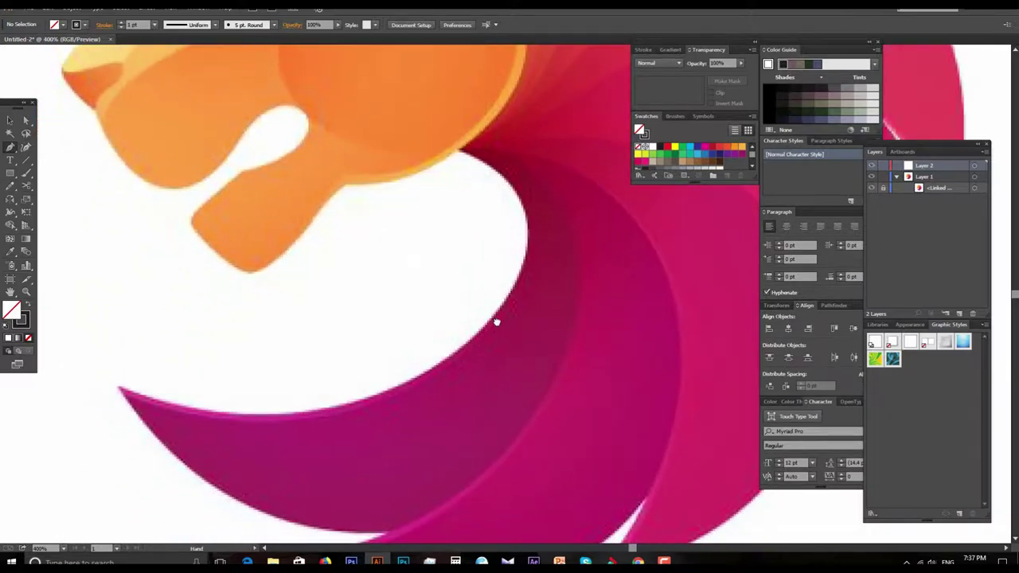
{"action": "left_click", "coordinate": [504, 275]}
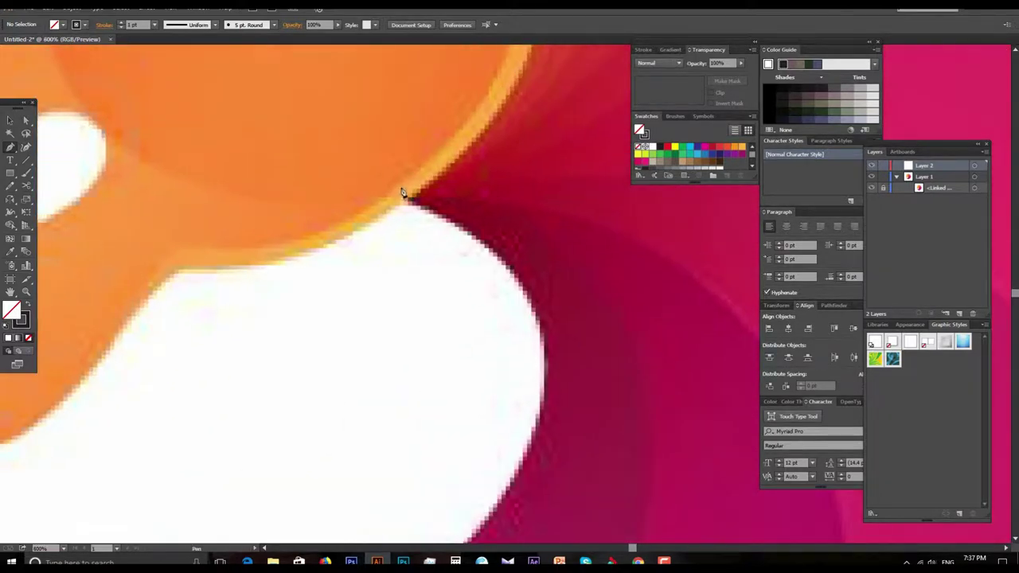
Start a Pen path at the orange-white corner and curve it along the white edge.
{"action": "left_click", "coordinate": [408, 204]}
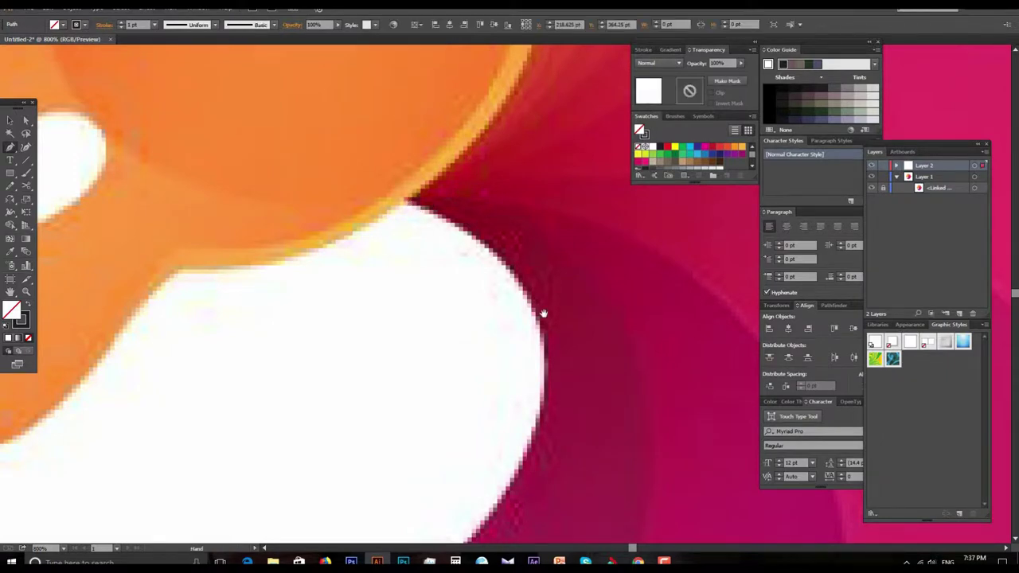
{"action": "left_click_drag", "start_coordinate": [542, 311], "coordinate": [512, 234]}
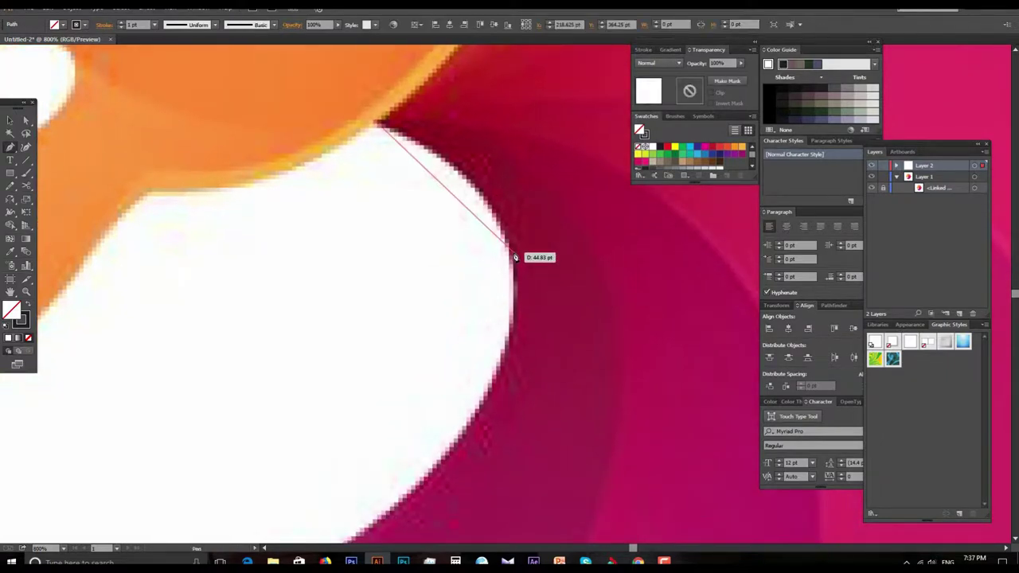
{"action": "left_click_drag", "start_coordinate": [514, 257], "coordinate": [524, 338]}
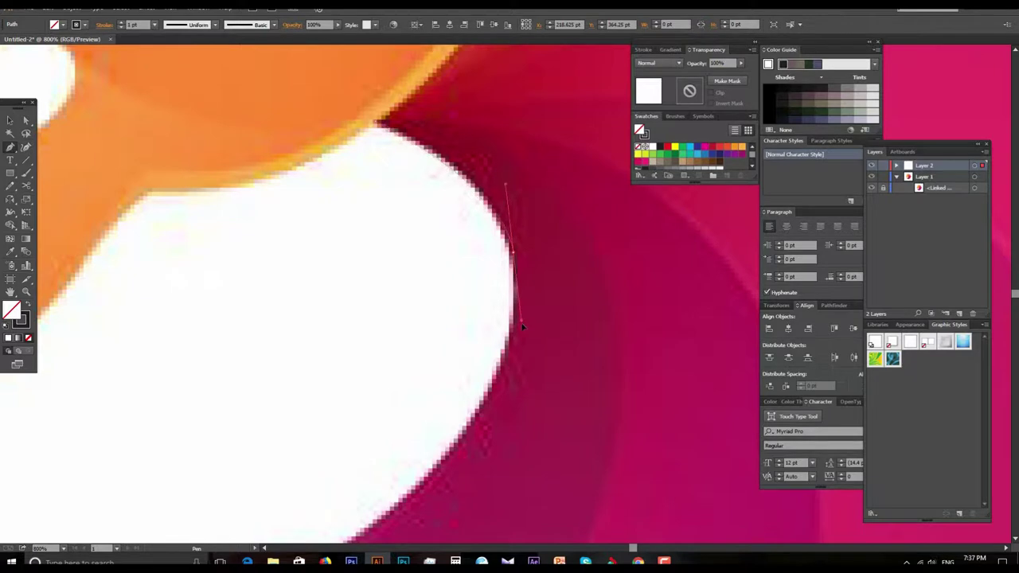
{"action": "left_click_drag", "start_coordinate": [523, 337], "coordinate": [523, 334]}
{"action": "left_click", "coordinate": [665, 561]}
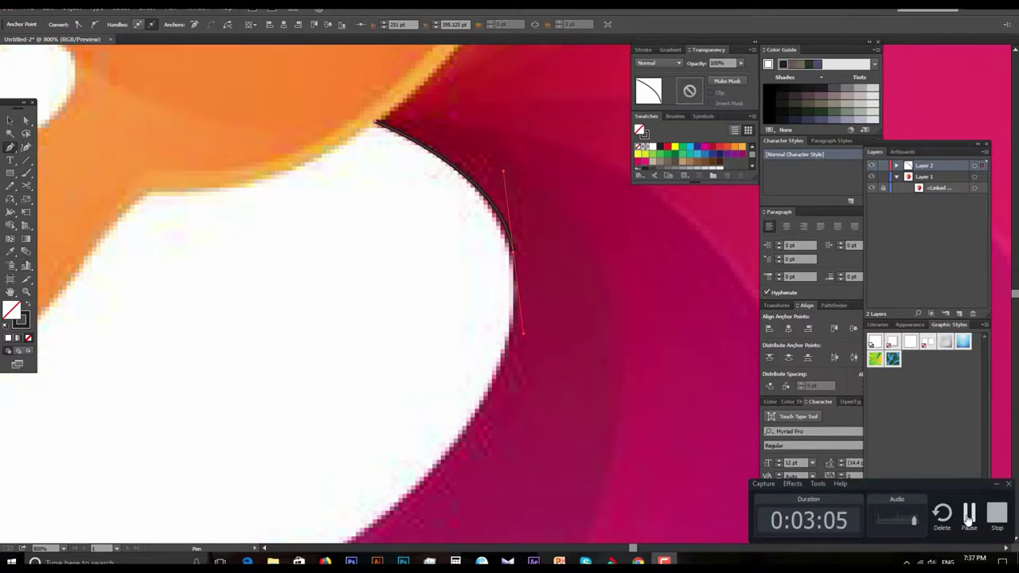
{"action": "left_click", "coordinate": [969, 517]}
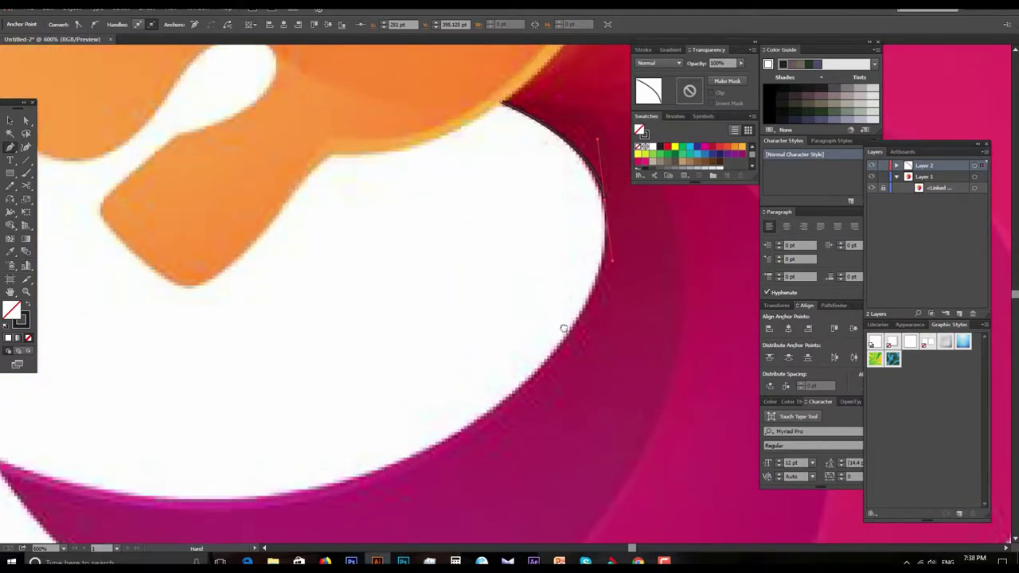
Pan down the mane and add an anchor along its lower edge.
{"action": "mouse_move", "coordinate": [564, 328]}
{"action": "left_mouse_down"}
{"action": "mouse_move", "coordinate": [585, 364]}
{"action": "mouse_move", "coordinate": [572, 364]}
{"action": "left_mouse_up"}
{"action": "scroll", "coordinate": [578, 221], "scroll_direction": "down", "scroll_amount": 3}
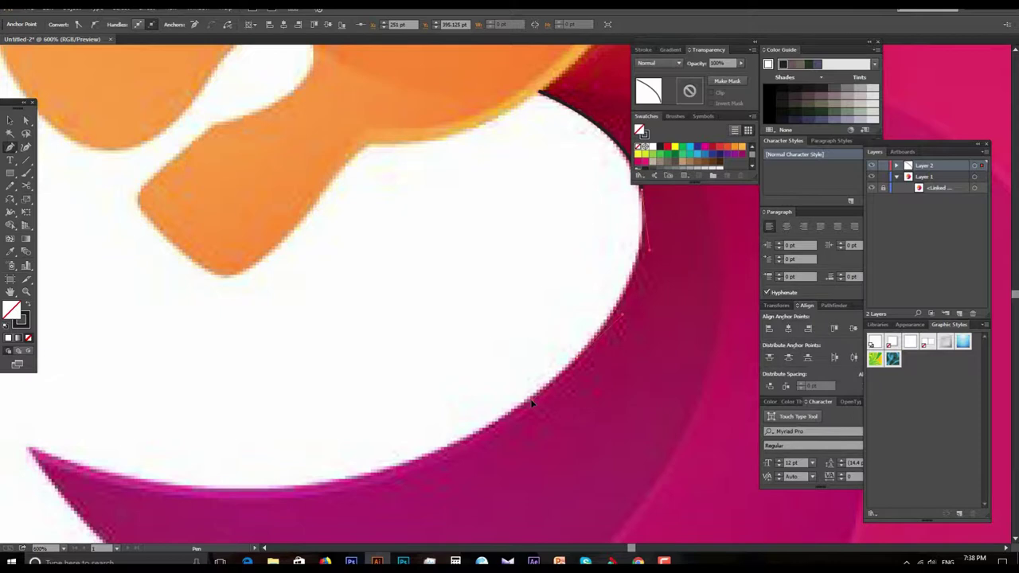
{"action": "mouse_move", "coordinate": [542, 396]}
{"action": "left_mouse_down"}
{"action": "mouse_move", "coordinate": [551, 321]}
{"action": "mouse_move", "coordinate": [644, 302]}
{"action": "left_mouse_up"}
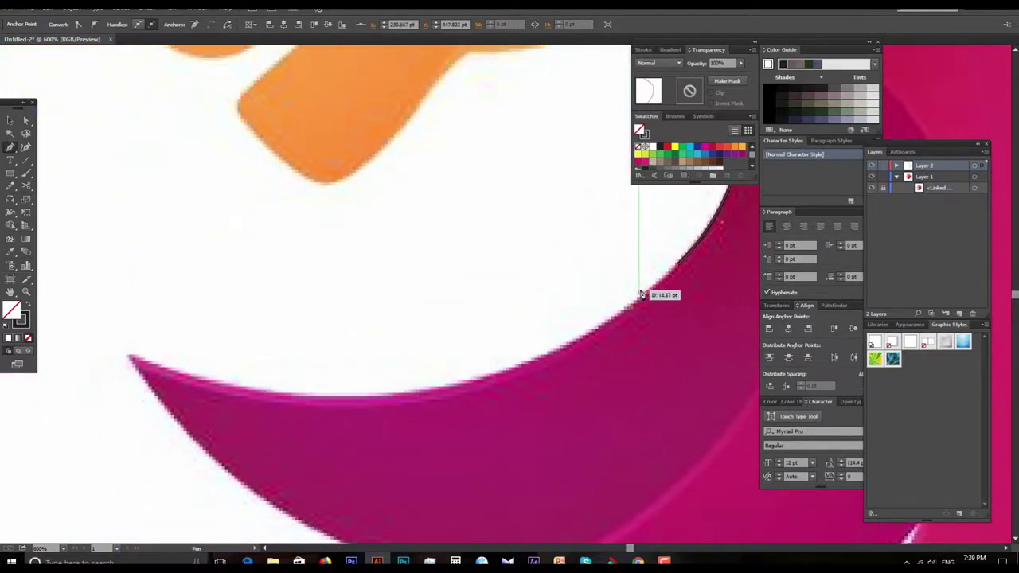
{"action": "left_click", "coordinate": [539, 358], "text": "ctrl"}
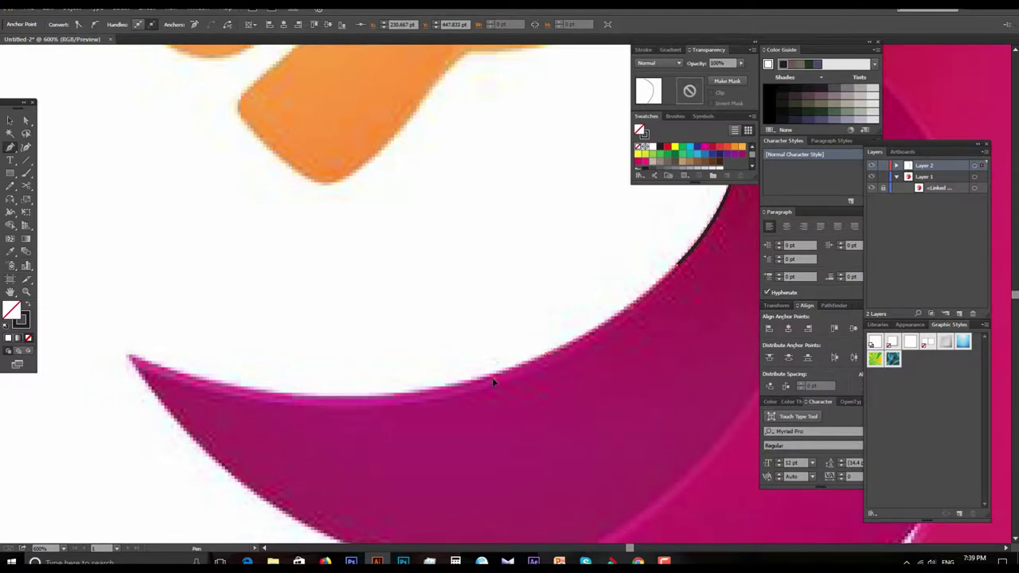
{"action": "left_click_drag", "start_coordinate": [492, 387], "coordinate": [657, 348]}
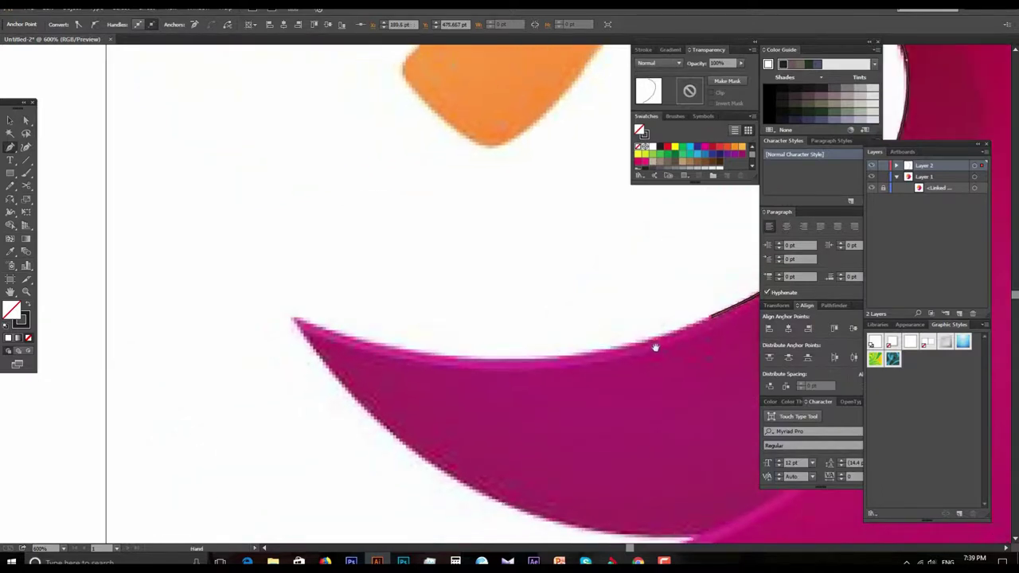
Extend the path to the mane piece's tip, undoing an unwanted S-shaped bend.
{"action": "left_click", "coordinate": [531, 361], "text": "ctrl"}
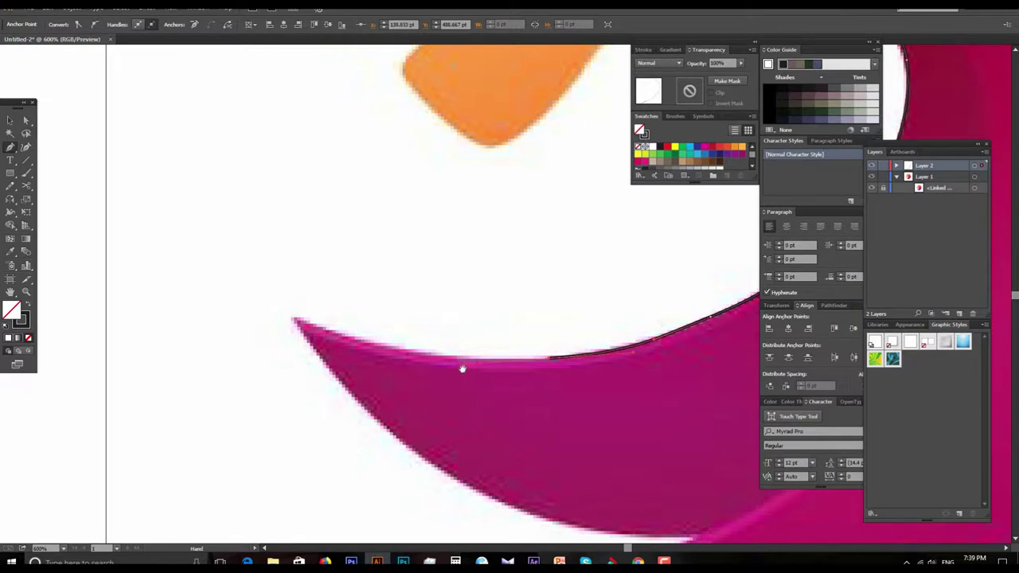
{"action": "left_click_drag", "start_coordinate": [462, 367], "coordinate": [555, 375]}
{"action": "left_click_drag", "start_coordinate": [387, 332], "coordinate": [340, 311]}
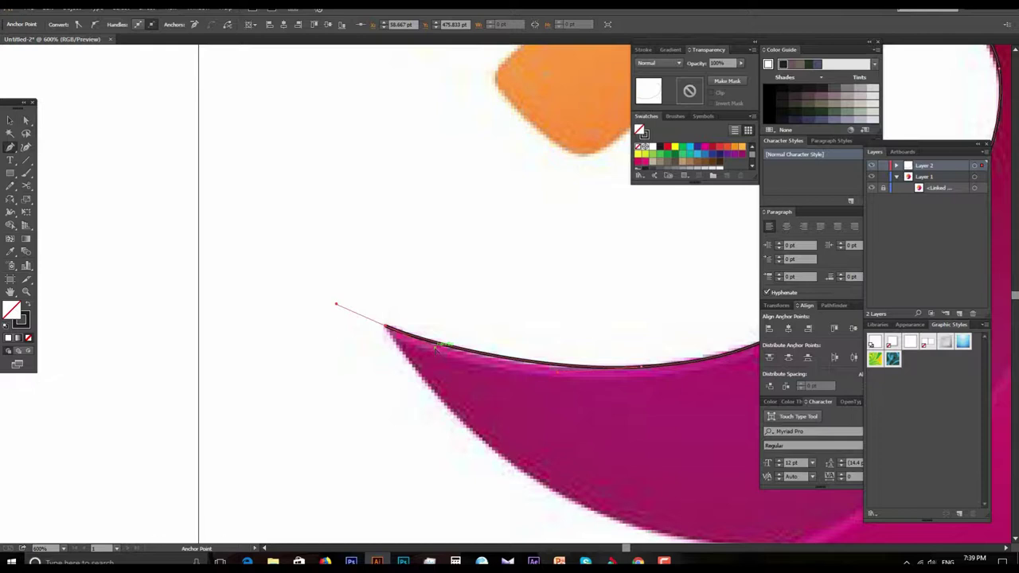
{"action": "left_click", "coordinate": [491, 368]}
{"action": "left_click", "coordinate": [500, 360]}
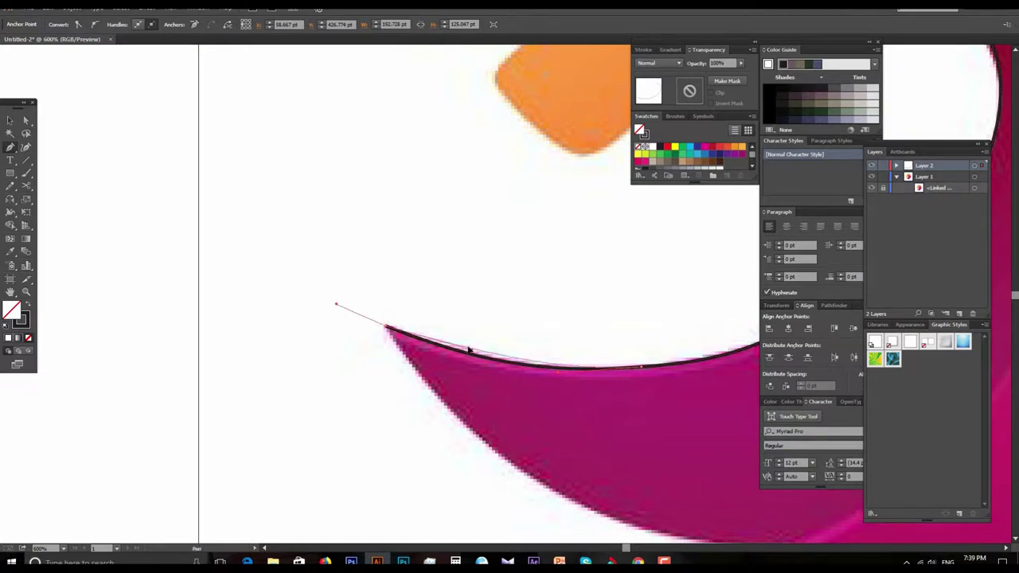
{"action": "left_click_drag", "start_coordinate": [500, 355], "coordinate": [539, 303]}
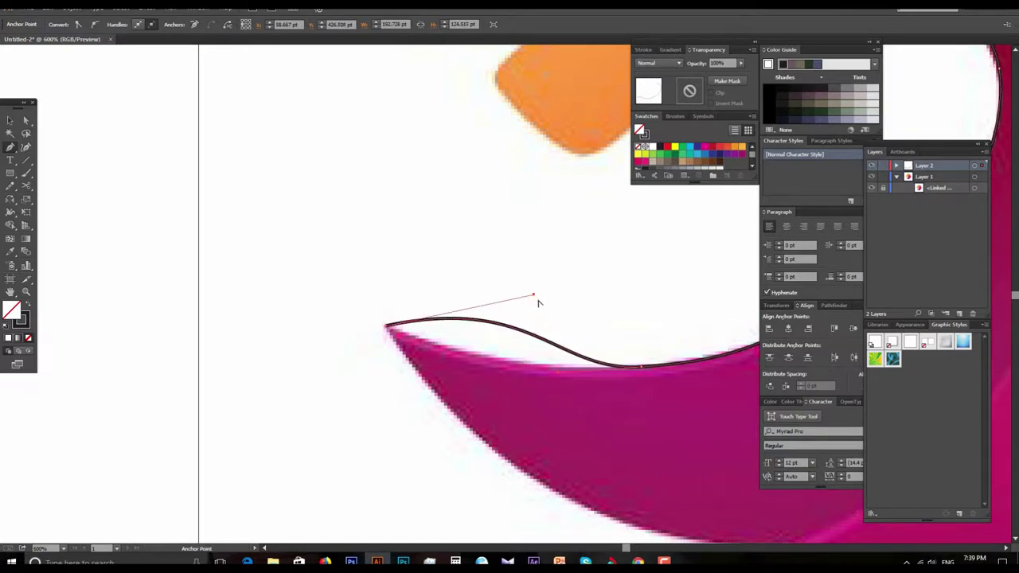
{"action": "key", "text": "ctrl+z"}
{"action": "key", "text": "ctrl+z"}
Draw curved segments back along the mane piece's pink underside.
{"action": "left_click_drag", "start_coordinate": [641, 403], "coordinate": [444, 325]}
{"action": "left_click_drag", "start_coordinate": [266, 225], "coordinate": [509, 363]}
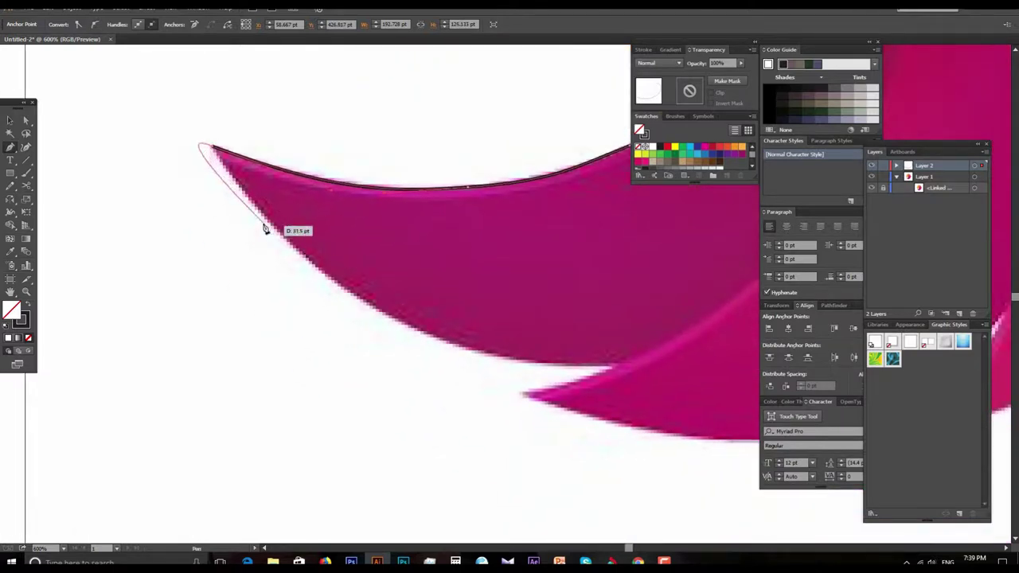
{"action": "left_click_drag", "start_coordinate": [510, 363], "coordinate": [625, 367]}
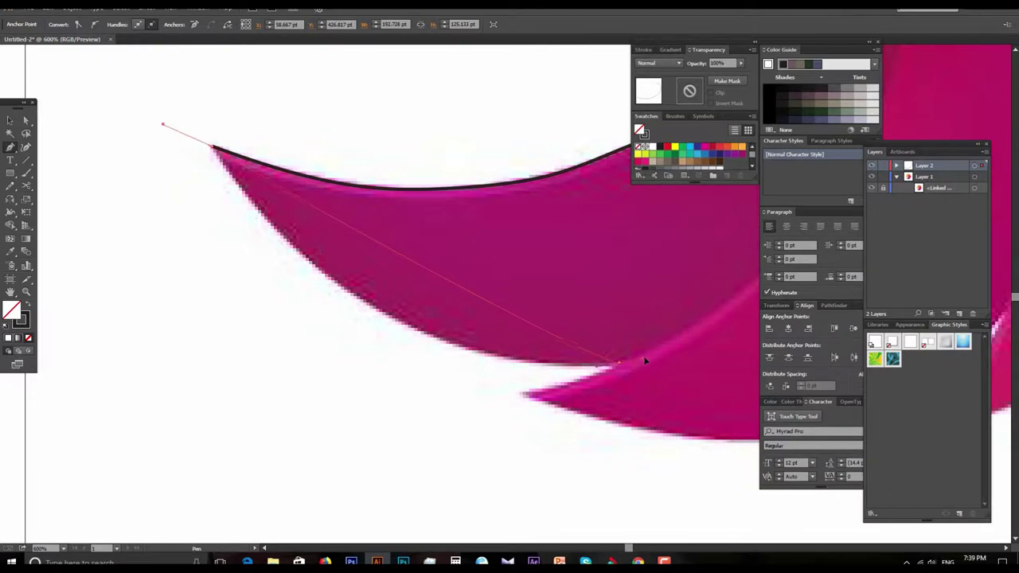
{"action": "left_click", "coordinate": [617, 363]}
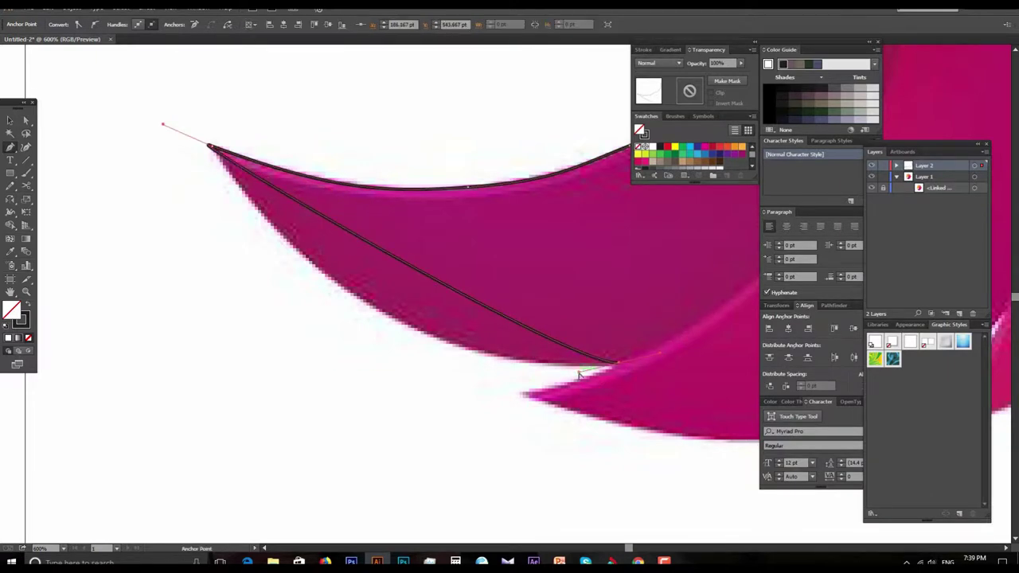
{"action": "left_click_drag", "start_coordinate": [617, 363], "coordinate": [376, 396]}
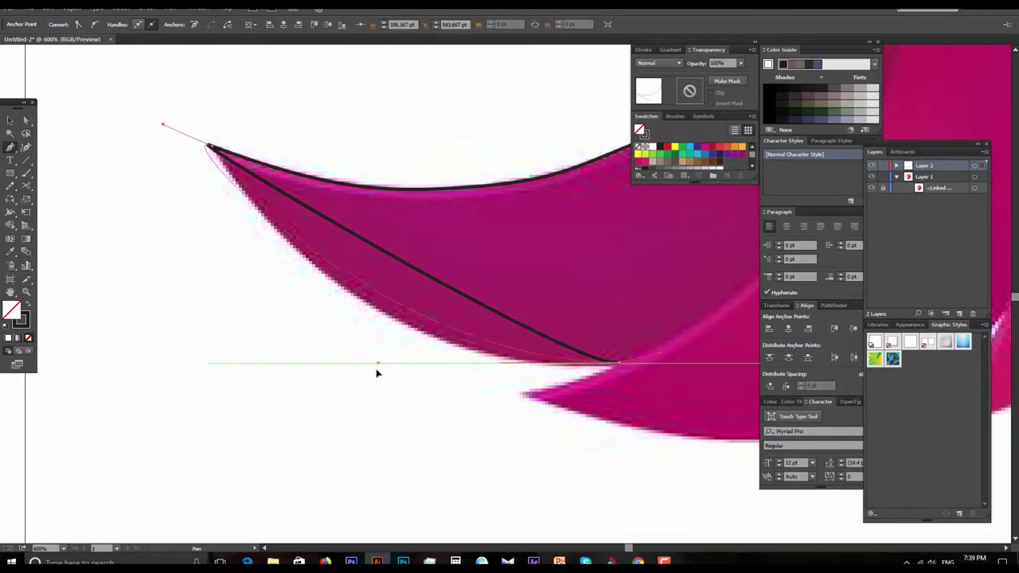
{"action": "left_click_drag", "start_coordinate": [376, 396], "coordinate": [374, 396]}
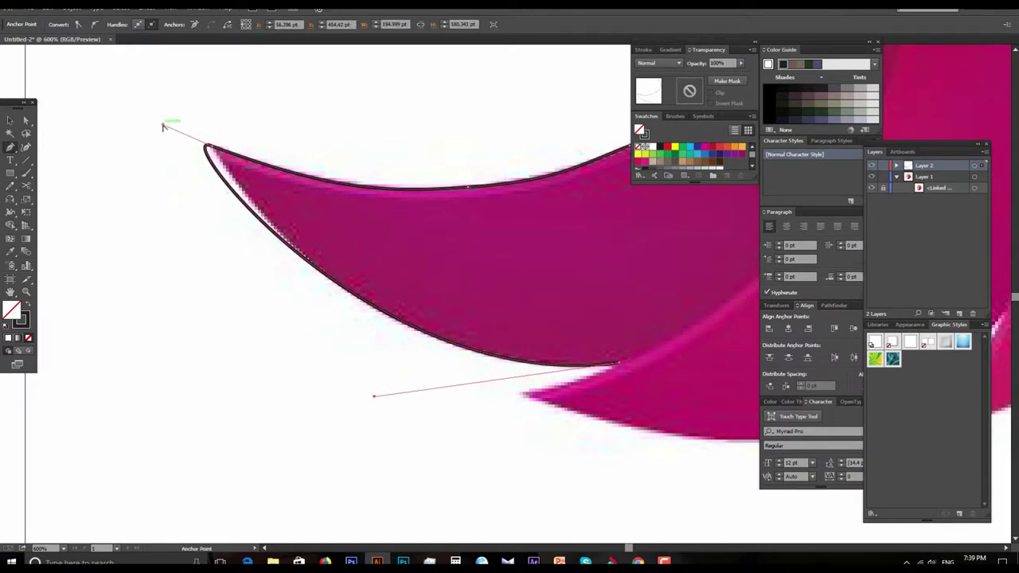
Trace the inner mane crescent's lower and inner edges with curved Pen anchors.
{"action": "mouse_move", "coordinate": [163, 127]}
{"action": "left_mouse_down"}
{"action": "mouse_move", "coordinate": [238, 191]}
{"action": "mouse_move", "coordinate": [412, 382]}
{"action": "mouse_move", "coordinate": [377, 387]}
{"action": "left_mouse_up"}
{"action": "key", "text": "ctrl+minus"}
{"action": "mouse_move", "coordinate": [558, 337]}
{"action": "left_mouse_down"}
{"action": "mouse_move", "coordinate": [597, 293]}
{"action": "mouse_move", "coordinate": [542, 401]}
{"action": "left_mouse_up"}
{"action": "left_click_drag", "start_coordinate": [526, 341], "coordinate": [526, 353]}
{"action": "left_click_drag", "start_coordinate": [505, 292], "coordinate": [505, 337]}
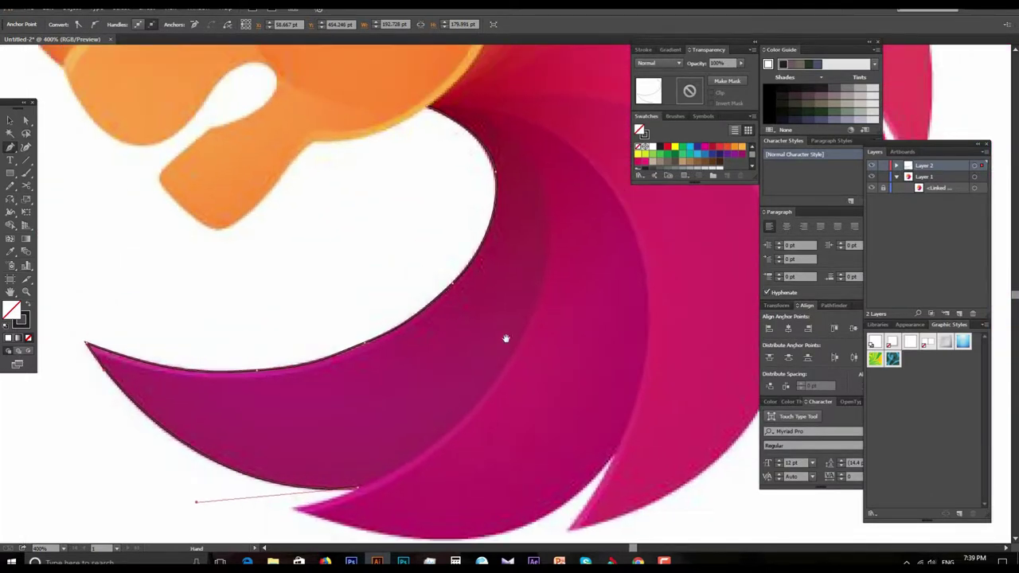
{"action": "left_click_drag", "start_coordinate": [453, 428], "coordinate": [489, 399]}
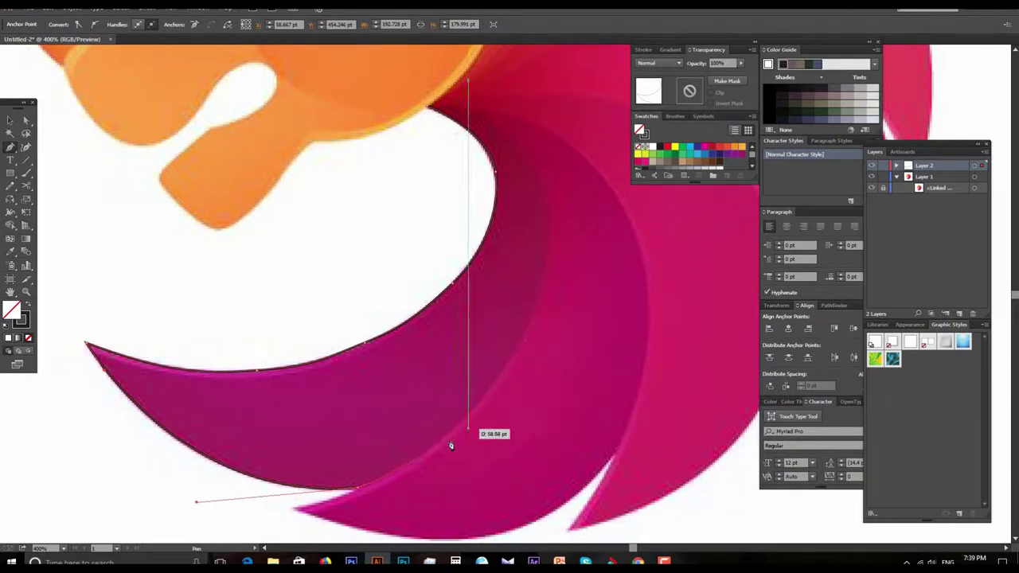
{"action": "mouse_move", "coordinate": [489, 399]}
{"action": "left_mouse_down"}
{"action": "mouse_move", "coordinate": [548, 253]}
{"action": "mouse_move", "coordinate": [549, 276]}
{"action": "left_mouse_up"}
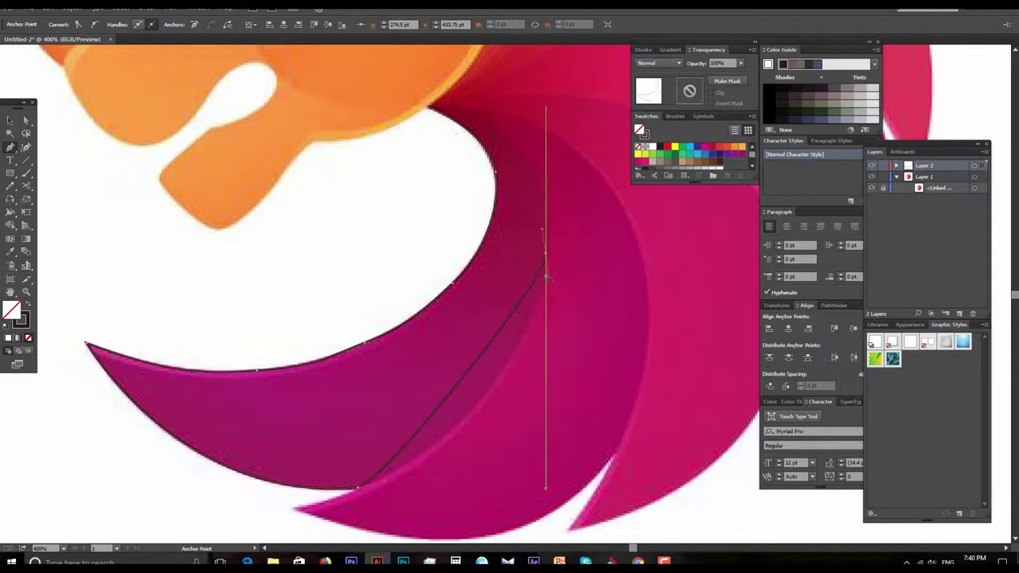
{"action": "left_click_drag", "start_coordinate": [548, 282], "coordinate": [549, 283]}
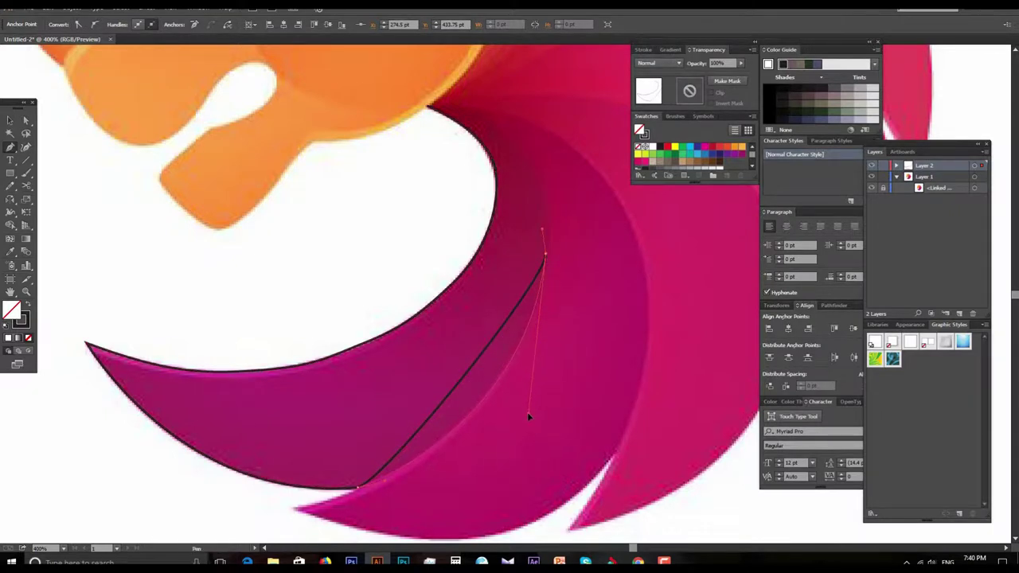
Curve the outline up to the crescent's top corner and close it on the starting anchor.
{"action": "scroll", "coordinate": [551, 337], "scroll_direction": "up", "scroll_amount": 1}
{"action": "scroll", "coordinate": [552, 310], "scroll_direction": "up", "scroll_amount": 1}
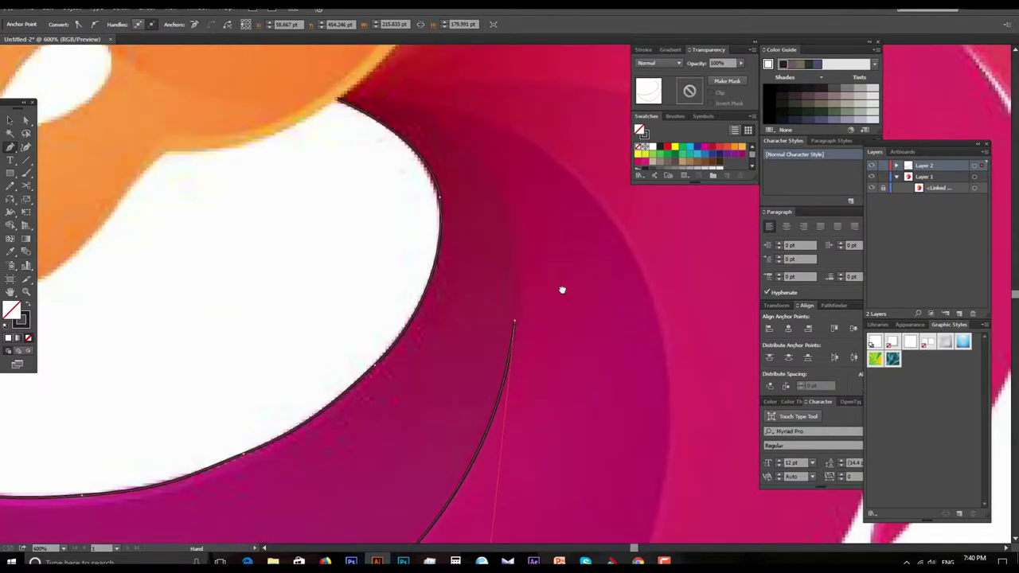
{"action": "left_click_drag", "start_coordinate": [413, 169], "coordinate": [437, 224]}
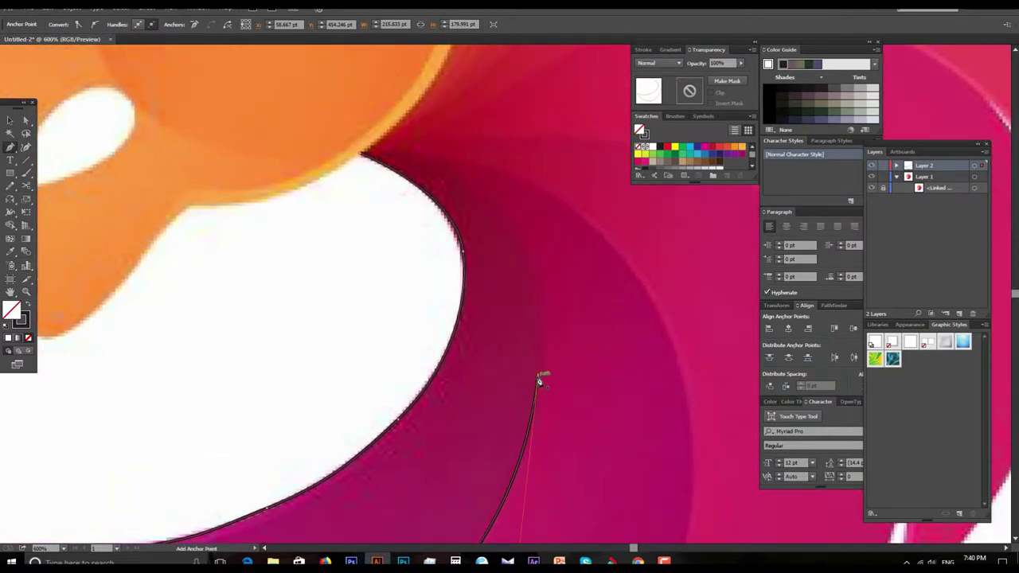
{"action": "left_click_drag", "start_coordinate": [552, 393], "coordinate": [560, 317]}
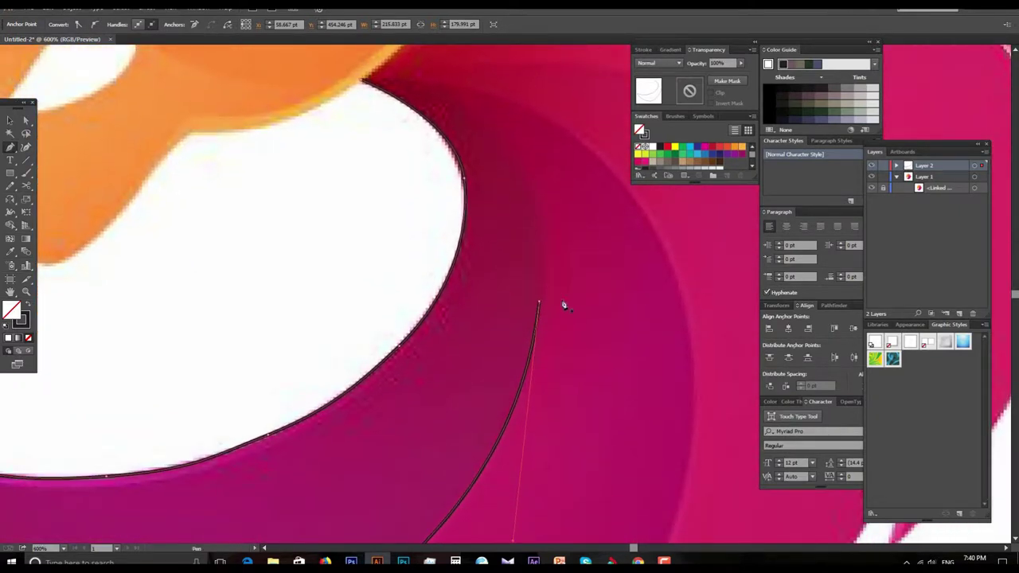
{"action": "mouse_move", "coordinate": [546, 230]}
{"action": "left_mouse_down"}
{"action": "mouse_move", "coordinate": [559, 342]}
{"action": "mouse_move", "coordinate": [578, 244]}
{"action": "mouse_move", "coordinate": [570, 313]}
{"action": "mouse_move", "coordinate": [590, 389]}
{"action": "left_mouse_up"}
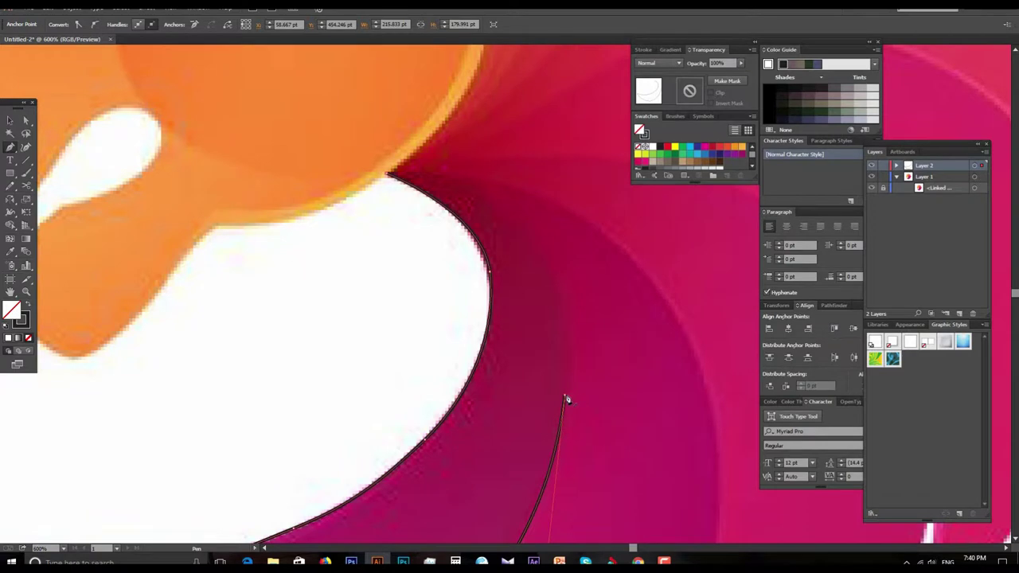
{"action": "left_click_drag", "start_coordinate": [590, 325], "coordinate": [586, 398]}
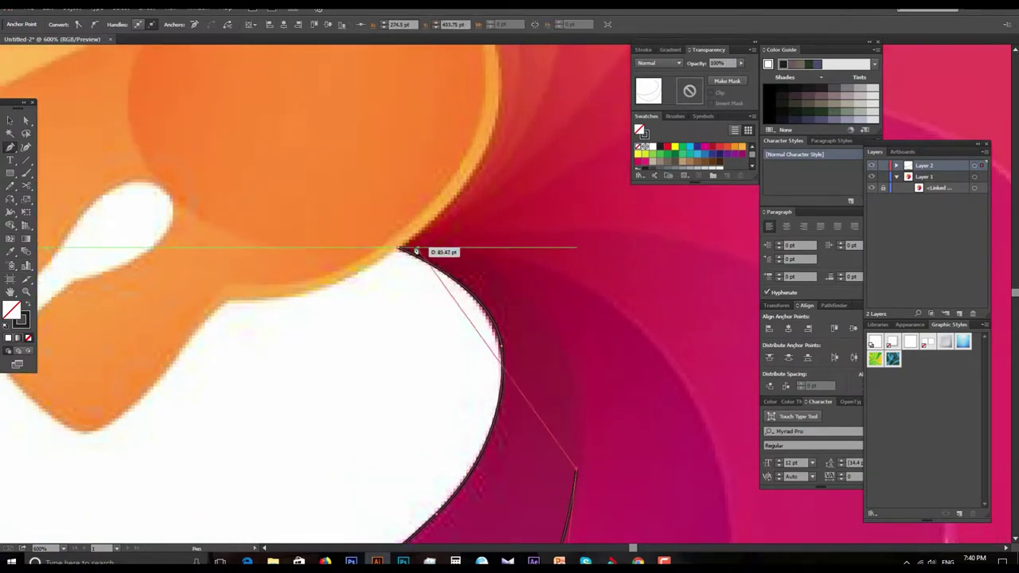
{"action": "left_click_drag", "start_coordinate": [400, 251], "coordinate": [179, 237]}
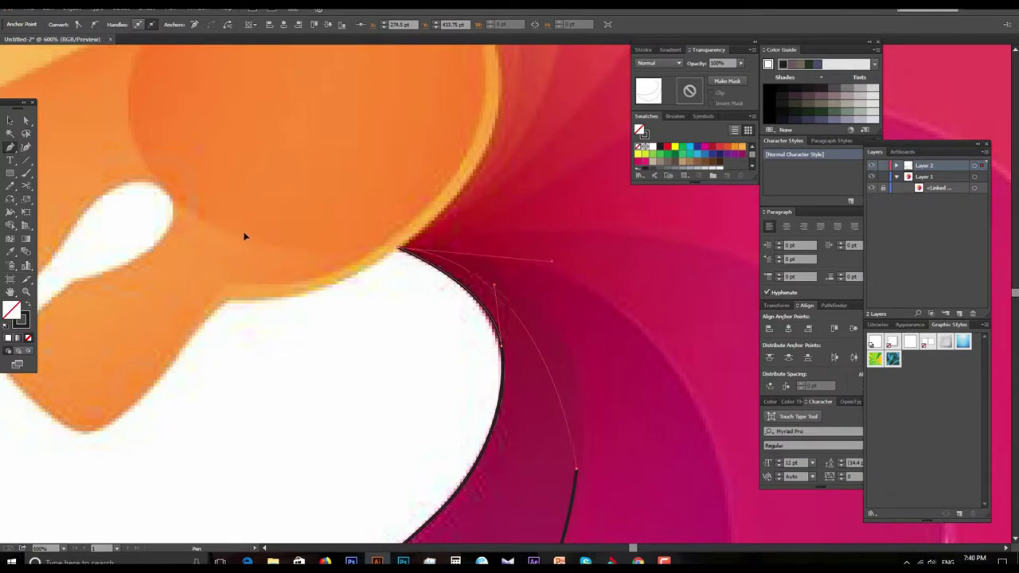
{"action": "left_click_drag", "start_coordinate": [179, 236], "coordinate": [172, 237]}
{"action": "scroll", "coordinate": [606, 351], "scroll_direction": "down", "scroll_amount": 2}
{"action": "scroll", "coordinate": [552, 352], "scroll_direction": "down", "scroll_amount": 1}
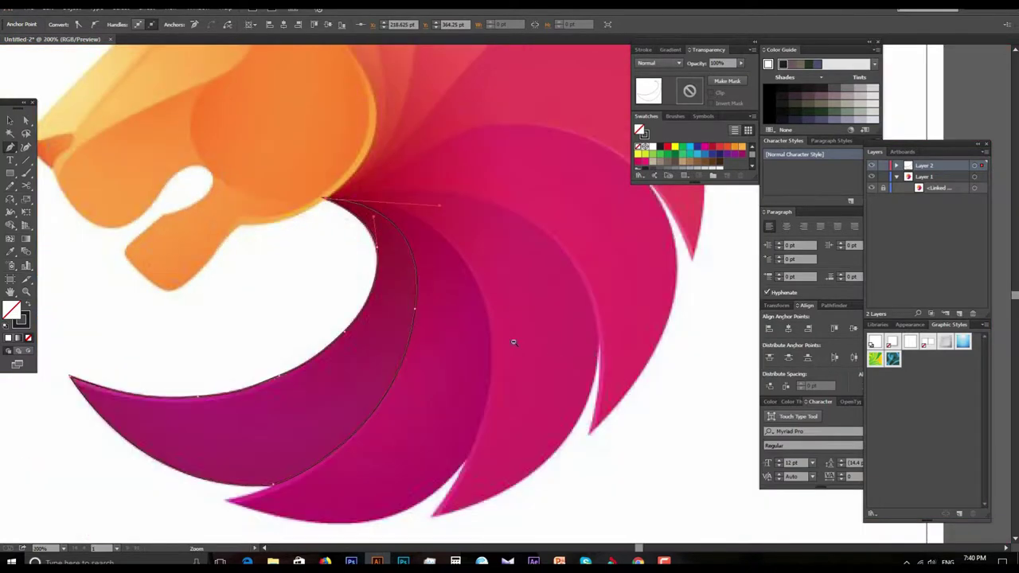
{"action": "scroll", "coordinate": [439, 303], "scroll_direction": "down", "scroll_amount": 1}
{"action": "scroll", "coordinate": [456, 346], "scroll_direction": "down", "scroll_amount": 1}
{"action": "scroll", "coordinate": [456, 346], "scroll_direction": "up", "scroll_amount": 1}
{"action": "scroll", "coordinate": [342, 181], "scroll_direction": "down", "scroll_amount": 1}
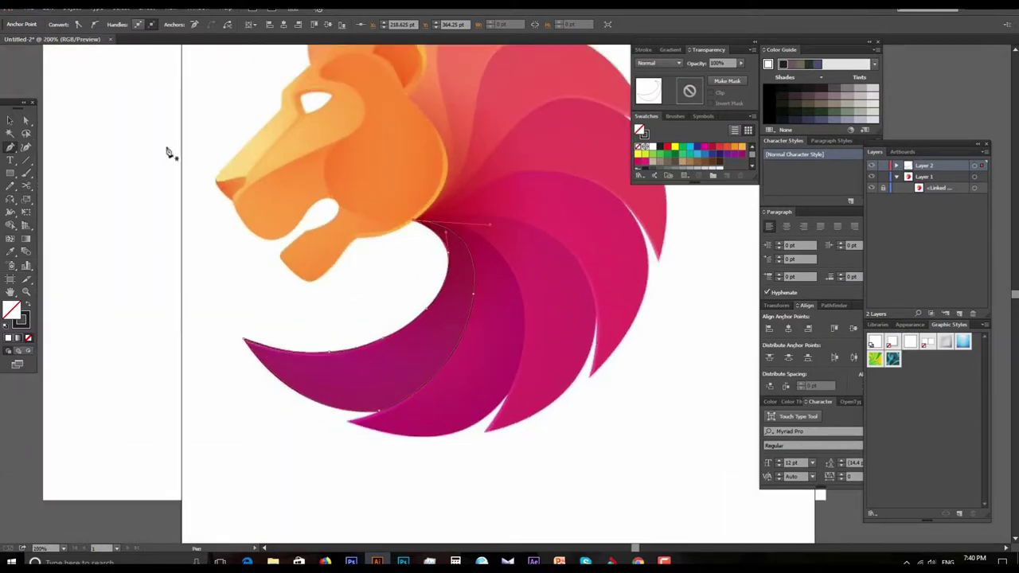
{"action": "left_click", "coordinate": [9, 119]}
Toggle the reference image's visibility repeatedly to check the traced outline.
{"action": "scroll", "coordinate": [501, 323], "scroll_direction": "up", "scroll_amount": 1}
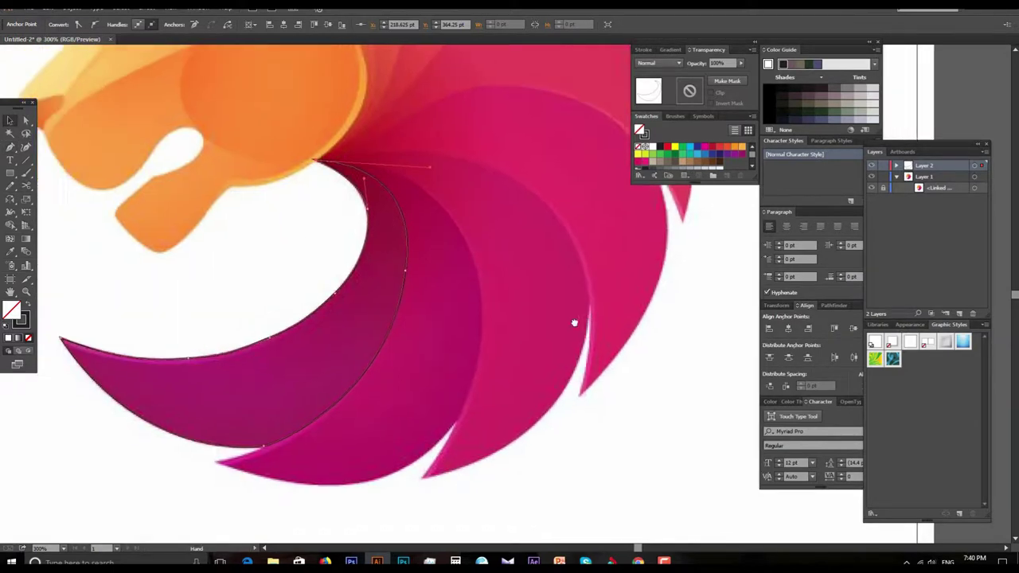
{"action": "left_click", "coordinate": [871, 189]}
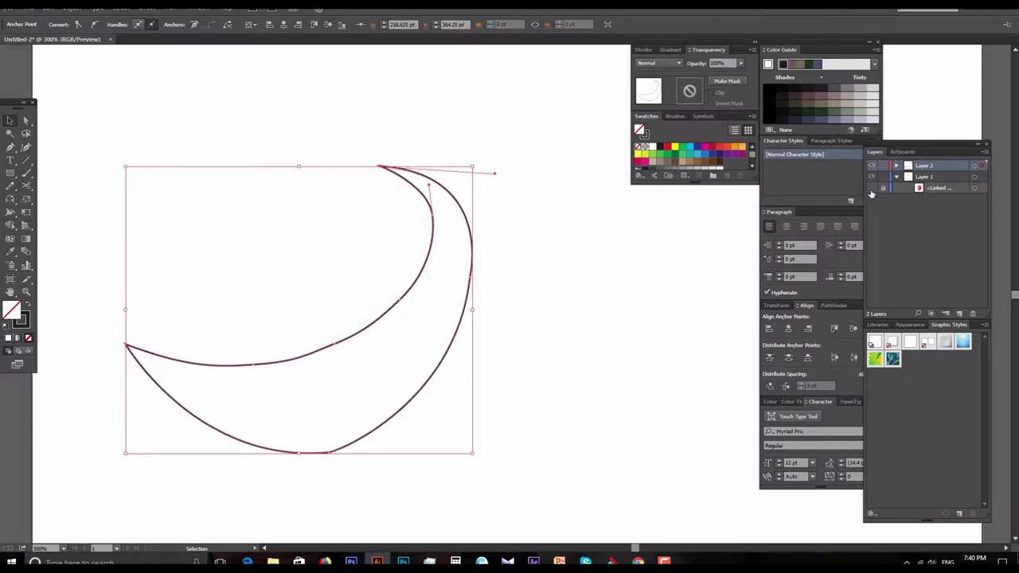
{"action": "left_click", "coordinate": [871, 189]}
{"action": "left_click", "coordinate": [871, 191]}
{"action": "left_click", "coordinate": [871, 190]}
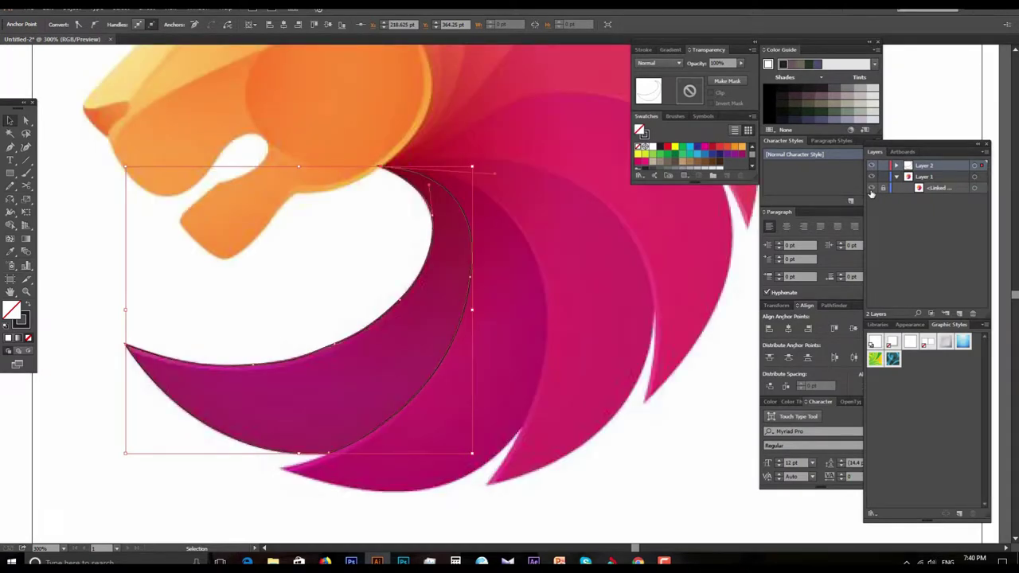
{"action": "left_click", "coordinate": [871, 190]}
{"action": "left_click", "coordinate": [871, 190]}
Zoom in on the crescent's top corner and select the traced outline.
{"action": "left_click", "coordinate": [529, 351]}
{"action": "key", "text": "z"}
{"action": "left_click", "coordinate": [517, 320], "text": "alt"}
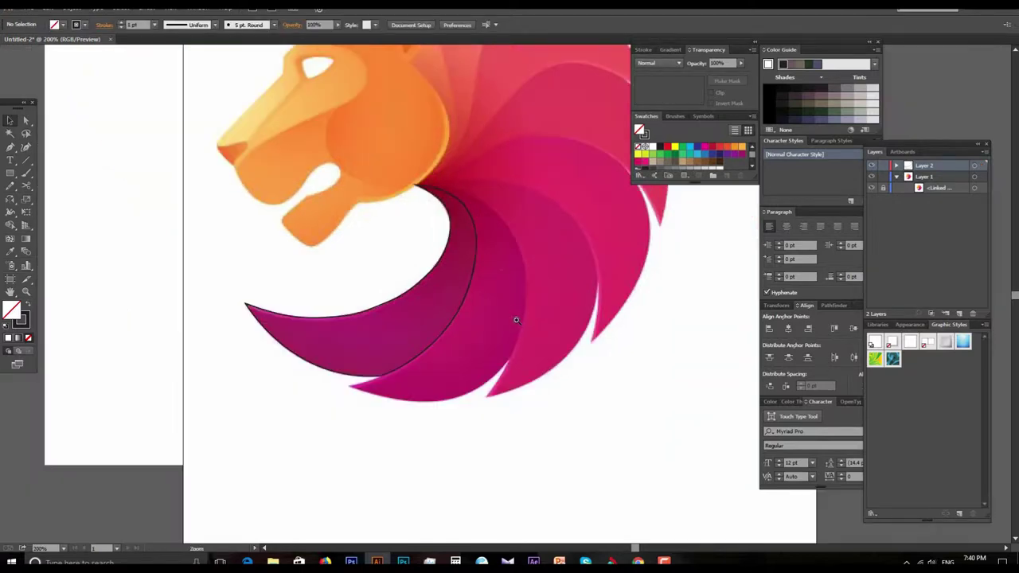
{"action": "left_click", "coordinate": [455, 216]}
{"action": "left_click", "coordinate": [428, 192]}
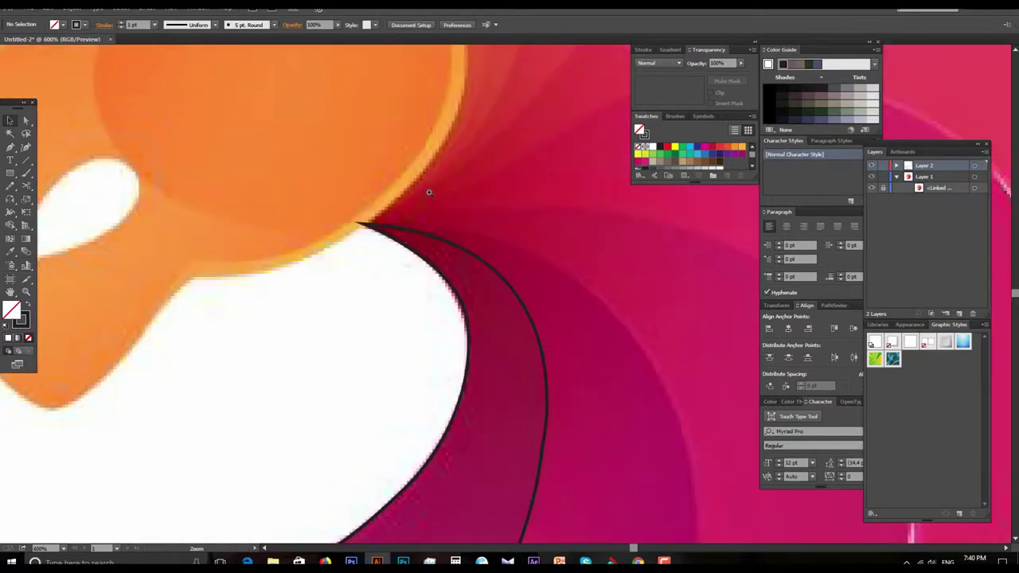
{"action": "left_click", "coordinate": [414, 229]}
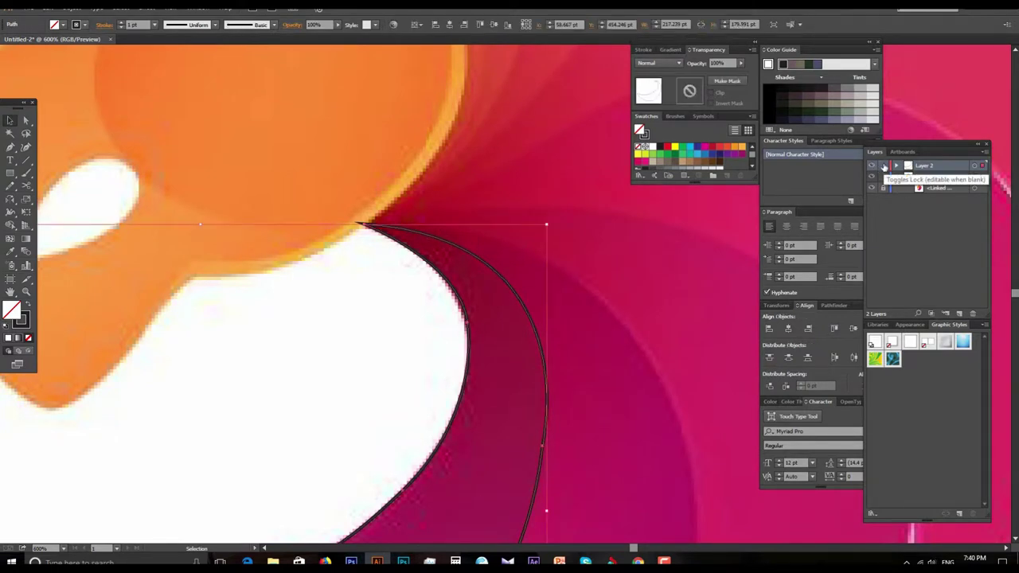
Lock Layer 2 and create a new Layer 3 above it.
{"action": "left_click", "coordinate": [884, 165]}
{"action": "left_click", "coordinate": [959, 315]}
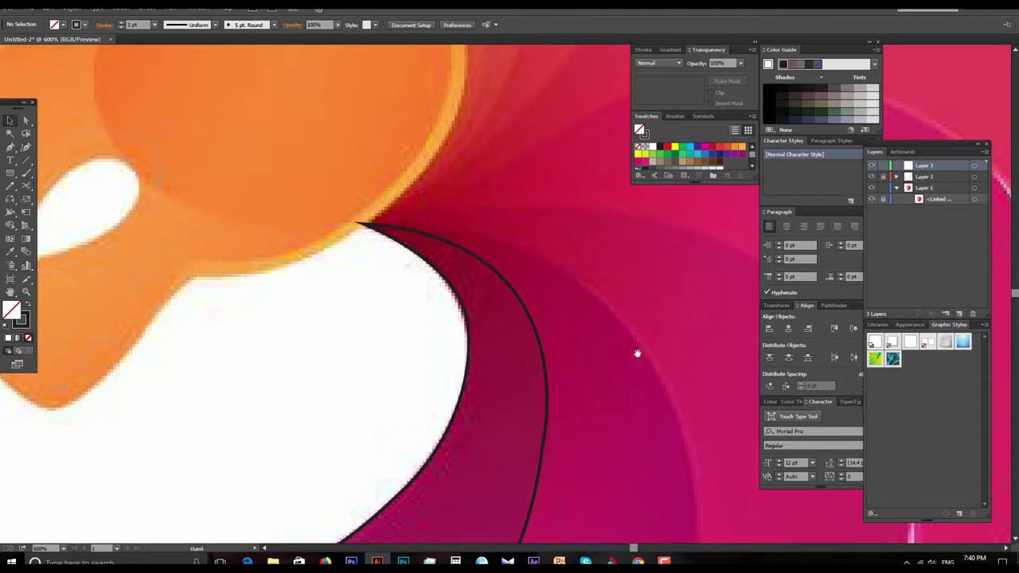
{"action": "key", "text": "ctrl+minus"}
{"action": "key", "text": "ctrl+minus"}
{"action": "left_click_drag", "start_coordinate": [482, 375], "coordinate": [468, 371]}
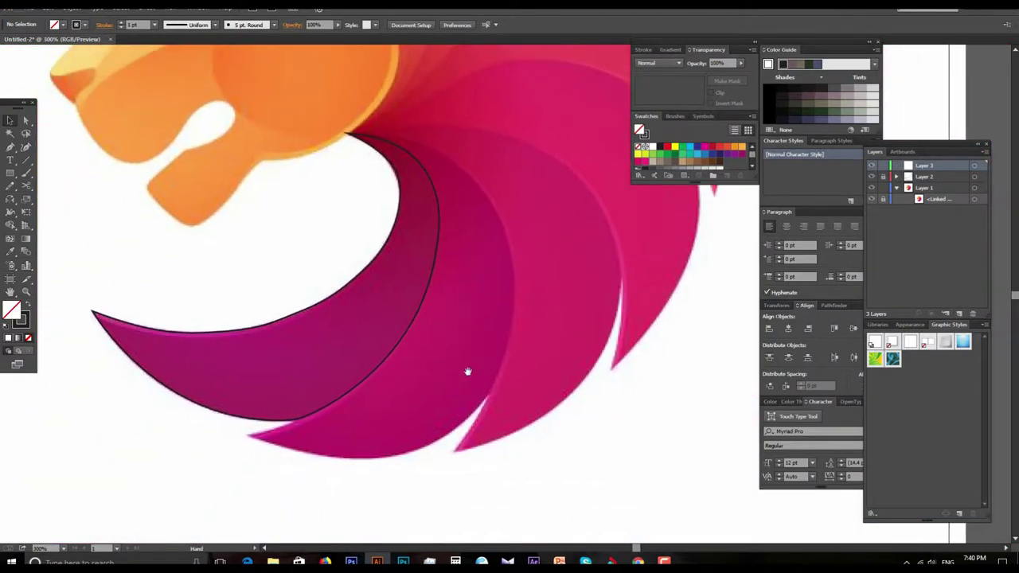
Start a Pen path at the second crescent's tip, curving along its lower edge.
{"action": "key", "text": "ctrl+plus"}
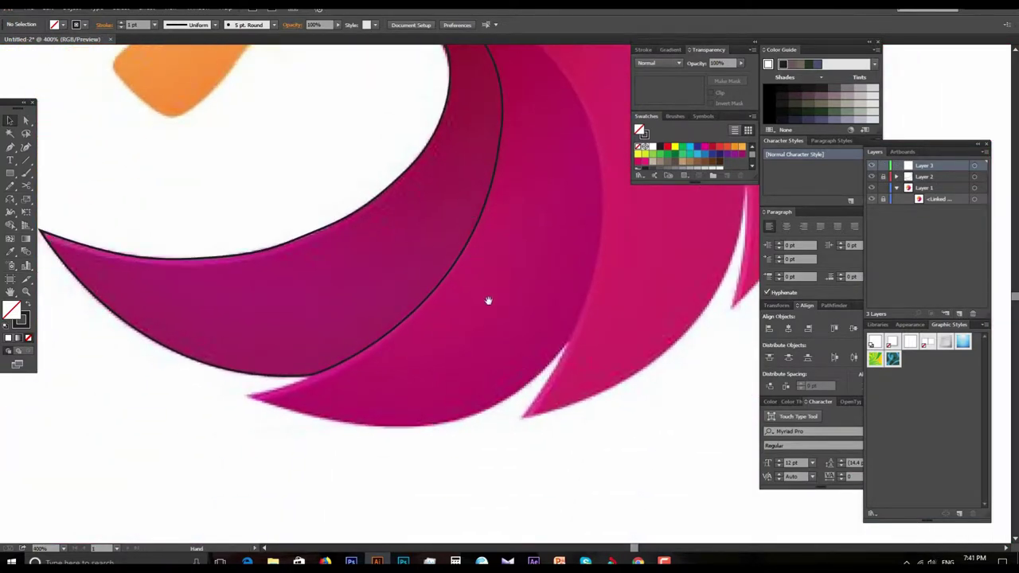
{"action": "left_click", "coordinate": [10, 148]}
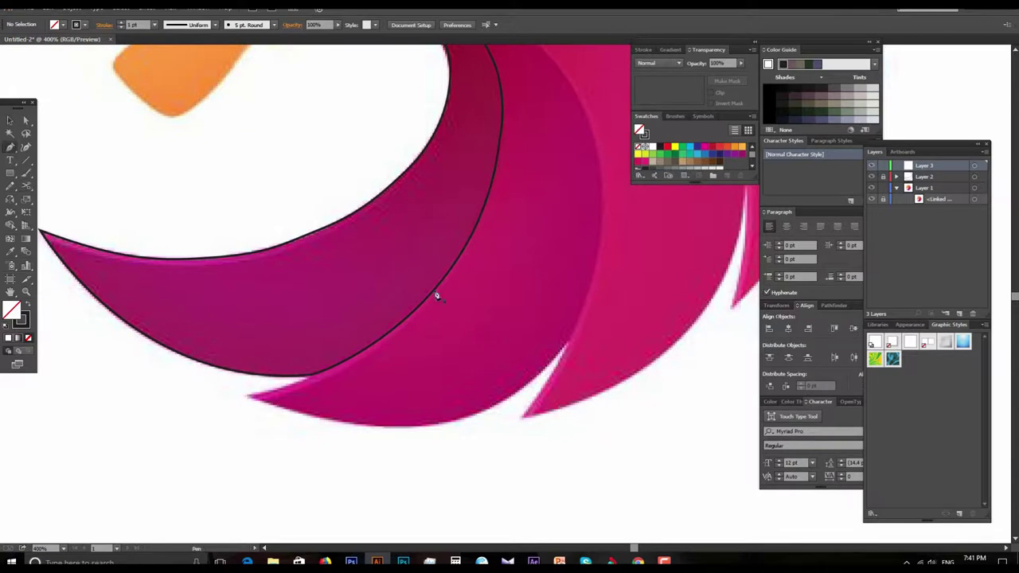
{"action": "left_click", "coordinate": [571, 342]}
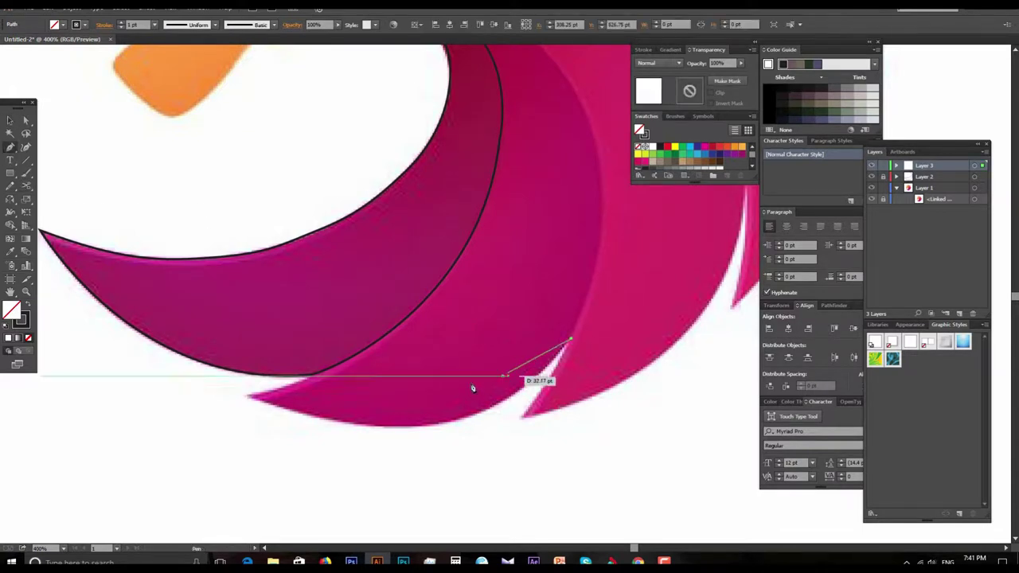
{"action": "left_click_drag", "start_coordinate": [248, 401], "coordinate": [175, 367]}
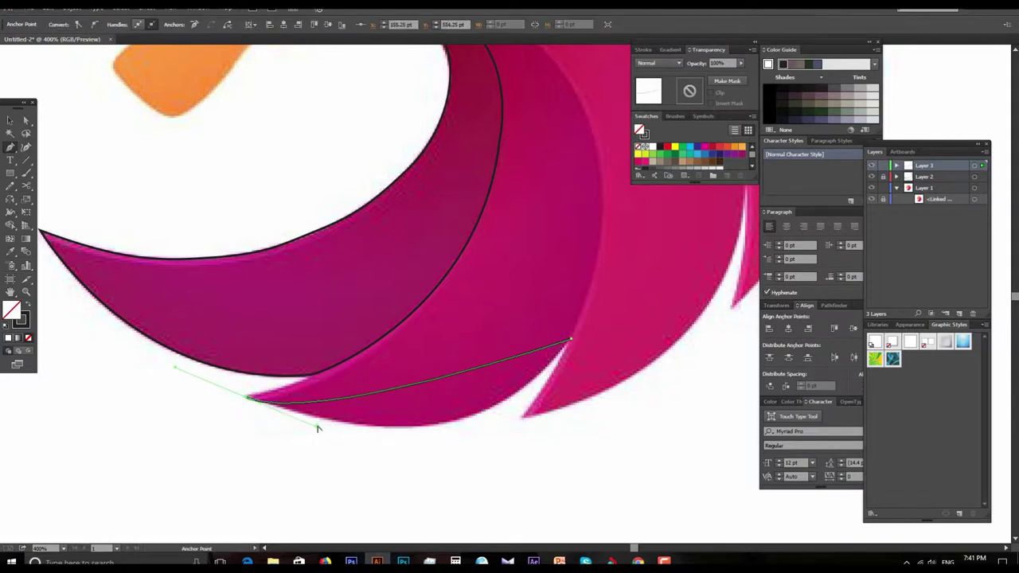
{"action": "left_click_drag", "start_coordinate": [317, 428], "coordinate": [489, 485]}
{"action": "key", "text": "ctrl+minus"}
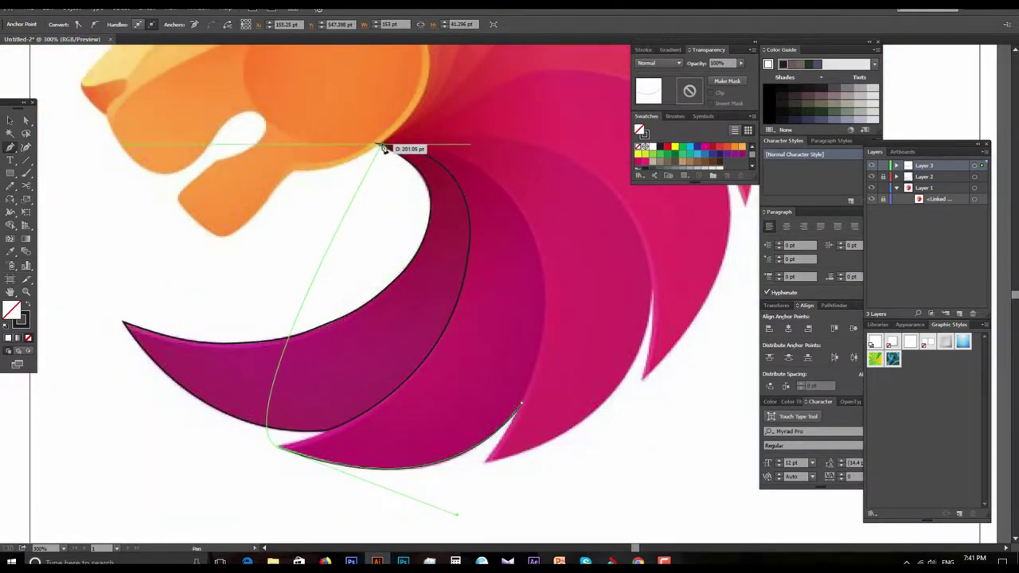
Undo a misplaced top segment and add a smoothed curved anchor along the crescent's edge.
{"action": "left_click_drag", "start_coordinate": [381, 148], "coordinate": [413, 153]}
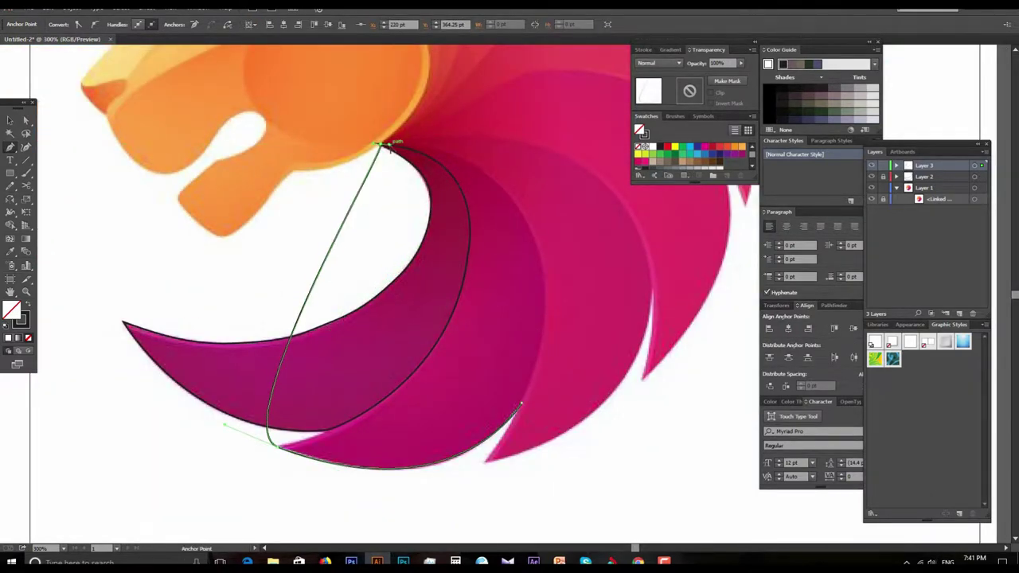
{"action": "key", "text": "ctrl"}
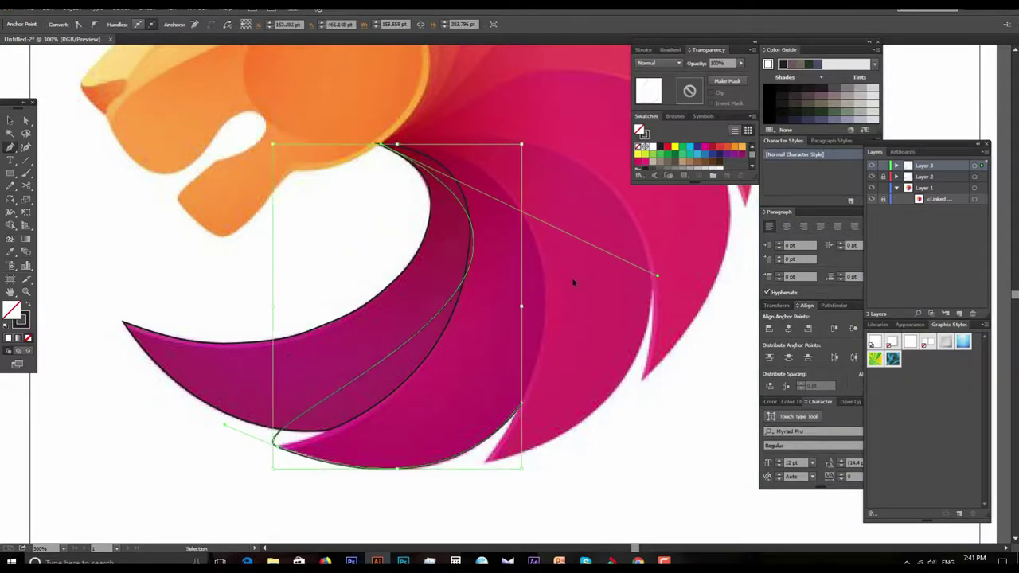
{"action": "key", "text": "ctrl+z"}
{"action": "key", "text": "ctrl+plus"}
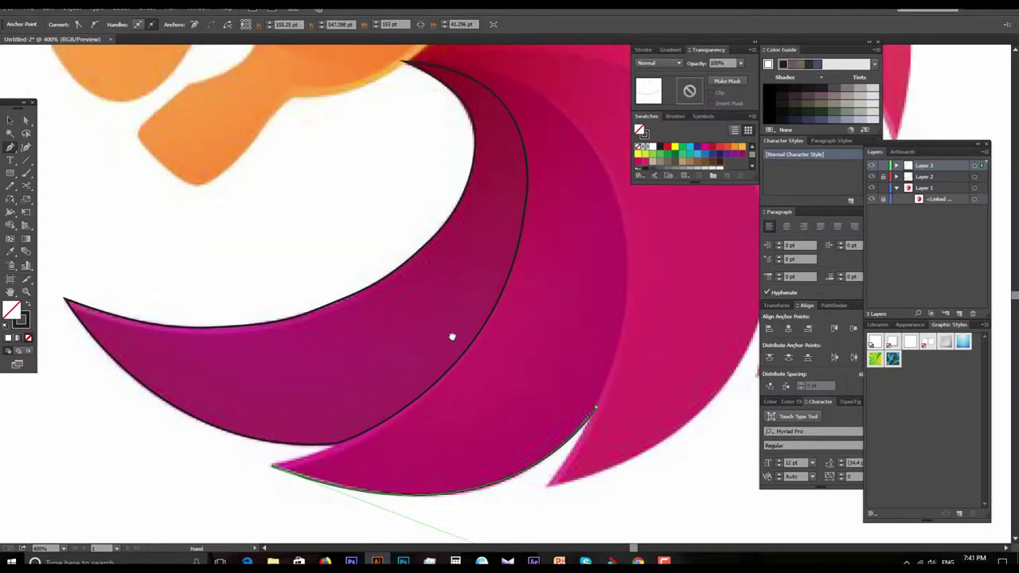
{"action": "scroll", "coordinate": [450, 335], "scroll_direction": "down", "scroll_amount": 2}
{"action": "mouse_move", "coordinate": [450, 291]}
{"action": "left_mouse_down"}
{"action": "mouse_move", "coordinate": [446, 309]}
{"action": "mouse_move", "coordinate": [394, 359]}
{"action": "left_mouse_up"}
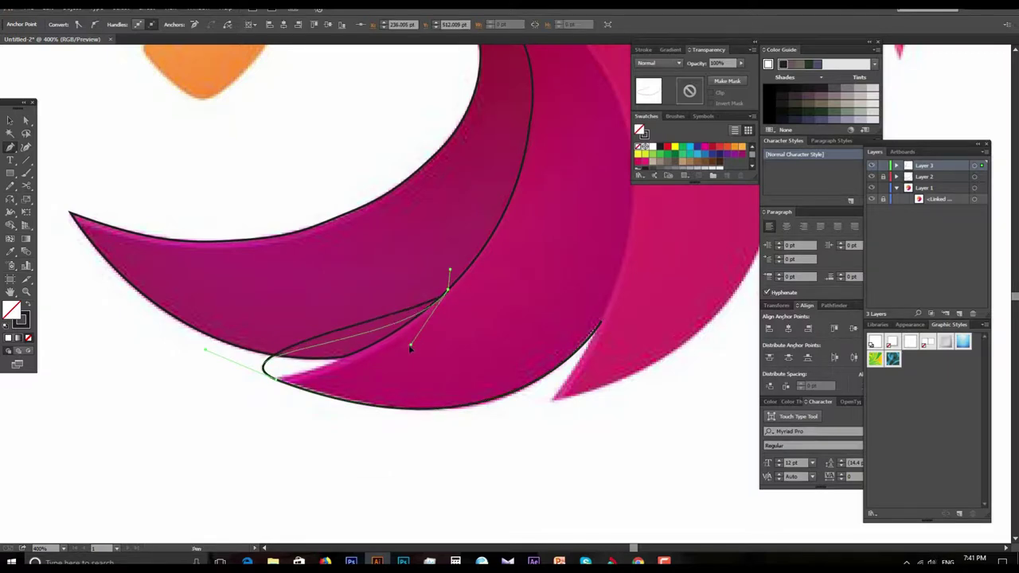
{"action": "left_click_drag", "start_coordinate": [206, 351], "coordinate": [514, 470]}
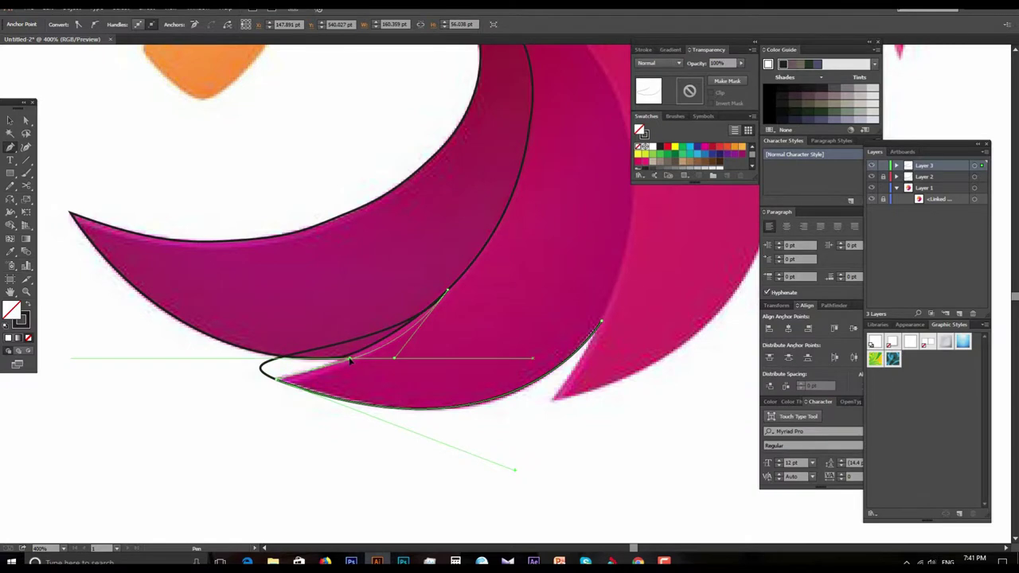
{"action": "left_click", "coordinate": [349, 355]}
{"action": "left_click_drag", "start_coordinate": [394, 358], "coordinate": [384, 349]}
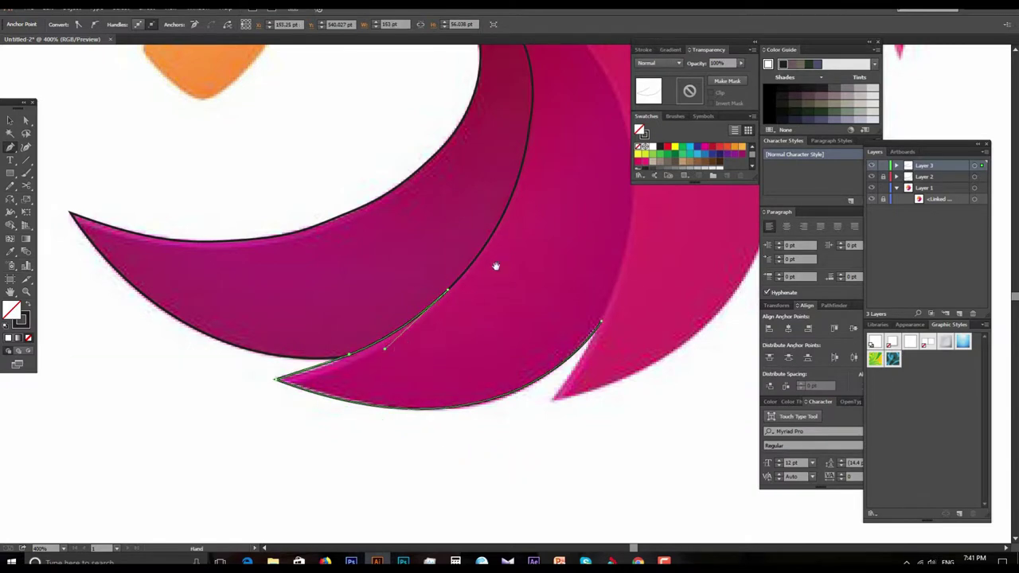
Add an anchor near the top, reshape the lower curve, close the path and adjust the top handle.
{"action": "left_click_drag", "start_coordinate": [495, 266], "coordinate": [433, 426]}
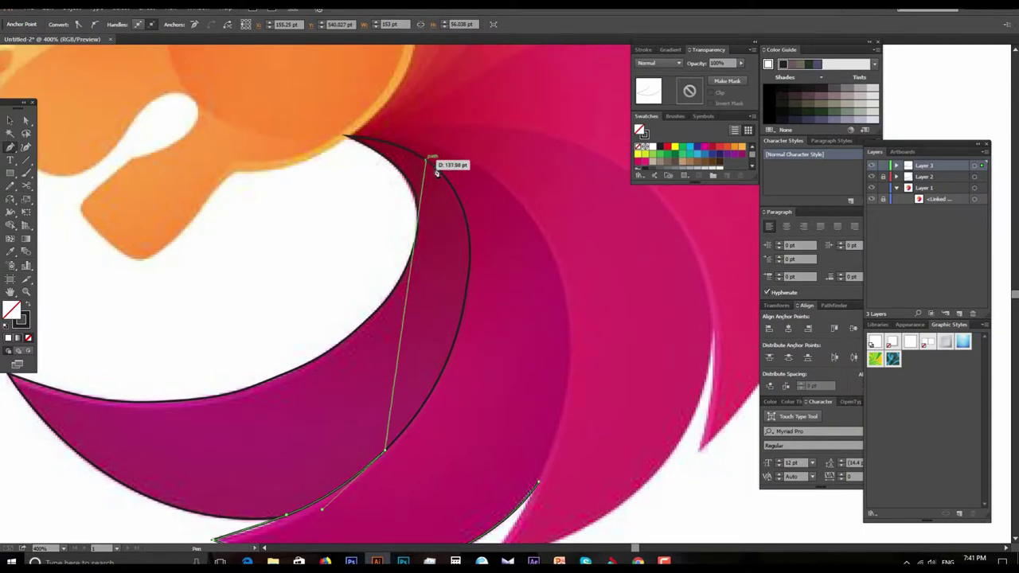
{"action": "left_click_drag", "start_coordinate": [466, 222], "coordinate": [483, 363]}
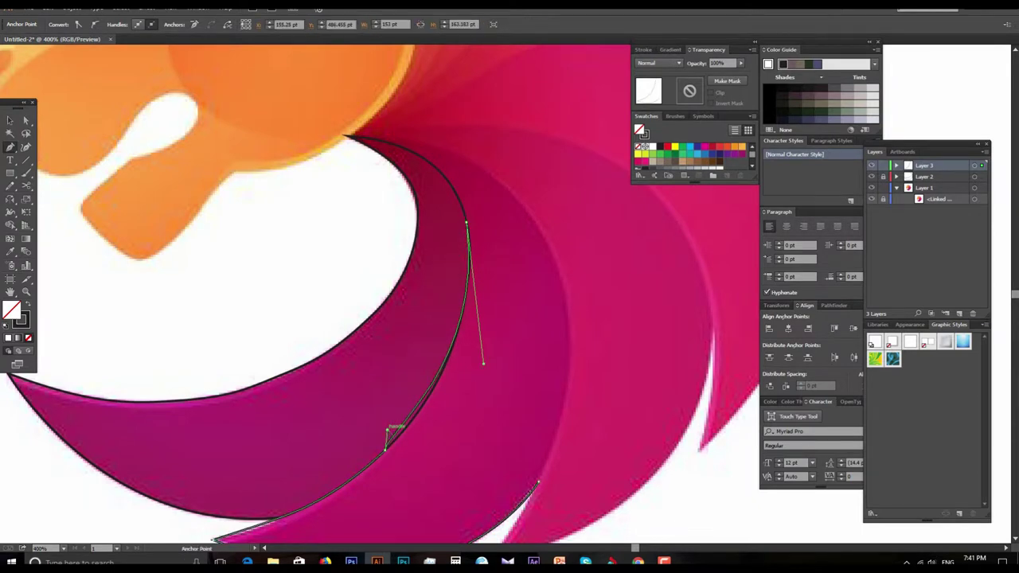
{"action": "left_click", "coordinate": [395, 431]}
{"action": "left_click_drag", "start_coordinate": [407, 426], "coordinate": [517, 372]}
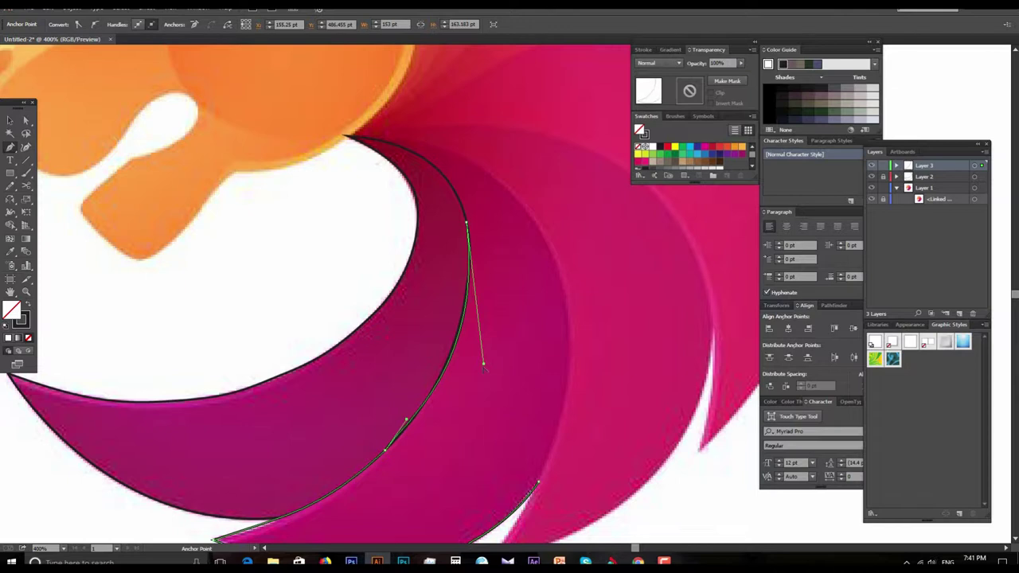
{"action": "mouse_move", "coordinate": [409, 159]}
{"action": "left_mouse_down"}
{"action": "mouse_move", "coordinate": [427, 221]}
{"action": "mouse_move", "coordinate": [376, 204]}
{"action": "left_mouse_up"}
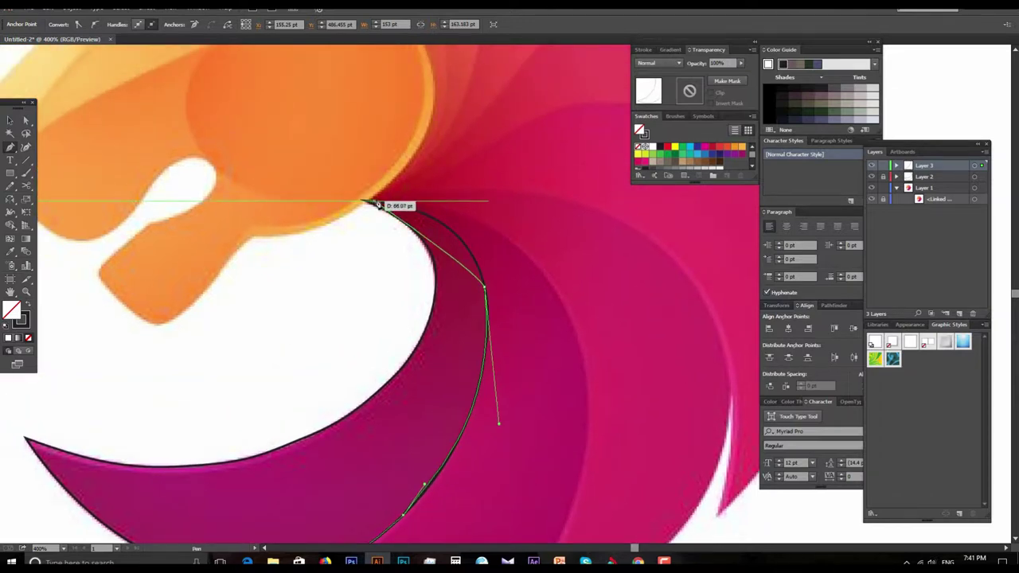
{"action": "mouse_move", "coordinate": [377, 205]}
{"action": "left_mouse_down"}
{"action": "mouse_move", "coordinate": [366, 204]}
{"action": "mouse_move", "coordinate": [474, 212]}
{"action": "left_mouse_up"}
{"action": "key", "text": "alt"}
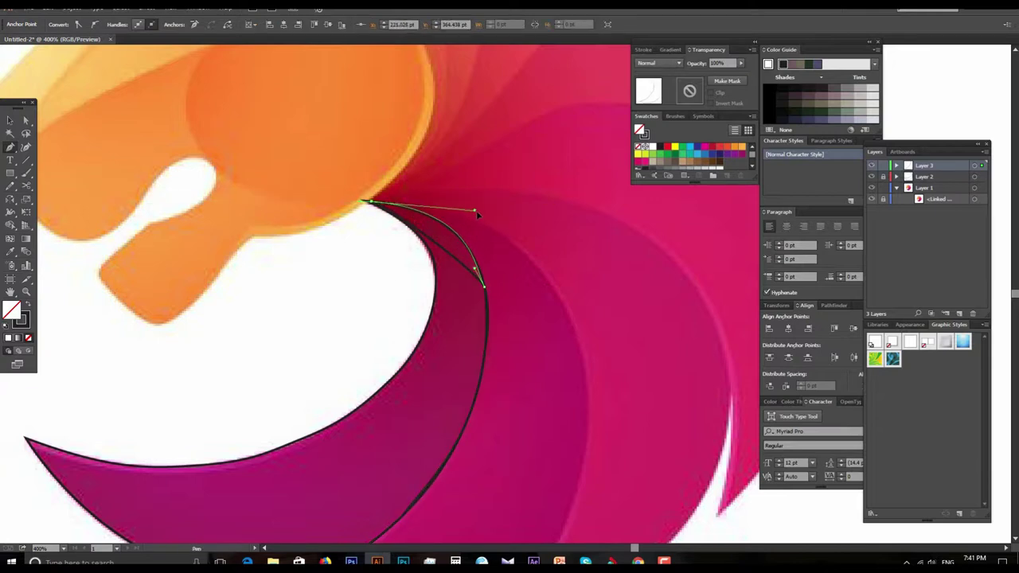
{"action": "mouse_move", "coordinate": [369, 202]}
{"action": "left_mouse_down"}
{"action": "mouse_move", "coordinate": [495, 292]}
{"action": "mouse_move", "coordinate": [452, 202]}
{"action": "left_mouse_up"}
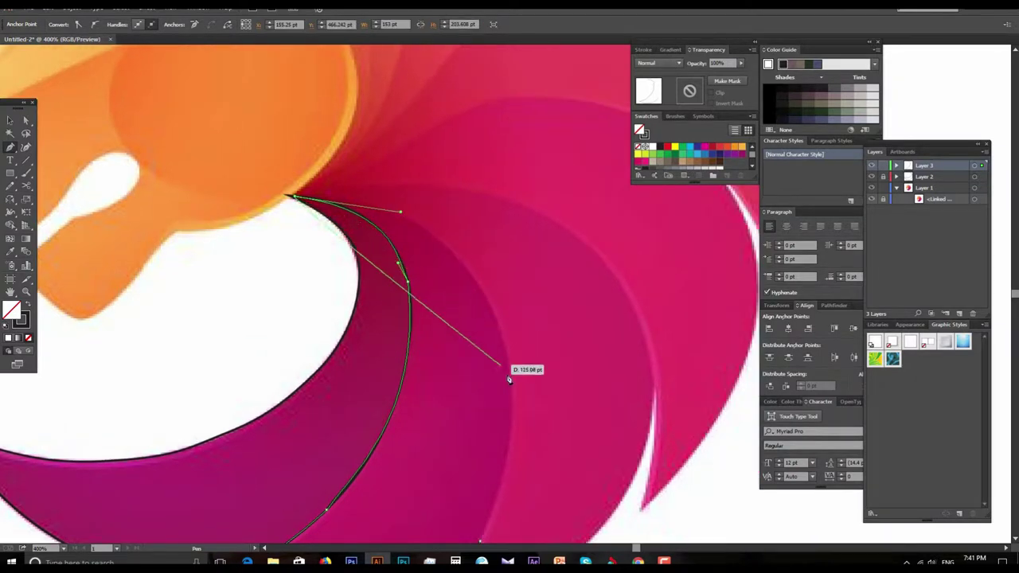
{"action": "mouse_move", "coordinate": [453, 203]}
{"action": "left_mouse_down"}
{"action": "mouse_move", "coordinate": [337, 119]}
{"action": "mouse_move", "coordinate": [341, 108]}
{"action": "left_mouse_up"}
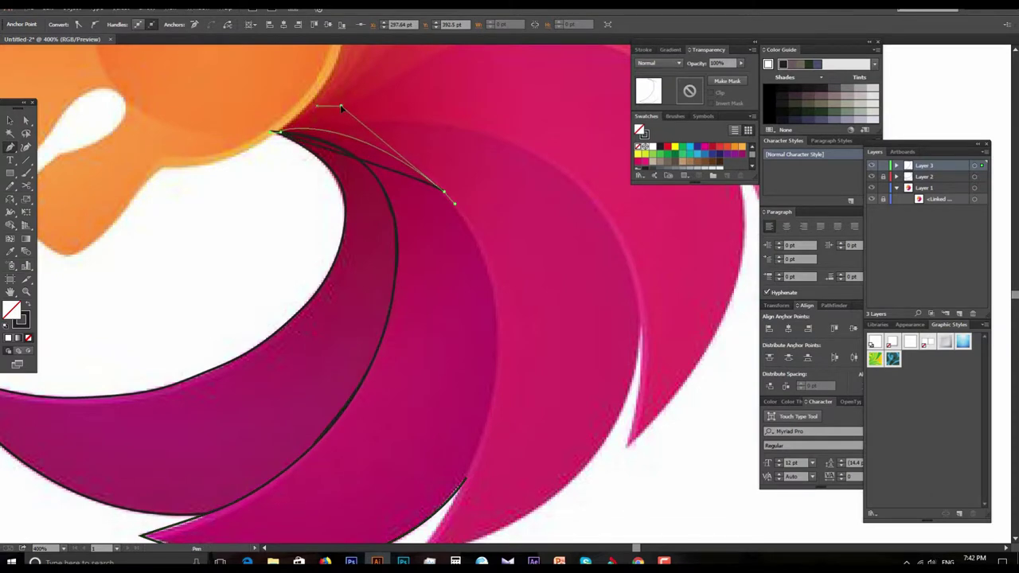
Begin curving the next crescent's outer edge and deselect the finished crescent path.
{"action": "key", "text": "ctrl+minus"}
{"action": "scroll", "coordinate": [484, 226], "scroll_direction": "down", "scroll_amount": 2}
{"action": "scroll", "coordinate": [475, 312], "scroll_direction": "up", "scroll_amount": 2}
{"action": "left_click_drag", "start_coordinate": [530, 313], "coordinate": [518, 392]}
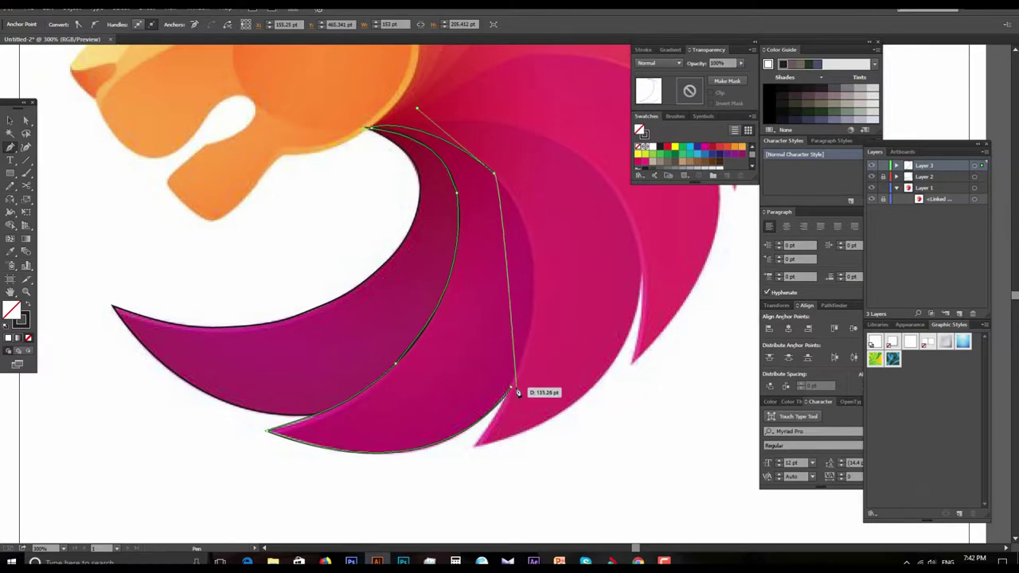
{"action": "left_click_drag", "start_coordinate": [518, 393], "coordinate": [468, 499]}
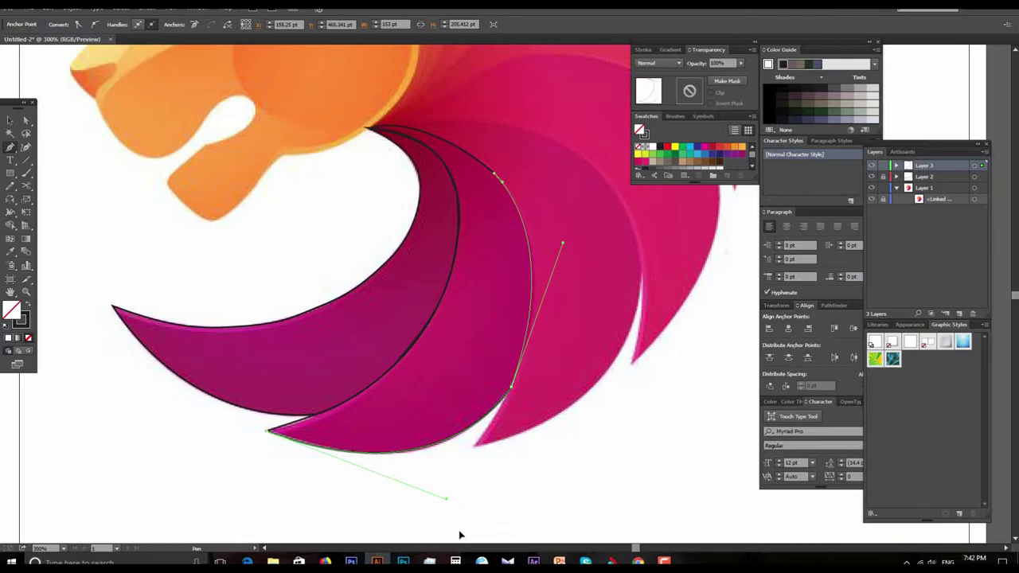
{"action": "left_click", "coordinate": [458, 253], "text": "ctrl"}
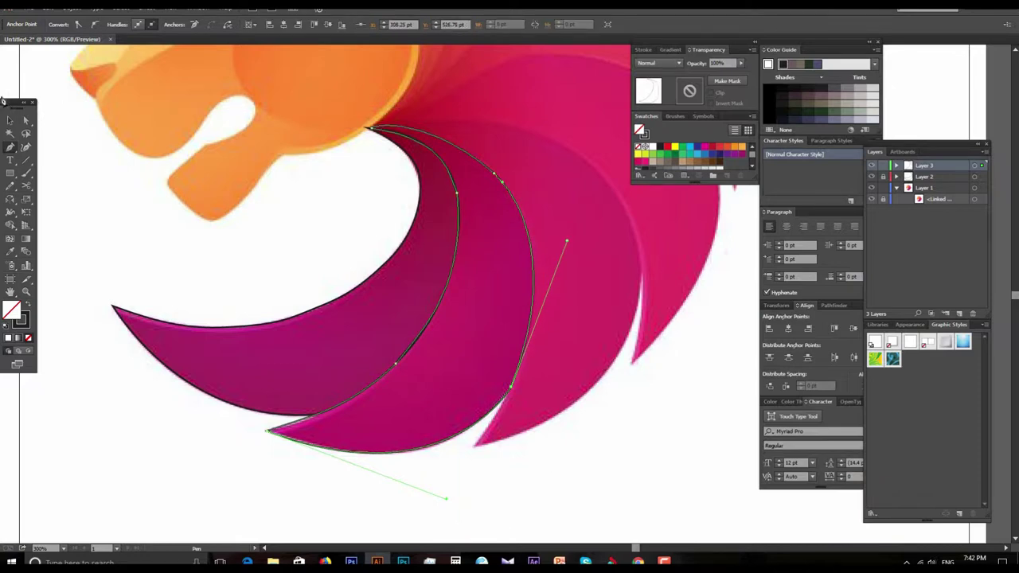
{"action": "left_click", "coordinate": [10, 121]}
{"action": "left_click", "coordinate": [546, 296]}
{"action": "key", "text": "ctrl+minus"}
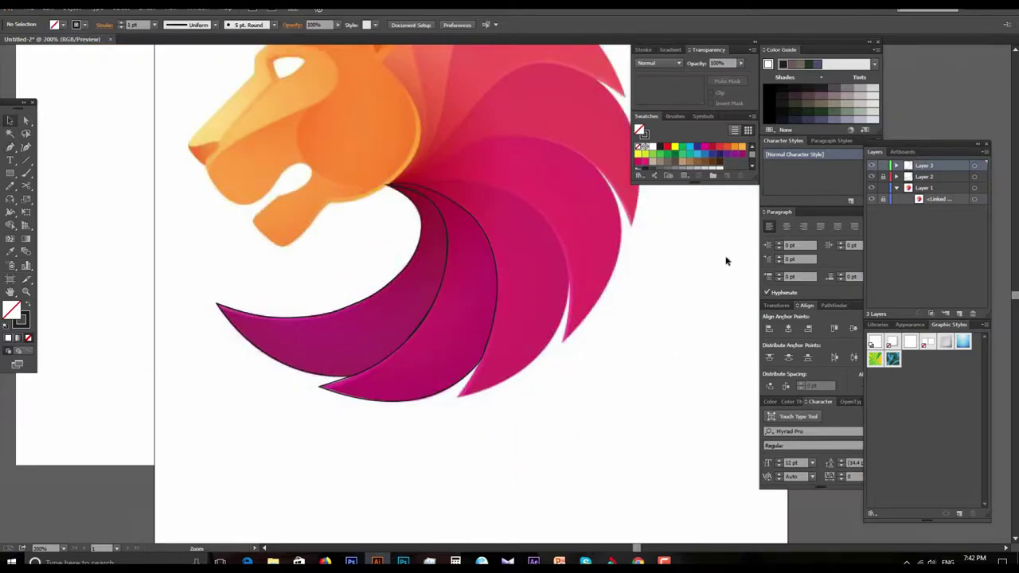
{"action": "left_click", "coordinate": [871, 199]}
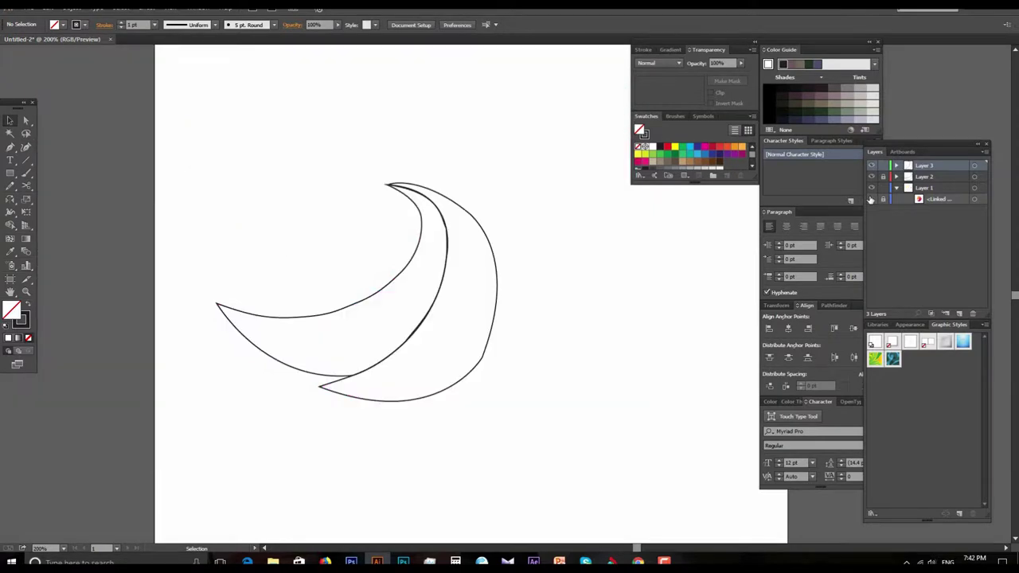
{"action": "left_click", "coordinate": [872, 199]}
{"action": "left_click", "coordinate": [871, 199]}
{"action": "left_click", "coordinate": [533, 265]}
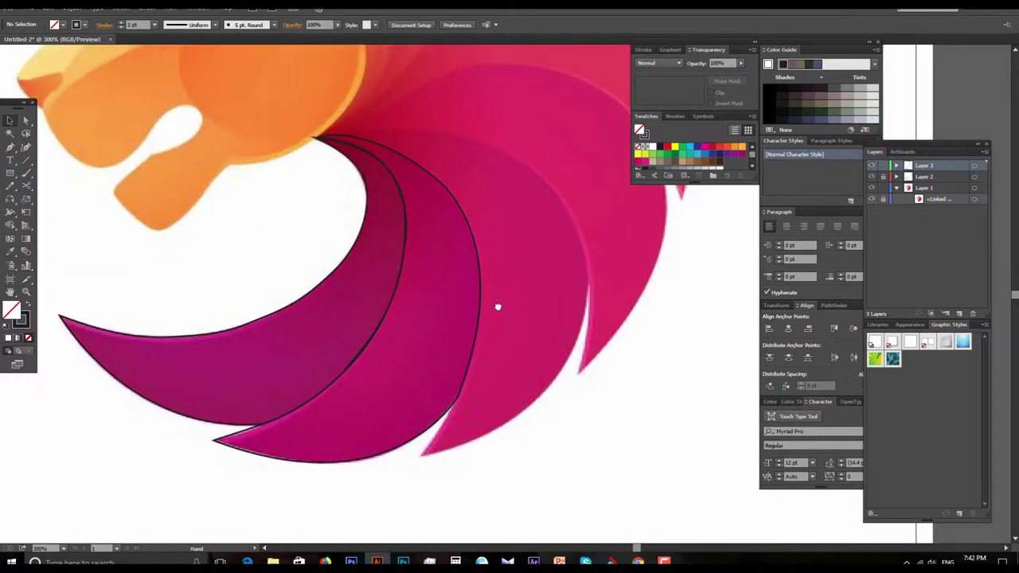
{"action": "left_click", "coordinate": [450, 341]}
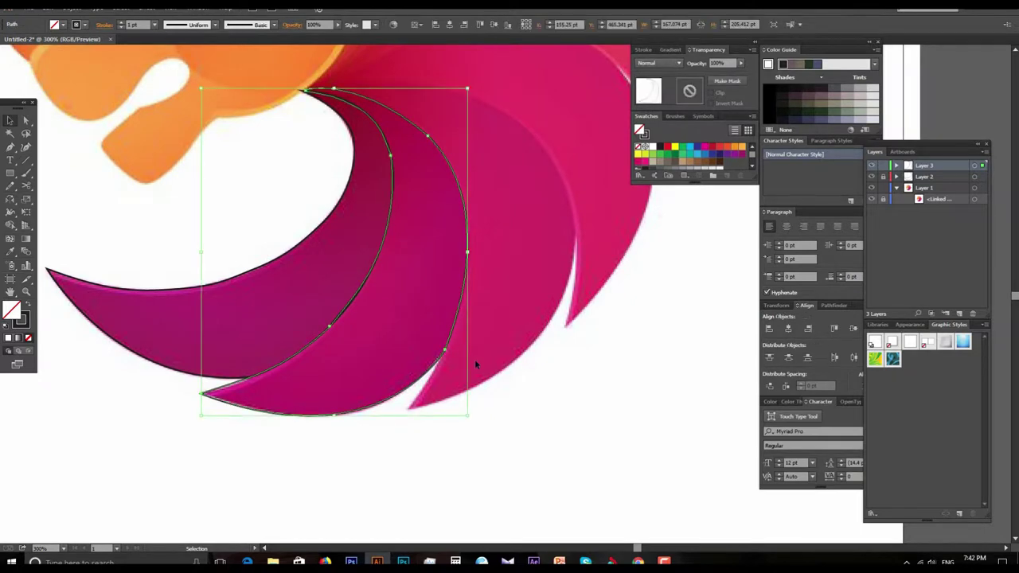
{"action": "left_click", "coordinate": [570, 304]}
{"action": "scroll", "coordinate": [512, 250], "scroll_direction": "down", "scroll_amount": 1}
{"action": "scroll", "coordinate": [501, 247], "scroll_direction": "down", "scroll_amount": 1}
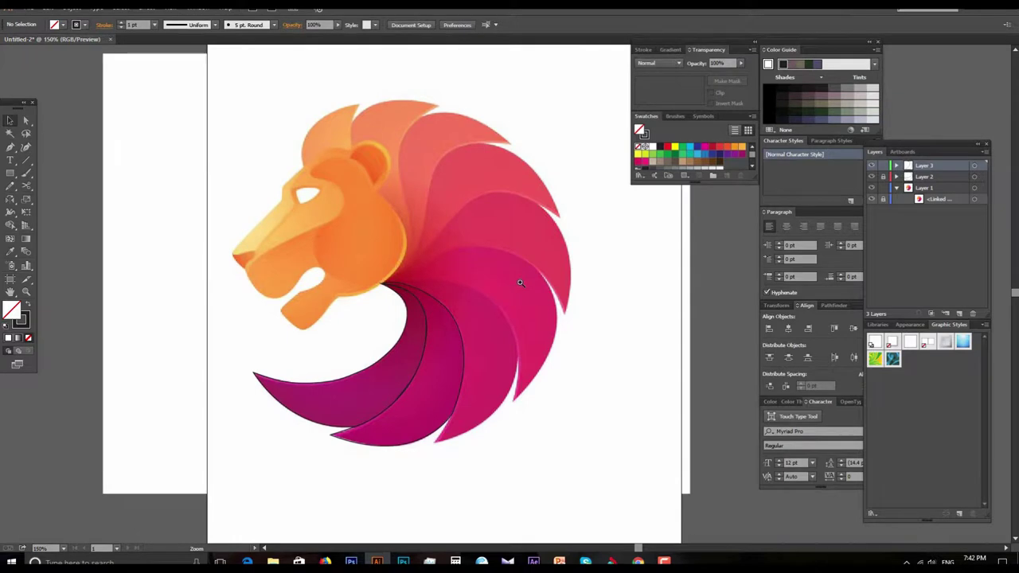
{"action": "scroll", "coordinate": [520, 282], "scroll_direction": "up", "scroll_amount": 1}
{"action": "left_click_drag", "start_coordinate": [519, 278], "coordinate": [513, 245]}
{"action": "mouse_move", "coordinate": [482, 344]}
{"action": "left_mouse_down"}
{"action": "mouse_move", "coordinate": [494, 320]}
{"action": "mouse_move", "coordinate": [470, 339]}
{"action": "mouse_move", "coordinate": [546, 330]}
{"action": "left_mouse_up"}
{"action": "key", "text": "ctrl+shift+b"}
{"action": "mouse_move", "coordinate": [586, 445]}
{"action": "left_mouse_down"}
{"action": "mouse_move", "coordinate": [610, 425]}
{"action": "mouse_move", "coordinate": [547, 344]}
{"action": "left_mouse_up"}
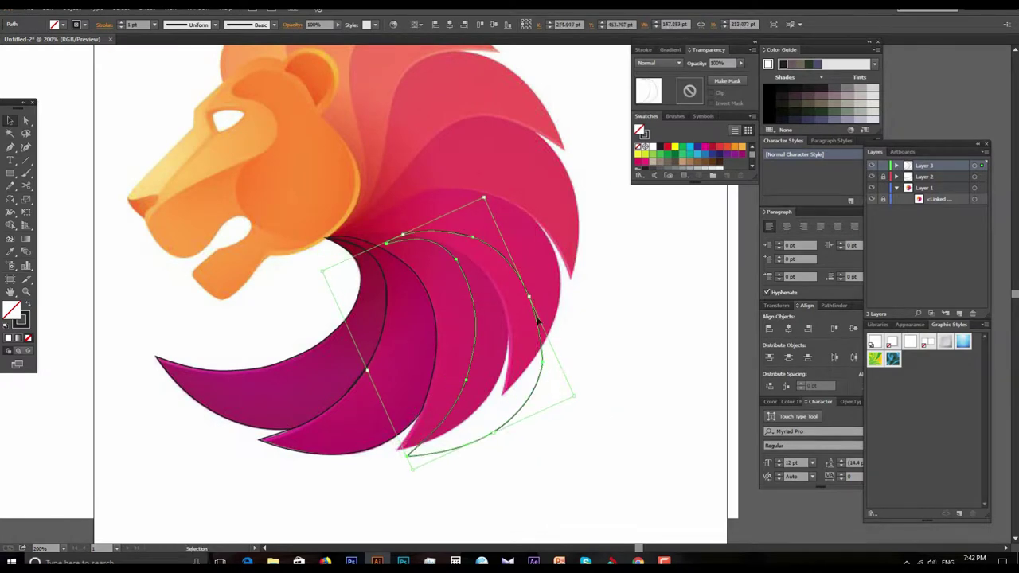
{"action": "left_click_drag", "start_coordinate": [526, 309], "coordinate": [442, 297]}
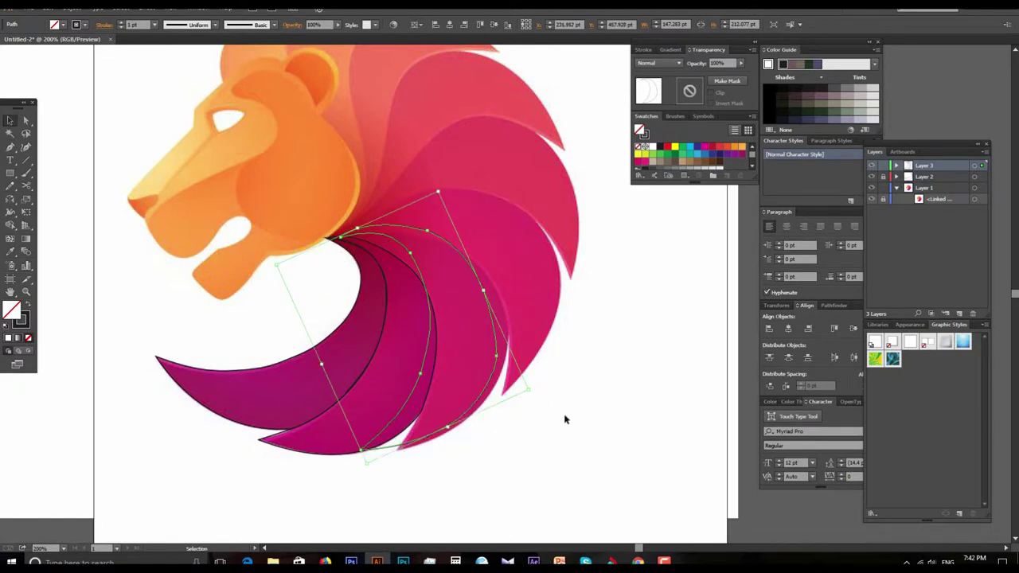
{"action": "left_click", "coordinate": [565, 419]}
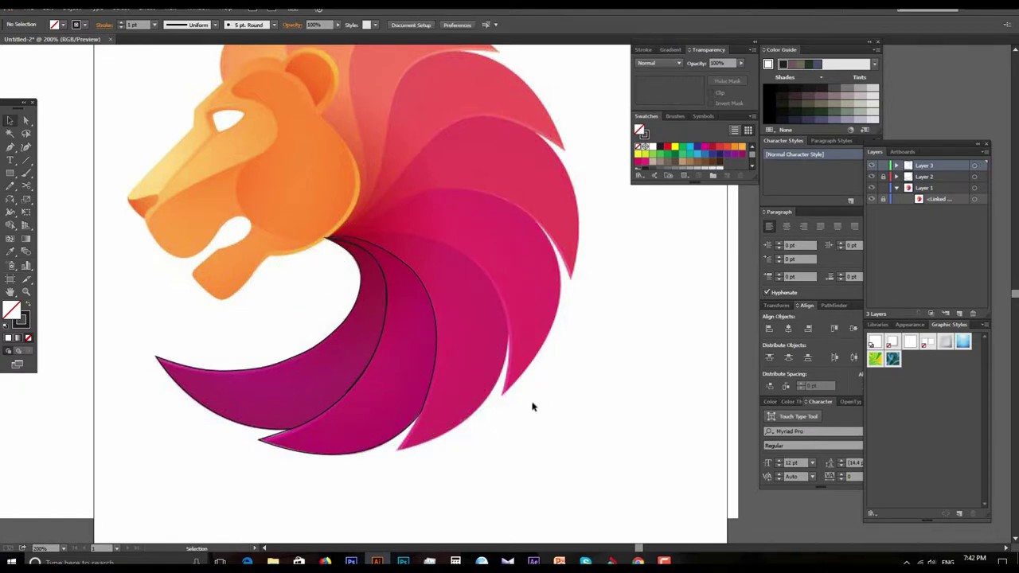
{"action": "scroll", "coordinate": [507, 366], "scroll_direction": "up", "scroll_amount": 2}
{"action": "left_click", "coordinate": [483, 335]}
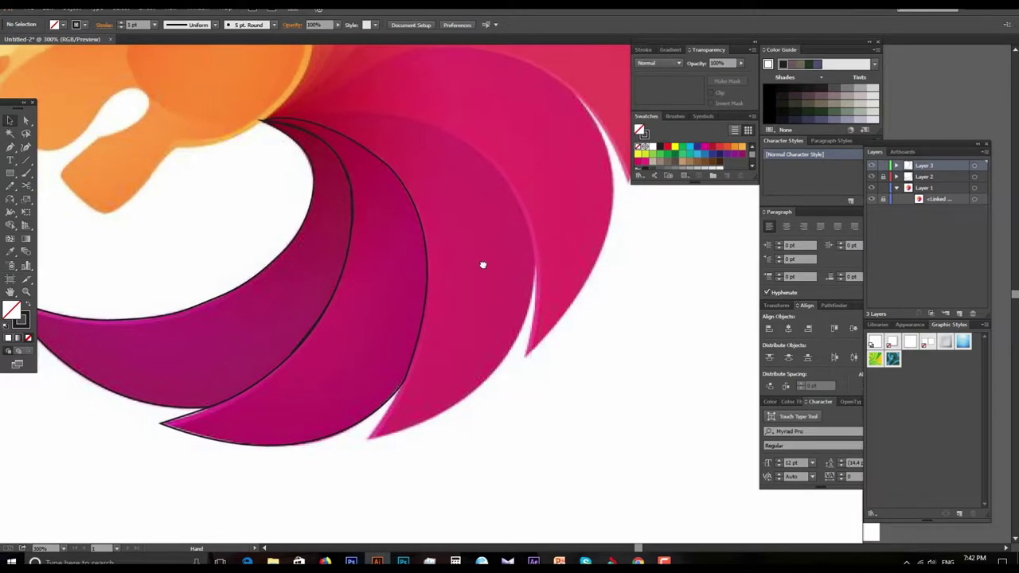
Start the third crescent's outline at its lower tip with curved anchors up the outer edge.
{"action": "scroll", "coordinate": [485, 287], "scroll_direction": "down", "scroll_amount": 2}
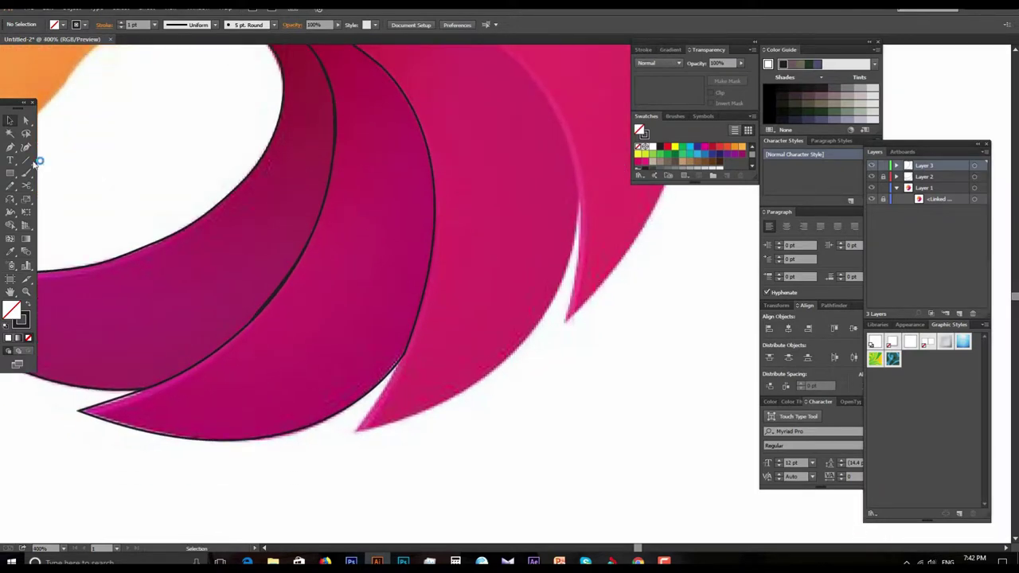
{"action": "left_click", "coordinate": [358, 431]}
{"action": "left_click_drag", "start_coordinate": [573, 162], "coordinate": [608, 385]}
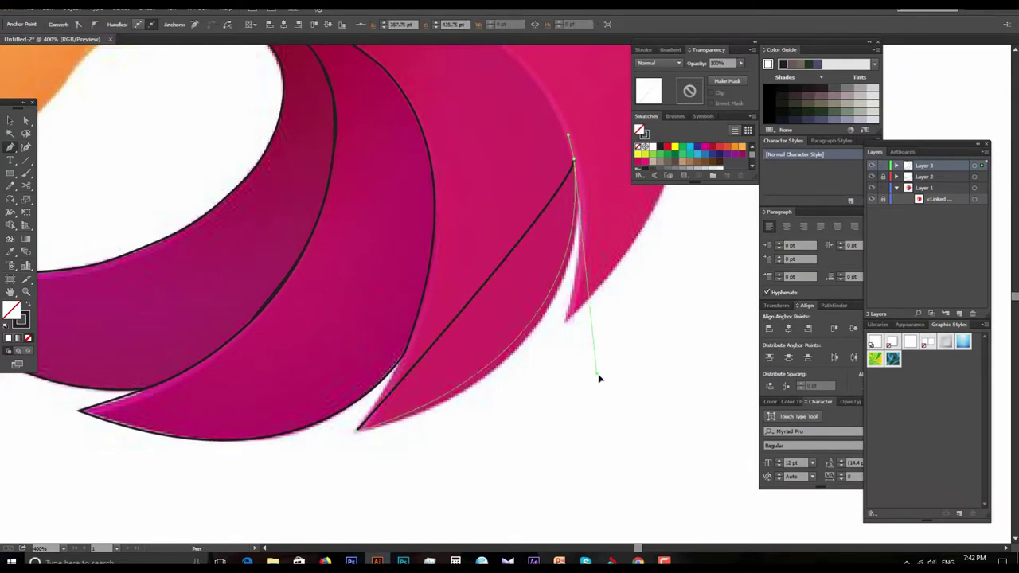
{"action": "scroll", "coordinate": [577, 303], "scroll_direction": "up", "scroll_amount": 3}
{"action": "scroll", "coordinate": [562, 401], "scroll_direction": "up", "scroll_amount": 2}
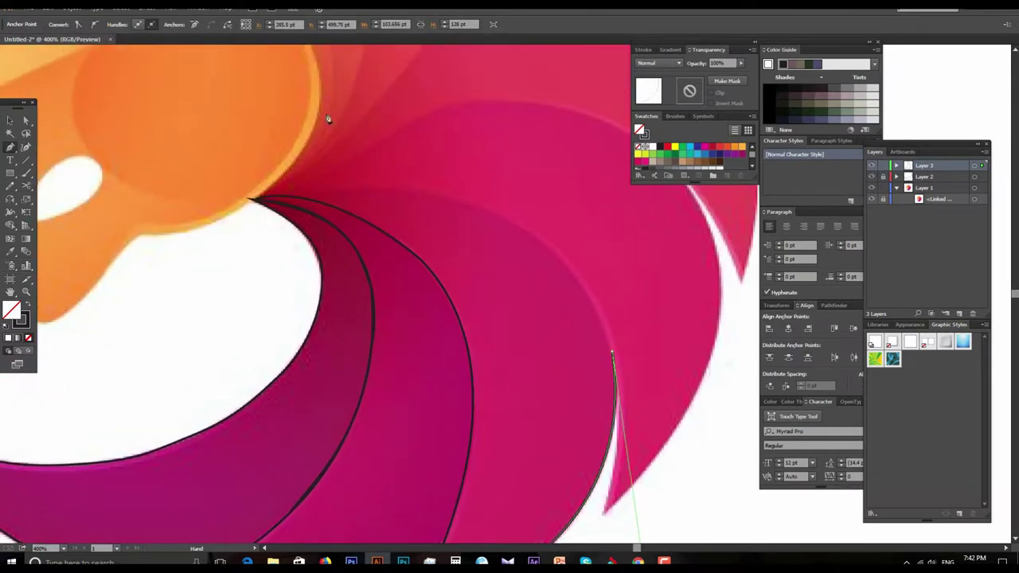
{"action": "left_click_drag", "start_coordinate": [302, 196], "coordinate": [573, 170]}
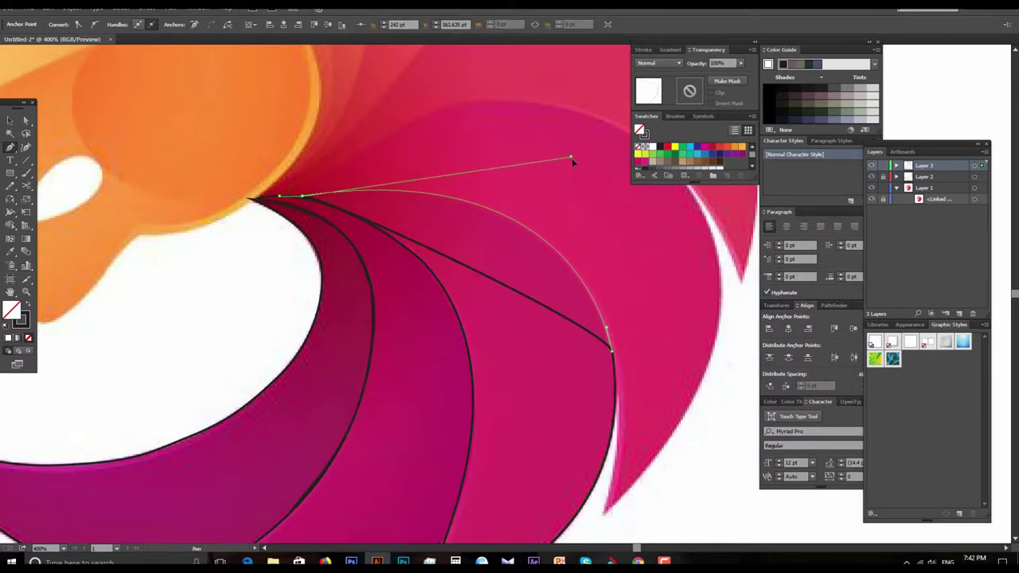
{"action": "scroll", "coordinate": [462, 204], "scroll_direction": "down", "scroll_amount": 3}
{"action": "left_click_drag", "start_coordinate": [444, 243], "coordinate": [446, 267]}
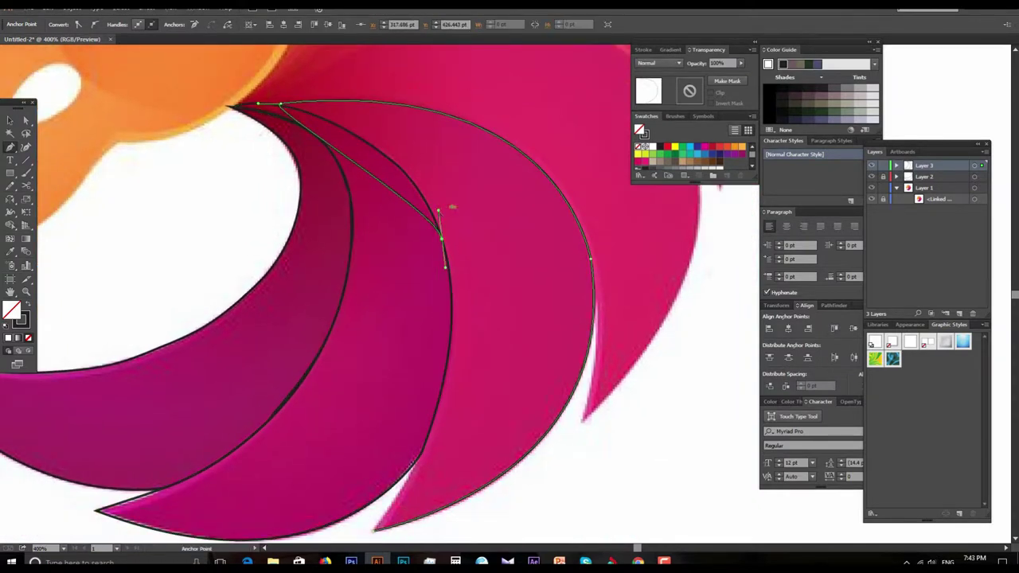
{"action": "left_click_drag", "start_coordinate": [396, 111], "coordinate": [418, 126]}
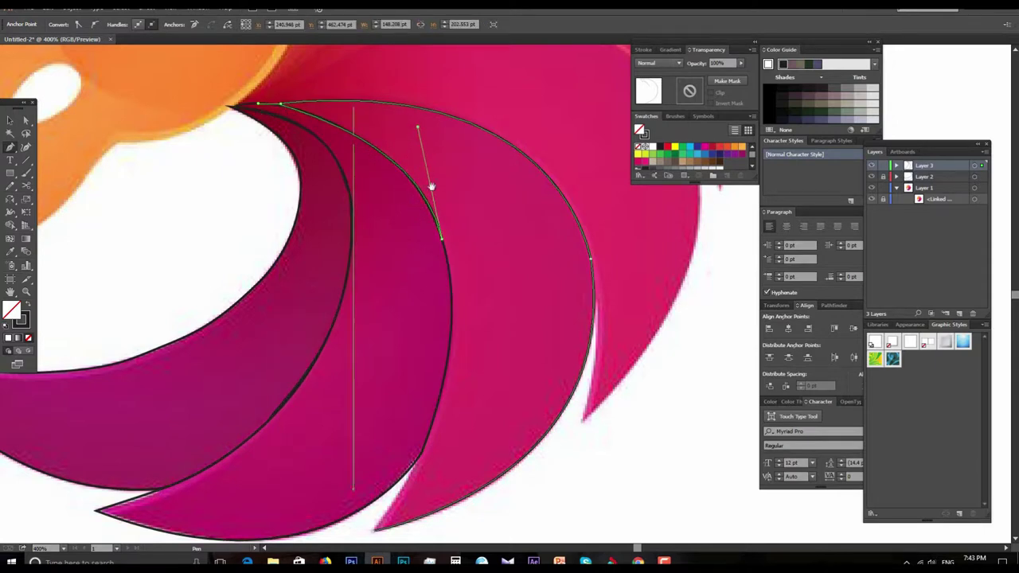
Curve the inner edge back down toward the crescent's lower tip.
{"action": "left_click_drag", "start_coordinate": [598, 338], "coordinate": [501, 317]}
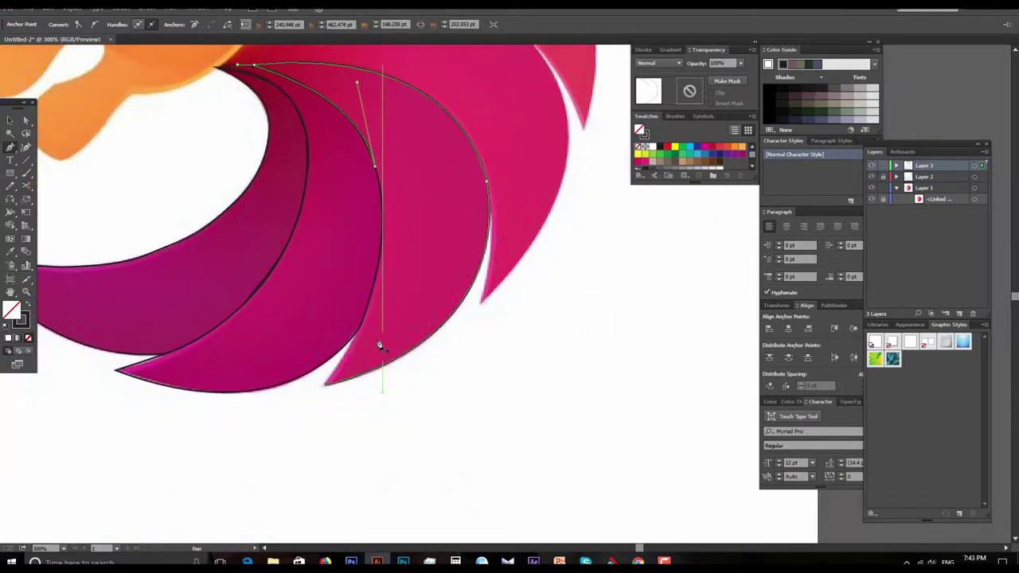
{"action": "left_click_drag", "start_coordinate": [378, 169], "coordinate": [351, 344]}
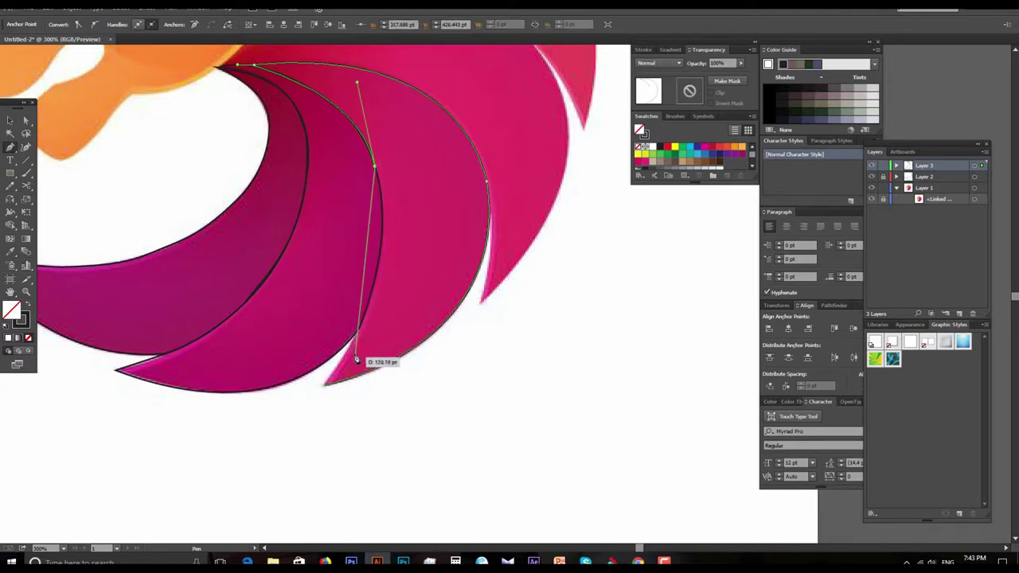
{"action": "mouse_move", "coordinate": [353, 345]}
{"action": "left_mouse_down"}
{"action": "mouse_move", "coordinate": [367, 341]}
{"action": "mouse_move", "coordinate": [352, 342]}
{"action": "left_mouse_up"}
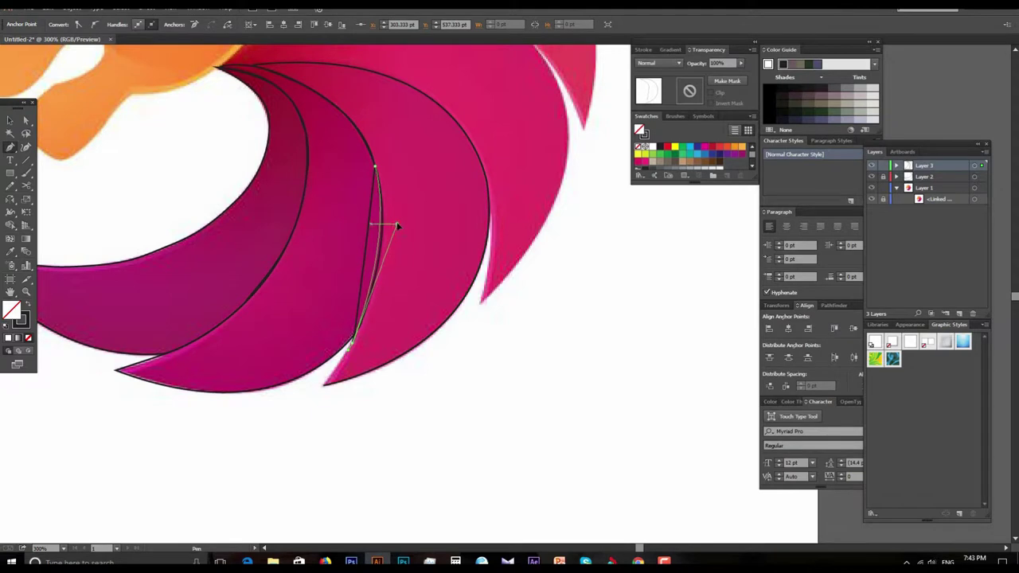
{"action": "key", "text": "ctrl+plus"}
{"action": "left_click_drag", "start_coordinate": [422, 376], "coordinate": [411, 399]}
{"action": "key", "text": "ctrl+minus"}
{"action": "key", "text": "ctrl+minus"}
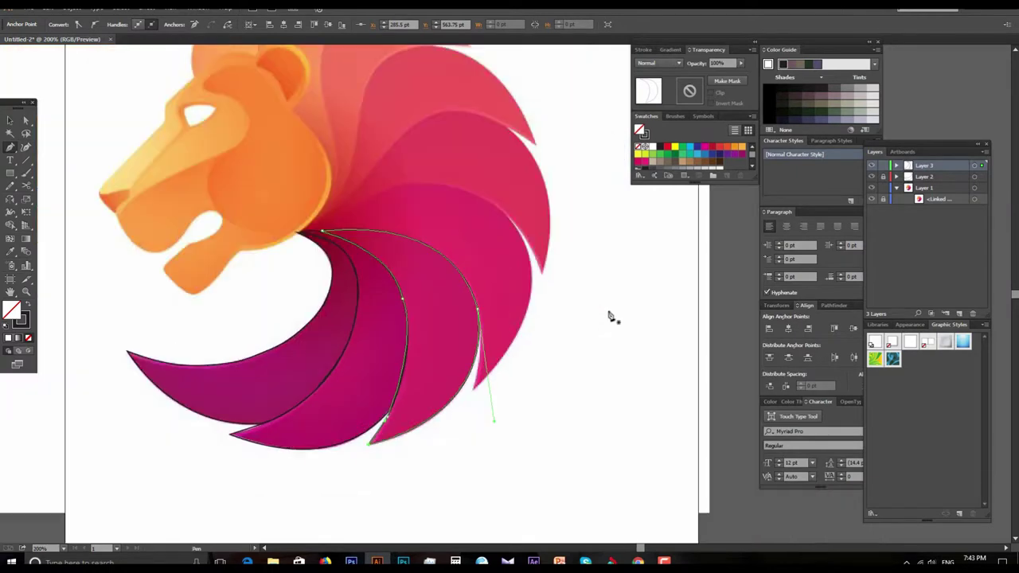
{"action": "key", "text": "ctrl+minus"}
{"action": "key", "text": "ctrl+plus"}
{"action": "key", "text": "ctrl+plus"}
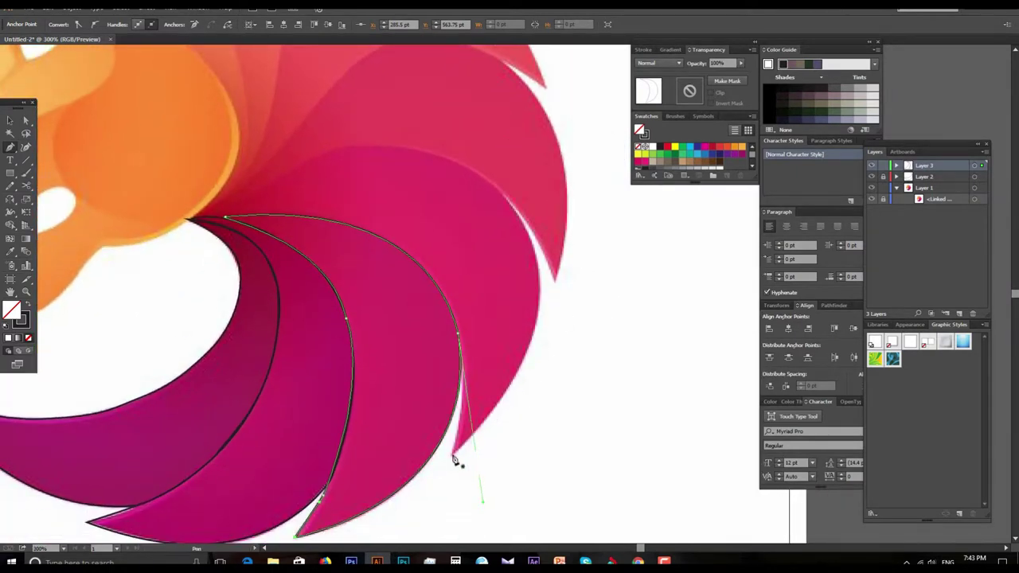
Extend the path to the crescent's top, close it and reshape the upper curve.
{"action": "left_click_drag", "start_coordinate": [453, 461], "coordinate": [471, 171]}
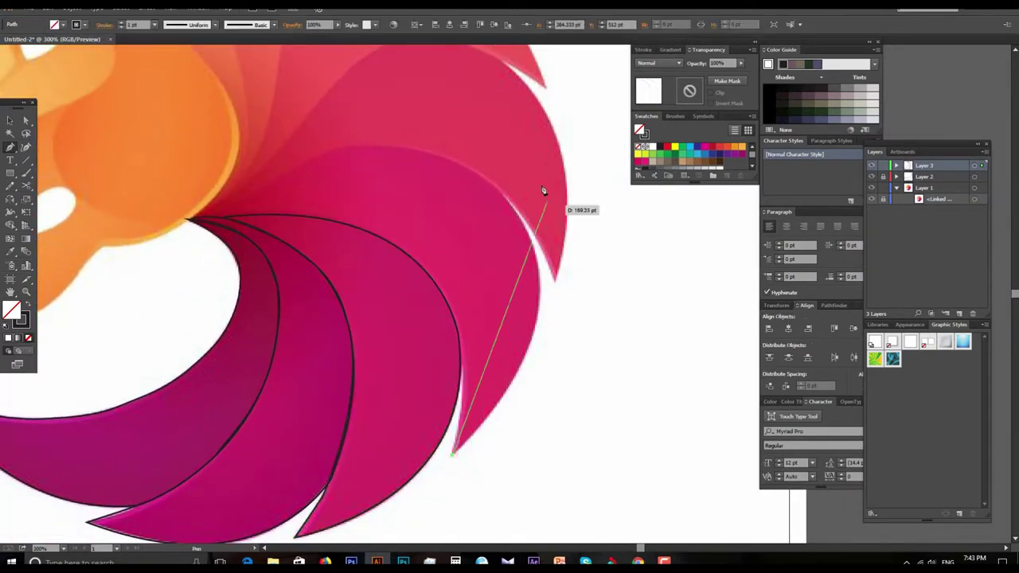
{"action": "left_click_drag", "start_coordinate": [468, 165], "coordinate": [458, 154]}
{"action": "left_click", "coordinate": [468, 166]}
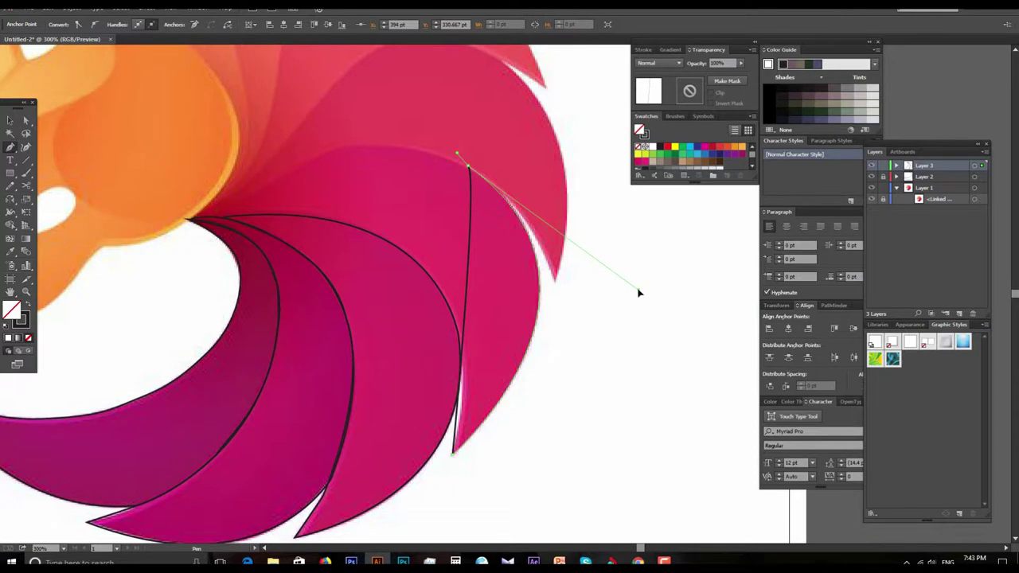
{"action": "left_click_drag", "start_coordinate": [638, 293], "coordinate": [639, 288]}
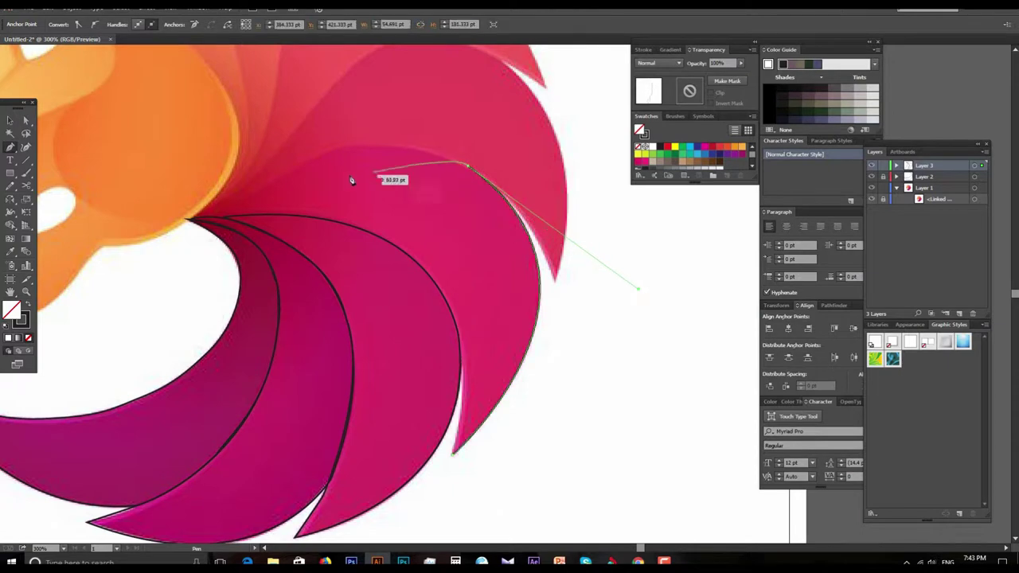
{"action": "left_click", "coordinate": [213, 218]}
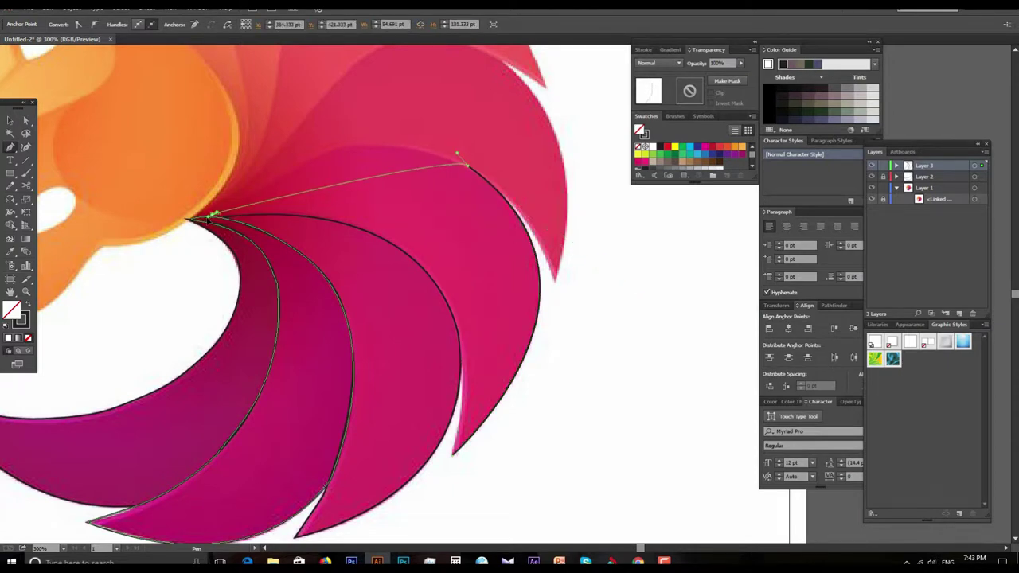
{"action": "left_click_drag", "start_coordinate": [213, 215], "coordinate": [350, 107]}
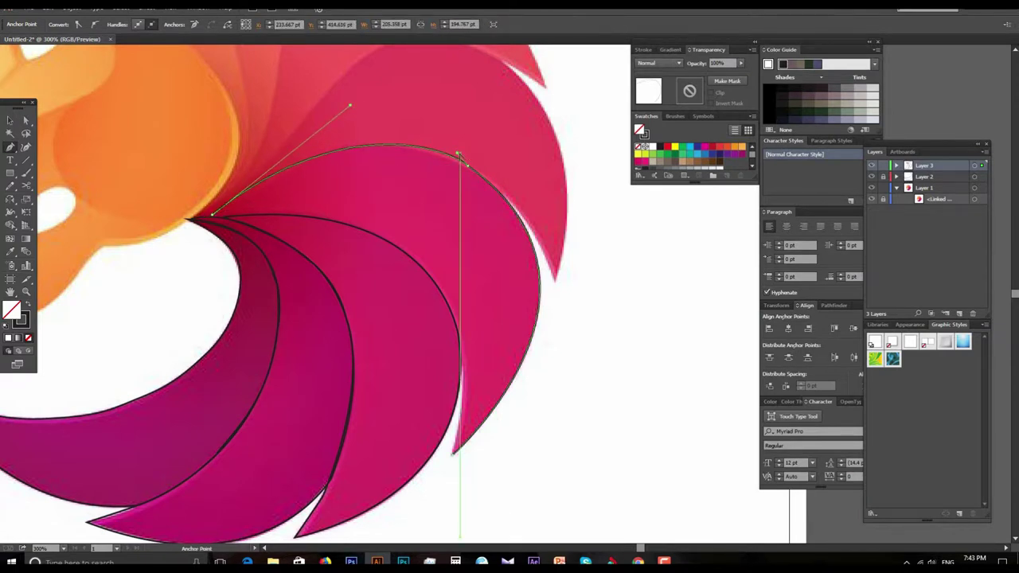
{"action": "left_click_drag", "start_coordinate": [460, 155], "coordinate": [443, 158]}
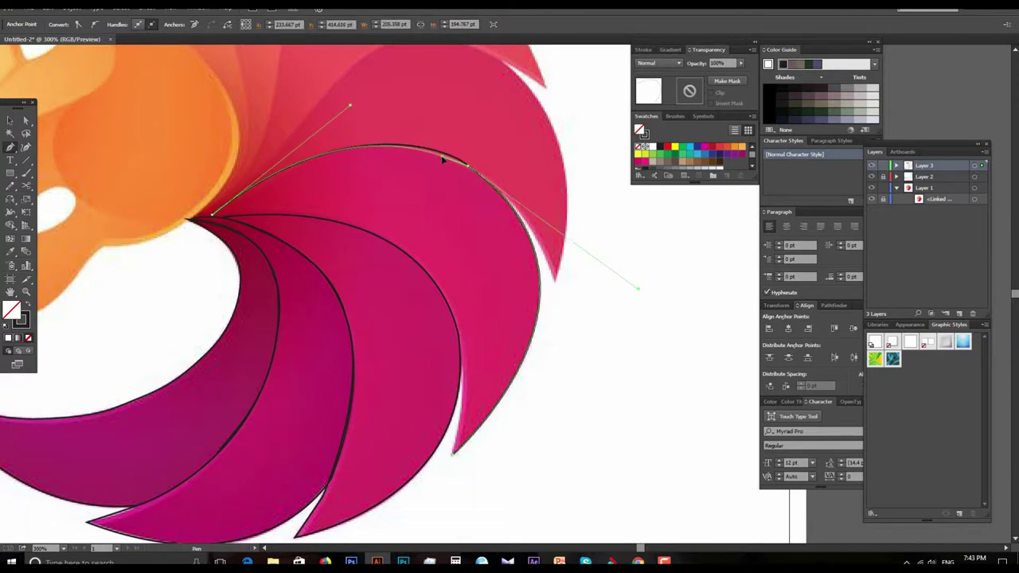
Zoom into the petal's inner corner and start a new outline along its upper edge.
{"action": "scroll", "coordinate": [482, 231], "scroll_direction": "down", "scroll_amount": 2}
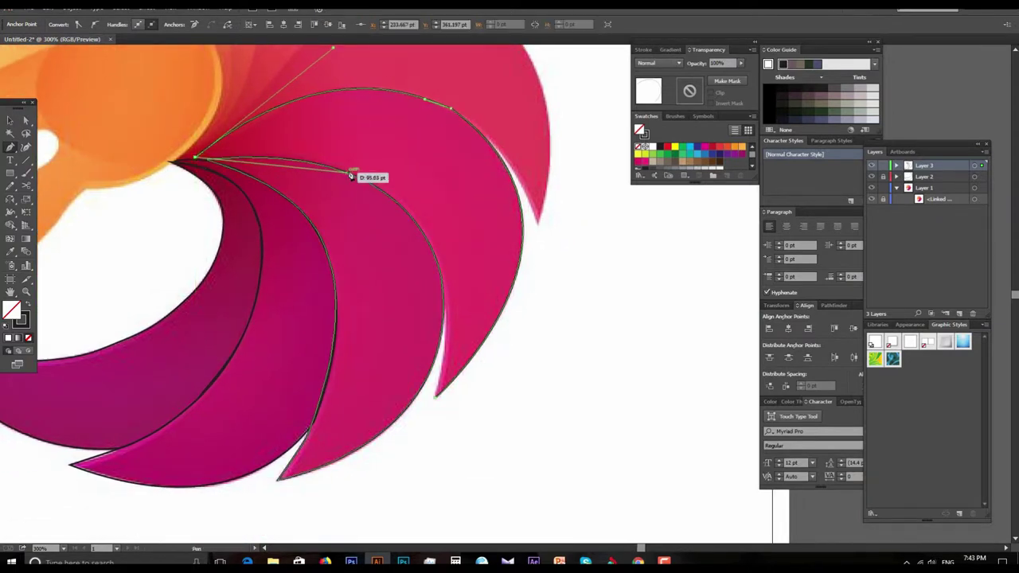
{"action": "left_click", "coordinate": [295, 171], "text": "ctrl"}
{"action": "left_click", "coordinate": [446, 251], "text": "ctrl"}
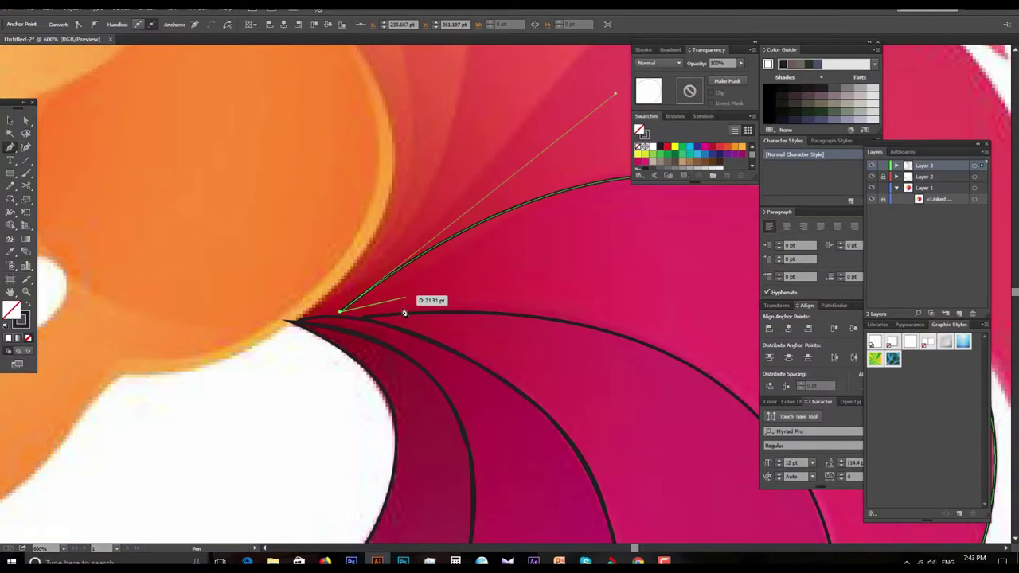
{"action": "left_click", "coordinate": [363, 320]}
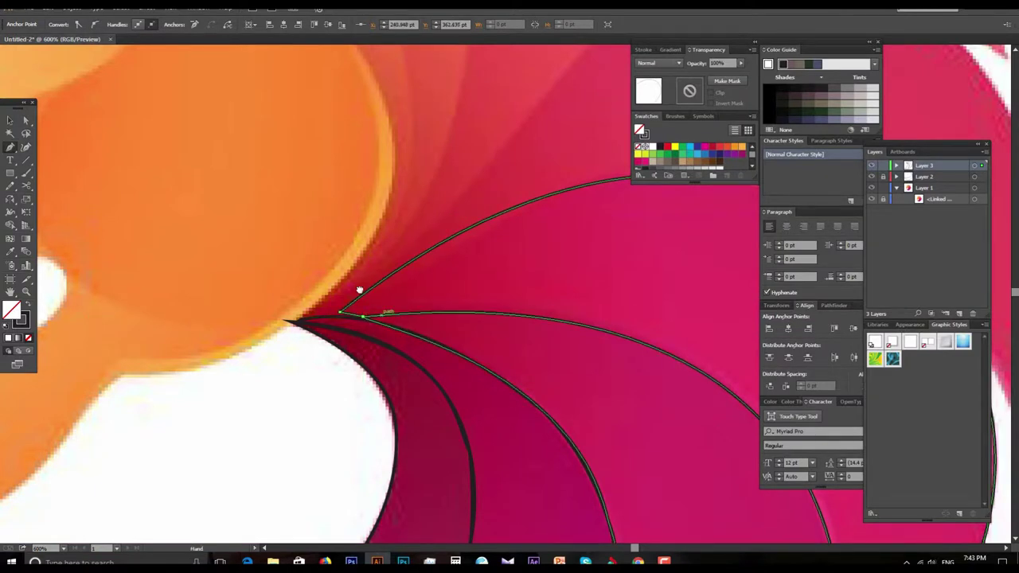
{"action": "scroll", "coordinate": [414, 279], "scroll_direction": "right", "scroll_amount": 5}
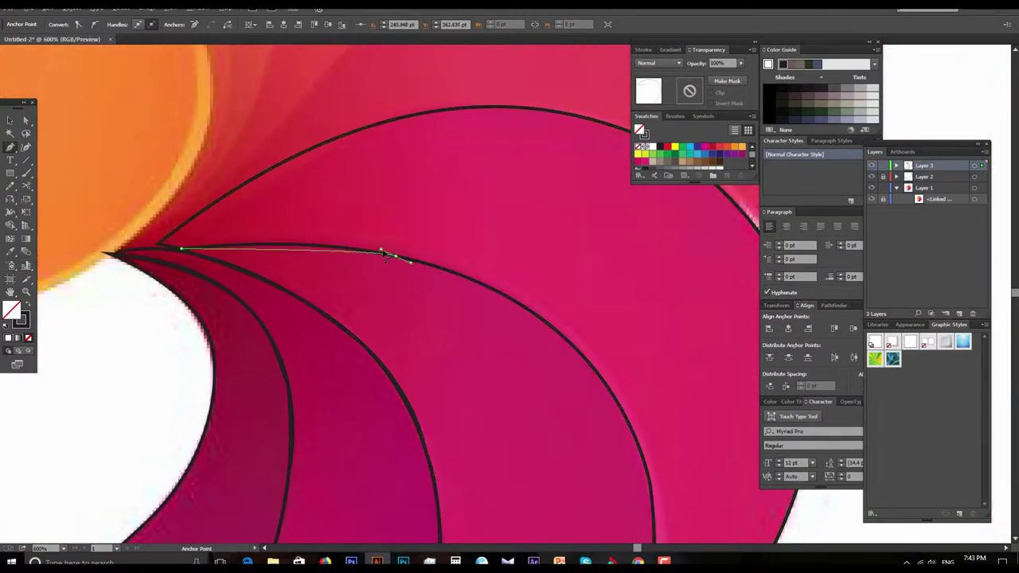
{"action": "left_click_drag", "start_coordinate": [397, 257], "coordinate": [290, 231]}
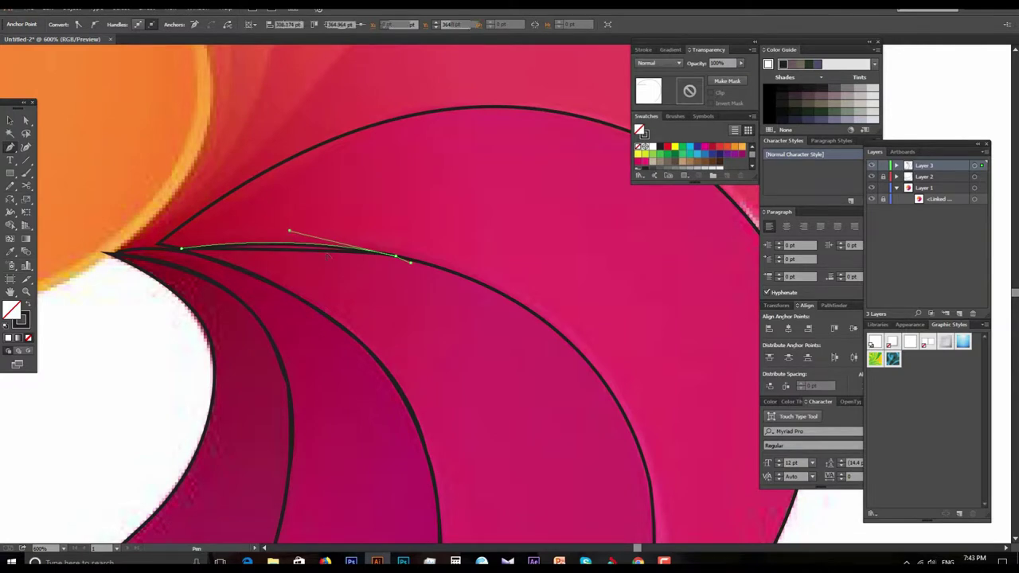
Add a curved point on the petal's outer edge and close the outline at its lower tip.
{"action": "key", "text": "ctrl+minus"}
{"action": "left_click_drag", "start_coordinate": [489, 273], "coordinate": [492, 214]}
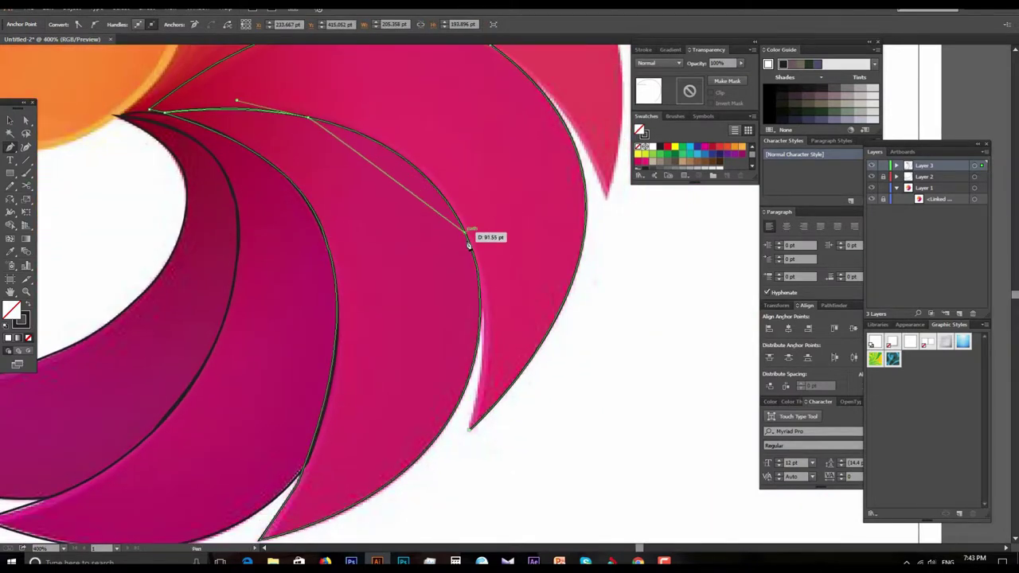
{"action": "left_click_drag", "start_coordinate": [481, 305], "coordinate": [468, 137]}
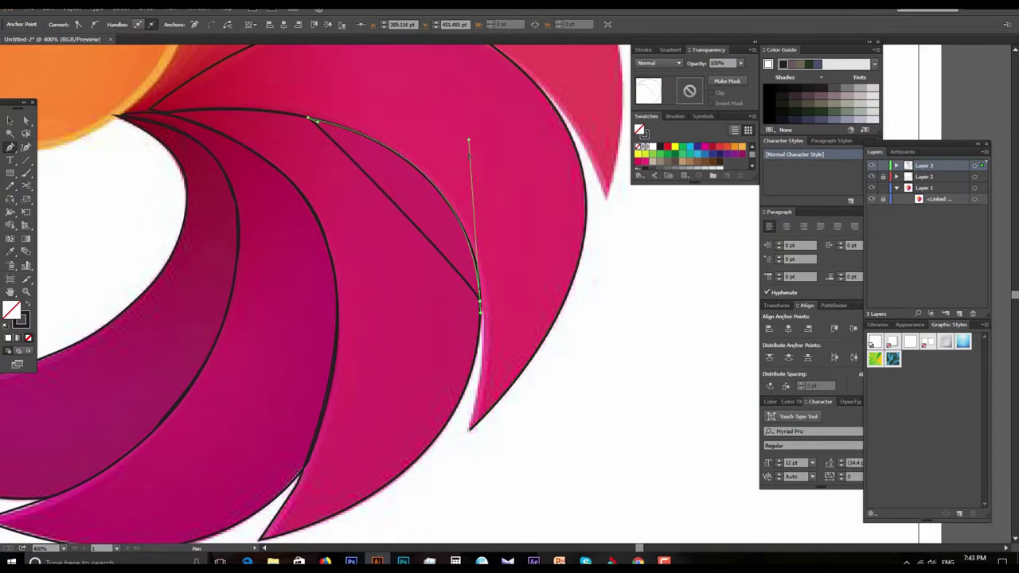
{"action": "left_click_drag", "start_coordinate": [470, 142], "coordinate": [403, 26]}
{"action": "left_click", "coordinate": [402, 320]}
{"action": "left_click", "coordinate": [414, 279], "text": "ctrl"}
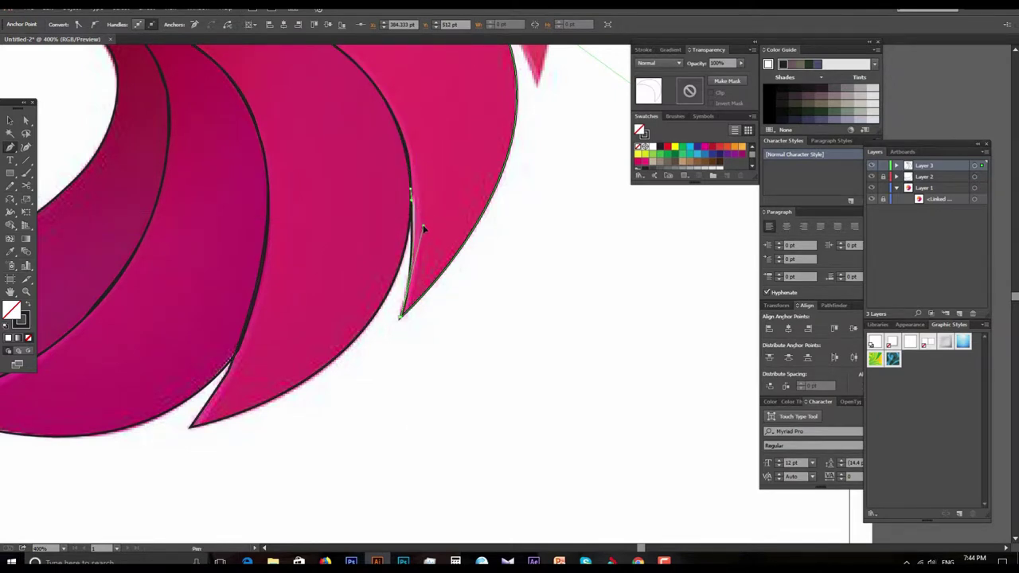
{"action": "scroll", "coordinate": [525, 231], "scroll_direction": "down", "scroll_amount": 2}
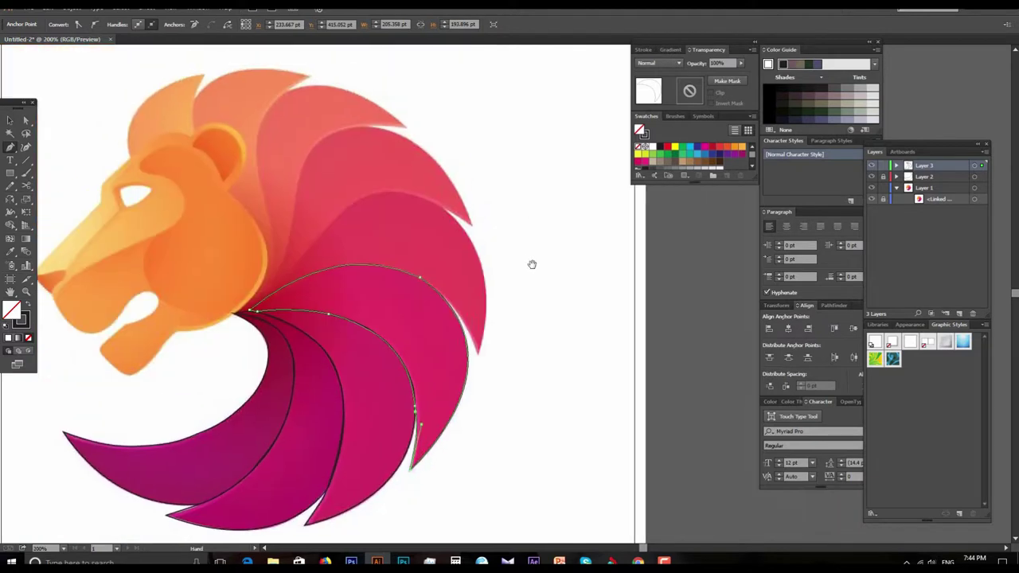
{"action": "scroll", "coordinate": [517, 268], "scroll_direction": "up", "scroll_amount": 1}
{"action": "scroll", "coordinate": [520, 291], "scroll_direction": "up", "scroll_amount": 1}
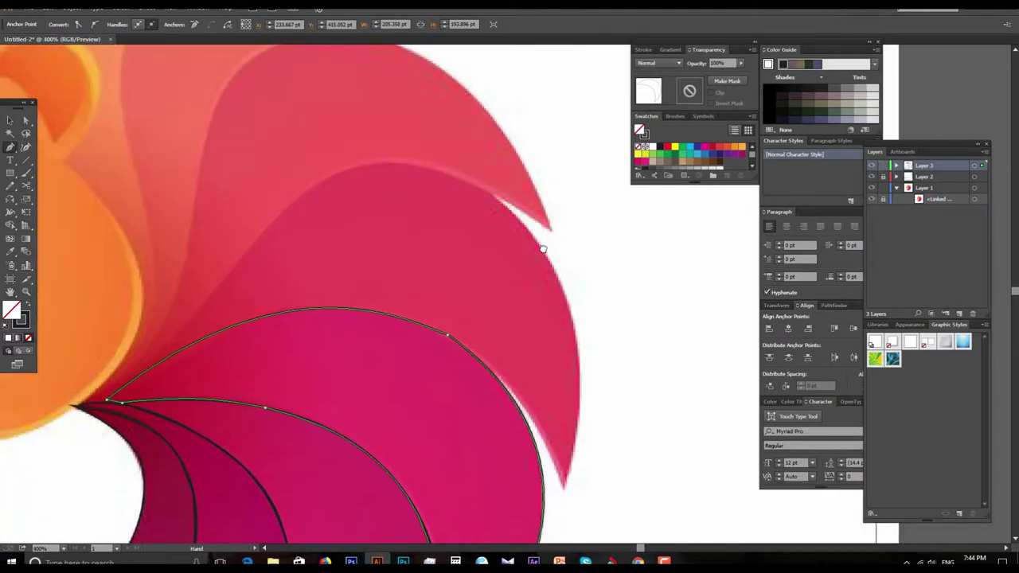
Trace the upper mane petal from its tip, with a curved top point, and close it.
{"action": "left_click_drag", "start_coordinate": [596, 432], "coordinate": [593, 336]}
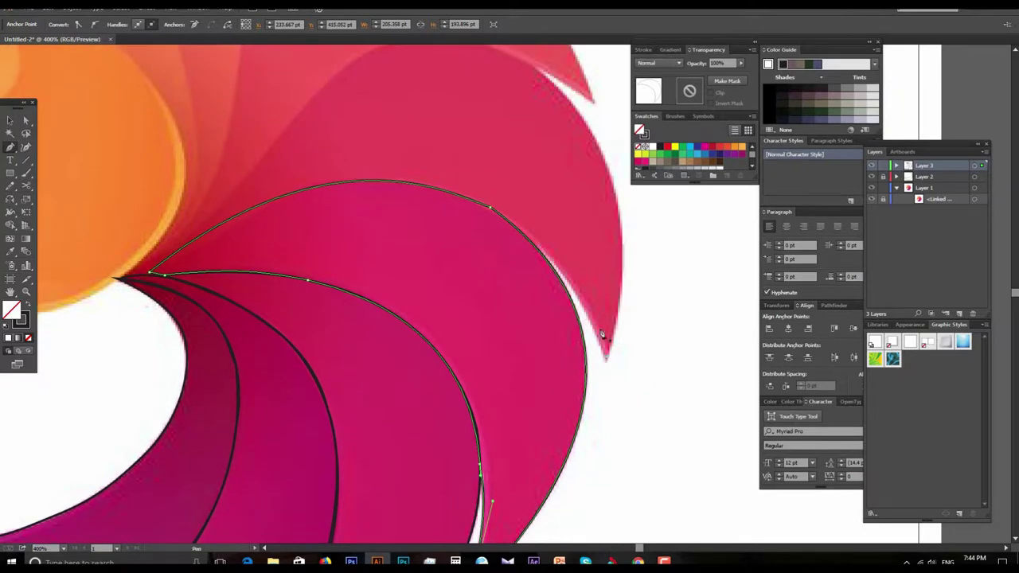
{"action": "left_click", "coordinate": [605, 357]}
{"action": "mouse_move", "coordinate": [431, 187]}
{"action": "left_mouse_down"}
{"action": "mouse_move", "coordinate": [469, 185]}
{"action": "mouse_move", "coordinate": [574, 221]}
{"action": "left_mouse_up"}
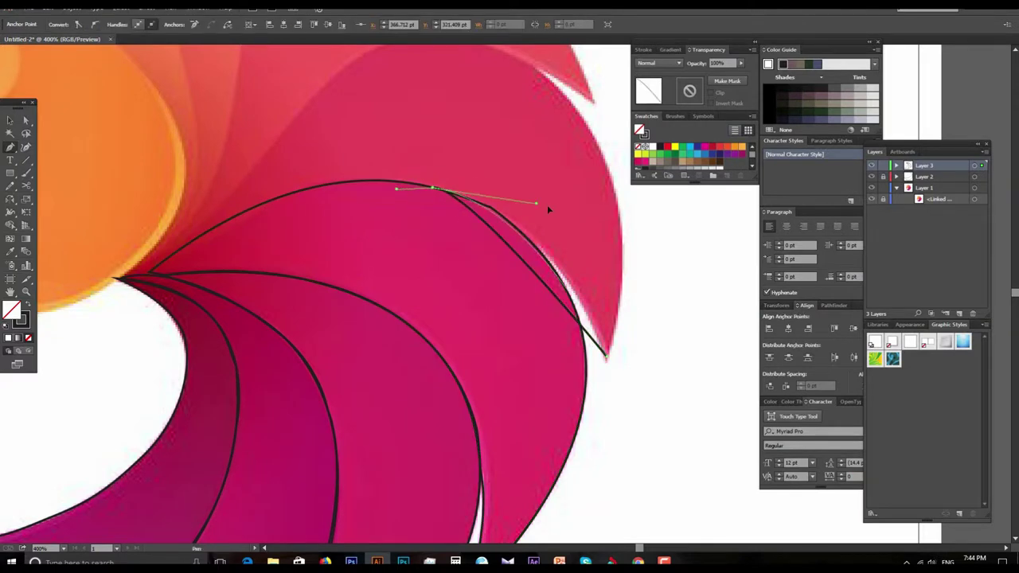
{"action": "scroll", "coordinate": [273, 183], "scroll_direction": "left", "scroll_amount": 2}
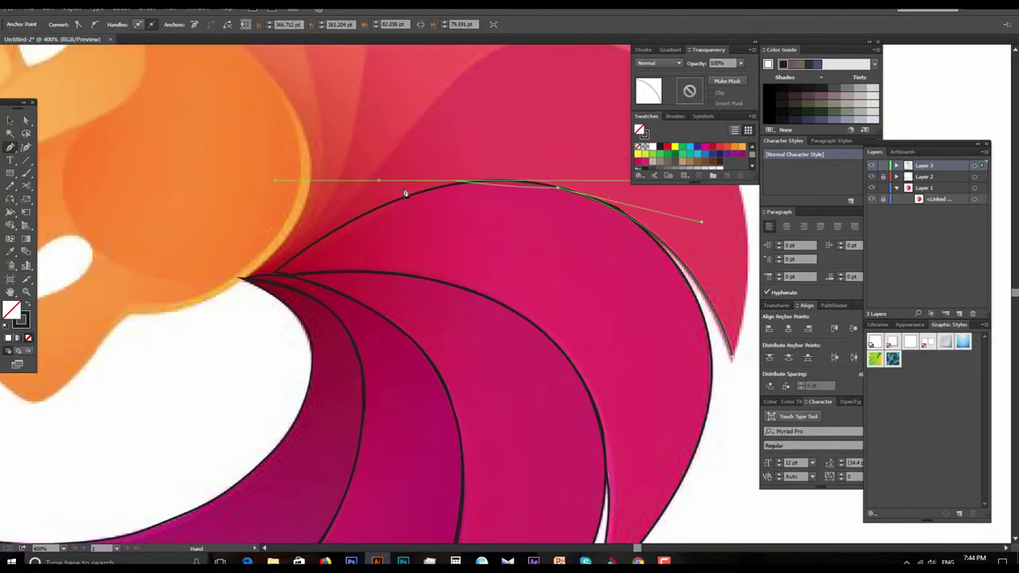
{"action": "left_click", "coordinate": [273, 276]}
{"action": "mouse_move", "coordinate": [285, 262]}
{"action": "left_mouse_down"}
{"action": "mouse_move", "coordinate": [481, 149]}
{"action": "mouse_move", "coordinate": [448, 144]}
{"action": "left_mouse_up"}
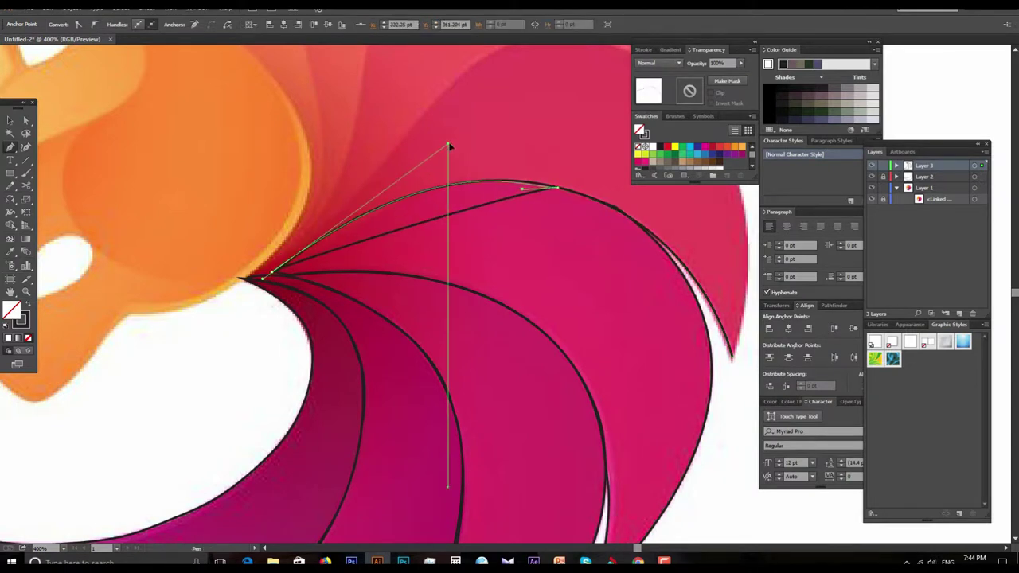
Reshape the handles at the petal's top point to fit its upper edge.
{"action": "left_click", "coordinate": [526, 187]}
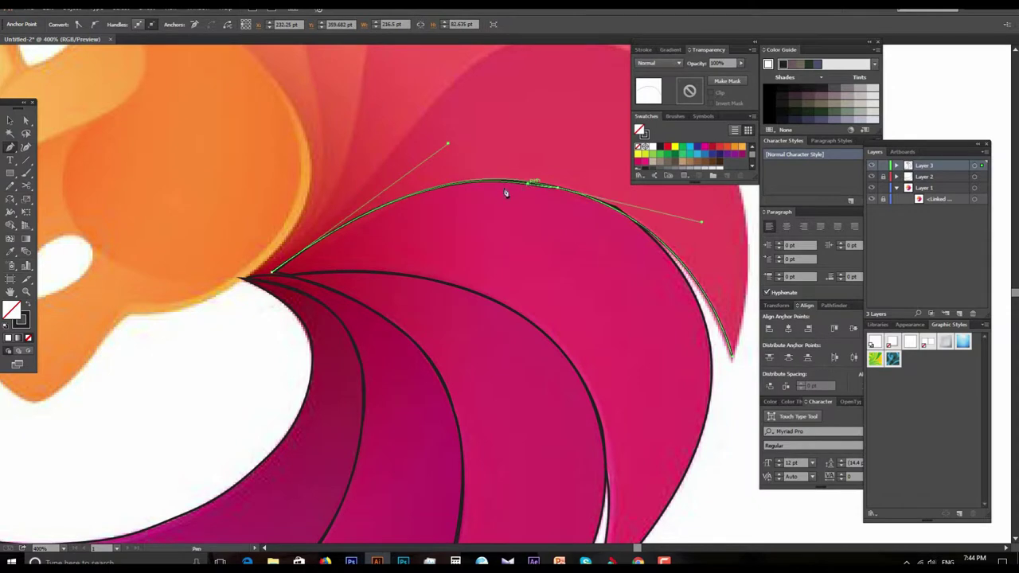
{"action": "left_click_drag", "start_coordinate": [398, 223], "coordinate": [340, 302]}
{"action": "left_click_drag", "start_coordinate": [395, 174], "coordinate": [403, 167]}
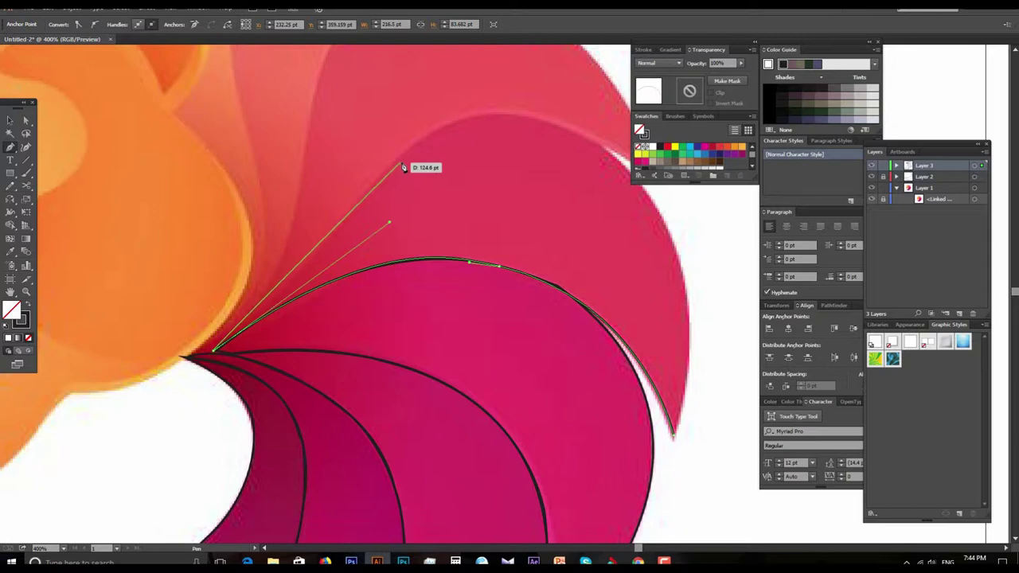
{"action": "left_click_drag", "start_coordinate": [403, 167], "coordinate": [398, 159]}
{"action": "left_click_drag", "start_coordinate": [320, 171], "coordinate": [215, 178]}
{"action": "left_click_drag", "start_coordinate": [288, 169], "coordinate": [512, 184]}
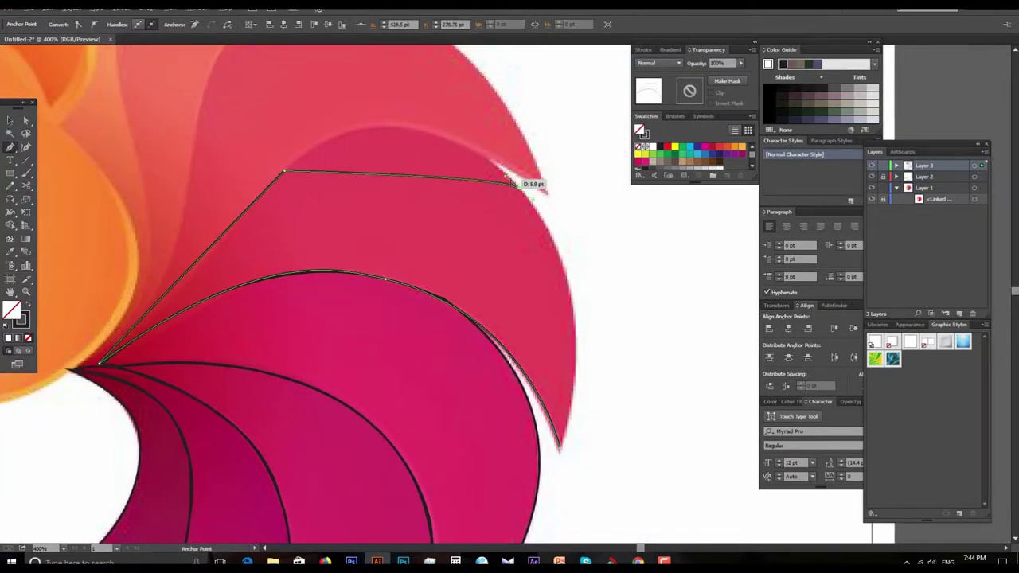
{"action": "left_click_drag", "start_coordinate": [510, 178], "coordinate": [512, 182]}
{"action": "scroll", "coordinate": [444, 50], "scroll_direction": "up", "scroll_amount": 2}
{"action": "scroll", "coordinate": [396, 136], "scroll_direction": "up", "scroll_amount": 3}
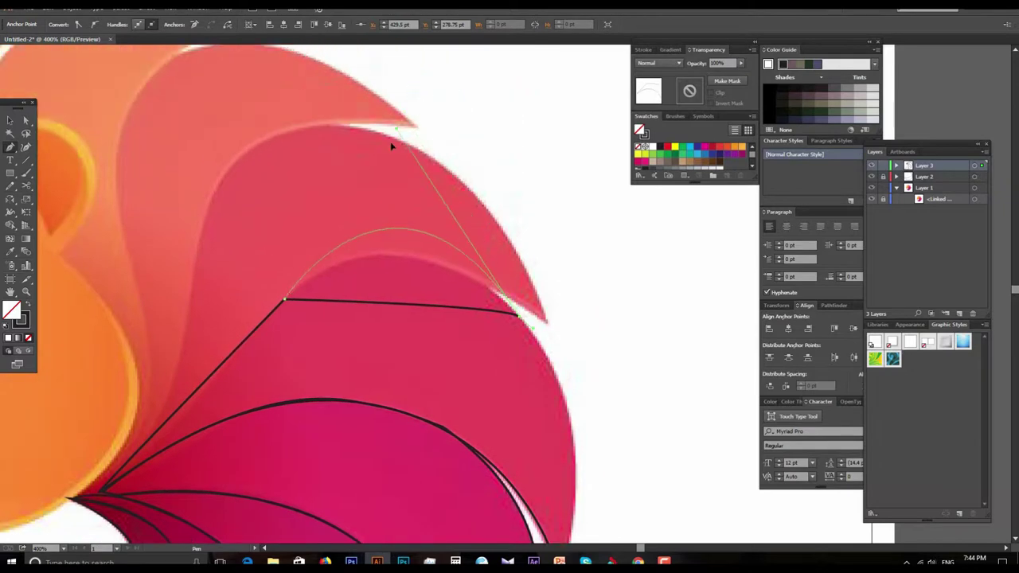
Curve the outer edge down and close the outline at the bottom petal tip.
{"action": "left_click_drag", "start_coordinate": [677, 357], "coordinate": [530, 182]}
{"action": "mouse_move", "coordinate": [370, 142]}
{"action": "left_mouse_down"}
{"action": "mouse_move", "coordinate": [430, 390]}
{"action": "mouse_move", "coordinate": [417, 410]}
{"action": "left_mouse_up"}
{"action": "left_click", "coordinate": [413, 406]}
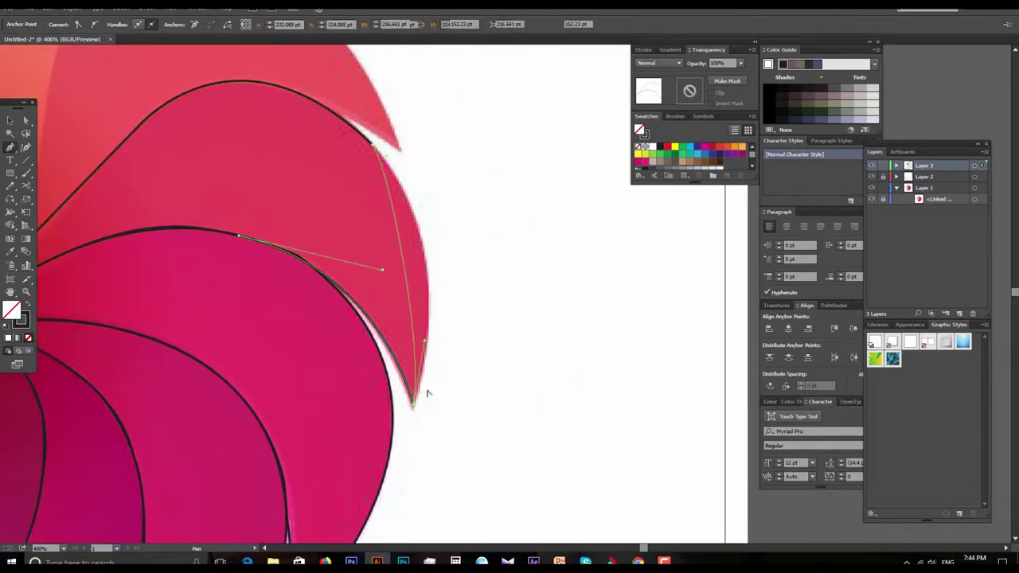
{"action": "left_click_drag", "start_coordinate": [426, 341], "coordinate": [459, 253]}
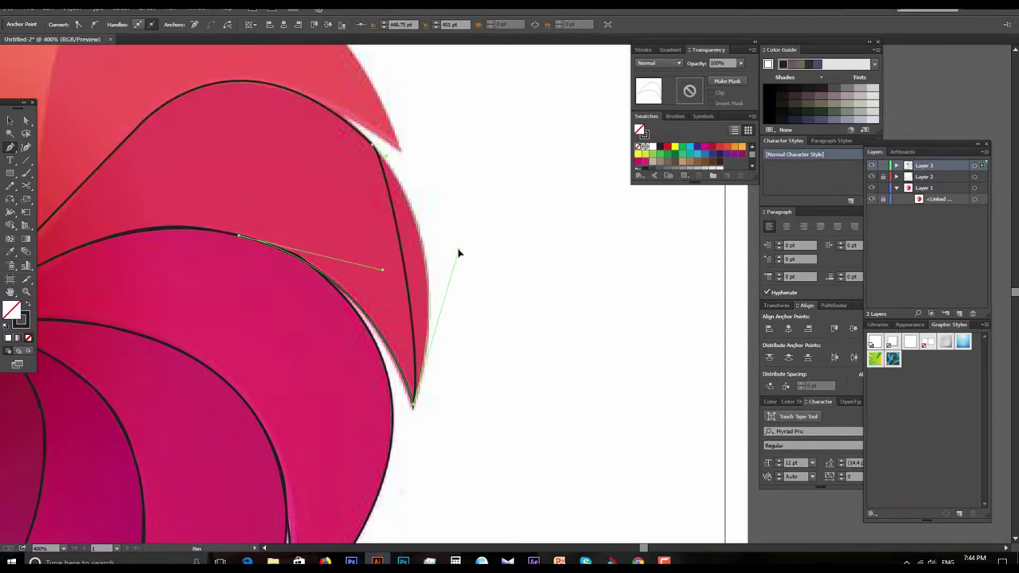
{"action": "left_click_drag", "start_coordinate": [346, 167], "coordinate": [458, 269]}
{"action": "scroll", "coordinate": [458, 269], "scroll_direction": "down", "scroll_amount": 1}
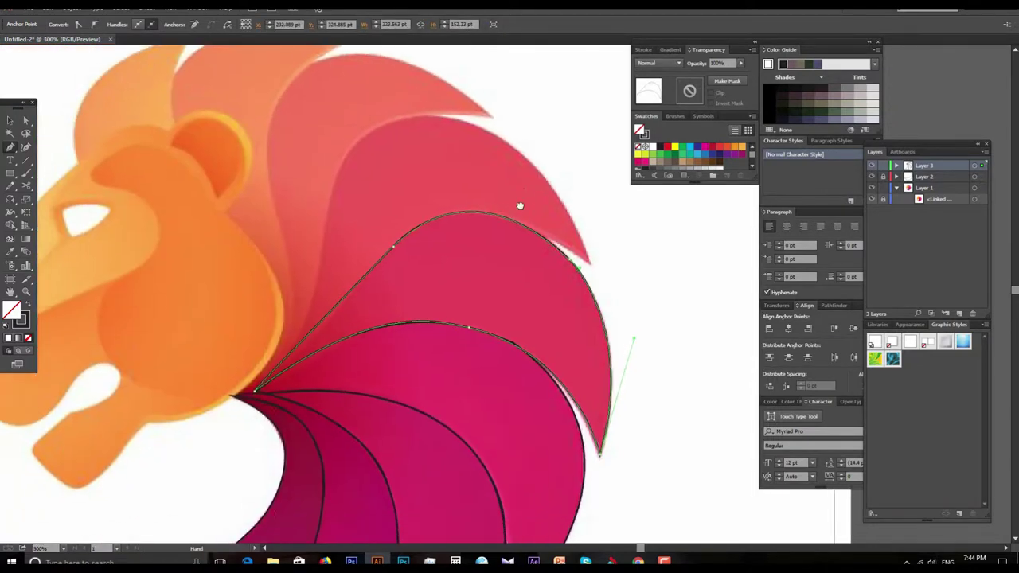
{"action": "scroll", "coordinate": [494, 216], "scroll_direction": "up", "scroll_amount": 1}
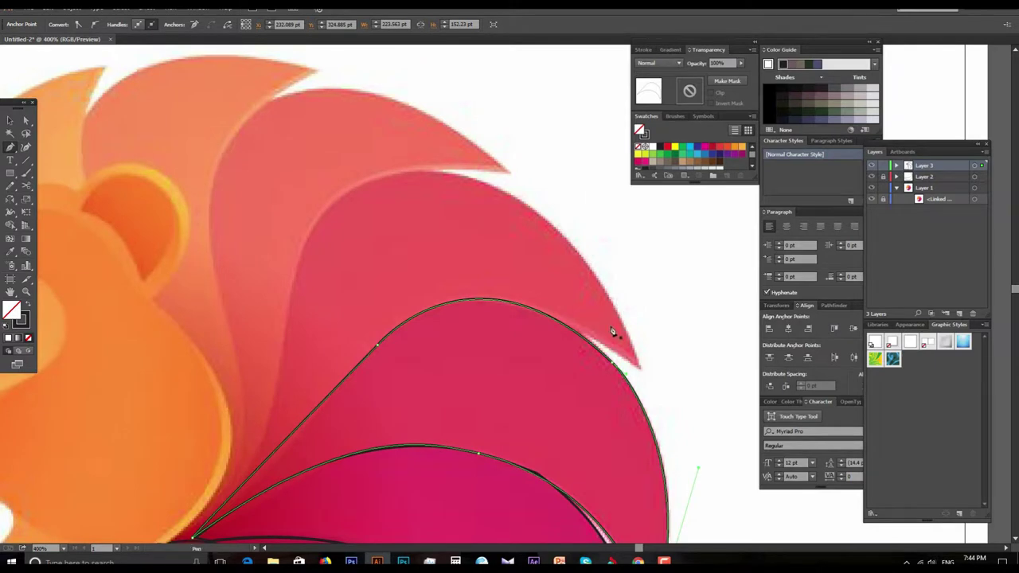
Refine the edge running from the petal tip, leaving a sharp corner point.
{"action": "mouse_move", "coordinate": [610, 337]}
{"action": "left_mouse_down"}
{"action": "mouse_move", "coordinate": [573, 239]}
{"action": "mouse_move", "coordinate": [467, 197]}
{"action": "mouse_move", "coordinate": [486, 184]}
{"action": "left_mouse_up"}
{"action": "left_click_drag", "start_coordinate": [549, 190], "coordinate": [555, 202]}
{"action": "left_click_drag", "start_coordinate": [482, 177], "coordinate": [562, 141]}
{"action": "left_click_drag", "start_coordinate": [546, 156], "coordinate": [284, 383]}
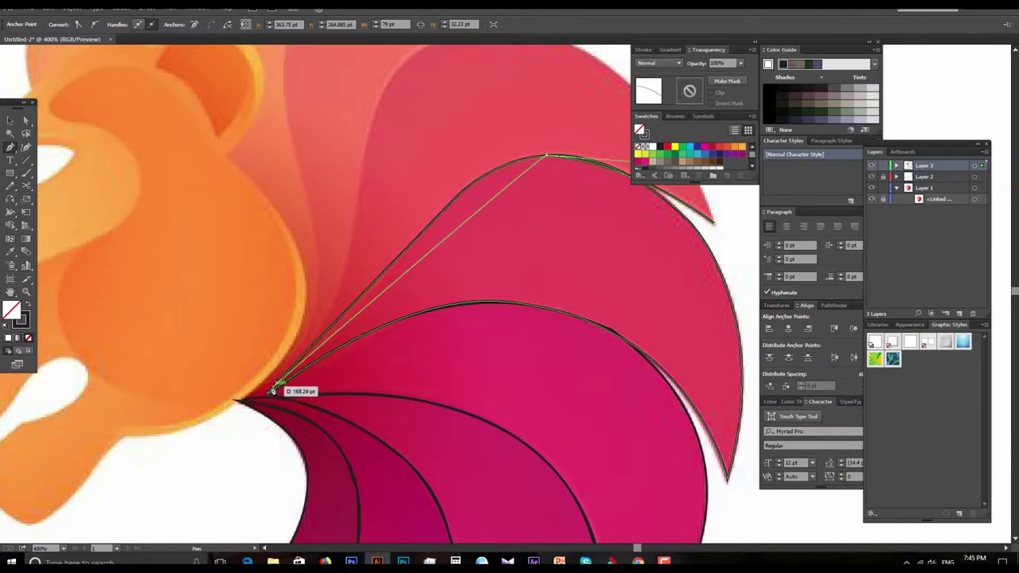
{"action": "mouse_move", "coordinate": [284, 383]}
{"action": "left_mouse_down"}
{"action": "mouse_move", "coordinate": [269, 393]}
{"action": "mouse_move", "coordinate": [505, 125]}
{"action": "left_mouse_up"}
{"action": "left_click", "coordinate": [272, 391]}
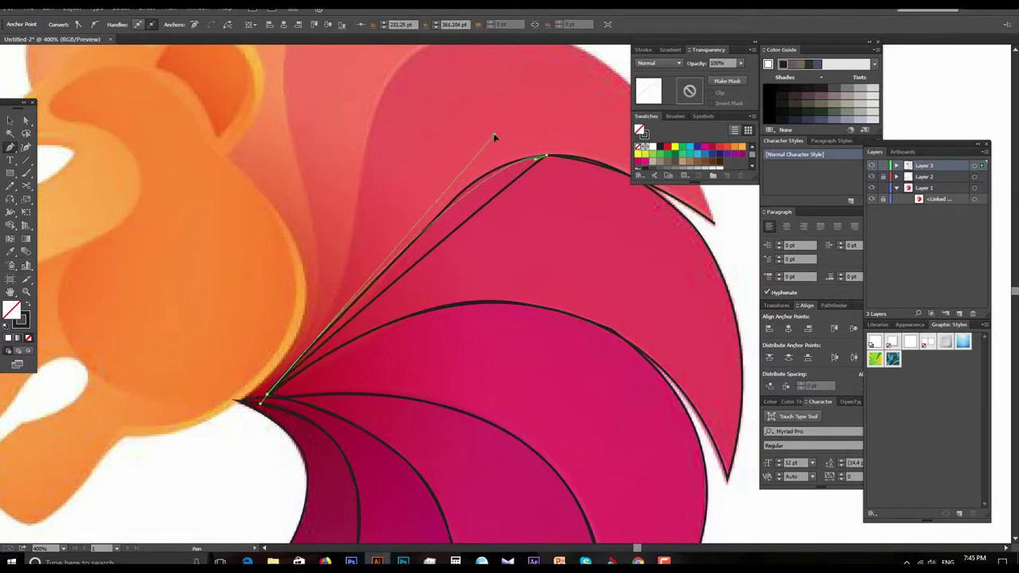
Add a smooth anchor on the top curve and reshape it to follow the petal.
{"action": "left_click", "coordinate": [473, 184], "text": "ctrl"}
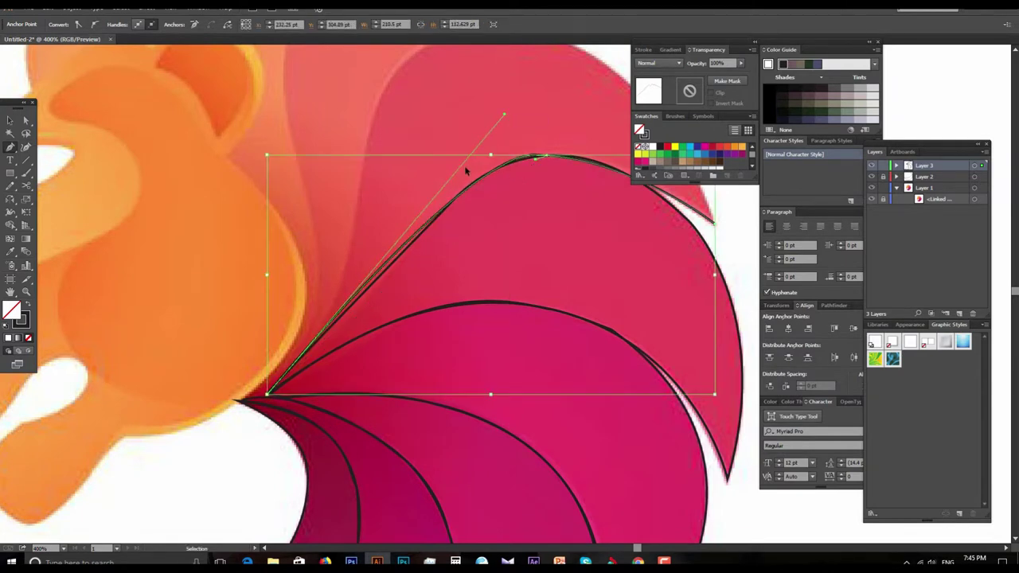
{"action": "mouse_move", "coordinate": [460, 194]}
{"action": "left_mouse_down"}
{"action": "mouse_move", "coordinate": [443, 206]}
{"action": "mouse_move", "coordinate": [498, 151]}
{"action": "left_mouse_up"}
{"action": "left_click", "coordinate": [469, 191], "text": "alt"}
{"action": "left_click_drag", "start_coordinate": [394, 247], "coordinate": [470, 193]}
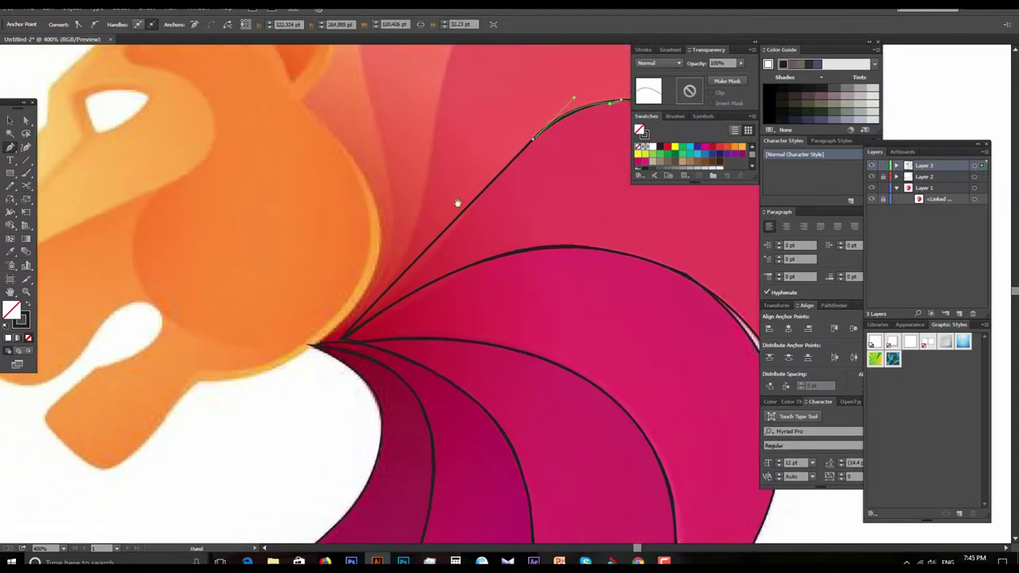
Even out the top point's handles and close the crescent outline at its tip.
{"action": "left_click", "coordinate": [341, 341]}
{"action": "mouse_move", "coordinate": [341, 342]}
{"action": "left_mouse_down"}
{"action": "mouse_move", "coordinate": [394, 278]}
{"action": "mouse_move", "coordinate": [388, 185]}
{"action": "left_mouse_up"}
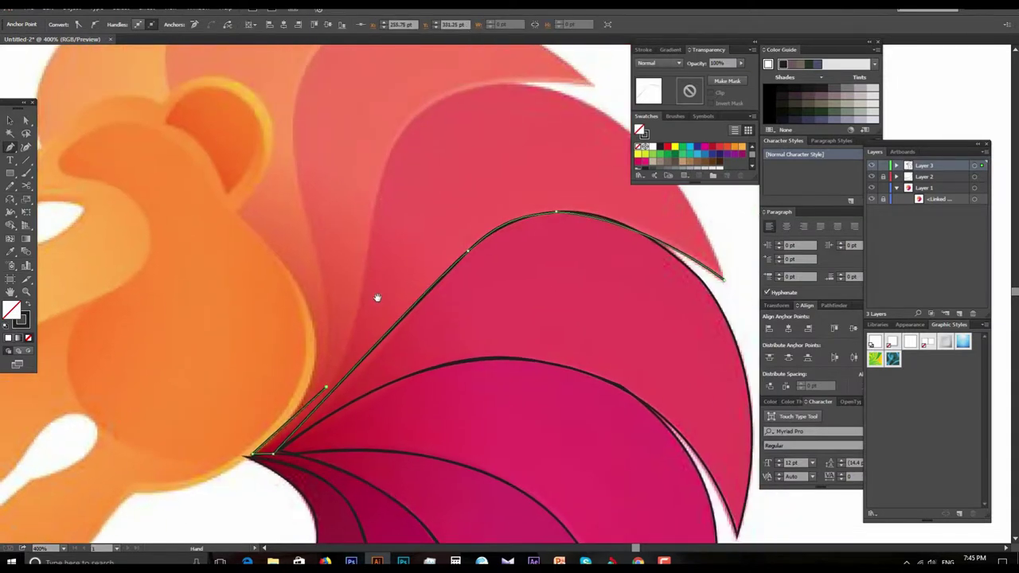
{"action": "mouse_move", "coordinate": [389, 184]}
{"action": "left_mouse_down"}
{"action": "mouse_move", "coordinate": [372, 207]}
{"action": "mouse_move", "coordinate": [377, 239]}
{"action": "left_mouse_up"}
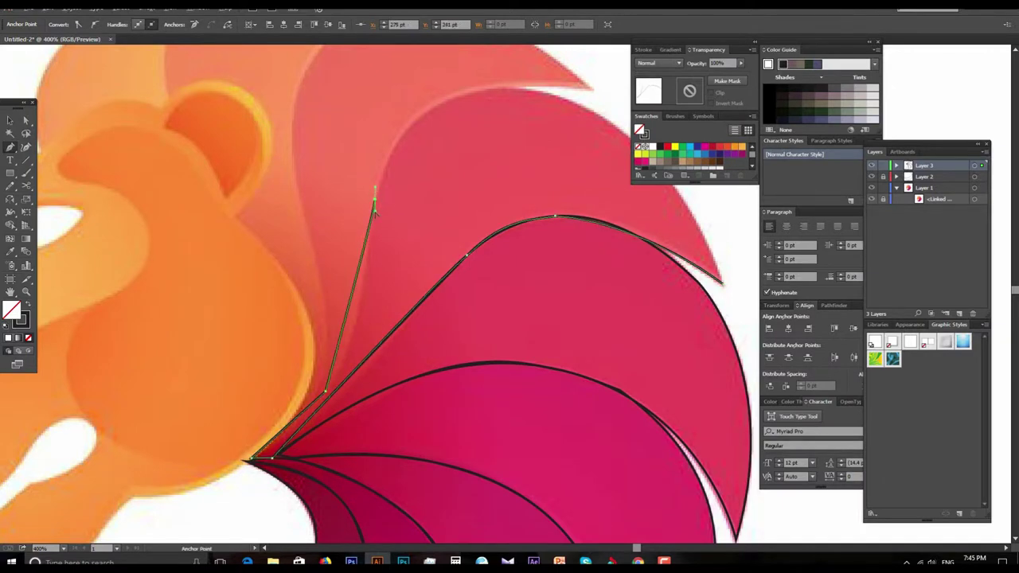
{"action": "left_click_drag", "start_coordinate": [483, 146], "coordinate": [348, 189]}
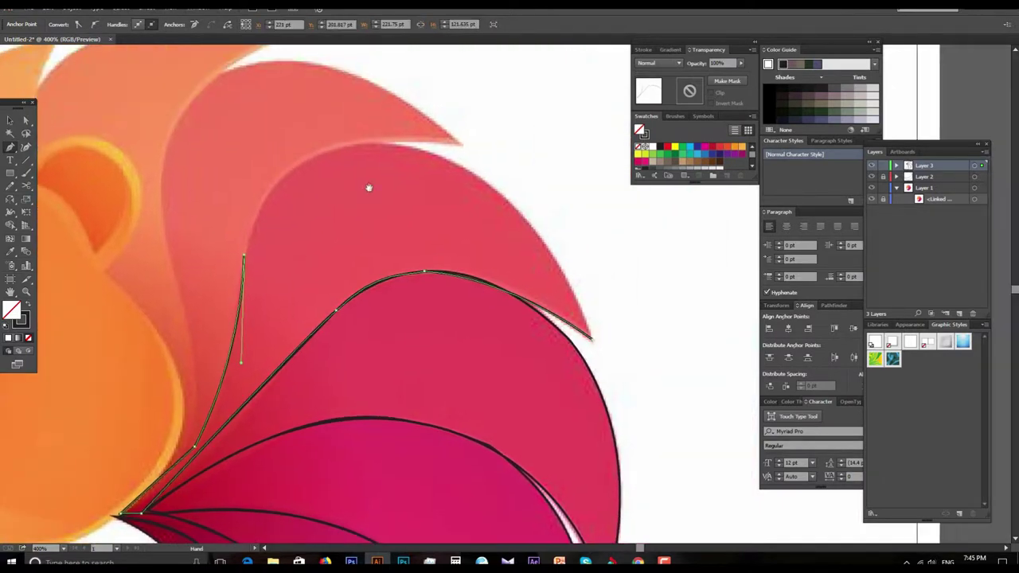
{"action": "left_click_drag", "start_coordinate": [434, 153], "coordinate": [167, 86]}
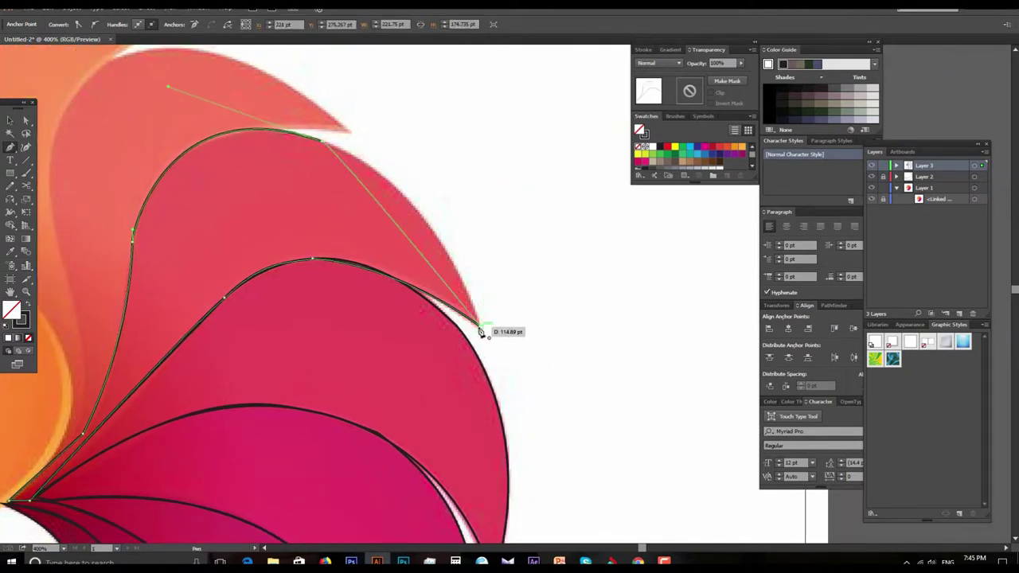
{"action": "left_click", "coordinate": [482, 328]}
{"action": "left_click_drag", "start_coordinate": [483, 301], "coordinate": [427, 194]}
Zoom out and back in on the upper petals, then start an outline at the next tip.
{"action": "key", "text": "ctrl+minus"}
{"action": "mouse_move", "coordinate": [485, 262]}
{"action": "left_mouse_down"}
{"action": "mouse_move", "coordinate": [464, 311]}
{"action": "mouse_move", "coordinate": [498, 230]}
{"action": "left_mouse_up"}
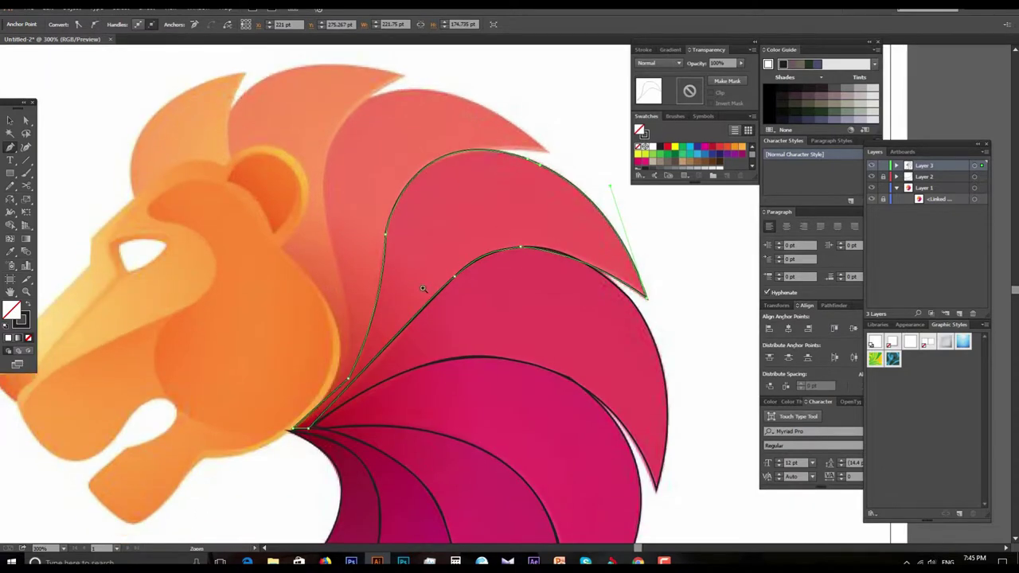
{"action": "key", "text": "ctrl+plus"}
{"action": "mouse_move", "coordinate": [471, 273]}
{"action": "left_mouse_down"}
{"action": "mouse_move", "coordinate": [384, 277]}
{"action": "mouse_move", "coordinate": [390, 358]}
{"action": "left_mouse_up"}
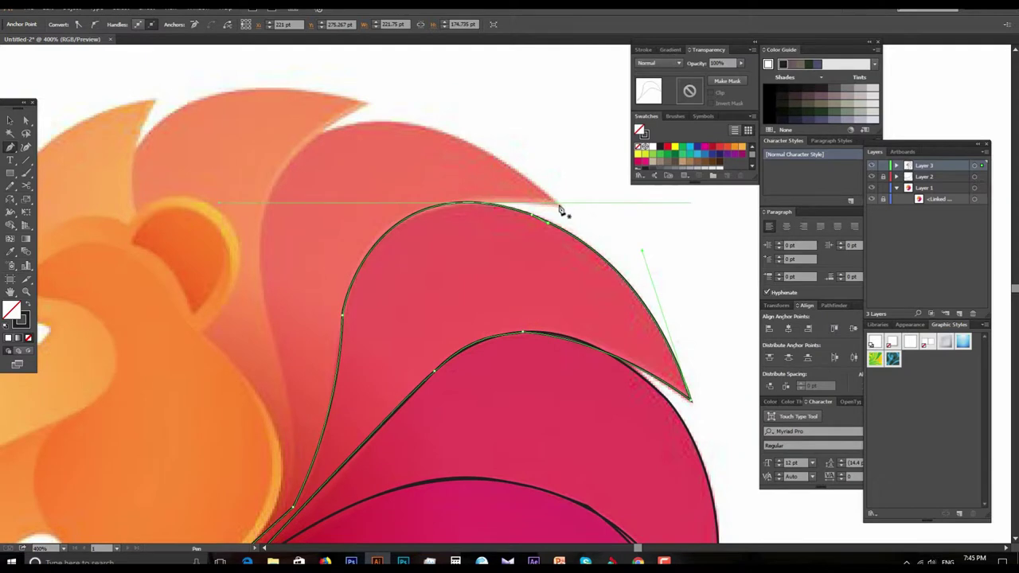
{"action": "left_click", "coordinate": [560, 206]}
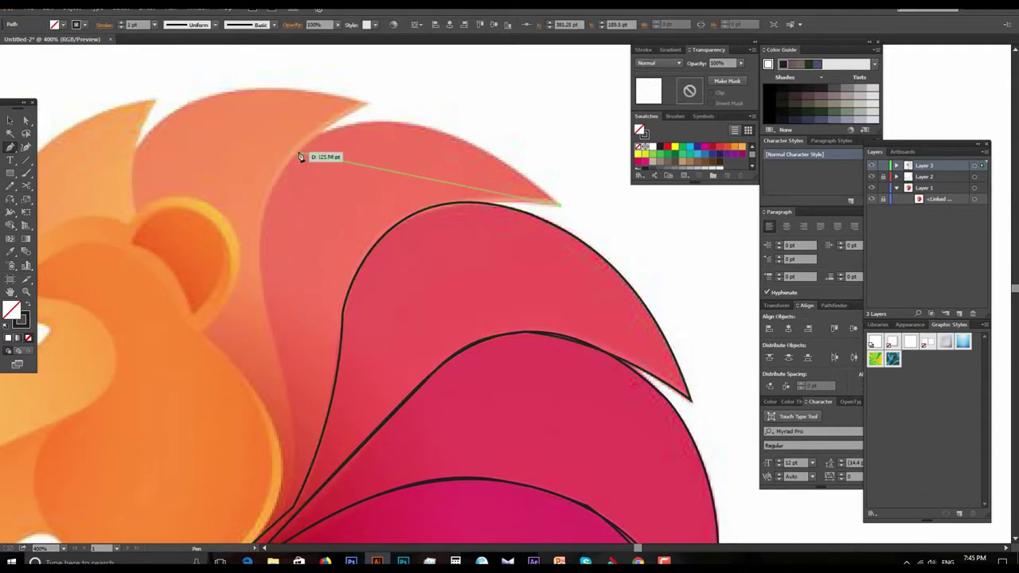
Trace curved anchors down the petal's inner edge to its base.
{"action": "left_click_drag", "start_coordinate": [300, 151], "coordinate": [309, 139]}
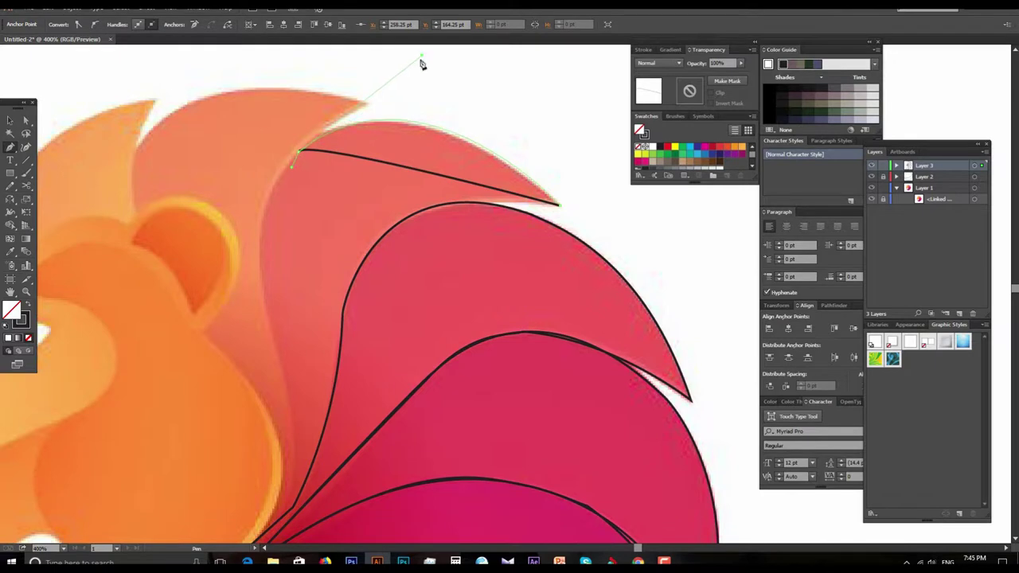
{"action": "scroll", "coordinate": [422, 64], "scroll_direction": "down", "scroll_amount": 3}
{"action": "scroll", "coordinate": [359, 95], "scroll_direction": "down", "scroll_amount": 1}
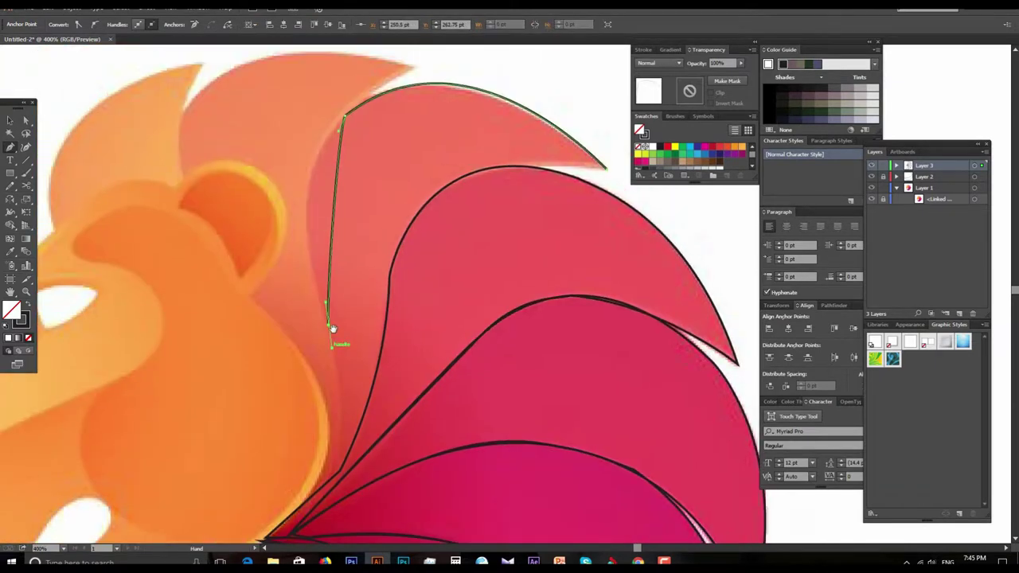
{"action": "left_click_drag", "start_coordinate": [292, 258], "coordinate": [335, 337]}
{"action": "left_click_drag", "start_coordinate": [332, 328], "coordinate": [332, 303]}
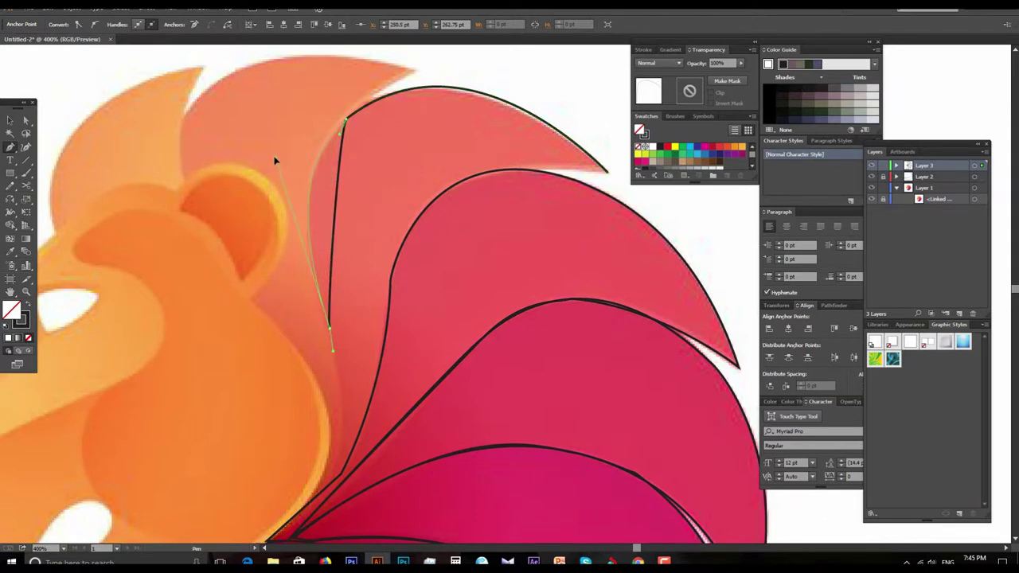
{"action": "scroll", "coordinate": [354, 239], "scroll_direction": "down", "scroll_amount": 3}
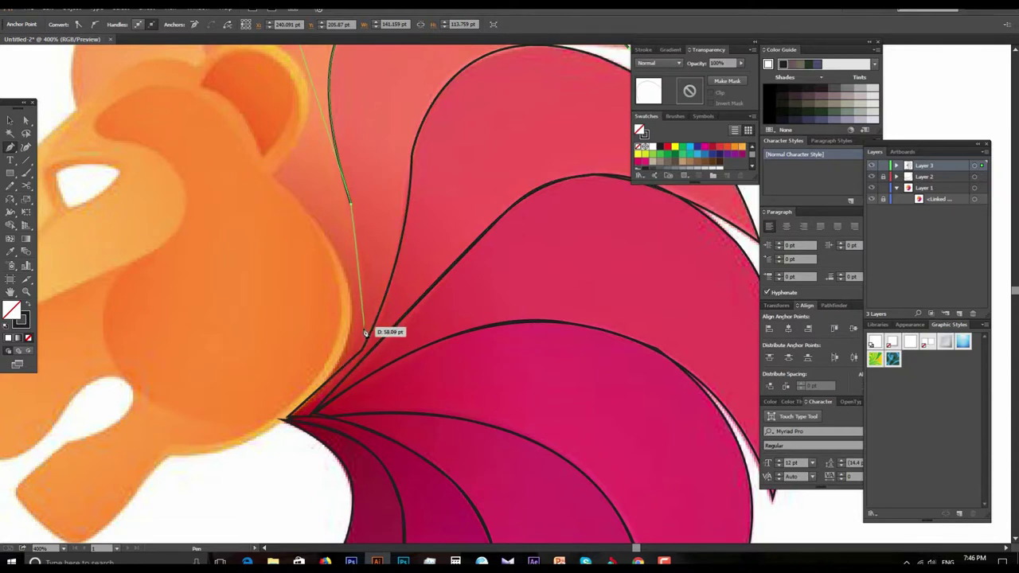
{"action": "left_click_drag", "start_coordinate": [361, 340], "coordinate": [371, 292]}
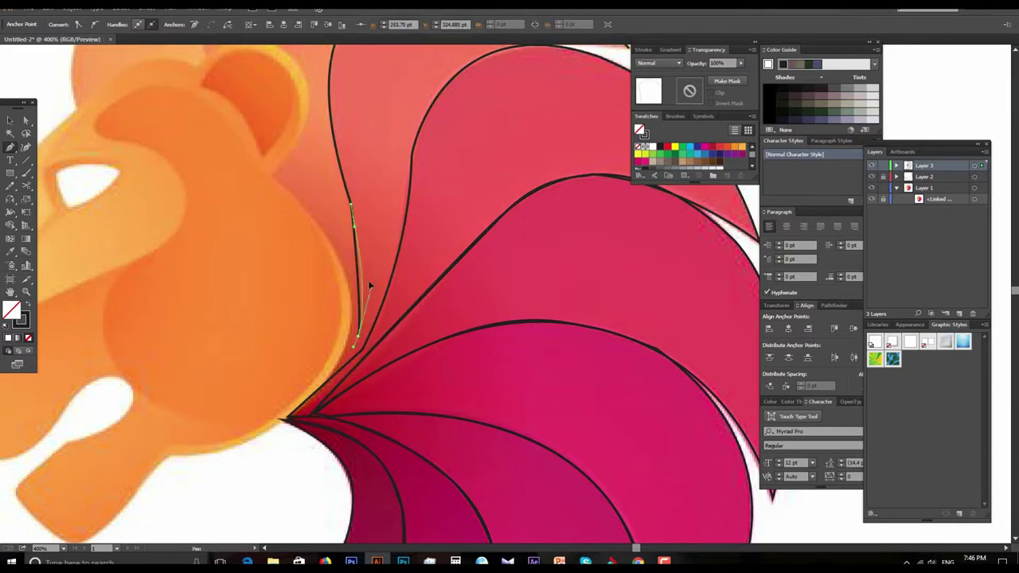
{"action": "left_click", "coordinate": [341, 375]}
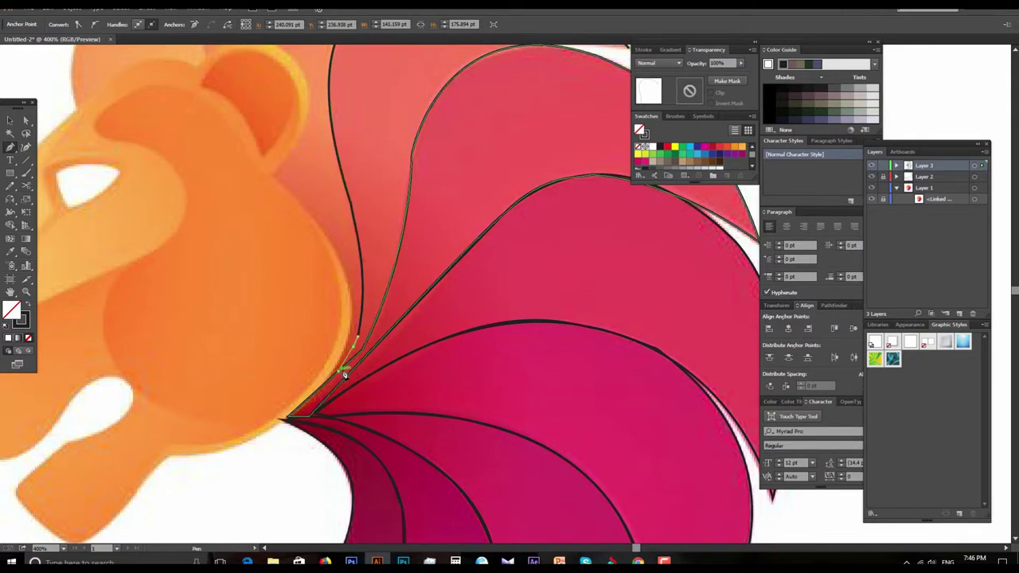
{"action": "left_click", "coordinate": [361, 354]}
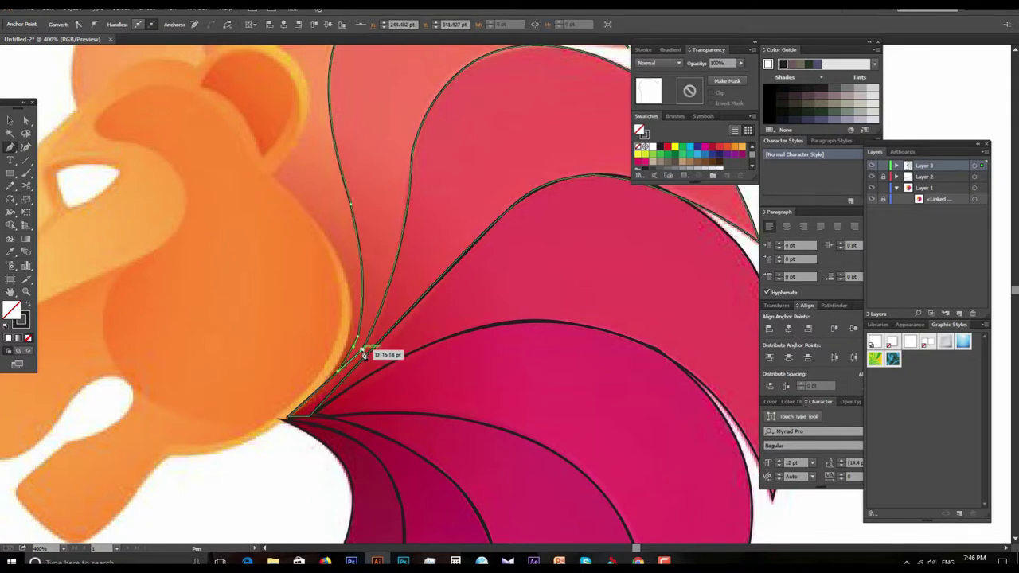
Curve the outline up the petal's right edge and close it at the tip.
{"action": "left_click", "coordinate": [411, 162]}
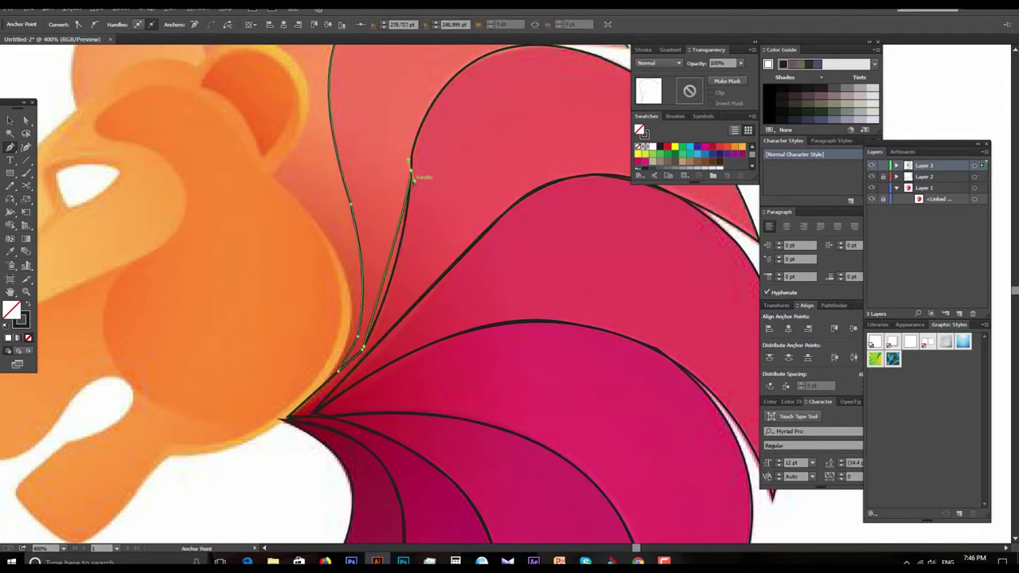
{"action": "left_click_drag", "start_coordinate": [411, 164], "coordinate": [411, 237]}
{"action": "left_click_drag", "start_coordinate": [551, 87], "coordinate": [461, 179]}
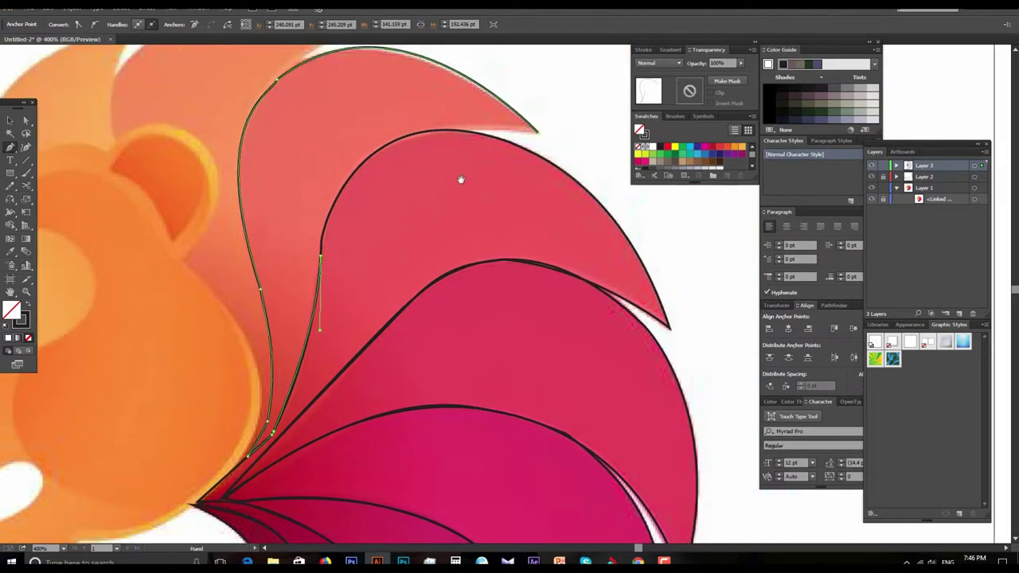
{"action": "mouse_move", "coordinate": [459, 130]}
{"action": "left_mouse_down"}
{"action": "mouse_move", "coordinate": [492, 136]}
{"action": "mouse_move", "coordinate": [434, 315]}
{"action": "left_mouse_up"}
{"action": "left_click_drag", "start_coordinate": [428, 125], "coordinate": [356, 124]}
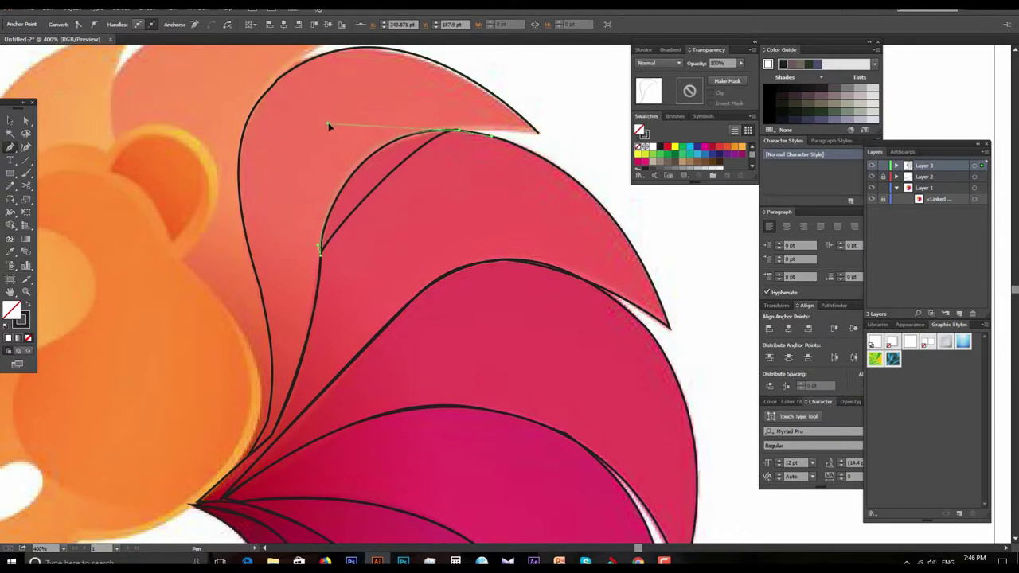
{"action": "scroll", "coordinate": [399, 139], "scroll_direction": "right", "scroll_amount": 2}
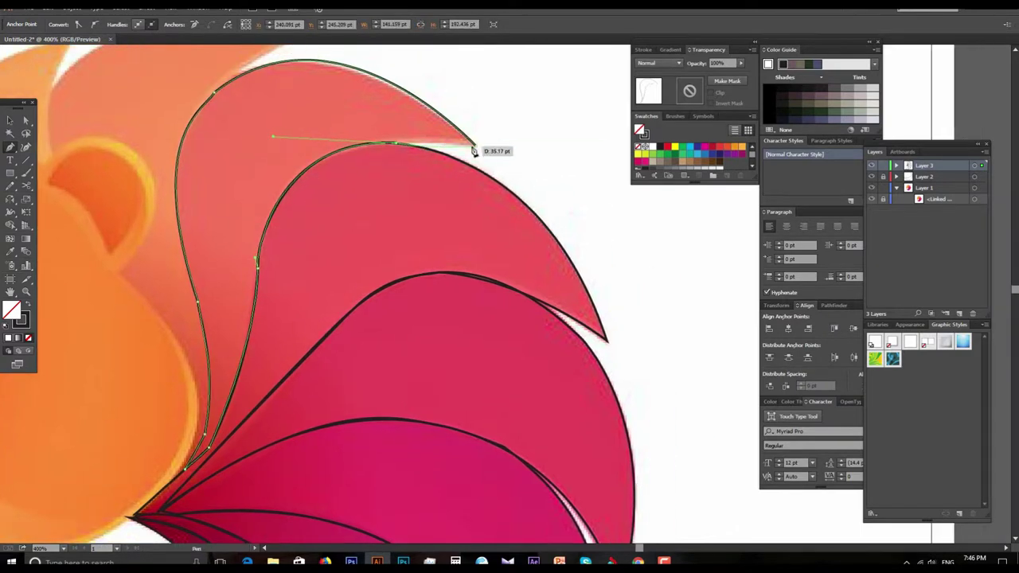
{"action": "left_click_drag", "start_coordinate": [478, 150], "coordinate": [476, 151]}
Reshape the curve at the petal tip and start a new outline at the next tip.
{"action": "scroll", "coordinate": [387, 300], "scroll_direction": "down", "scroll_amount": 2}
{"action": "scroll", "coordinate": [478, 239], "scroll_direction": "down", "scroll_amount": 2}
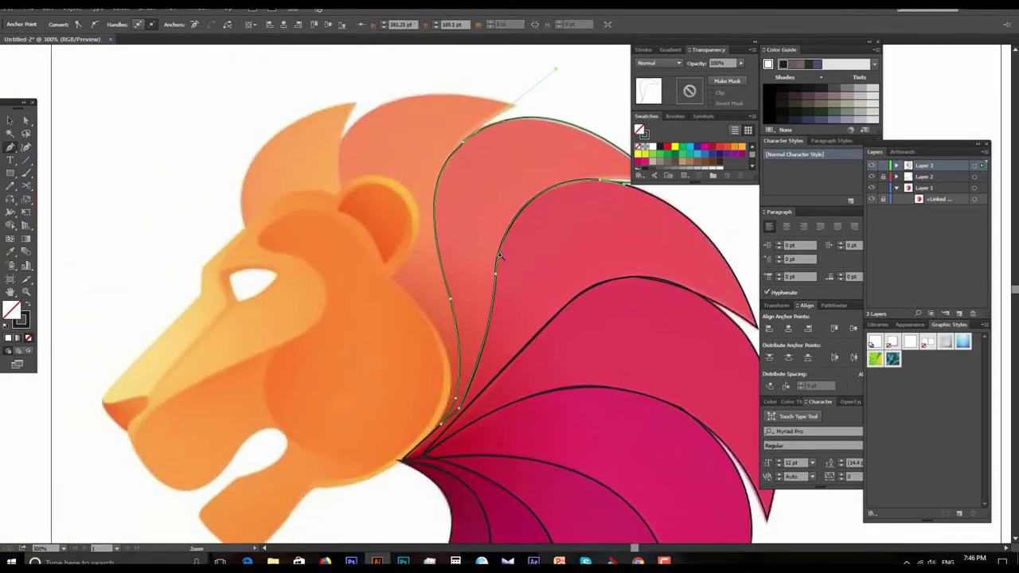
{"action": "scroll", "coordinate": [520, 292], "scroll_direction": "up", "scroll_amount": 1}
{"action": "scroll", "coordinate": [502, 271], "scroll_direction": "up", "scroll_amount": 1}
{"action": "scroll", "coordinate": [492, 253], "scroll_direction": "up", "scroll_amount": 1}
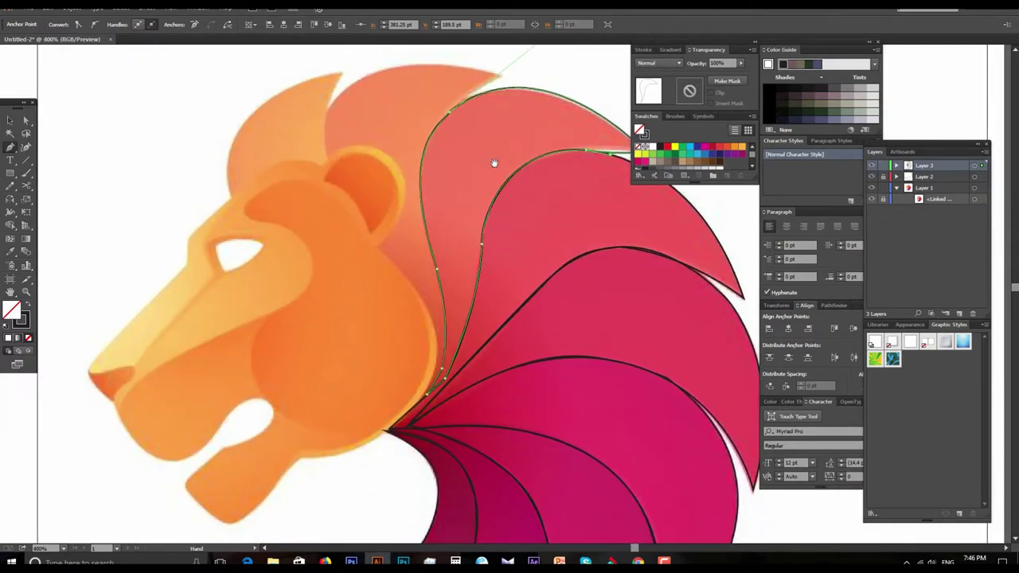
{"action": "scroll", "coordinate": [494, 163], "scroll_direction": "up", "scroll_amount": 2}
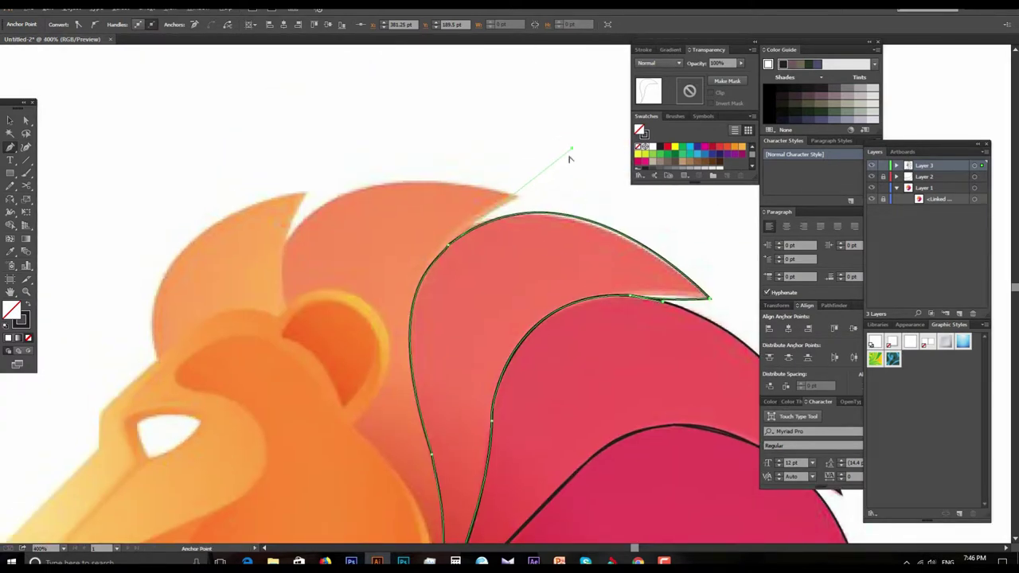
{"action": "left_click_drag", "start_coordinate": [572, 148], "coordinate": [577, 164]}
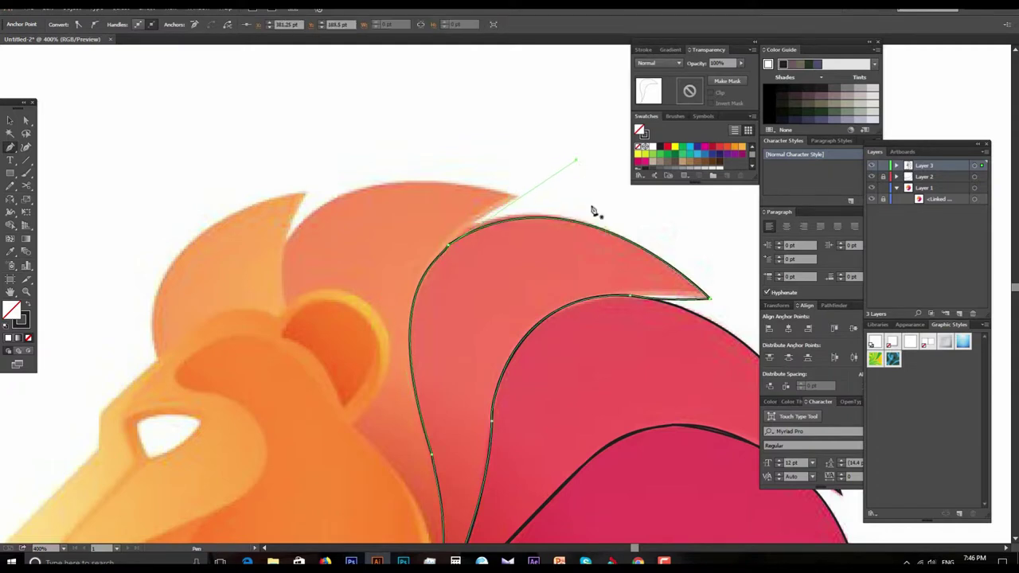
{"action": "scroll", "coordinate": [519, 230], "scroll_direction": "right", "scroll_amount": 3}
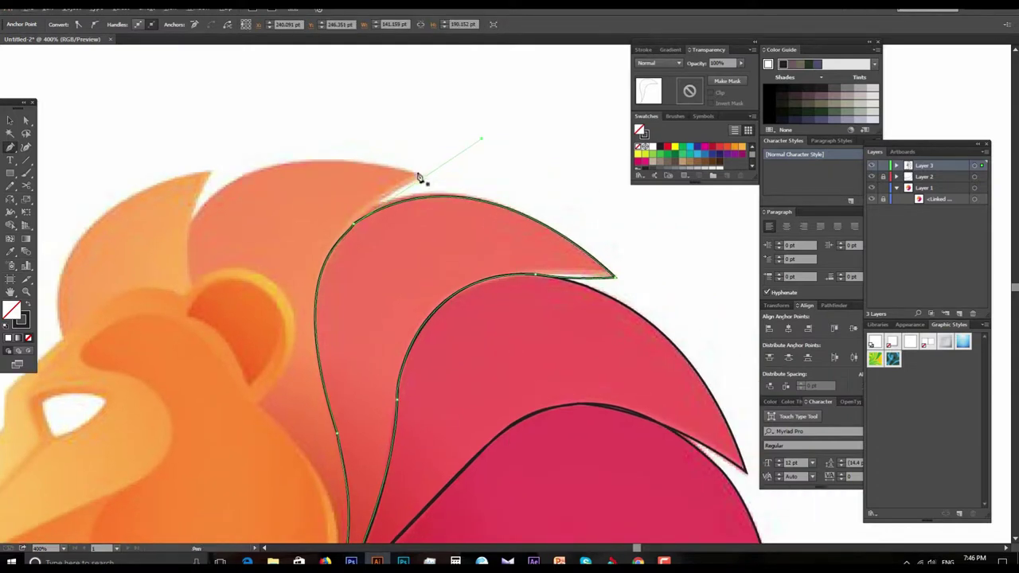
{"action": "left_click", "coordinate": [415, 174]}
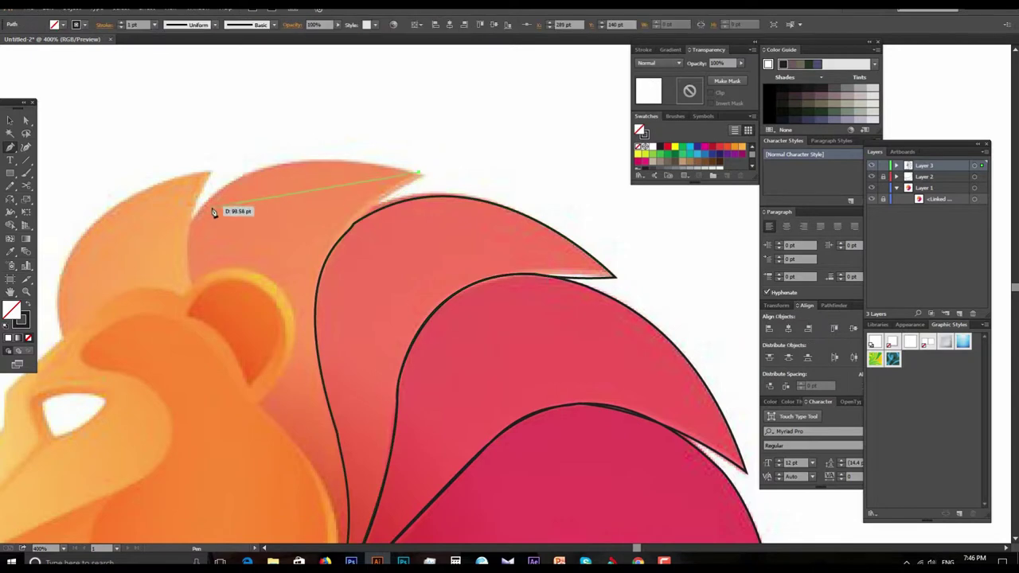
Trace the mane lock's edge to the left notch and around the top of the ear.
{"action": "left_click", "coordinate": [193, 221]}
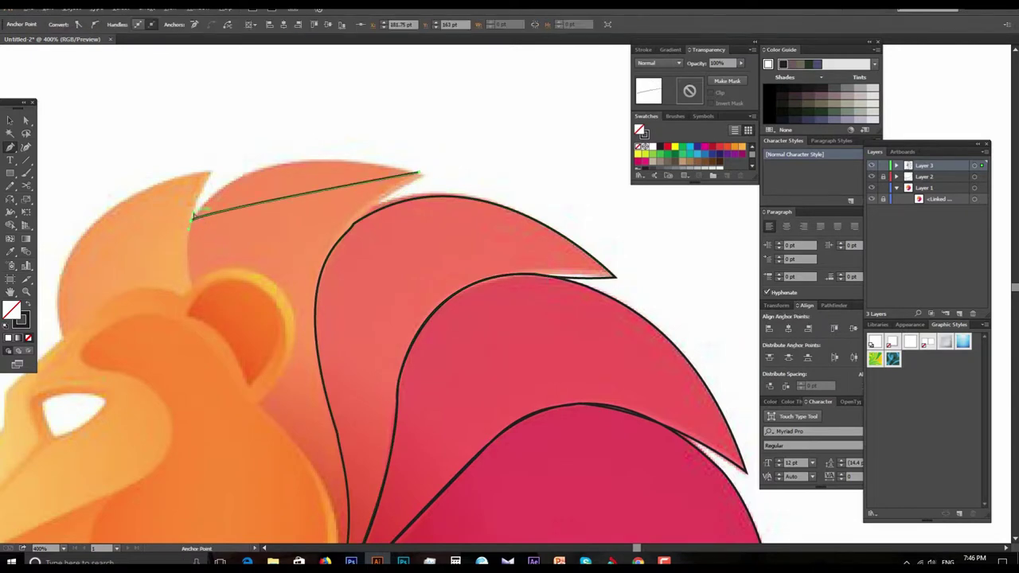
{"action": "left_click_drag", "start_coordinate": [267, 123], "coordinate": [205, 213]}
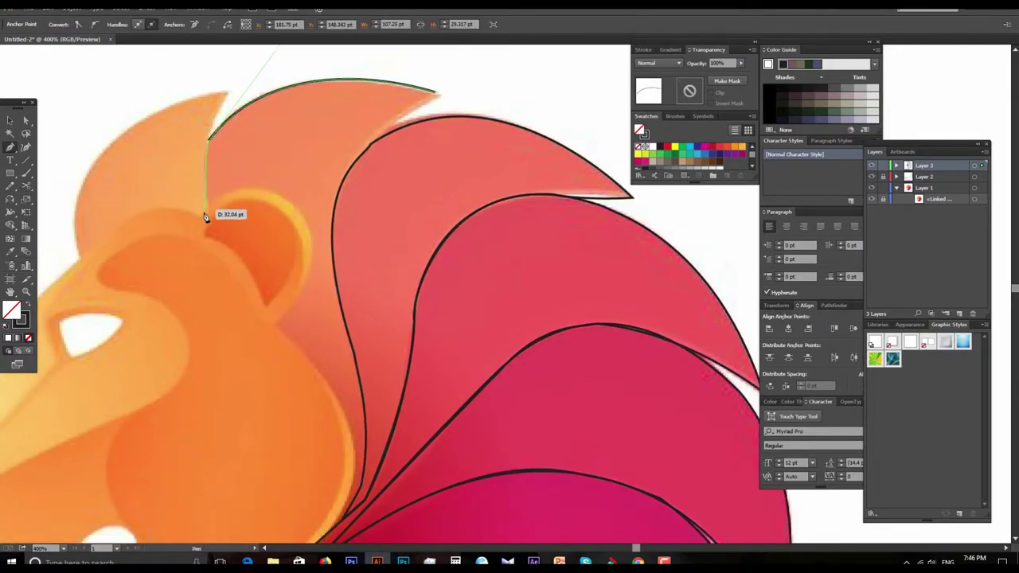
{"action": "left_click", "coordinate": [205, 212]}
{"action": "left_click_drag", "start_coordinate": [279, 216], "coordinate": [325, 136]}
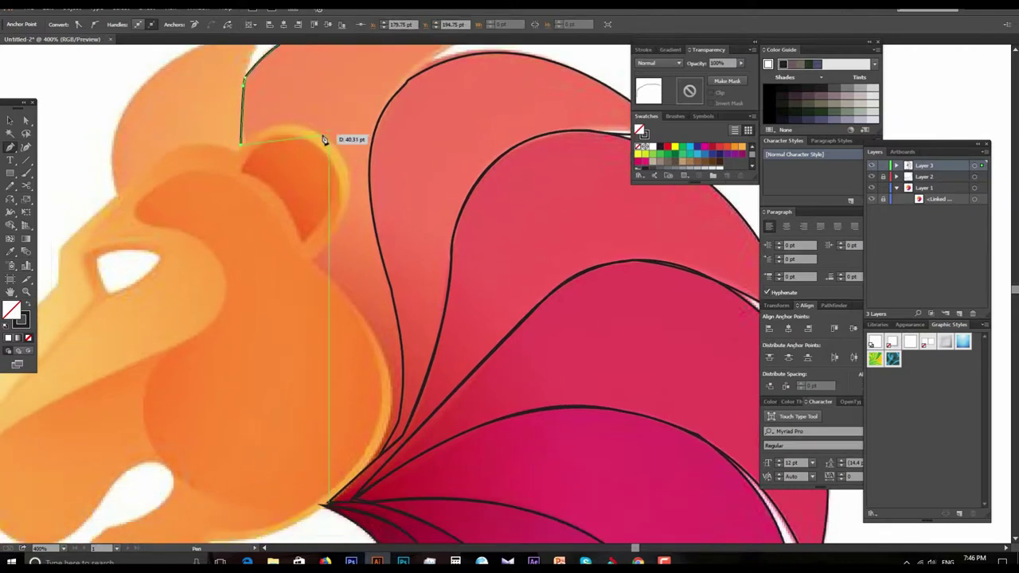
{"action": "left_click", "coordinate": [295, 123]}
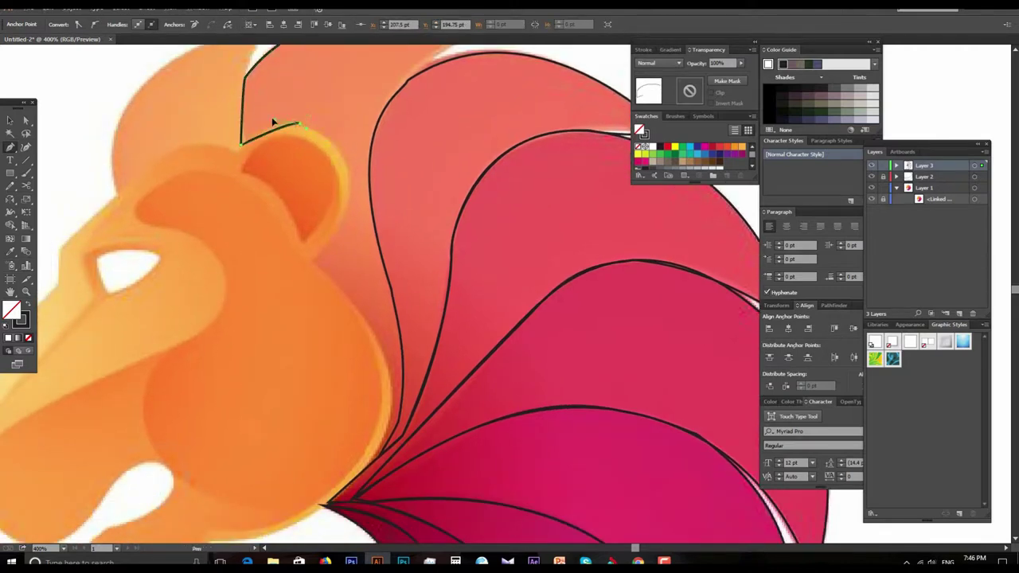
{"action": "left_click_drag", "start_coordinate": [297, 124], "coordinate": [312, 263]}
{"action": "left_click", "coordinate": [310, 256]}
{"action": "left_click", "coordinate": [311, 255], "text": "alt"}
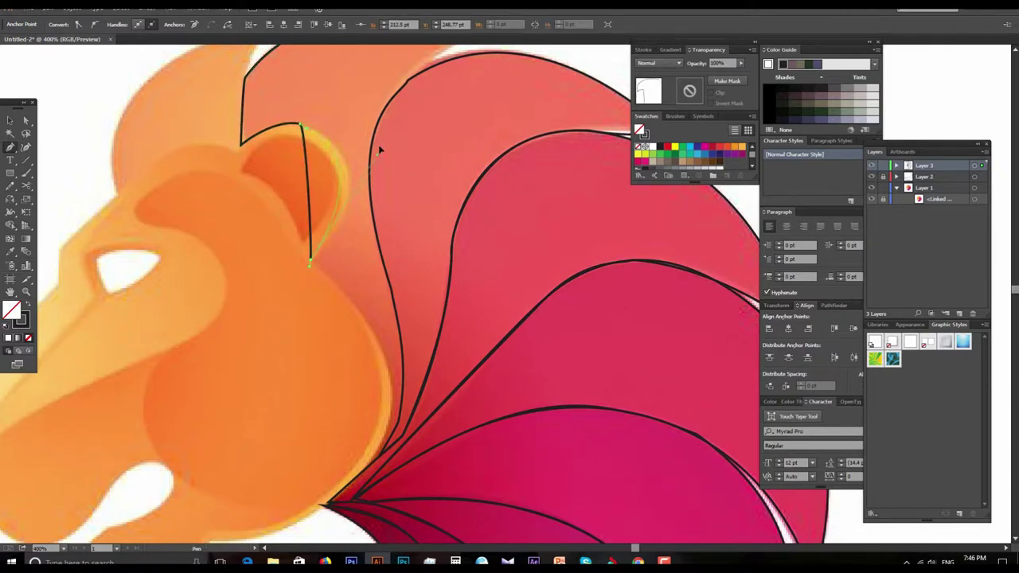
Curve the outline along the ear's edge and close it at the start point.
{"action": "scroll", "coordinate": [455, 154], "scroll_direction": "down", "scroll_amount": 3}
{"action": "scroll", "coordinate": [454, 154], "scroll_direction": "right", "scroll_amount": 2}
{"action": "mouse_move", "coordinate": [249, 157]}
{"action": "left_mouse_down"}
{"action": "mouse_move", "coordinate": [329, 288]}
{"action": "mouse_move", "coordinate": [317, 199]}
{"action": "left_mouse_up"}
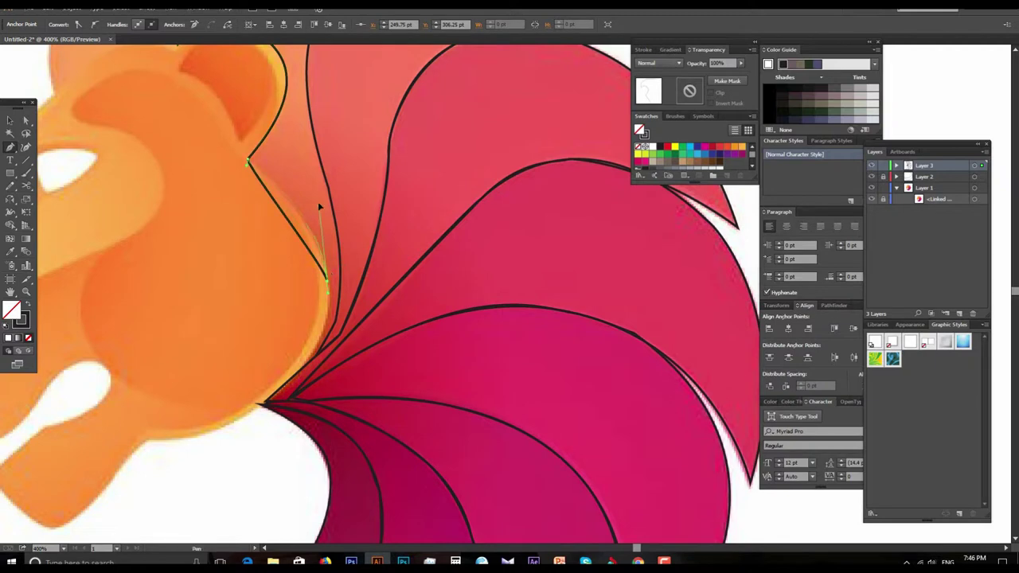
{"action": "scroll", "coordinate": [364, 228], "scroll_direction": "down", "scroll_amount": 3}
{"action": "scroll", "coordinate": [364, 228], "scroll_direction": "left", "scroll_amount": 1}
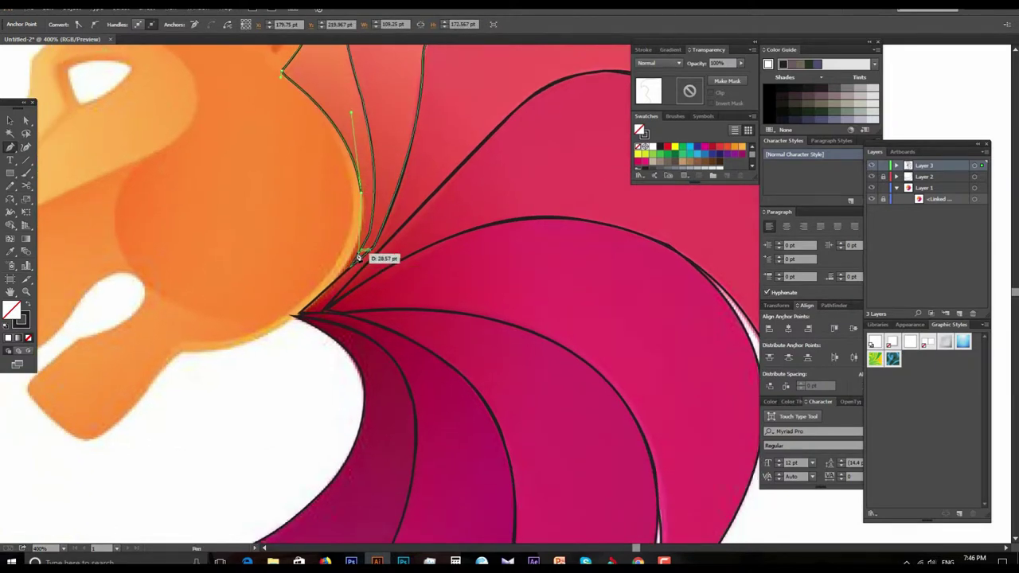
{"action": "left_click", "coordinate": [341, 275]}
Start a new outline below the ear, curving up the orange edge to the ear tip.
{"action": "left_click", "coordinate": [342, 277]}
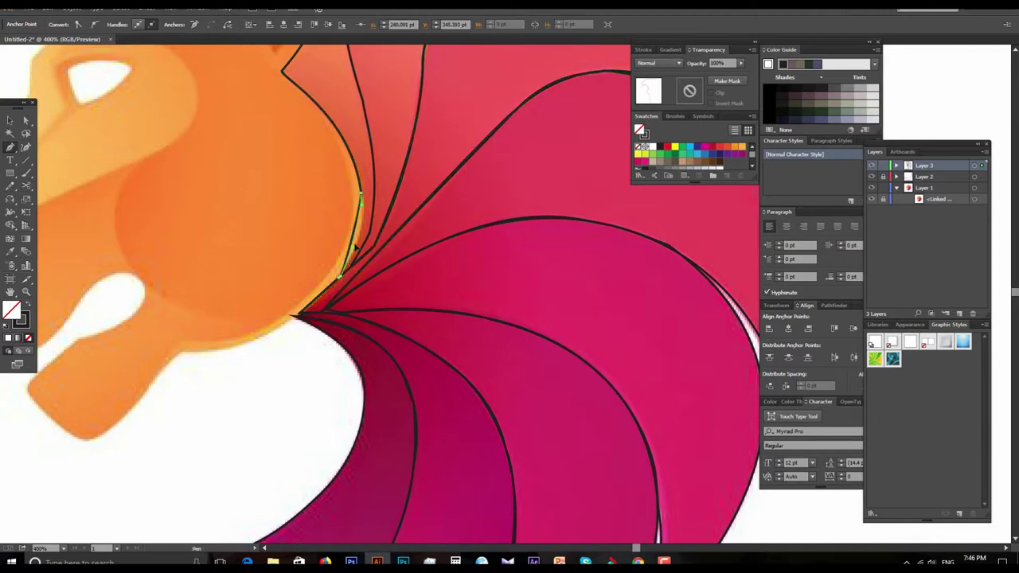
{"action": "scroll", "coordinate": [367, 238], "scroll_direction": "up", "scroll_amount": 3}
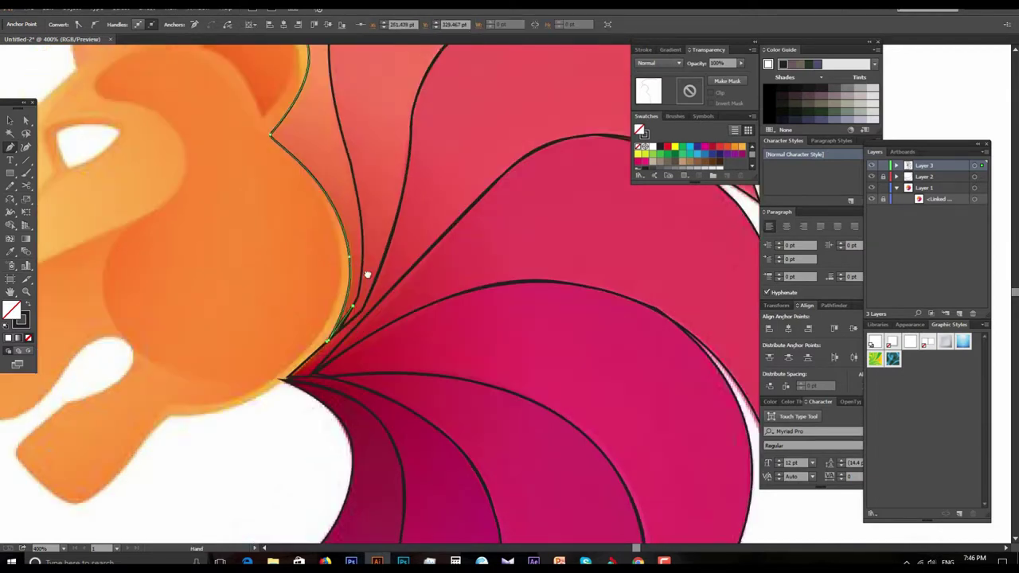
{"action": "left_click_drag", "start_coordinate": [360, 188], "coordinate": [355, 155]}
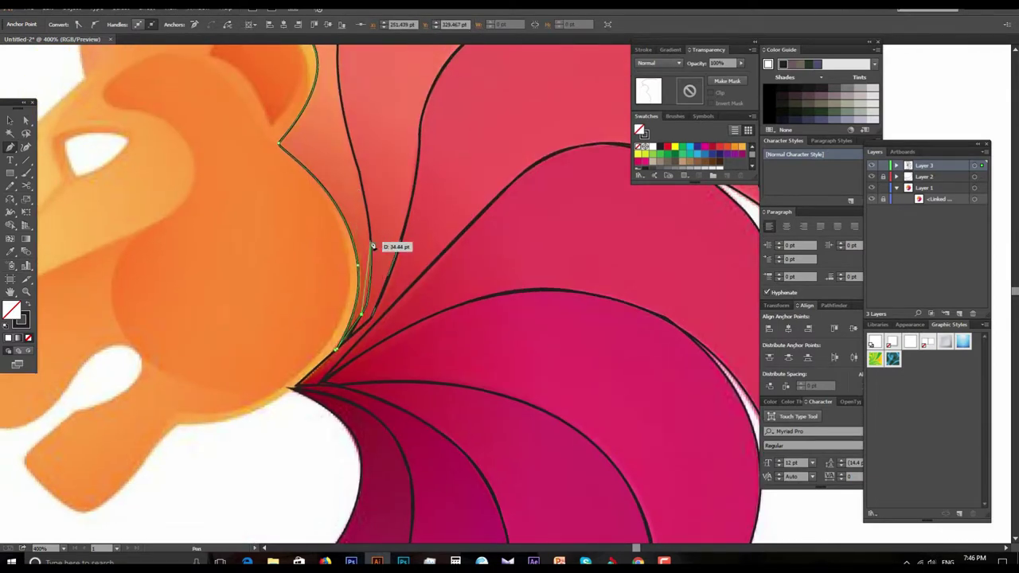
{"action": "left_click", "coordinate": [354, 155]}
{"action": "mouse_move", "coordinate": [357, 166]}
{"action": "left_mouse_down"}
{"action": "mouse_move", "coordinate": [383, 235]}
{"action": "mouse_move", "coordinate": [345, 201]}
{"action": "mouse_move", "coordinate": [328, 210]}
{"action": "left_mouse_up"}
{"action": "scroll", "coordinate": [359, 257], "scroll_direction": "up", "scroll_amount": 10}
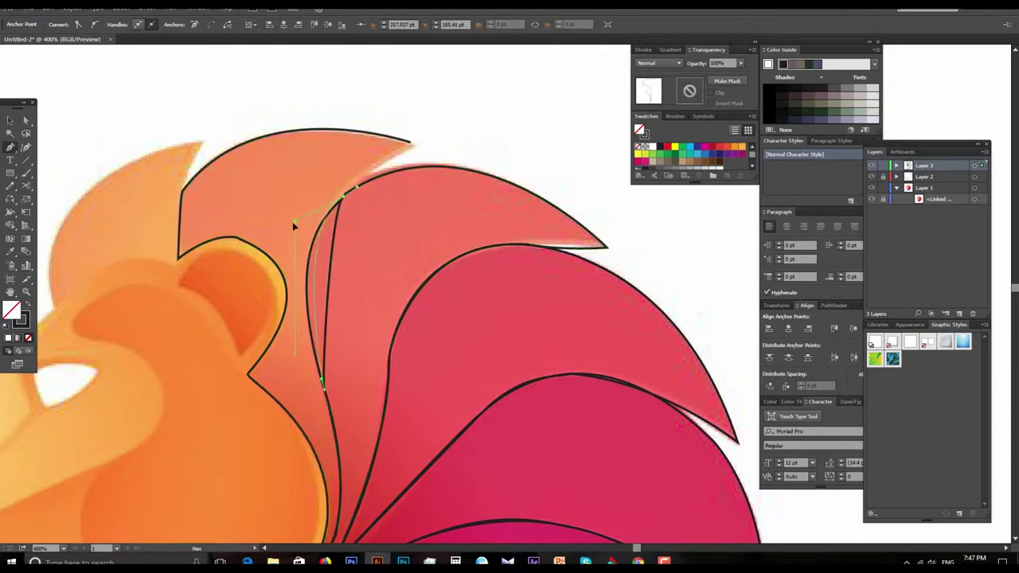
{"action": "left_click", "coordinate": [270, 258]}
Shape the mane lock's tip curve, then begin the front tuft outline down its left side.
{"action": "left_click_drag", "start_coordinate": [420, 155], "coordinate": [410, 146]}
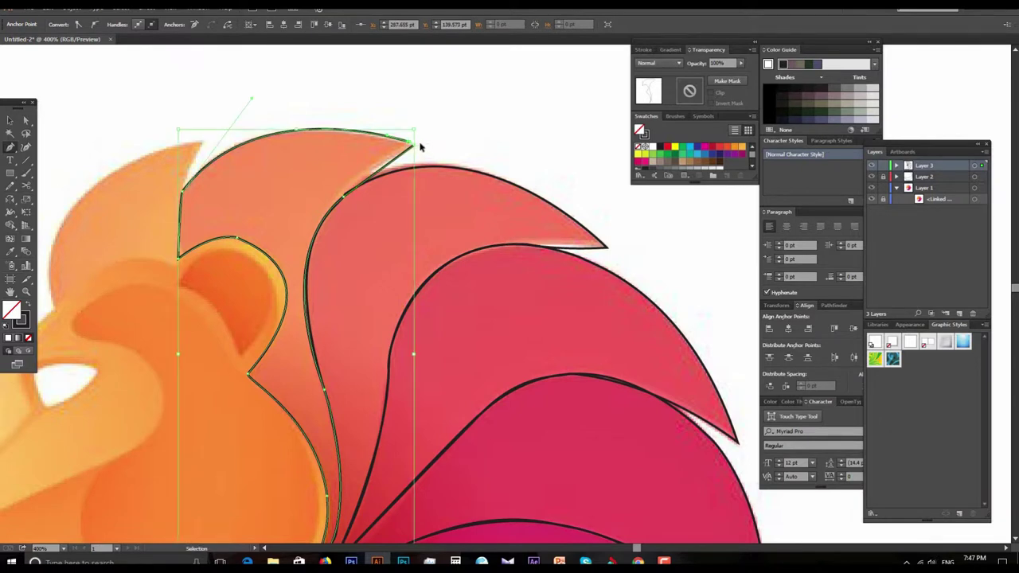
{"action": "left_click_drag", "start_coordinate": [417, 150], "coordinate": [423, 153]}
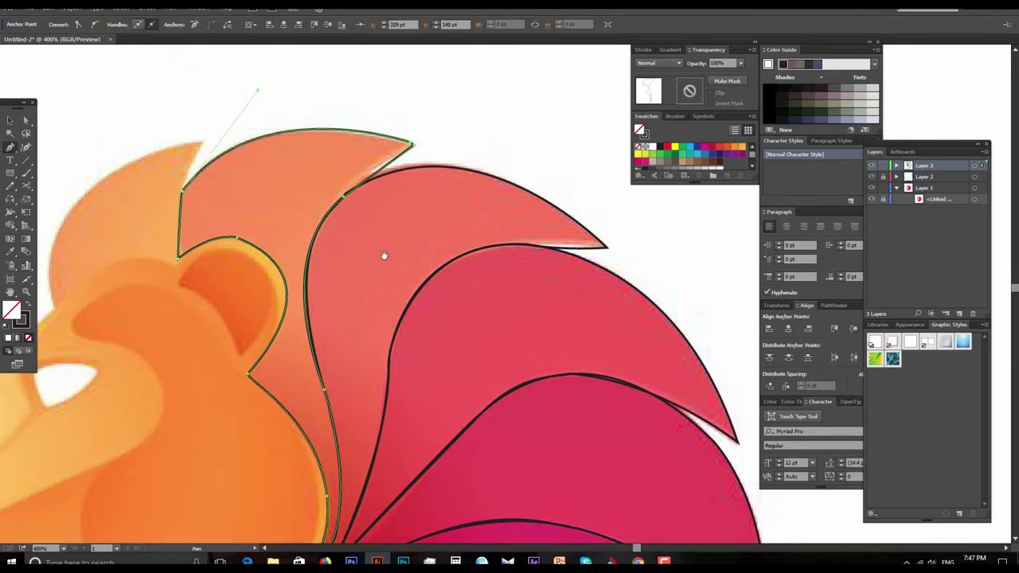
{"action": "scroll", "coordinate": [421, 338], "scroll_direction": "down", "scroll_amount": 3}
{"action": "scroll", "coordinate": [455, 228], "scroll_direction": "up", "scroll_amount": 3}
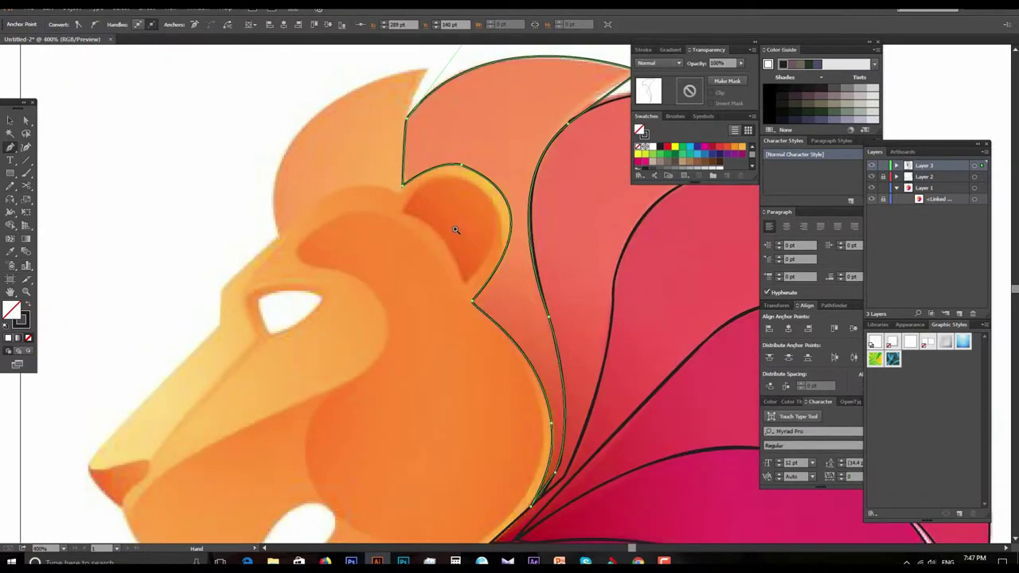
{"action": "left_click_drag", "start_coordinate": [455, 228], "coordinate": [463, 262]}
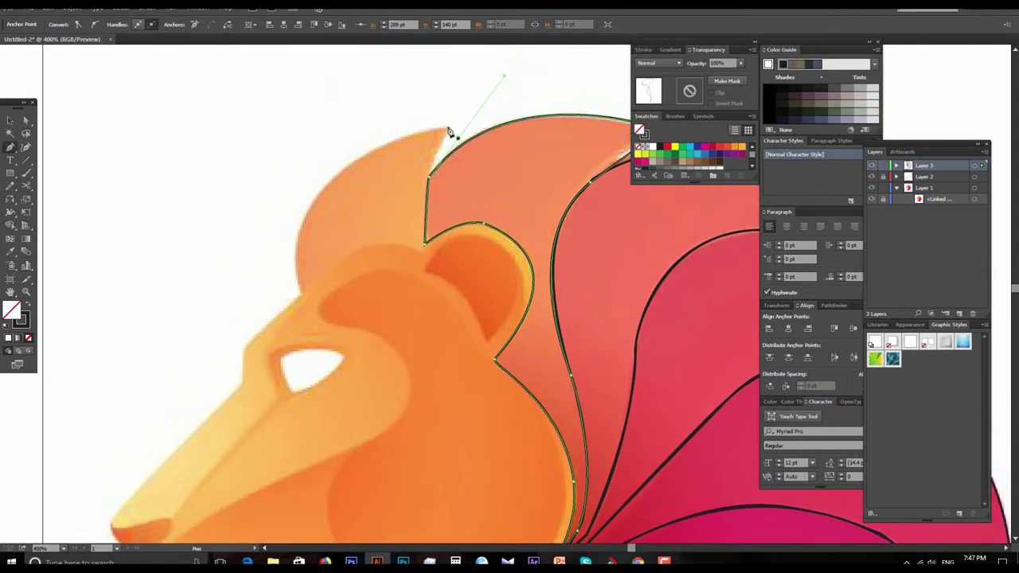
{"action": "mouse_move", "coordinate": [450, 134]}
{"action": "left_mouse_down"}
{"action": "mouse_move", "coordinate": [303, 226]}
{"action": "mouse_move", "coordinate": [338, 149]}
{"action": "mouse_move", "coordinate": [306, 293]}
{"action": "left_mouse_up"}
{"action": "left_click", "coordinate": [303, 296]}
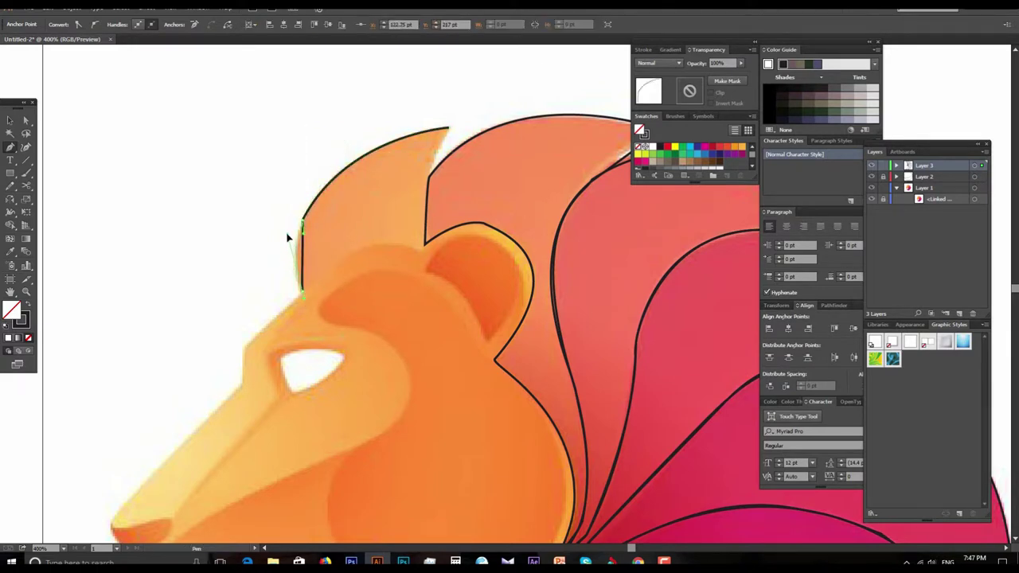
Trace the tuft's upper edge, lower-left corner and bottom edge toward the ear.
{"action": "mouse_move", "coordinate": [302, 230]}
{"action": "left_mouse_down"}
{"action": "mouse_move", "coordinate": [346, 274]}
{"action": "mouse_move", "coordinate": [375, 255]}
{"action": "left_mouse_up"}
{"action": "key", "text": "v"}
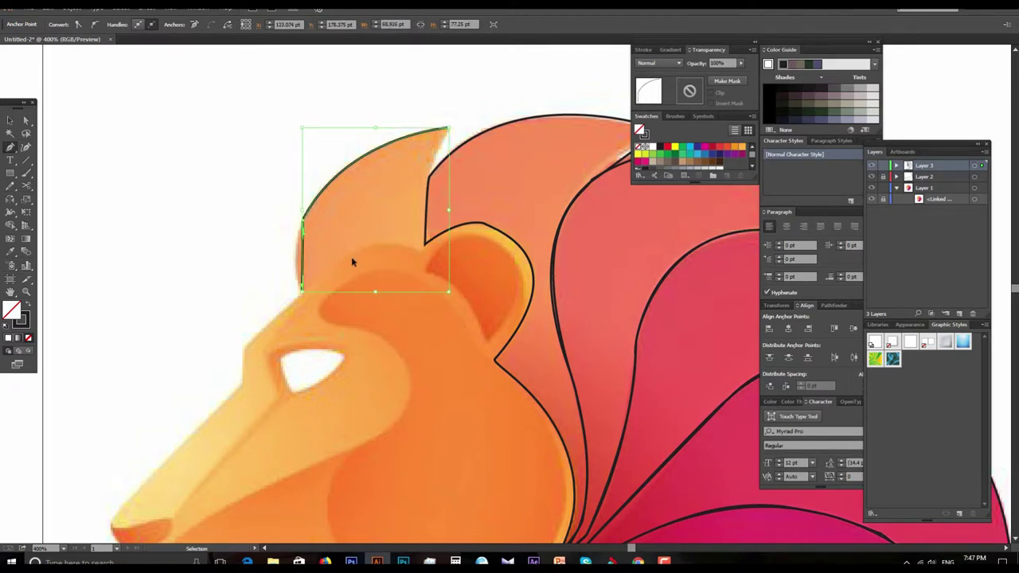
{"action": "key", "text": "p"}
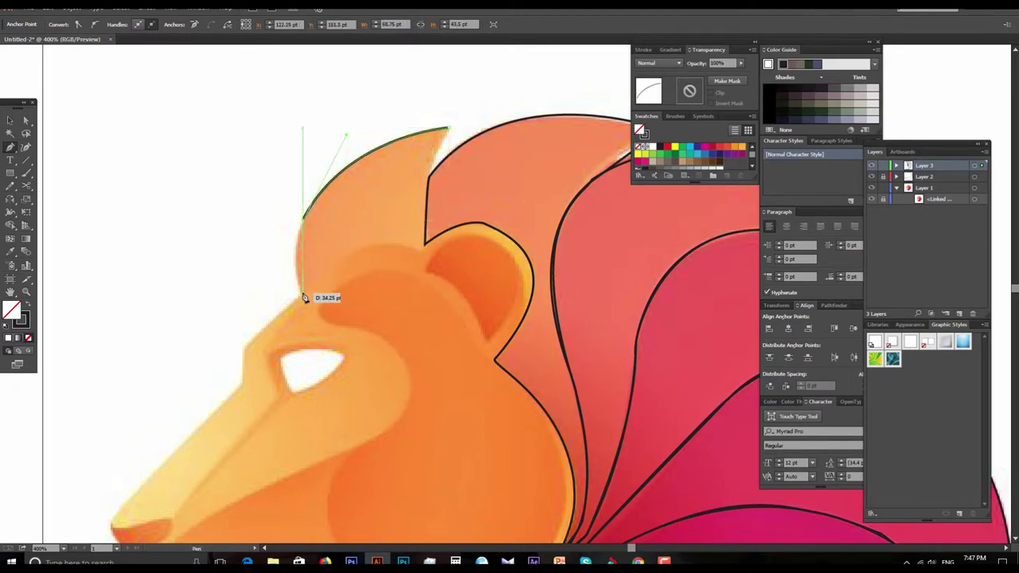
{"action": "left_click", "coordinate": [304, 297]}
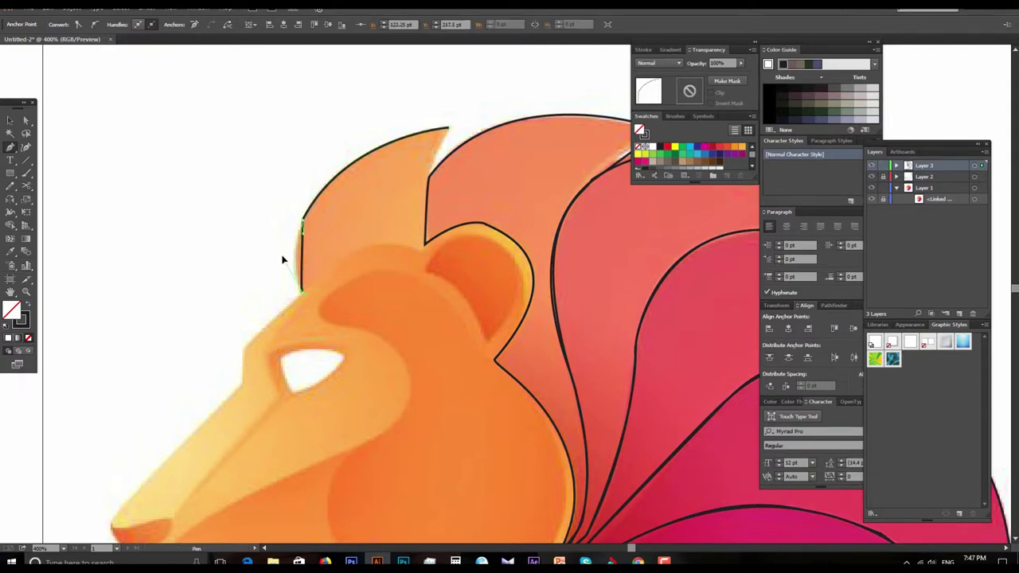
{"action": "left_click_drag", "start_coordinate": [303, 223], "coordinate": [302, 236]}
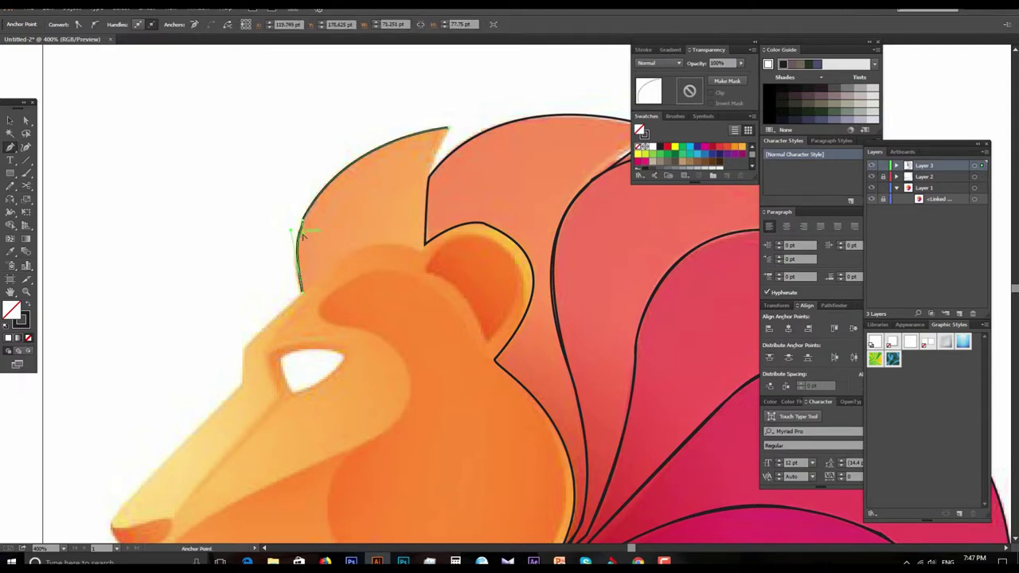
{"action": "left_click", "coordinate": [418, 249]}
{"action": "left_click_drag", "start_coordinate": [415, 249], "coordinate": [365, 227]}
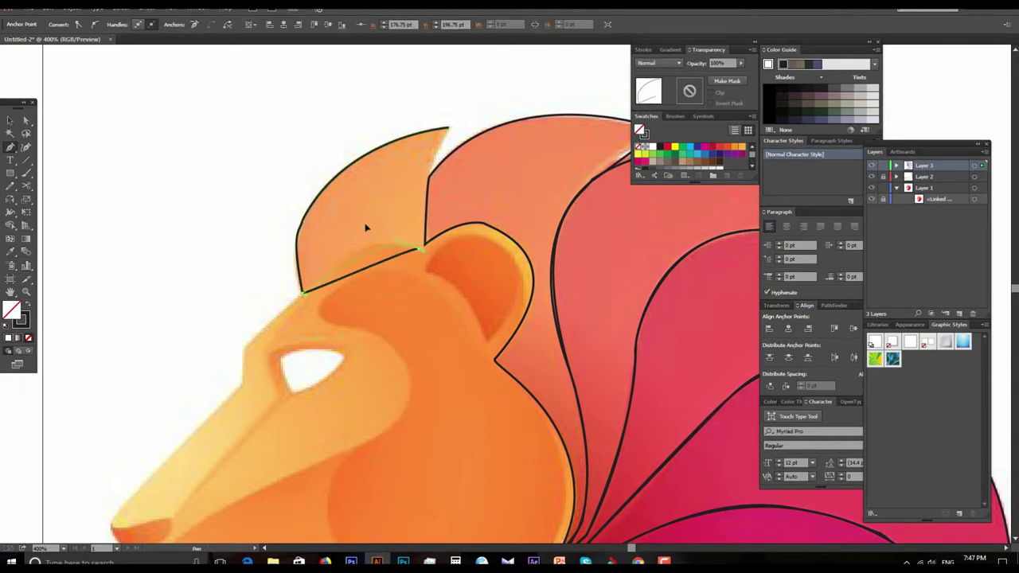
Run the outline up the tuft's right edge, close it at the tip, and zoom out.
{"action": "left_click", "coordinate": [427, 242]}
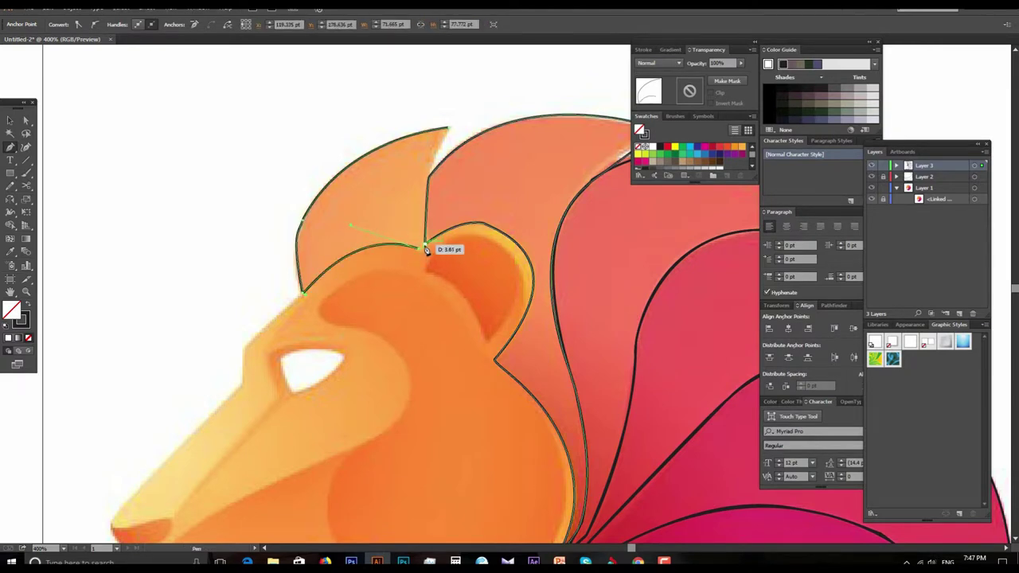
{"action": "left_click", "coordinate": [429, 182]}
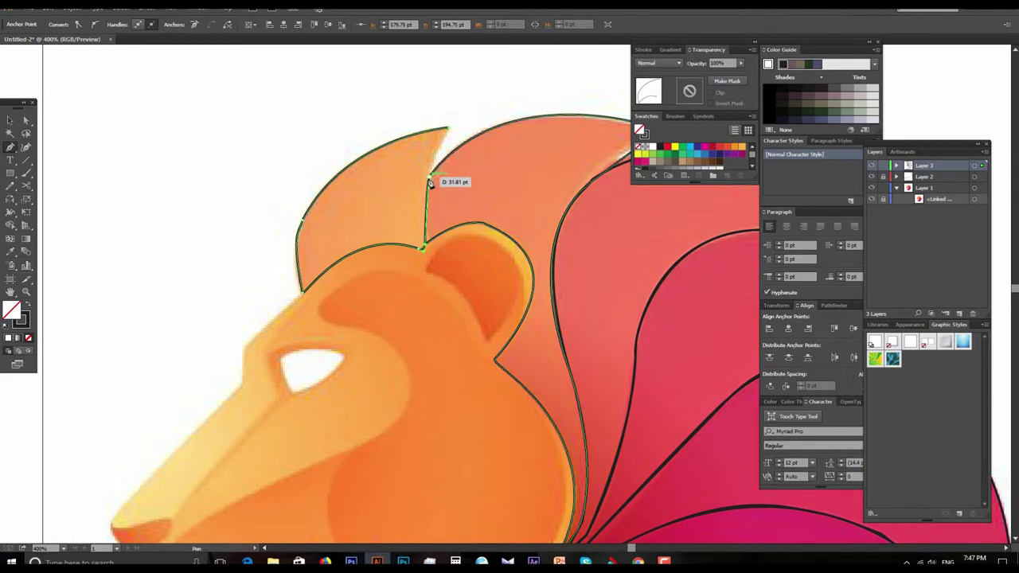
{"action": "left_click", "coordinate": [447, 128]}
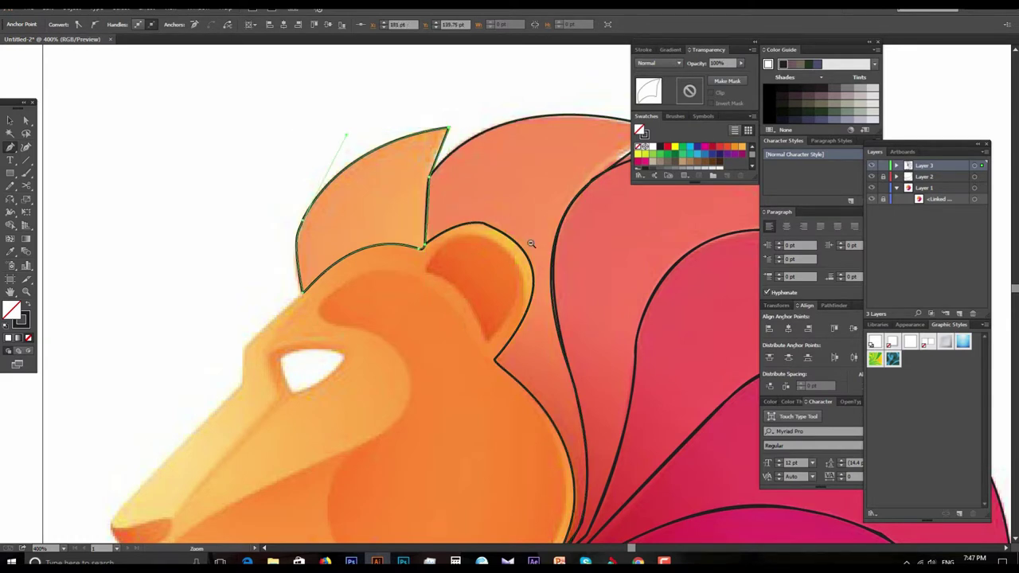
{"action": "left_click", "coordinate": [531, 243], "text": "alt"}
{"action": "left_click_drag", "start_coordinate": [480, 168], "coordinate": [436, 16]}
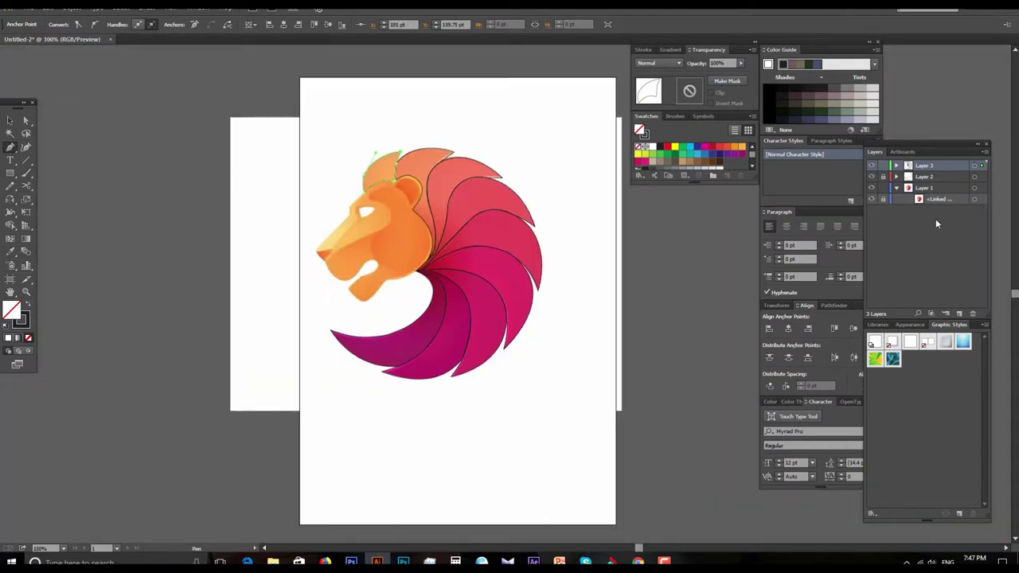
{"action": "left_click", "coordinate": [871, 199]}
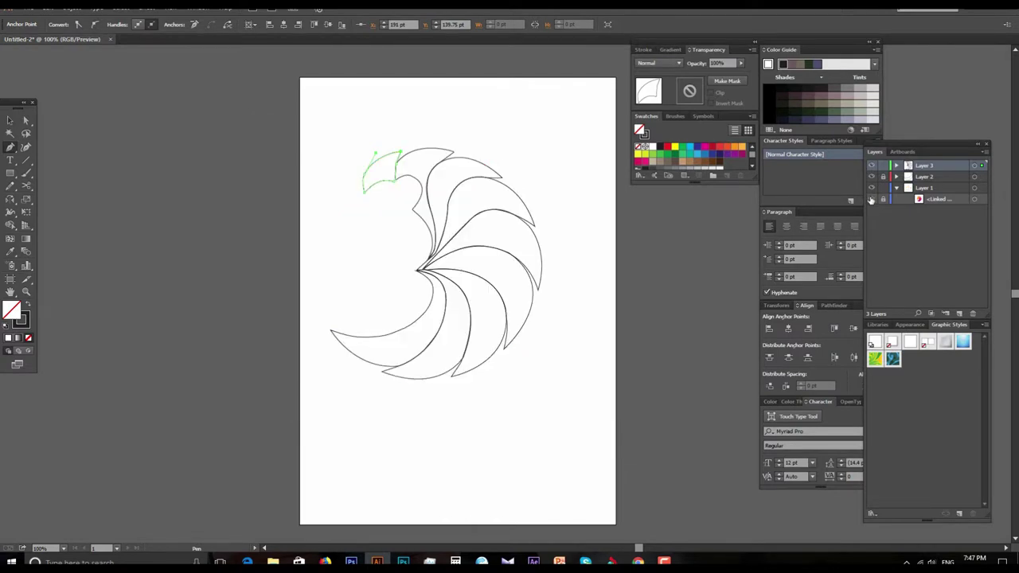
{"action": "left_click", "coordinate": [871, 199]}
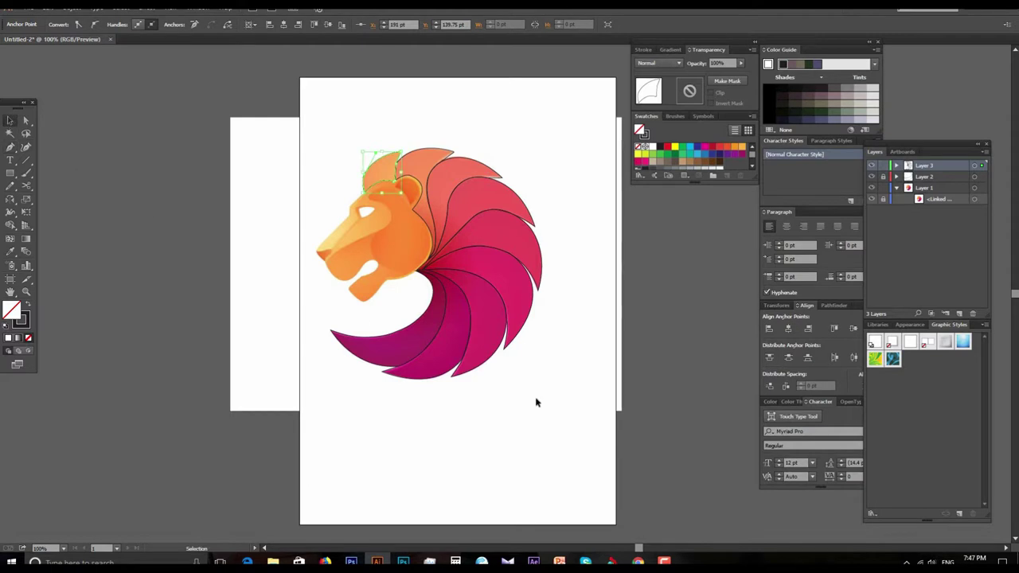
{"action": "left_click", "coordinate": [573, 428]}
{"action": "key", "text": "ctrl+equal"}
{"action": "key", "text": "ctrl+equal"}
{"action": "mouse_move", "coordinate": [476, 282]}
{"action": "left_mouse_down"}
{"action": "mouse_move", "coordinate": [415, 257]}
{"action": "mouse_move", "coordinate": [480, 291]}
{"action": "left_mouse_up"}
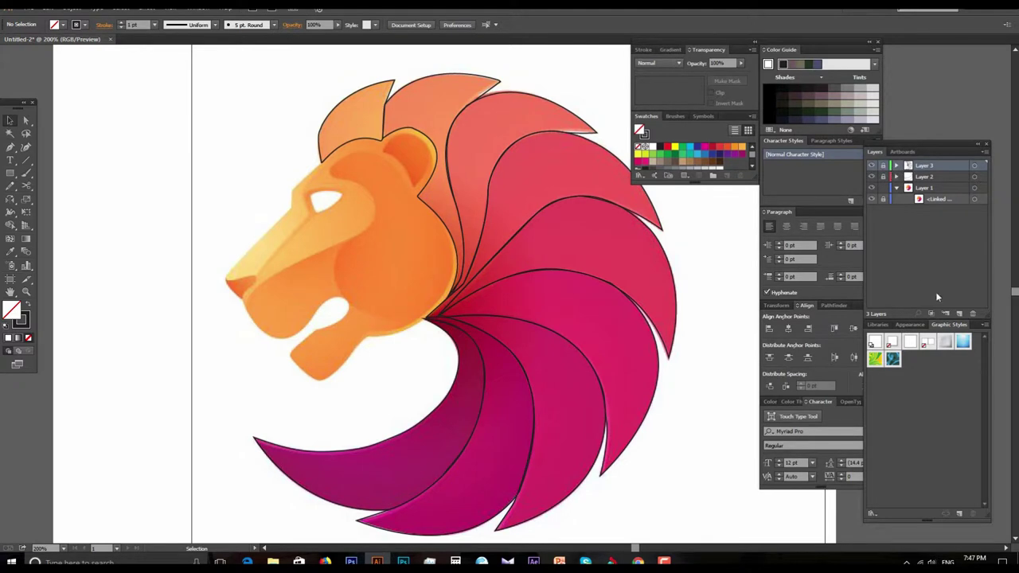
Create Layer 4 and zoom in to 800% on the lion's ear.
{"action": "left_click", "coordinate": [959, 314]}
{"action": "key", "text": "ctrl+equal"}
{"action": "left_click_drag", "start_coordinate": [409, 273], "coordinate": [436, 291]}
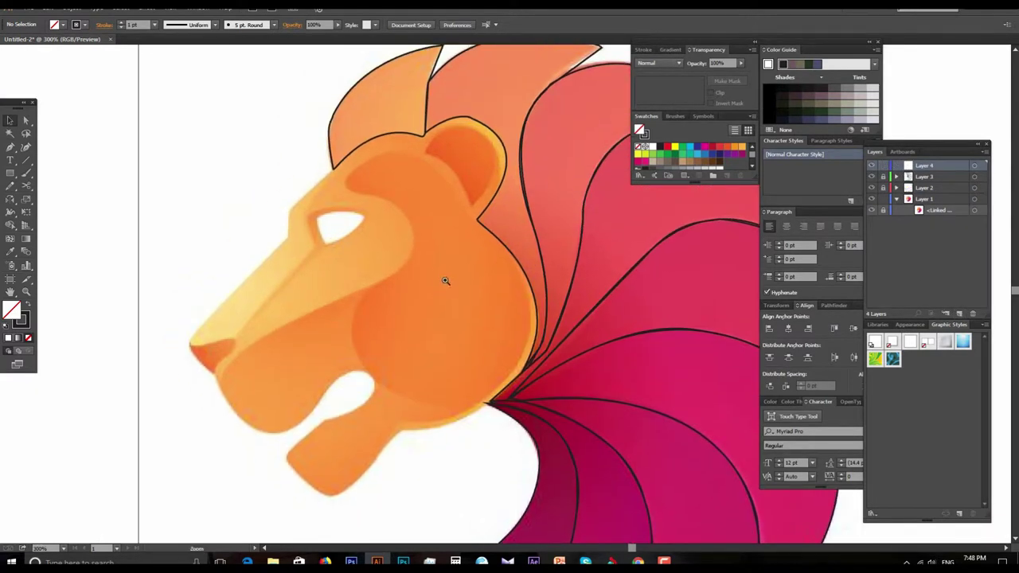
{"action": "key", "text": "ctrl+equal"}
{"action": "left_click_drag", "start_coordinate": [423, 273], "coordinate": [417, 320]}
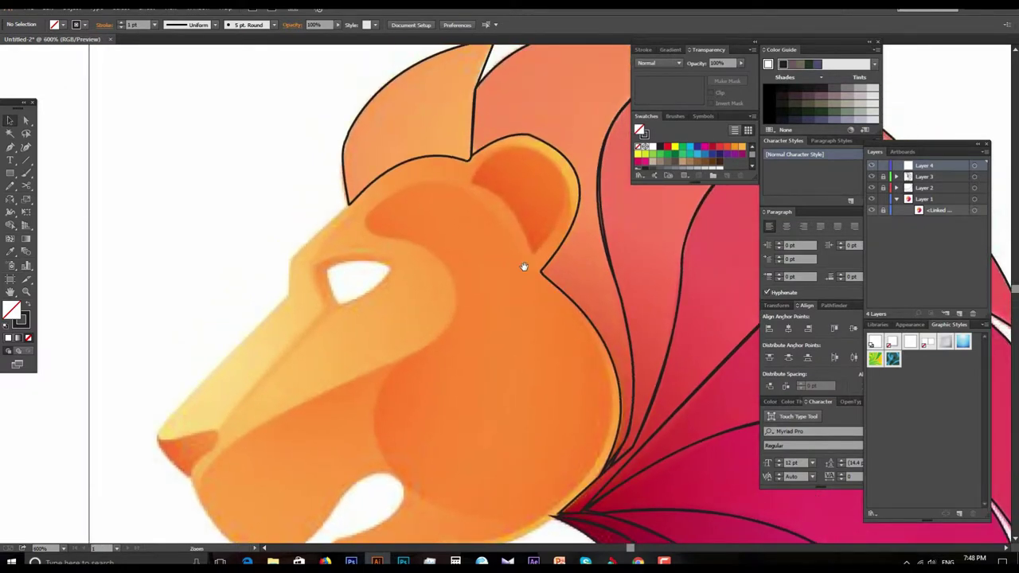
{"action": "key", "text": "ctrl+equal"}
{"action": "key", "text": "ctrl+equal"}
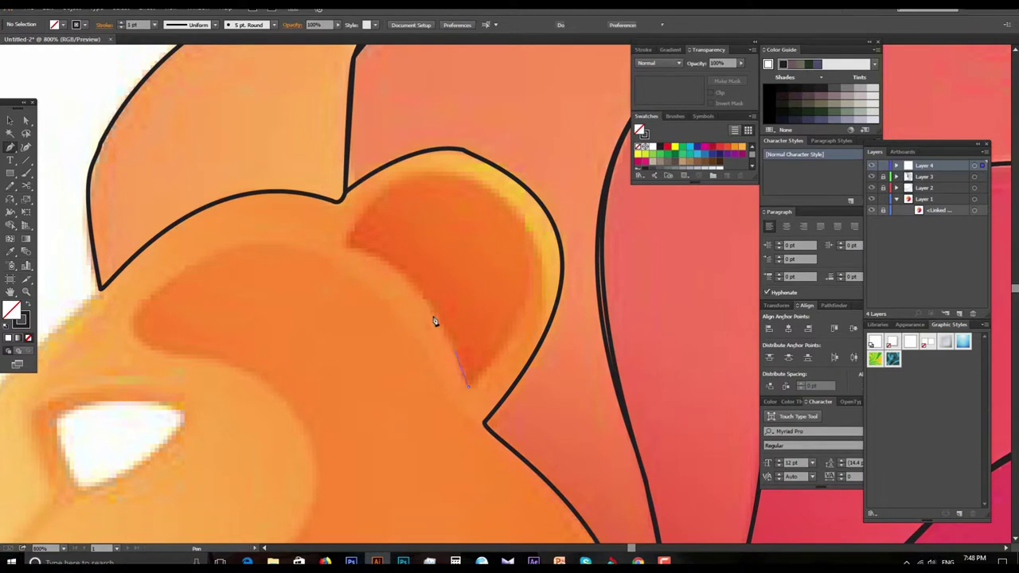
Trace the inner ear with curved anchors and close its outline.
{"action": "left_click", "coordinate": [467, 385]}
{"action": "left_click_drag", "start_coordinate": [351, 246], "coordinate": [330, 241]}
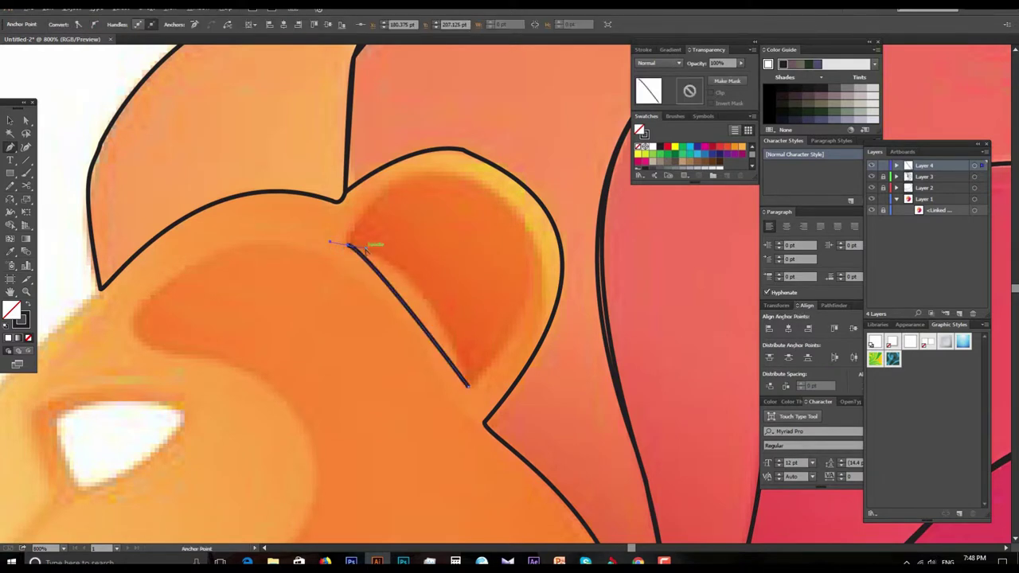
{"action": "mouse_move", "coordinate": [450, 171]}
{"action": "left_mouse_down"}
{"action": "mouse_move", "coordinate": [481, 175]}
{"action": "mouse_move", "coordinate": [317, 247]}
{"action": "mouse_move", "coordinate": [347, 242]}
{"action": "left_mouse_up"}
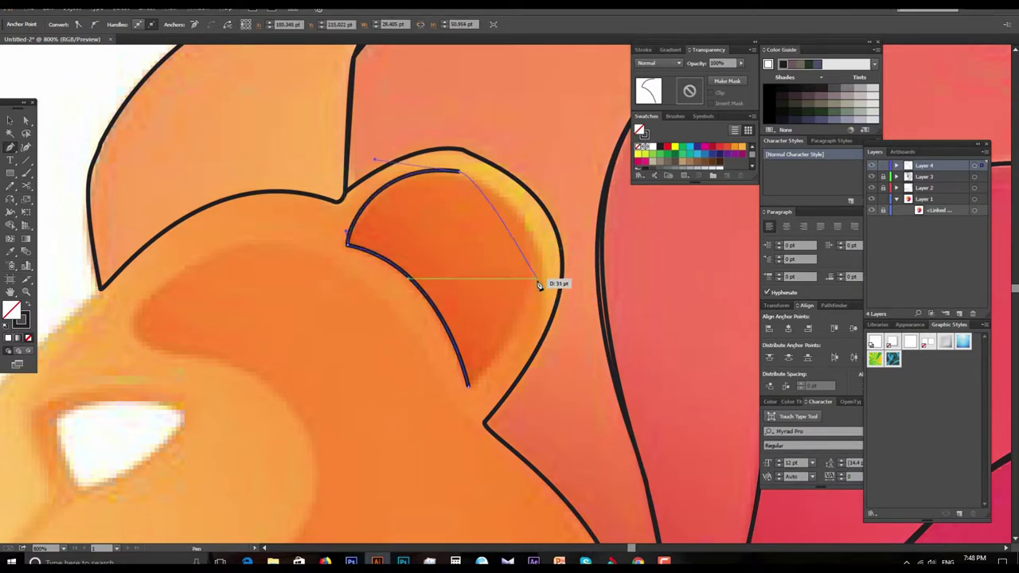
{"action": "left_click_drag", "start_coordinate": [539, 288], "coordinate": [538, 271]}
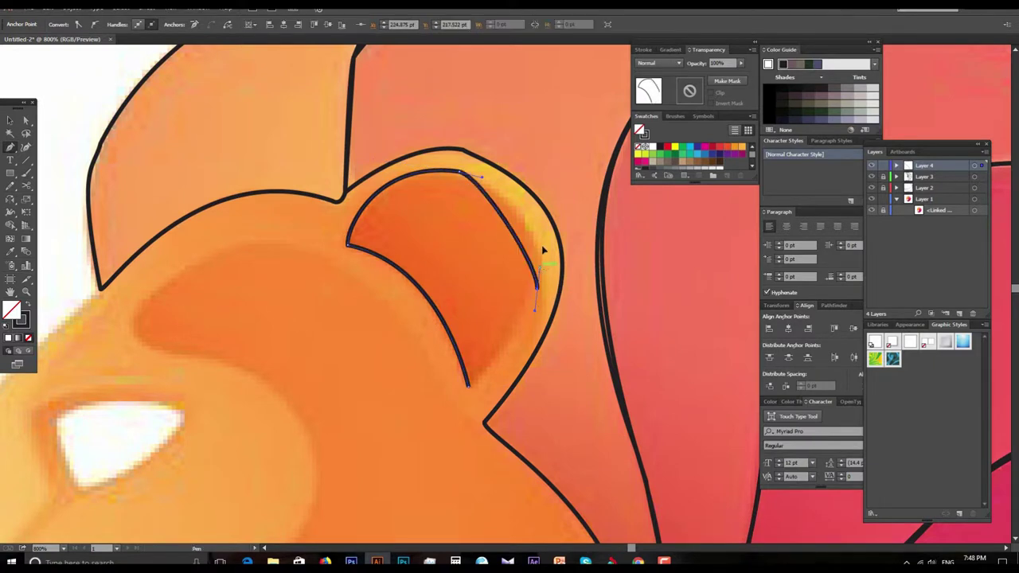
{"action": "scroll", "coordinate": [513, 314], "scroll_direction": "down", "scroll_amount": 3}
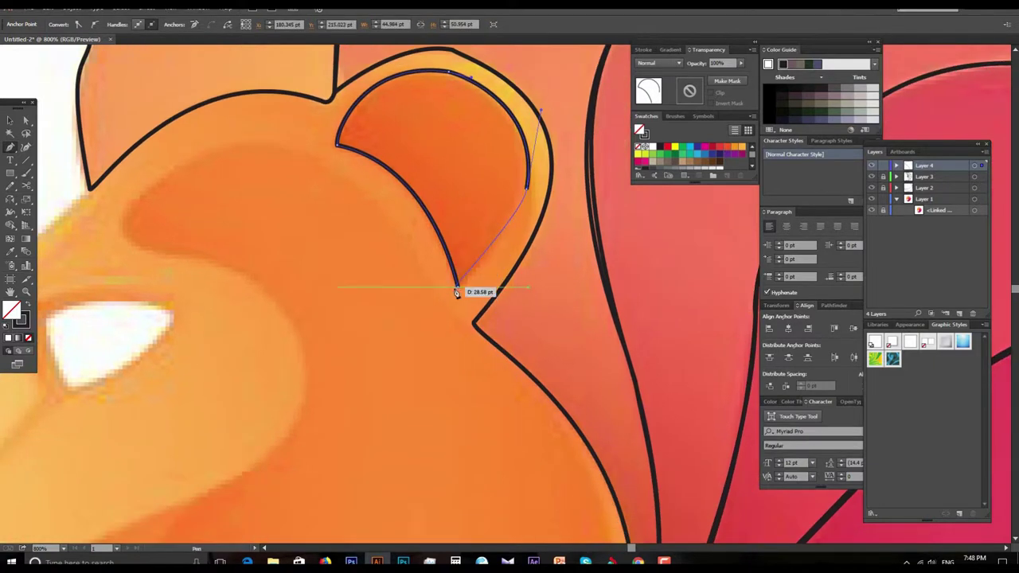
{"action": "left_click", "coordinate": [457, 291]}
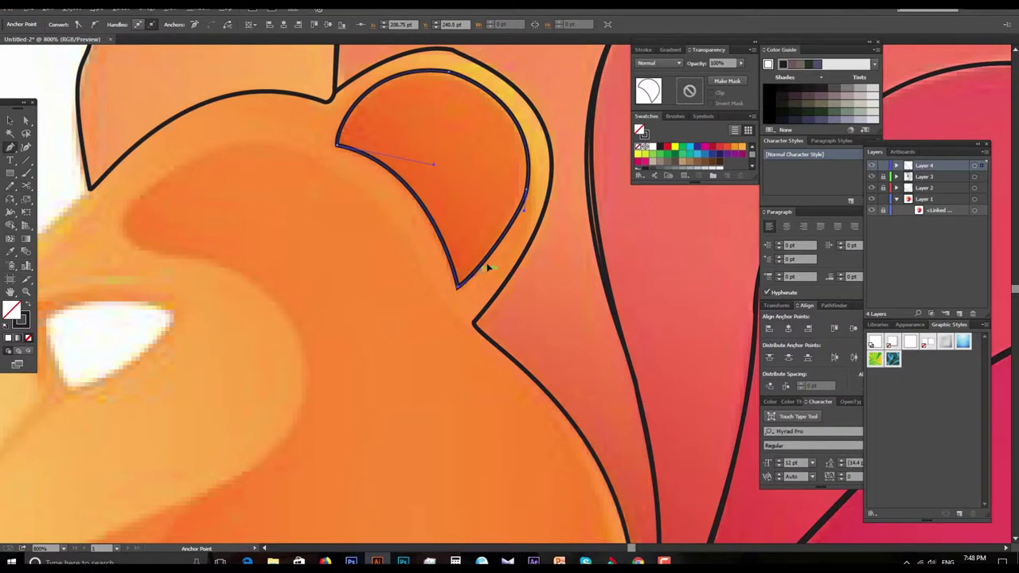
{"action": "scroll", "coordinate": [471, 239], "scroll_direction": "down", "scroll_amount": 1}
{"action": "scroll", "coordinate": [471, 239], "scroll_direction": "down", "scroll_amount": 1}
{"action": "scroll", "coordinate": [477, 255], "scroll_direction": "down", "scroll_amount": 2}
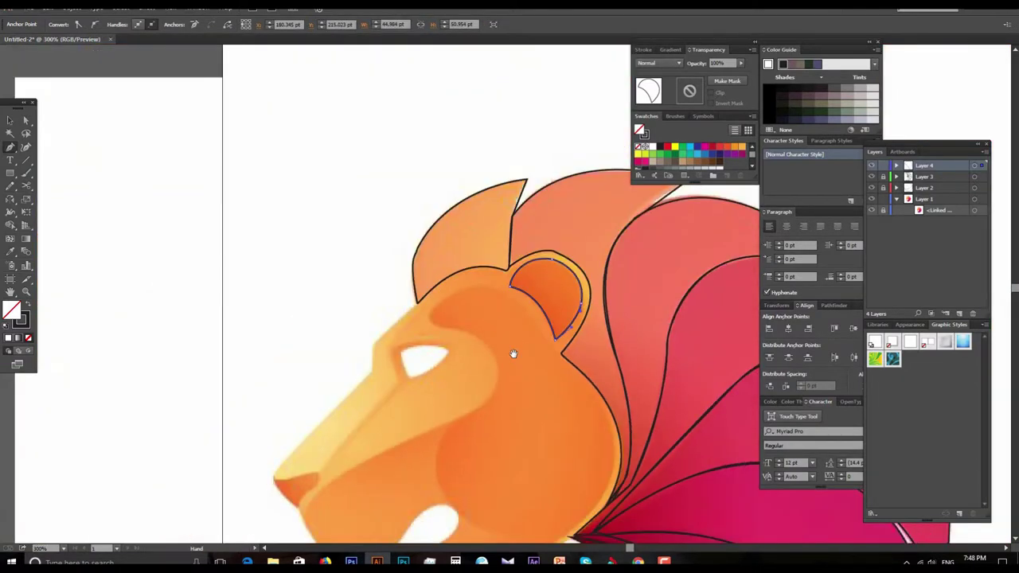
Trace a curved outline from below the eye down to the cheek's bottom.
{"action": "scroll", "coordinate": [509, 315], "scroll_direction": "down", "scroll_amount": 3}
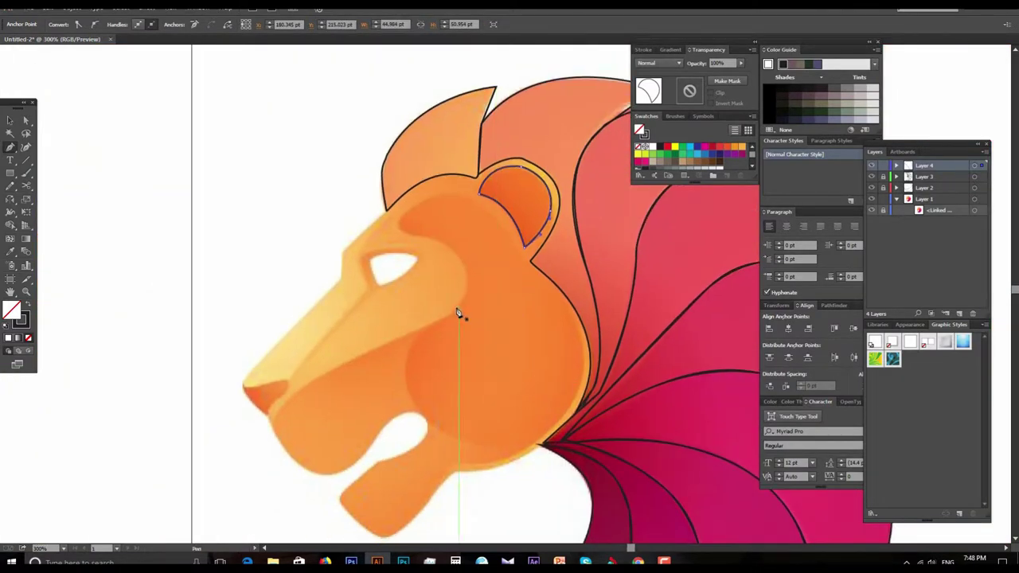
{"action": "scroll", "coordinate": [467, 332], "scroll_direction": "up", "scroll_amount": 1}
{"action": "scroll", "coordinate": [423, 232], "scroll_direction": "down", "scroll_amount": 3}
{"action": "scroll", "coordinate": [471, 212], "scroll_direction": "down", "scroll_amount": 1}
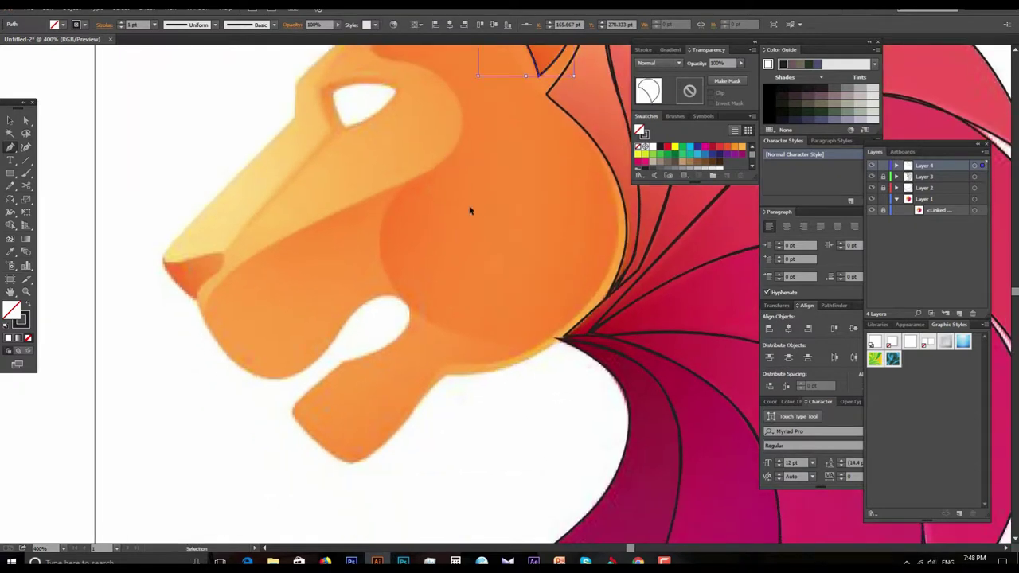
{"action": "left_click", "coordinate": [440, 172]}
{"action": "left_click_drag", "start_coordinate": [389, 202], "coordinate": [380, 232]}
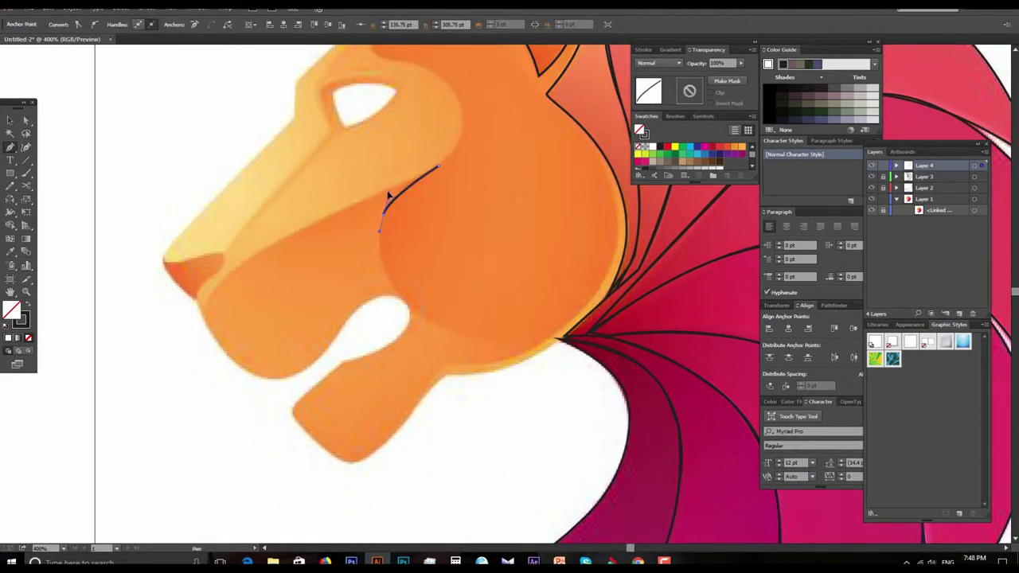
{"action": "left_click", "coordinate": [385, 208]}
{"action": "left_click_drag", "start_coordinate": [425, 317], "coordinate": [434, 322]}
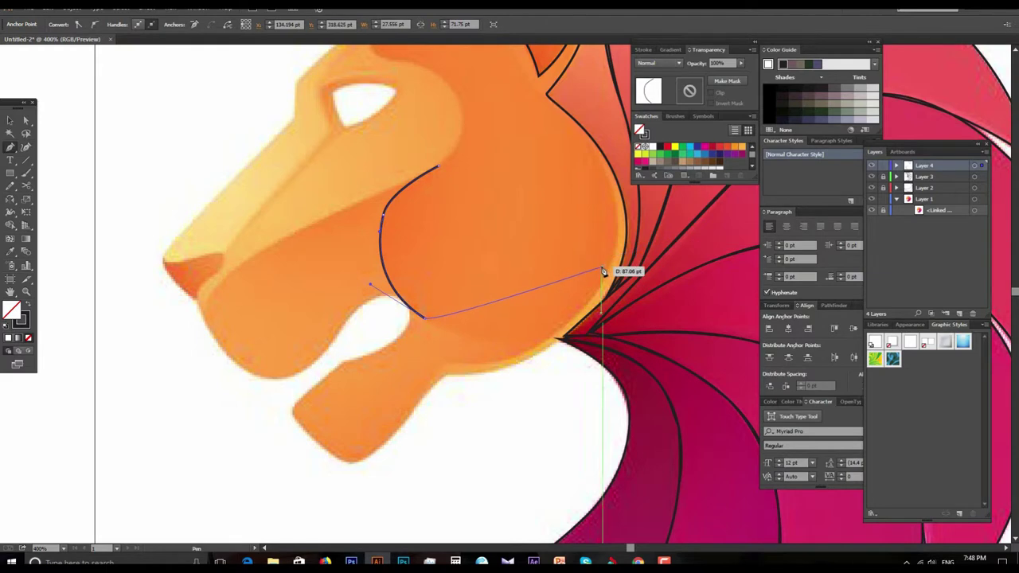
Extend the path along the jaw, undo the bad jaw segment, and zoom in.
{"action": "left_click_drag", "start_coordinate": [605, 275], "coordinate": [613, 255]}
{"action": "left_click_drag", "start_coordinate": [562, 338], "coordinate": [538, 401]}
{"action": "key", "text": "ctrl+z"}
{"action": "scroll", "coordinate": [562, 379], "scroll_direction": "up", "scroll_amount": 3}
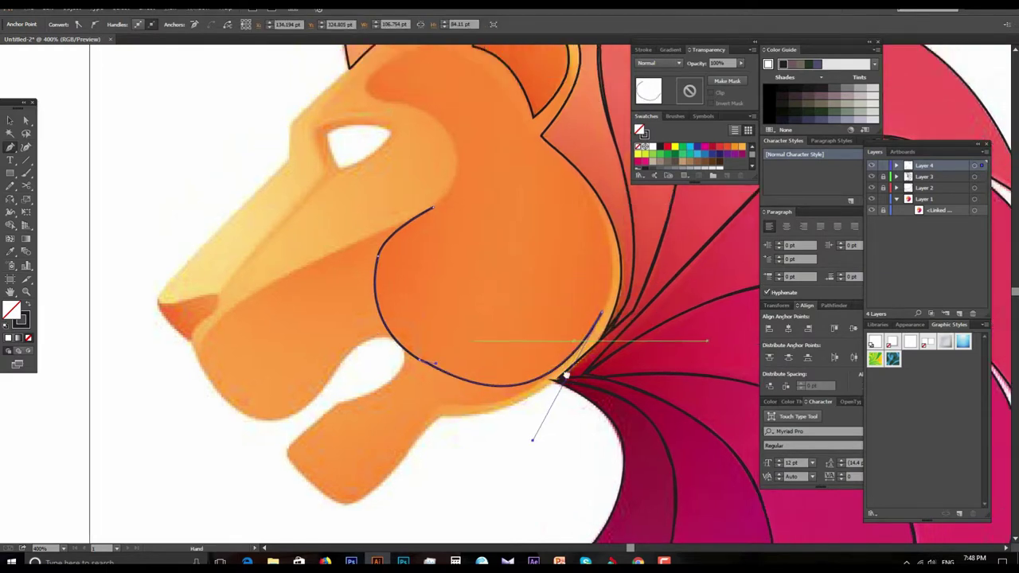
{"action": "key", "text": "ctrl"}
{"action": "key", "text": "ctrl+z"}
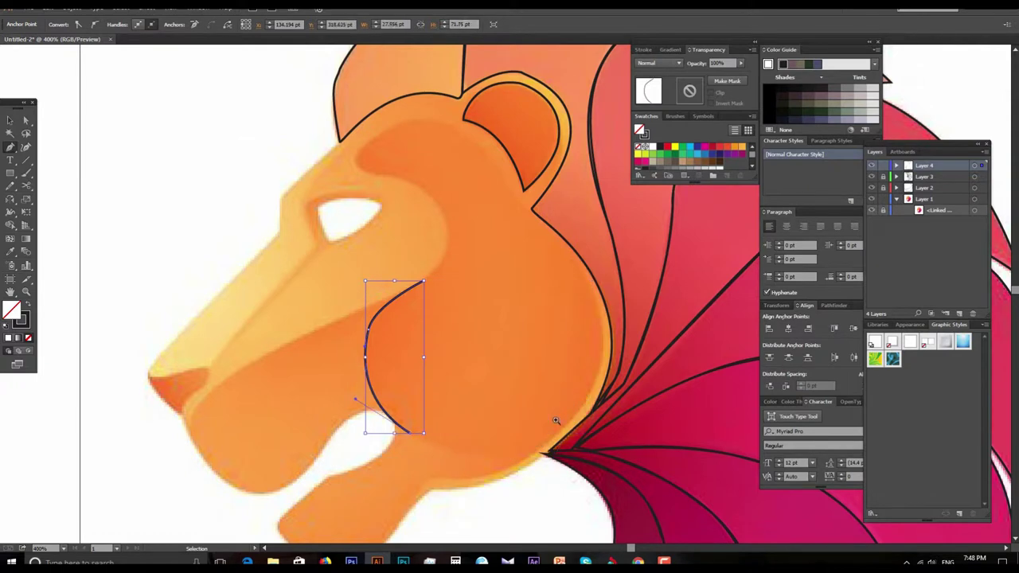
{"action": "scroll", "coordinate": [525, 370], "scroll_direction": "up", "scroll_amount": 2}
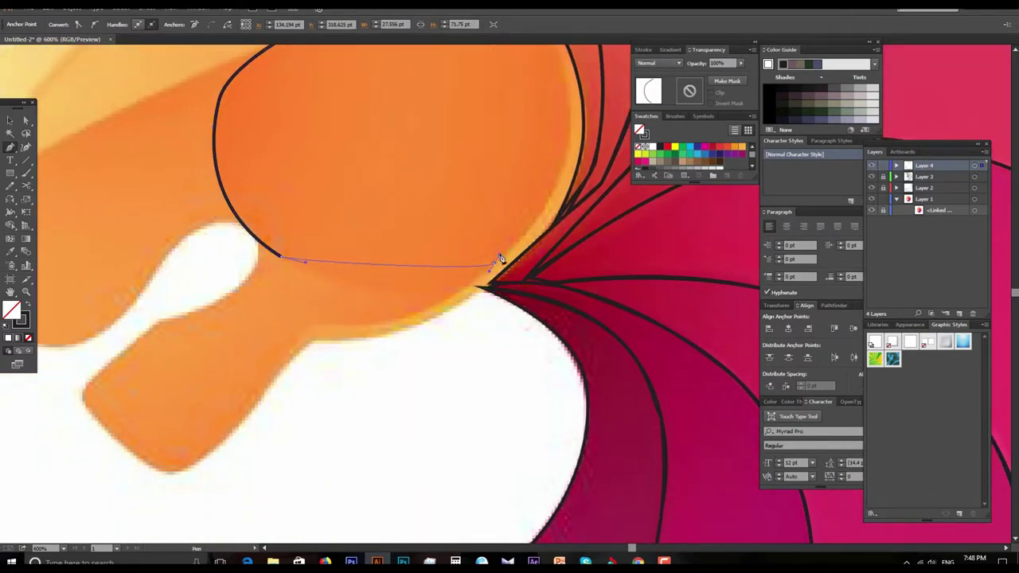
Trace the lower cheek curve and run the outline up the mane's inner edge.
{"action": "left_click_drag", "start_coordinate": [495, 265], "coordinate": [422, 327]}
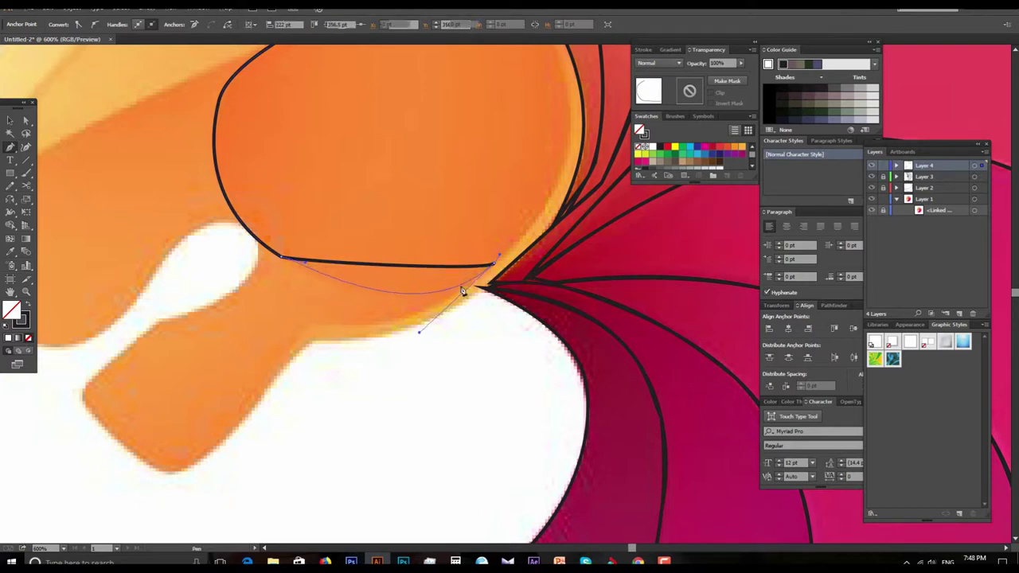
{"action": "scroll", "coordinate": [496, 311], "scroll_direction": "up", "scroll_amount": 2}
{"action": "left_click_drag", "start_coordinate": [284, 351], "coordinate": [311, 367]}
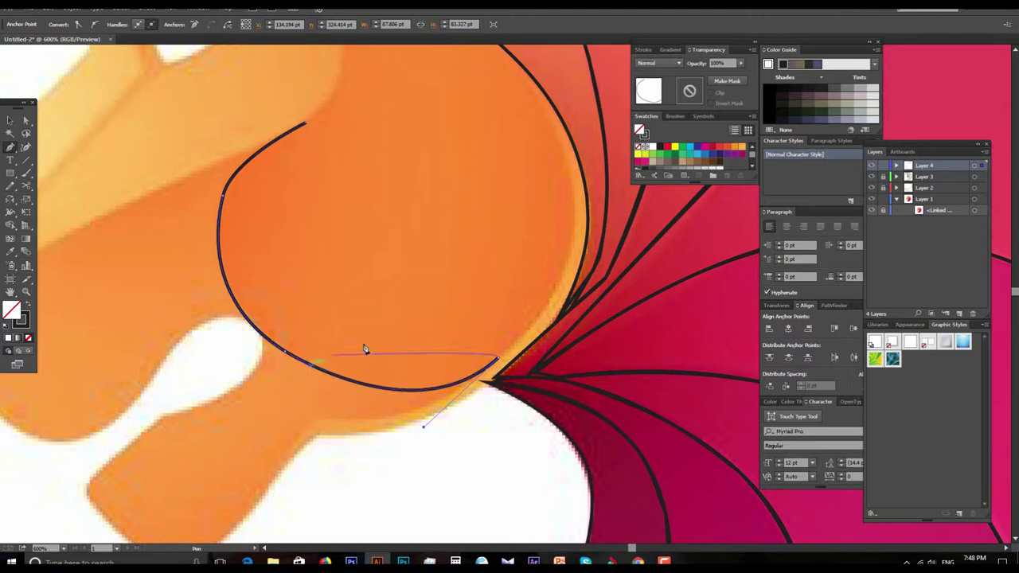
{"action": "scroll", "coordinate": [374, 357], "scroll_direction": "up", "scroll_amount": 1}
{"action": "left_click_drag", "start_coordinate": [495, 396], "coordinate": [526, 124]}
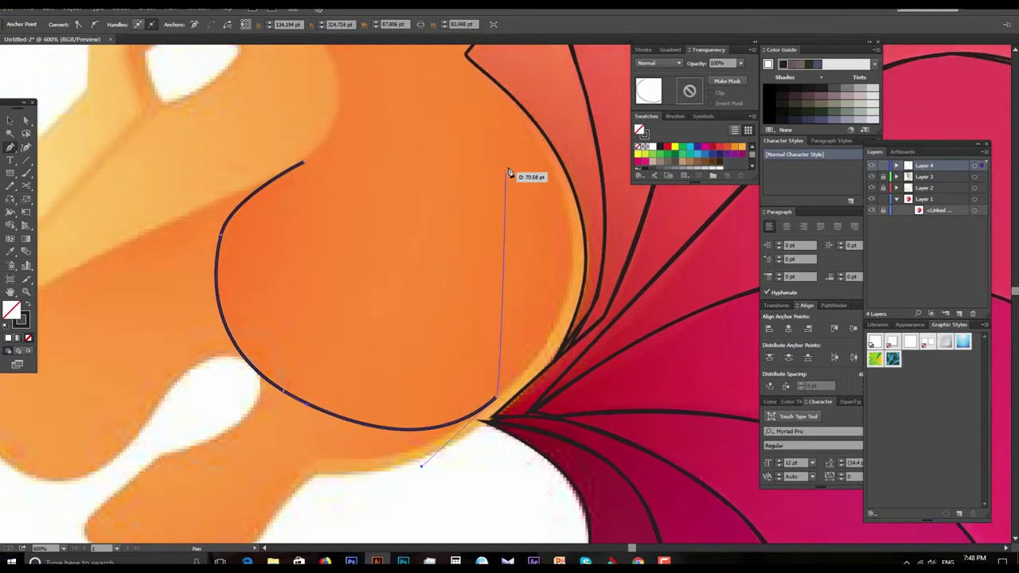
{"action": "left_click", "coordinate": [525, 123]}
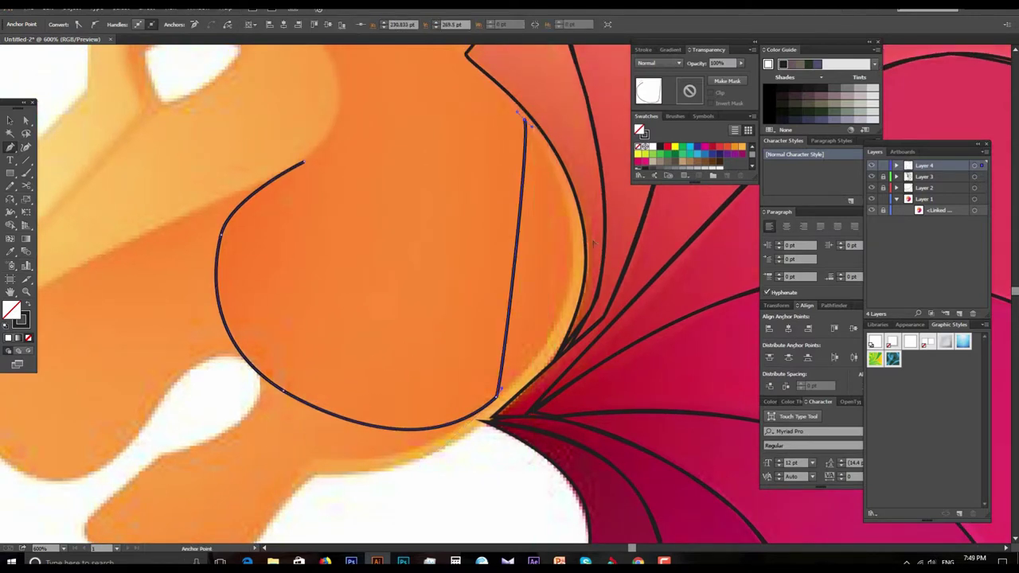
{"action": "left_click_drag", "start_coordinate": [526, 123], "coordinate": [644, 285]}
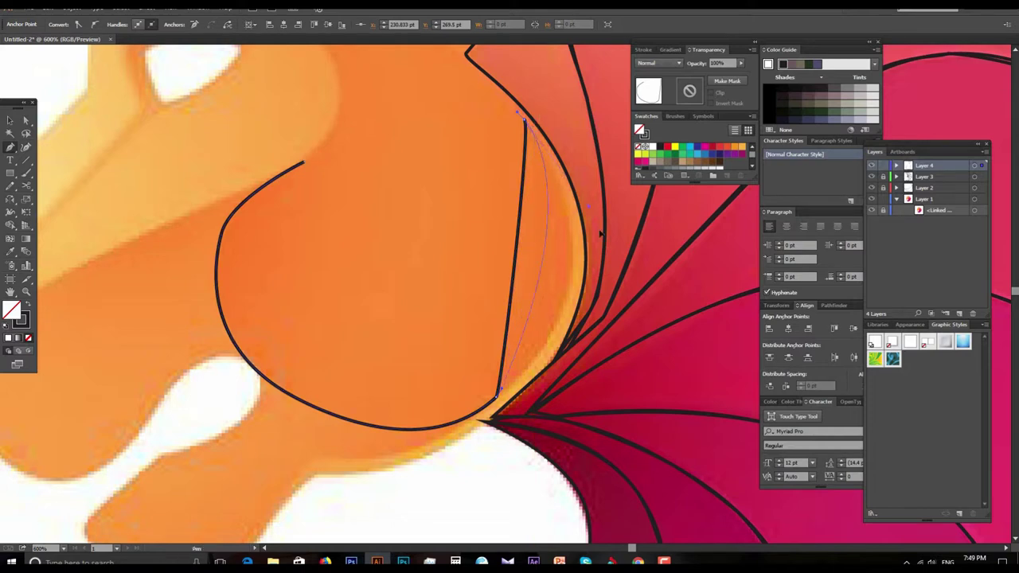
Continue the outline past the ear, across the brow and beside the eye, joining it to the path's start.
{"action": "left_click_drag", "start_coordinate": [588, 306], "coordinate": [630, 479]}
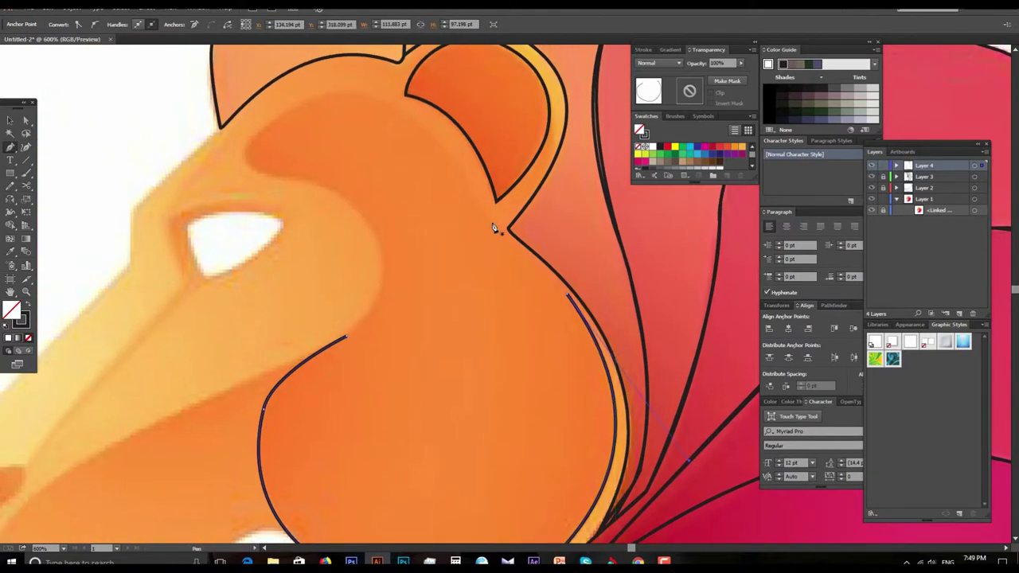
{"action": "left_click_drag", "start_coordinate": [508, 224], "coordinate": [301, 109]}
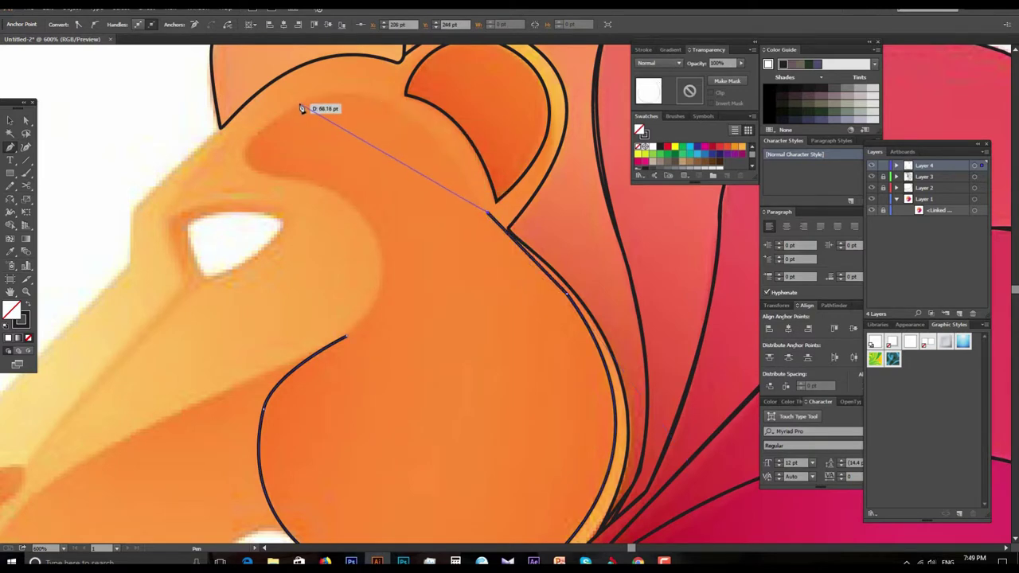
{"action": "left_click_drag", "start_coordinate": [301, 104], "coordinate": [324, 96]}
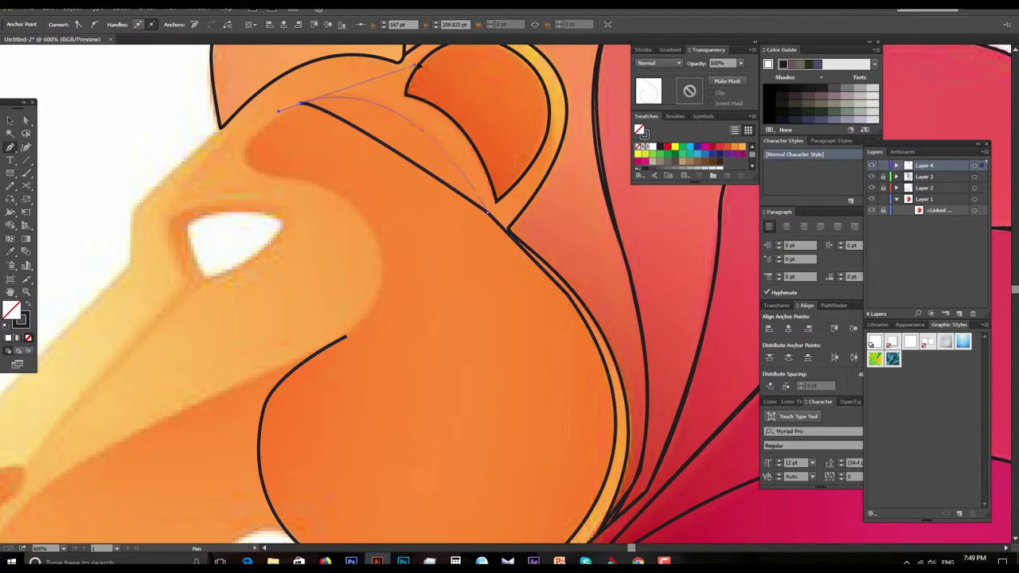
{"action": "left_click_drag", "start_coordinate": [416, 65], "coordinate": [422, 60]}
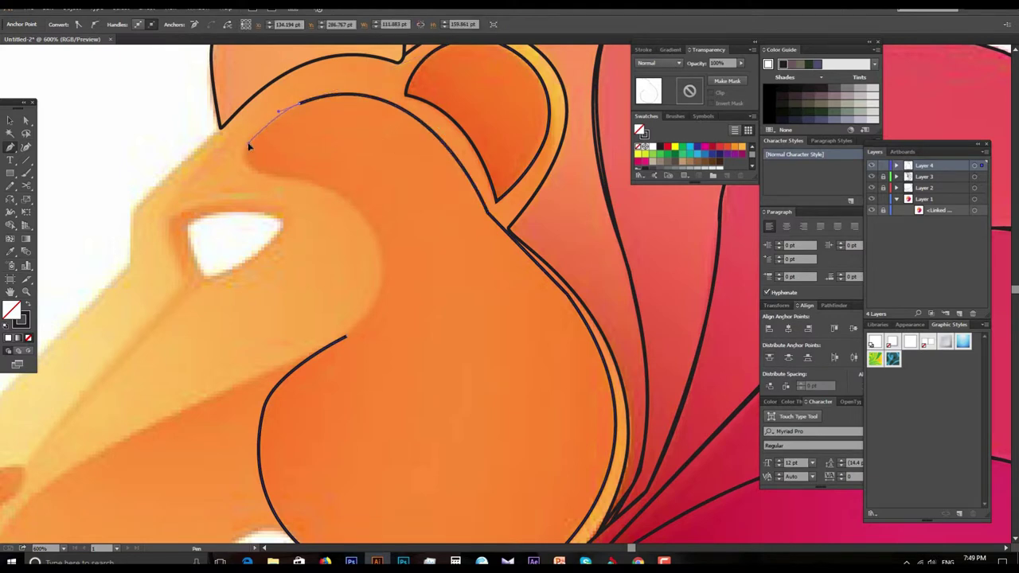
{"action": "left_click", "coordinate": [249, 146]}
{"action": "left_click_drag", "start_coordinate": [280, 175], "coordinate": [332, 193]}
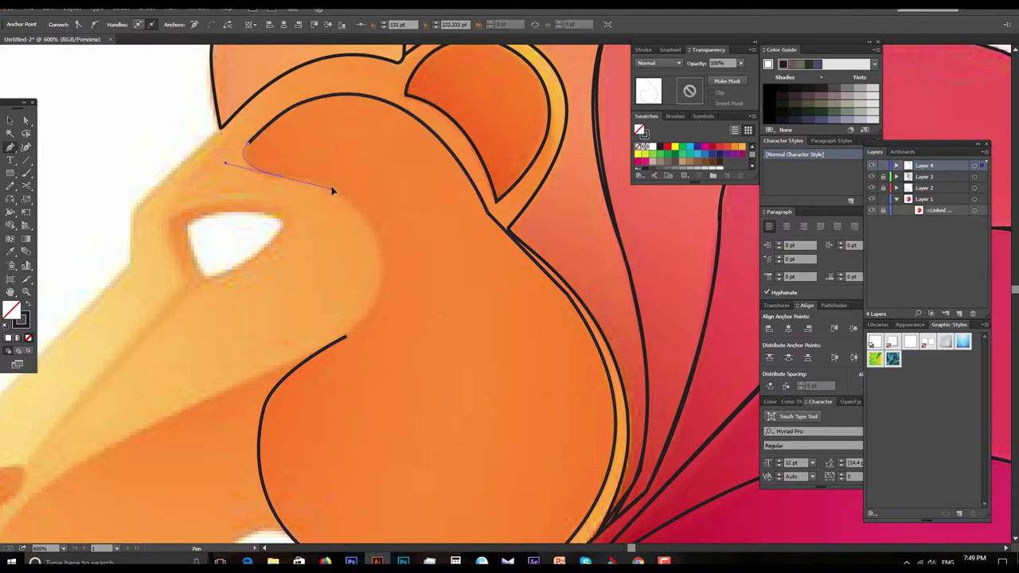
{"action": "left_click_drag", "start_coordinate": [383, 279], "coordinate": [387, 250]}
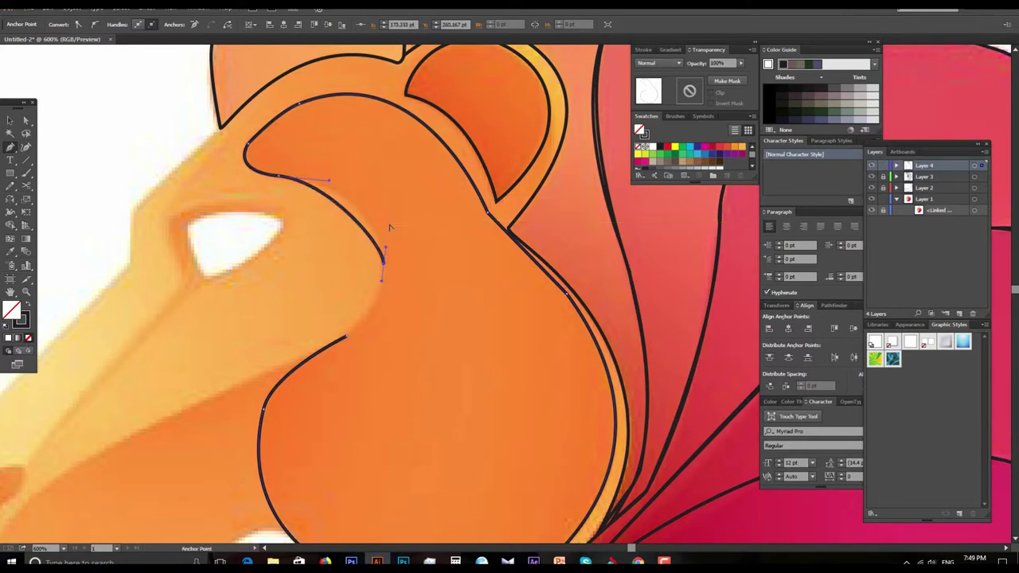
{"action": "left_click_drag", "start_coordinate": [381, 211], "coordinate": [381, 208]}
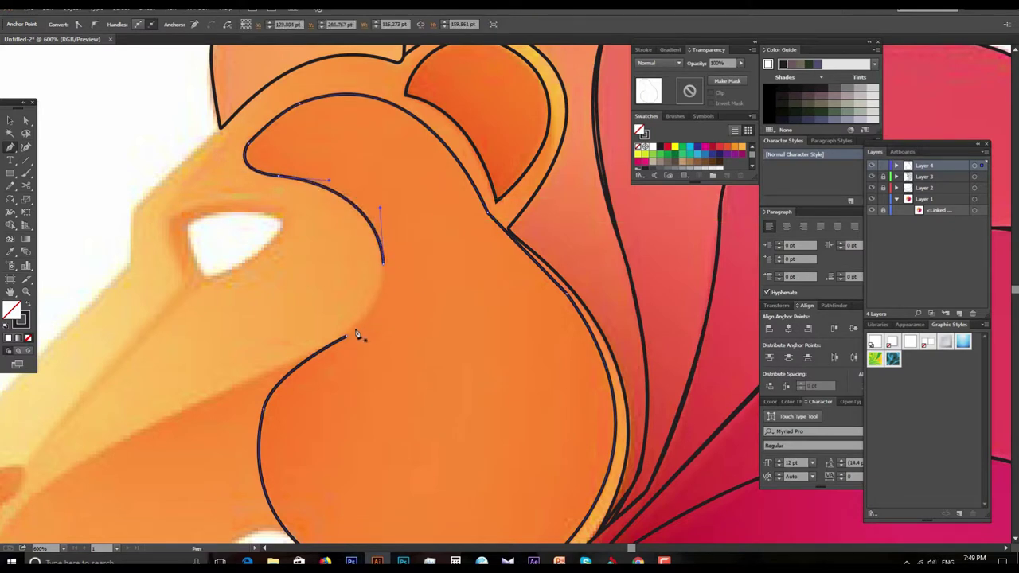
{"action": "left_click", "coordinate": [347, 337]}
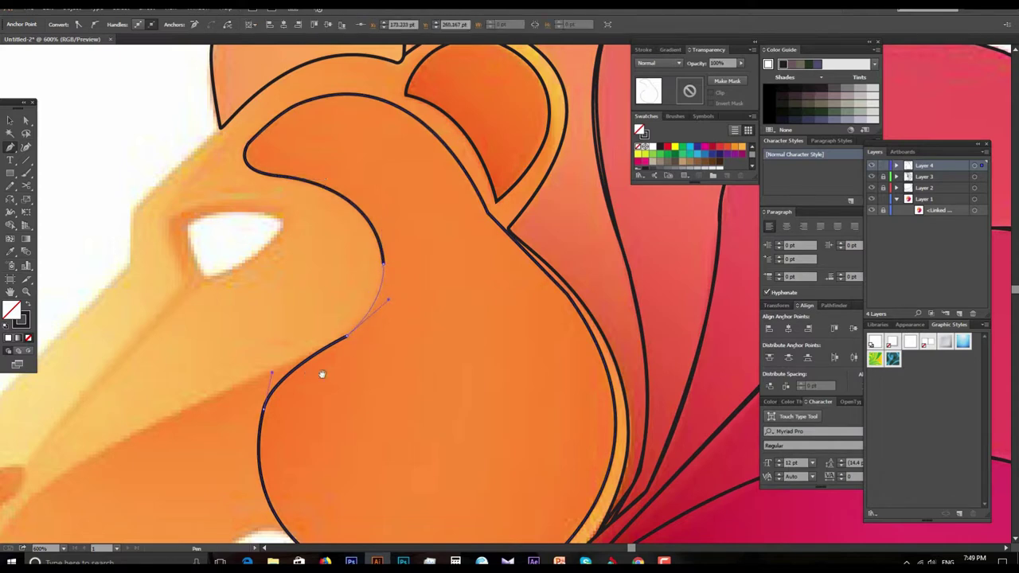
{"action": "left_click", "coordinate": [468, 323], "text": "ctrl+alt"}
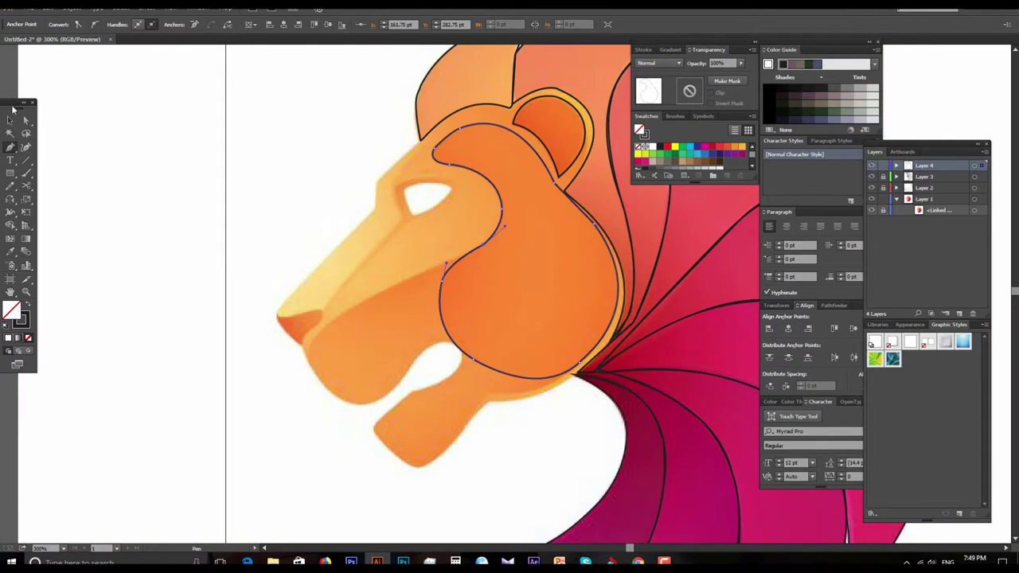
Hide and re-show the colour reference layer to check the traced outlines.
{"action": "left_click", "coordinate": [9, 121]}
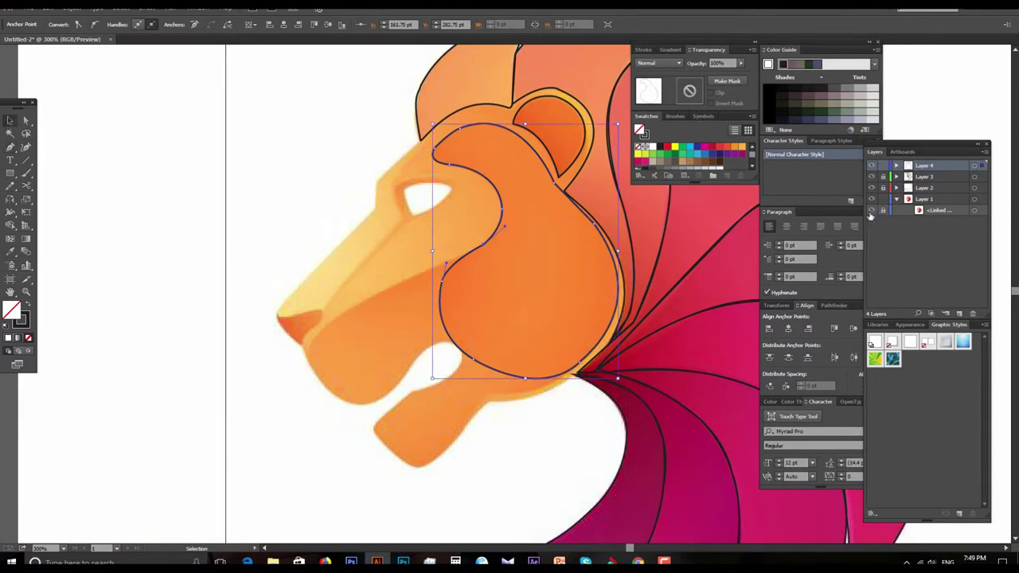
{"action": "left_click", "coordinate": [872, 211]}
{"action": "left_click", "coordinate": [871, 211]}
Magnify the view around the lion's eye, ready for Pen tracing.
{"action": "left_click", "coordinate": [531, 348], "text": "ctrl"}
{"action": "mouse_move", "coordinate": [524, 311]}
{"action": "left_mouse_down"}
{"action": "mouse_move", "coordinate": [531, 333]}
{"action": "mouse_move", "coordinate": [518, 257]}
{"action": "left_mouse_up"}
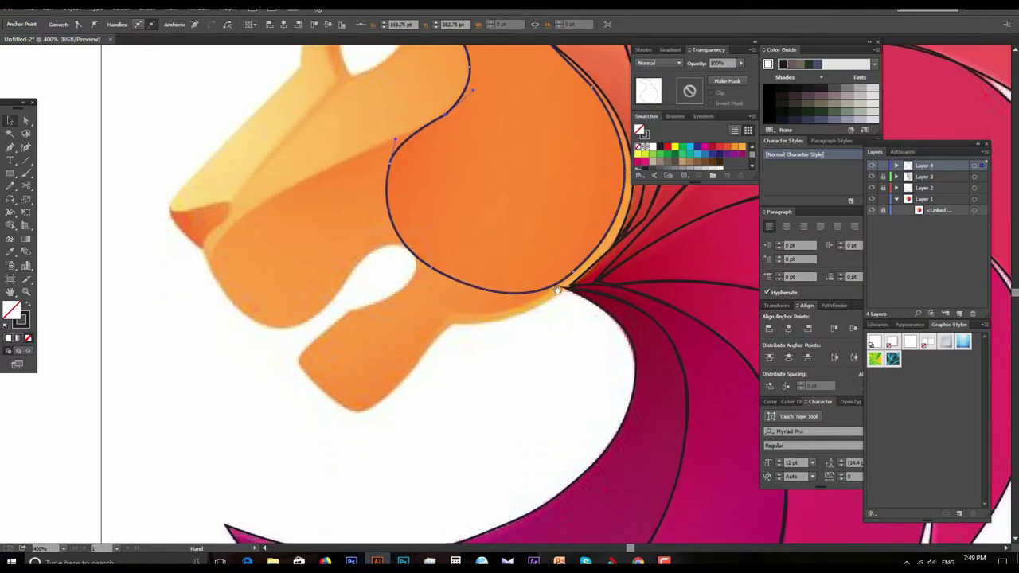
{"action": "left_click", "coordinate": [540, 288]}
{"action": "left_click_drag", "start_coordinate": [399, 313], "coordinate": [453, 282]}
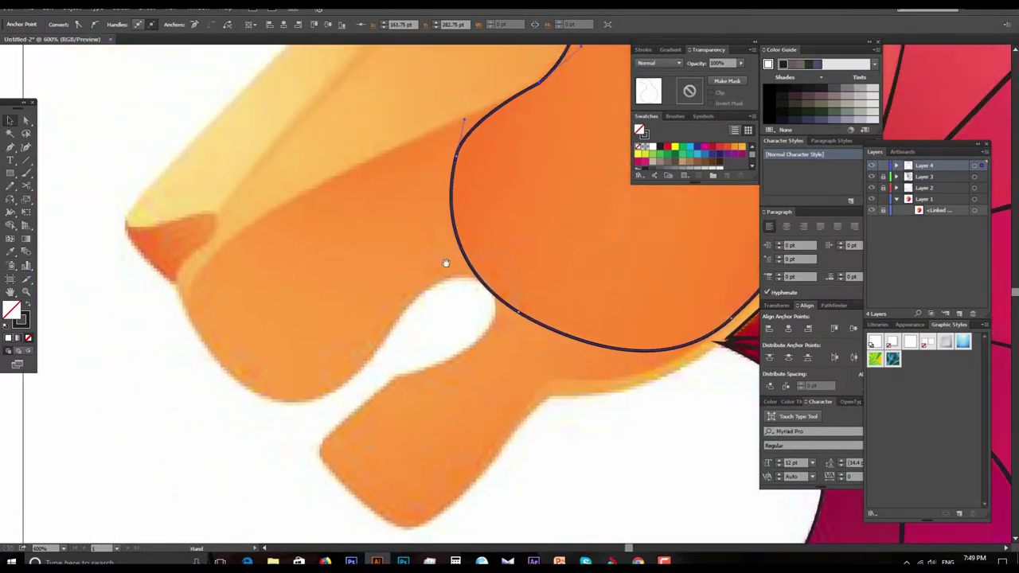
{"action": "left_click", "coordinate": [458, 270], "text": "ctrl+alt"}
{"action": "left_click", "coordinate": [460, 291], "text": "ctrl"}
{"action": "left_click", "coordinate": [461, 252], "text": "ctrl"}
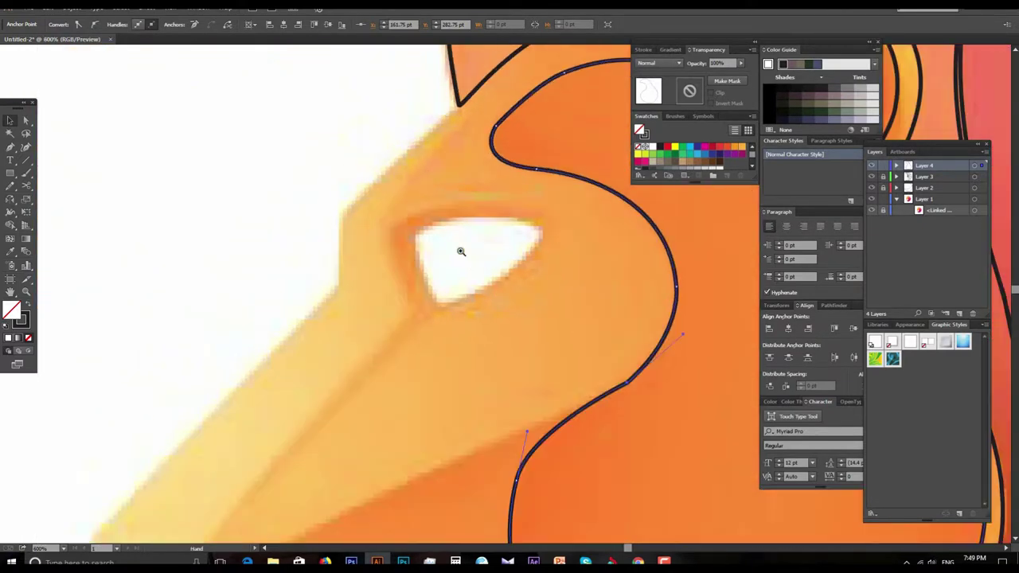
{"action": "left_click", "coordinate": [533, 269], "text": "ctrl"}
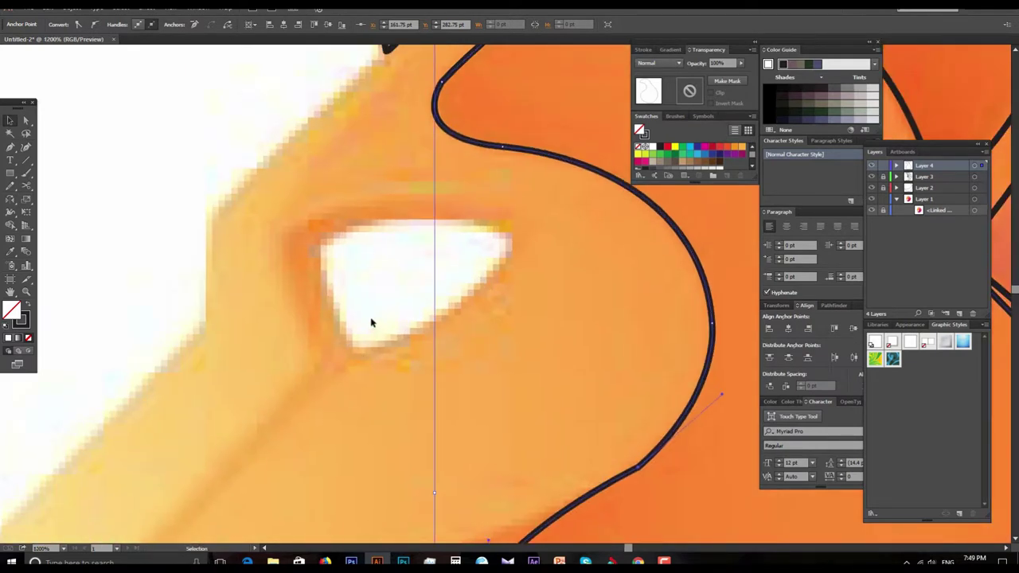
{"action": "left_click", "coordinate": [11, 148]}
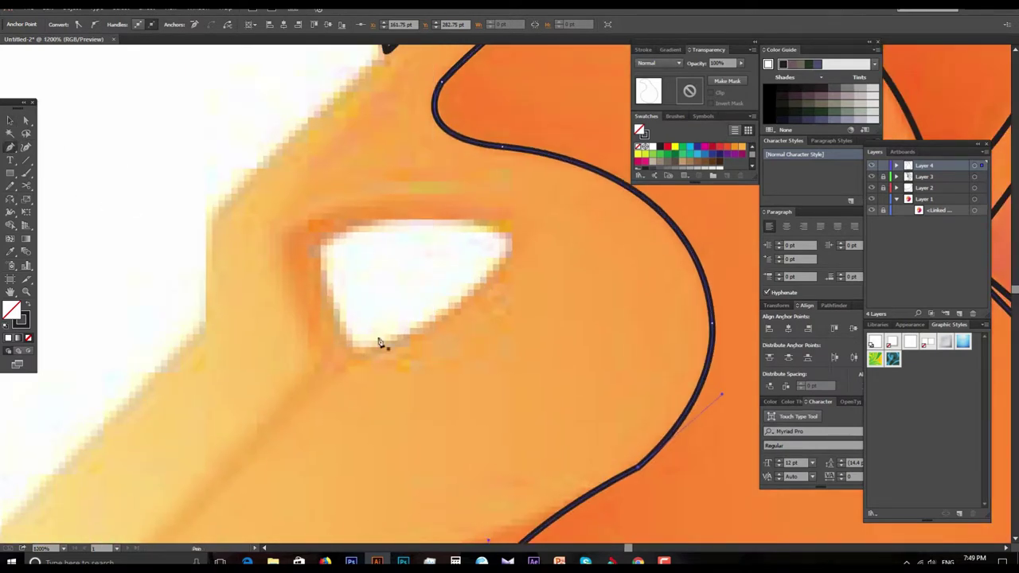
Trace the eye's almond shape as a closed curved outline, then zoom out.
{"action": "left_click", "coordinate": [356, 359]}
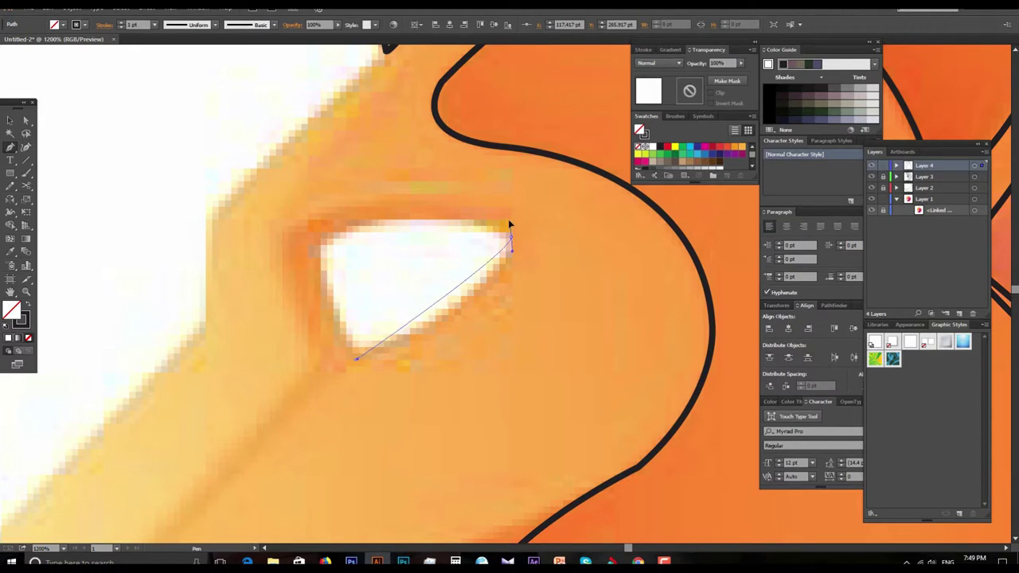
{"action": "left_click_drag", "start_coordinate": [510, 238], "coordinate": [516, 260]}
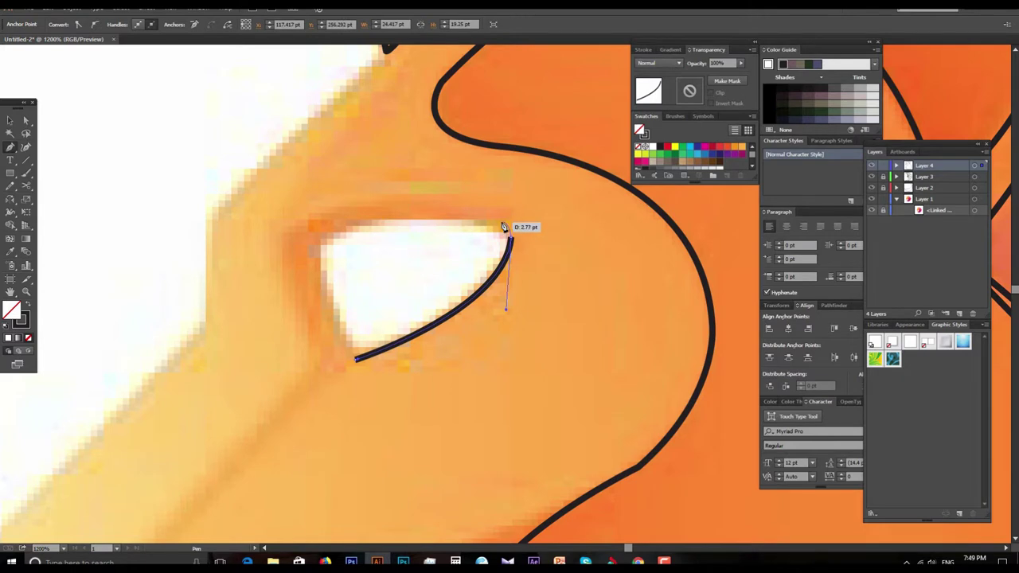
{"action": "left_click", "coordinate": [476, 223]}
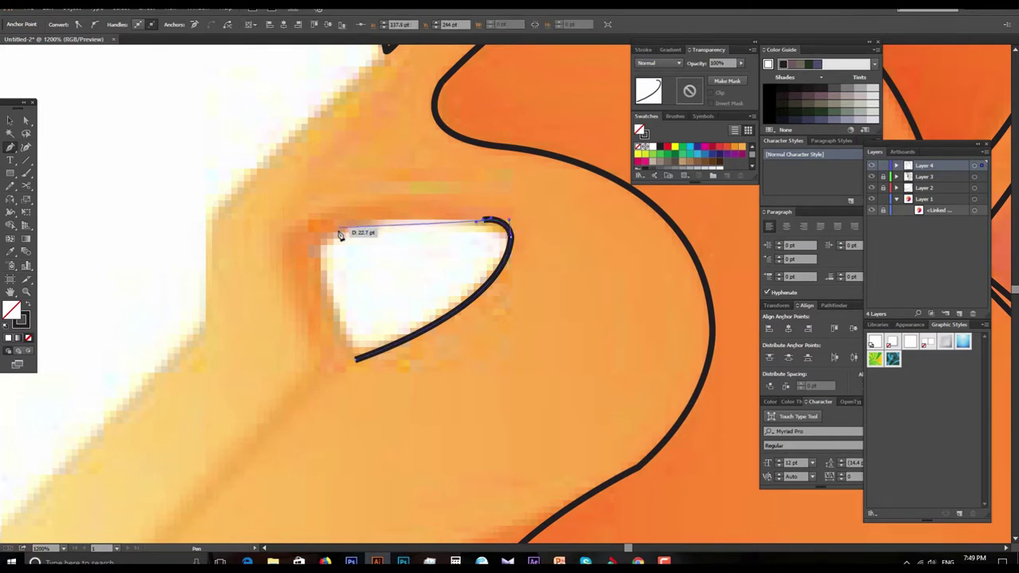
{"action": "left_click_drag", "start_coordinate": [331, 232], "coordinate": [358, 235]}
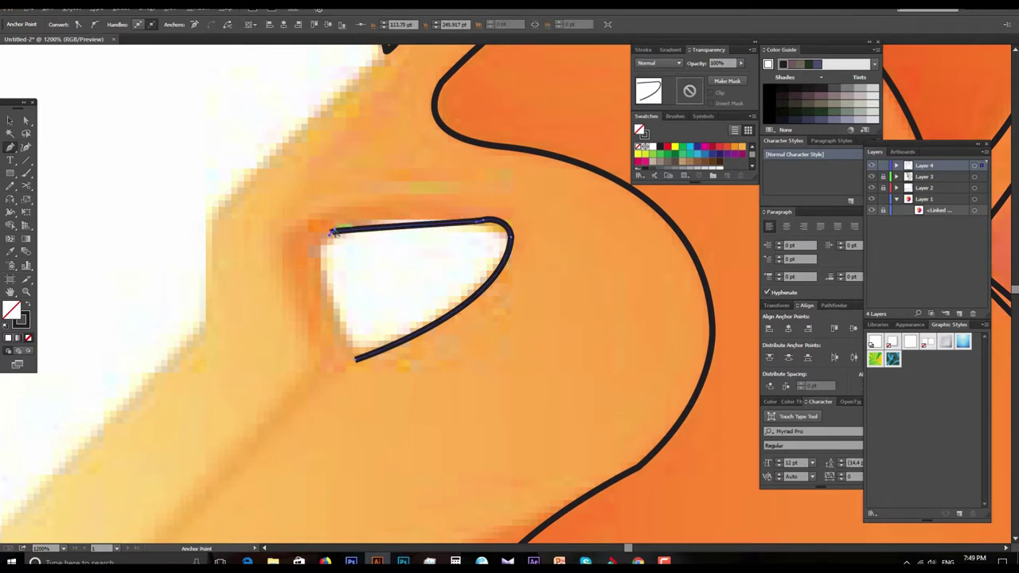
{"action": "left_click_drag", "start_coordinate": [356, 360], "coordinate": [404, 407]}
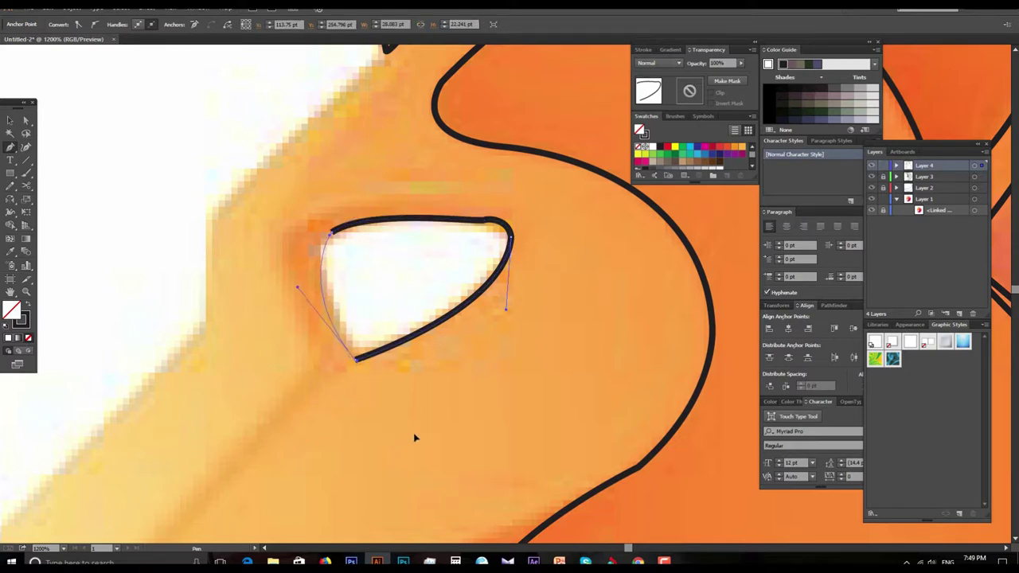
{"action": "key", "text": "ctrl+minus"}
{"action": "key", "text": "ctrl+minus"}
{"action": "key", "text": "ctrl+minus"}
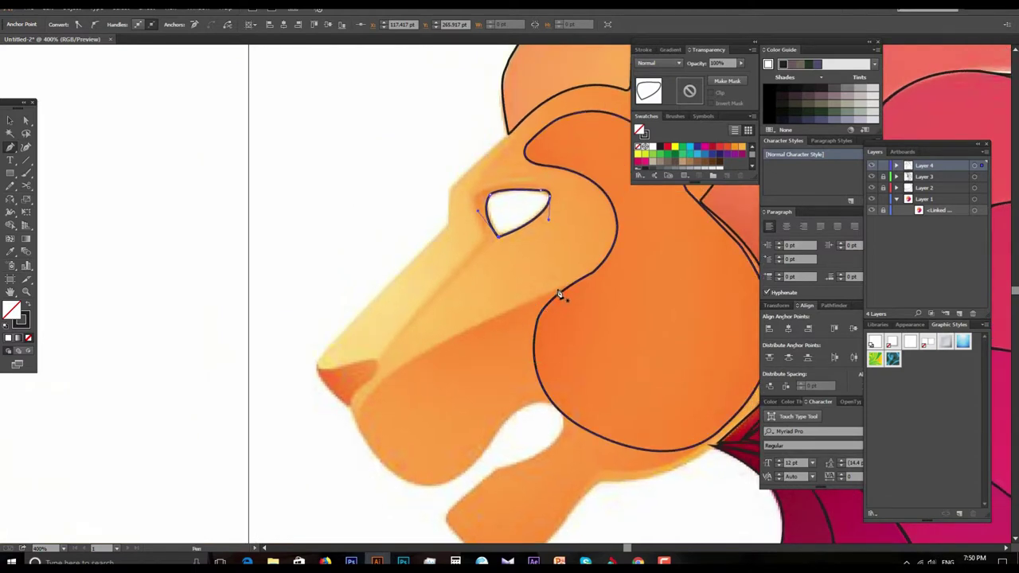
Start a new outline at the mouth corner, curving up the muzzle to the cheek edge.
{"action": "left_click", "coordinate": [354, 418]}
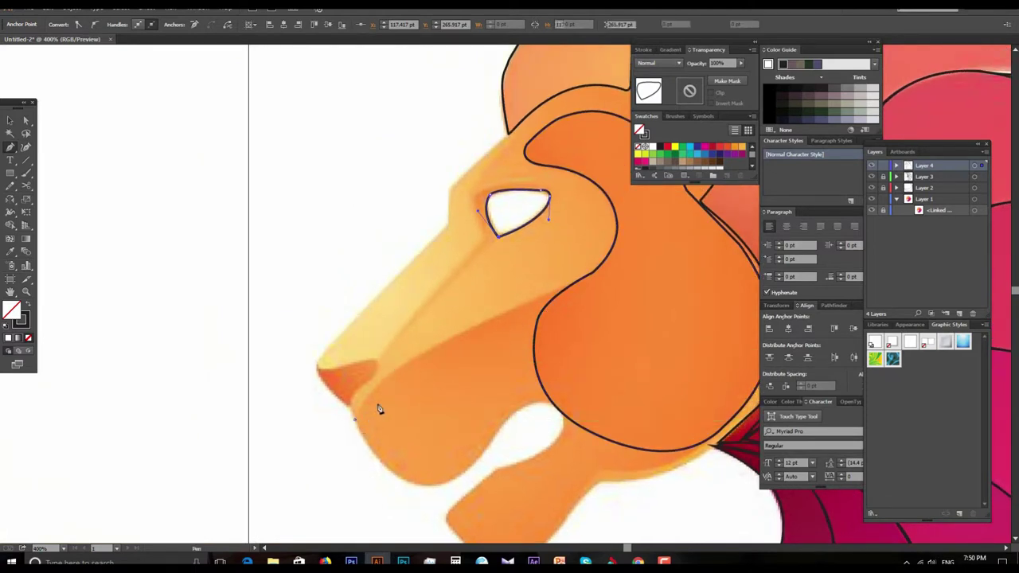
{"action": "left_click", "coordinate": [433, 348]}
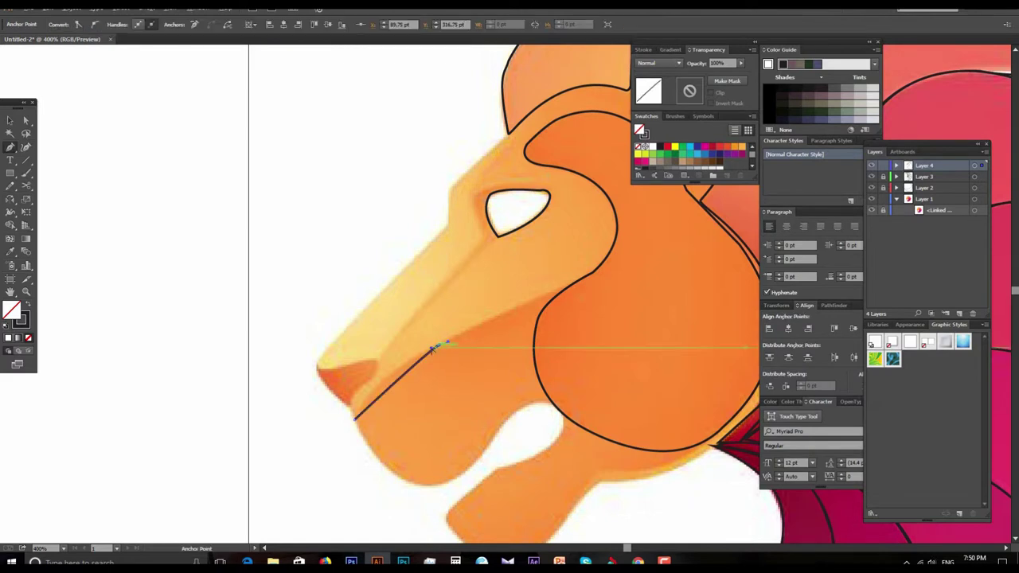
{"action": "left_click_drag", "start_coordinate": [406, 361], "coordinate": [386, 364]}
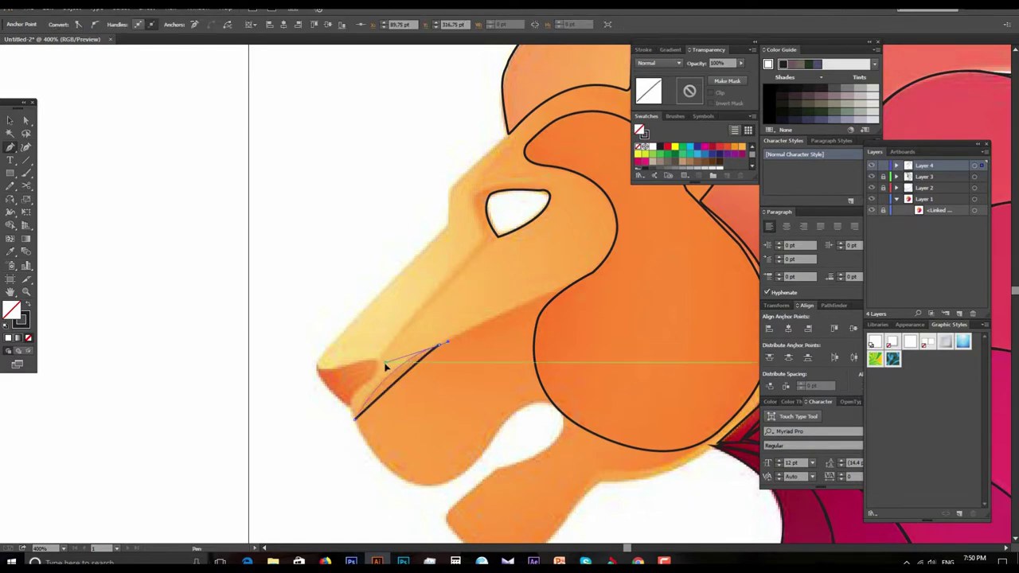
{"action": "left_click", "coordinate": [567, 292]}
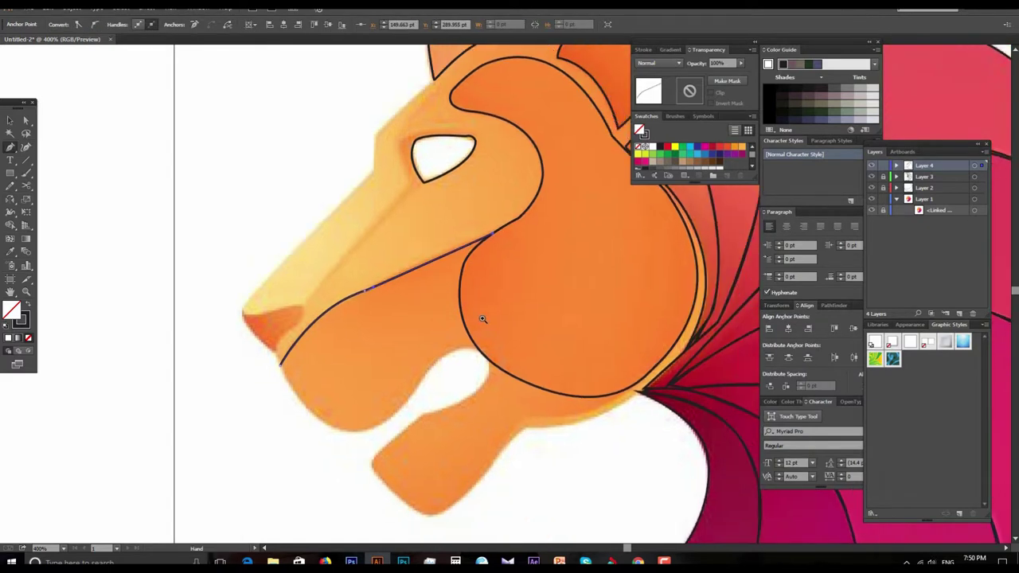
{"action": "left_click_drag", "start_coordinate": [557, 353], "coordinate": [501, 296]}
{"action": "key", "text": "ctrl+plus"}
{"action": "left_click", "coordinate": [473, 285]}
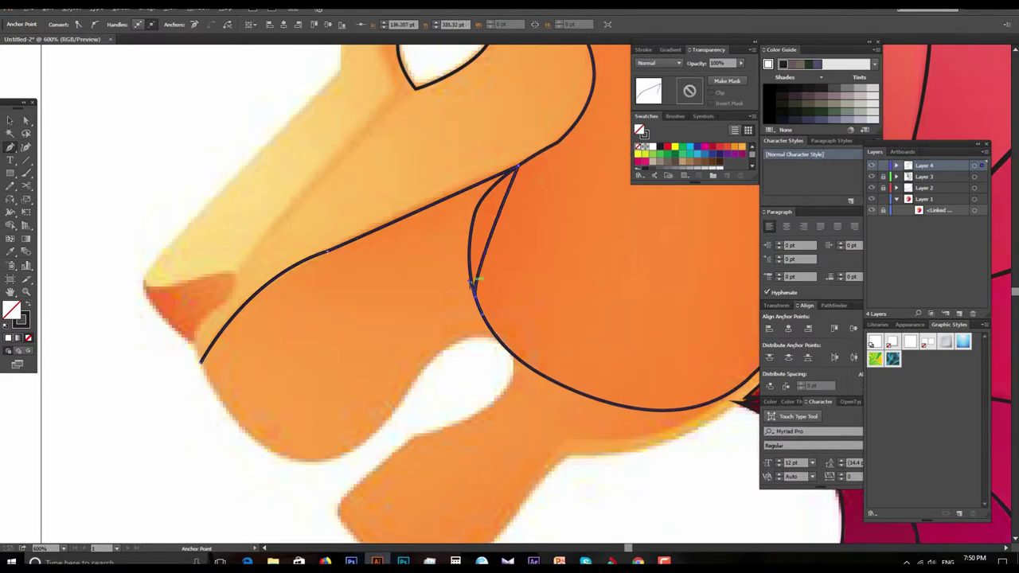
{"action": "left_click_drag", "start_coordinate": [464, 236], "coordinate": [451, 204]}
Continue the outline along the cheek's lower curve to the mane, then curve it toward the jaw.
{"action": "left_click_drag", "start_coordinate": [547, 377], "coordinate": [321, 203]}
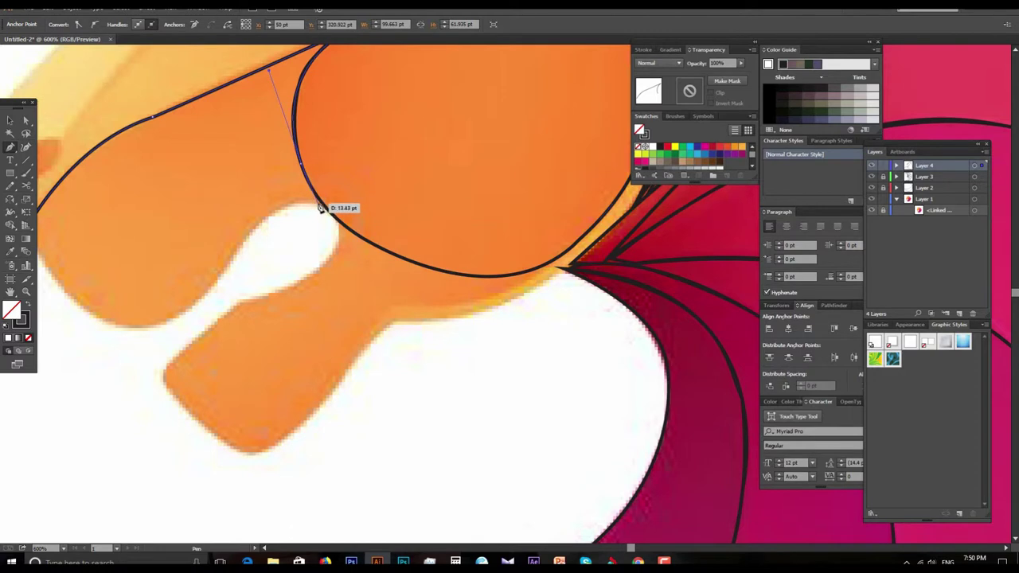
{"action": "mouse_move", "coordinate": [324, 207]}
{"action": "left_mouse_down"}
{"action": "mouse_move", "coordinate": [485, 280]}
{"action": "mouse_move", "coordinate": [384, 279]}
{"action": "mouse_move", "coordinate": [380, 269]}
{"action": "left_mouse_up"}
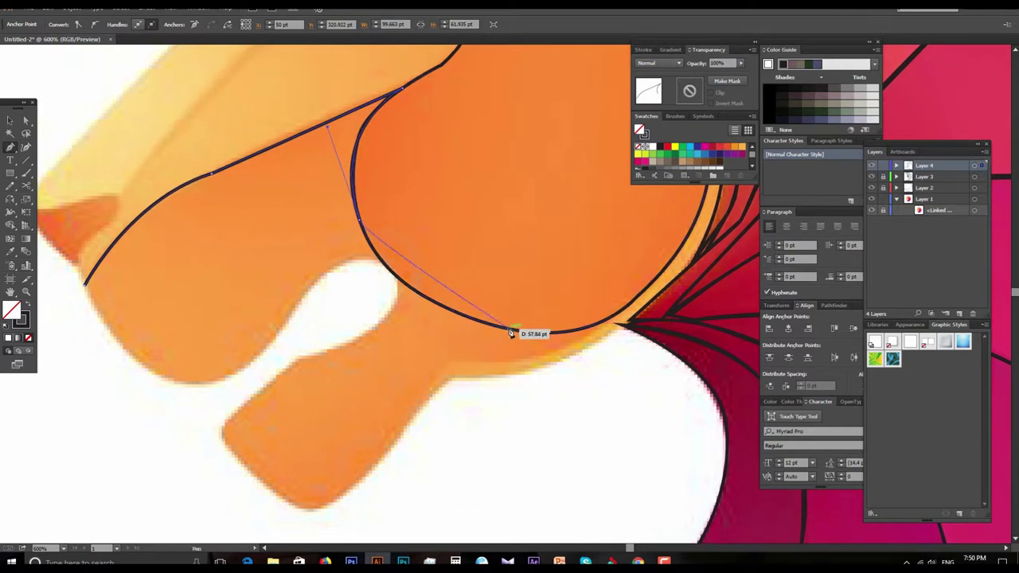
{"action": "left_click", "coordinate": [421, 297]}
{"action": "left_click", "coordinate": [459, 317]}
{"action": "left_click", "coordinate": [597, 327]}
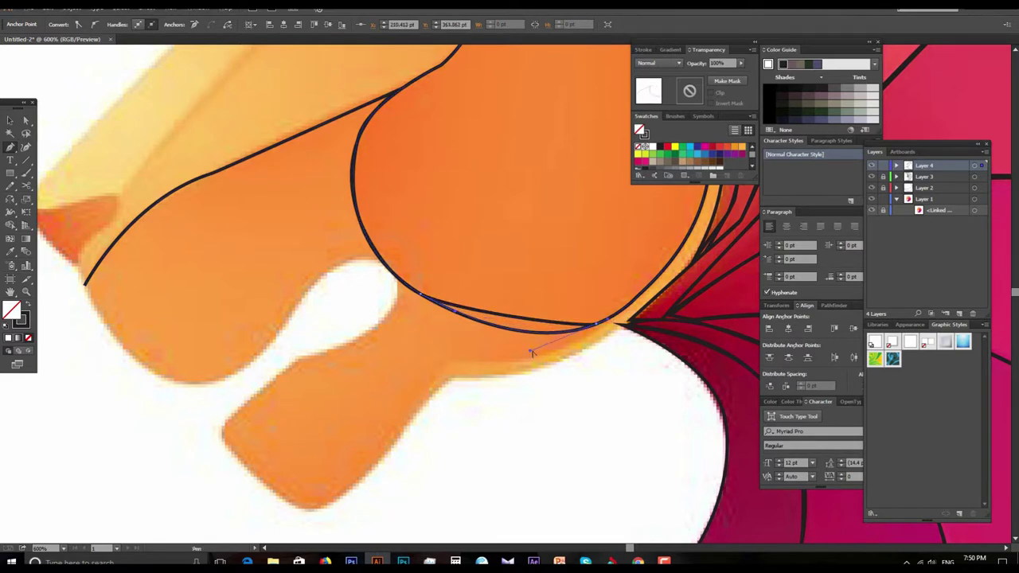
{"action": "left_click", "coordinate": [626, 321]}
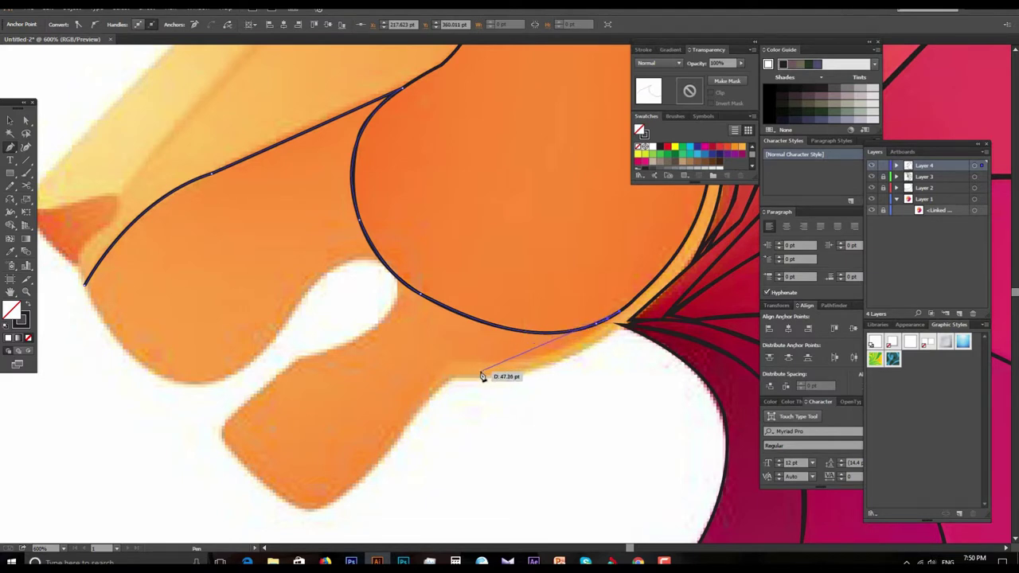
{"action": "left_click_drag", "start_coordinate": [478, 372], "coordinate": [495, 372]}
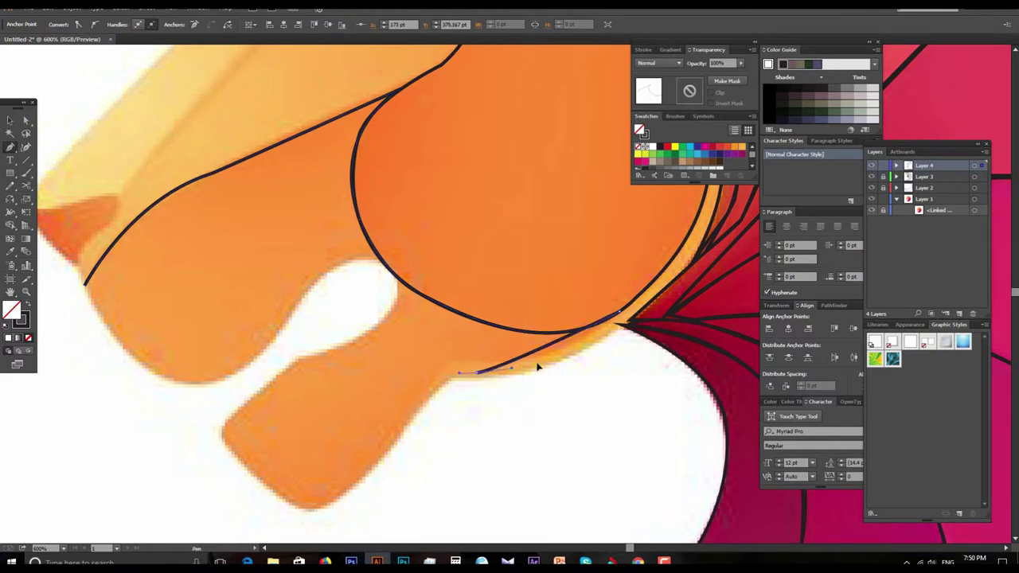
{"action": "scroll", "coordinate": [602, 271], "scroll_direction": "left", "scroll_amount": 3}
{"action": "scroll", "coordinate": [596, 295], "scroll_direction": "down", "scroll_amount": 2}
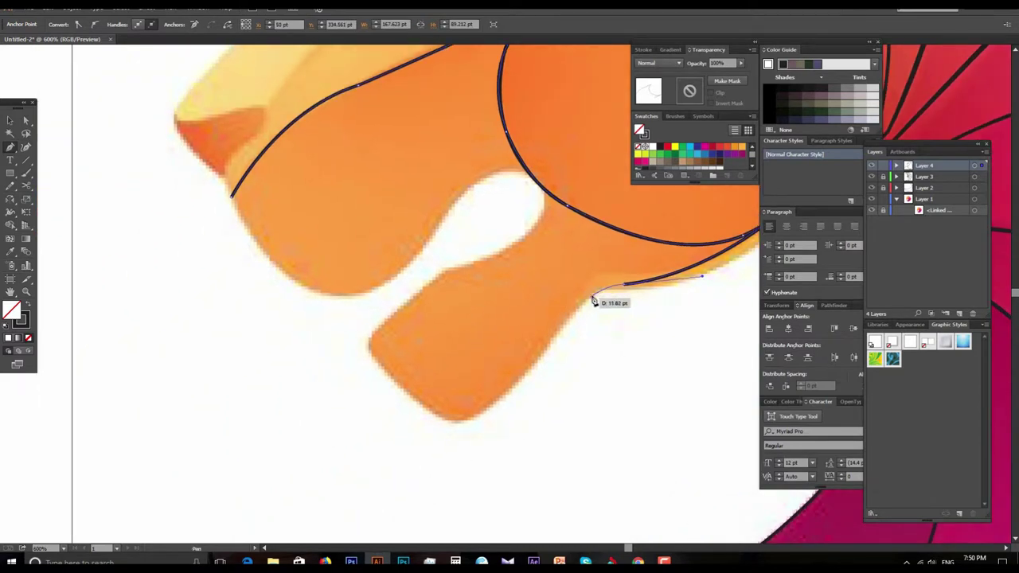
Extend the outline down the jaw, undoing and redrawing its rounded bottom corner.
{"action": "left_click", "coordinate": [594, 291]}
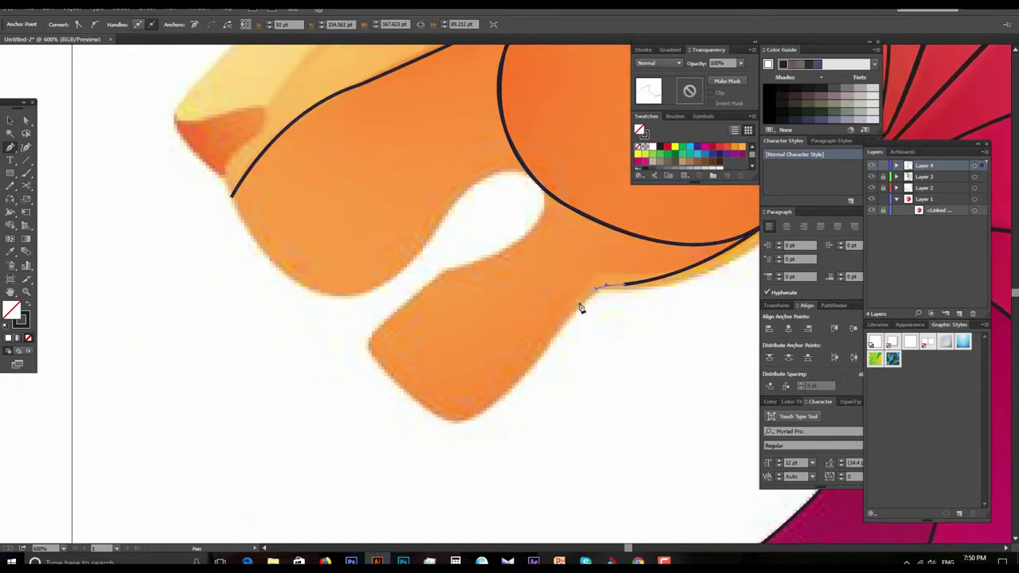
{"action": "left_click", "coordinate": [514, 389]}
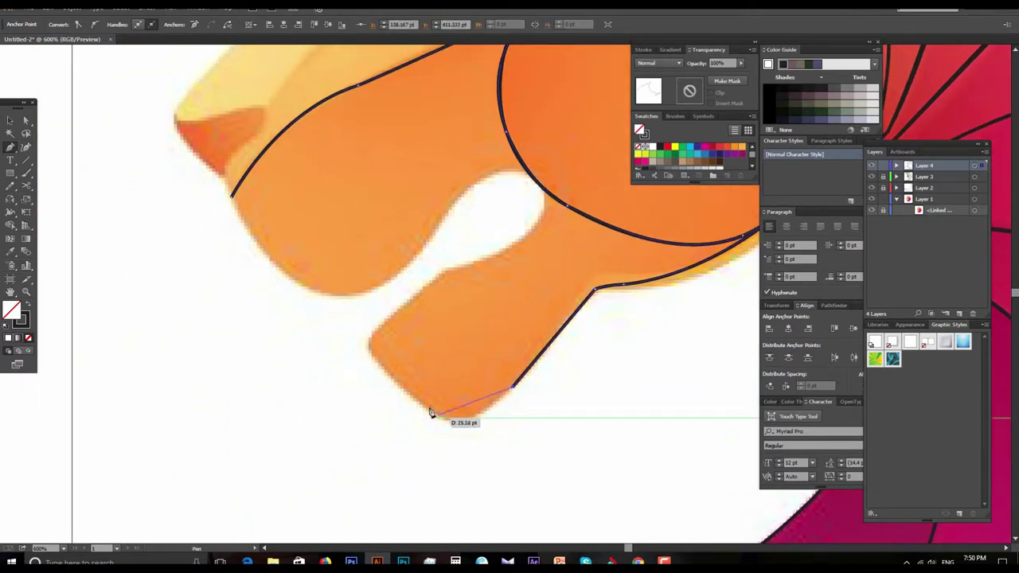
{"action": "mouse_move", "coordinate": [426, 408]}
{"action": "left_mouse_down"}
{"action": "mouse_move", "coordinate": [430, 422]}
{"action": "mouse_move", "coordinate": [374, 360]}
{"action": "left_mouse_up"}
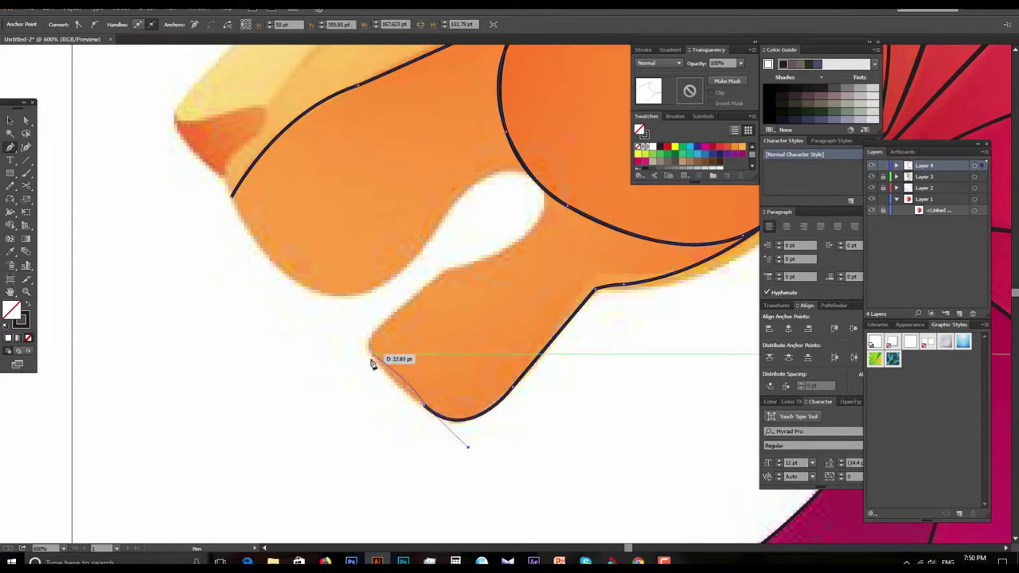
{"action": "key", "text": "ctrl+z"}
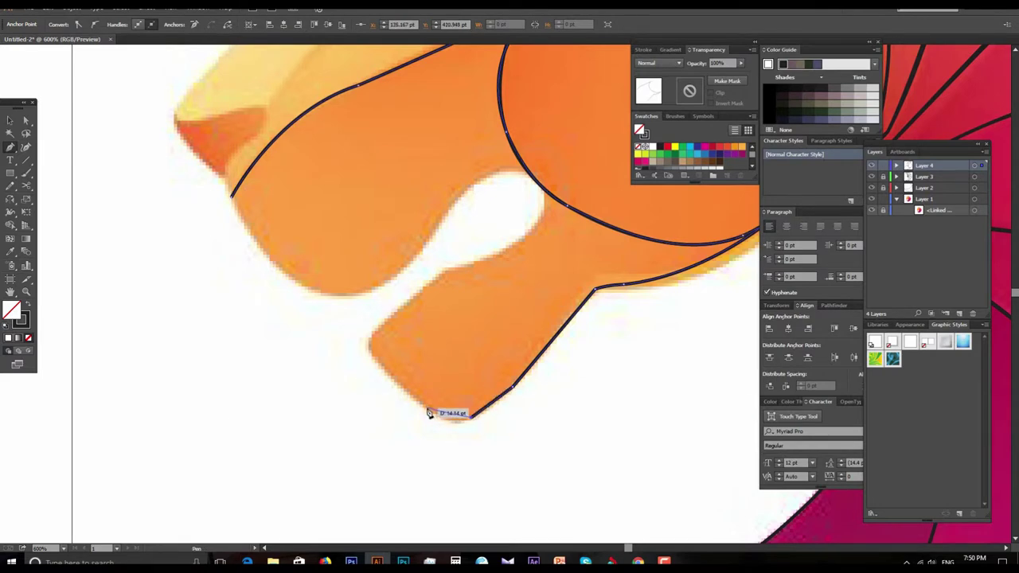
{"action": "left_click_drag", "start_coordinate": [428, 413], "coordinate": [438, 420]}
{"action": "left_click_drag", "start_coordinate": [371, 350], "coordinate": [385, 327]}
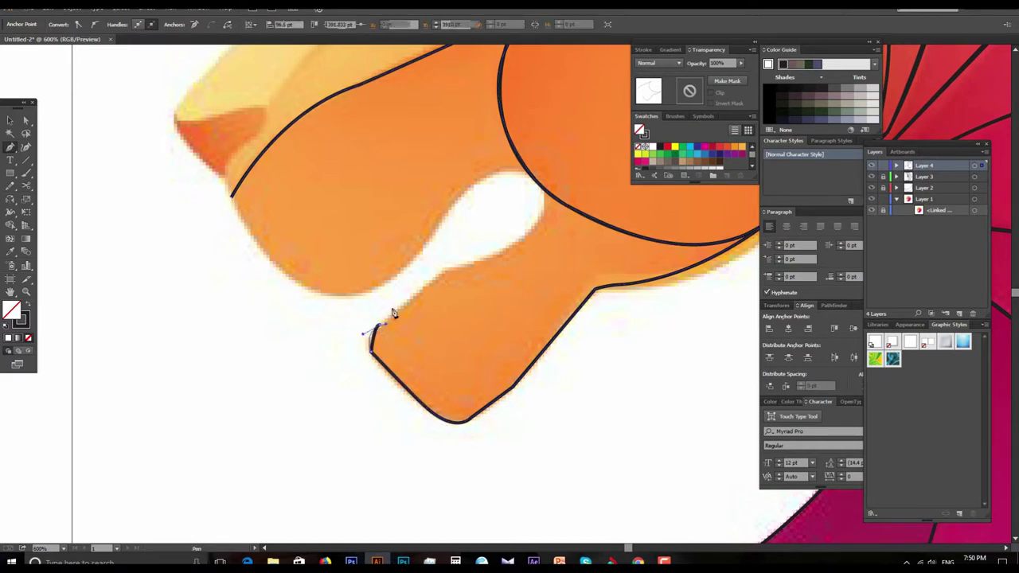
Carry the outline up the jaw's upper edge and around the white mouth notch.
{"action": "left_click", "coordinate": [444, 273]}
{"action": "left_click", "coordinate": [546, 206]}
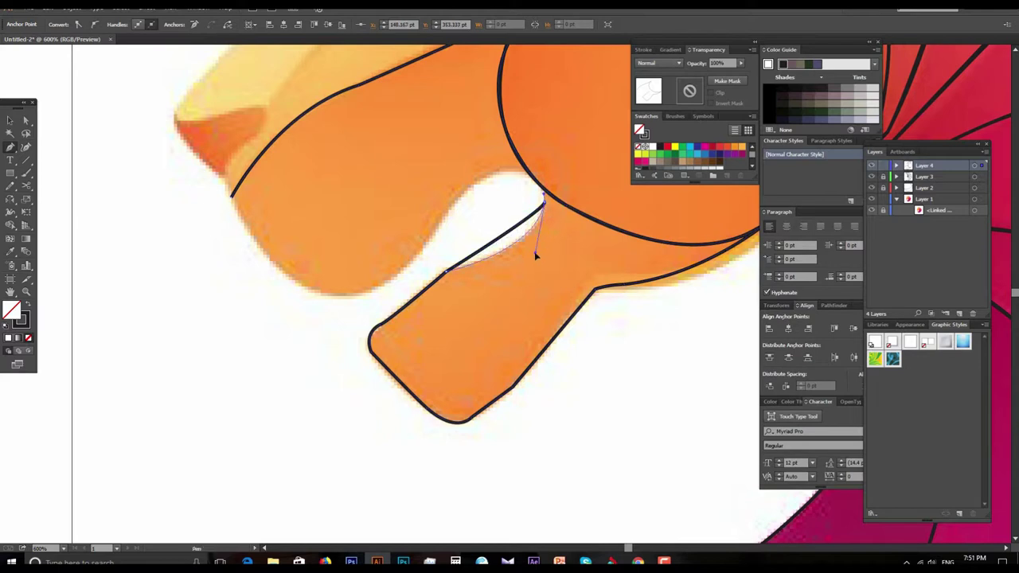
{"action": "left_click", "coordinate": [488, 176]}
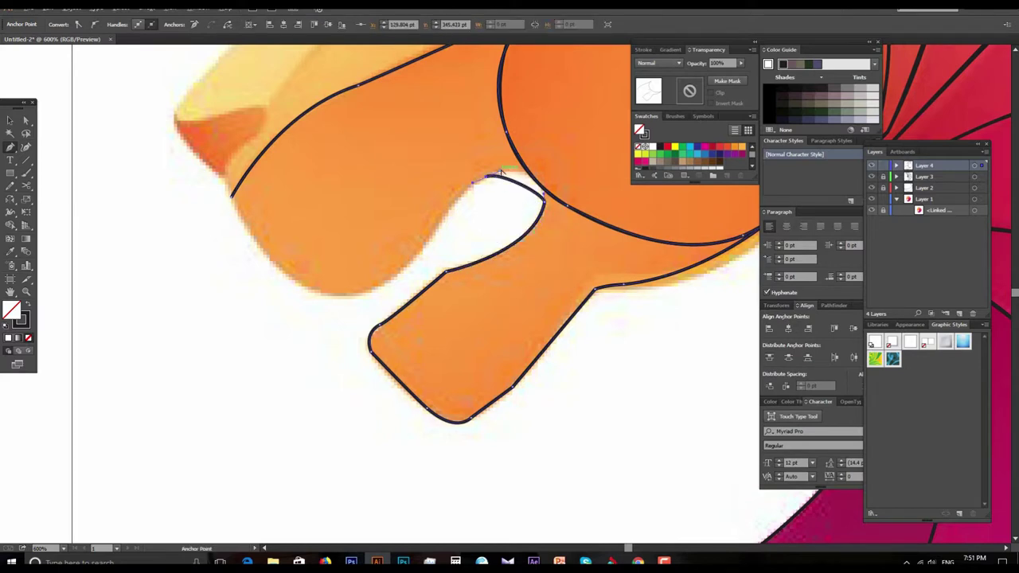
{"action": "scroll", "coordinate": [525, 182], "scroll_direction": "down", "scroll_amount": 1}
{"action": "scroll", "coordinate": [521, 182], "scroll_direction": "left", "scroll_amount": 1}
{"action": "left_click_drag", "start_coordinate": [501, 177], "coordinate": [495, 170]}
{"action": "left_click", "coordinate": [494, 166]}
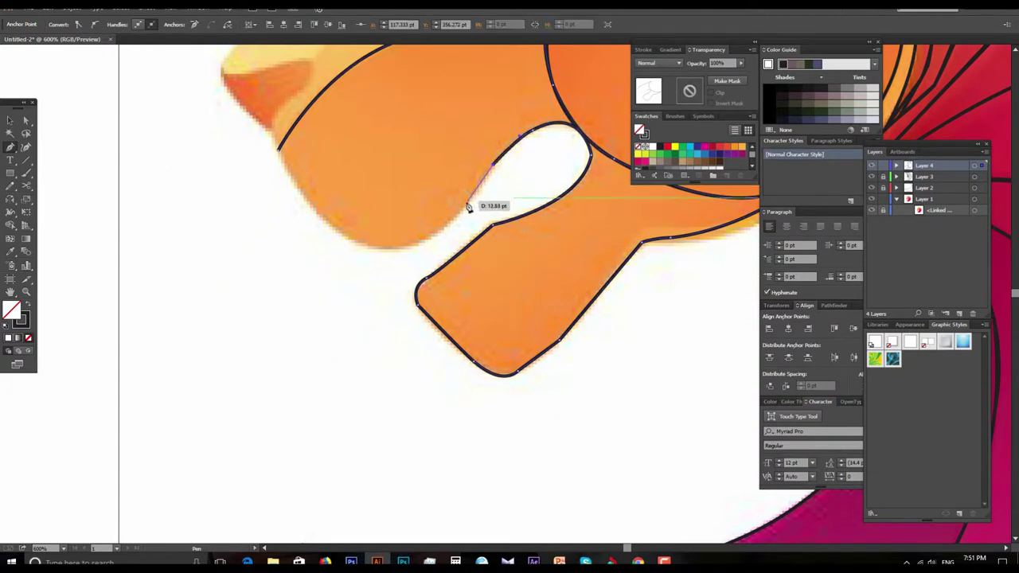
Trace the muzzle's underside to where it meets the cheek, then zoom out.
{"action": "left_click_drag", "start_coordinate": [446, 220], "coordinate": [518, 281]}
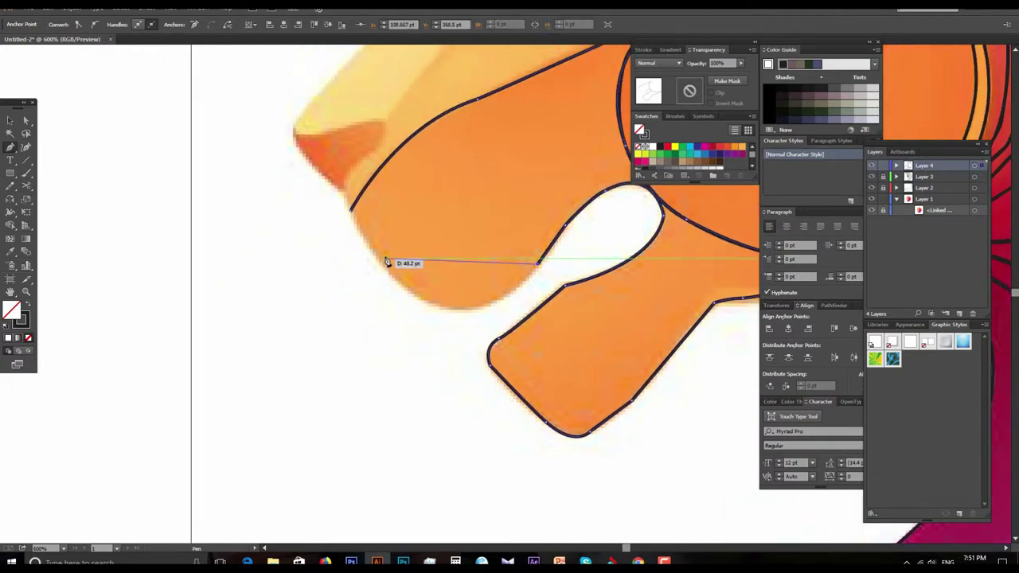
{"action": "left_click_drag", "start_coordinate": [401, 283], "coordinate": [415, 295]}
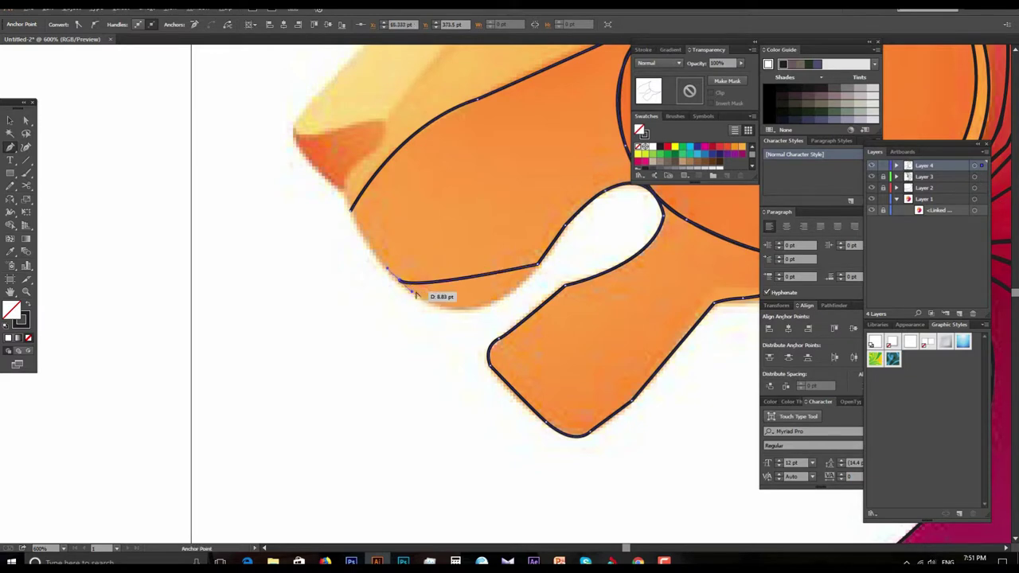
{"action": "mouse_move", "coordinate": [384, 255]}
{"action": "left_mouse_down"}
{"action": "mouse_move", "coordinate": [426, 327]}
{"action": "mouse_move", "coordinate": [526, 409]}
{"action": "mouse_move", "coordinate": [375, 291]}
{"action": "mouse_move", "coordinate": [398, 324]}
{"action": "mouse_move", "coordinate": [400, 351]}
{"action": "left_mouse_up"}
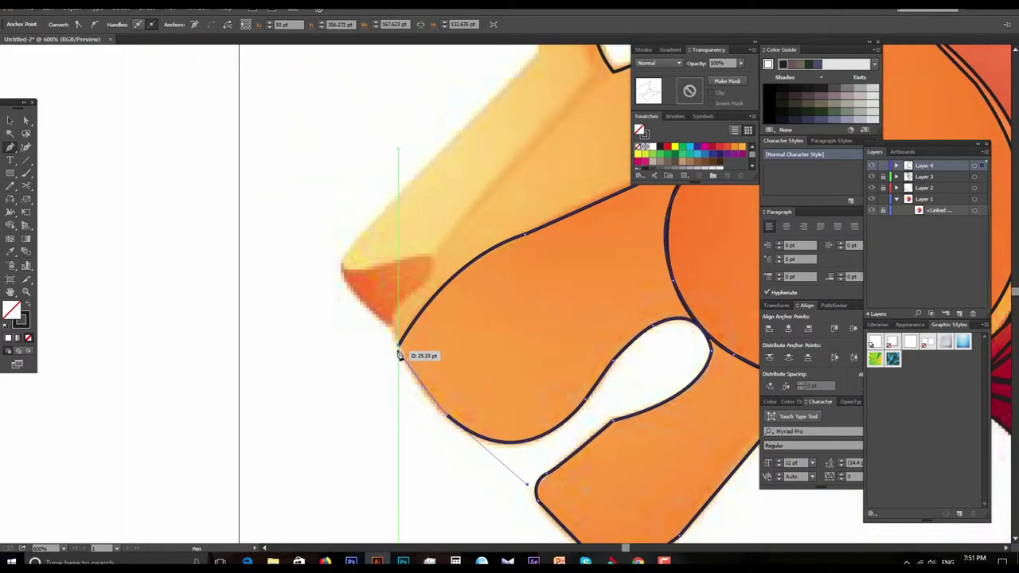
{"action": "left_click", "coordinate": [399, 356]}
{"action": "key", "text": "ctrl+minus"}
{"action": "key", "text": "ctrl+minus"}
{"action": "key", "text": "ctrl+minus"}
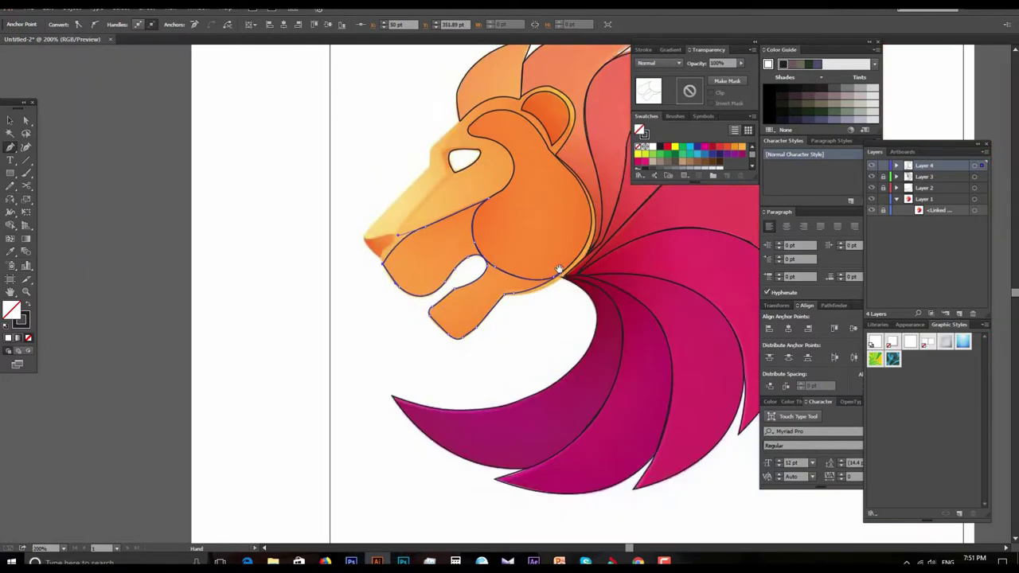
Start a new outline above the eye and run it down the snout ridge to the nose tip.
{"action": "key", "text": "ctrl+plus"}
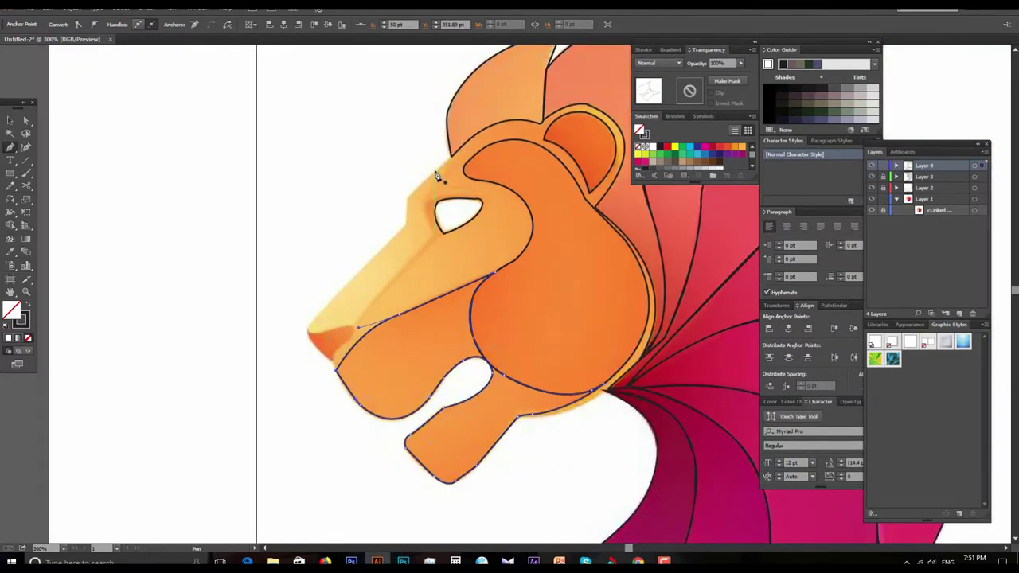
{"action": "left_click", "coordinate": [434, 171]}
{"action": "left_click", "coordinate": [408, 200]}
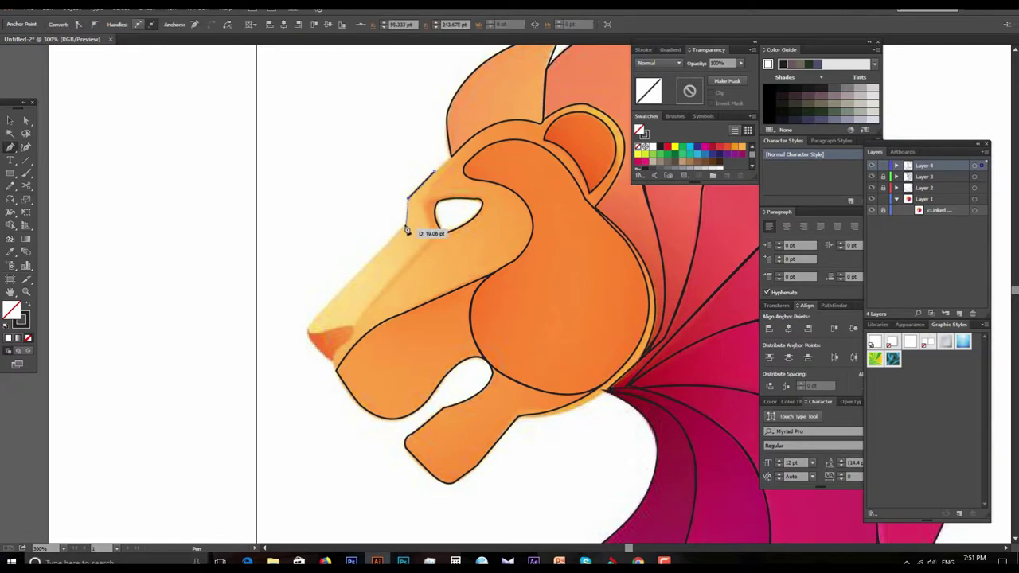
{"action": "left_click", "coordinate": [409, 226]}
{"action": "left_click", "coordinate": [313, 322]}
{"action": "key", "text": "ctrl+plus"}
{"action": "key", "text": "ctrl+plus"}
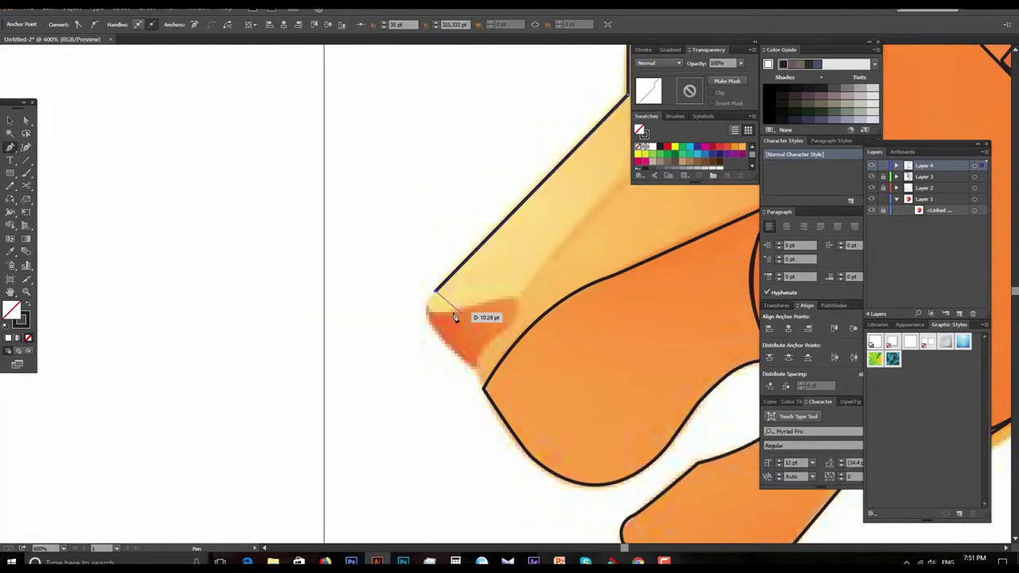
Curve the outline around the nose tip and nostril notch toward the chin.
{"action": "mouse_move", "coordinate": [454, 316]}
{"action": "left_mouse_down"}
{"action": "mouse_move", "coordinate": [522, 301]}
{"action": "mouse_move", "coordinate": [516, 316]}
{"action": "left_mouse_up"}
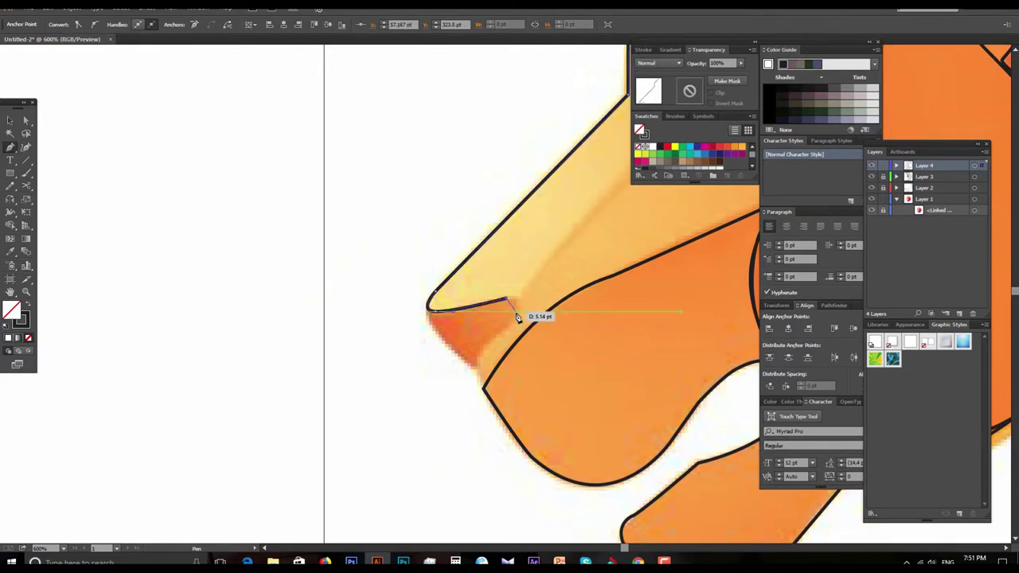
{"action": "left_click_drag", "start_coordinate": [507, 337], "coordinate": [493, 343]}
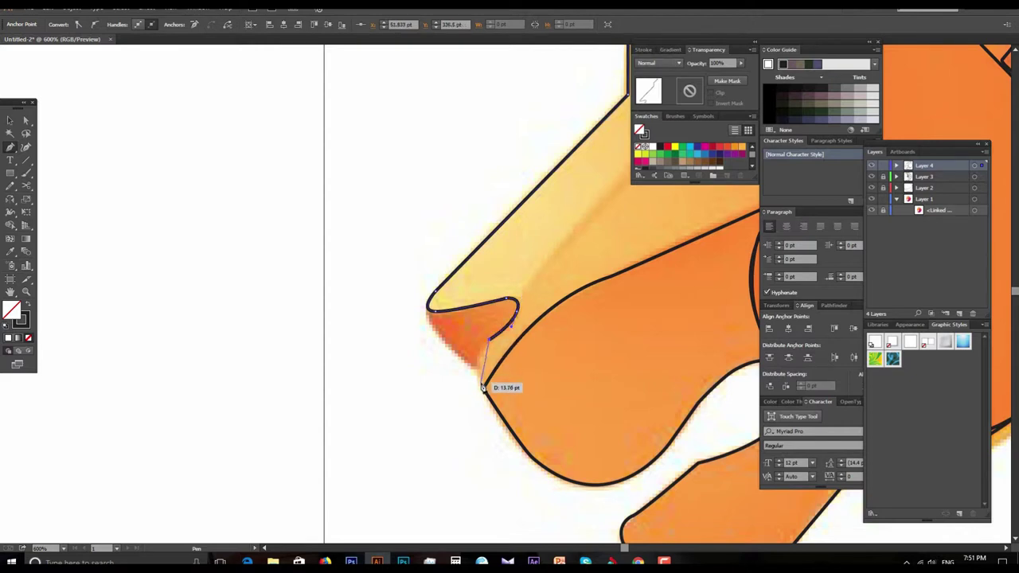
{"action": "left_click", "coordinate": [483, 384]}
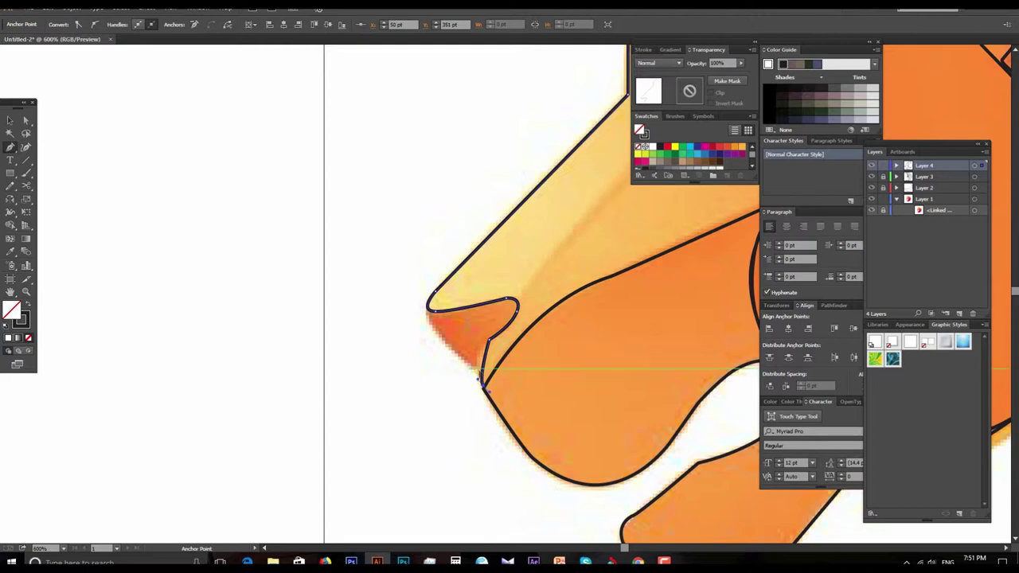
{"action": "left_click", "coordinate": [470, 368]}
{"action": "left_click_drag", "start_coordinate": [469, 371], "coordinate": [449, 387]}
{"action": "left_click", "coordinate": [414, 406]}
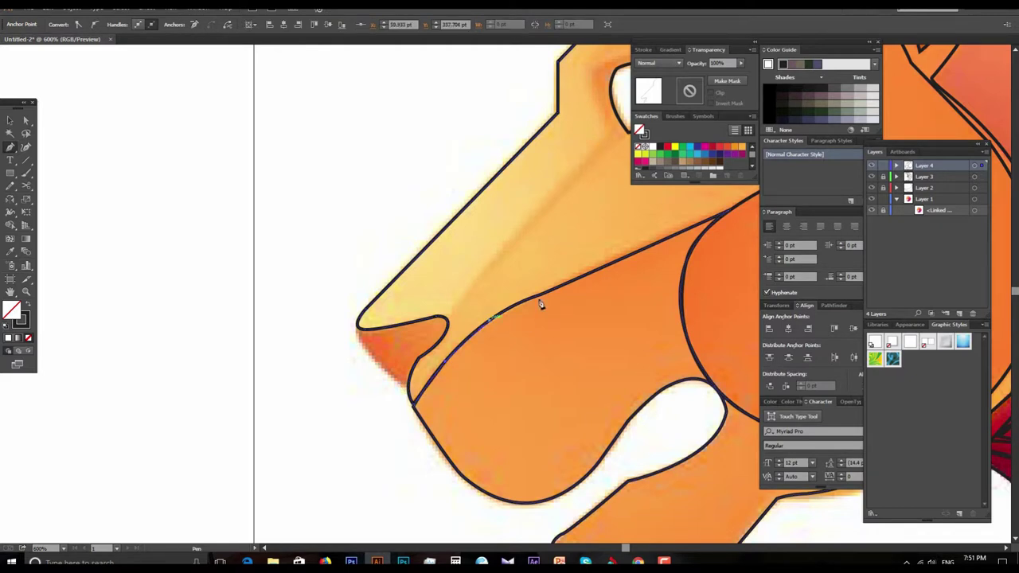
{"action": "left_click_drag", "start_coordinate": [482, 308], "coordinate": [470, 376]}
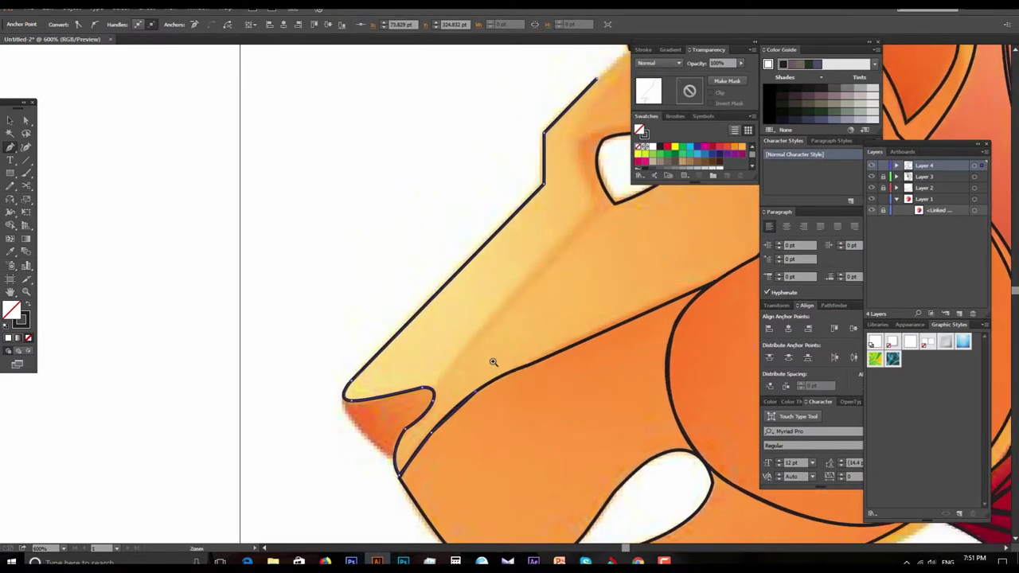
{"action": "left_click", "coordinate": [494, 360], "text": "alt"}
{"action": "left_click", "coordinate": [535, 345]}
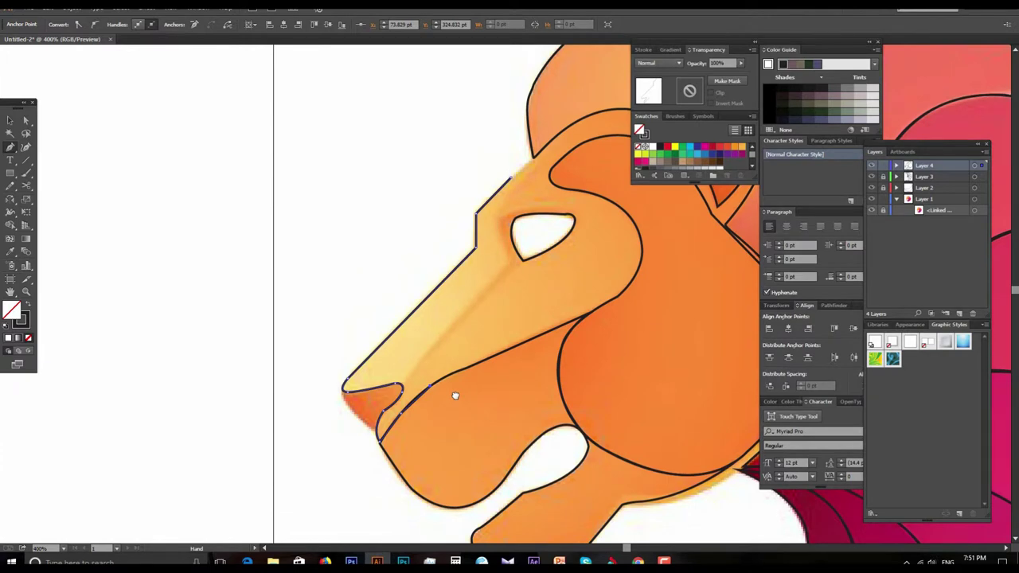
Undo the stray chin segment and draw a line from the nose tip up to the eye.
{"action": "key", "text": "ctrl"}
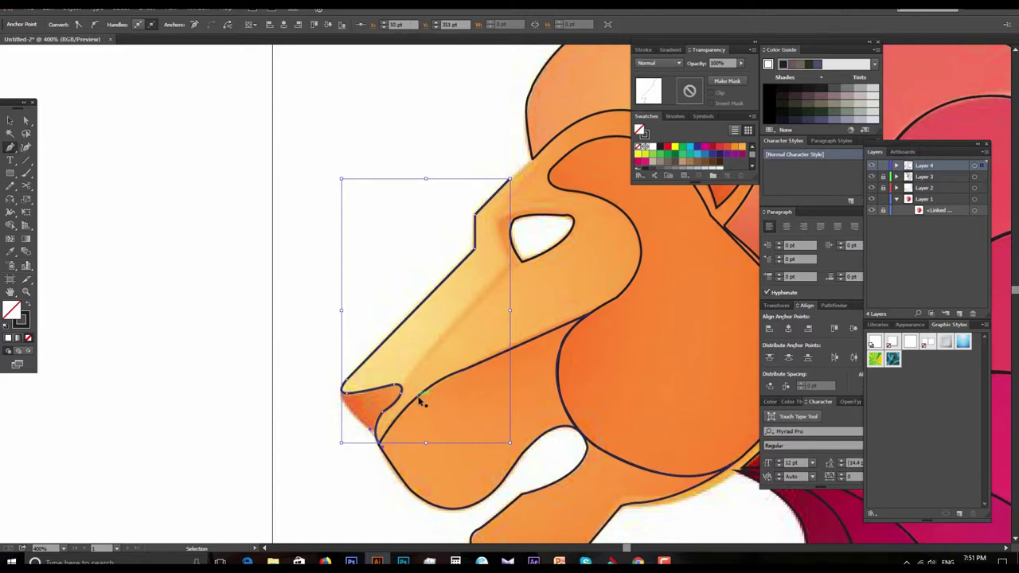
{"action": "key", "text": "ctrl+z"}
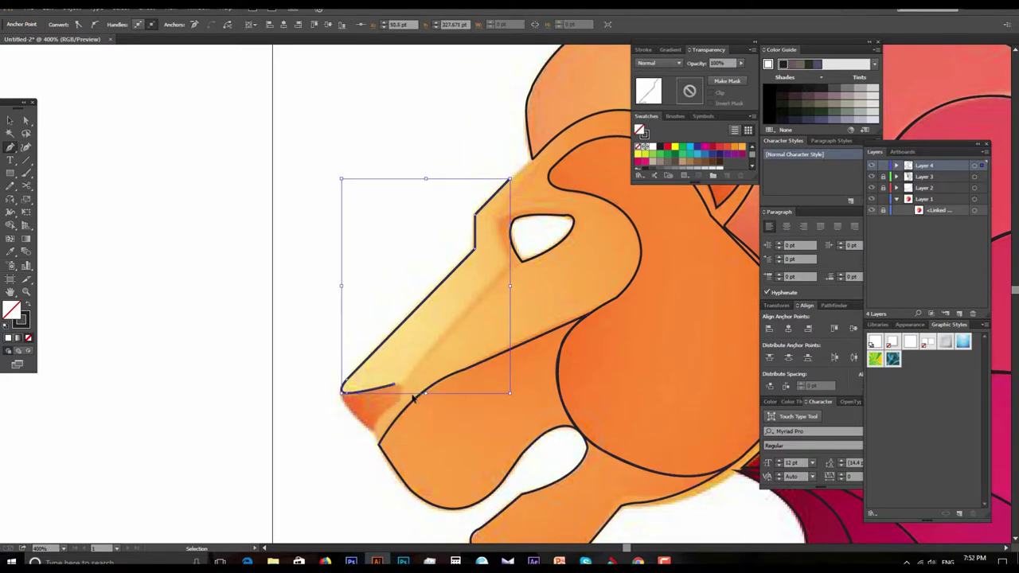
{"action": "left_click", "coordinate": [400, 386]}
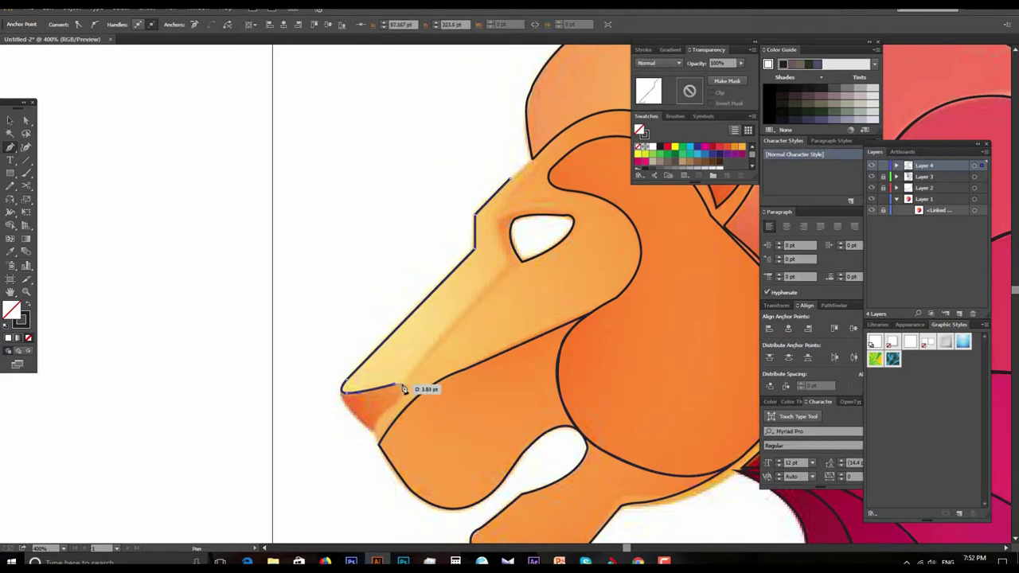
{"action": "left_click", "coordinate": [508, 267]}
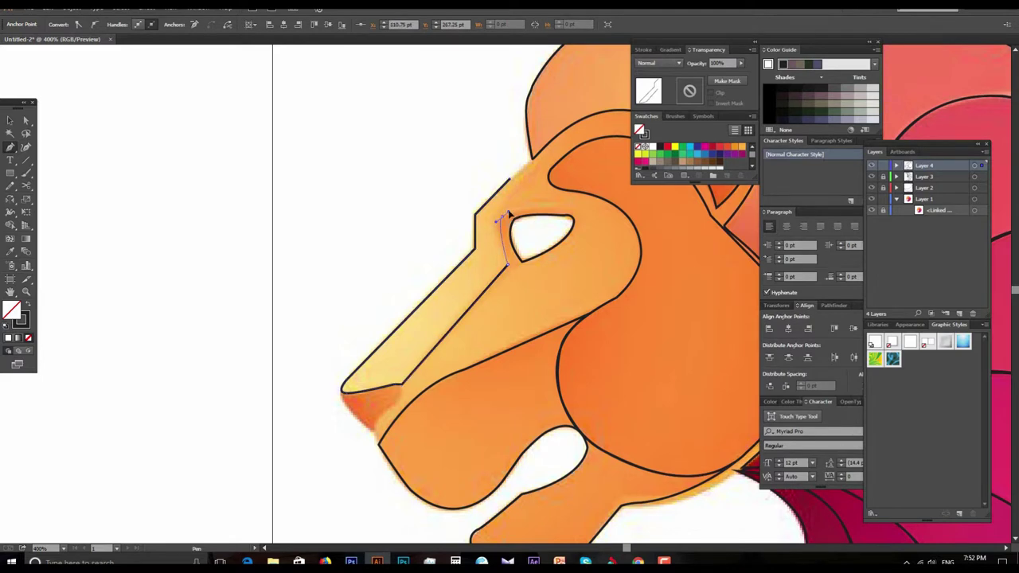
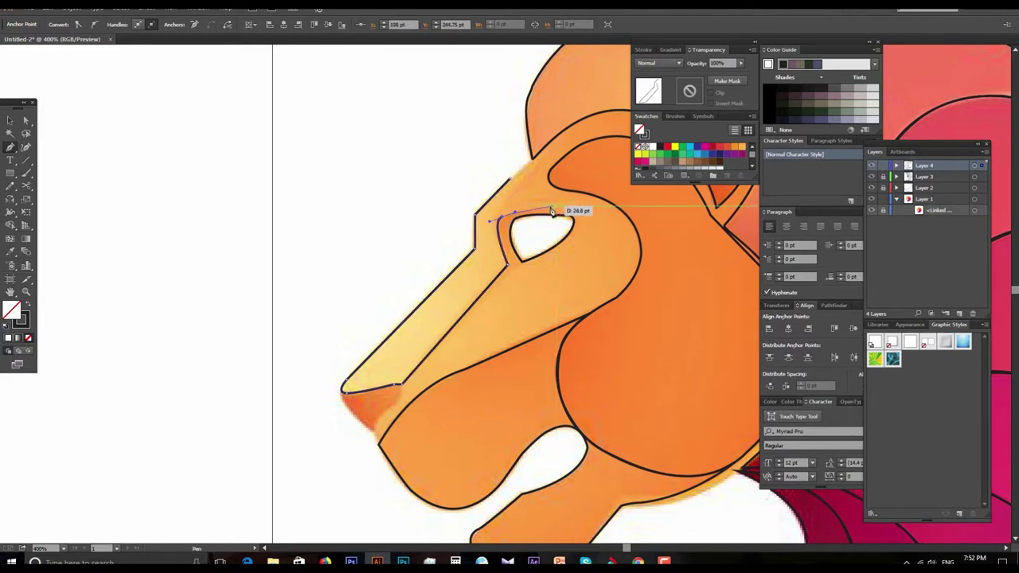
Close the nose-bridge outline at its starting point and deselect it.
{"action": "left_click", "coordinate": [533, 158]}
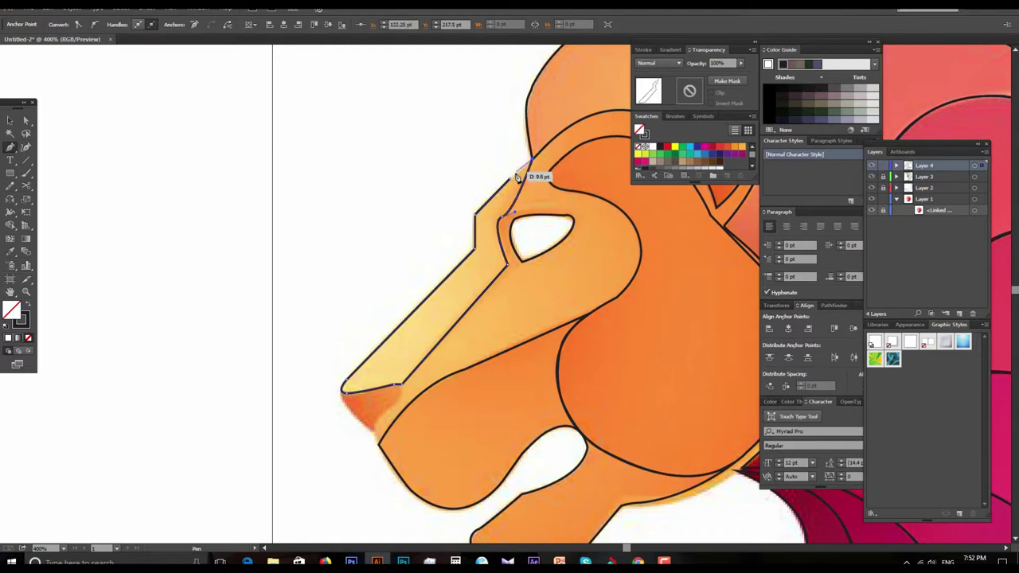
{"action": "left_click", "coordinate": [516, 183]}
{"action": "scroll", "coordinate": [446, 263], "scroll_direction": "down", "scroll_amount": 2}
{"action": "scroll", "coordinate": [445, 263], "scroll_direction": "right", "scroll_amount": 3}
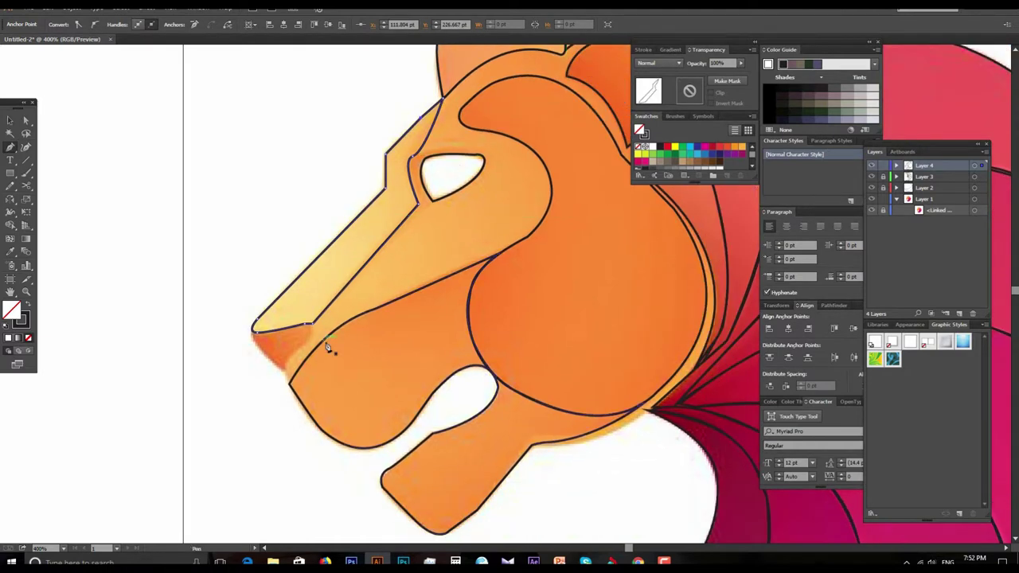
{"action": "scroll", "coordinate": [408, 299], "scroll_direction": "up", "scroll_amount": 1}
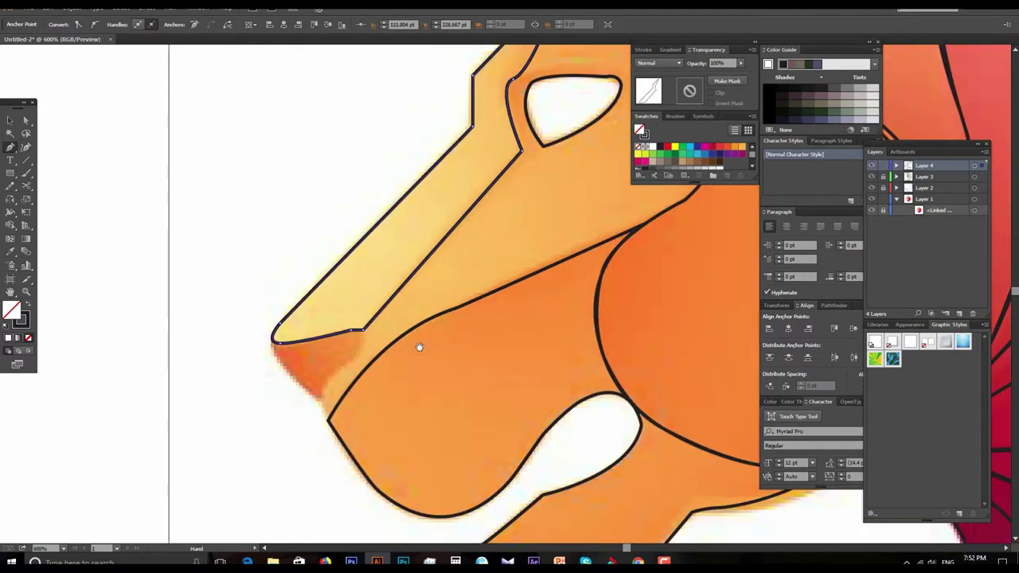
{"action": "left_click", "coordinate": [360, 352]}
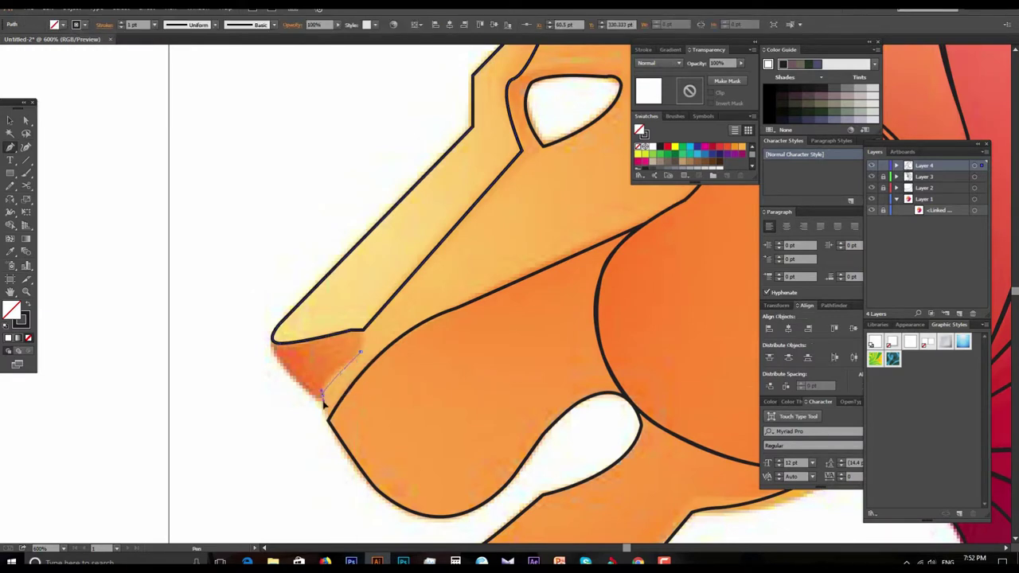
Start a new curved Pen path along the lower muzzle edge, up the cheek toward the brow.
{"action": "left_click", "coordinate": [322, 392]}
{"action": "left_click_drag", "start_coordinate": [329, 417], "coordinate": [385, 358]}
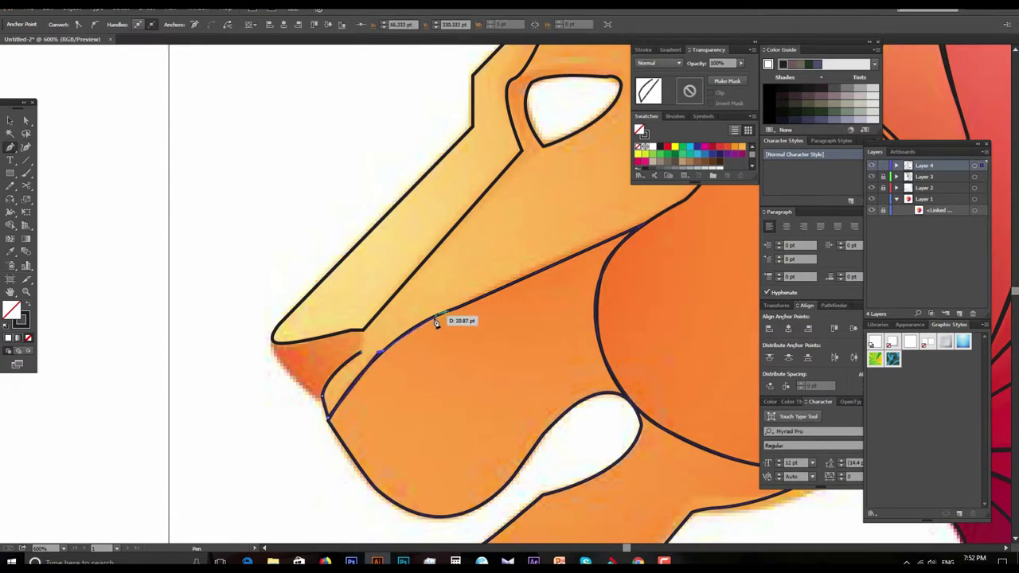
{"action": "left_click_drag", "start_coordinate": [434, 323], "coordinate": [528, 289]}
{"action": "left_click_drag", "start_coordinate": [400, 314], "coordinate": [197, 382]}
{"action": "left_click_drag", "start_coordinate": [433, 303], "coordinate": [436, 300]}
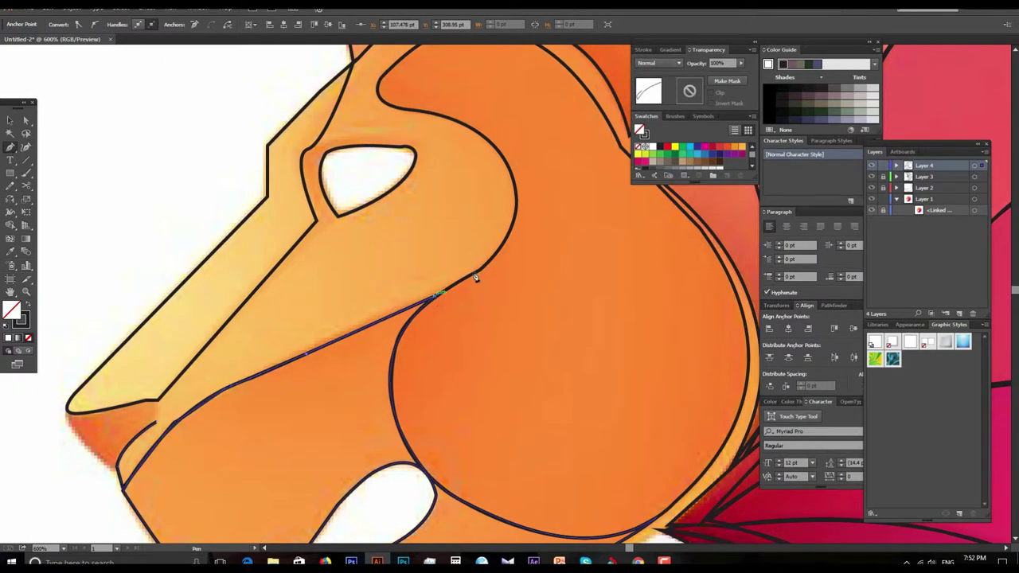
{"action": "left_click", "coordinate": [507, 159]}
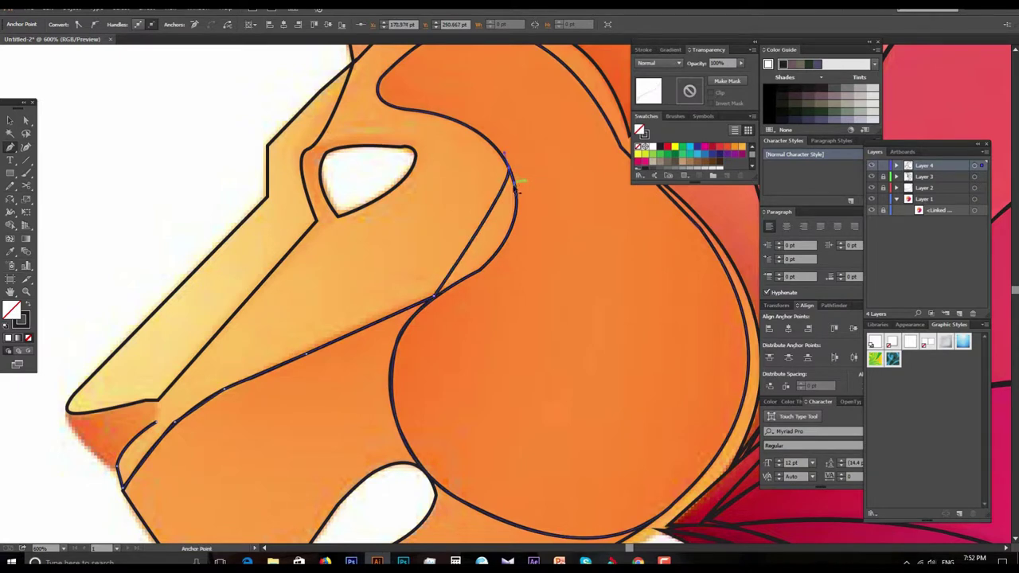
{"action": "left_click_drag", "start_coordinate": [514, 183], "coordinate": [545, 254]}
{"action": "scroll", "coordinate": [514, 191], "scroll_direction": "up", "scroll_amount": 2}
{"action": "left_click_drag", "start_coordinate": [398, 169], "coordinate": [522, 189]}
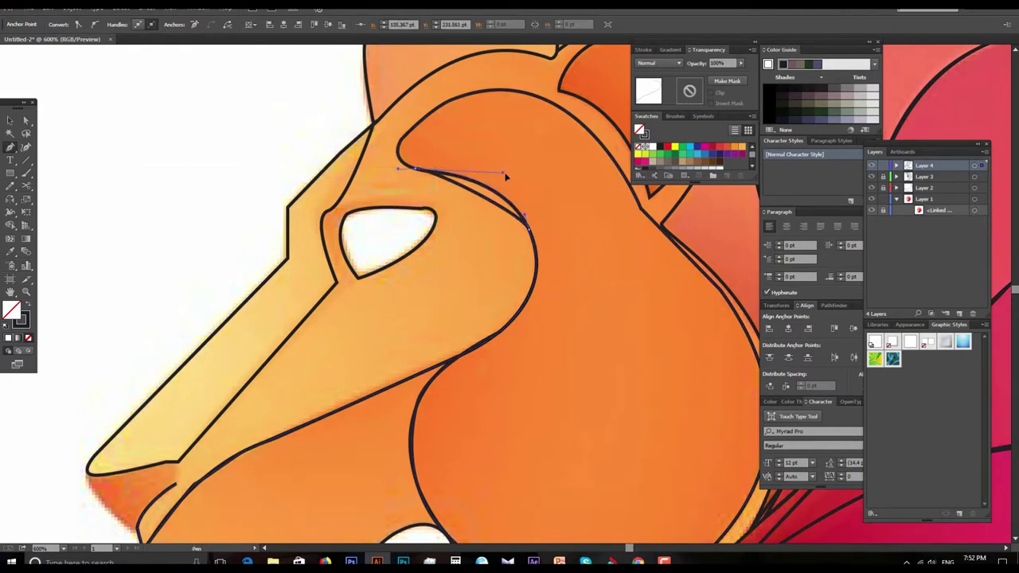
Extend the cheek outline over the brow, breaking the anchor handle to continue.
{"action": "left_click_drag", "start_coordinate": [510, 159], "coordinate": [439, 263]}
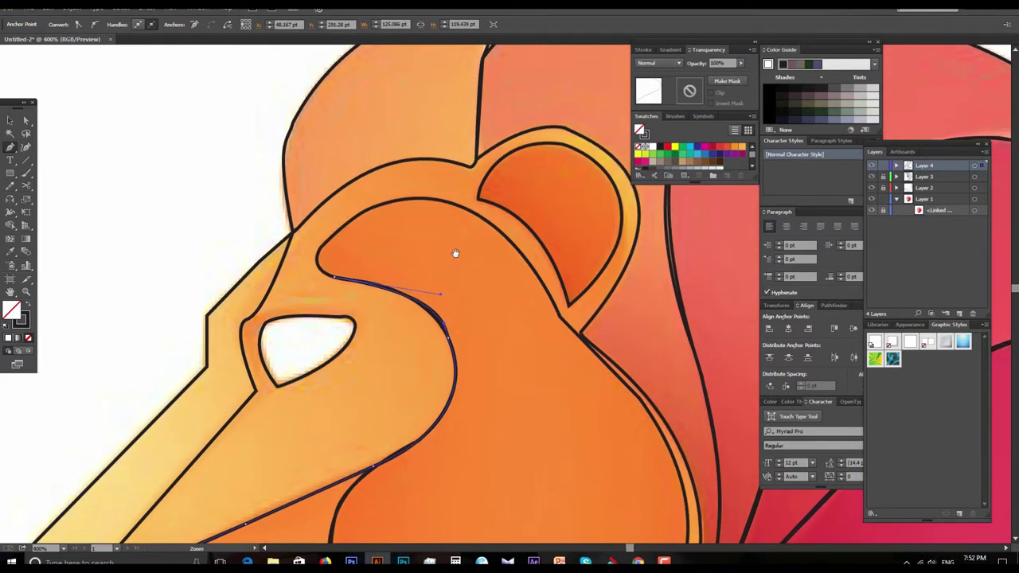
{"action": "scroll", "coordinate": [455, 253], "scroll_direction": "down", "scroll_amount": 5}
{"action": "scroll", "coordinate": [466, 291], "scroll_direction": "up", "scroll_amount": 3}
{"action": "scroll", "coordinate": [467, 303], "scroll_direction": "up", "scroll_amount": 3}
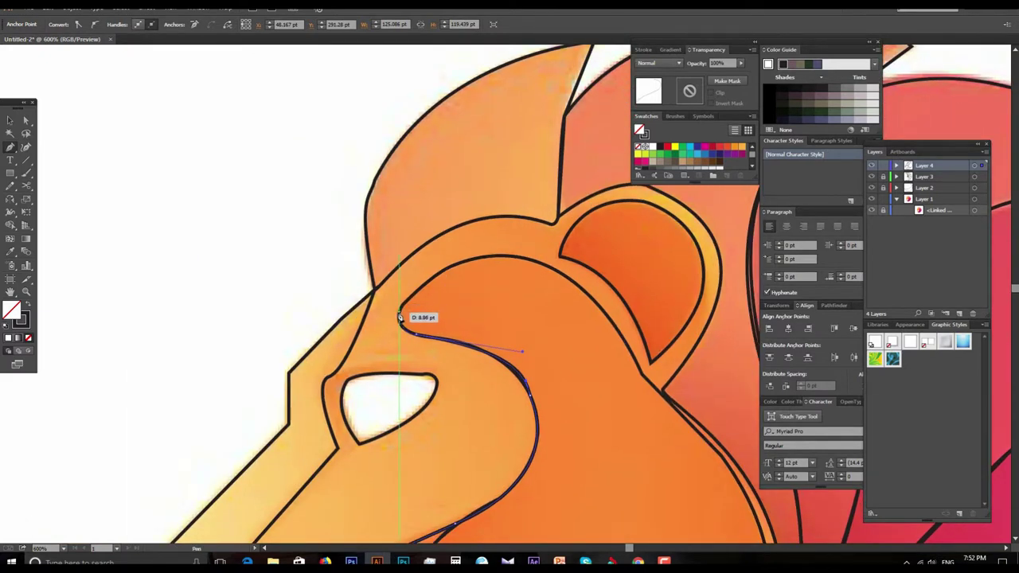
{"action": "left_click", "coordinate": [400, 317]}
{"action": "left_click", "coordinate": [377, 293]}
{"action": "scroll", "coordinate": [486, 330], "scroll_direction": "down", "scroll_amount": 2}
{"action": "scroll", "coordinate": [502, 323], "scroll_direction": "down", "scroll_amount": 1}
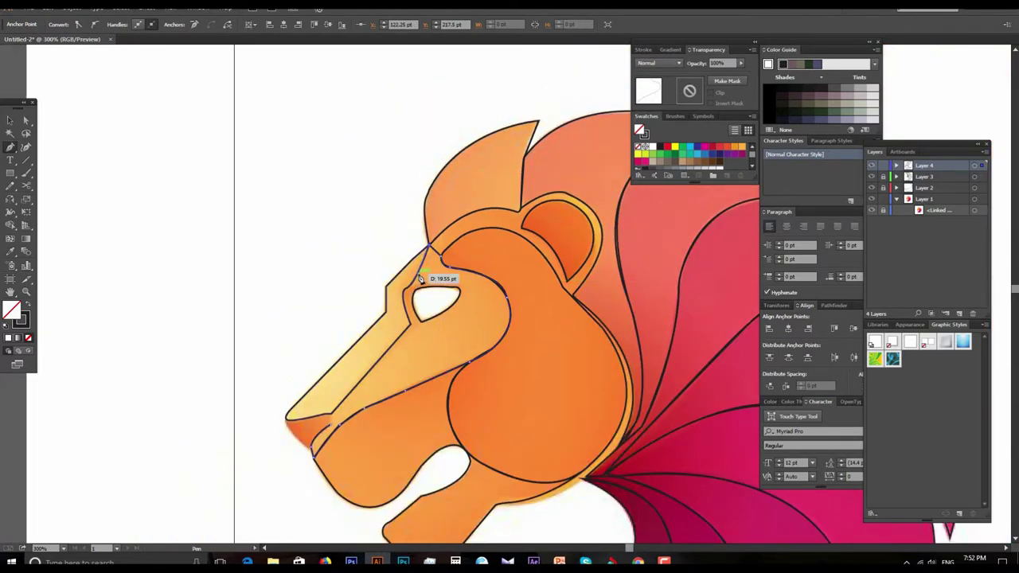
{"action": "scroll", "coordinate": [478, 302], "scroll_direction": "up", "scroll_amount": 1}
{"action": "scroll", "coordinate": [518, 314], "scroll_direction": "up", "scroll_amount": 1}
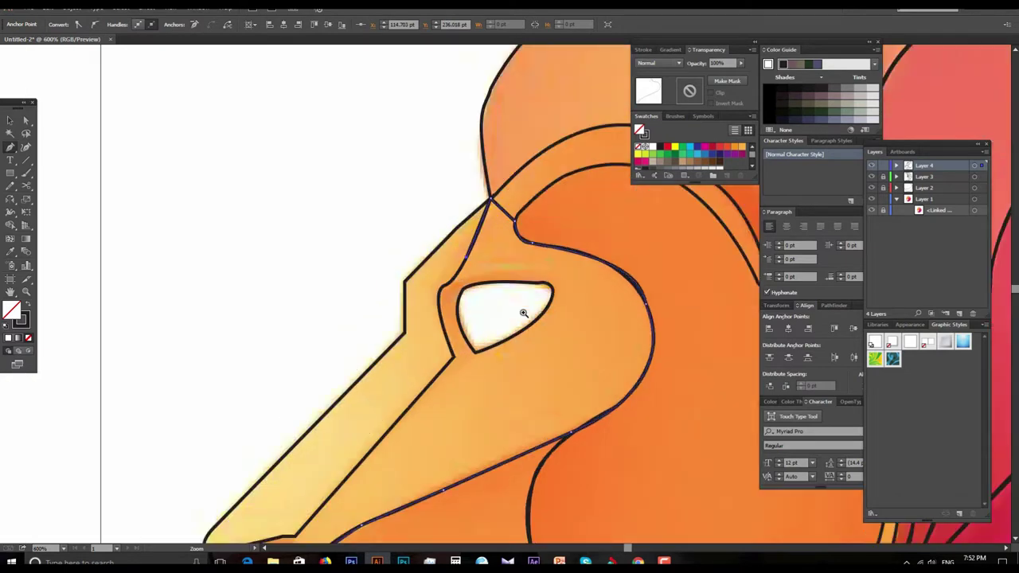
{"action": "scroll", "coordinate": [478, 286], "scroll_direction": "up", "scroll_amount": 1}
Carry the outline around the eye and down the nose edge to the muzzle corner.
{"action": "left_click", "coordinate": [403, 255]}
{"action": "left_click_drag", "start_coordinate": [396, 266], "coordinate": [374, 195]}
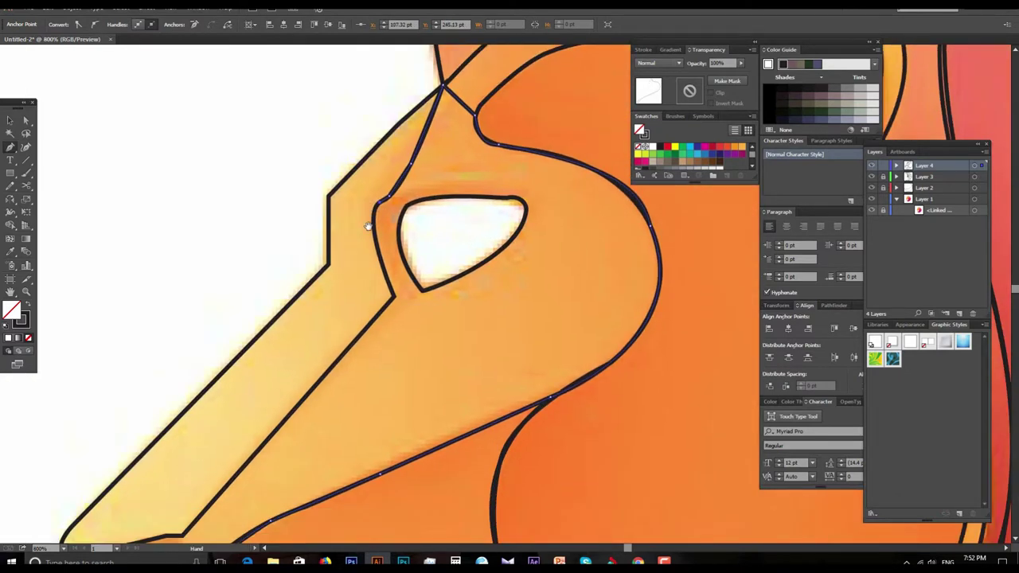
{"action": "left_click_drag", "start_coordinate": [387, 279], "coordinate": [398, 299]}
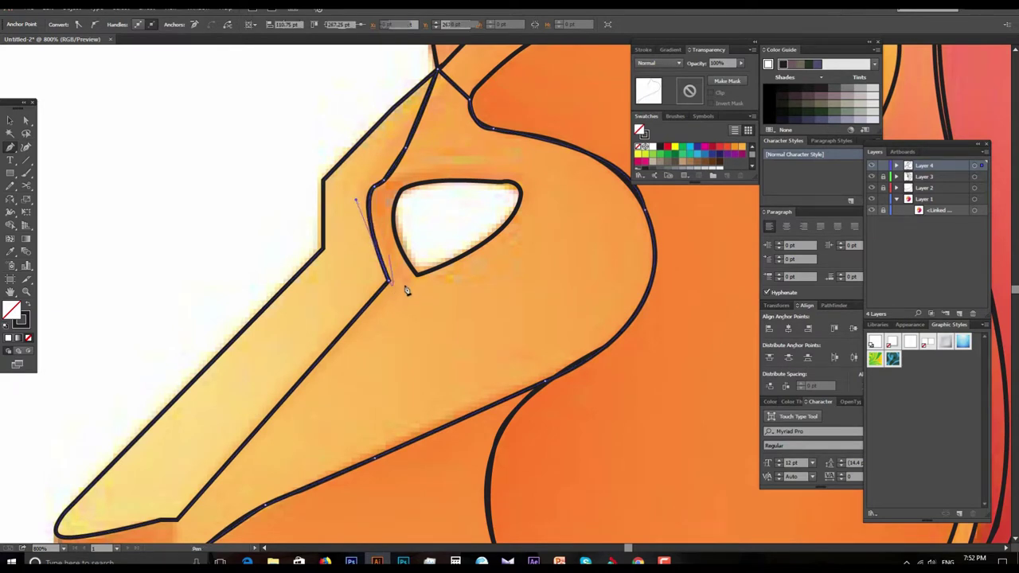
{"action": "left_click_drag", "start_coordinate": [373, 311], "coordinate": [417, 189]}
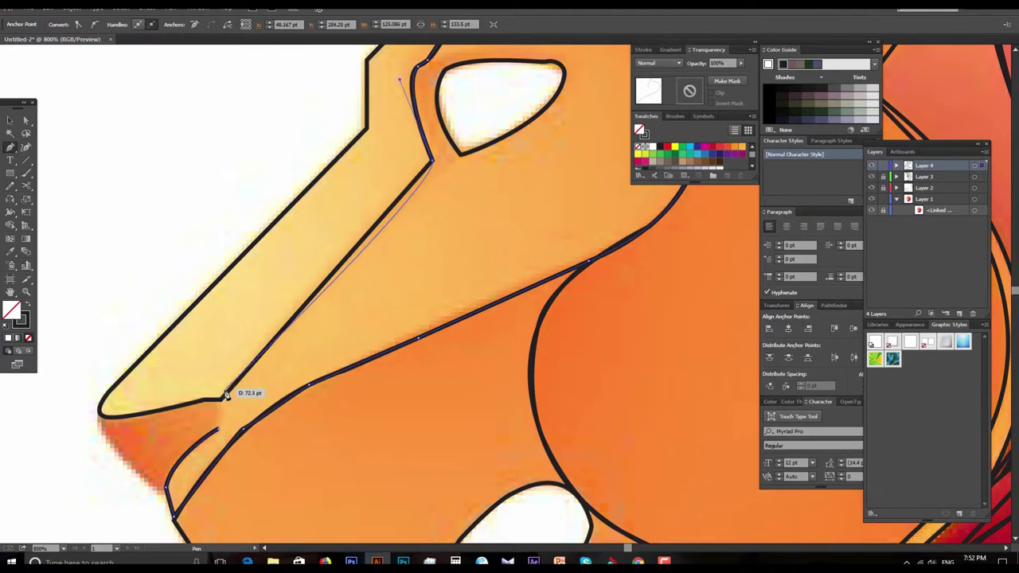
{"action": "mouse_move", "coordinate": [398, 204]}
{"action": "left_mouse_down"}
{"action": "mouse_move", "coordinate": [443, 180]}
{"action": "mouse_move", "coordinate": [464, 96]}
{"action": "left_mouse_up"}
{"action": "left_click", "coordinate": [263, 319]}
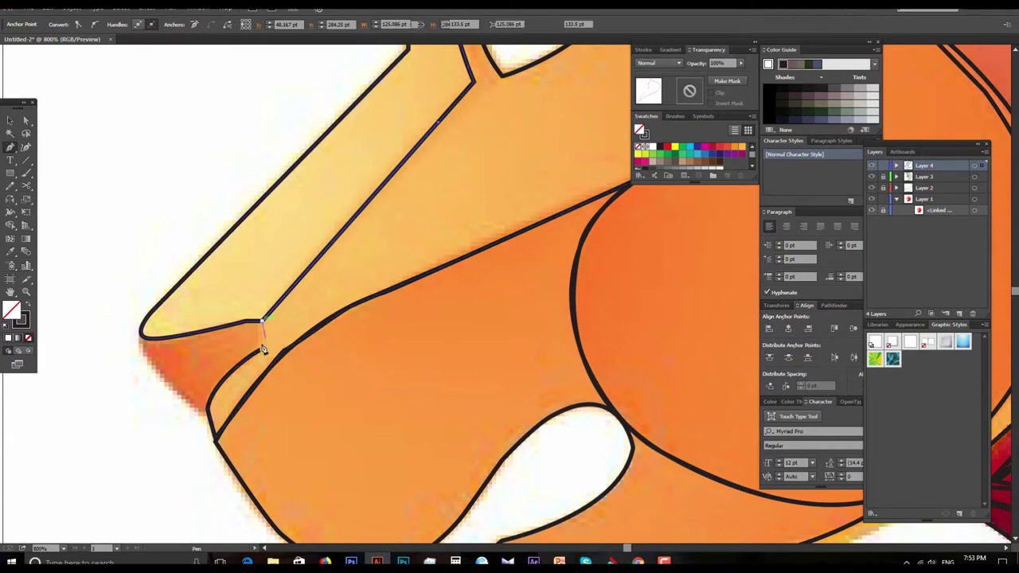
{"action": "key", "text": "ctrl+minus"}
{"action": "key", "text": "ctrl+minus"}
{"action": "key", "text": "ctrl+minus"}
{"action": "key", "text": "ctrl+minus"}
{"action": "left_click_drag", "start_coordinate": [323, 328], "coordinate": [315, 328]}
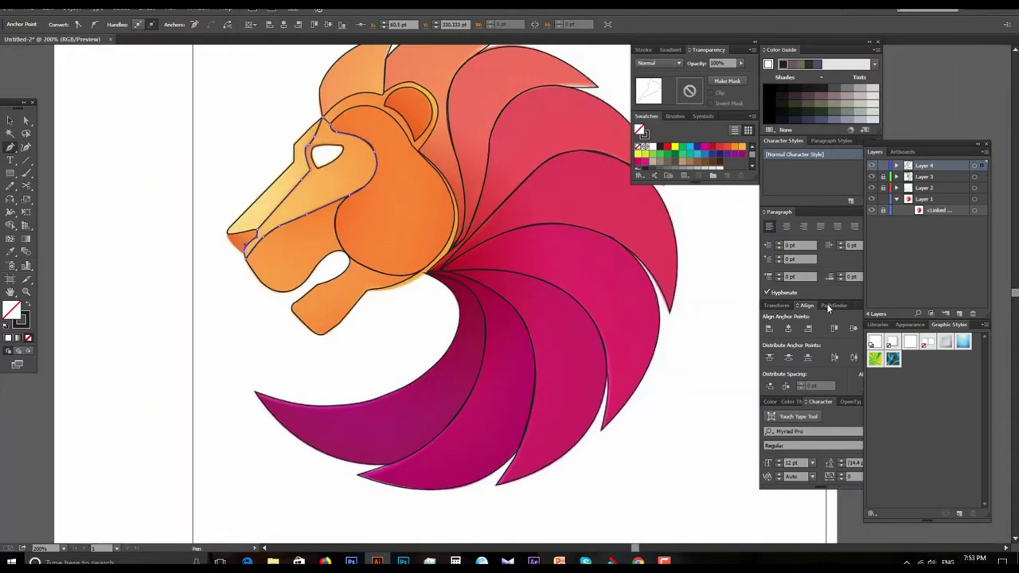
Toggle the reference lion image to compare outlines, then zoom in on the nose tip.
{"action": "left_click", "coordinate": [872, 210]}
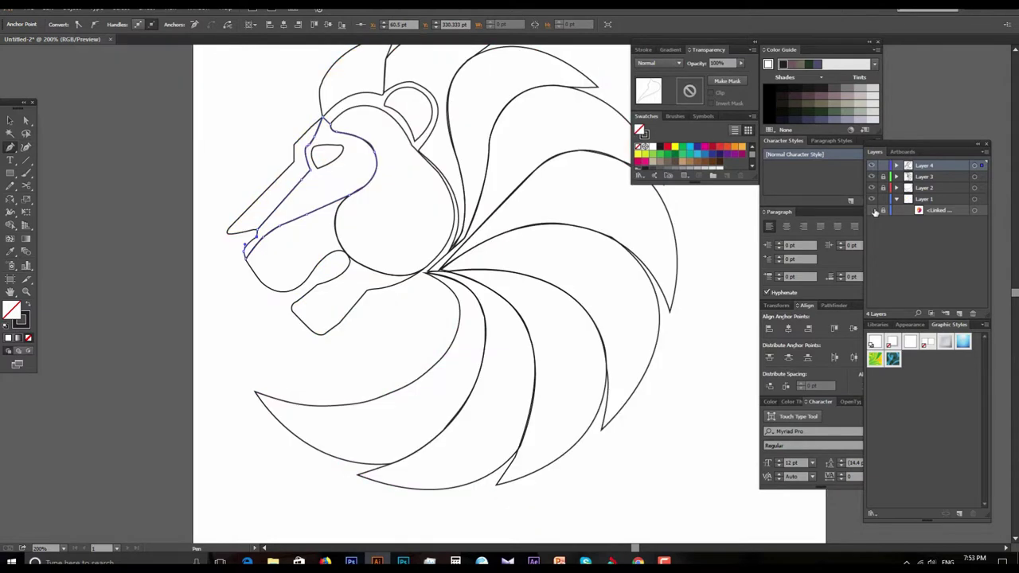
{"action": "left_click", "coordinate": [872, 210]}
{"action": "left_click", "coordinate": [873, 211]}
{"action": "left_click", "coordinate": [873, 211]}
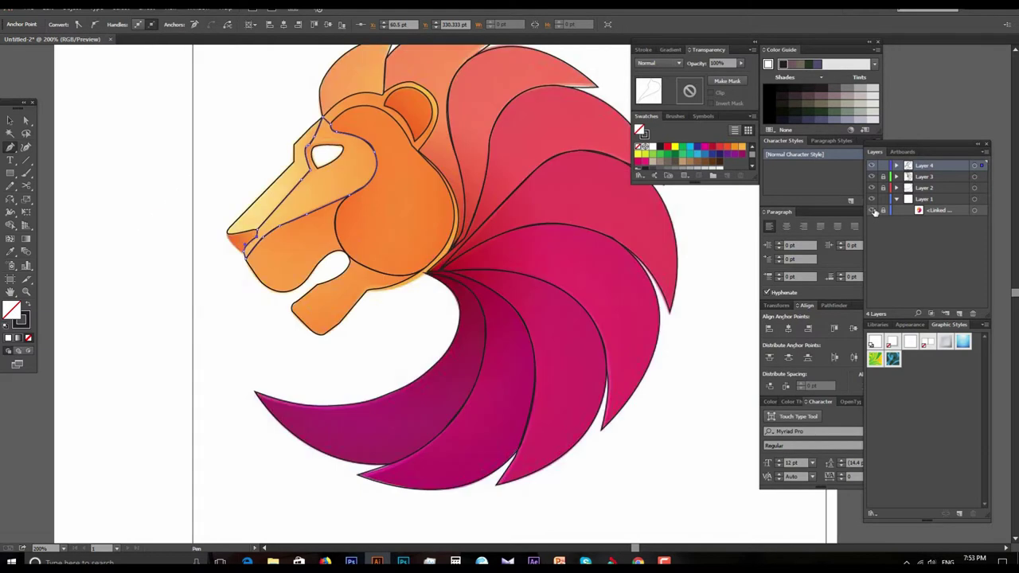
{"action": "left_click", "coordinate": [874, 211]}
{"action": "key", "text": "ctrl+plus"}
{"action": "left_click", "coordinate": [494, 282]}
{"action": "left_click", "coordinate": [365, 310]}
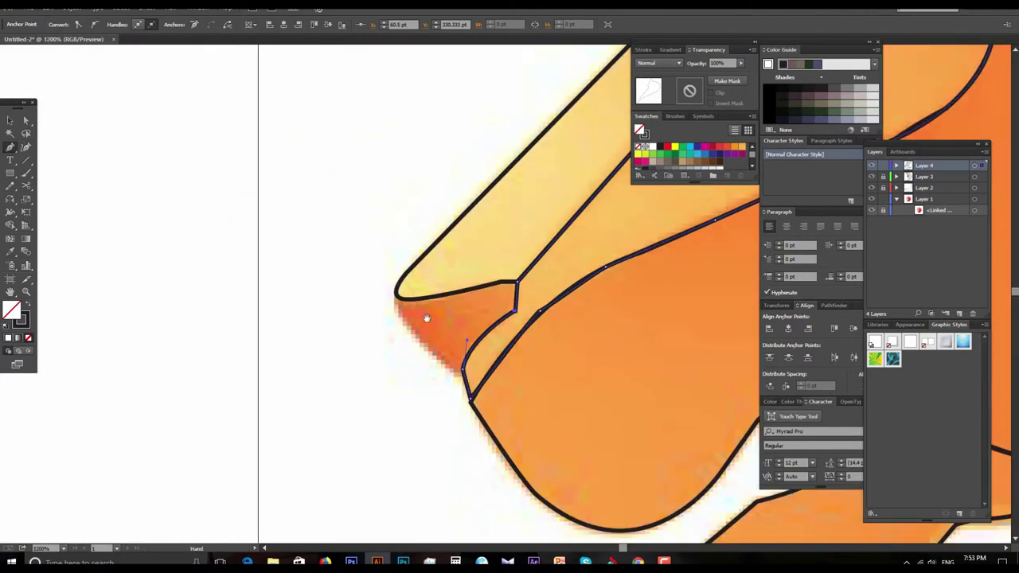
{"action": "left_click", "coordinate": [371, 271]}
Trace a closed outline around the dark orange patch under the nose tip.
{"action": "left_click", "coordinate": [438, 240]}
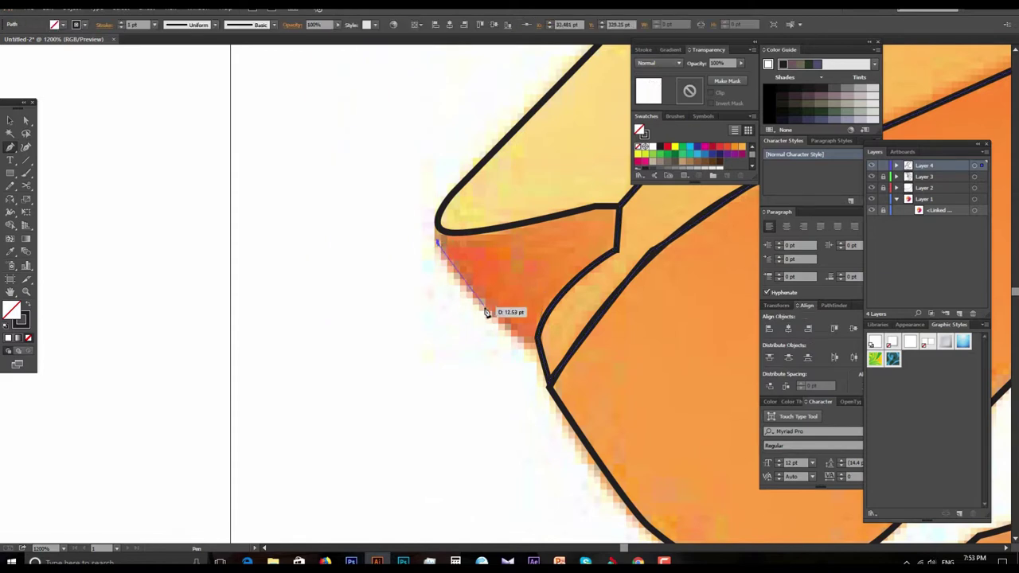
{"action": "left_click", "coordinate": [529, 345]}
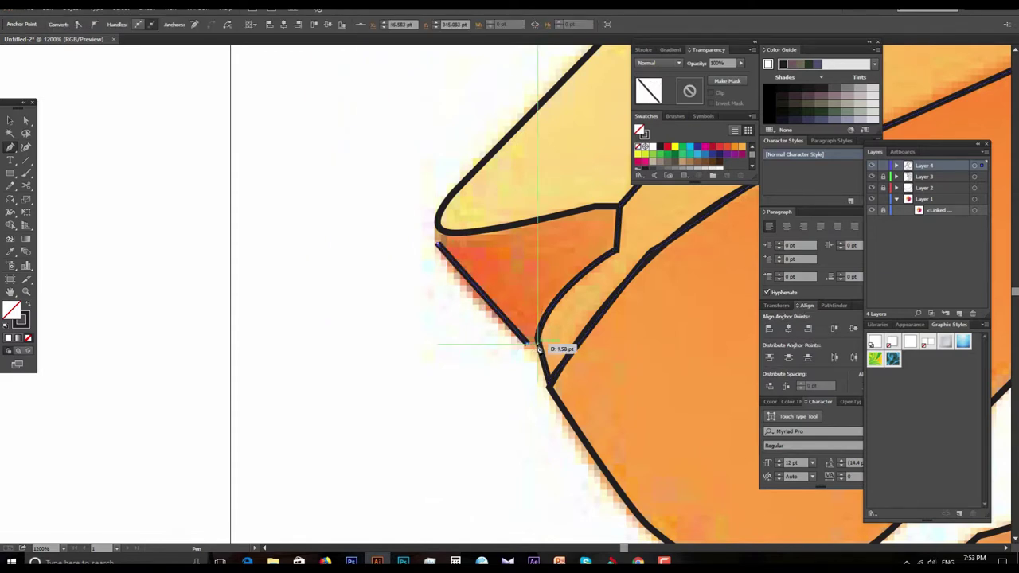
{"action": "left_click_drag", "start_coordinate": [617, 249], "coordinate": [629, 253]}
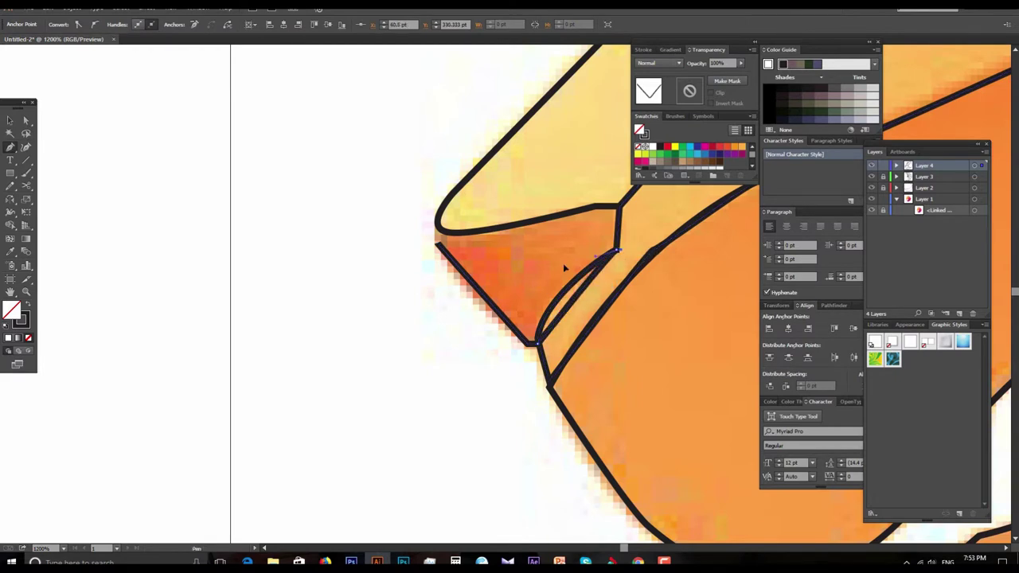
{"action": "left_click", "coordinate": [618, 209]}
{"action": "left_click", "coordinate": [523, 223]}
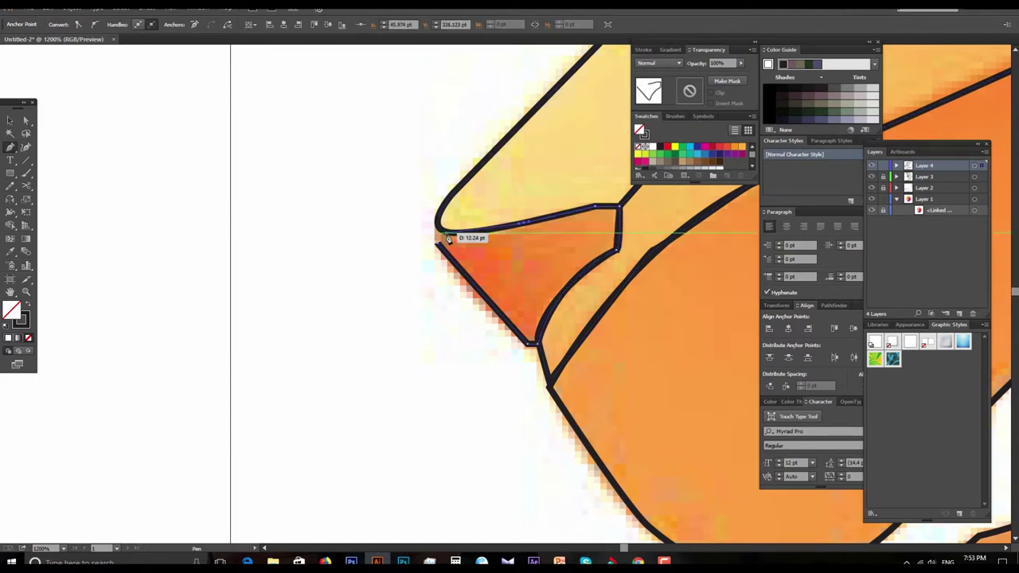
{"action": "left_click", "coordinate": [443, 237]}
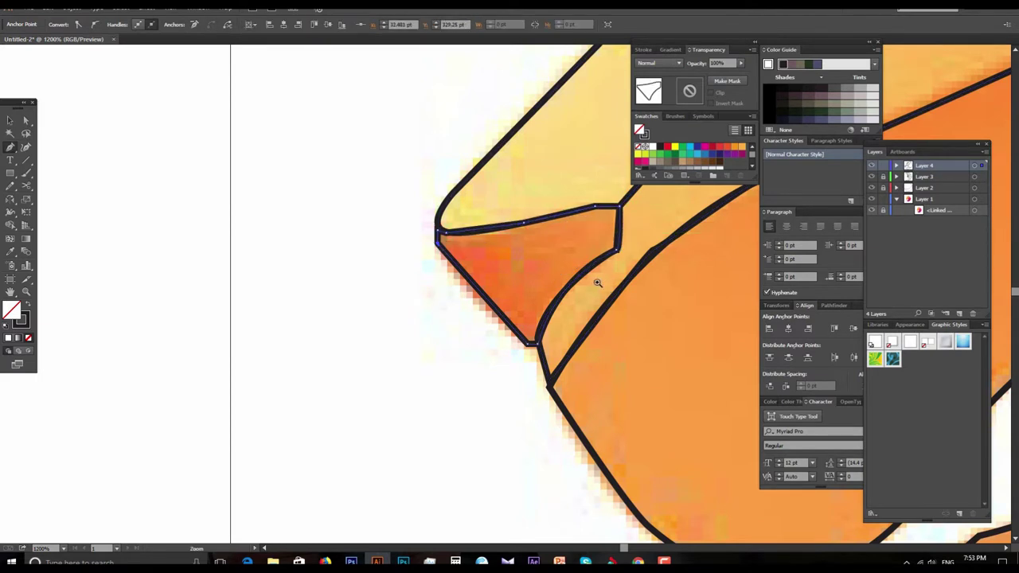
{"action": "key", "text": "ctrl+minus"}
{"action": "key", "text": "ctrl+minus"}
{"action": "key", "text": "ctrl+minus"}
{"action": "key", "text": "ctrl+minus"}
{"action": "key", "text": "ctrl+minus"}
{"action": "key", "text": "ctrl+minus"}
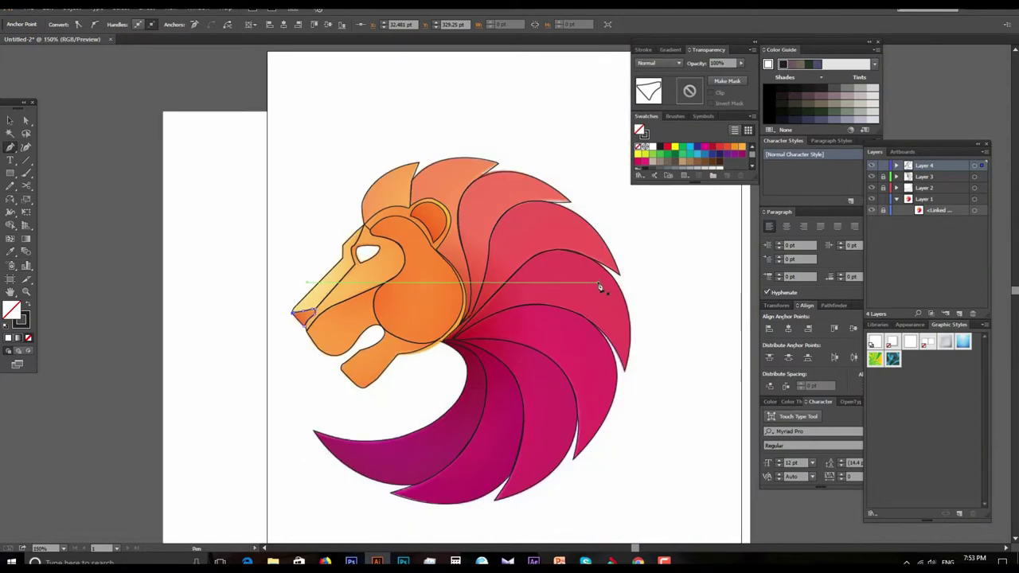
{"action": "key", "text": "ctrl+plus"}
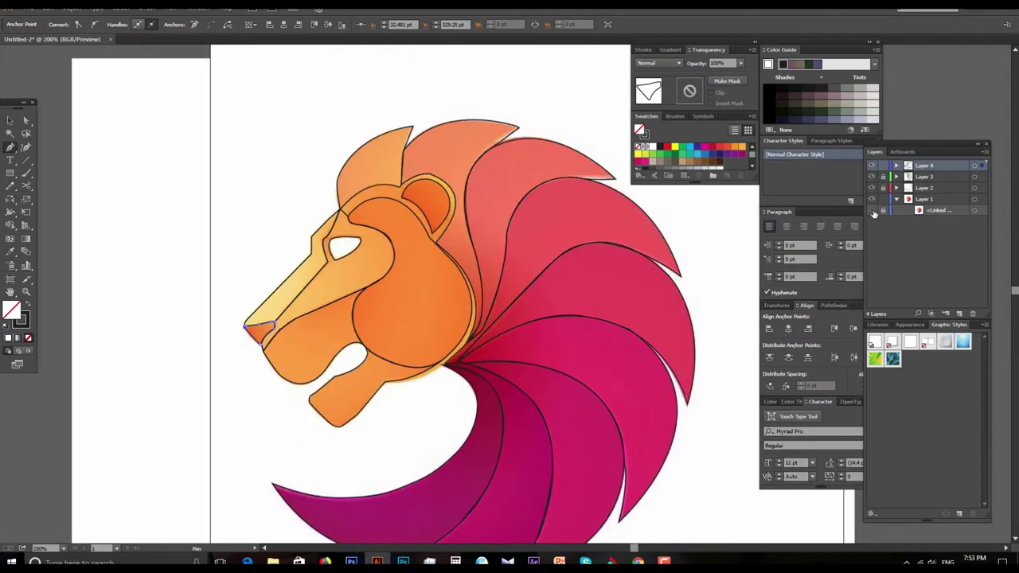
{"action": "left_click", "coordinate": [873, 212]}
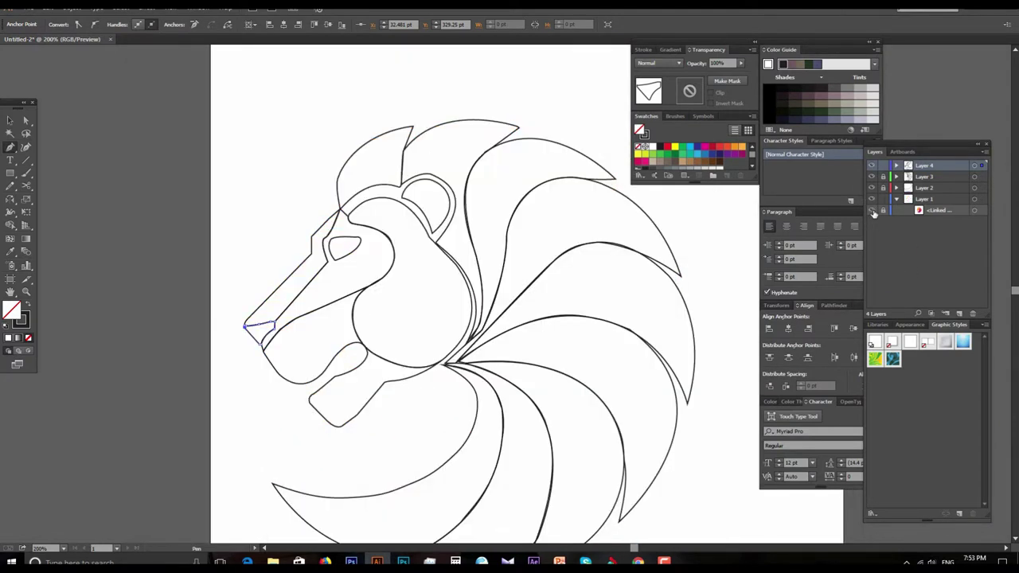
{"action": "left_click", "coordinate": [873, 211]}
{"action": "left_click", "coordinate": [873, 211]}
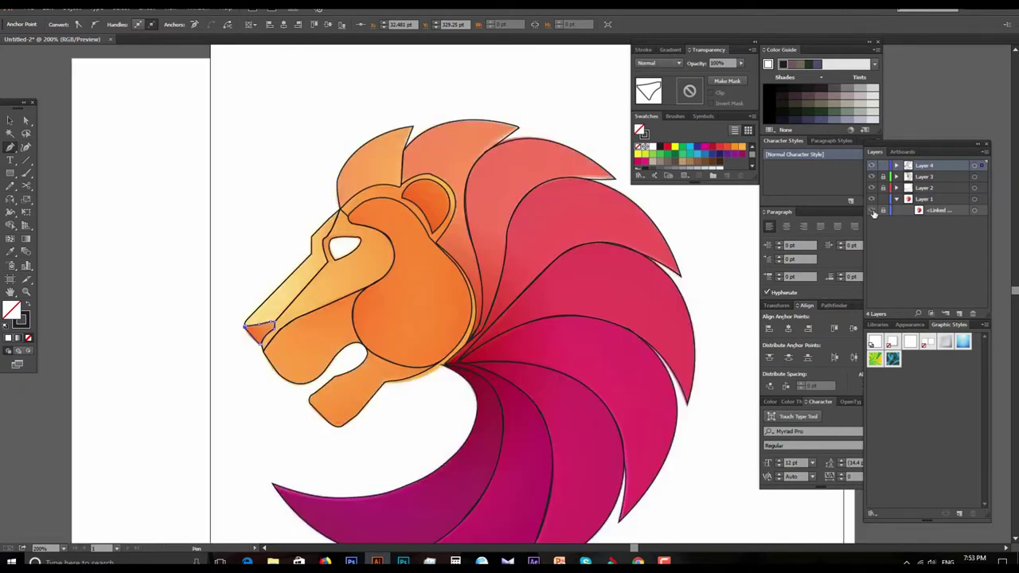
{"action": "scroll", "coordinate": [510, 348], "scroll_direction": "up", "scroll_amount": 2}
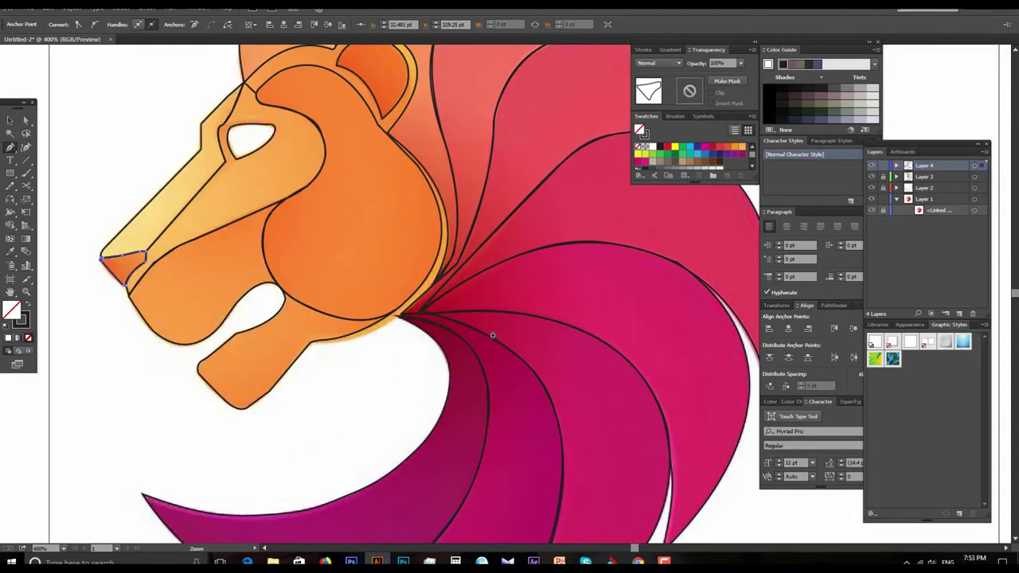
{"action": "left_click_drag", "start_coordinate": [446, 206], "coordinate": [505, 400]}
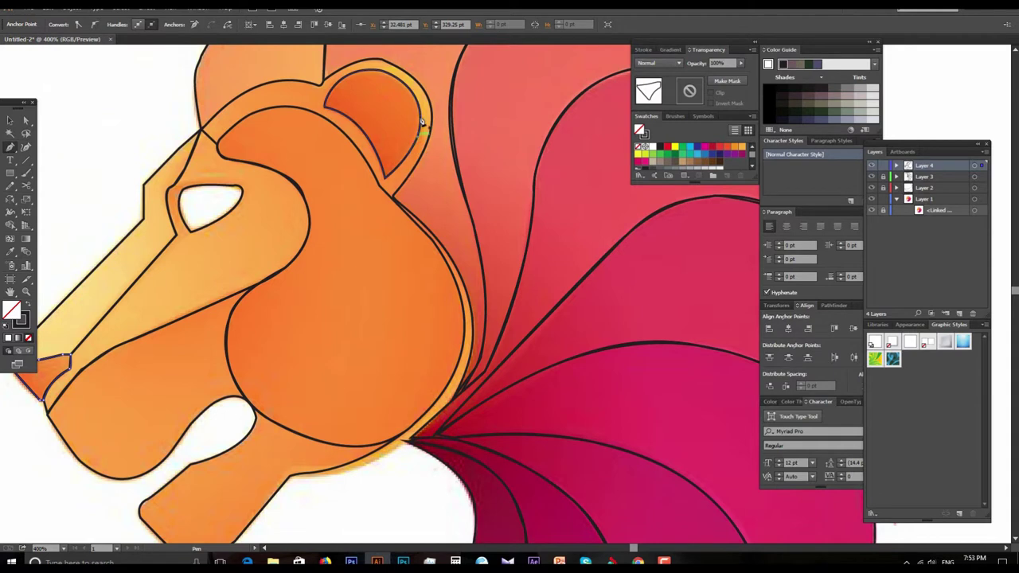
{"action": "left_click_drag", "start_coordinate": [379, 245], "coordinate": [412, 278]}
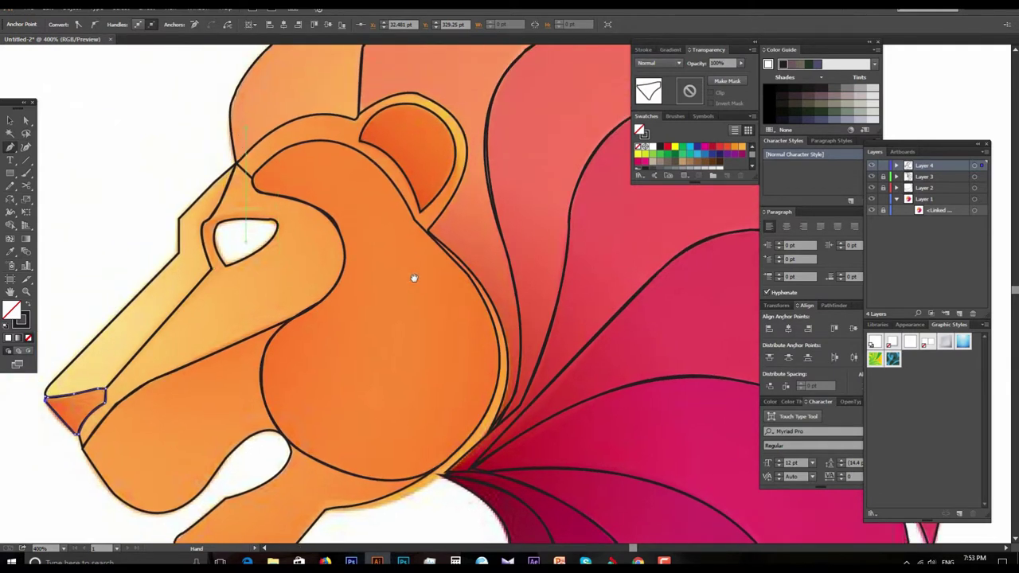
{"action": "left_click", "coordinate": [527, 284], "text": "alt"}
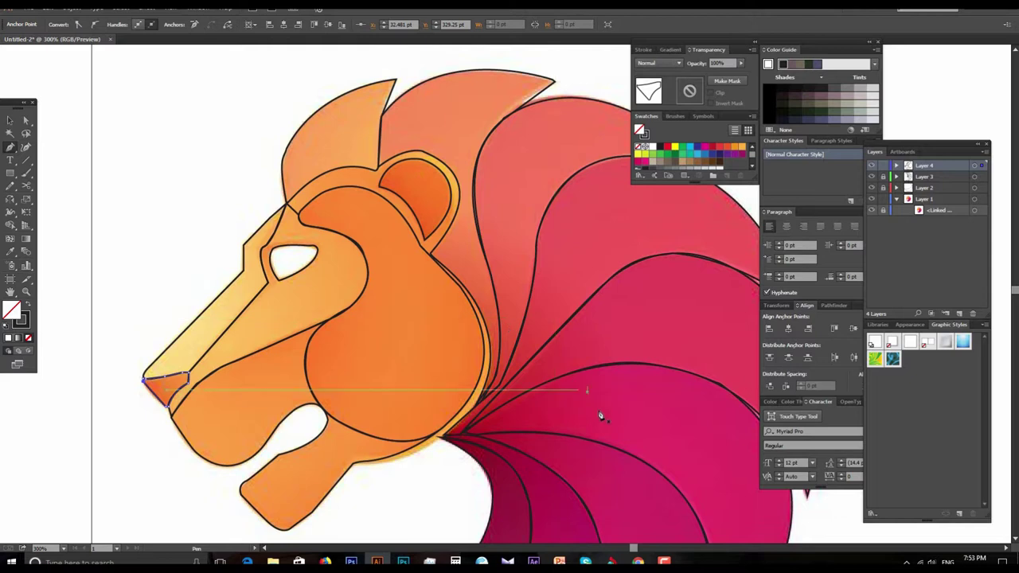
{"action": "left_click_drag", "start_coordinate": [614, 462], "coordinate": [568, 263]}
{"action": "scroll", "coordinate": [599, 351], "scroll_direction": "left", "scroll_amount": 2}
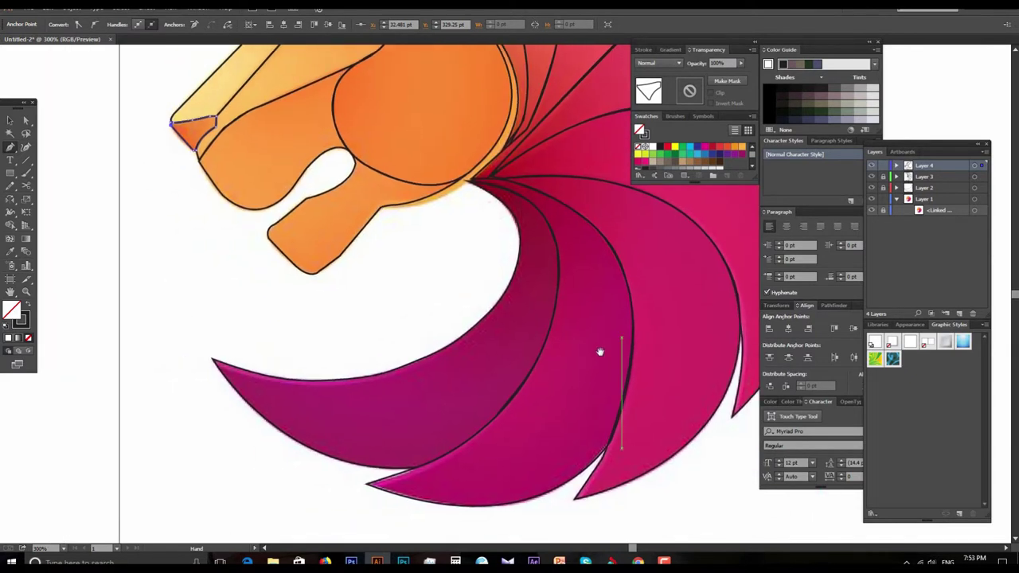
{"action": "scroll", "coordinate": [562, 328], "scroll_direction": "left", "scroll_amount": 2}
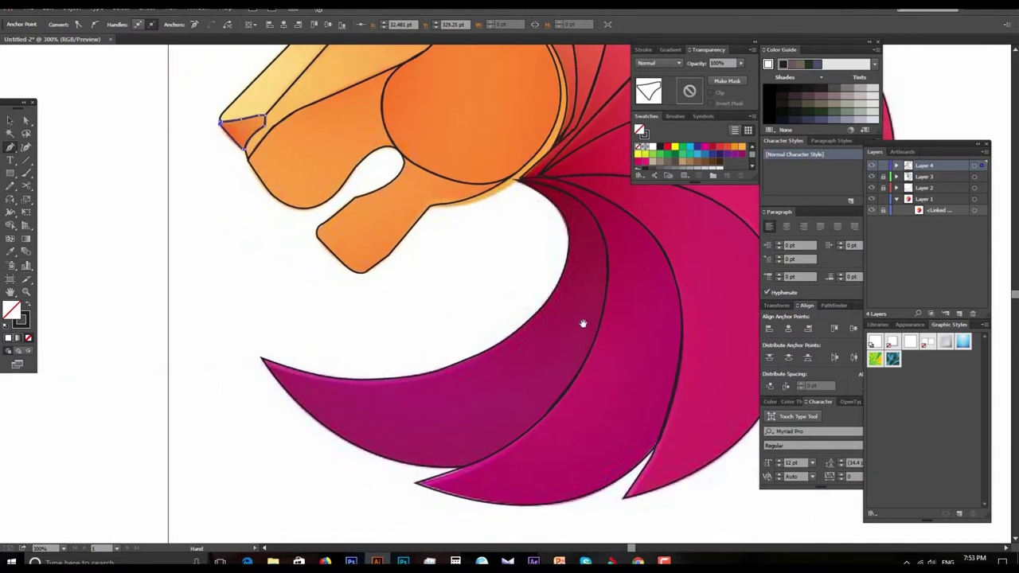
{"action": "scroll", "coordinate": [592, 363], "scroll_direction": "down", "scroll_amount": 3}
{"action": "scroll", "coordinate": [557, 399], "scroll_direction": "up", "scroll_amount": 2}
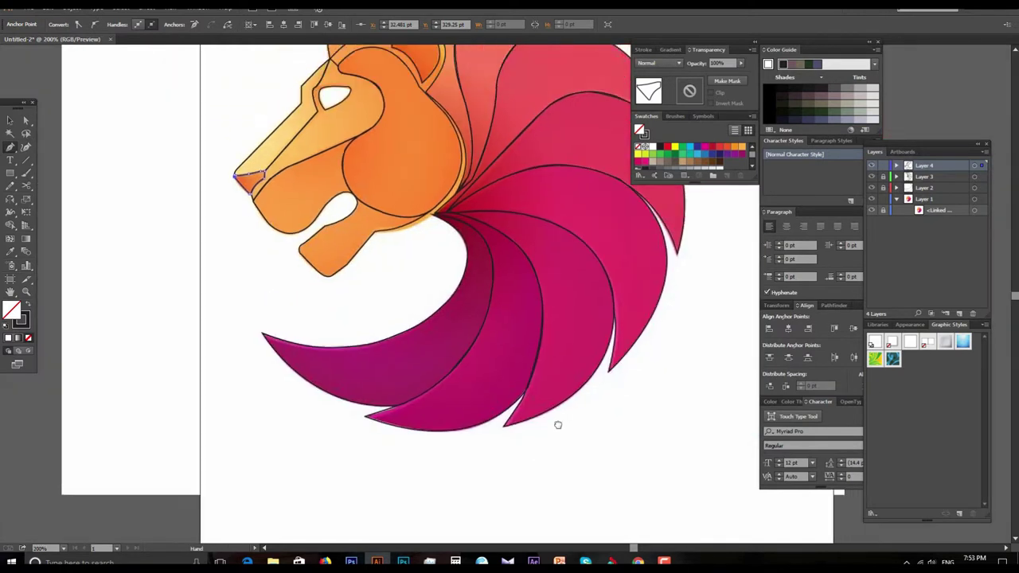
{"action": "scroll", "coordinate": [519, 310], "scroll_direction": "up", "scroll_amount": 1}
{"action": "scroll", "coordinate": [579, 335], "scroll_direction": "up", "scroll_amount": 1}
{"action": "scroll", "coordinate": [563, 396], "scroll_direction": "up", "scroll_amount": 1}
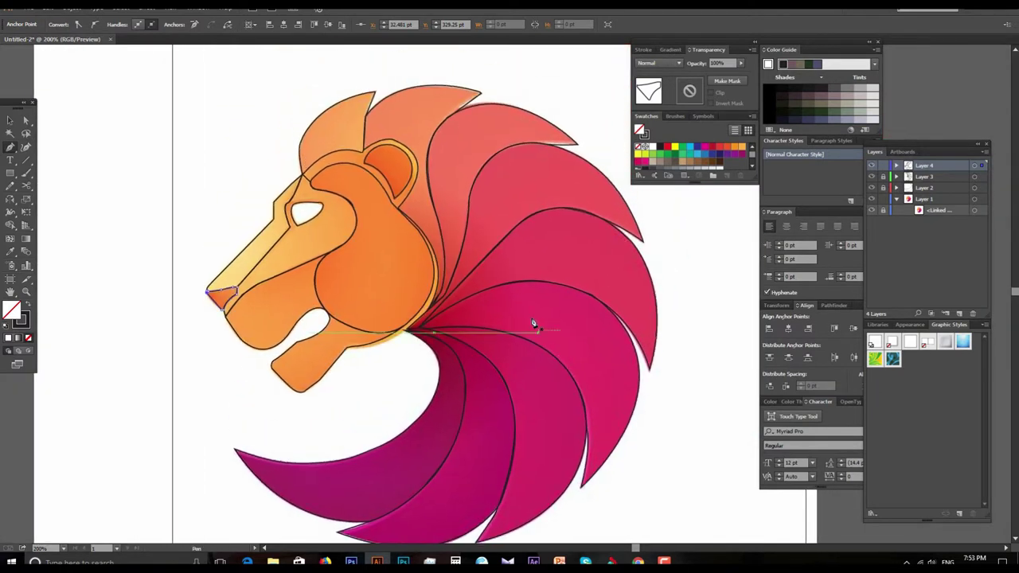
{"action": "left_click_drag", "start_coordinate": [601, 397], "coordinate": [601, 388]}
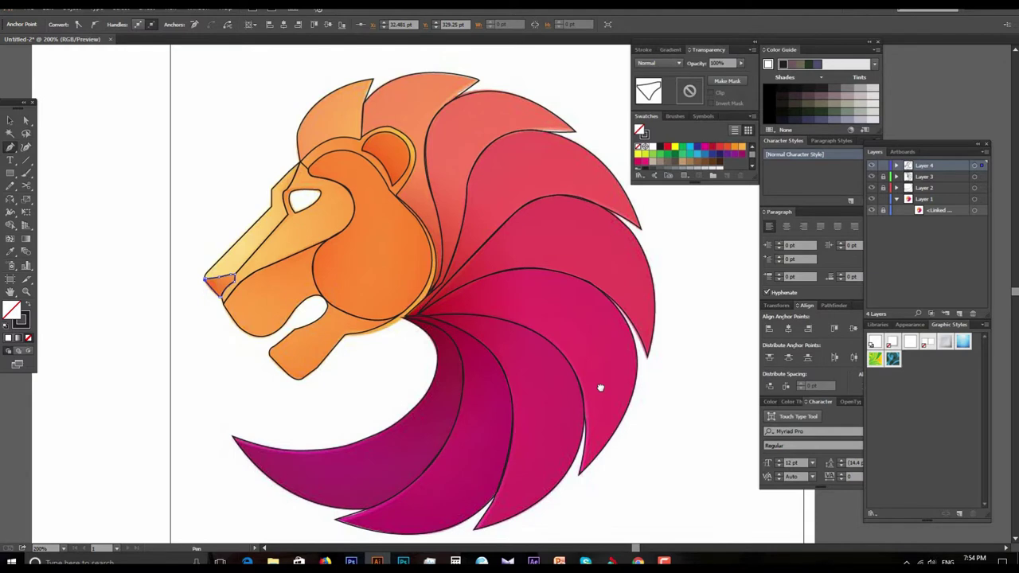
{"action": "left_click", "coordinate": [10, 120]}
{"action": "scroll", "coordinate": [485, 376], "scroll_direction": "up", "scroll_amount": 1}
{"action": "left_click_drag", "start_coordinate": [485, 376], "coordinate": [501, 293]}
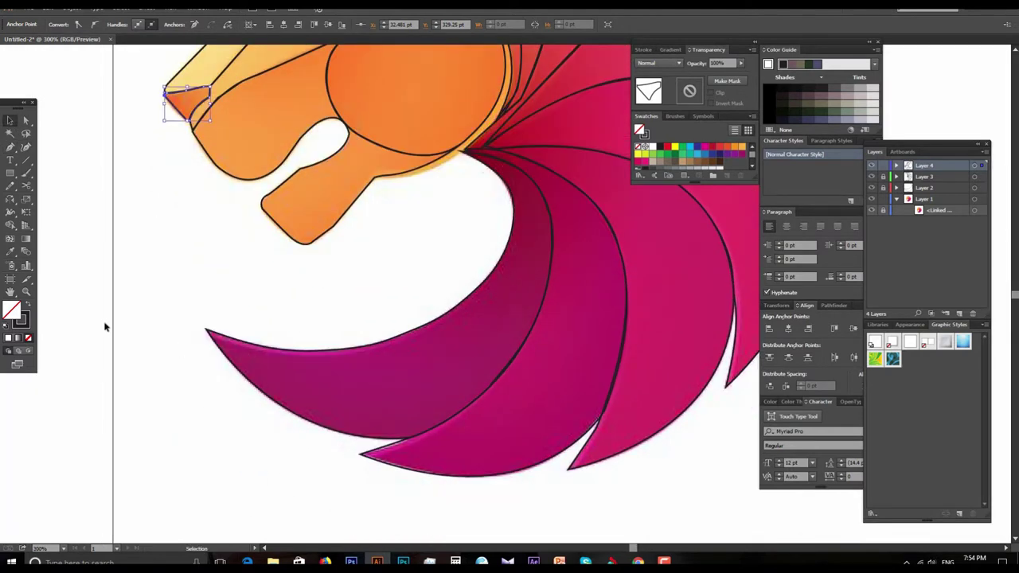
Draw a small rectangle left of the mane and fill it with black.
{"action": "left_click", "coordinate": [9, 173]}
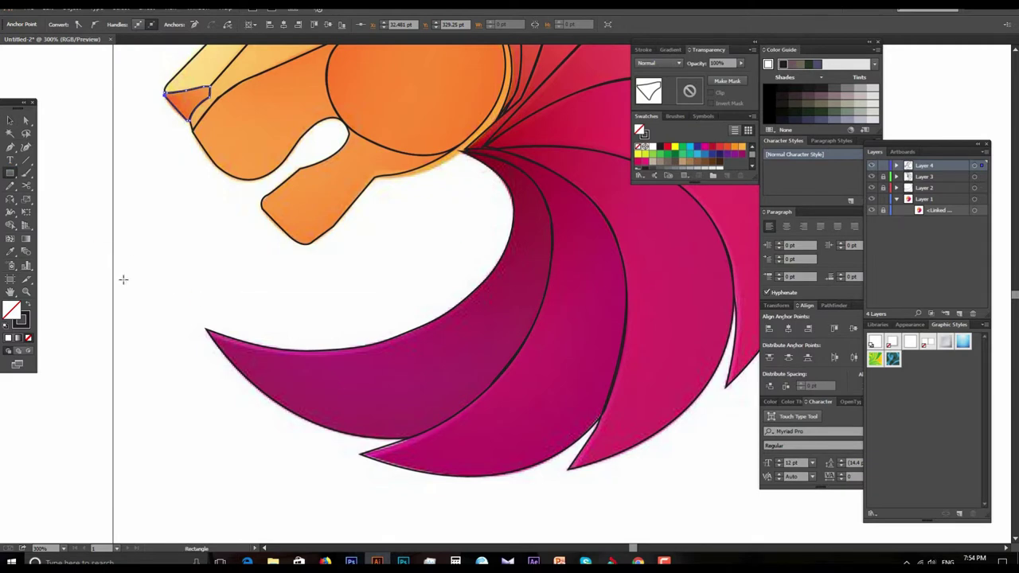
{"action": "left_click_drag", "start_coordinate": [85, 237], "coordinate": [143, 308]}
{"action": "left_click", "coordinate": [11, 119]}
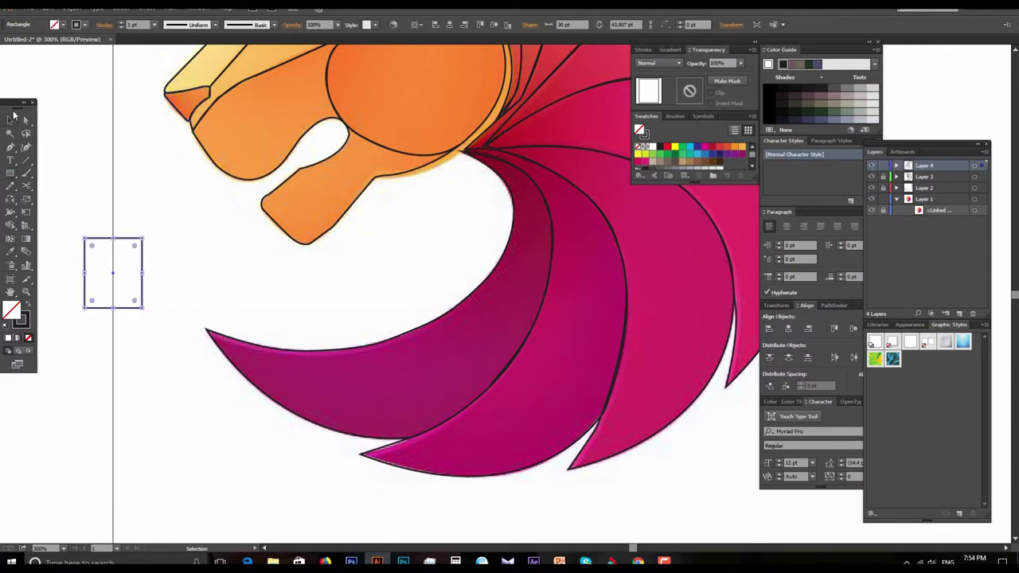
{"action": "left_click", "coordinate": [65, 24]}
{"action": "left_click", "coordinate": [28, 42]}
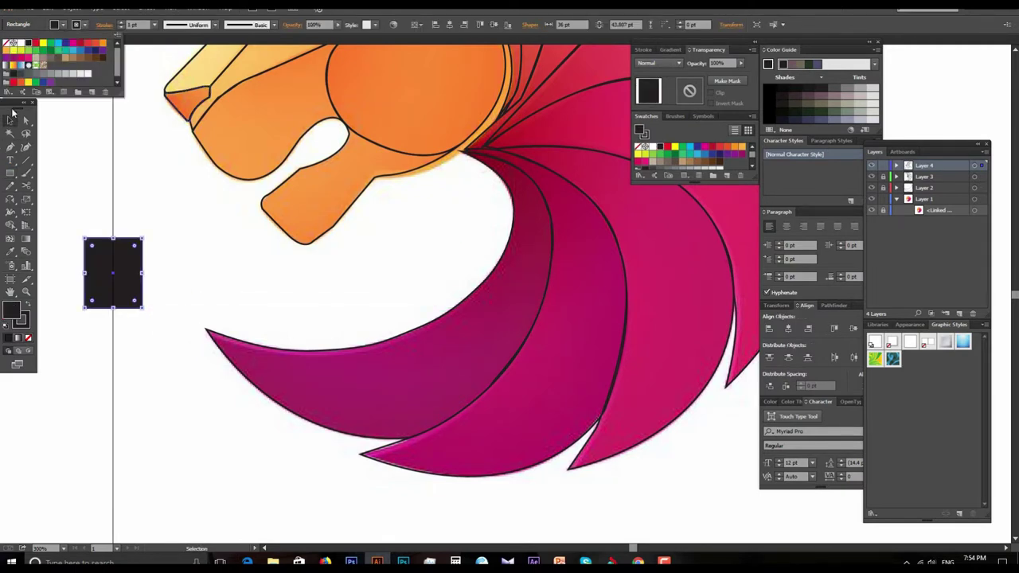
{"action": "scroll", "coordinate": [167, 200], "scroll_direction": "down", "scroll_amount": 3}
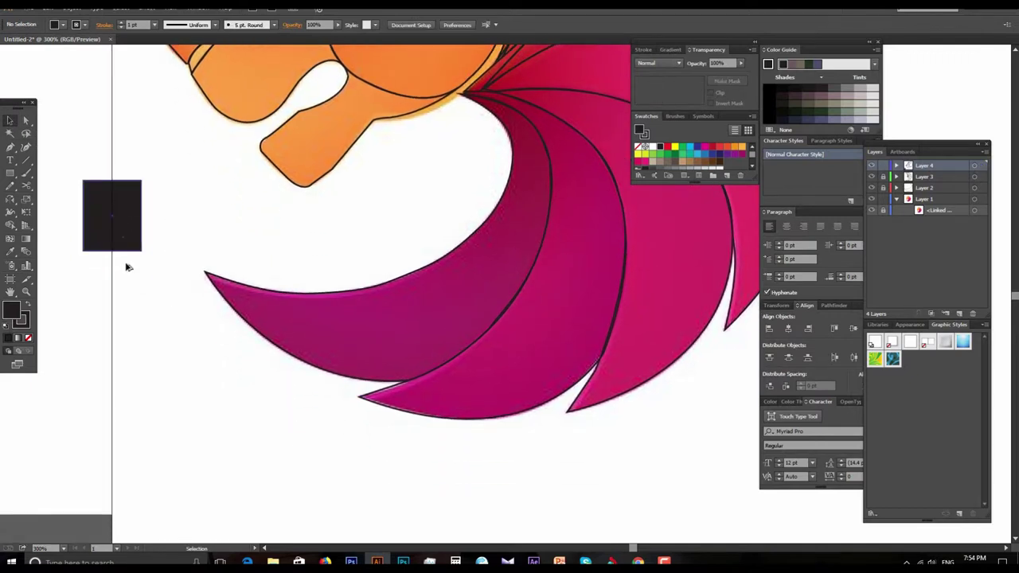
Duplicate the black rectangle downward and float the Align panel.
{"action": "left_click_drag", "start_coordinate": [128, 235], "coordinate": [126, 325]}
{"action": "left_click_drag", "start_coordinate": [313, 301], "coordinate": [296, 352]}
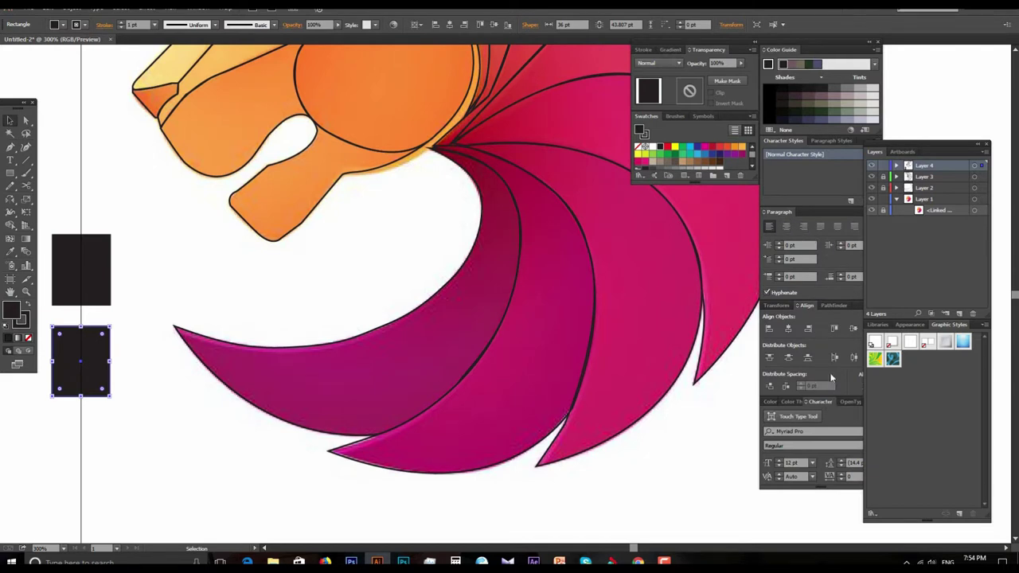
{"action": "left_click_drag", "start_coordinate": [852, 304], "coordinate": [686, 402]}
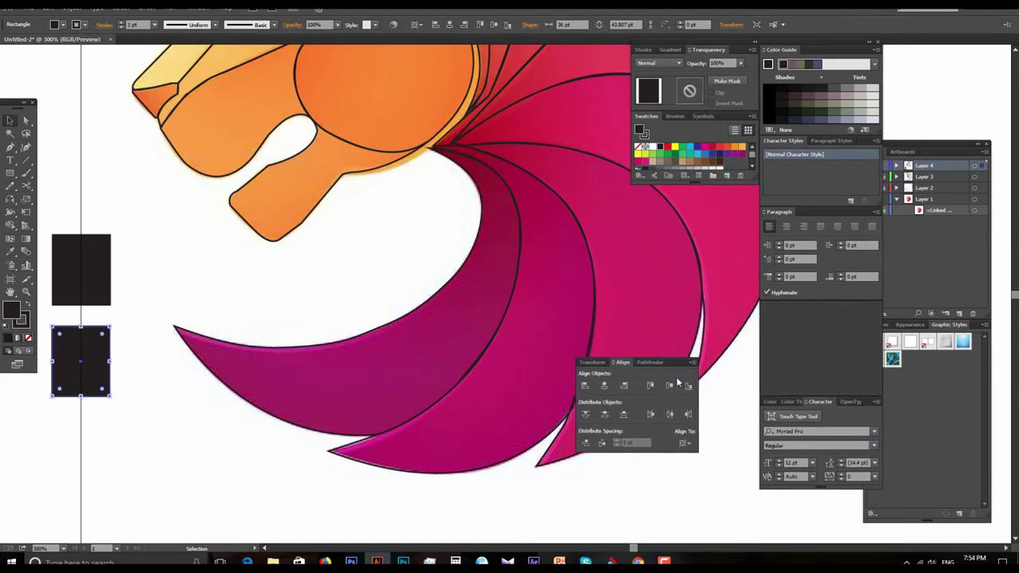
Float the Paragraph, Character and Character Styles panels and reposition the Swatches group.
{"action": "left_click_drag", "start_coordinate": [829, 217], "coordinate": [509, 428]}
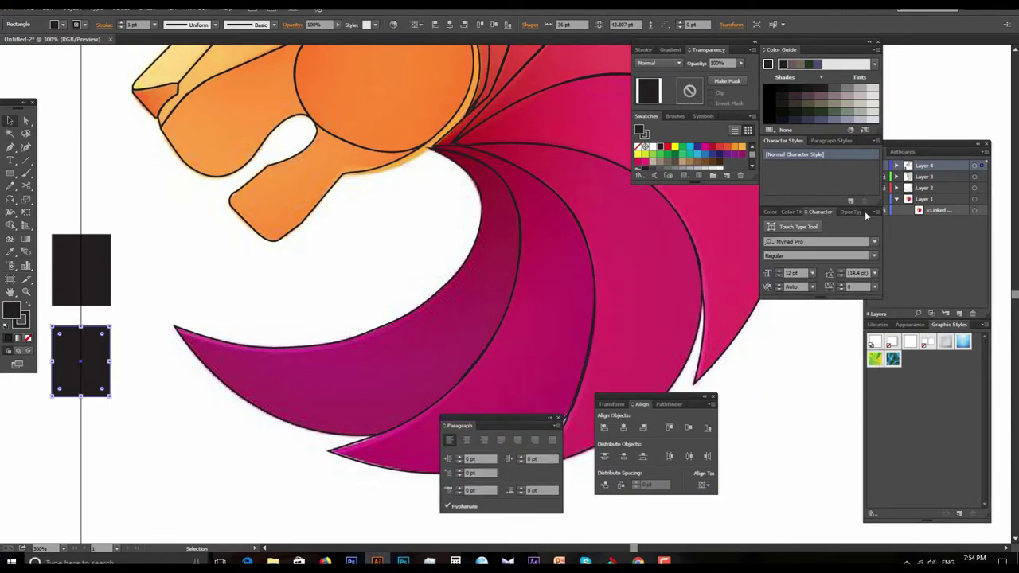
{"action": "left_click_drag", "start_coordinate": [865, 211], "coordinate": [835, 415]}
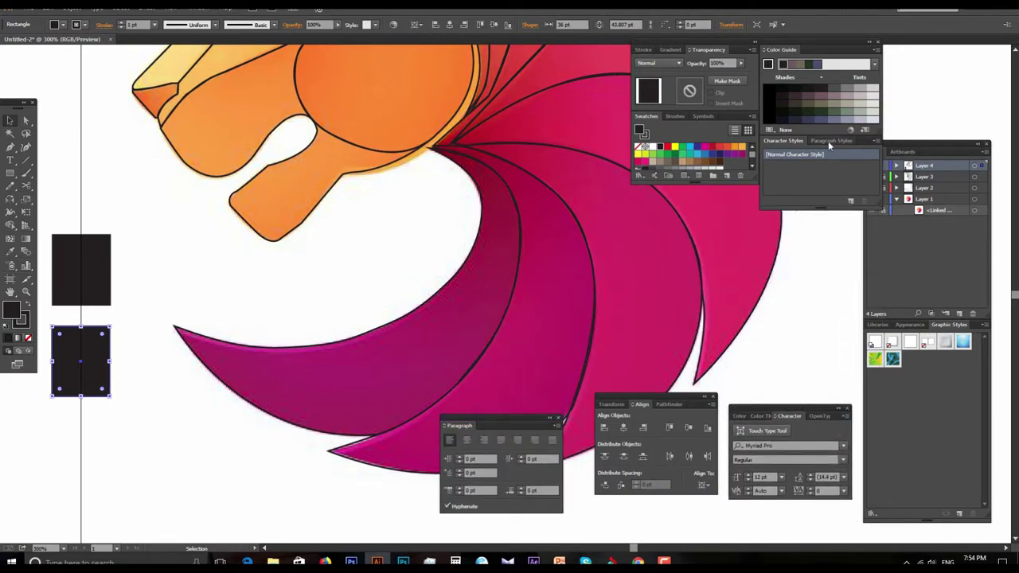
{"action": "left_click_drag", "start_coordinate": [859, 141], "coordinate": [850, 300]}
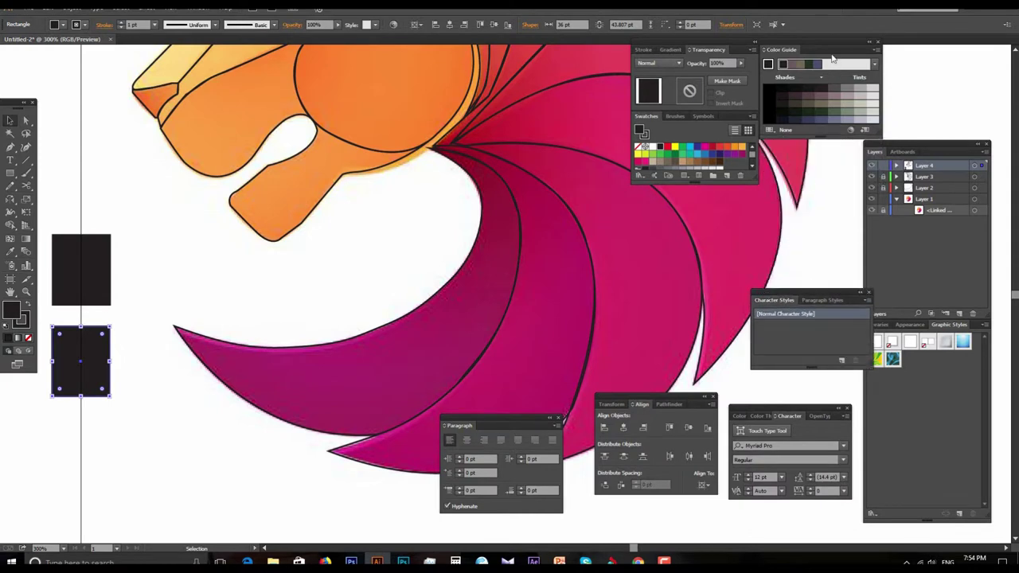
{"action": "left_click_drag", "start_coordinate": [833, 46], "coordinate": [899, 73]}
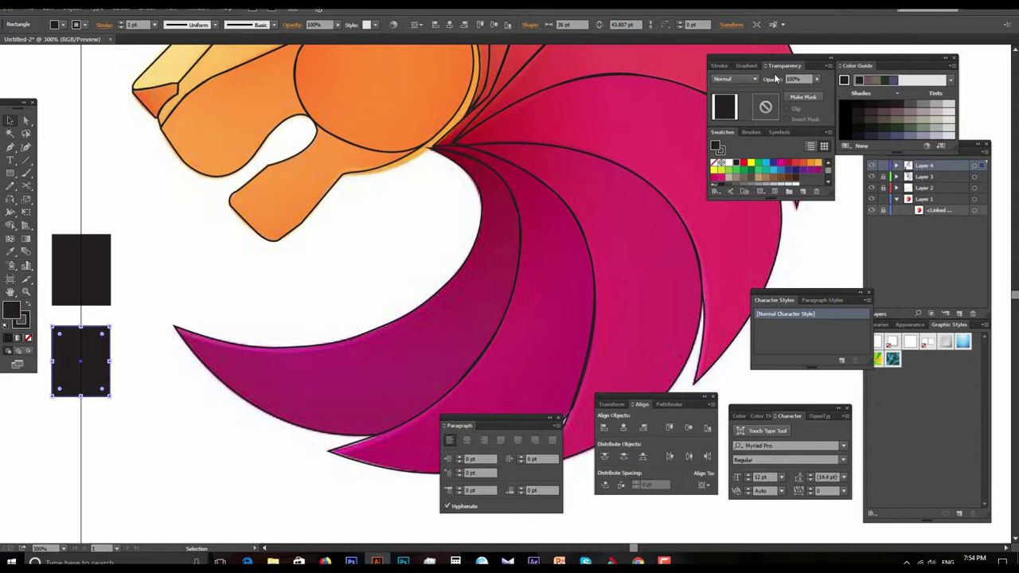
{"action": "left_click_drag", "start_coordinate": [792, 59], "coordinate": [778, 65]}
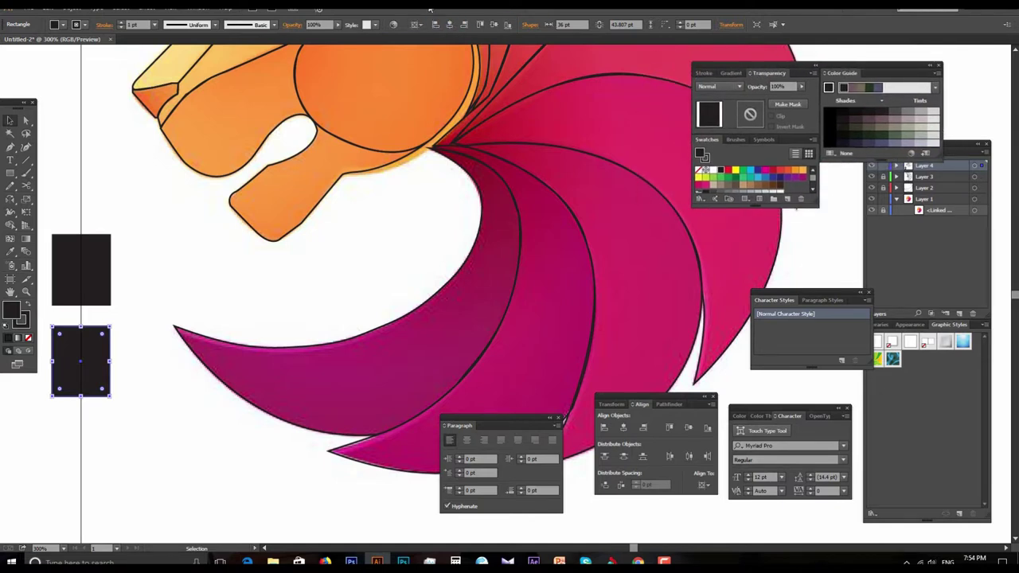
Hide and then show the Swatches panel group from the Window menu.
{"action": "left_click", "coordinate": [198, 8]}
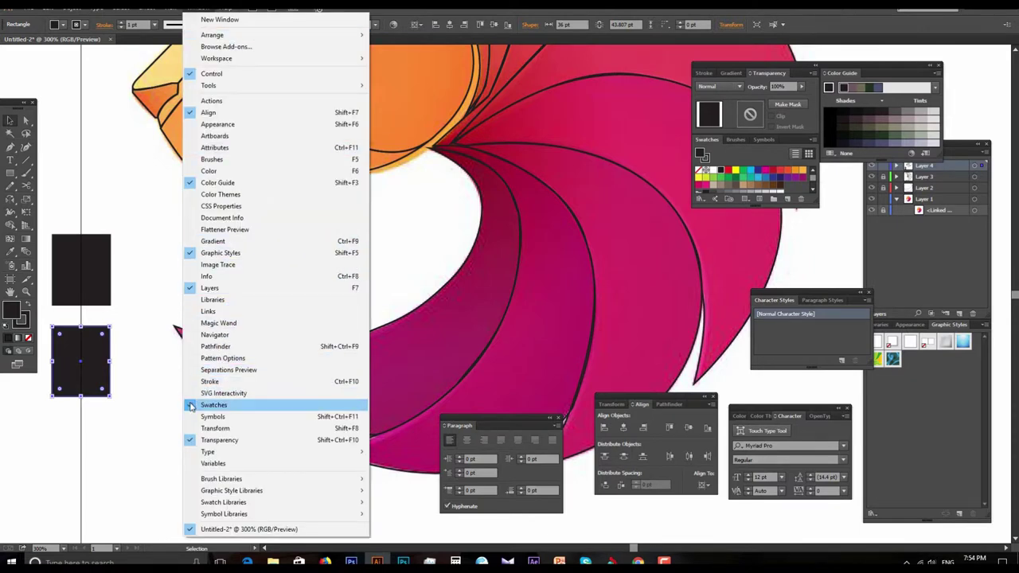
{"action": "left_click", "coordinate": [191, 406]}
{"action": "left_click", "coordinate": [197, 9]}
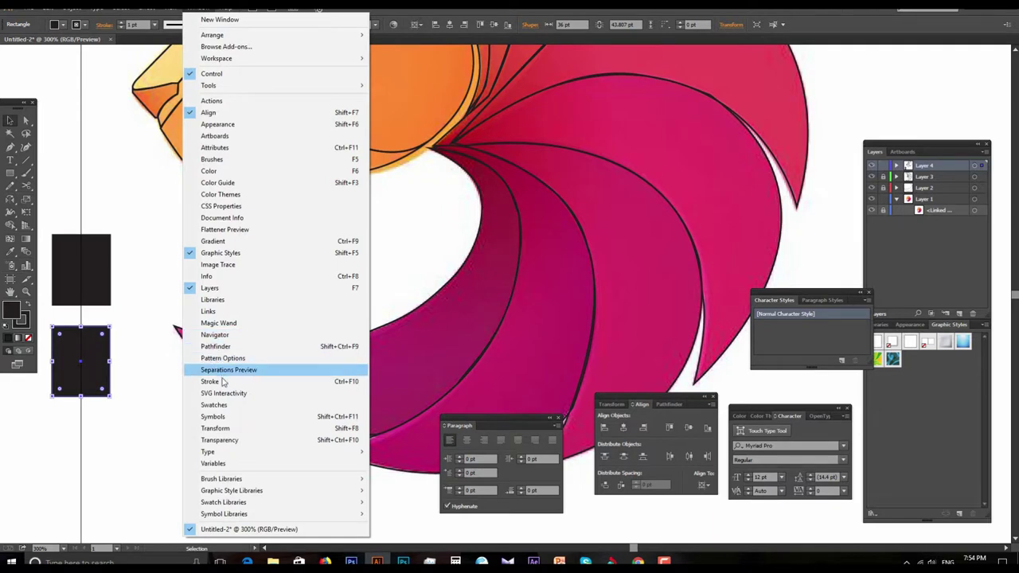
{"action": "left_click", "coordinate": [223, 405]}
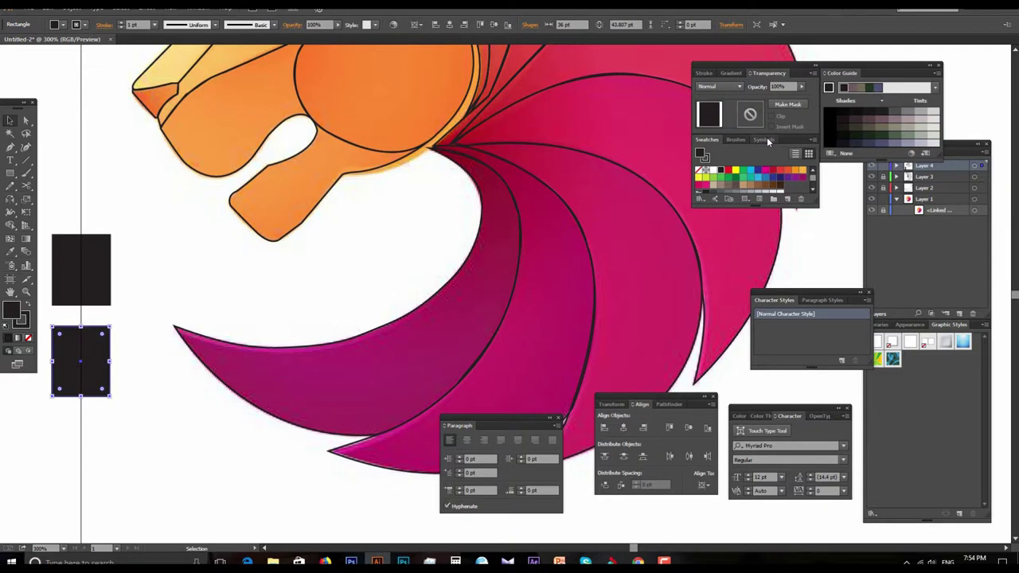
Float Swatches alone at lower left and move the Transparency/Color Guide group right.
{"action": "left_click_drag", "start_coordinate": [783, 137], "coordinate": [174, 428]}
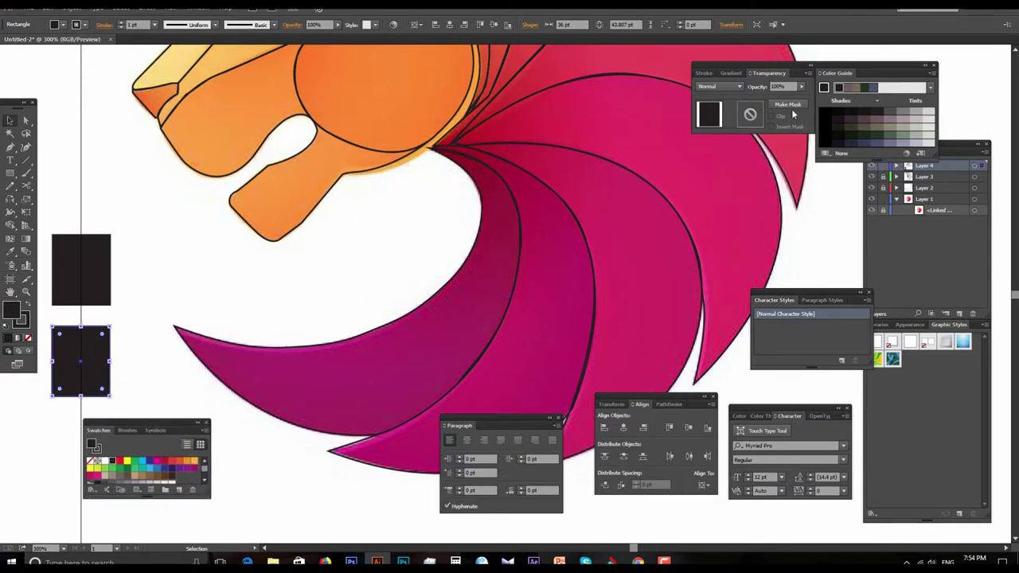
{"action": "left_click_drag", "start_coordinate": [881, 67], "coordinate": [1018, 64]}
{"action": "left_click_drag", "start_coordinate": [467, 250], "coordinate": [642, 114]}
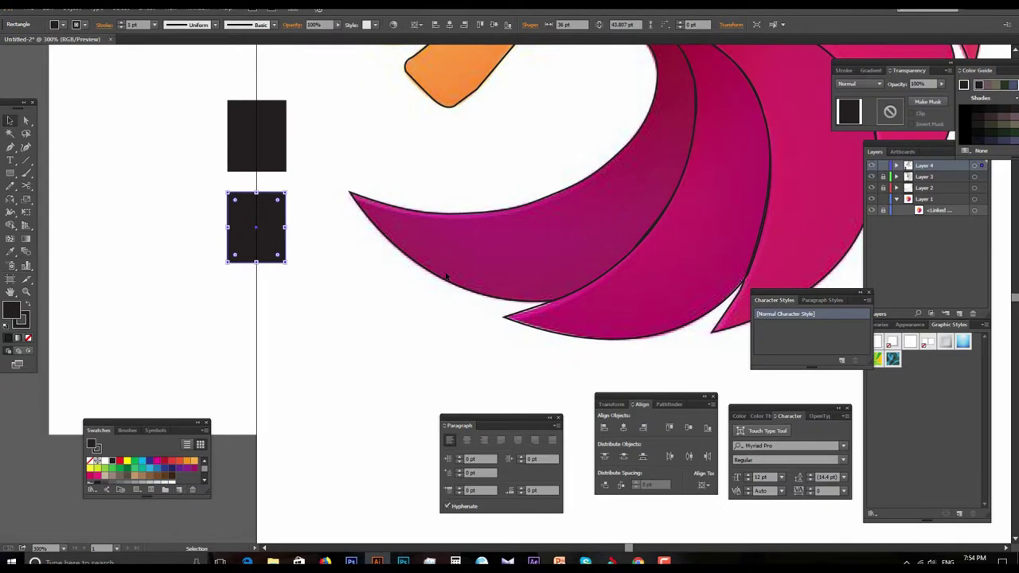
Eyedrop the mane's magenta into the lower rectangle and save it as a new swatch.
{"action": "key", "text": "i"}
{"action": "left_click", "coordinate": [476, 243]}
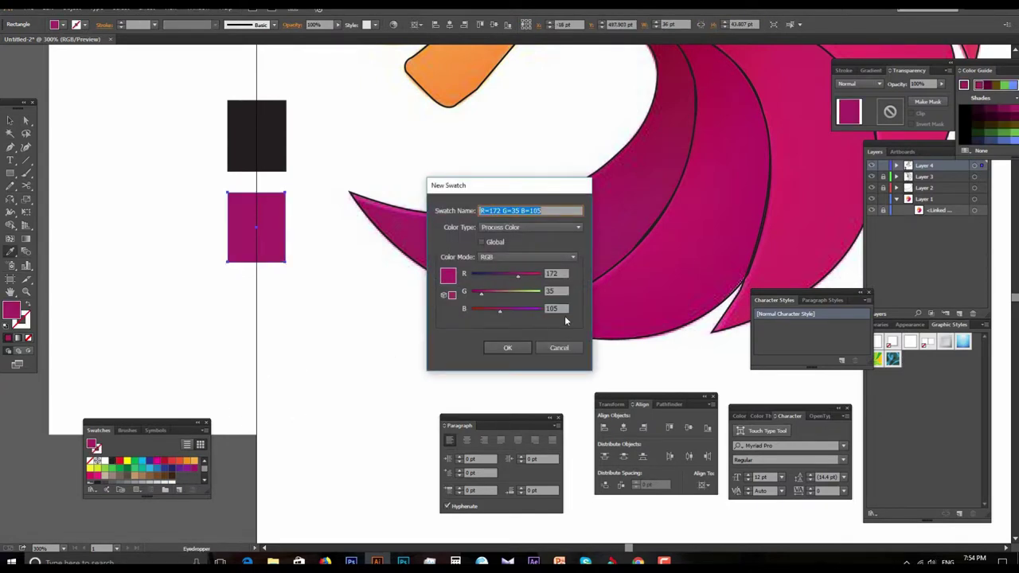
{"action": "left_click", "coordinate": [508, 348]}
{"action": "left_click", "coordinate": [8, 118]}
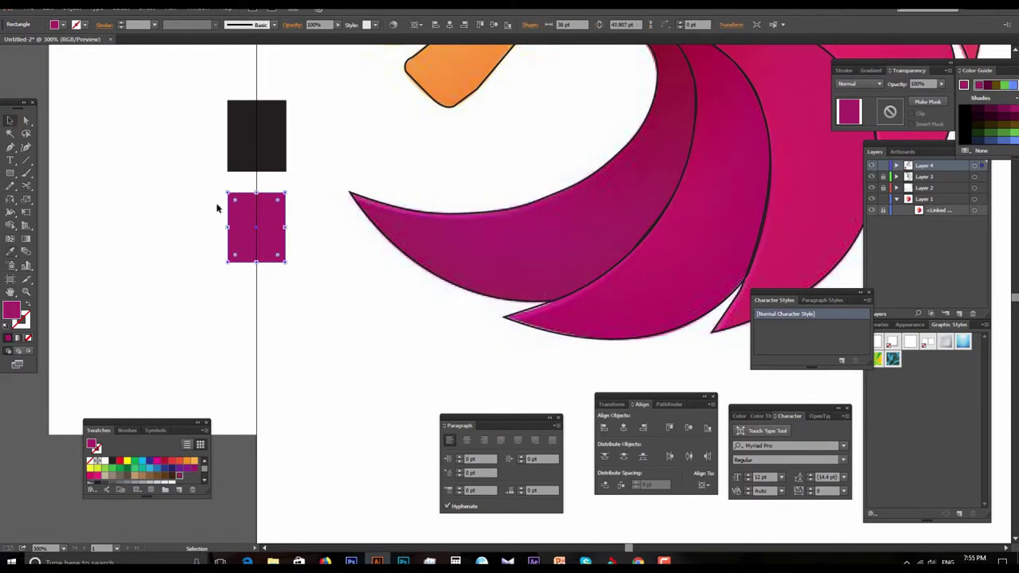
{"action": "left_click_drag", "start_coordinate": [256, 227], "coordinate": [273, 313]}
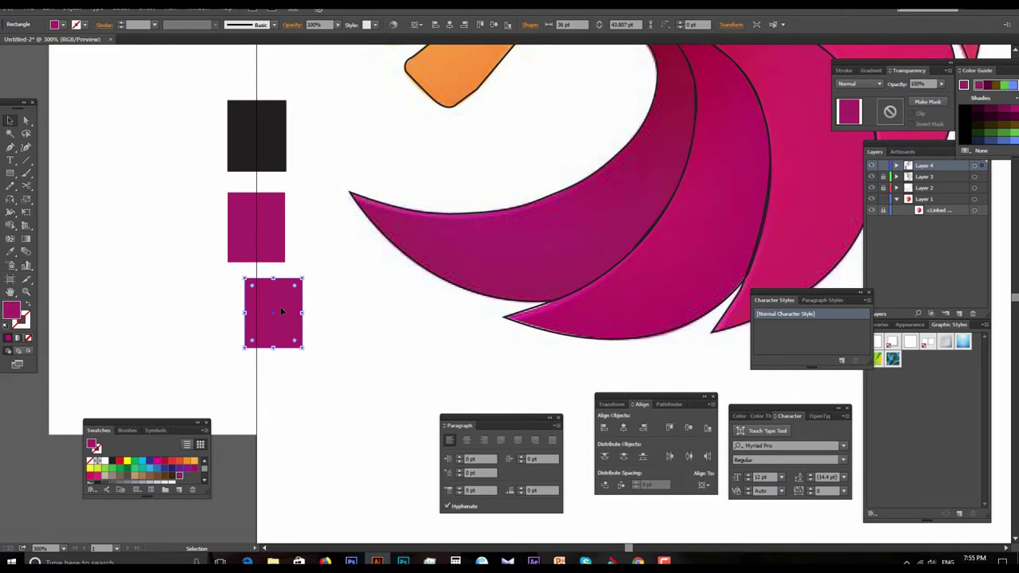
{"action": "key", "text": "Delete"}
{"action": "left_click", "coordinate": [261, 234]}
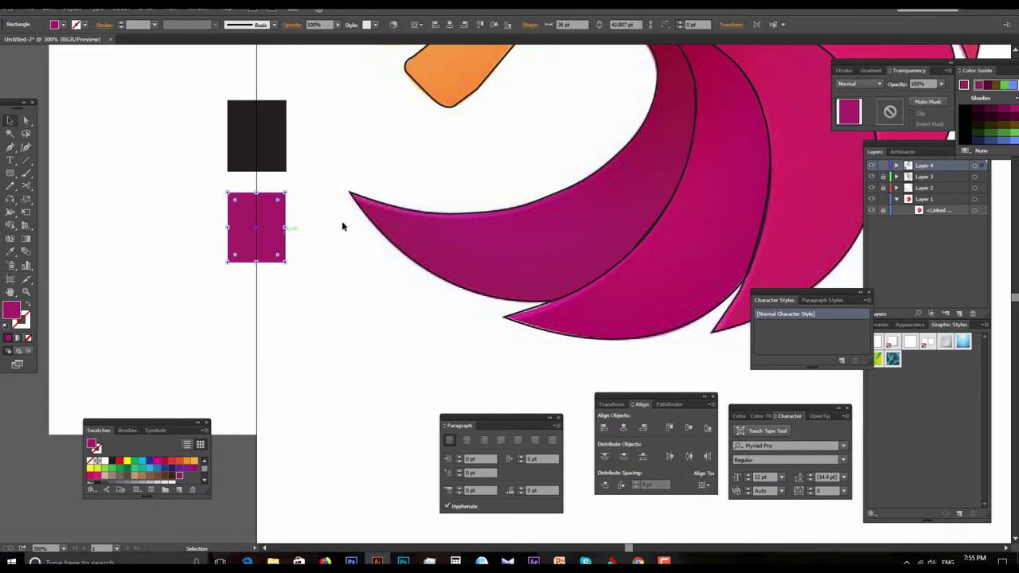
Sample a dark crimson from the mane and save it as a swatch.
{"action": "key", "text": "i"}
{"action": "left_click_drag", "start_coordinate": [549, 184], "coordinate": [498, 280]}
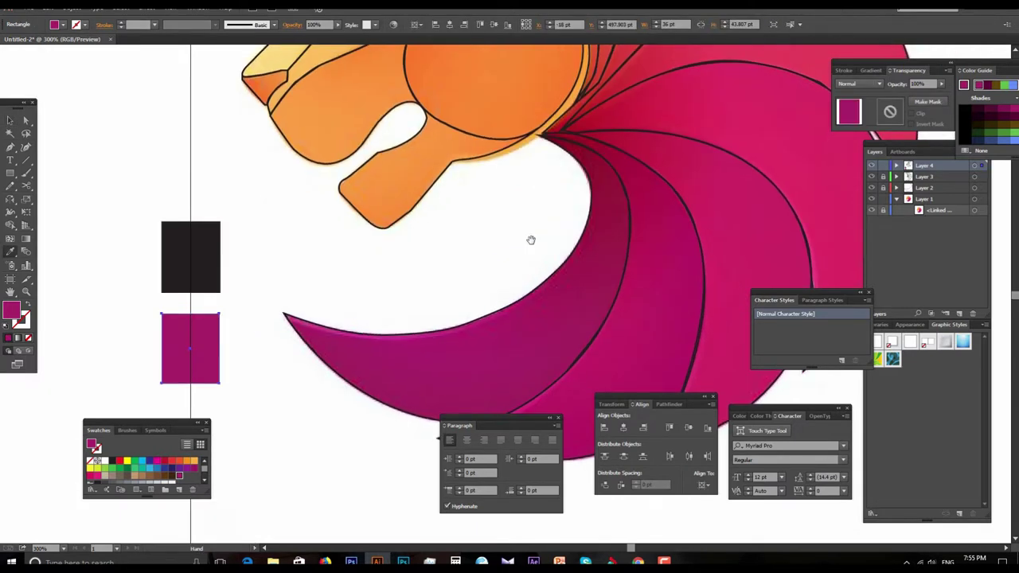
{"action": "left_click", "coordinate": [590, 152]}
{"action": "left_click_drag", "start_coordinate": [416, 346], "coordinate": [432, 319]}
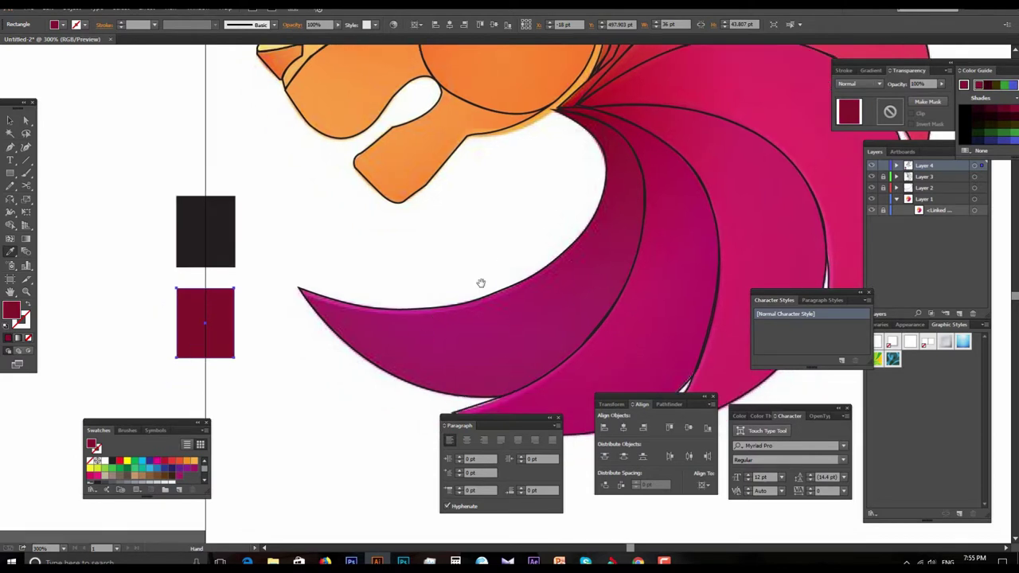
{"action": "left_click", "coordinate": [165, 489]}
{"action": "left_click", "coordinate": [507, 347]}
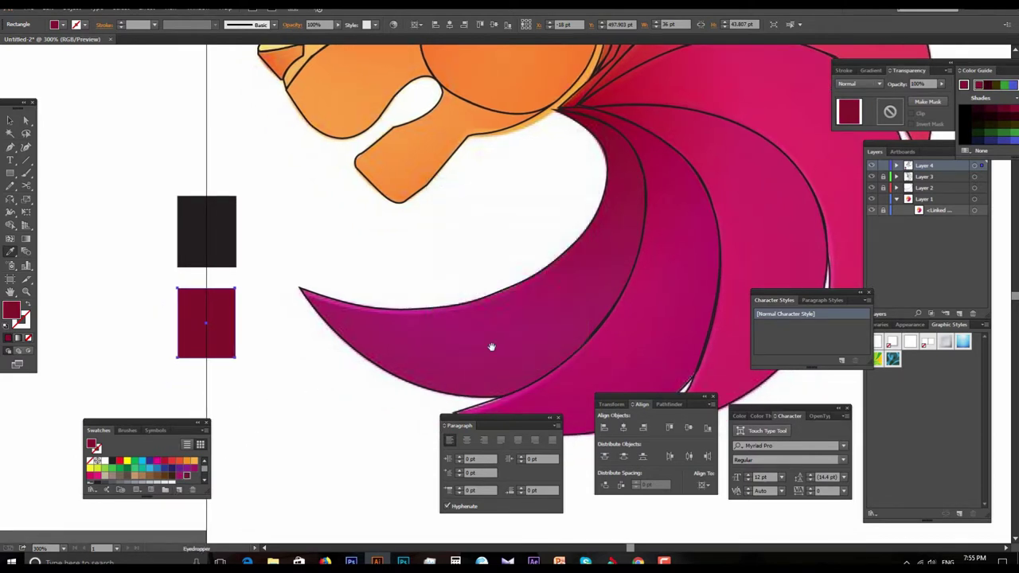
Sample the mane's pink (R=210 G=41 B=100), save it as a swatch, then sample crimson.
{"action": "left_click_drag", "start_coordinate": [491, 346], "coordinate": [391, 334]}
{"action": "key", "text": "ctrl+minus"}
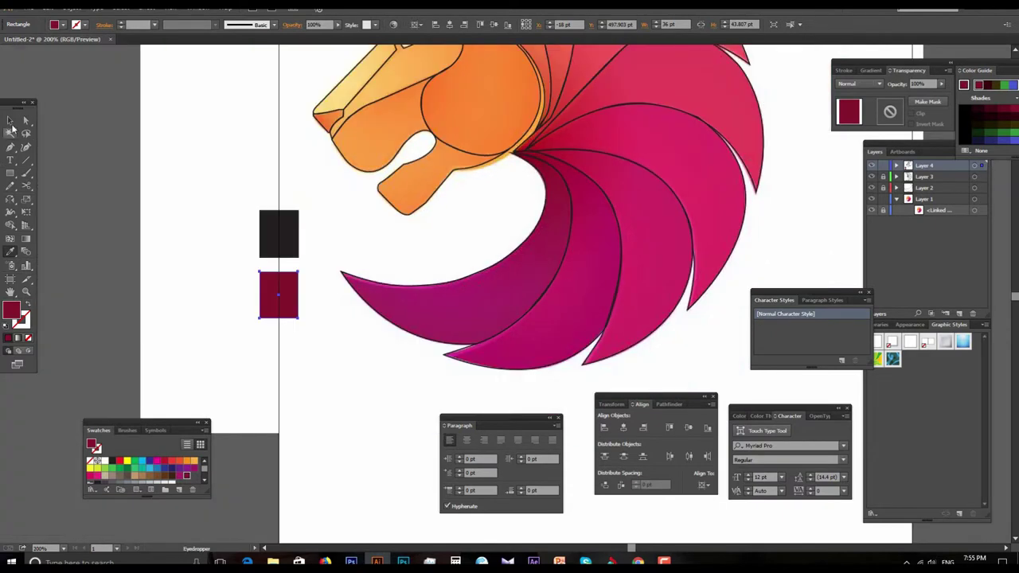
{"action": "left_click_drag", "start_coordinate": [426, 304], "coordinate": [357, 313]}
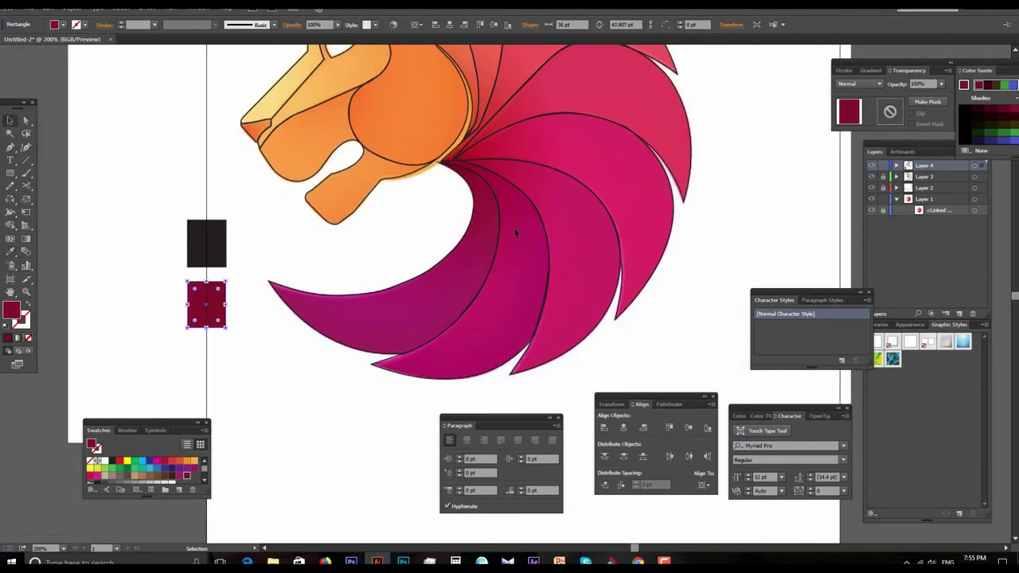
{"action": "mouse_move", "coordinate": [518, 276]}
{"action": "left_mouse_down"}
{"action": "mouse_move", "coordinate": [478, 294]}
{"action": "mouse_move", "coordinate": [521, 269]}
{"action": "left_mouse_up"}
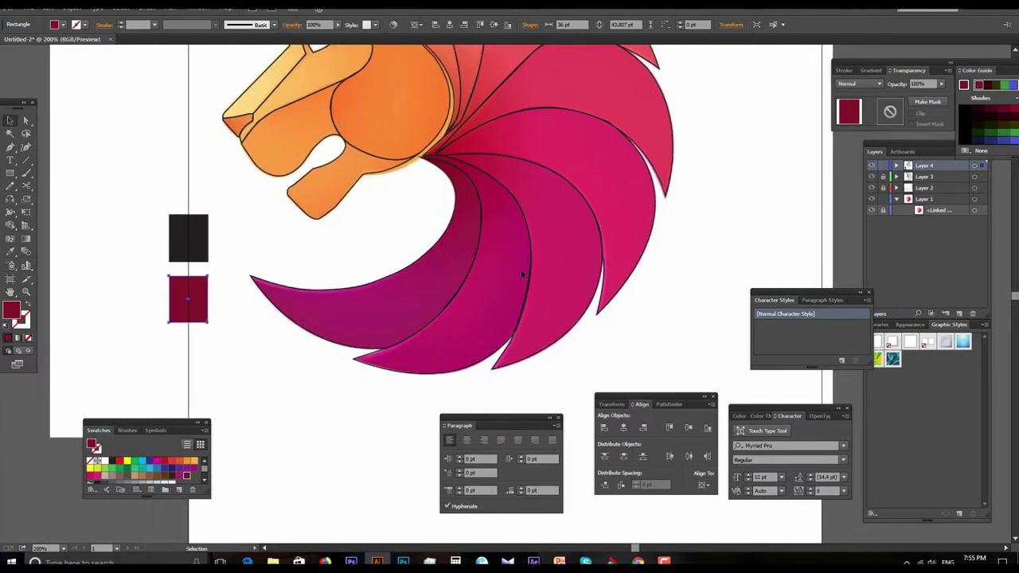
{"action": "key", "text": "i"}
{"action": "left_click", "coordinate": [555, 316]}
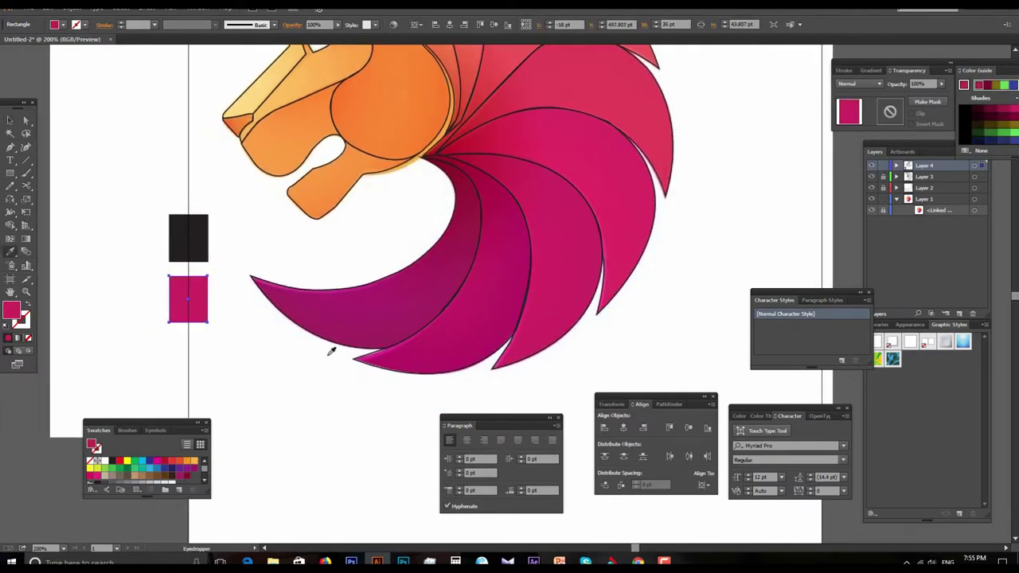
{"action": "left_click", "coordinate": [179, 490]}
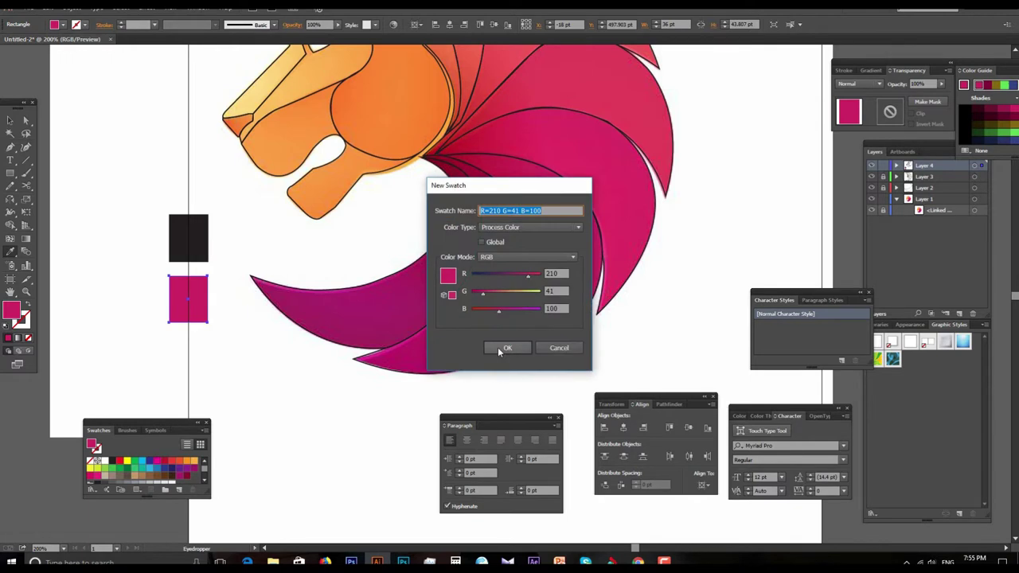
{"action": "left_click", "coordinate": [501, 348]}
{"action": "left_click", "coordinate": [487, 158]}
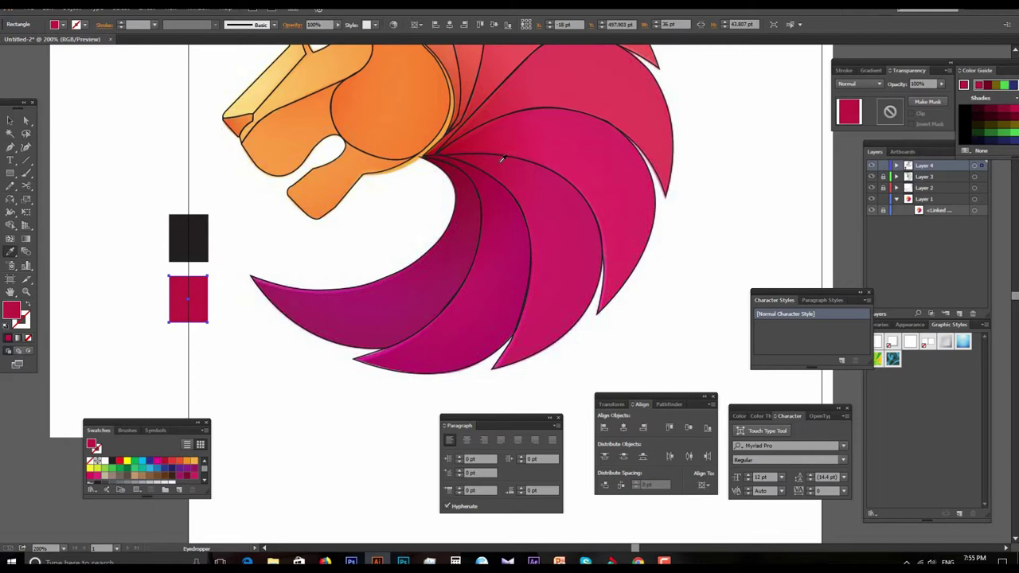
Resample a darker crimson from the mane and save it as a swatch.
{"action": "left_click", "coordinate": [543, 188]}
{"action": "left_click", "coordinate": [485, 154]}
{"action": "left_click", "coordinate": [472, 152]}
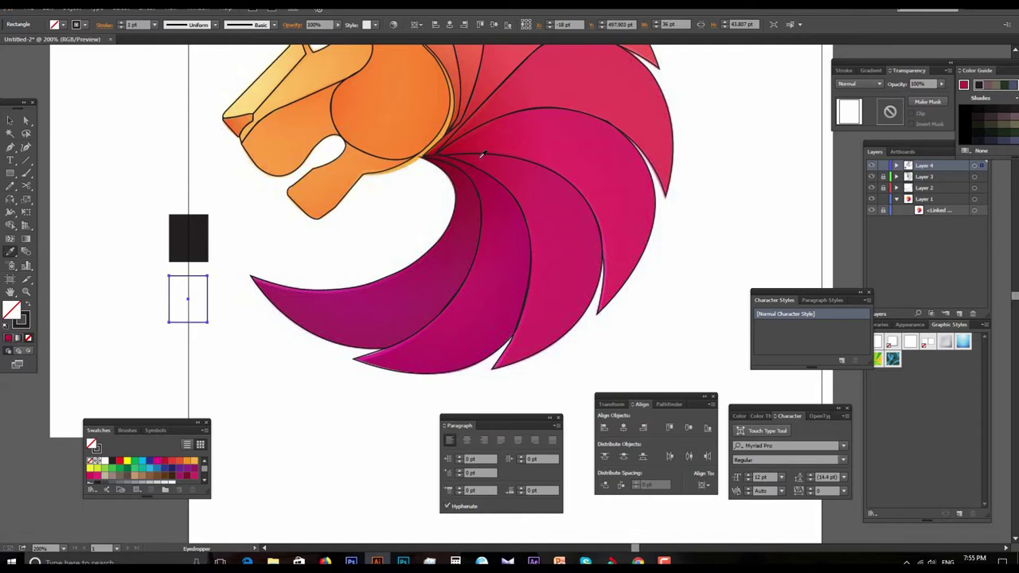
{"action": "left_click", "coordinate": [483, 154]}
{"action": "left_click", "coordinate": [178, 489]}
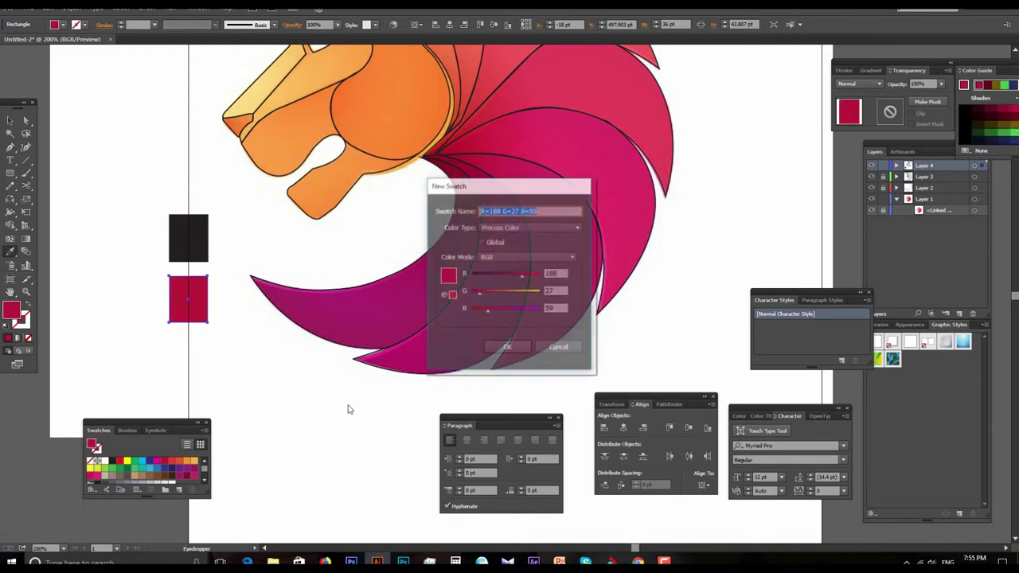
{"action": "left_click", "coordinate": [505, 344]}
Sample a brighter pink and a crimson from the mane, saving each as a swatch.
{"action": "left_click_drag", "start_coordinate": [492, 335], "coordinate": [436, 420]}
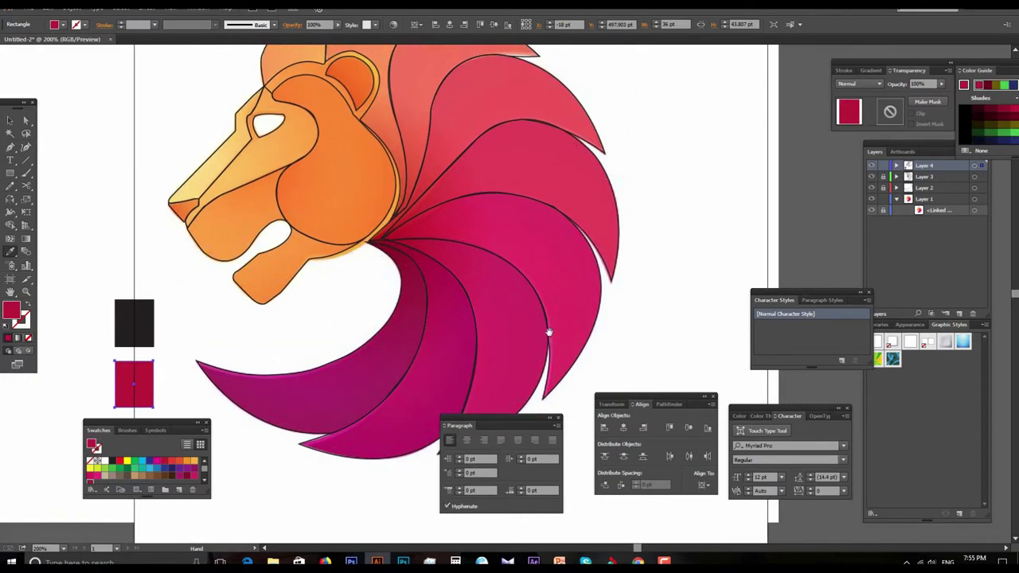
{"action": "left_click_drag", "start_coordinate": [555, 252], "coordinate": [532, 276]}
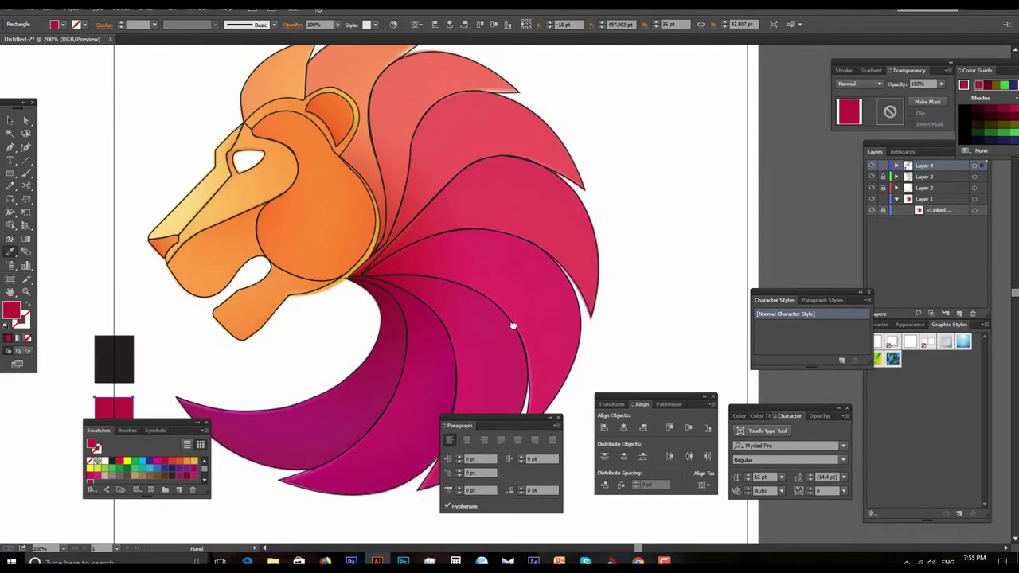
{"action": "left_click", "coordinate": [595, 293]}
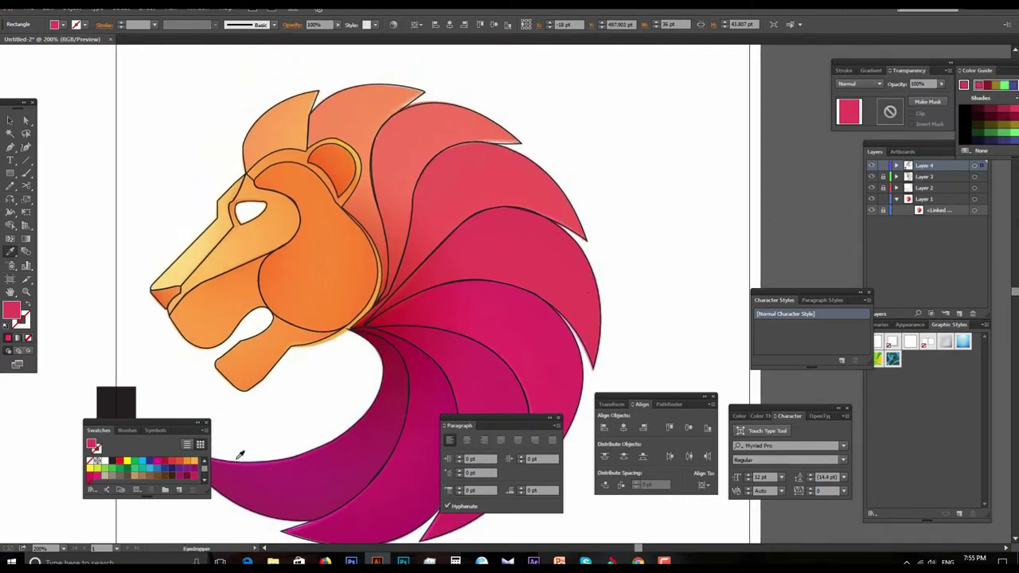
{"action": "left_click", "coordinate": [165, 490]}
{"action": "left_click", "coordinate": [498, 346]}
{"action": "left_click", "coordinate": [407, 289]}
{"action": "left_click", "coordinate": [178, 490]}
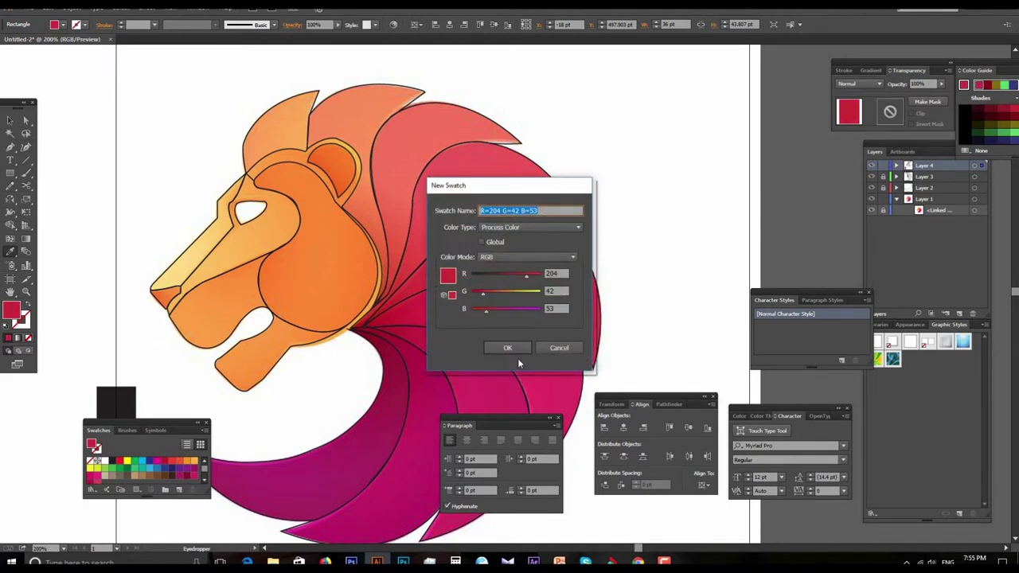
{"action": "left_click", "coordinate": [514, 348]}
Save more mane colours as swatches, ending with coral red R=234 G=77 B=81.
{"action": "mouse_move", "coordinate": [514, 282]}
{"action": "left_mouse_down"}
{"action": "mouse_move", "coordinate": [423, 255]}
{"action": "mouse_move", "coordinate": [431, 209]}
{"action": "left_mouse_up"}
{"action": "left_click", "coordinate": [568, 229]}
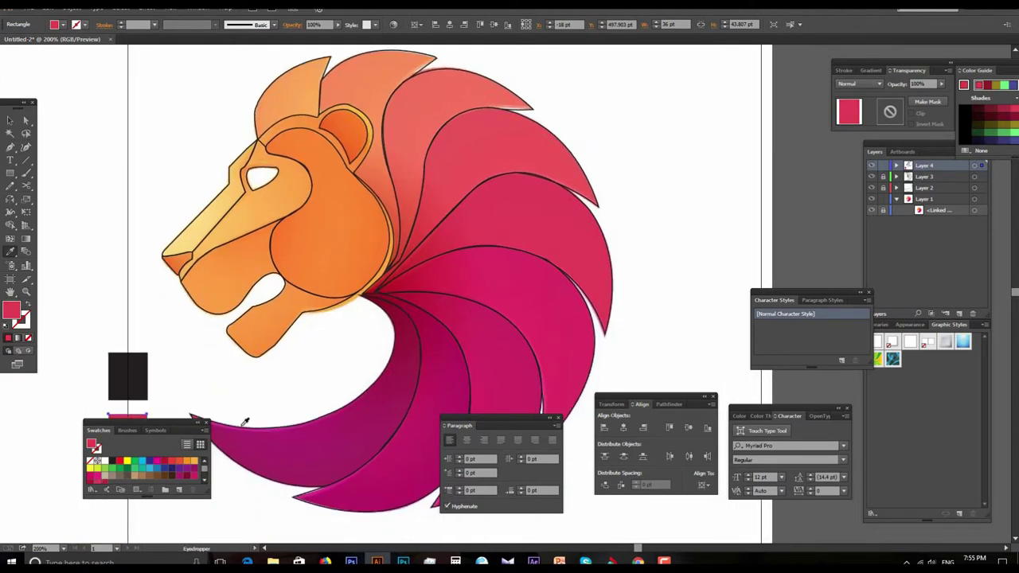
{"action": "left_click", "coordinate": [179, 489]}
{"action": "left_click", "coordinate": [506, 349]}
{"action": "left_click_drag", "start_coordinate": [520, 204], "coordinate": [523, 268]}
{"action": "left_click", "coordinate": [552, 217]}
{"action": "left_click", "coordinate": [179, 490]}
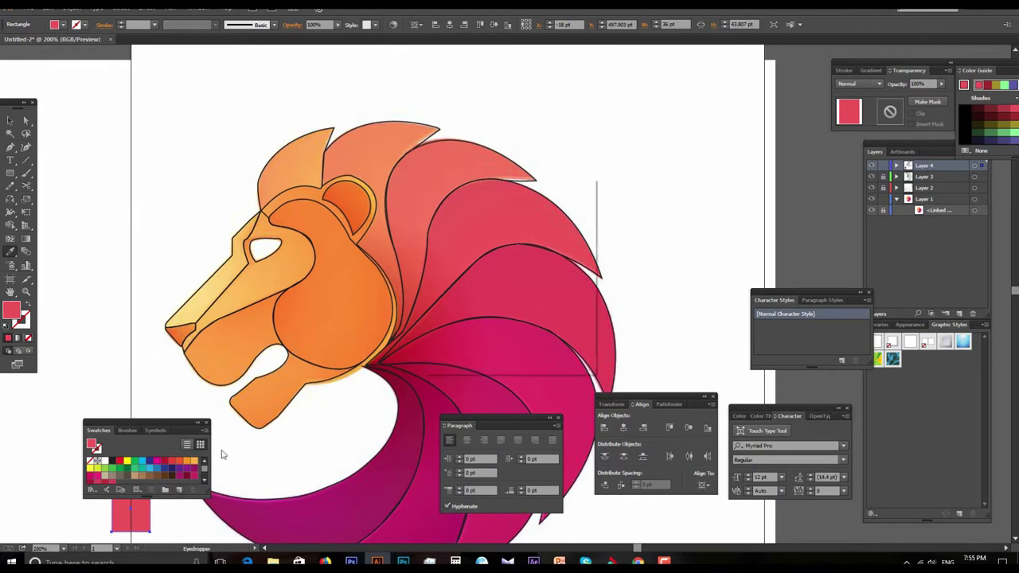
{"action": "left_click", "coordinate": [507, 348]}
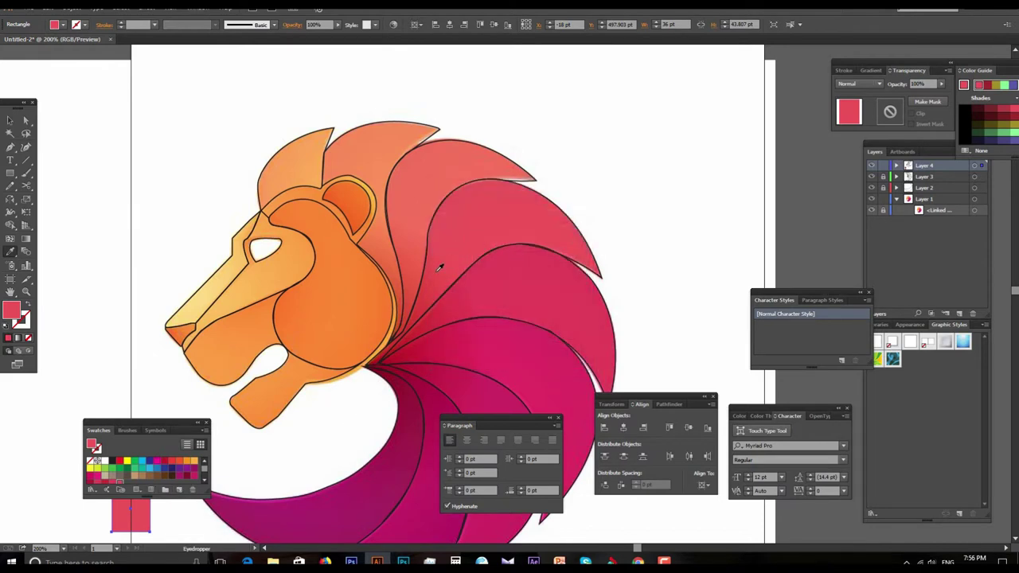
{"action": "left_click", "coordinate": [179, 490]}
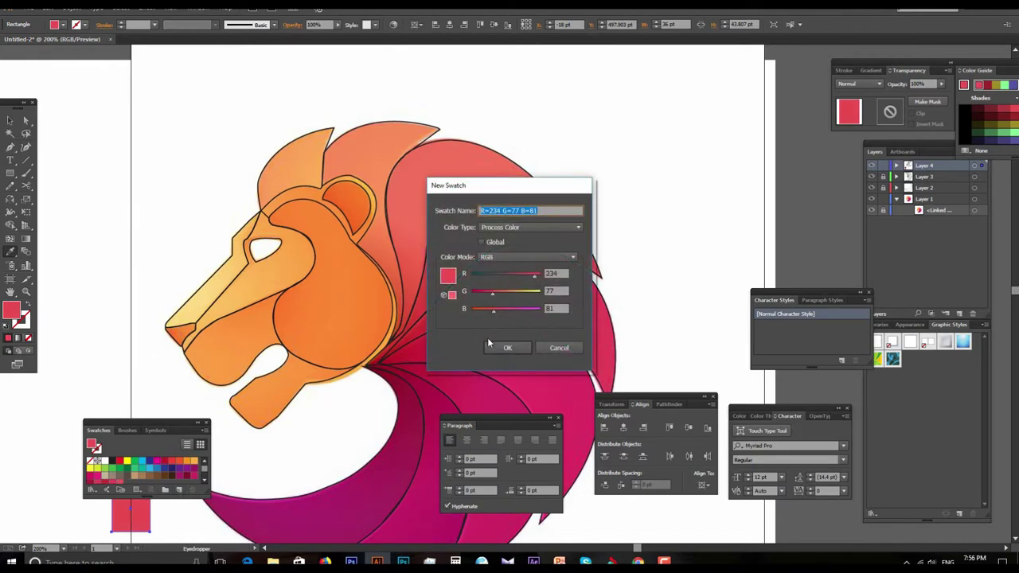
{"action": "left_click", "coordinate": [505, 348]}
Fit the artboard, zoom back in on the lion, and deselect the sample rectangle.
{"action": "key", "text": "ctrl+1"}
{"action": "left_click", "coordinate": [9, 120]}
{"action": "left_click_drag", "start_coordinate": [450, 241], "coordinate": [488, 255]}
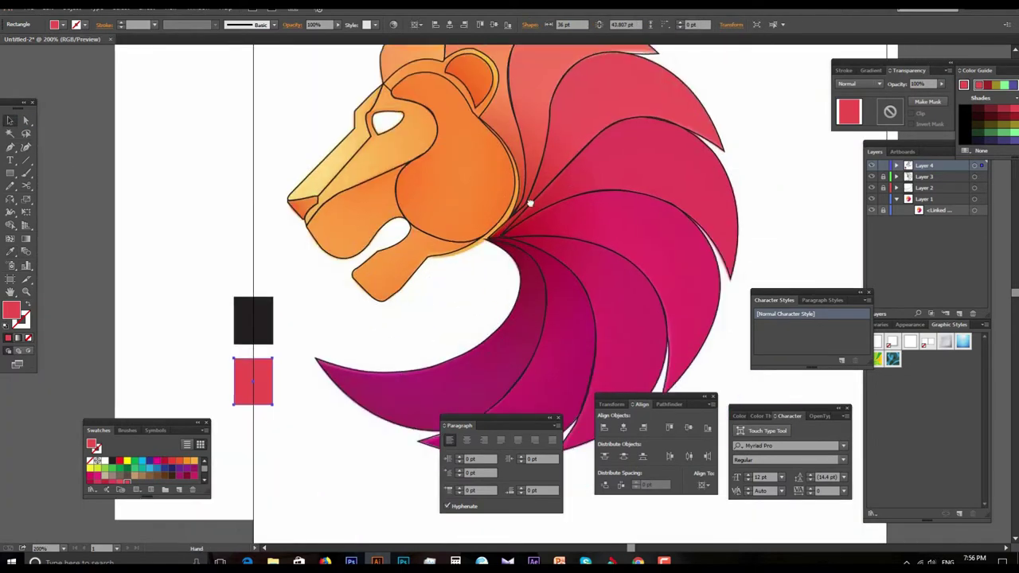
{"action": "key", "text": "ctrl+shift+a"}
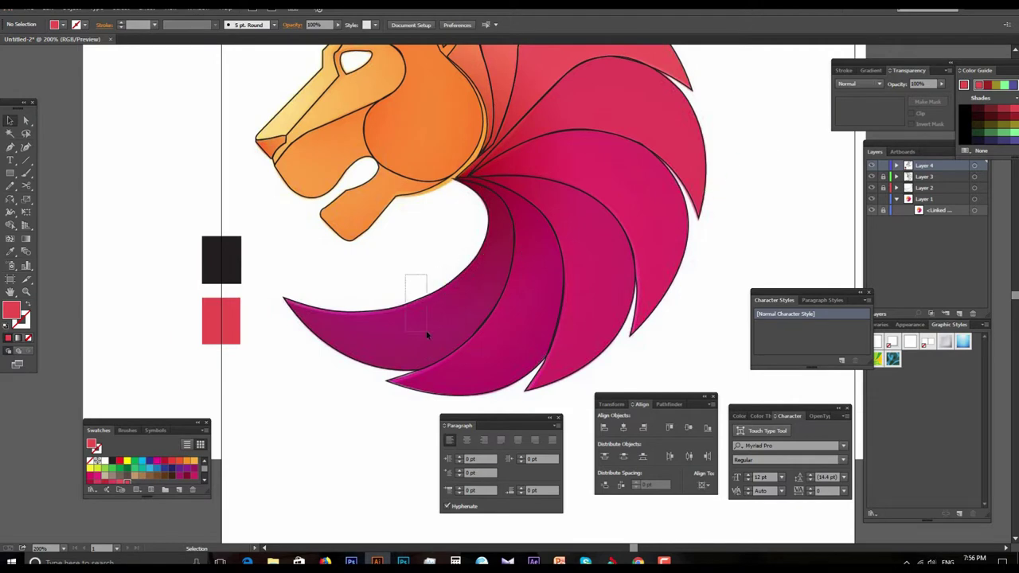
Unlock the mane layers and give the lower inner feather a default linear gradient.
{"action": "left_click", "coordinate": [883, 188]}
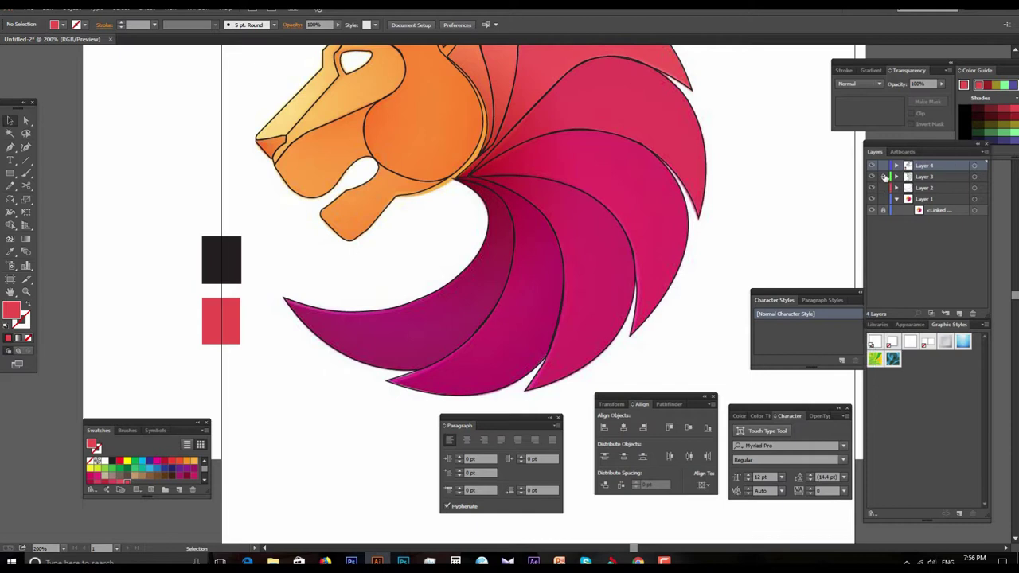
{"action": "left_click_drag", "start_coordinate": [356, 274], "coordinate": [371, 379]}
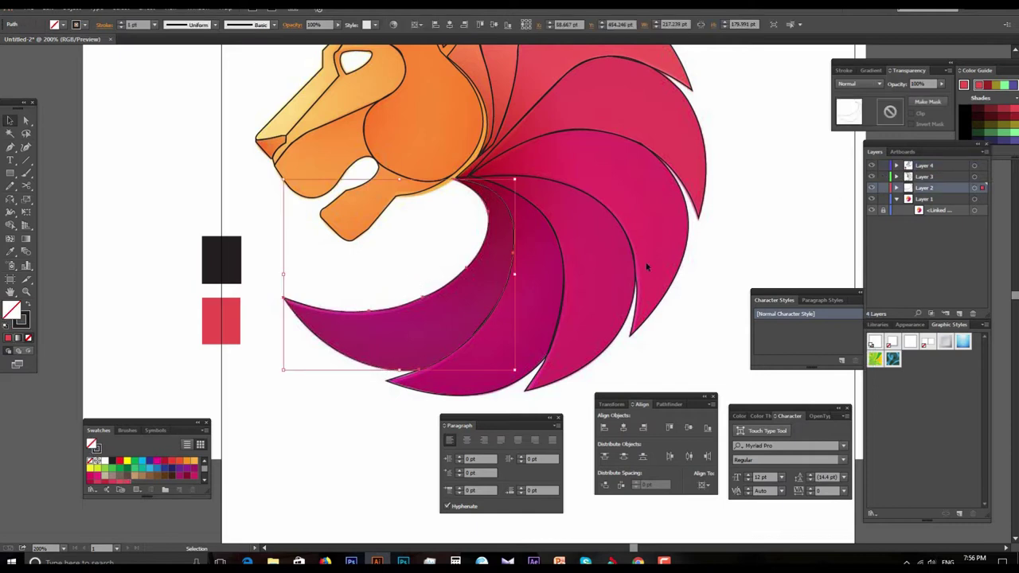
{"action": "left_click", "coordinate": [870, 71]}
{"action": "left_click", "coordinate": [914, 162]}
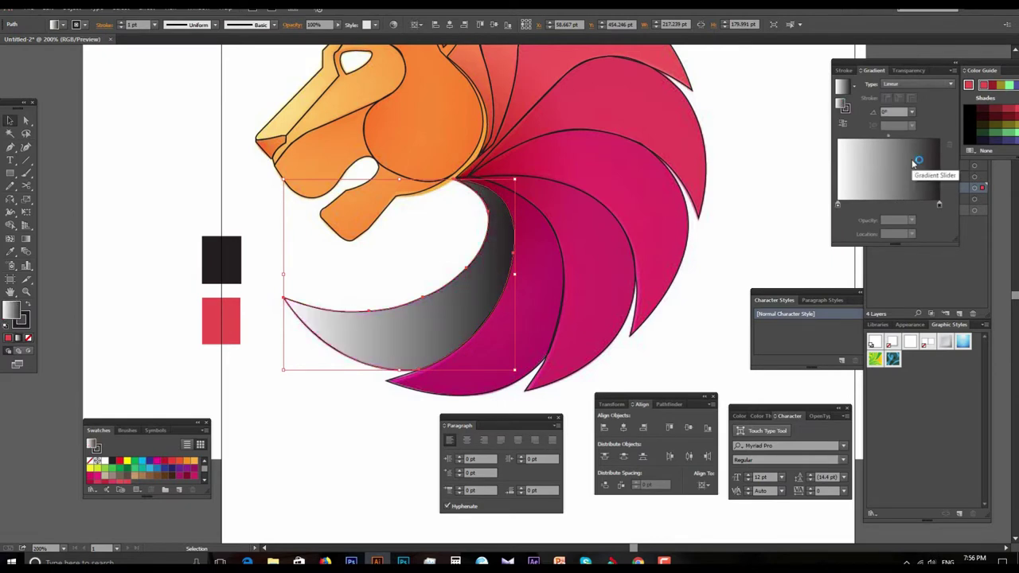
Set the gradient stops to magenta and dark magenta, midpoint shifted toward the dark end.
{"action": "double_click", "coordinate": [838, 205]}
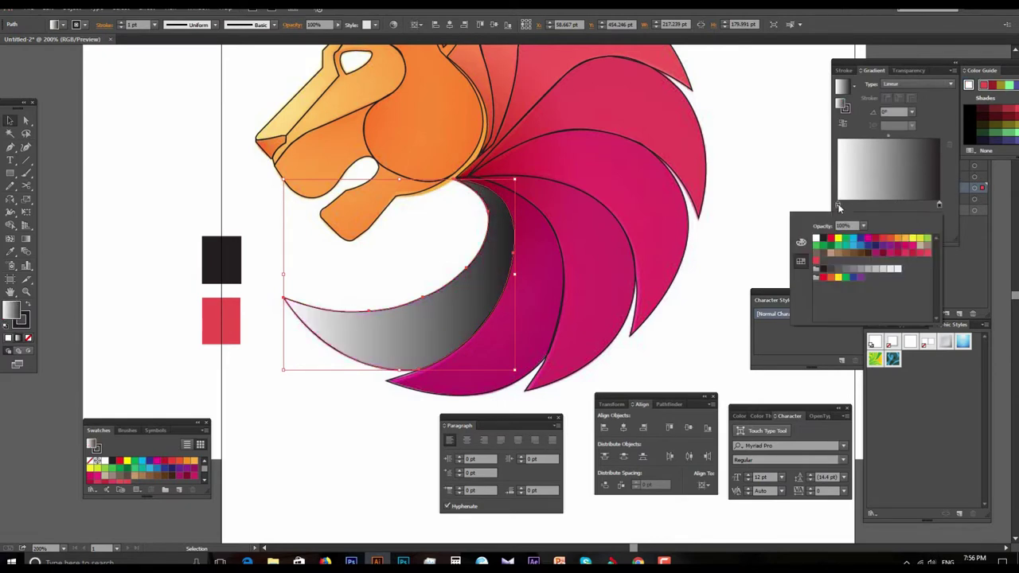
{"action": "left_click", "coordinate": [875, 254]}
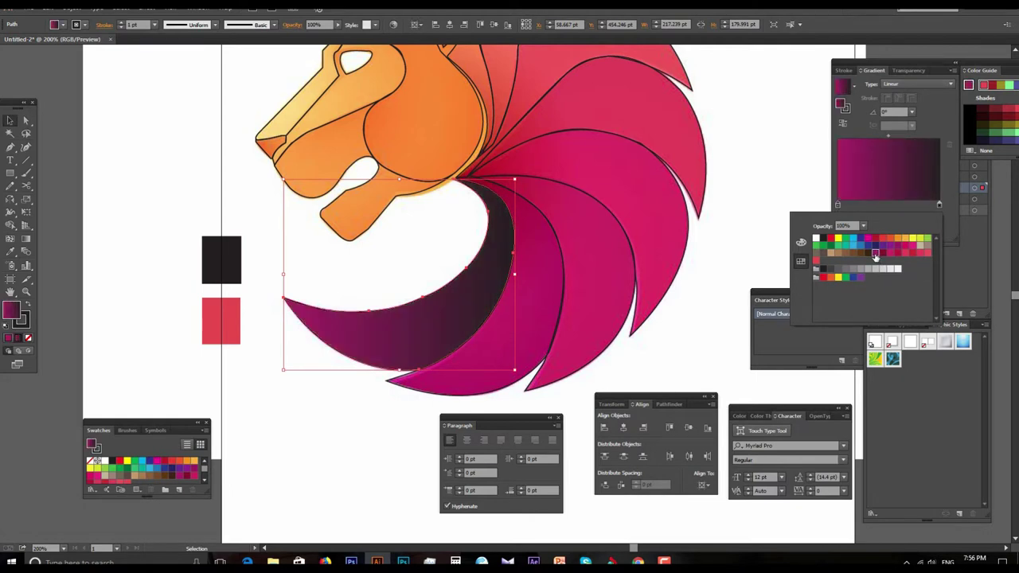
{"action": "left_click", "coordinate": [941, 205]}
{"action": "double_click", "coordinate": [940, 205]}
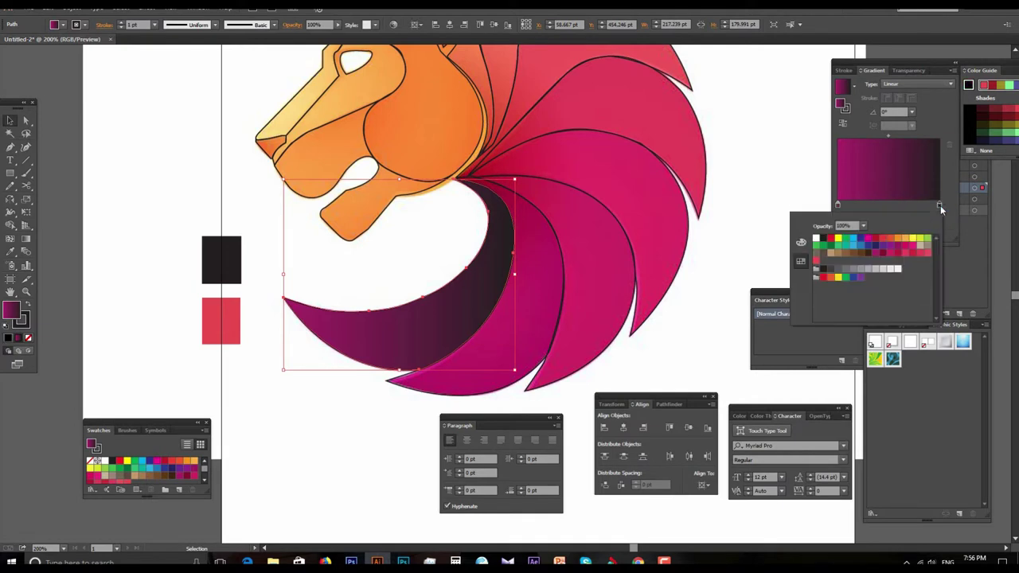
{"action": "left_click", "coordinate": [883, 253]}
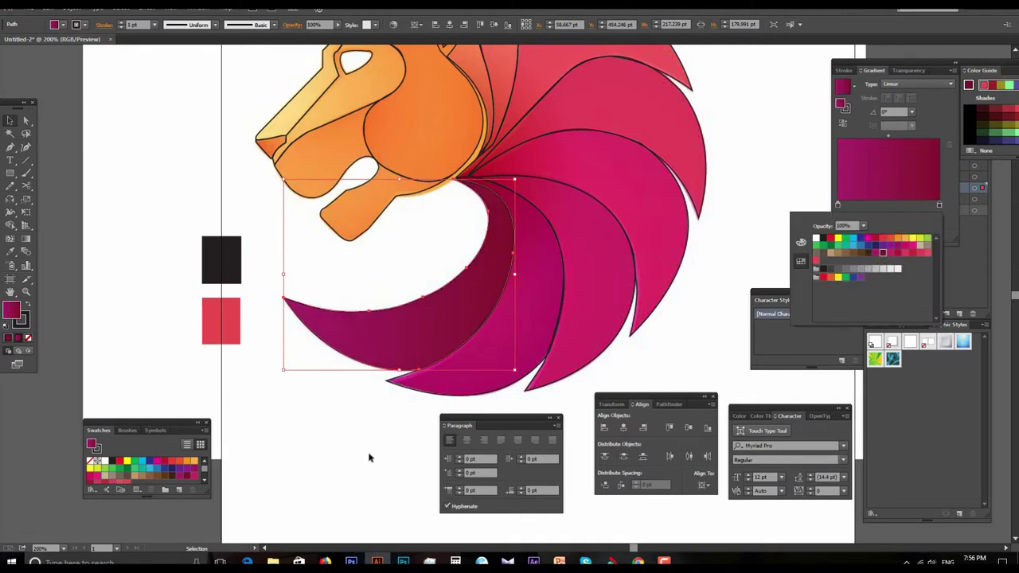
{"action": "left_click", "coordinate": [322, 473]}
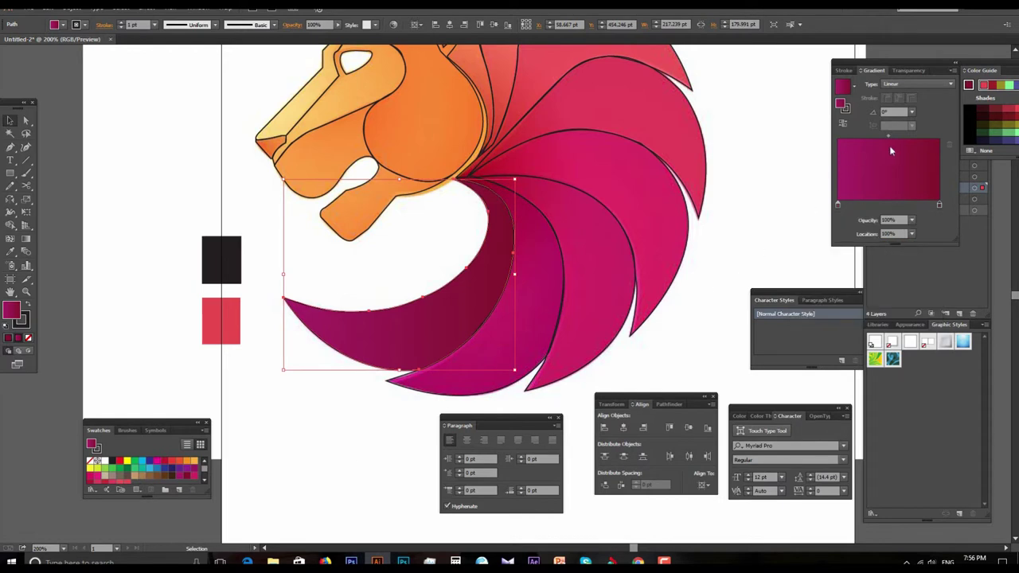
{"action": "left_click_drag", "start_coordinate": [890, 137], "coordinate": [935, 139]}
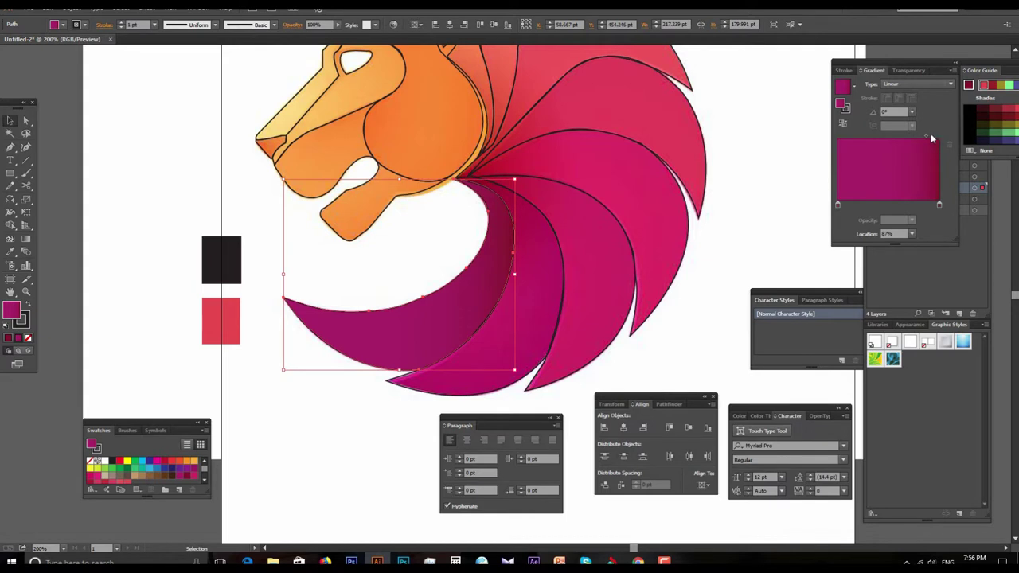
{"action": "left_click", "coordinate": [651, 342]}
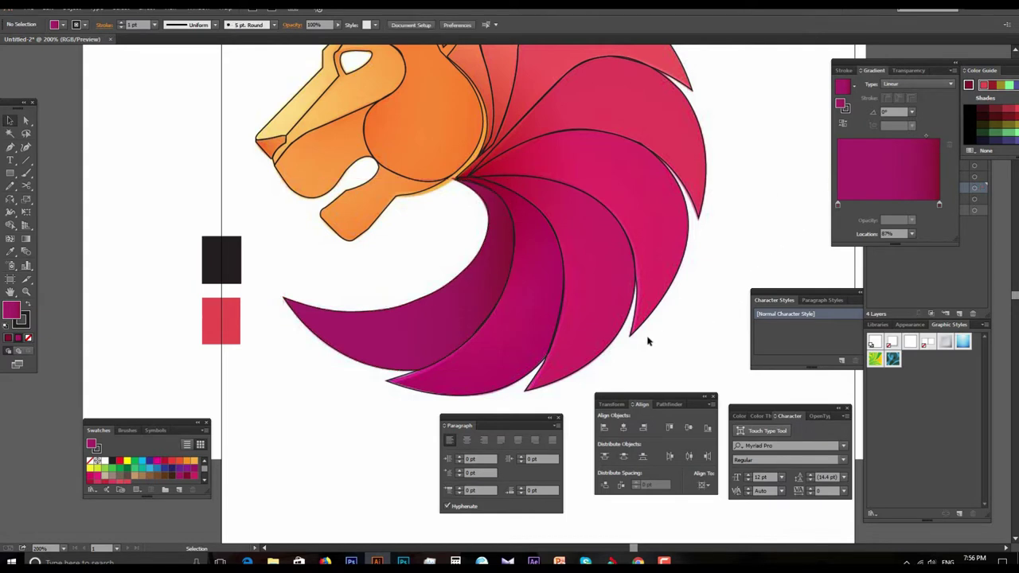
Remove the outline stroke from the lower inner mane feather.
{"action": "left_click_drag", "start_coordinate": [582, 344], "coordinate": [559, 292]}
{"action": "scroll", "coordinate": [340, 305], "scroll_direction": "down", "scroll_amount": 1}
{"action": "left_click", "coordinate": [385, 297]}
{"action": "left_click", "coordinate": [82, 24]}
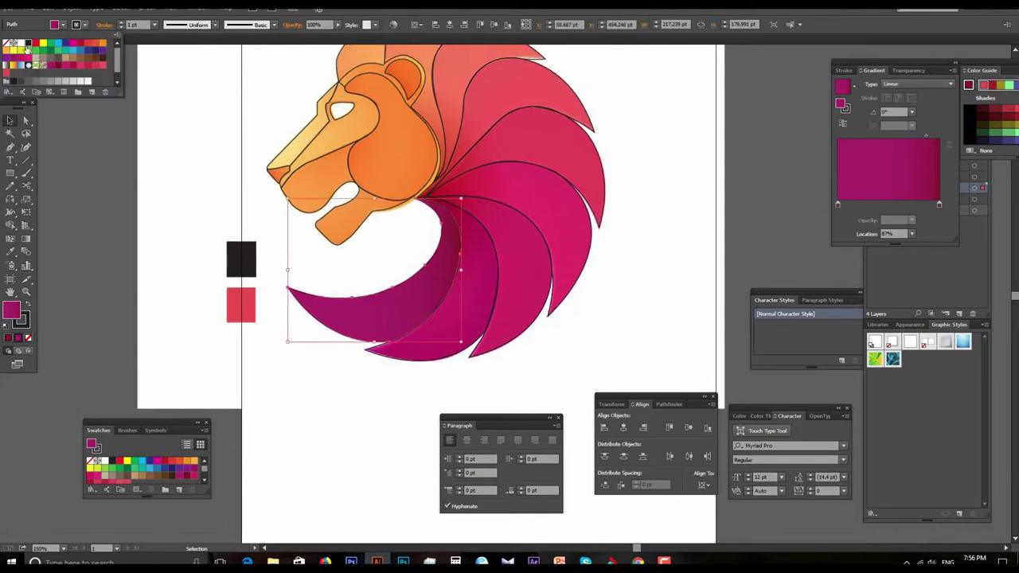
{"action": "left_click", "coordinate": [8, 46]}
Zoom in on the feather fan and undo an accidental move of the magenta feather.
{"action": "key", "text": "ctrl+plus"}
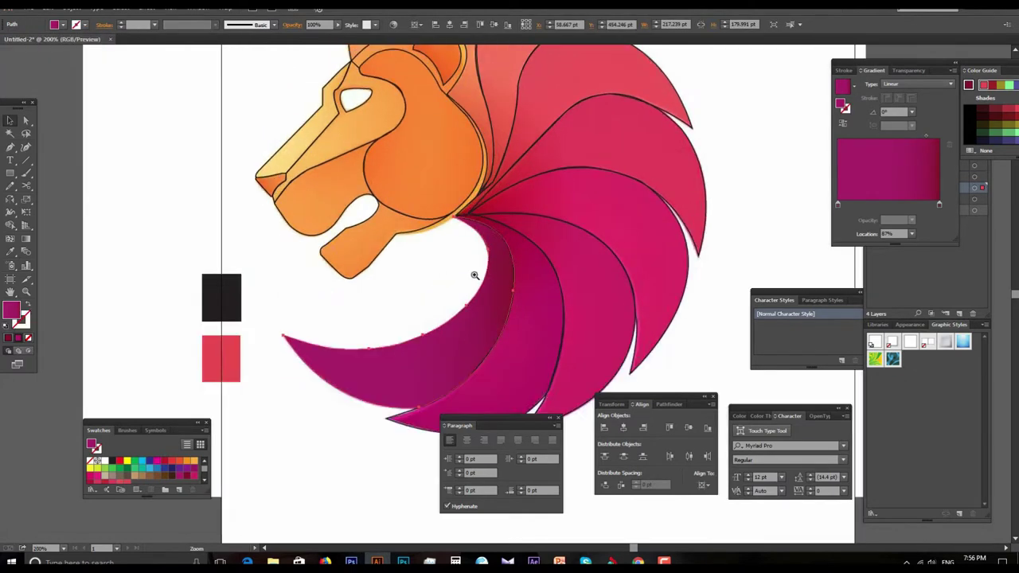
{"action": "key", "text": "ctrl+plus"}
{"action": "mouse_move", "coordinate": [324, 521]}
{"action": "left_mouse_down"}
{"action": "mouse_move", "coordinate": [255, 274]}
{"action": "mouse_move", "coordinate": [346, 239]}
{"action": "mouse_move", "coordinate": [367, 289]}
{"action": "left_mouse_up"}
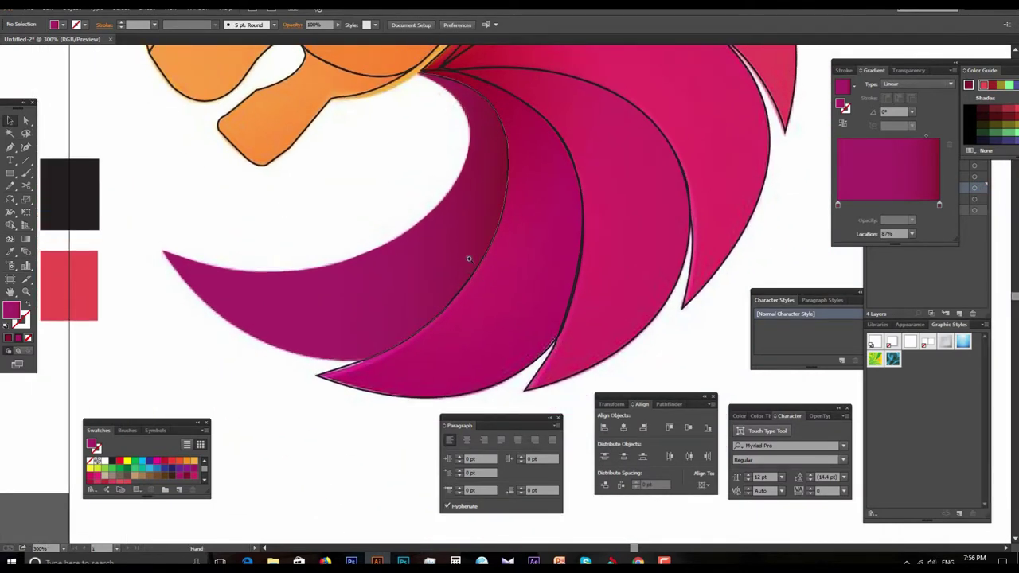
{"action": "key", "text": "ctrl+minus"}
{"action": "left_click_drag", "start_coordinate": [504, 269], "coordinate": [417, 300]}
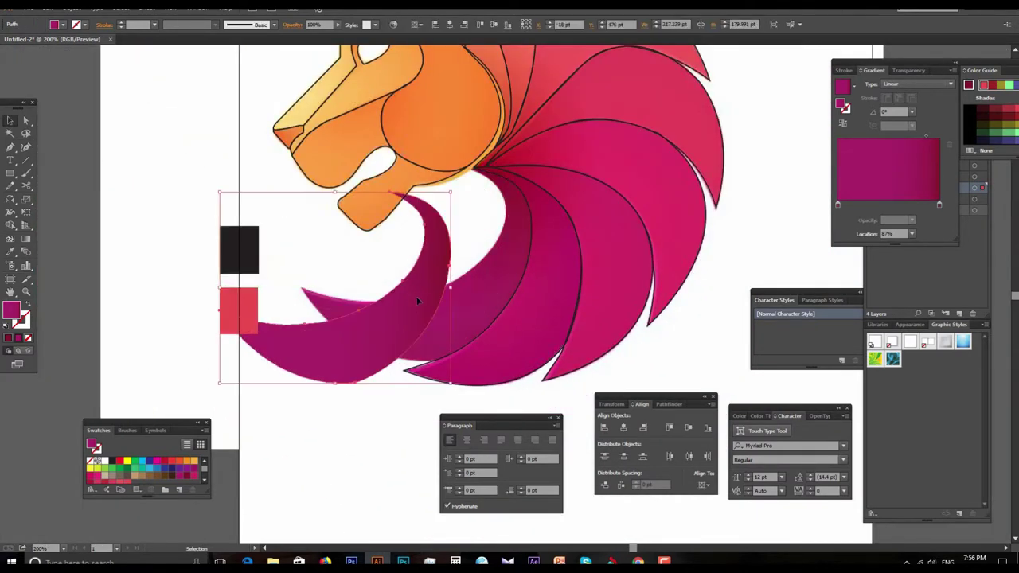
{"action": "key", "text": "ctrl+z"}
{"action": "scroll", "coordinate": [487, 301], "scroll_direction": "right", "scroll_amount": 2}
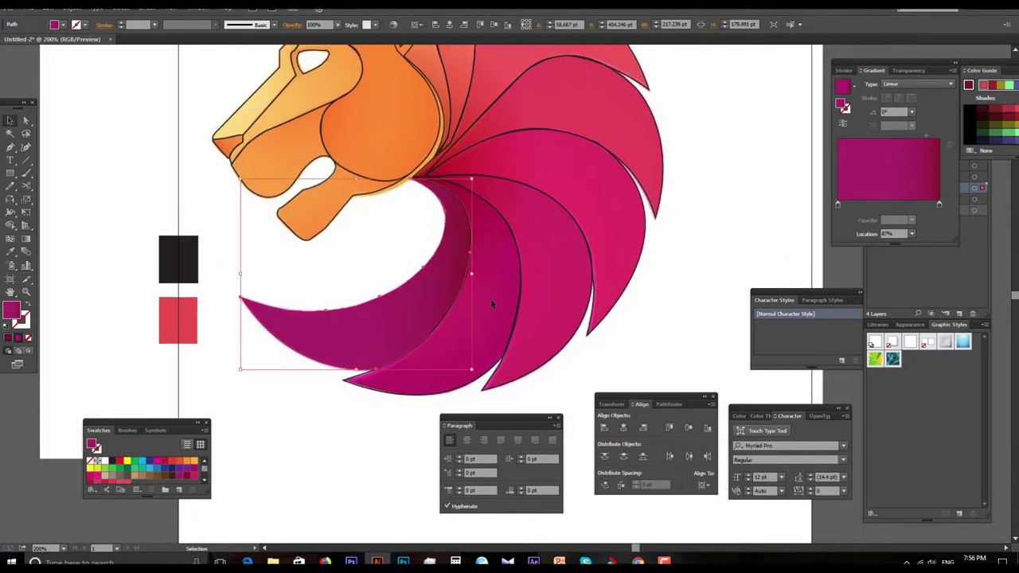
Copy the lower-left feather's magenta gradient onto its neighbour with the Eyedropper (I).
{"action": "left_click", "coordinate": [422, 396]}
{"action": "key", "text": "i"}
{"action": "left_click", "coordinate": [426, 323]}
{"action": "scroll", "coordinate": [462, 314], "scroll_direction": "right", "scroll_amount": 1}
{"action": "left_click", "coordinate": [10, 120]}
{"action": "left_click", "coordinate": [292, 424]}
{"action": "scroll", "coordinate": [335, 398], "scroll_direction": "right", "scroll_amount": 2}
{"action": "left_click", "coordinate": [478, 356]}
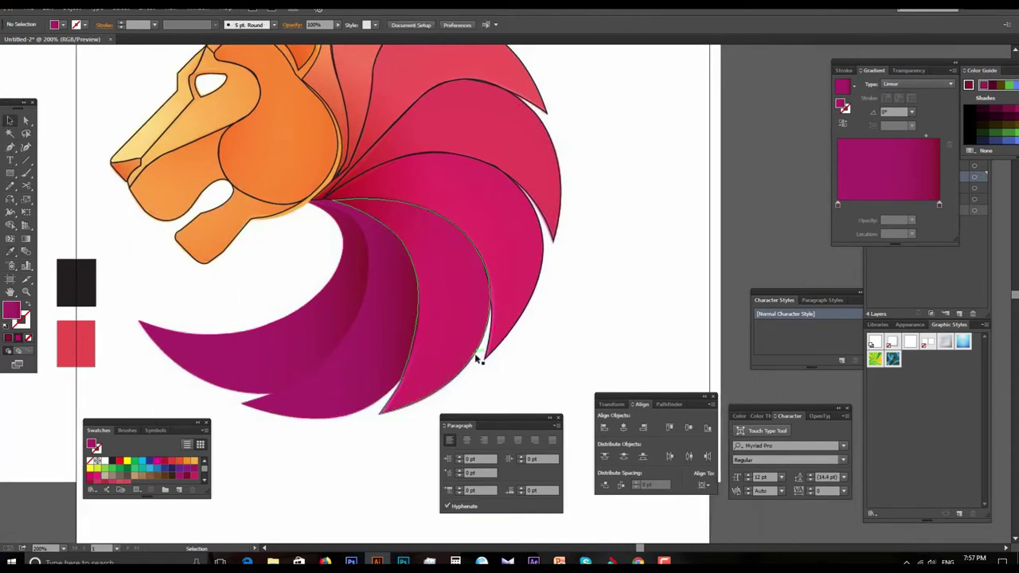
Give the inner lower feather a linear gradient with brighter pink (R=210 G=41 B=100) and magenta stops.
{"action": "left_click", "coordinate": [890, 165]}
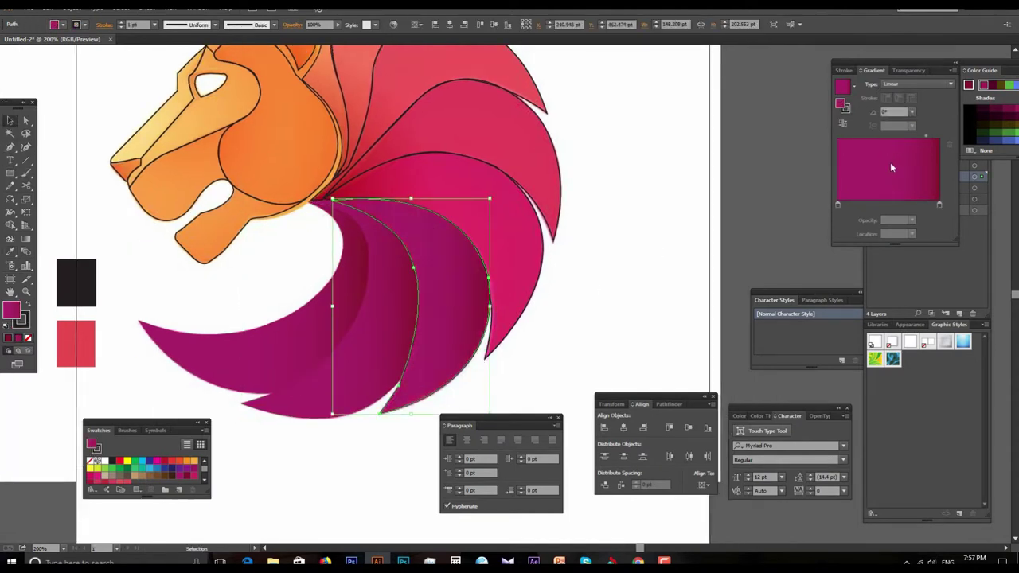
{"action": "double_click", "coordinate": [837, 204]}
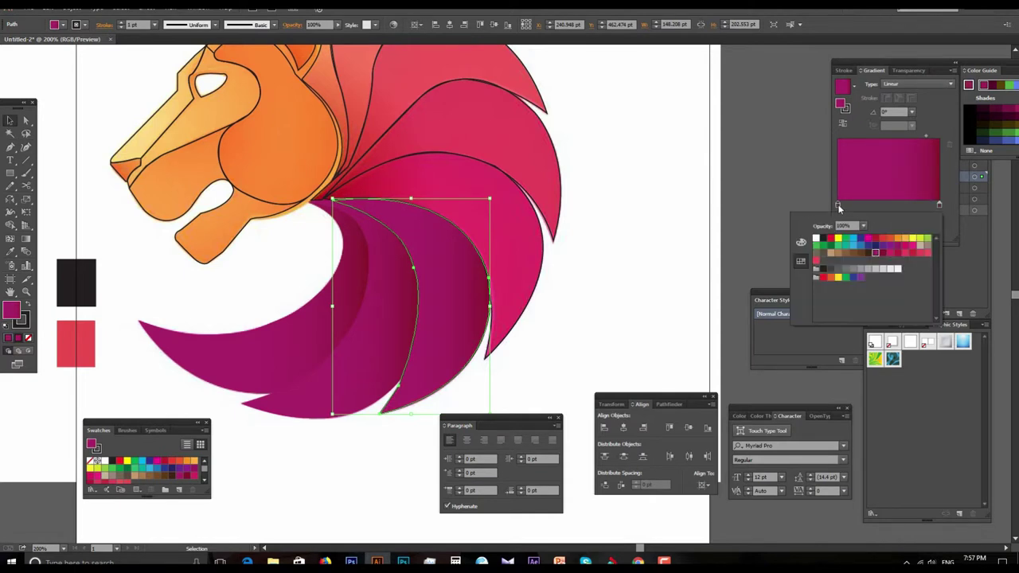
{"action": "left_click", "coordinate": [892, 252]}
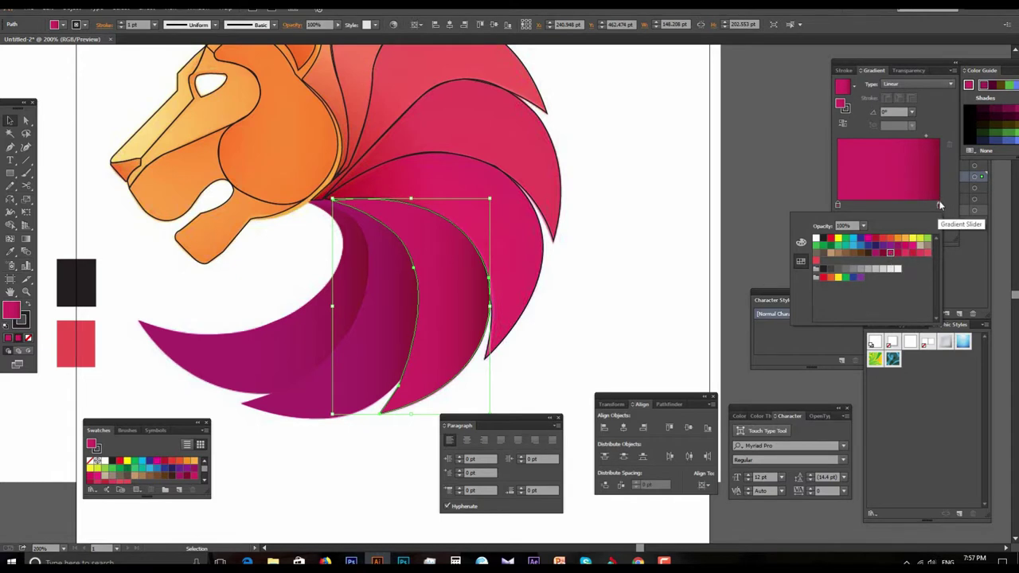
{"action": "double_click", "coordinate": [939, 204]}
{"action": "left_click", "coordinate": [898, 252]}
{"action": "scroll", "coordinate": [586, 262], "scroll_direction": "up", "scroll_amount": 2}
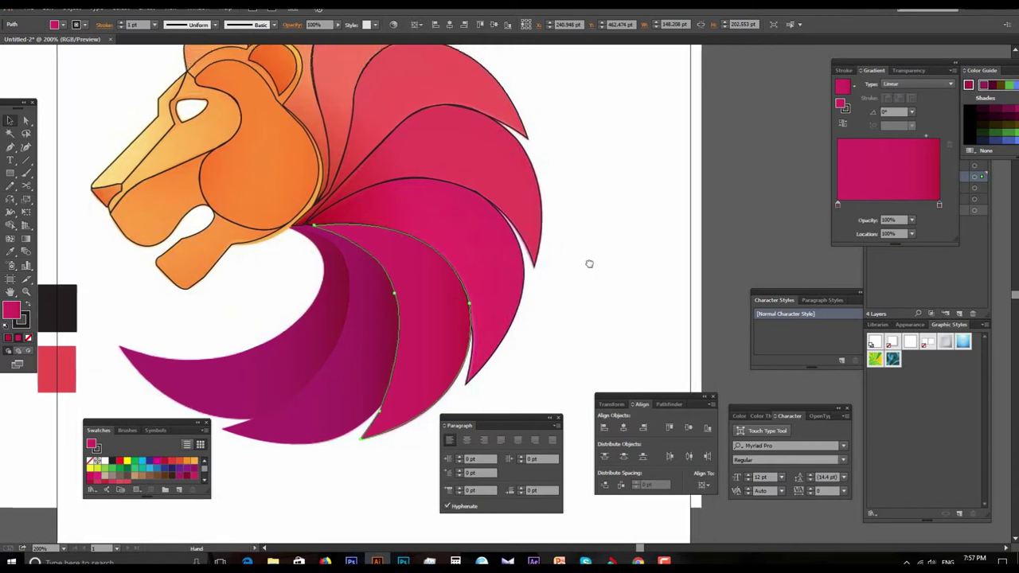
{"action": "left_click", "coordinate": [526, 276]}
{"action": "left_click", "coordinate": [522, 280]}
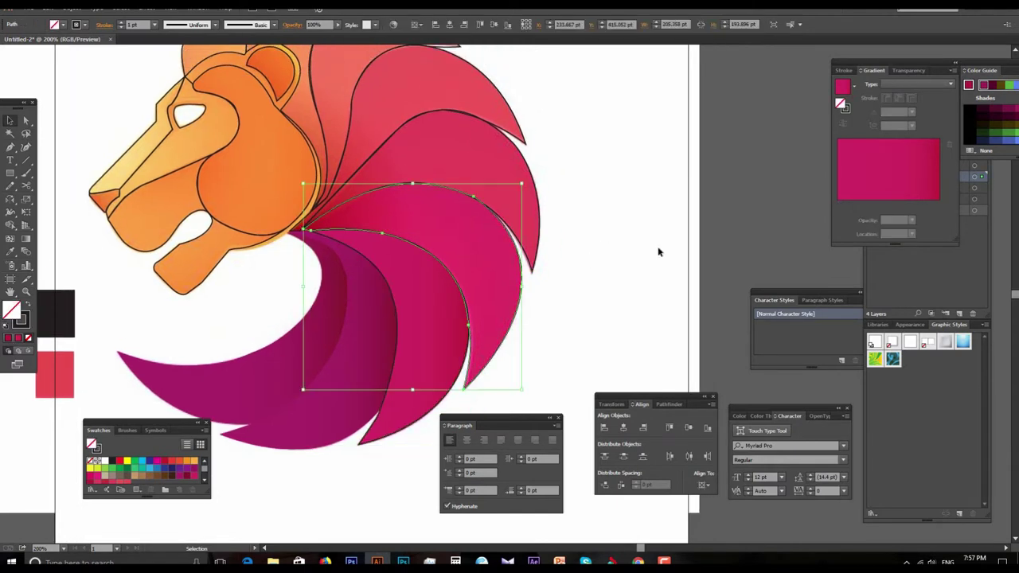
Apply the linear pink gradient to two higher mane feathers and check the left stop colour.
{"action": "left_click", "coordinate": [905, 166]}
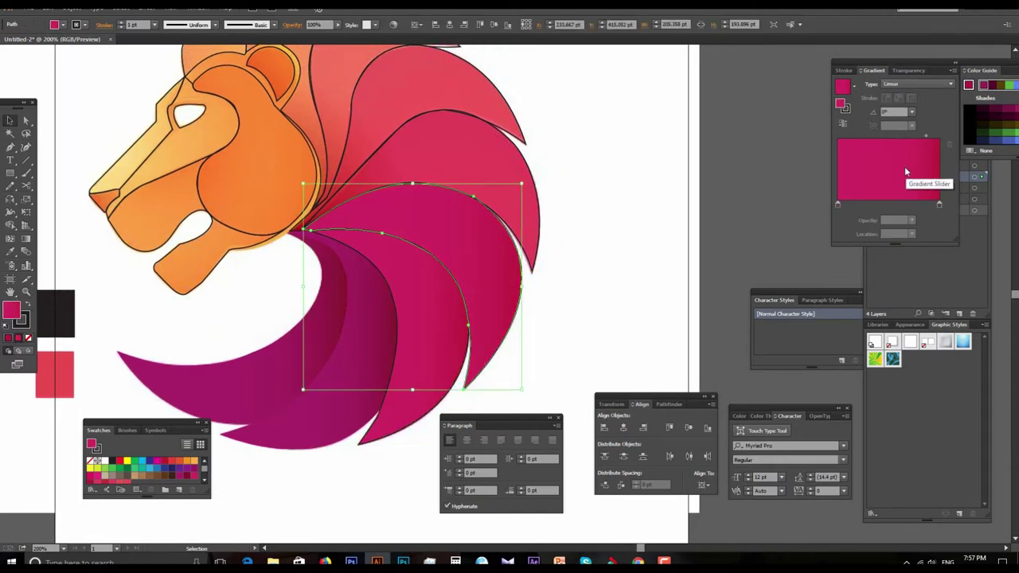
{"action": "double_click", "coordinate": [838, 206]}
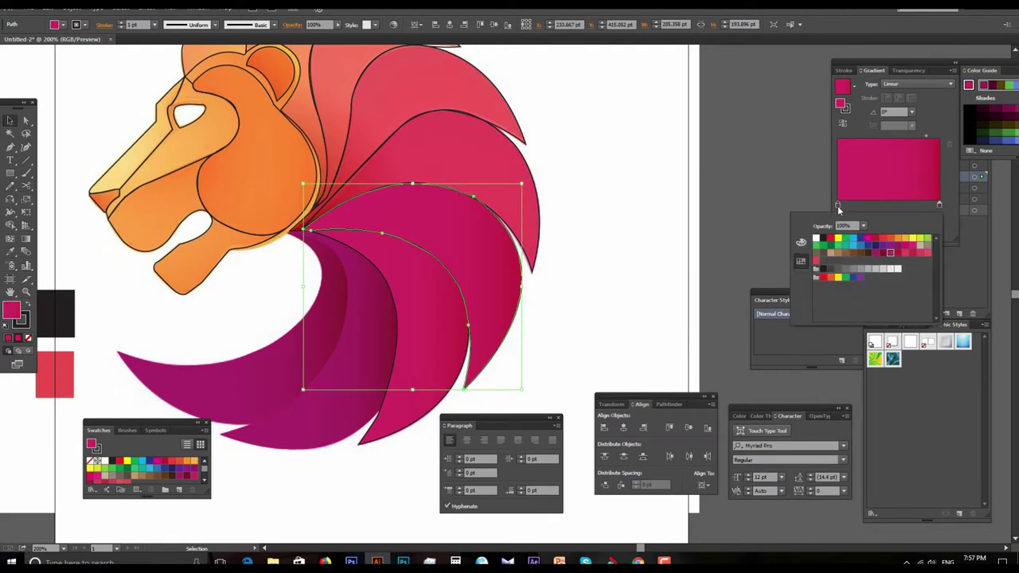
{"action": "left_click", "coordinate": [675, 221]}
{"action": "scroll", "coordinate": [624, 184], "scroll_direction": "up", "scroll_amount": 3}
{"action": "left_click", "coordinate": [534, 226]}
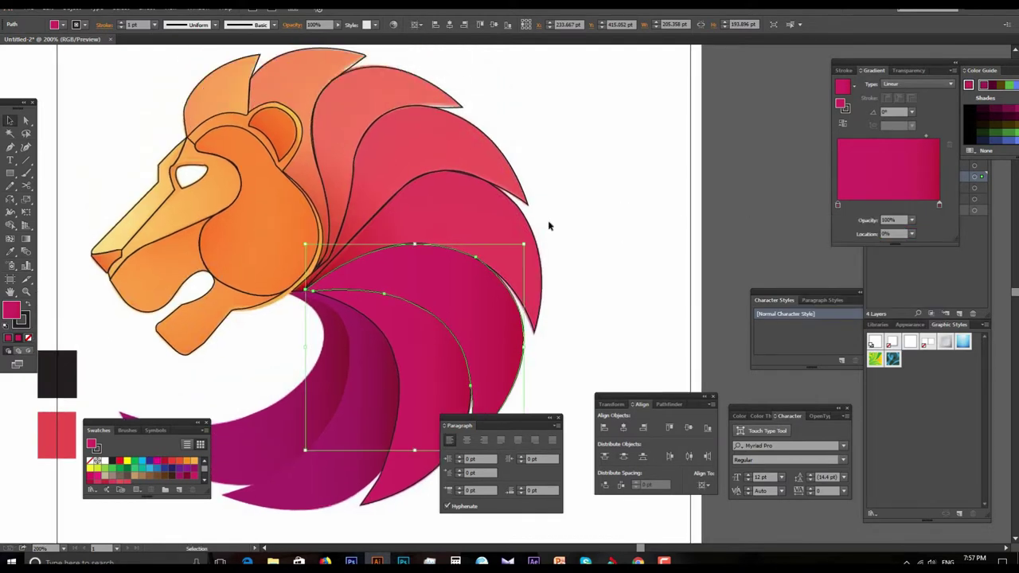
{"action": "left_click", "coordinate": [880, 185]}
{"action": "left_click", "coordinate": [837, 206]}
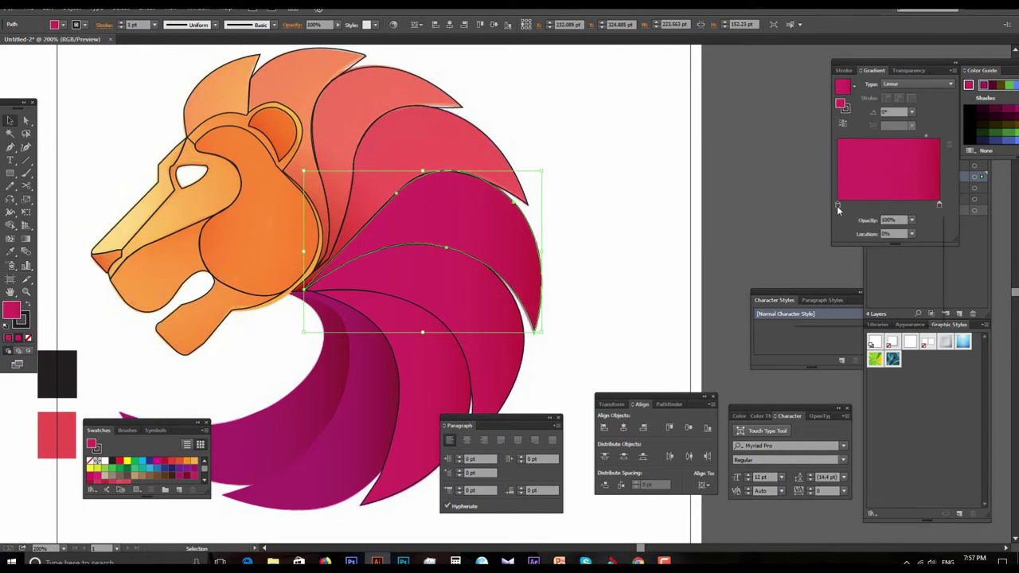
{"action": "double_click", "coordinate": [837, 205]}
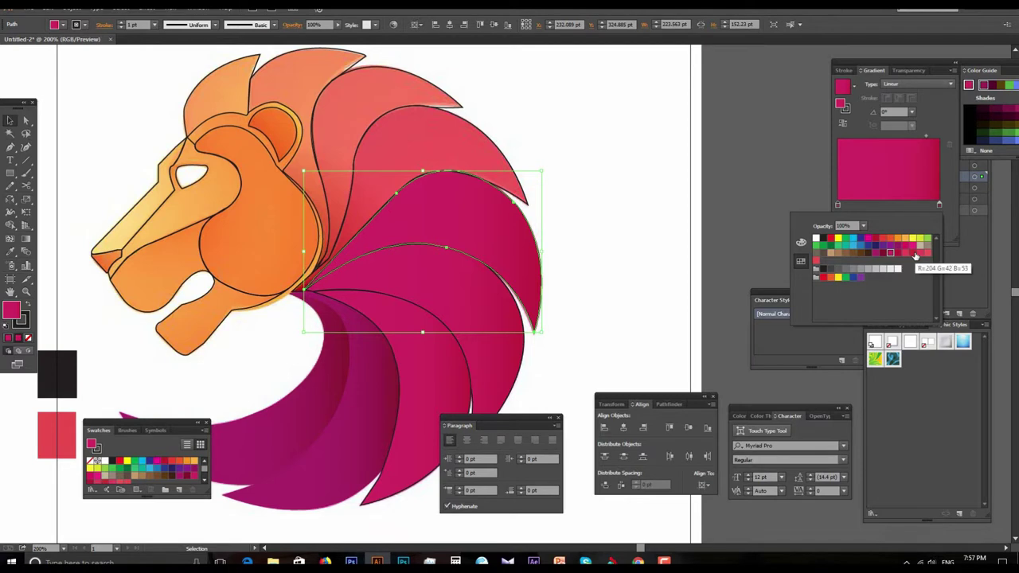
{"action": "left_click", "coordinate": [532, 241]}
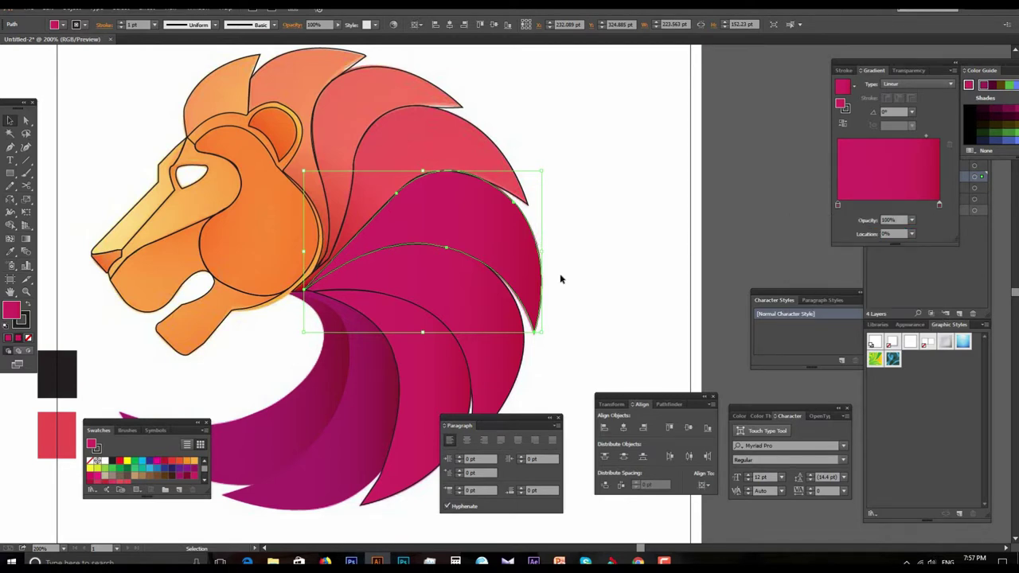
Move the upper mane feather out to the right of the lion.
{"action": "left_click_drag", "start_coordinate": [539, 250], "coordinate": [523, 263]}
{"action": "key", "text": "a"}
{"action": "key", "text": "v"}
{"action": "left_click_drag", "start_coordinate": [526, 253], "coordinate": [740, 227]}
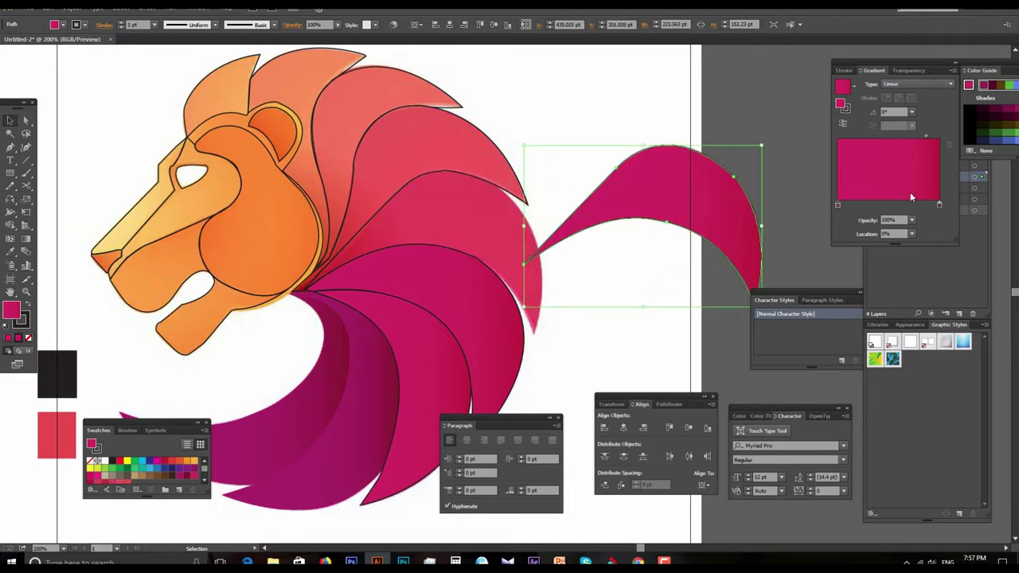
Set the feather's gradient stops to red and crimson with the midpoint at 72.64%.
{"action": "double_click", "coordinate": [838, 206]}
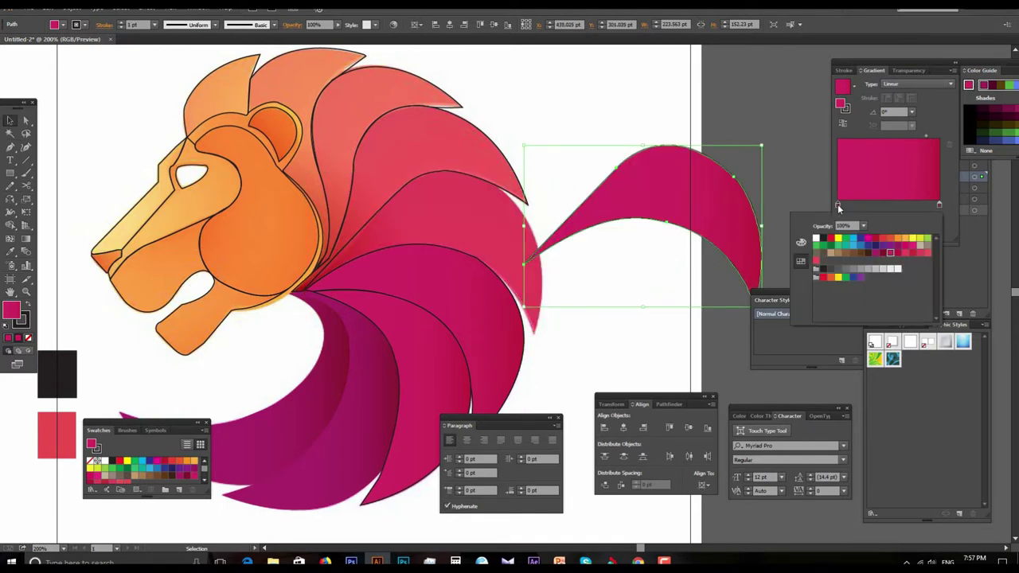
{"action": "left_click", "coordinate": [920, 254]}
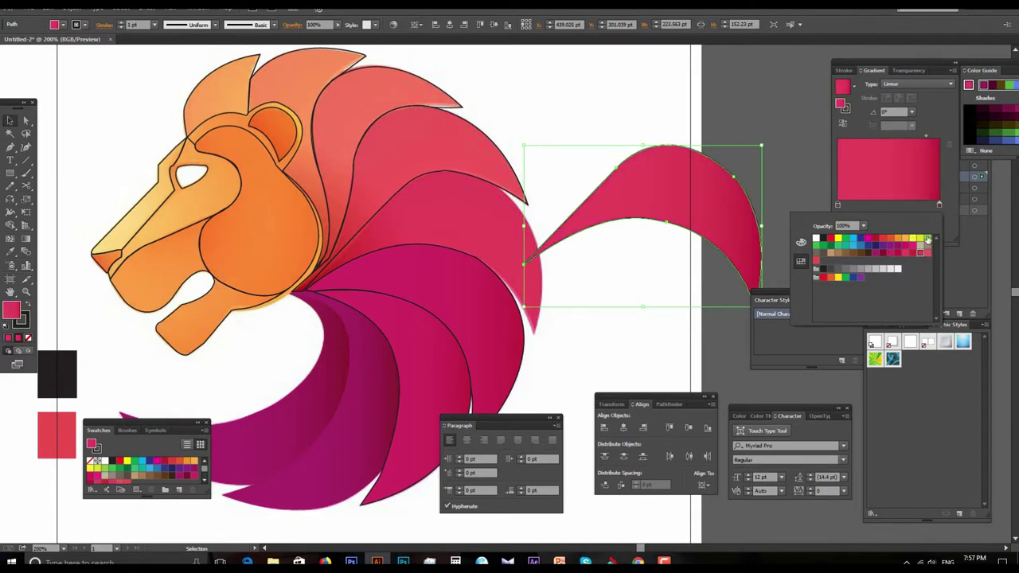
{"action": "double_click", "coordinate": [939, 206]}
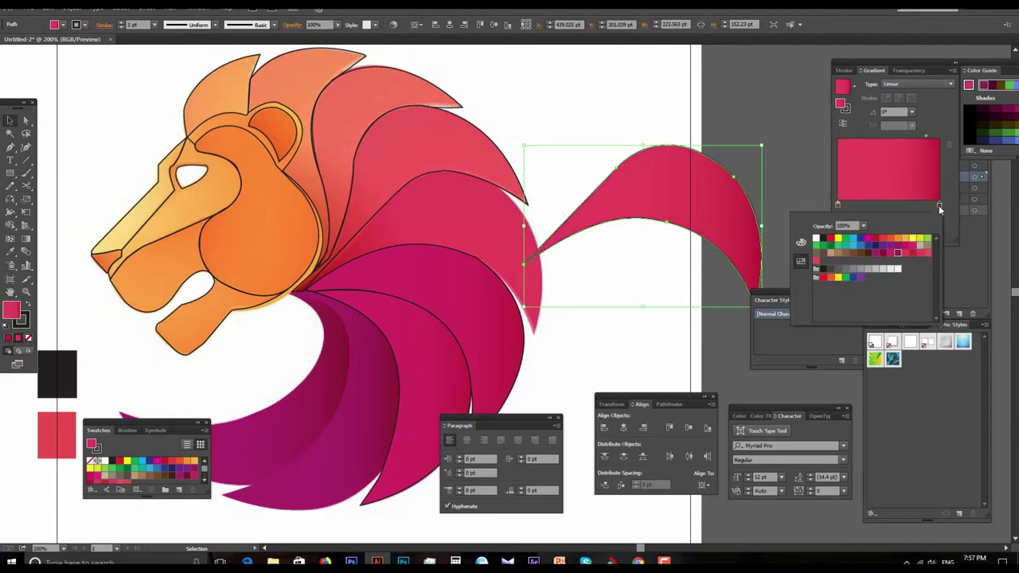
{"action": "left_click", "coordinate": [922, 252]}
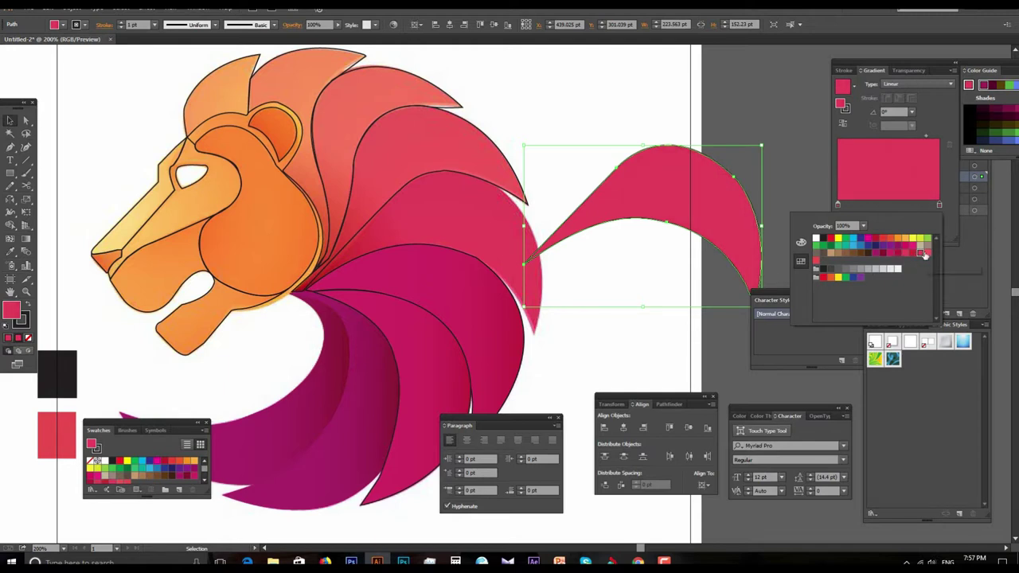
{"action": "left_click", "coordinate": [924, 140]}
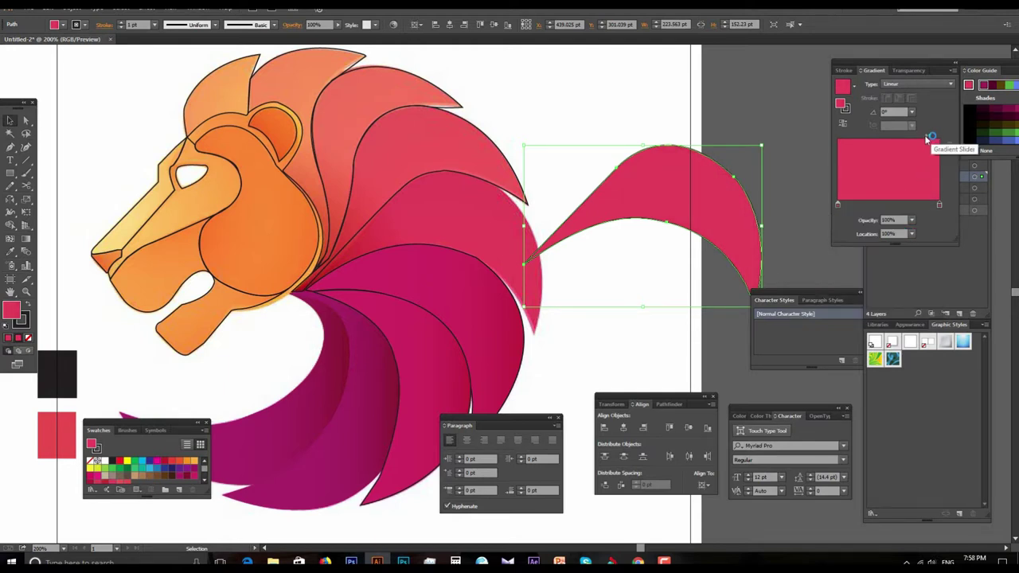
{"action": "left_click_drag", "start_coordinate": [923, 137], "coordinate": [912, 137]}
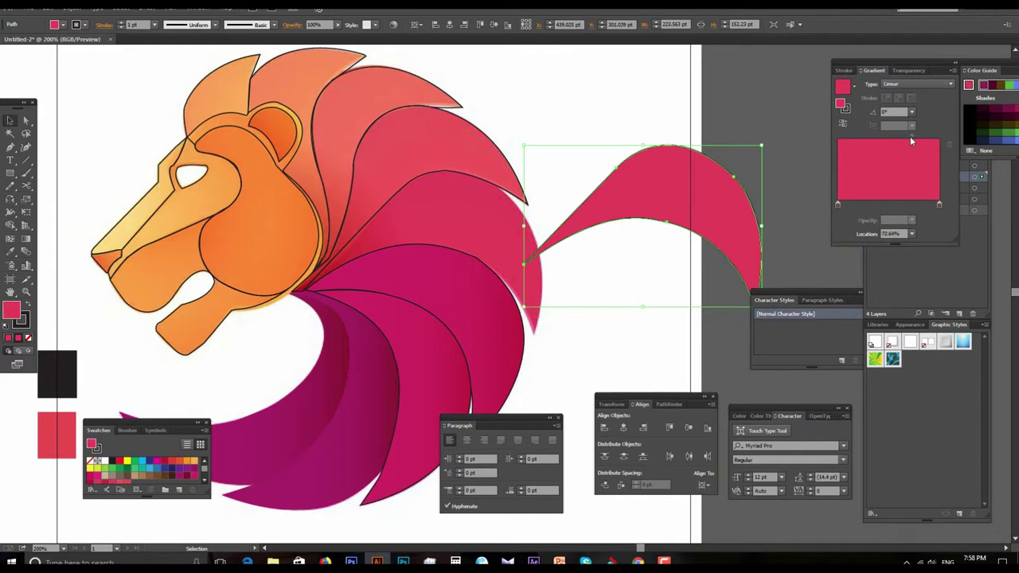
{"action": "double_click", "coordinate": [940, 205]}
{"action": "left_click", "coordinate": [914, 254]}
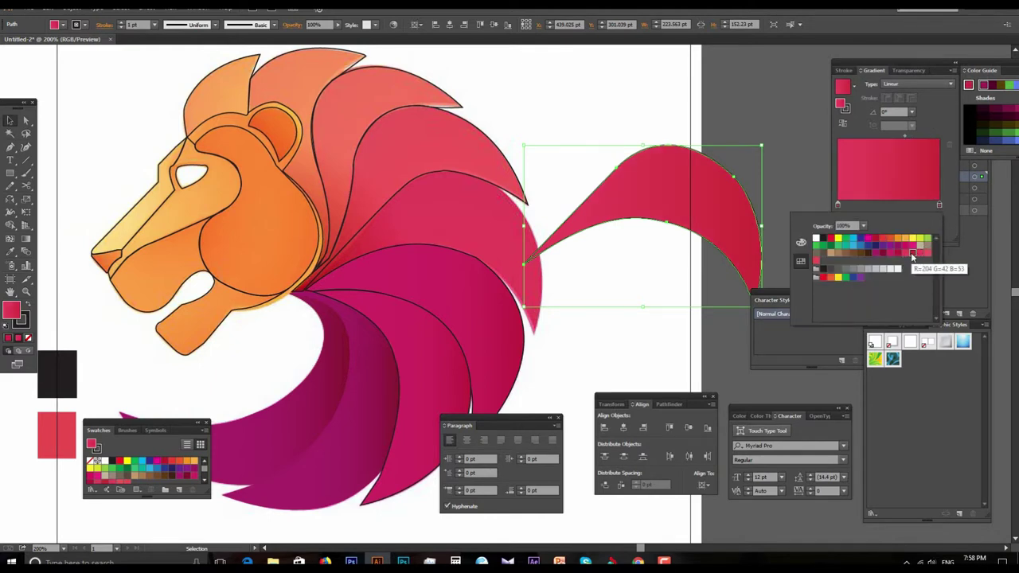
{"action": "key", "text": "Escape"}
Drag the feather back into its place in the mane.
{"action": "left_click_drag", "start_coordinate": [724, 202], "coordinate": [502, 231]}
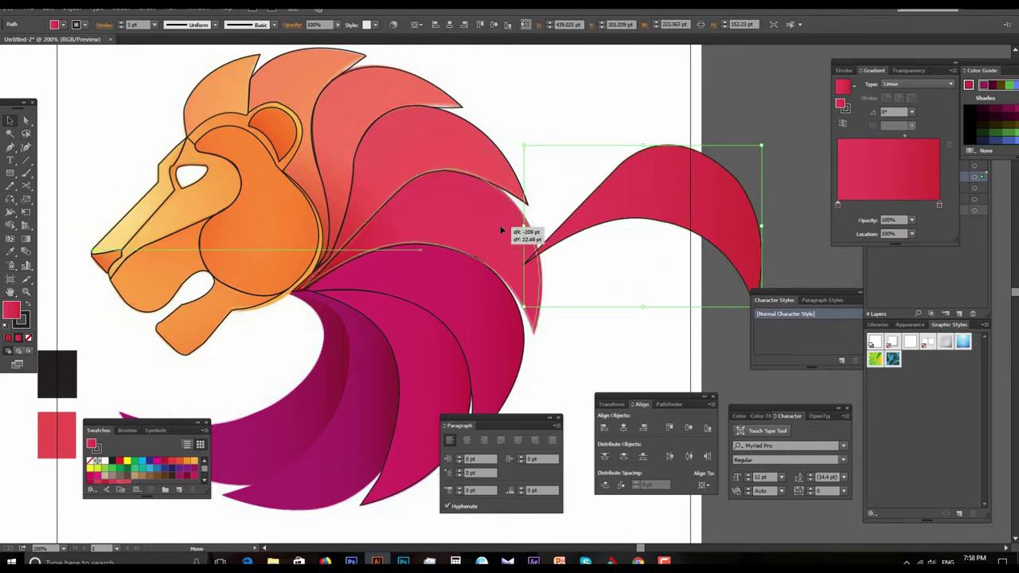
{"action": "left_click_drag", "start_coordinate": [501, 229], "coordinate": [501, 227]}
{"action": "left_click", "coordinate": [590, 238]}
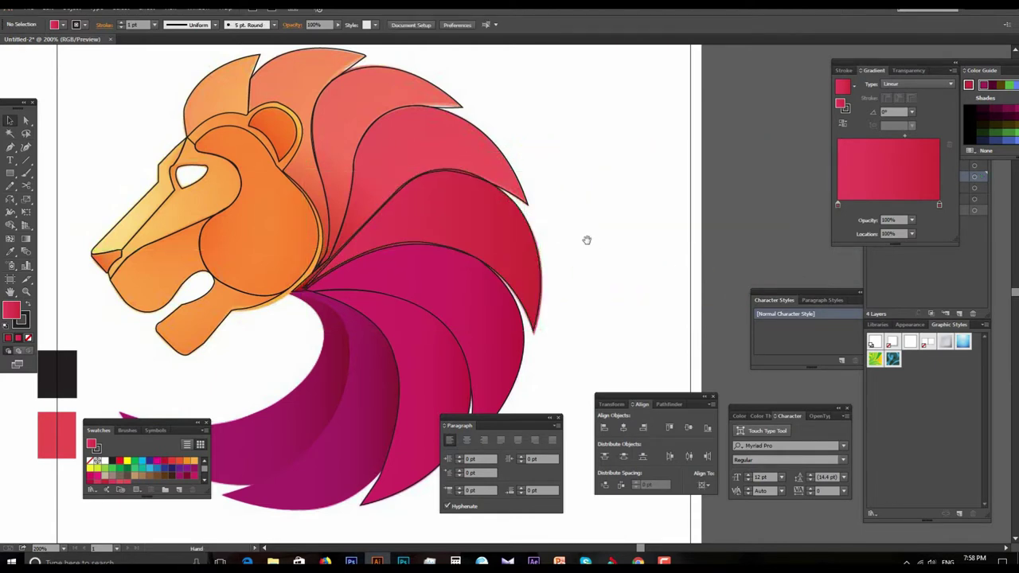
Set Stroke to None on two inner mane feathers at once.
{"action": "left_click_drag", "start_coordinate": [587, 240], "coordinate": [637, 160]}
{"action": "left_click", "coordinate": [567, 237]}
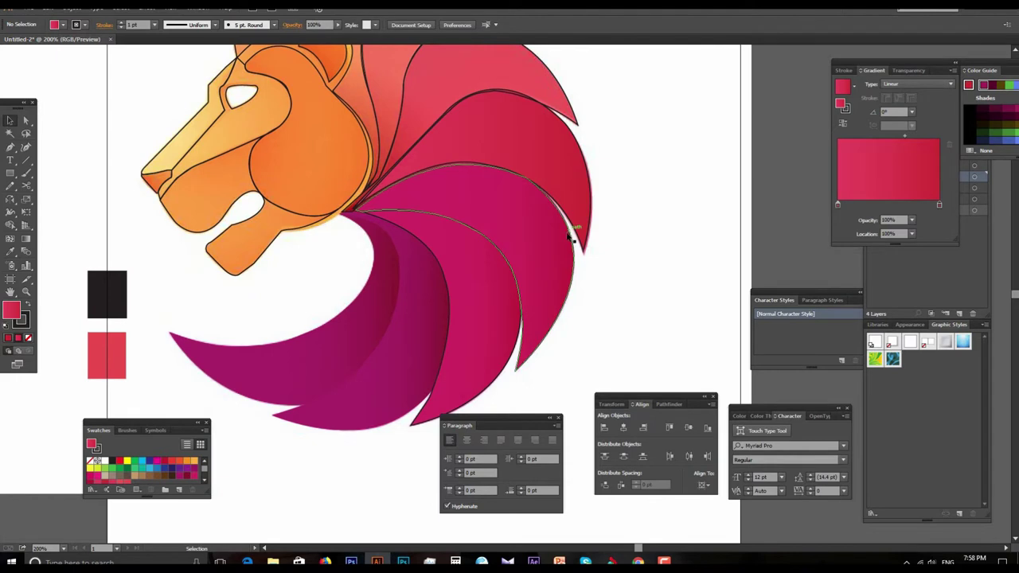
{"action": "left_click", "coordinate": [513, 357], "text": "shift"}
{"action": "left_click", "coordinate": [81, 29]}
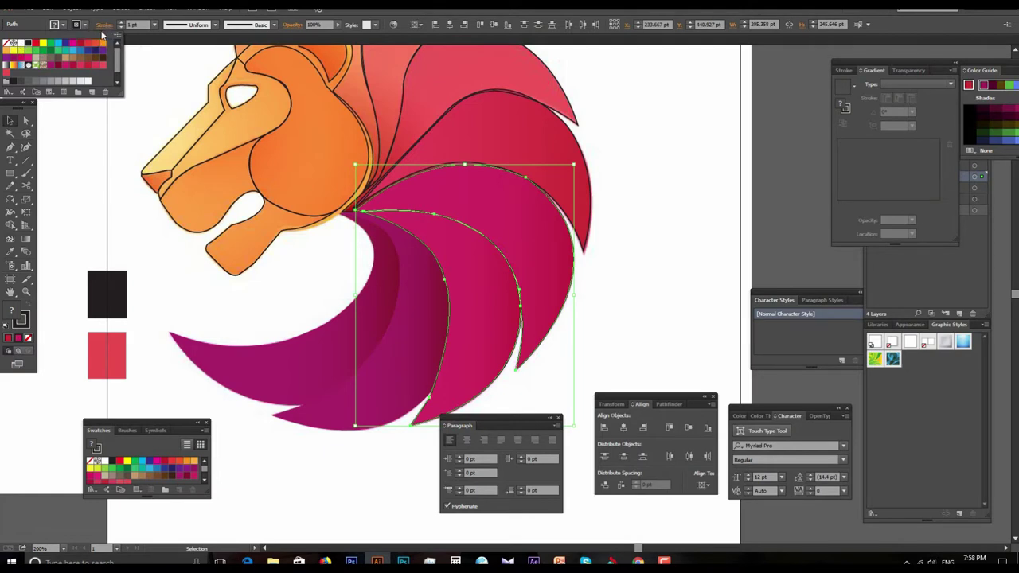
{"action": "left_click", "coordinate": [88, 26]}
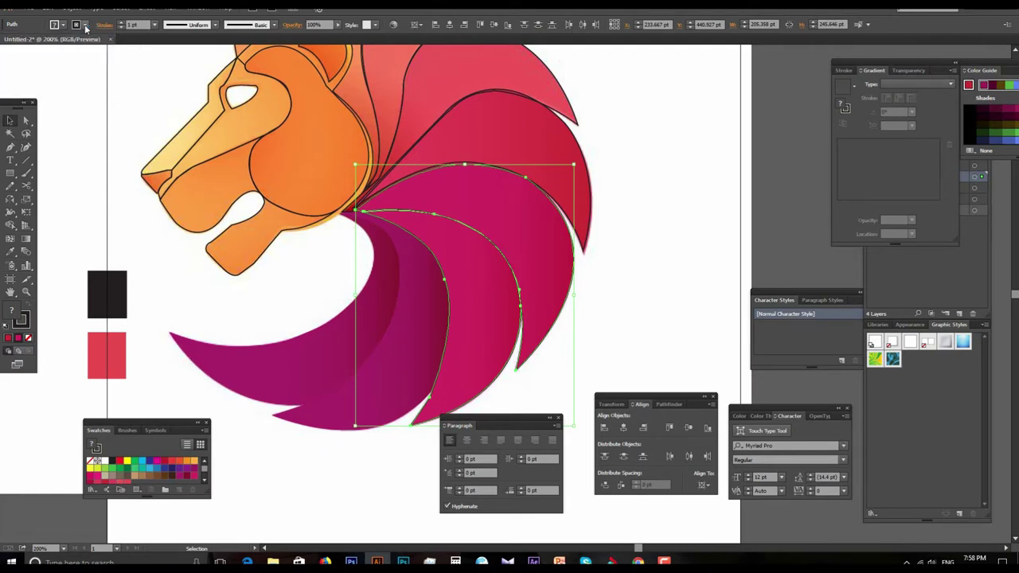
{"action": "left_click", "coordinate": [88, 26]}
{"action": "left_click", "coordinate": [6, 44]}
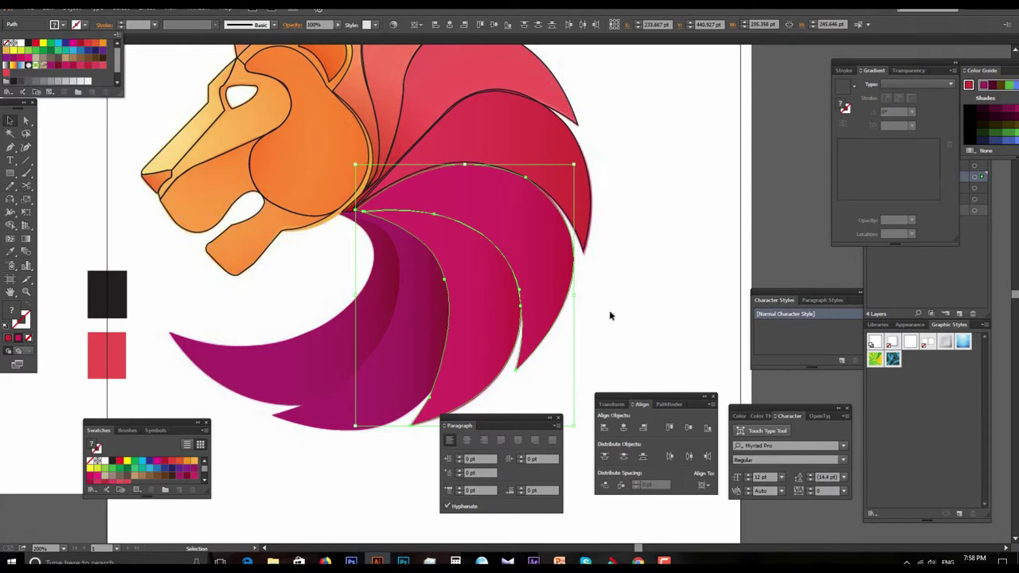
{"action": "key", "text": "ctrl+minus"}
{"action": "left_click", "coordinate": [507, 223]}
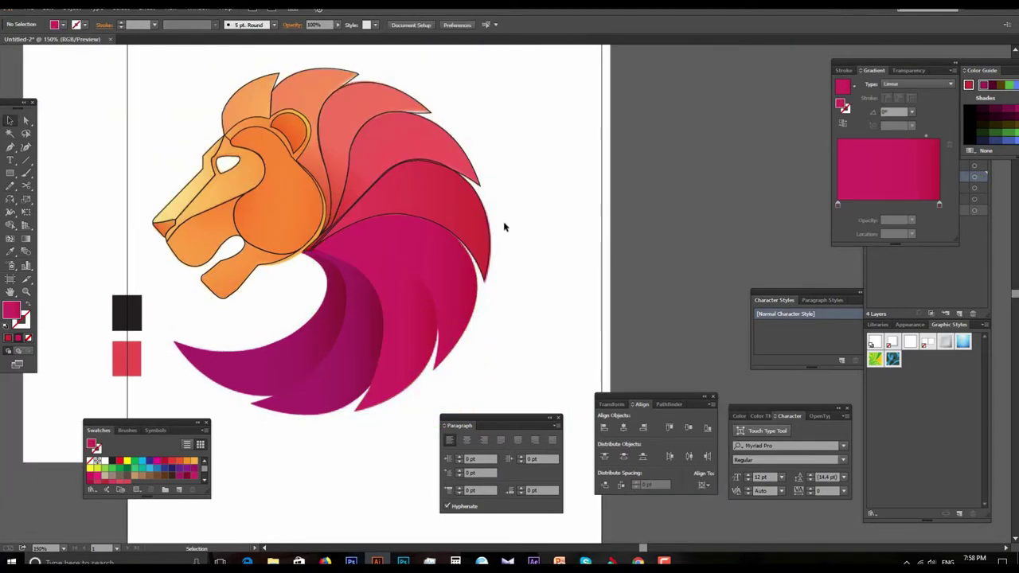
Remove the red mane feather's outline and zoom in to check the mane.
{"action": "left_click", "coordinate": [488, 225]}
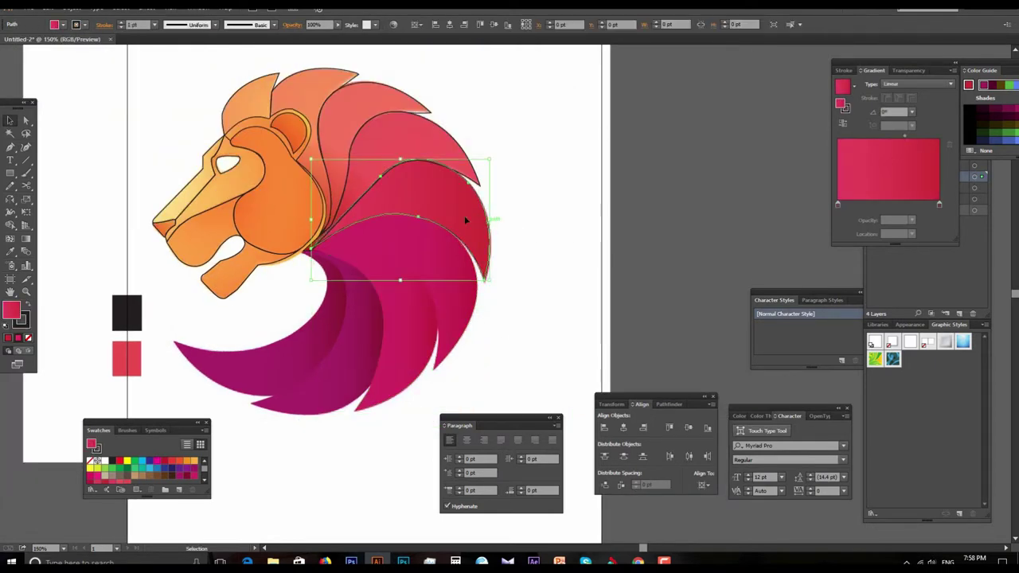
{"action": "left_click", "coordinate": [60, 26]}
{"action": "left_click", "coordinate": [8, 45]}
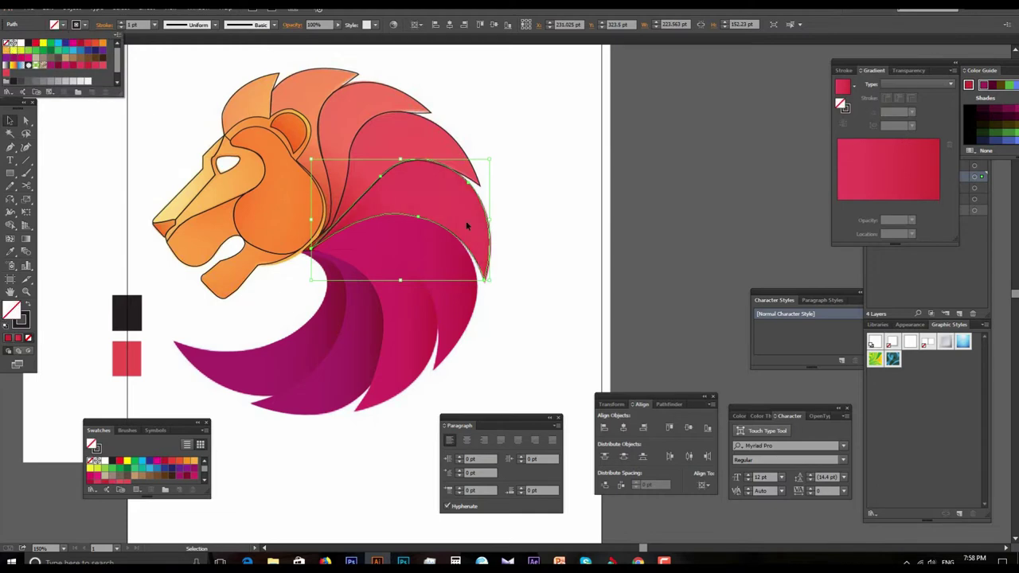
{"action": "key", "text": "ctrl+minus"}
{"action": "left_click", "coordinate": [523, 311]}
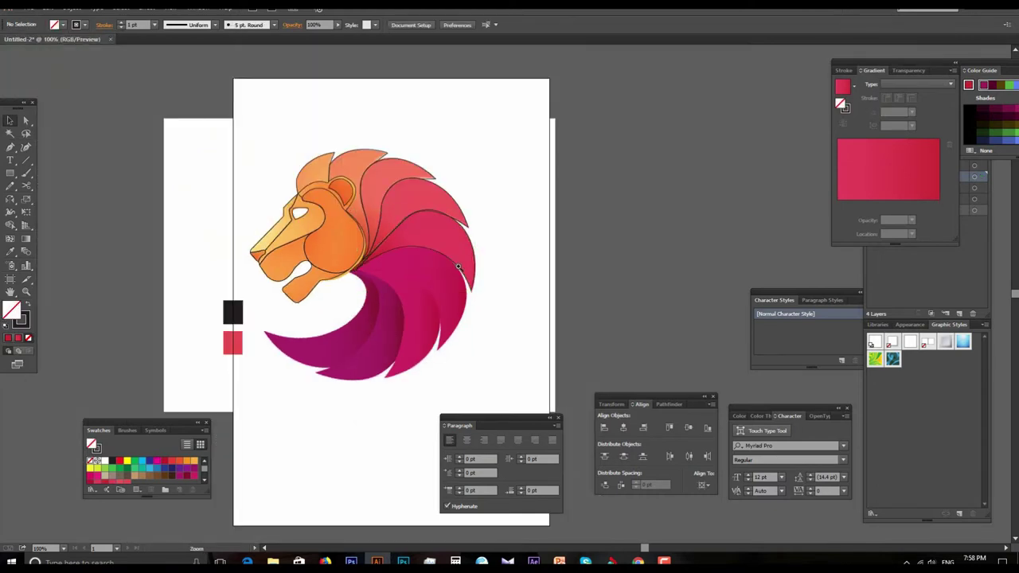
{"action": "key", "text": "z"}
{"action": "left_click", "coordinate": [477, 278]}
{"action": "left_click_drag", "start_coordinate": [541, 295], "coordinate": [534, 185]}
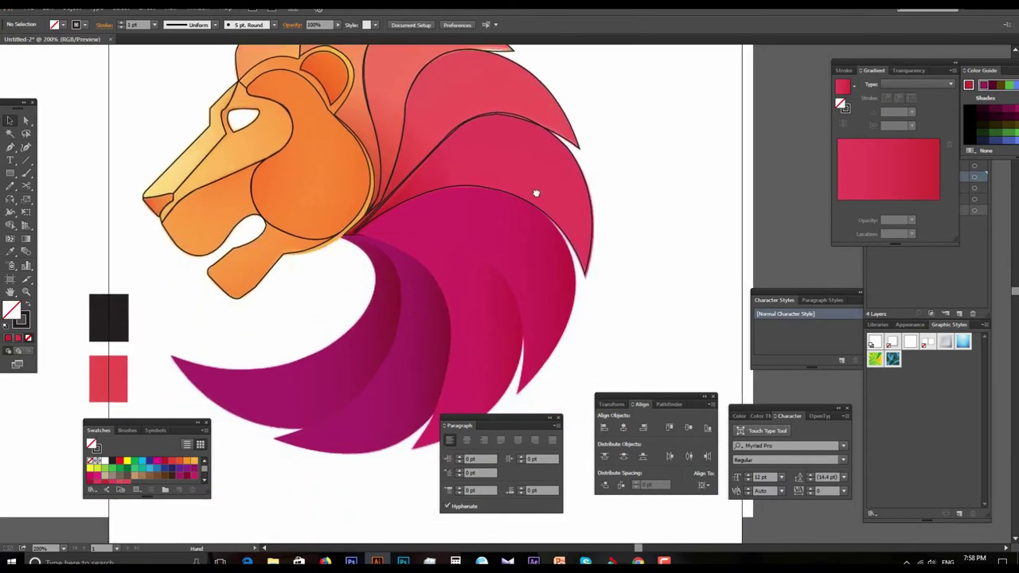
Give a middle mane piece a linear gradient fill.
{"action": "left_click", "coordinate": [532, 246], "text": "alt"}
{"action": "left_click", "coordinate": [532, 246], "text": "alt"}
{"action": "mouse_move", "coordinate": [510, 295]}
{"action": "left_mouse_down"}
{"action": "mouse_move", "coordinate": [558, 231]}
{"action": "mouse_move", "coordinate": [557, 259]}
{"action": "left_mouse_up"}
{"action": "left_click", "coordinate": [544, 238]}
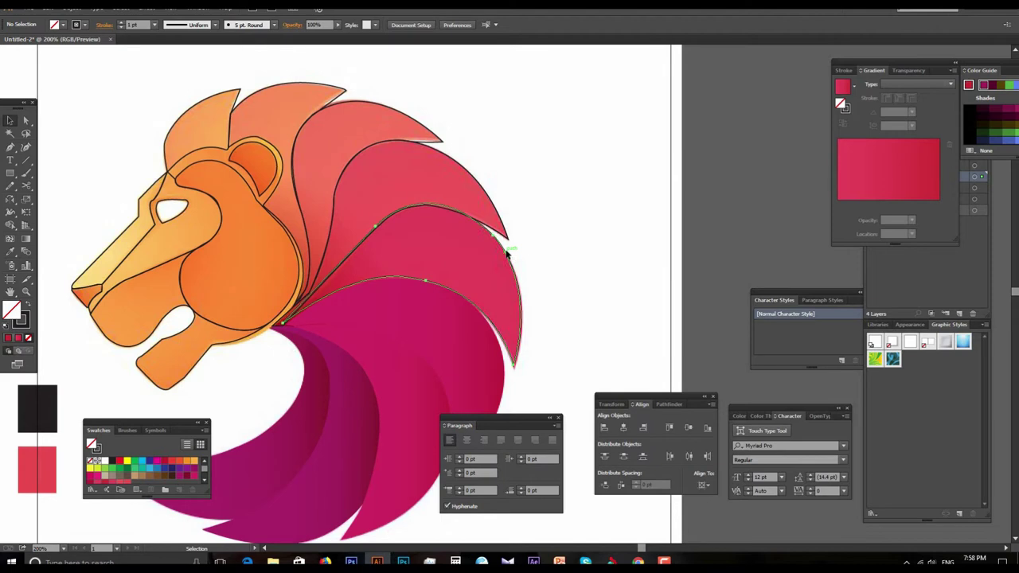
{"action": "left_click", "coordinate": [506, 253]}
{"action": "left_click", "coordinate": [458, 341]}
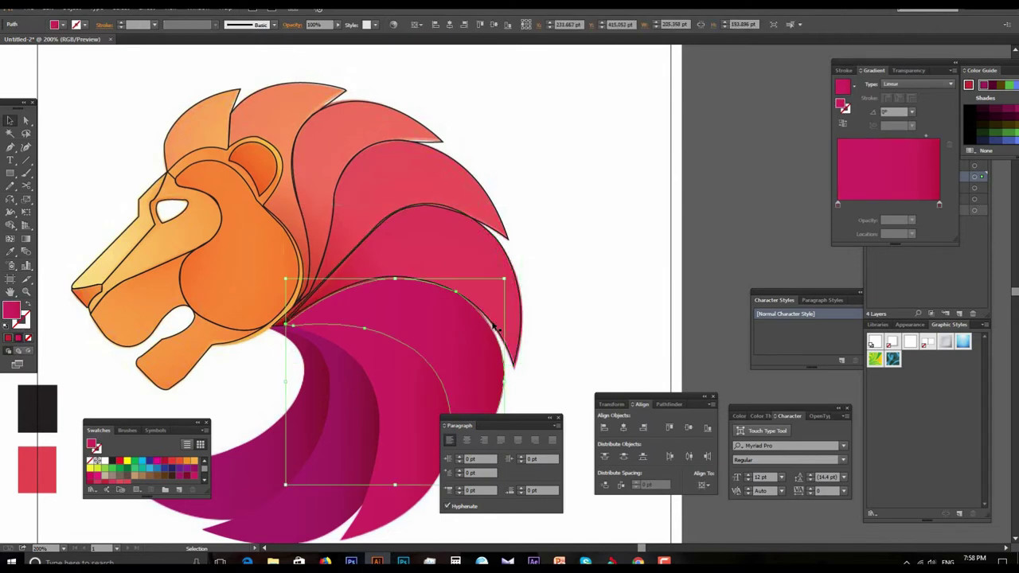
{"action": "left_click", "coordinate": [511, 290]}
{"action": "left_click_drag", "start_coordinate": [511, 289], "coordinate": [527, 243]}
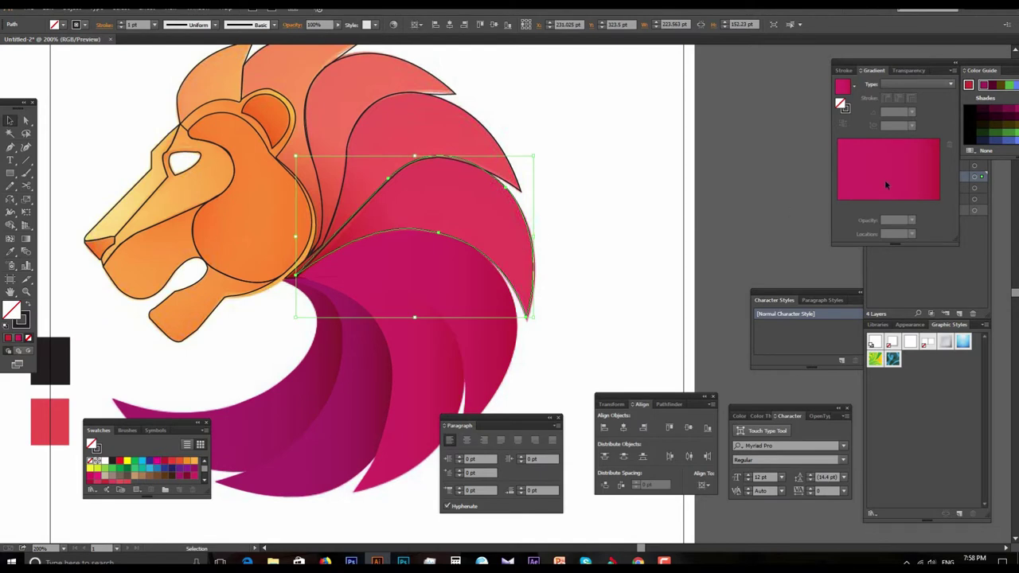
{"action": "left_click", "coordinate": [886, 184]}
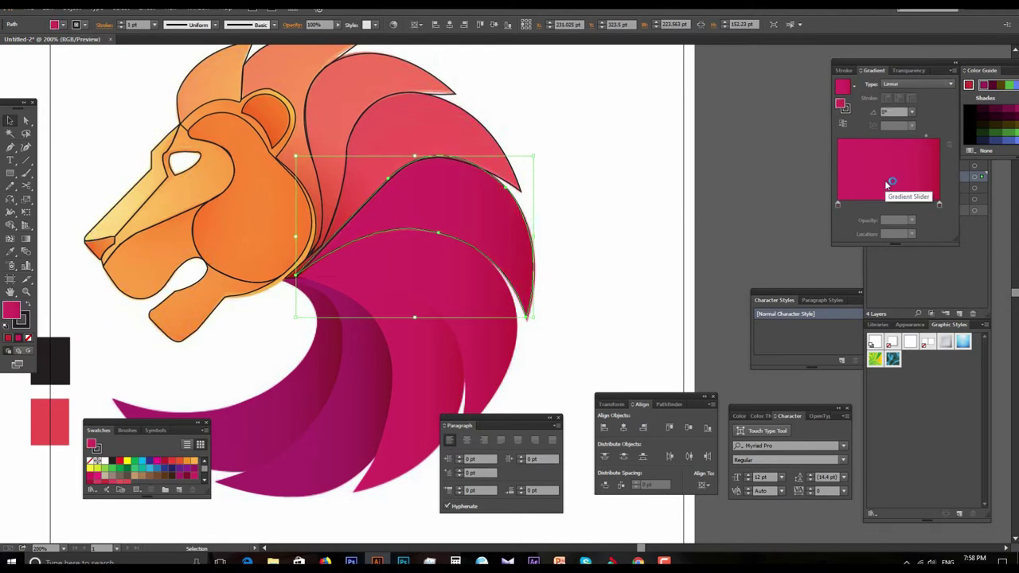
{"action": "left_click", "coordinate": [740, 212]}
Set both gradient stops of the magenta mane piece to lighter pinkish-red swatches.
{"action": "scroll", "coordinate": [562, 255], "scroll_direction": "up", "scroll_amount": 2}
{"action": "left_click", "coordinate": [510, 252]}
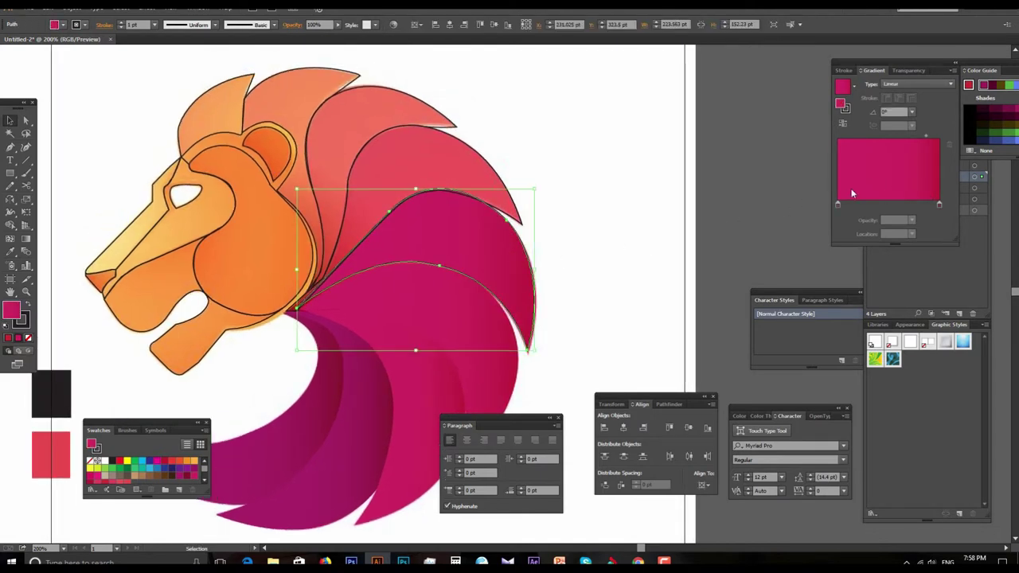
{"action": "double_click", "coordinate": [837, 204]}
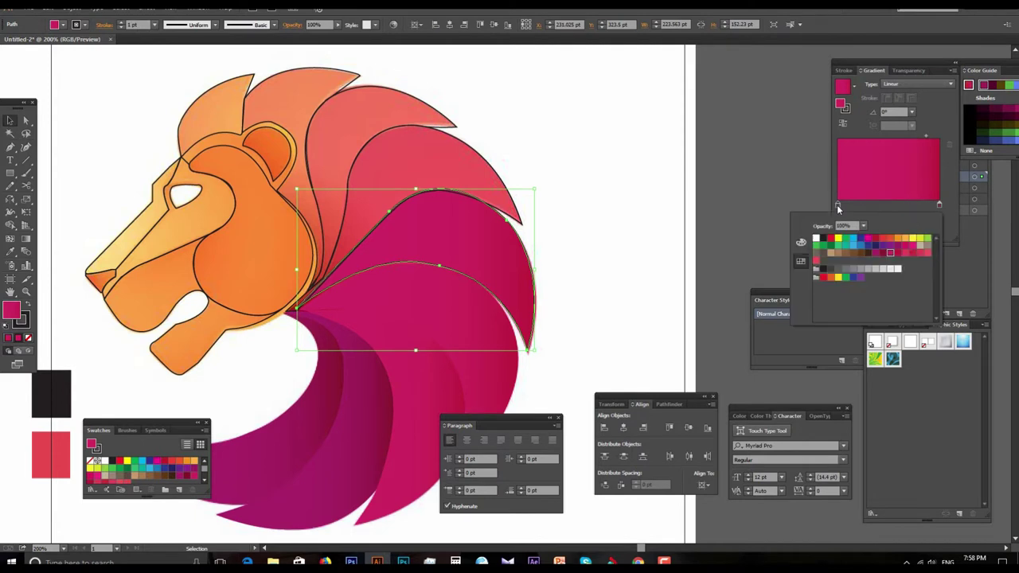
{"action": "left_click", "coordinate": [922, 256]}
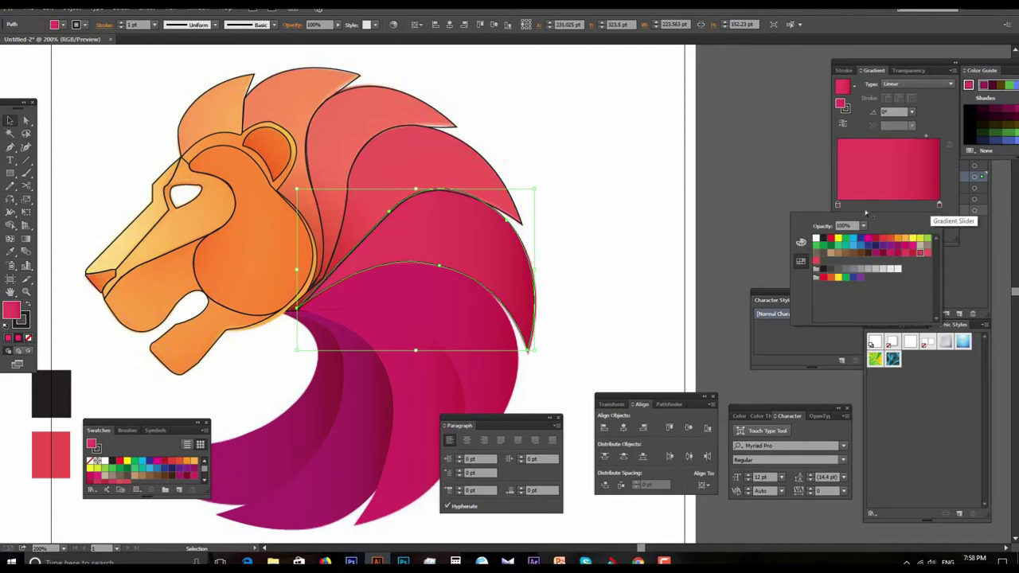
{"action": "left_click", "coordinate": [938, 206]}
{"action": "double_click", "coordinate": [938, 206]}
{"action": "left_click", "coordinate": [920, 254]}
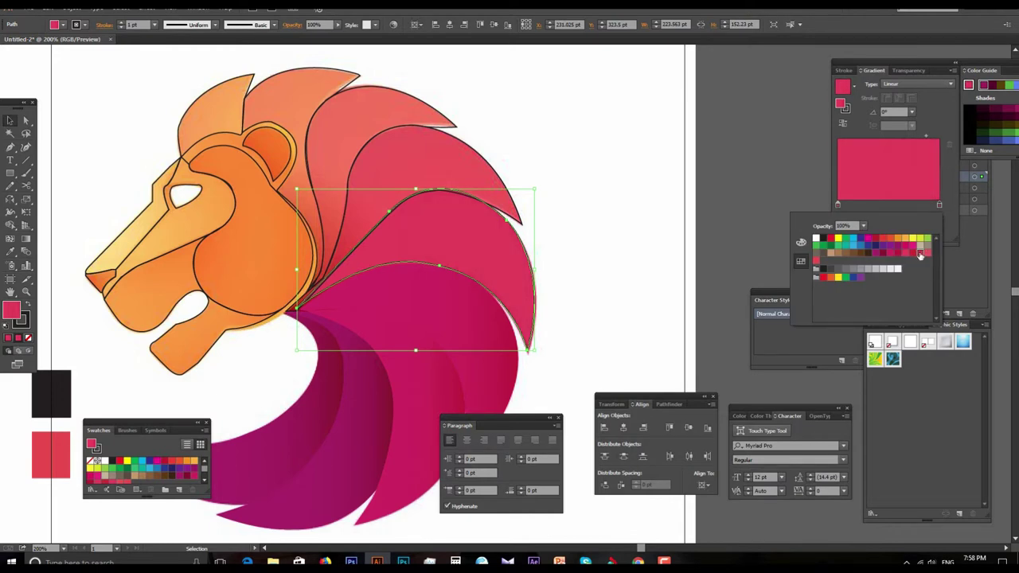
{"action": "left_click", "coordinate": [692, 238]}
Copy the neighbouring pink gradient onto the upper mane piece with the Eyedropper.
{"action": "scroll", "coordinate": [558, 209], "scroll_direction": "up", "scroll_amount": 1}
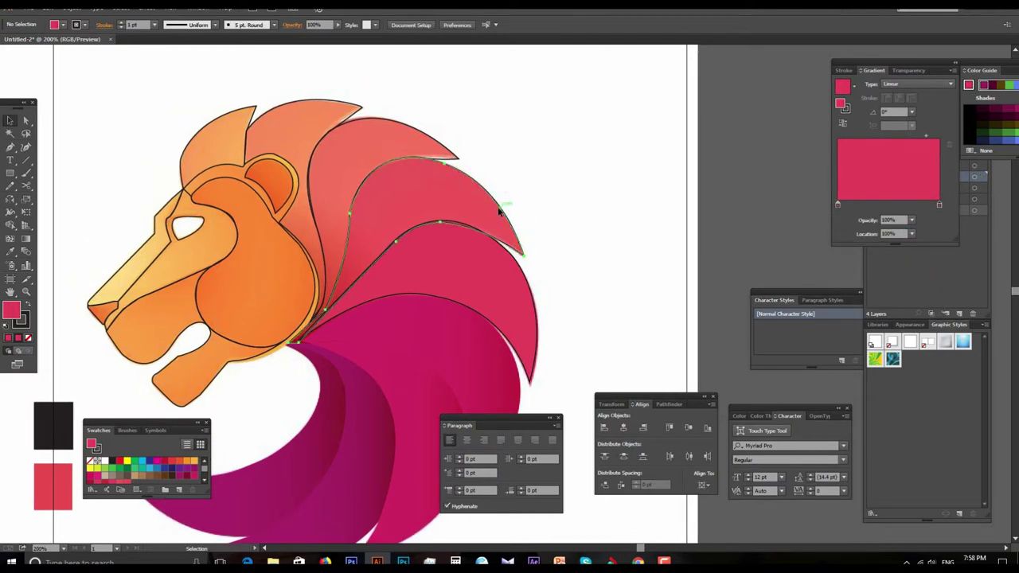
{"action": "left_click", "coordinate": [500, 209]}
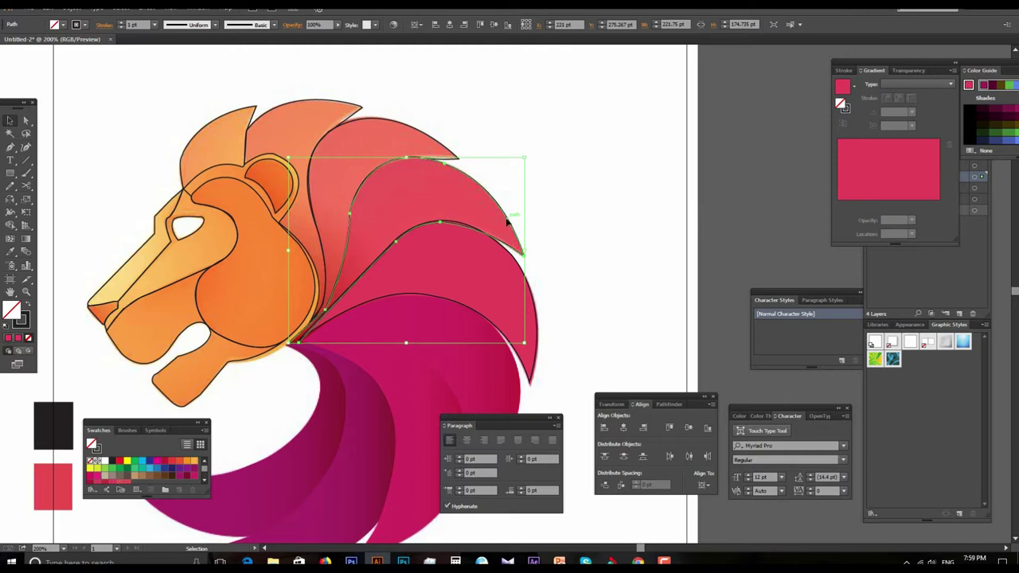
{"action": "key", "text": "ctrl+shift+b"}
{"action": "left_click_drag", "start_coordinate": [505, 275], "coordinate": [536, 251]}
{"action": "key", "text": "ctrl+shift+b"}
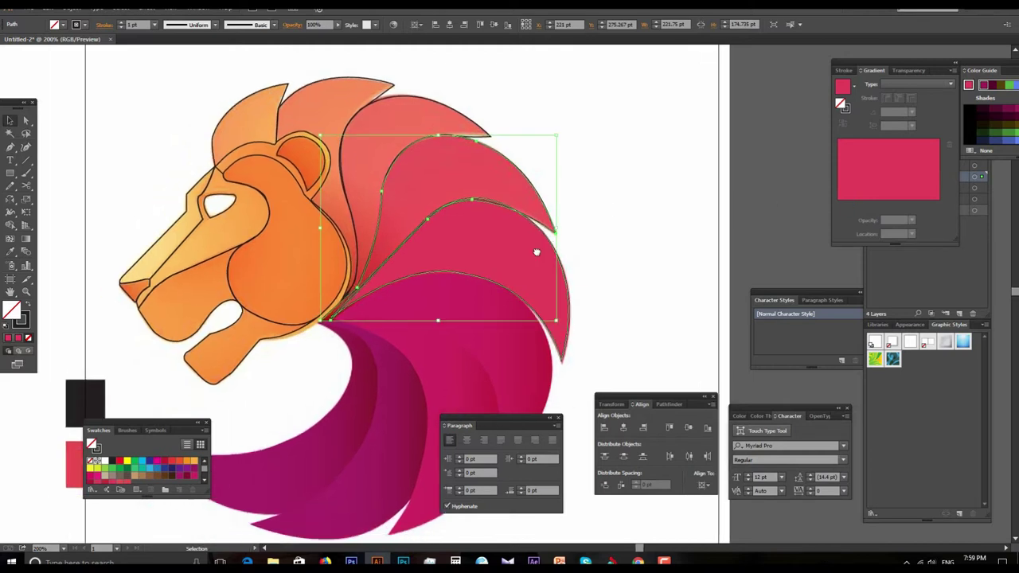
{"action": "key", "text": "i"}
{"action": "left_click", "coordinate": [527, 245]}
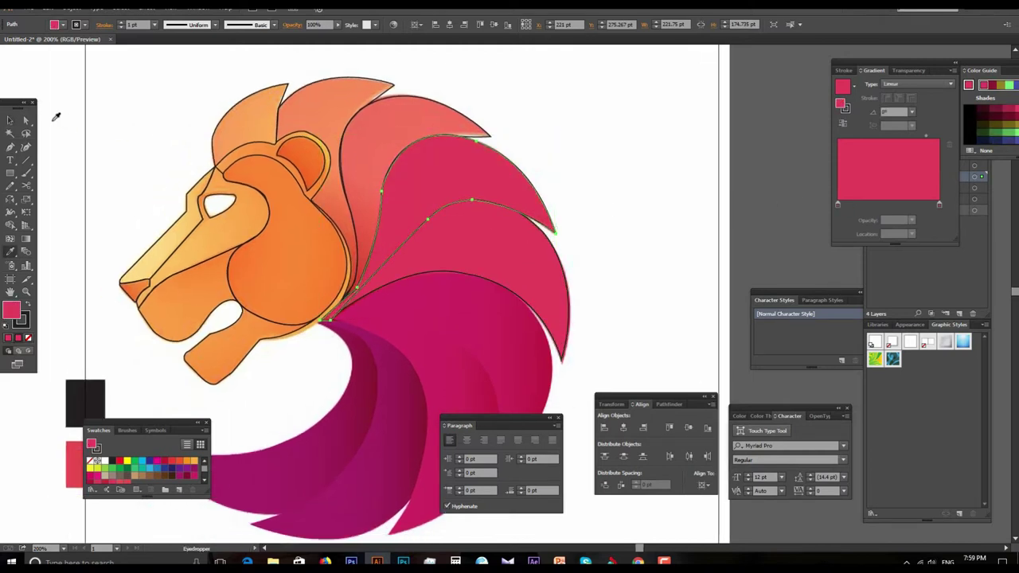
{"action": "left_click", "coordinate": [13, 121]}
{"action": "left_click", "coordinate": [582, 150]}
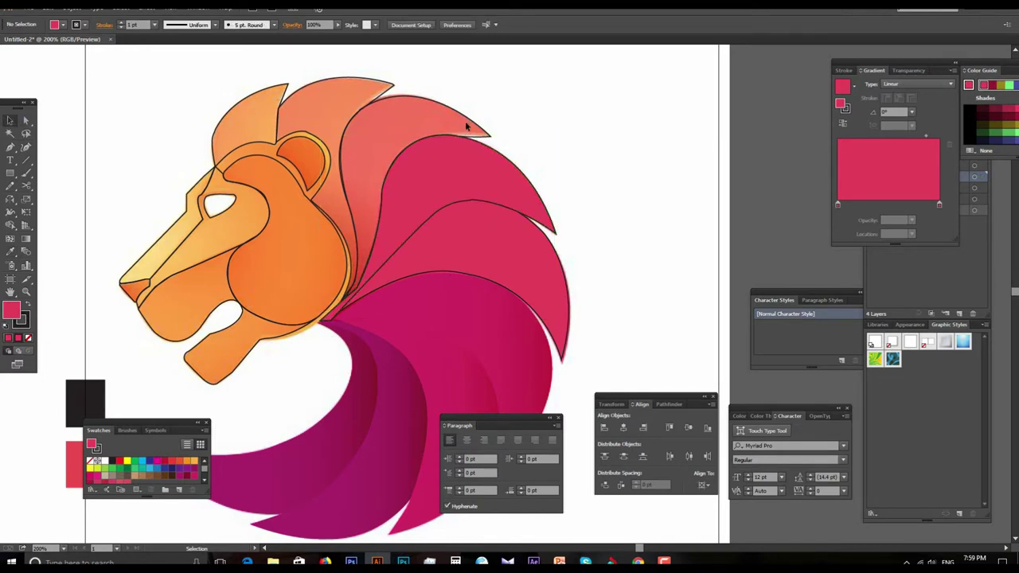
Sample a flat salmon fill onto the top mane piece with the Eyedropper.
{"action": "left_click", "coordinate": [470, 123]}
{"action": "key", "text": "i"}
{"action": "left_click", "coordinate": [402, 112]}
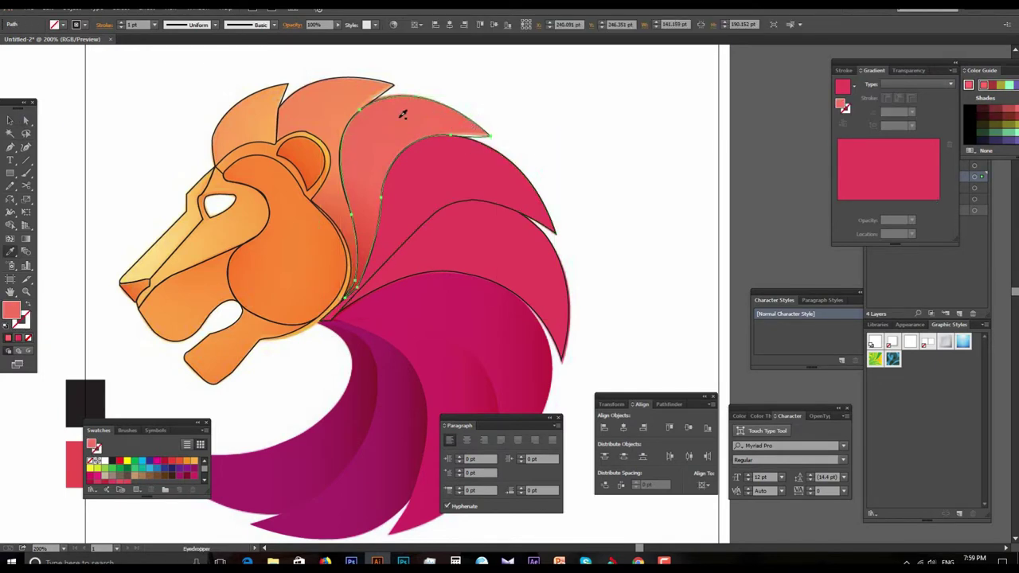
{"action": "left_click", "coordinate": [12, 121]}
{"action": "left_click", "coordinate": [460, 189]}
{"action": "left_click", "coordinate": [560, 203]}
Set the pink mane petal's Stroke to None.
{"action": "left_click_drag", "start_coordinate": [528, 232], "coordinate": [592, 189]}
{"action": "left_click", "coordinate": [606, 185]}
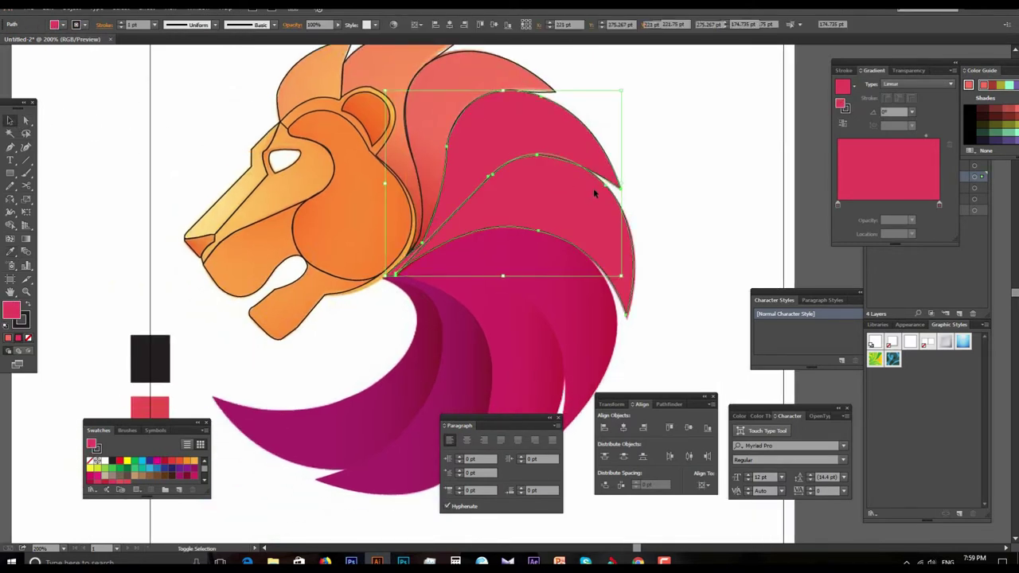
{"action": "left_click", "coordinate": [82, 27]}
{"action": "left_click", "coordinate": [11, 50]}
{"action": "left_click_drag", "start_coordinate": [610, 237], "coordinate": [640, 257]}
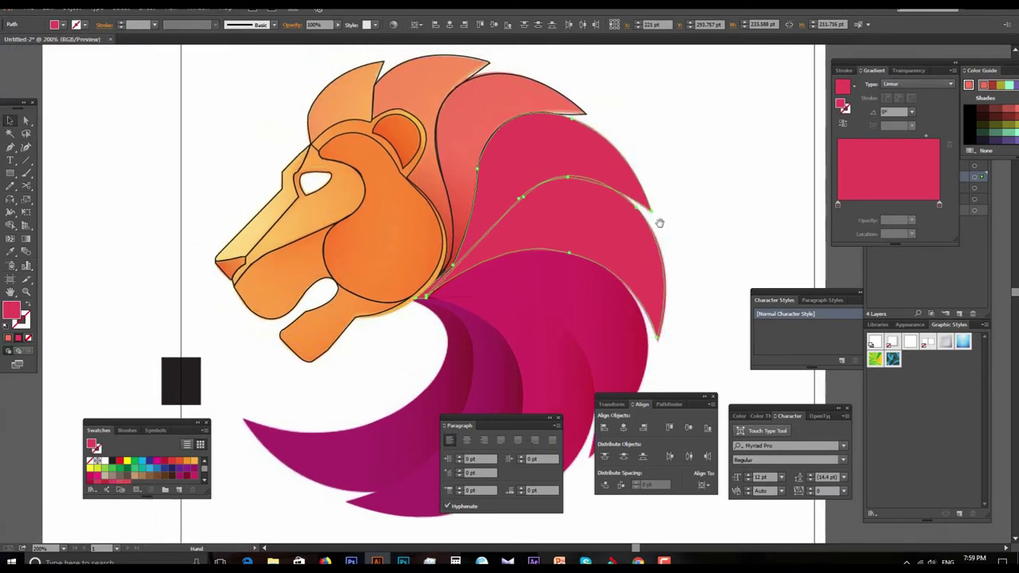
{"action": "left_click", "coordinate": [689, 215]}
Nudge the upper mane path into position using the Selection and Direct Selection tools.
{"action": "left_click", "coordinate": [598, 198]}
{"action": "left_click", "coordinate": [588, 168]}
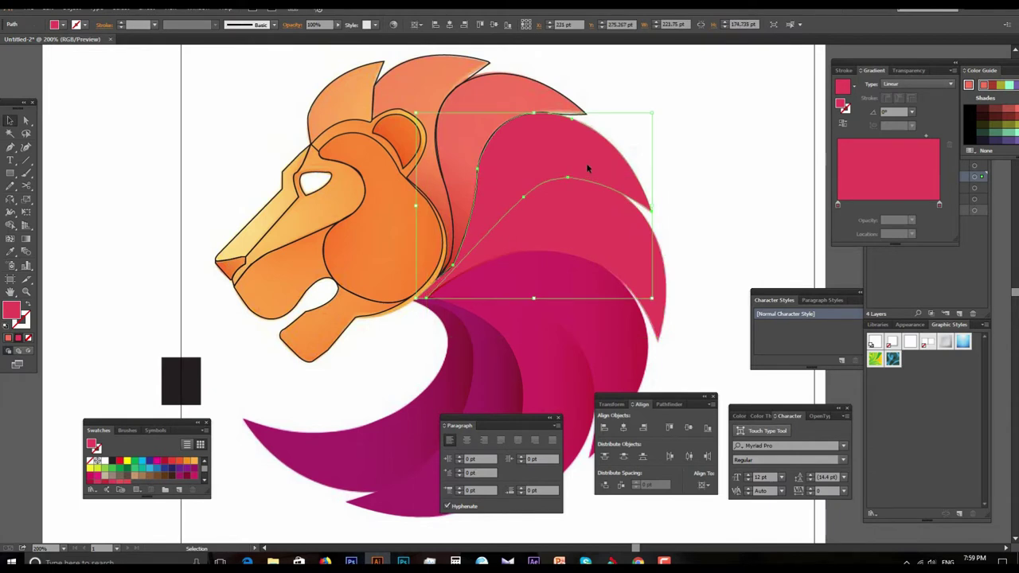
{"action": "left_click_drag", "start_coordinate": [587, 168], "coordinate": [592, 150]}
{"action": "key", "text": "a"}
{"action": "left_click_drag", "start_coordinate": [592, 175], "coordinate": [647, 219]}
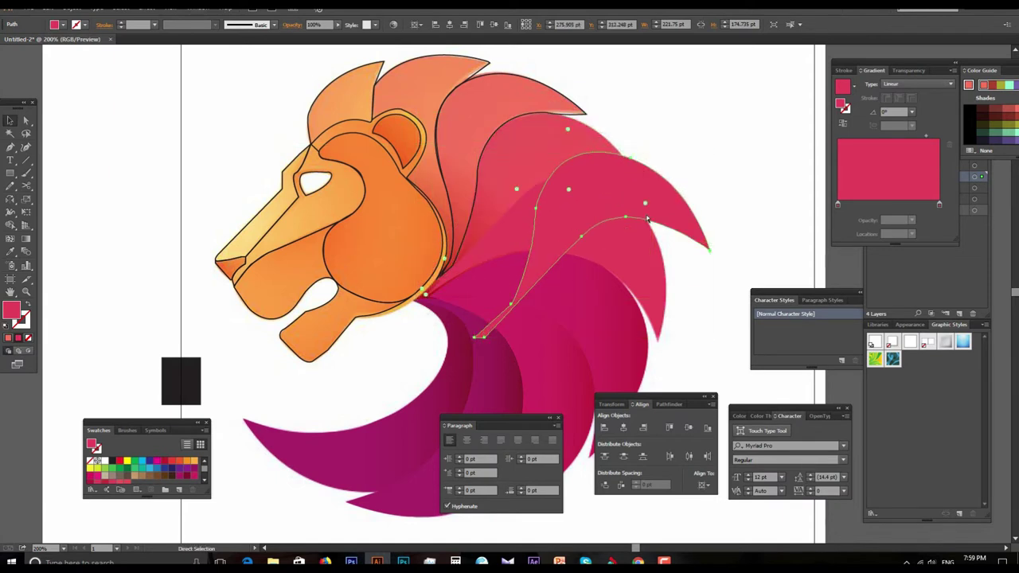
{"action": "mouse_move", "coordinate": [660, 212]}
{"action": "left_mouse_down"}
{"action": "mouse_move", "coordinate": [541, 240]}
{"action": "mouse_move", "coordinate": [590, 182]}
{"action": "left_mouse_up"}
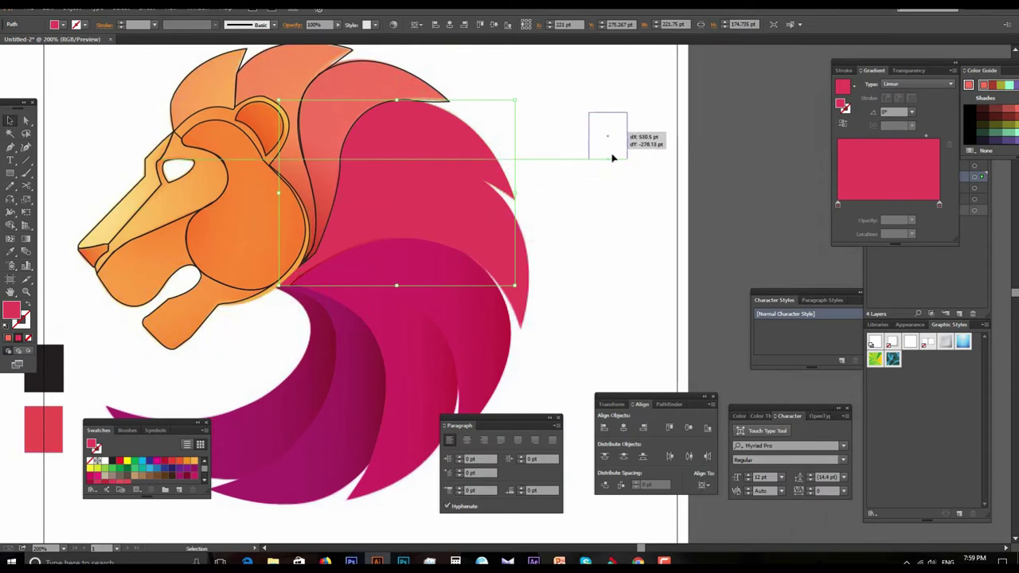
Place the red square to the right of the lion and shift a pink petal up-left.
{"action": "left_click_drag", "start_coordinate": [527, 199], "coordinate": [610, 155]}
{"action": "key", "text": "ctrl+plus"}
{"action": "left_click_drag", "start_coordinate": [425, 287], "coordinate": [374, 202]}
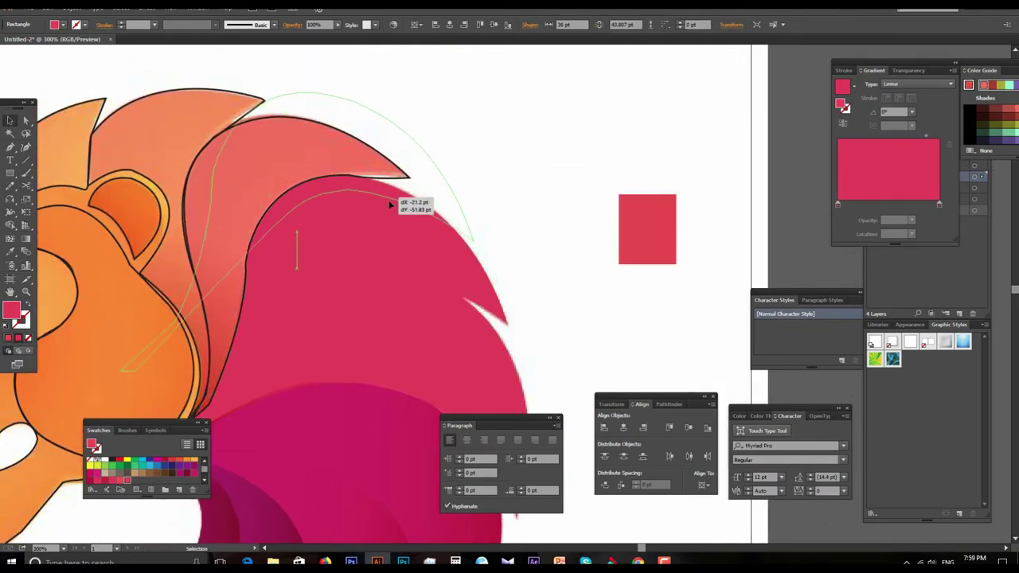
{"action": "left_click", "coordinate": [586, 277]}
Sample two reds into the square and save each as a new swatch.
{"action": "left_click", "coordinate": [645, 225]}
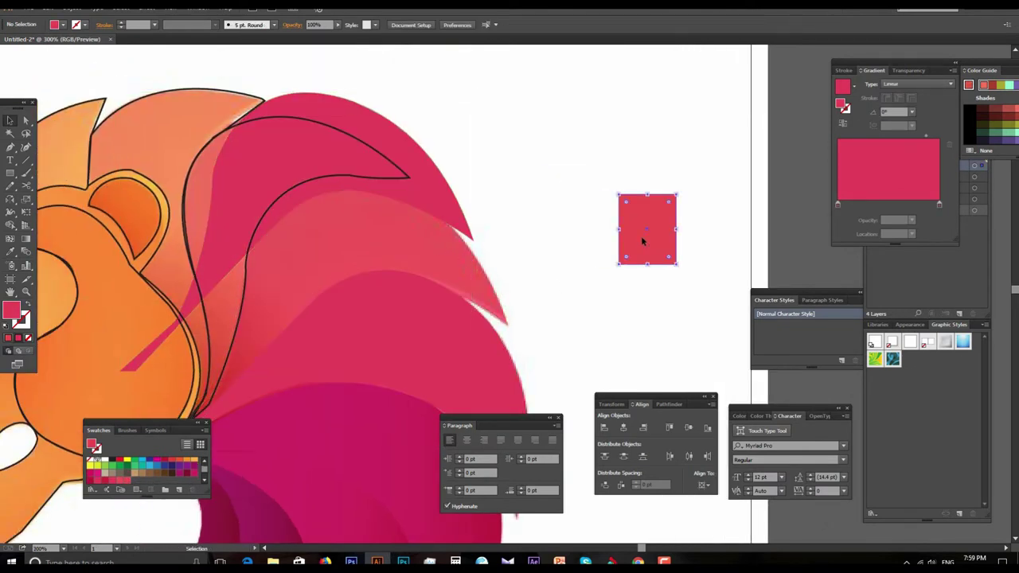
{"action": "key", "text": "i"}
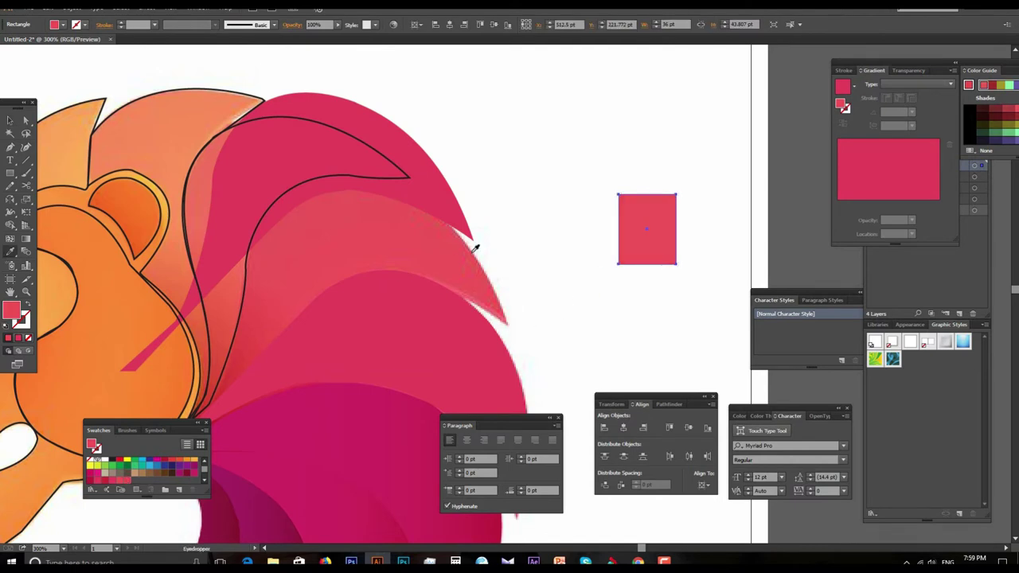
{"action": "left_click", "coordinate": [179, 489]}
{"action": "left_click", "coordinate": [503, 348]}
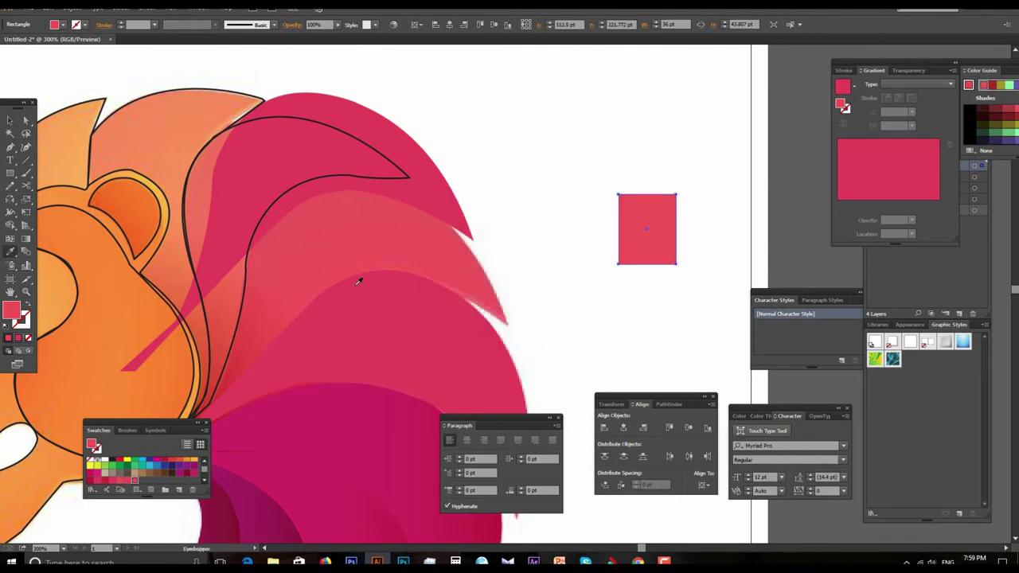
{"action": "left_click", "coordinate": [239, 360]}
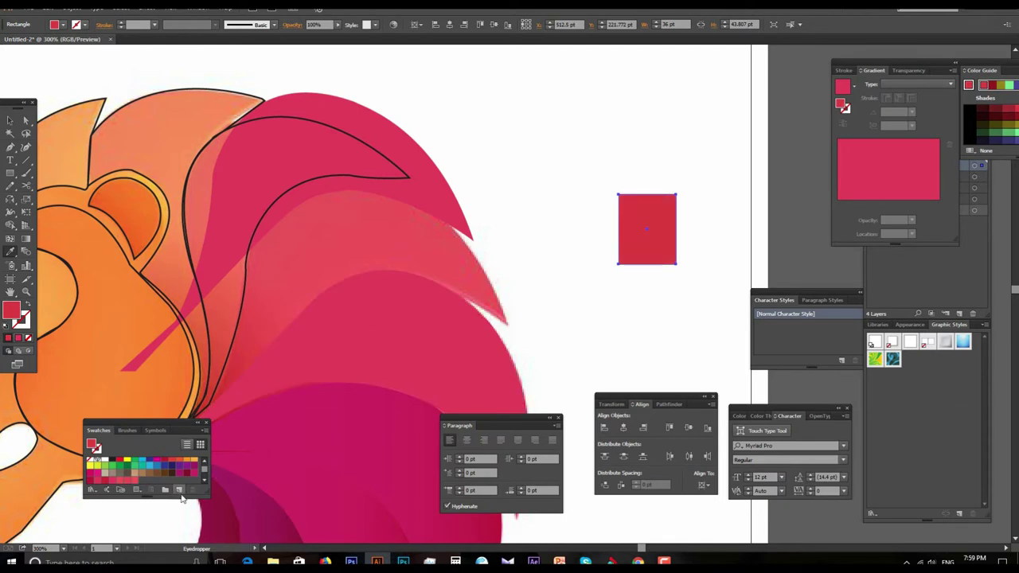
{"action": "left_click", "coordinate": [179, 489]}
{"action": "left_click", "coordinate": [505, 348]}
{"action": "left_click", "coordinate": [10, 120]}
Set the mane petal's gradient stops to pink swatches for a pink-to-red gradient.
{"action": "left_click_drag", "start_coordinate": [389, 146], "coordinate": [429, 232]}
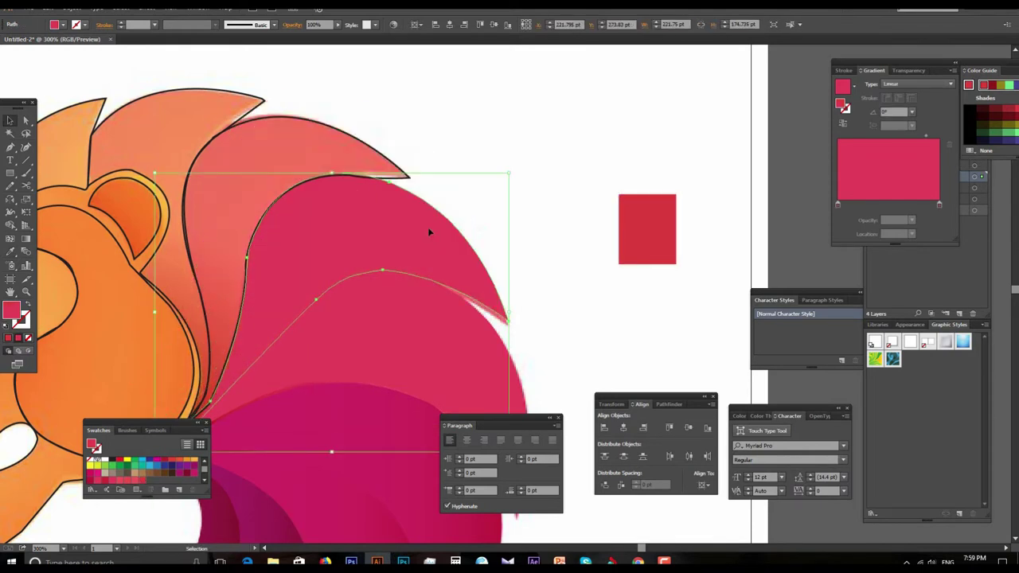
{"action": "double_click", "coordinate": [837, 205]}
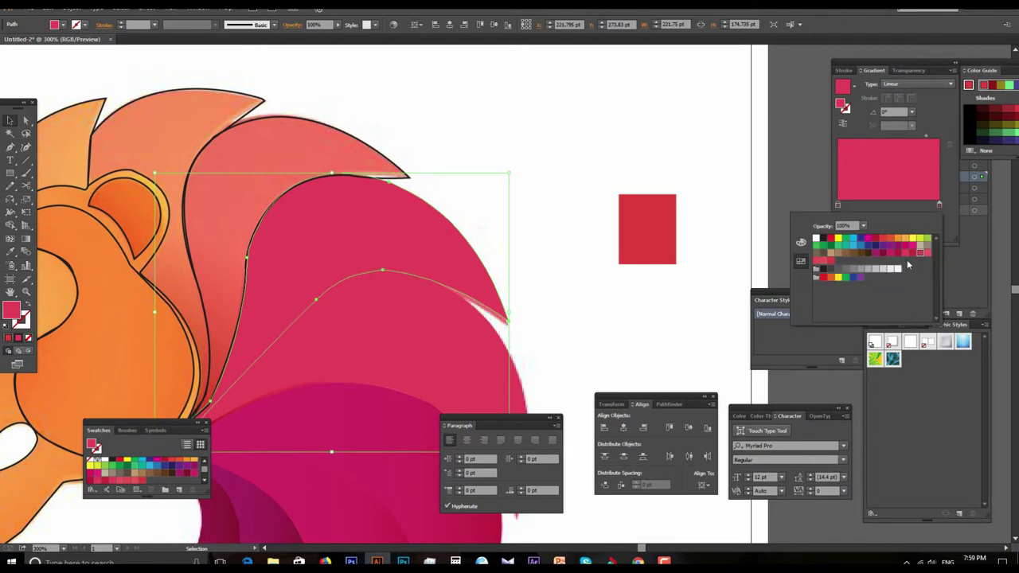
{"action": "left_click", "coordinate": [823, 263]}
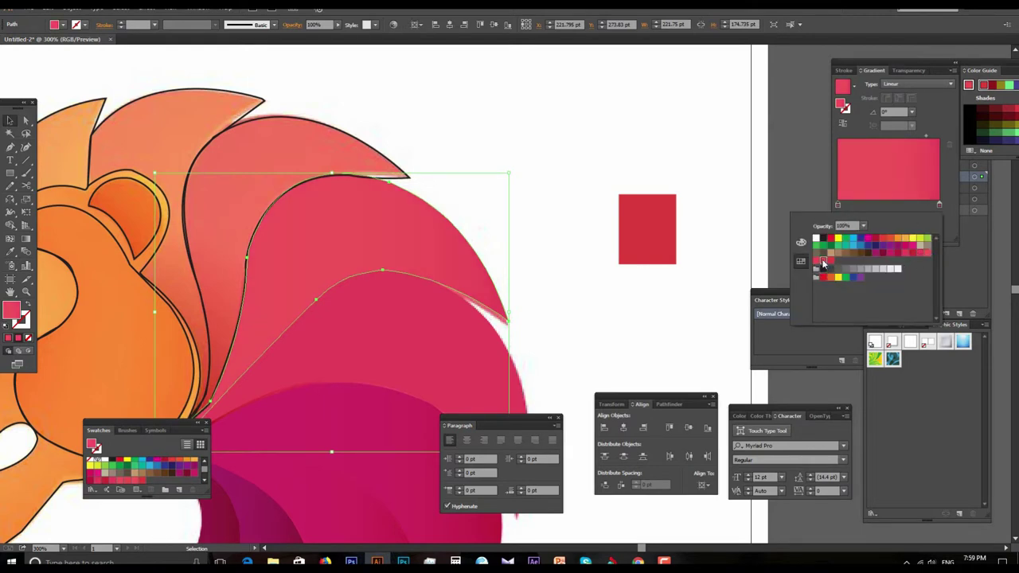
{"action": "double_click", "coordinate": [939, 208]}
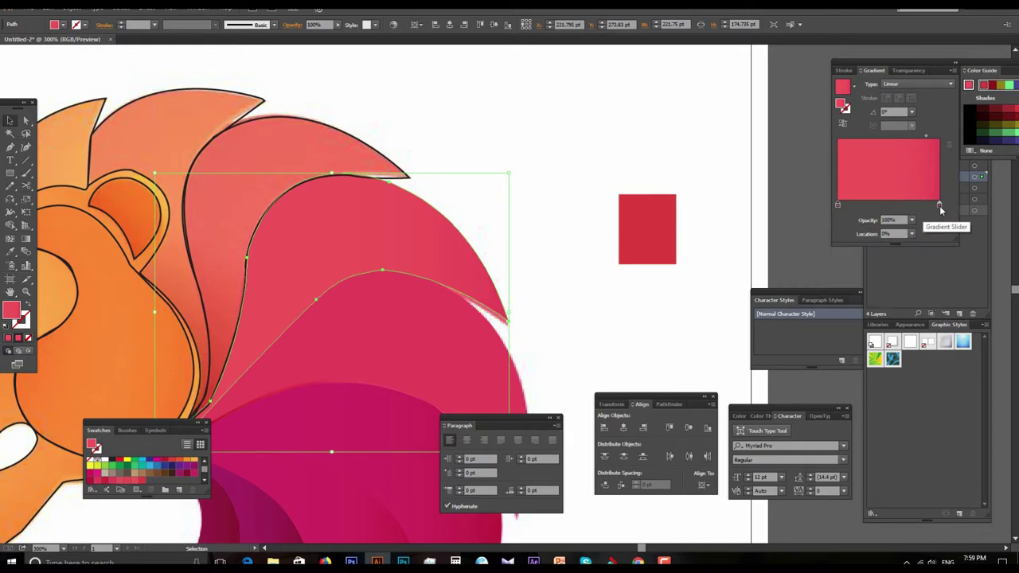
{"action": "left_click", "coordinate": [830, 262]}
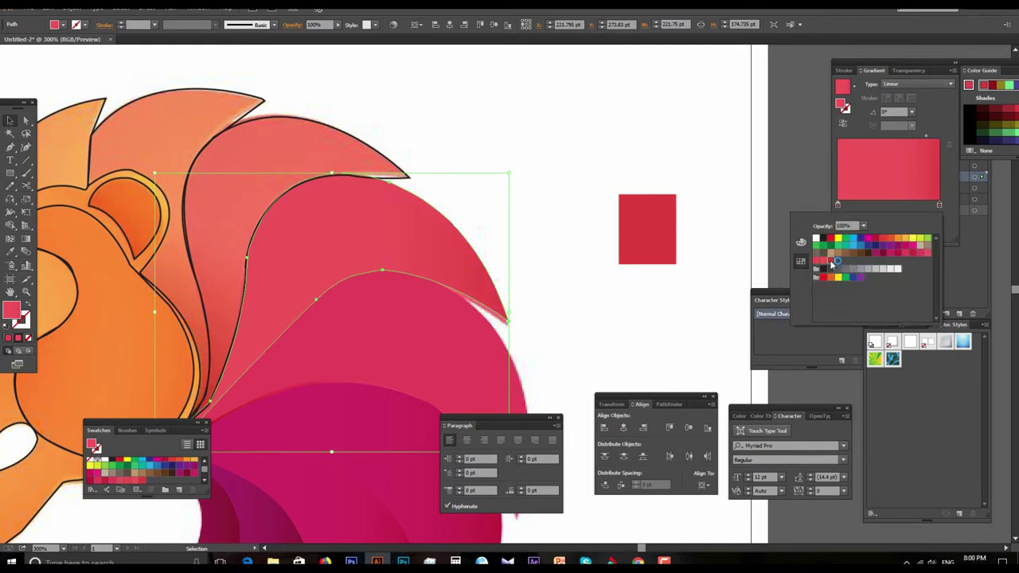
{"action": "left_click", "coordinate": [703, 296]}
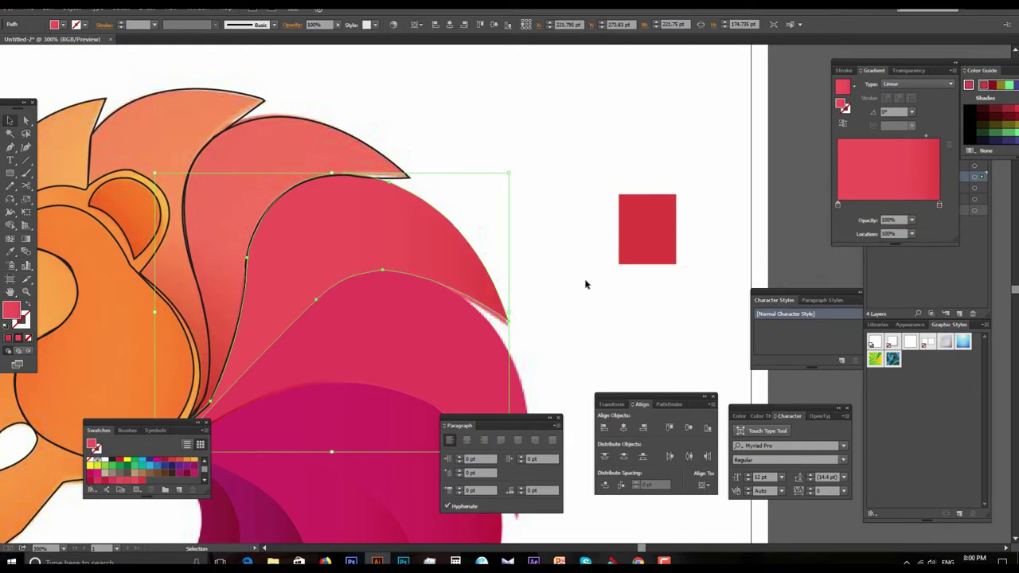
{"action": "left_click", "coordinate": [571, 262]}
{"action": "key", "text": "ctrl+minus"}
{"action": "key", "text": "ctrl+minus"}
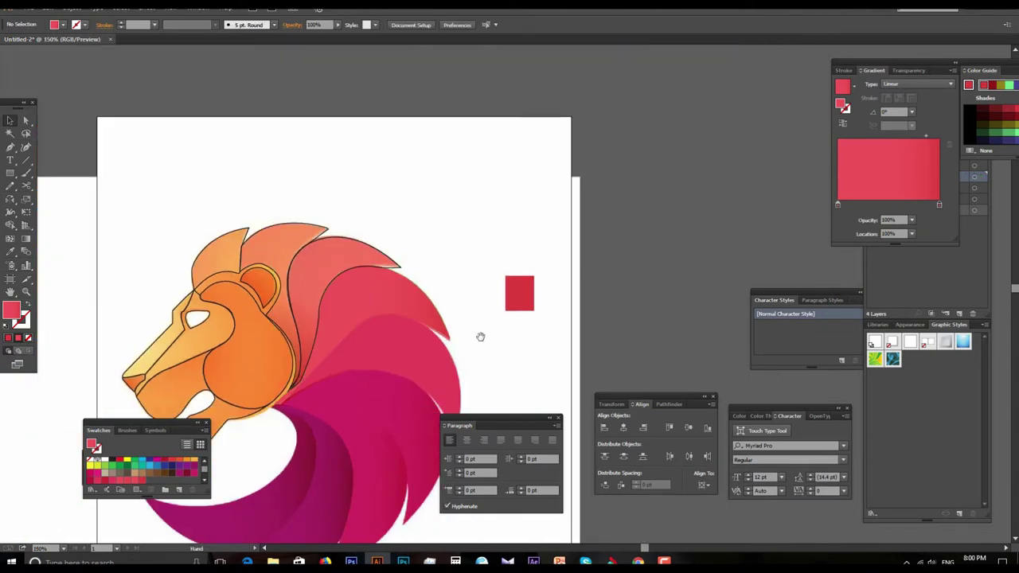
Sample a salmon red and a darker red from the mane and save both as swatches.
{"action": "left_click_drag", "start_coordinate": [481, 337], "coordinate": [544, 297]}
{"action": "key", "text": "ctrl+plus"}
{"action": "left_click_drag", "start_coordinate": [438, 177], "coordinate": [494, 177]}
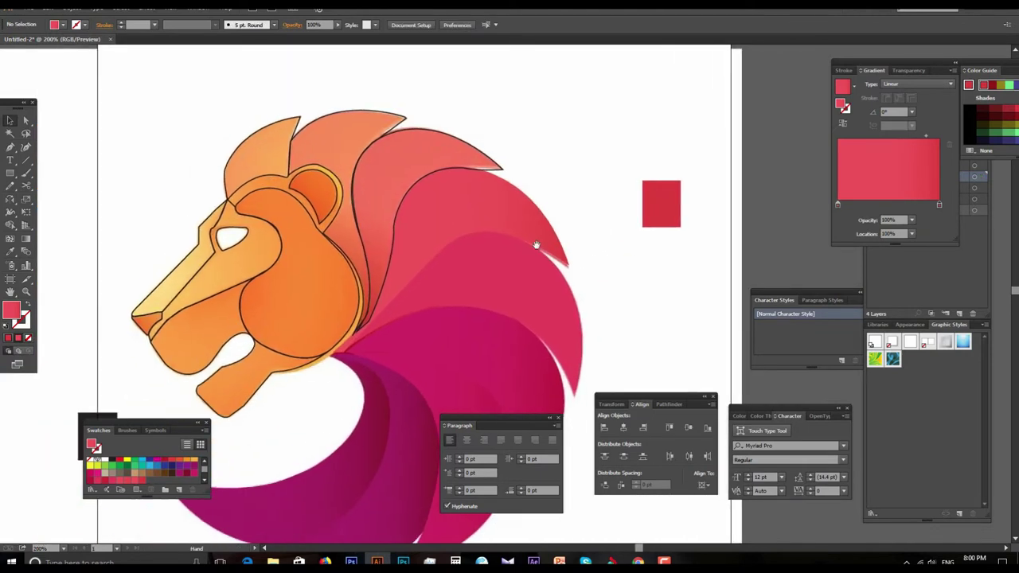
{"action": "left_click", "coordinate": [496, 175]}
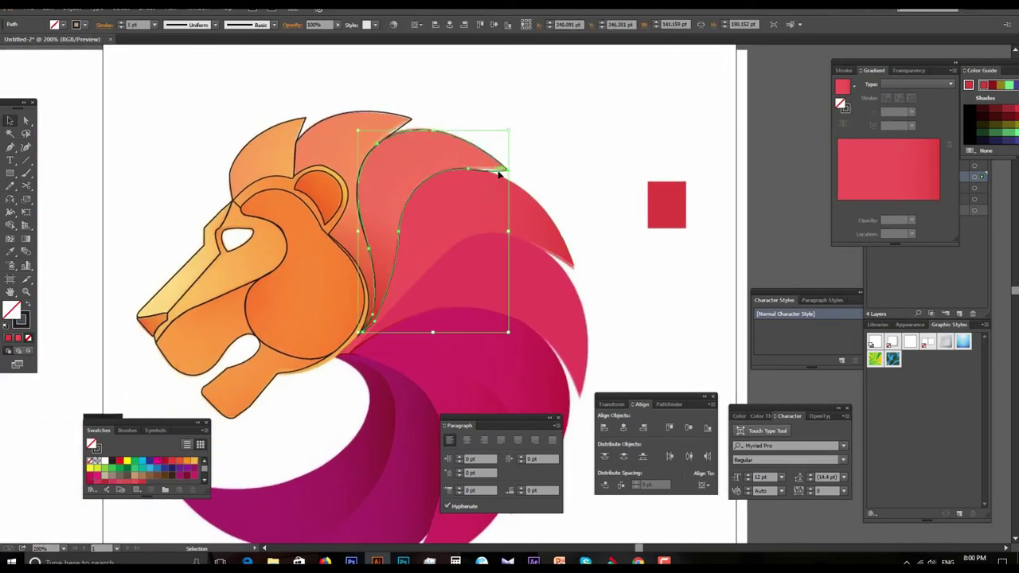
{"action": "left_click", "coordinate": [661, 230]}
{"action": "key", "text": "i"}
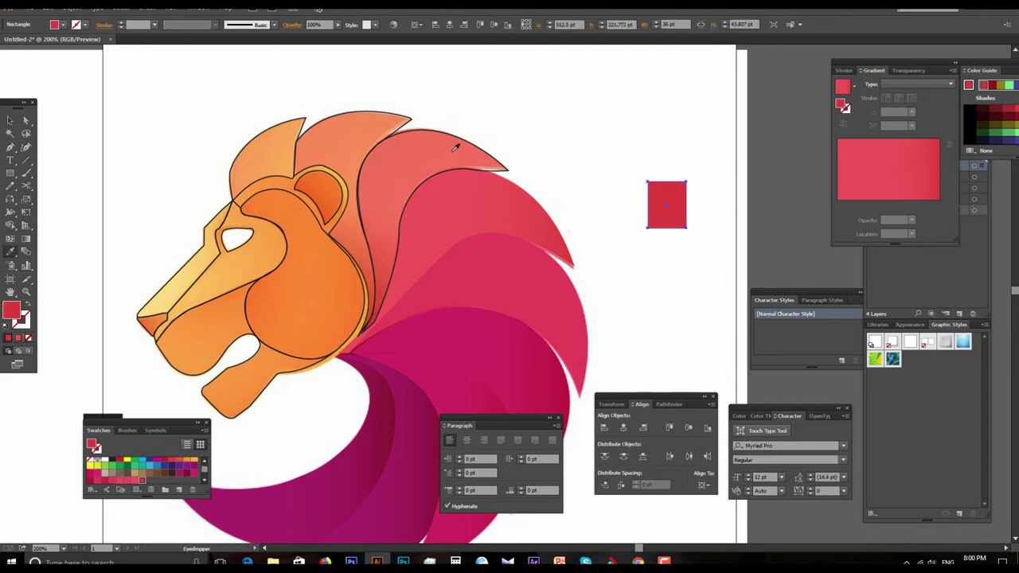
{"action": "left_click", "coordinate": [456, 148]}
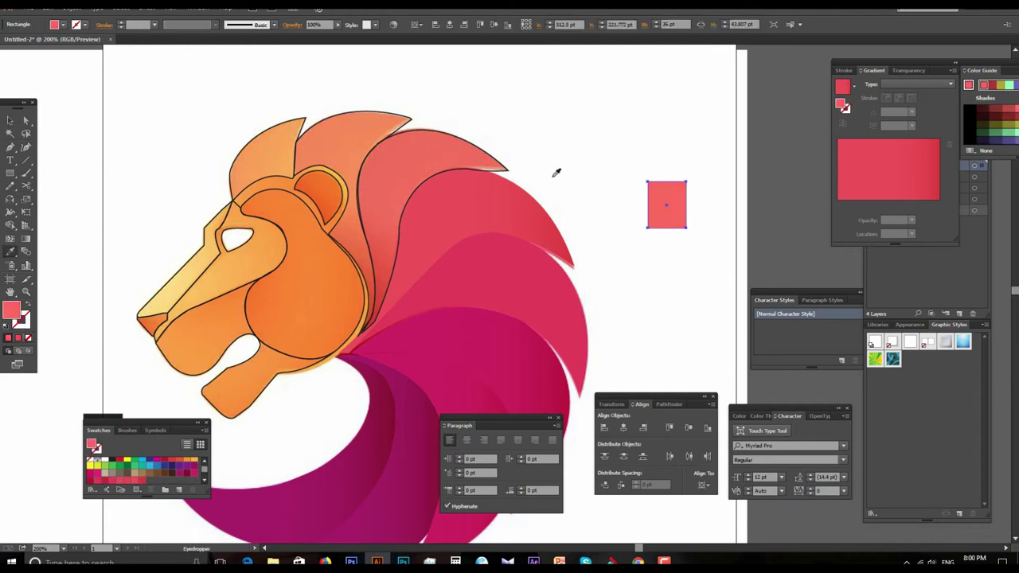
{"action": "left_click", "coordinate": [179, 489]}
{"action": "left_click", "coordinate": [505, 348]}
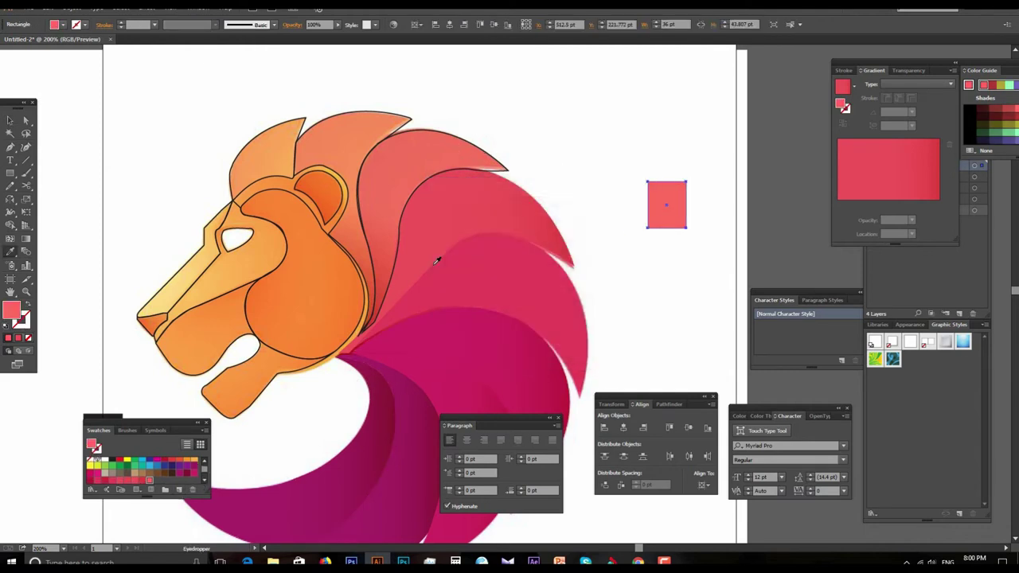
{"action": "left_click", "coordinate": [385, 279]}
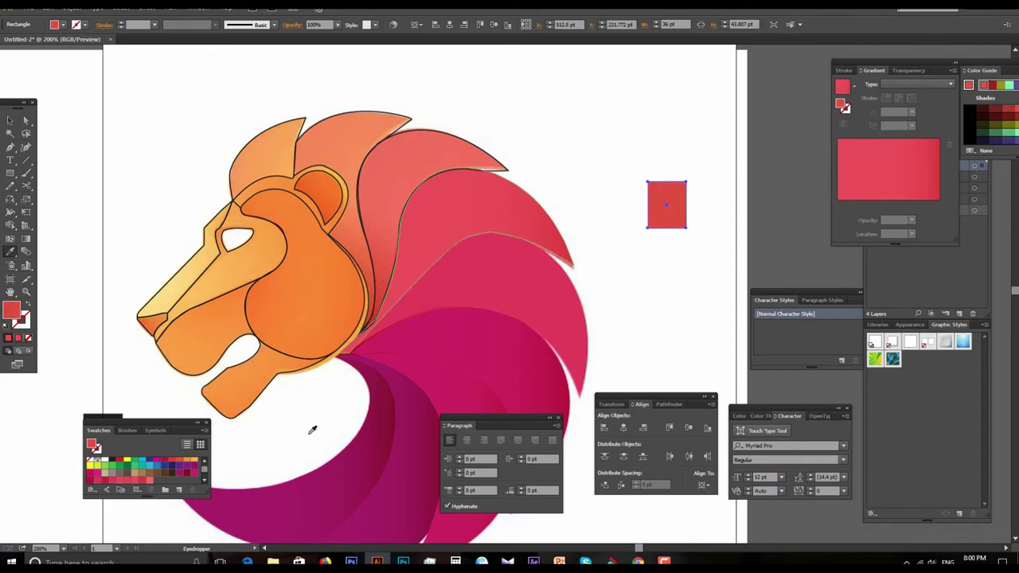
{"action": "left_click", "coordinate": [191, 491]}
{"action": "left_click", "coordinate": [511, 347]}
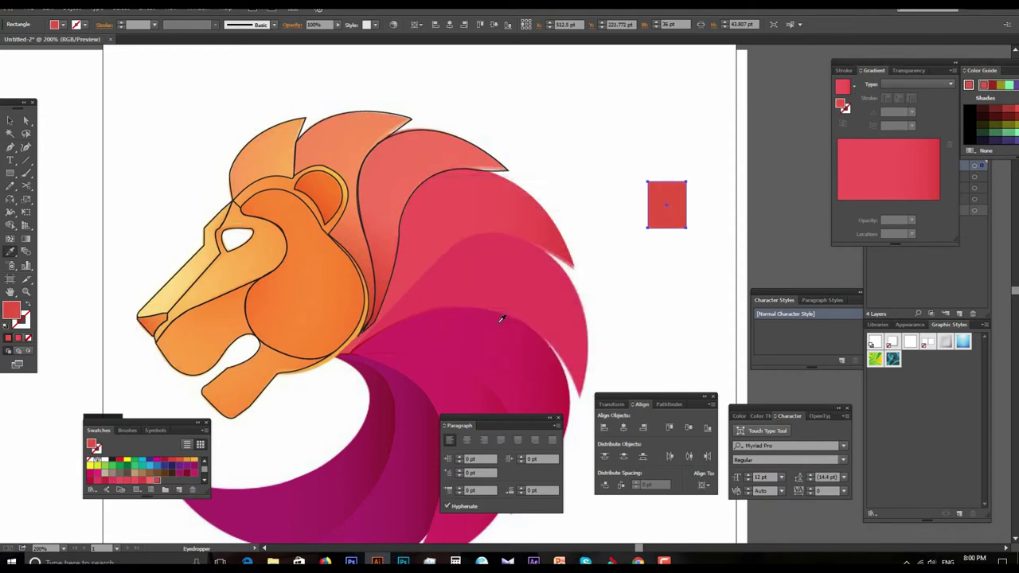
Fill the upper mane piece with a salmon-to-red gradient, shifting its midpoint left.
{"action": "left_click", "coordinate": [10, 121]}
{"action": "left_click", "coordinate": [665, 265]}
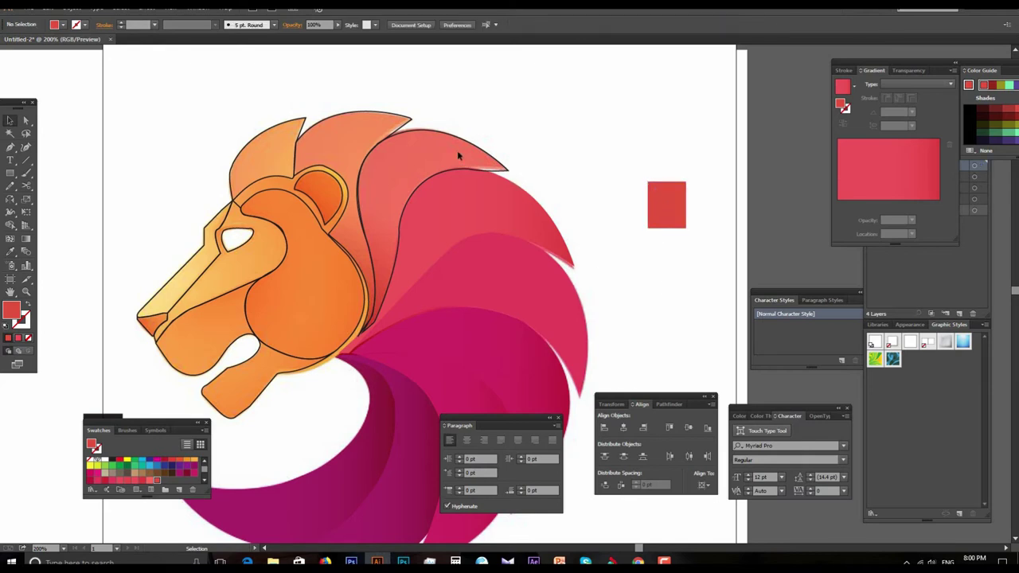
{"action": "left_click", "coordinate": [468, 141]}
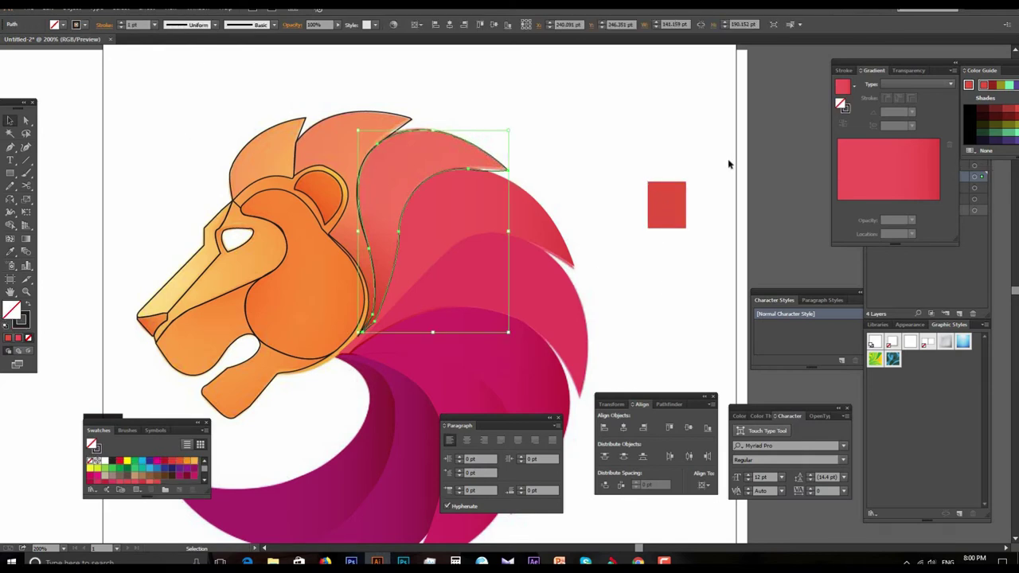
{"action": "left_click", "coordinate": [869, 175]}
{"action": "left_click", "coordinate": [839, 205]}
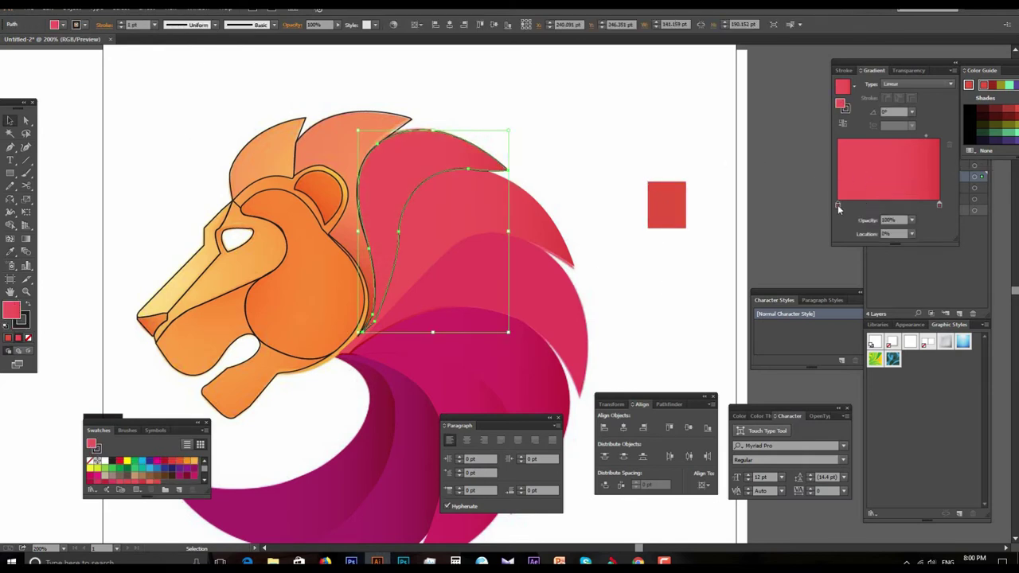
{"action": "double_click", "coordinate": [838, 204]}
{"action": "left_click", "coordinate": [838, 262]}
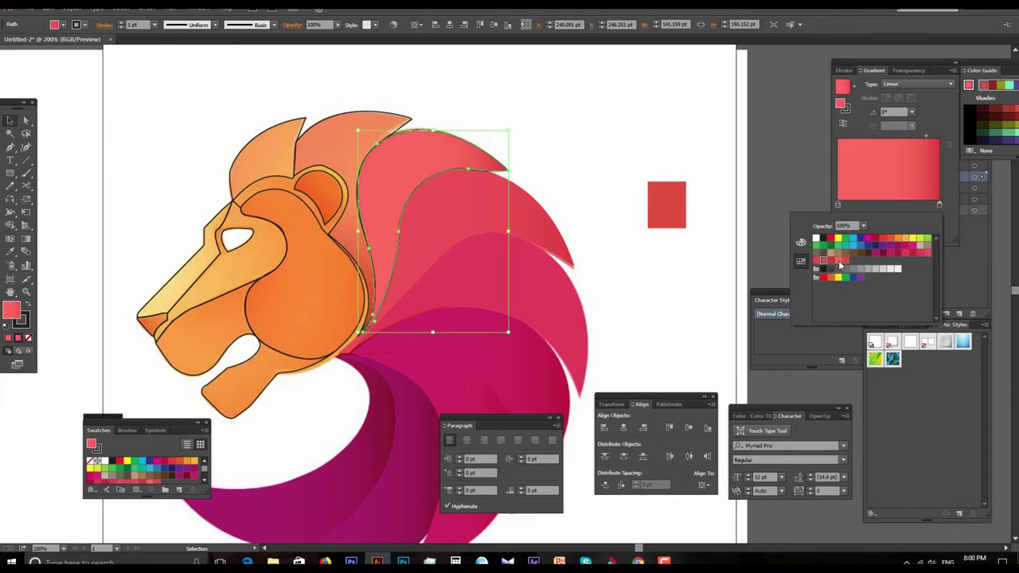
{"action": "left_click", "coordinate": [839, 261]}
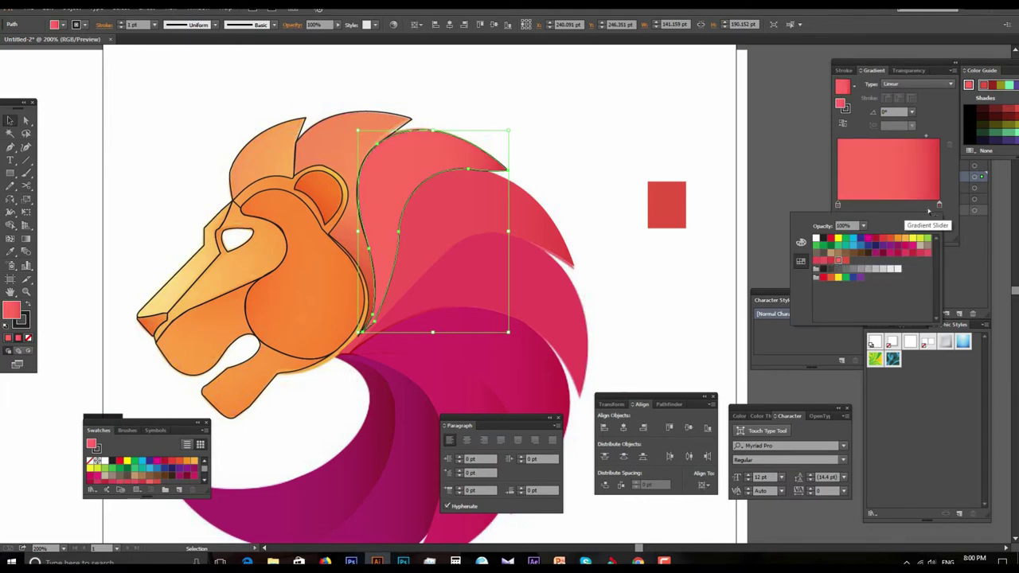
{"action": "double_click", "coordinate": [940, 207]}
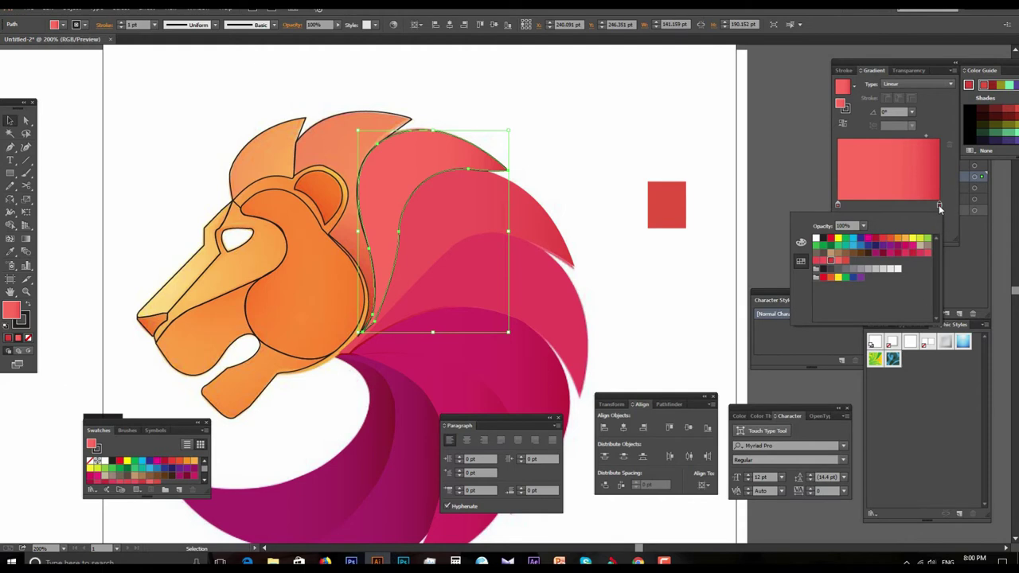
{"action": "left_click", "coordinate": [845, 261]}
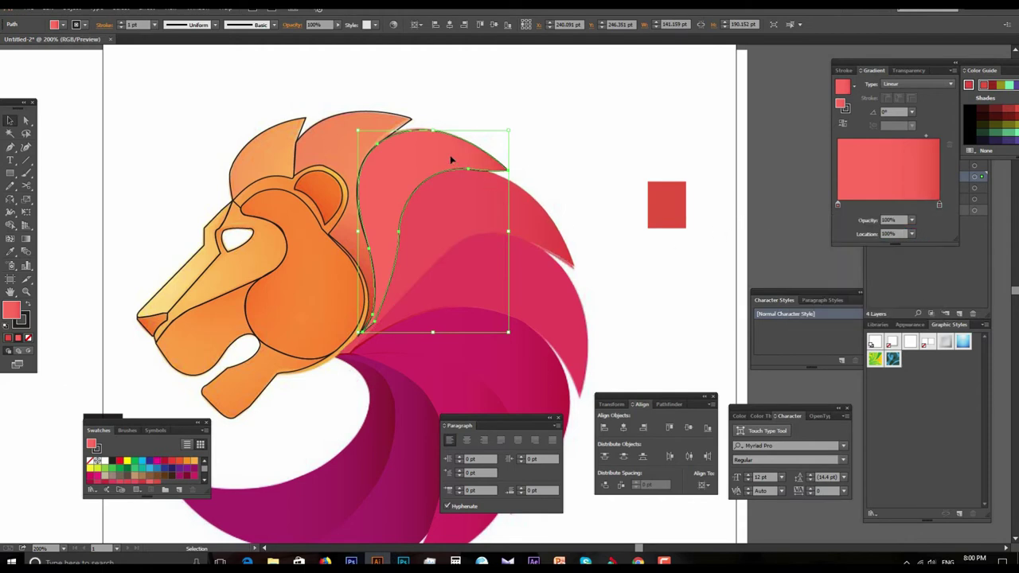
{"action": "mouse_move", "coordinate": [941, 204]}
{"action": "left_mouse_down"}
{"action": "mouse_move", "coordinate": [838, 205]}
{"action": "mouse_move", "coordinate": [940, 206]}
{"action": "left_mouse_up"}
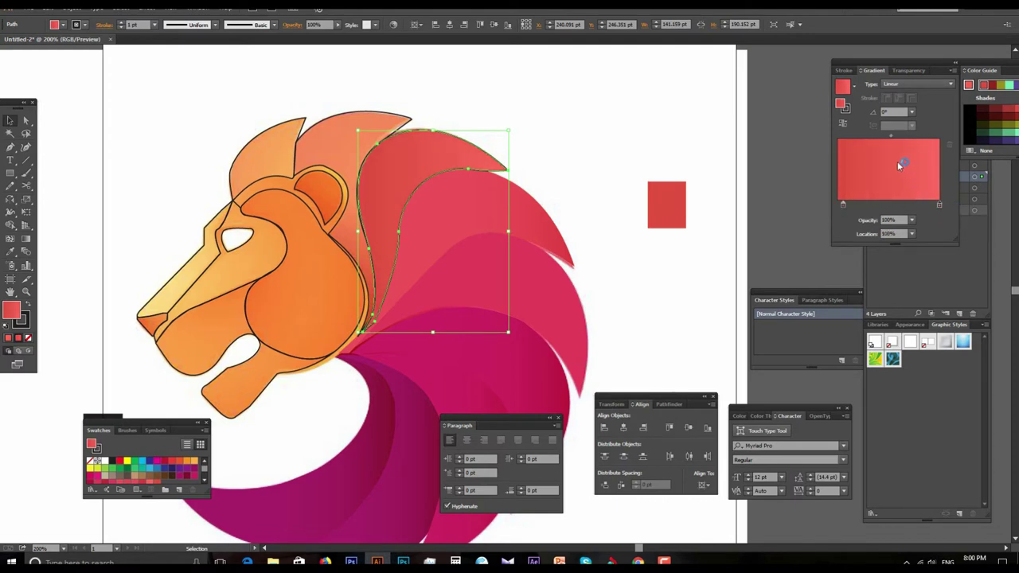
{"action": "left_click_drag", "start_coordinate": [891, 135], "coordinate": [855, 139]}
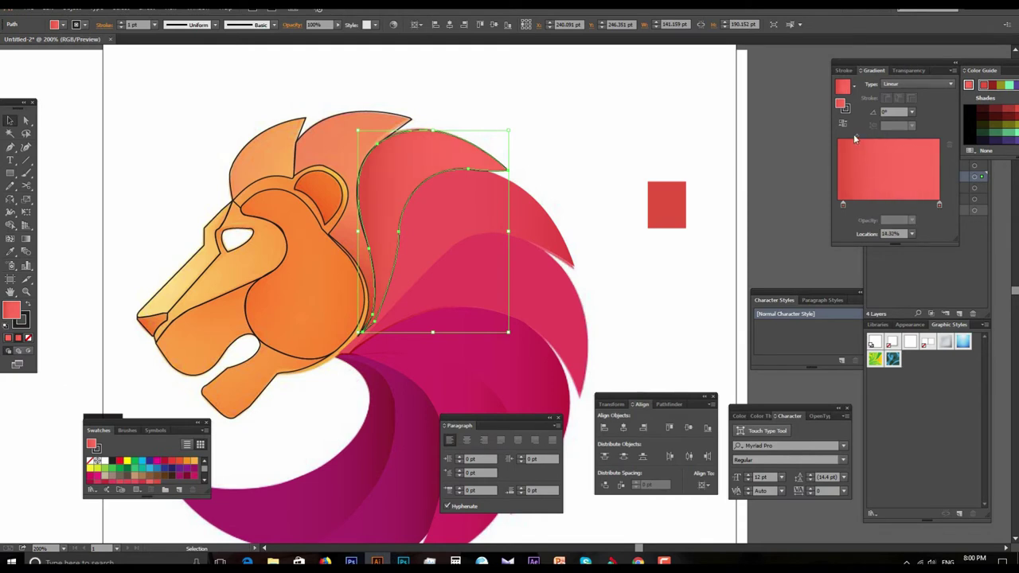
Remove the outline stroke from the upper mane piece.
{"action": "left_click", "coordinate": [607, 273]}
{"action": "left_click_drag", "start_coordinate": [608, 273], "coordinate": [575, 243]}
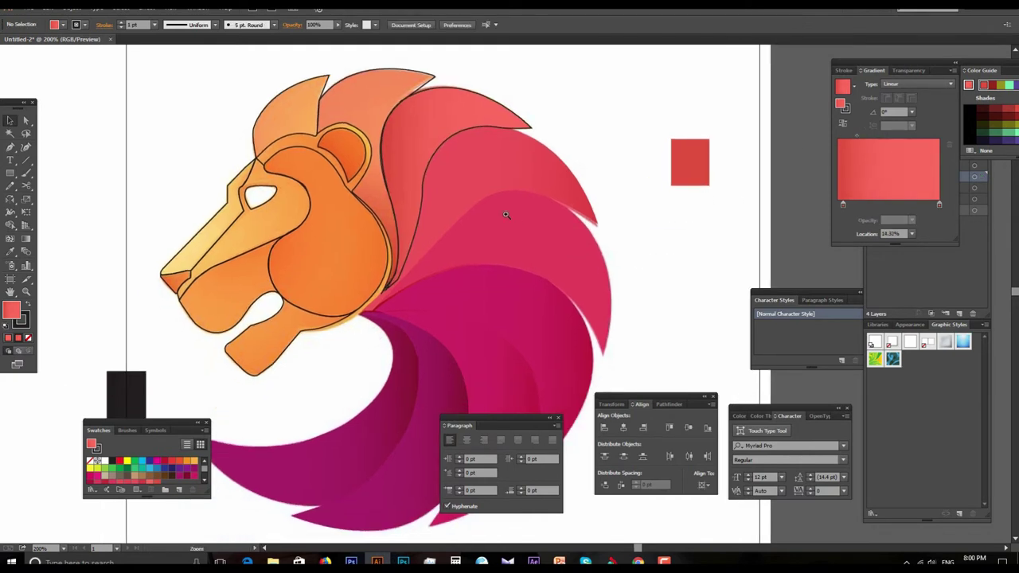
{"action": "left_click", "coordinate": [506, 215]}
{"action": "left_click_drag", "start_coordinate": [523, 210], "coordinate": [519, 190]}
{"action": "left_click", "coordinate": [531, 199], "text": "alt"}
{"action": "key", "text": "v"}
{"action": "left_click", "coordinate": [504, 235]}
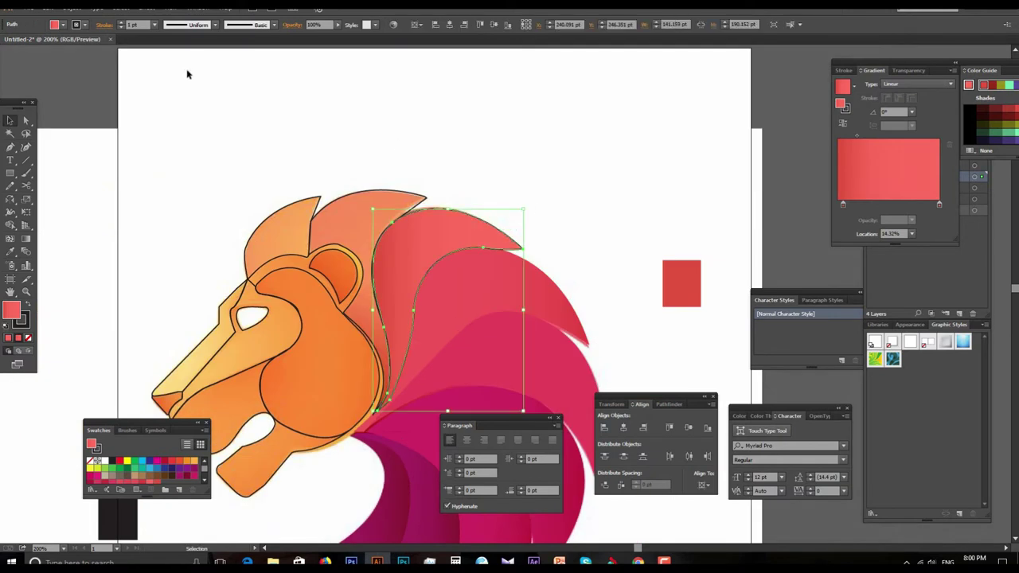
{"action": "left_click", "coordinate": [83, 26]}
{"action": "key", "text": "Escape"}
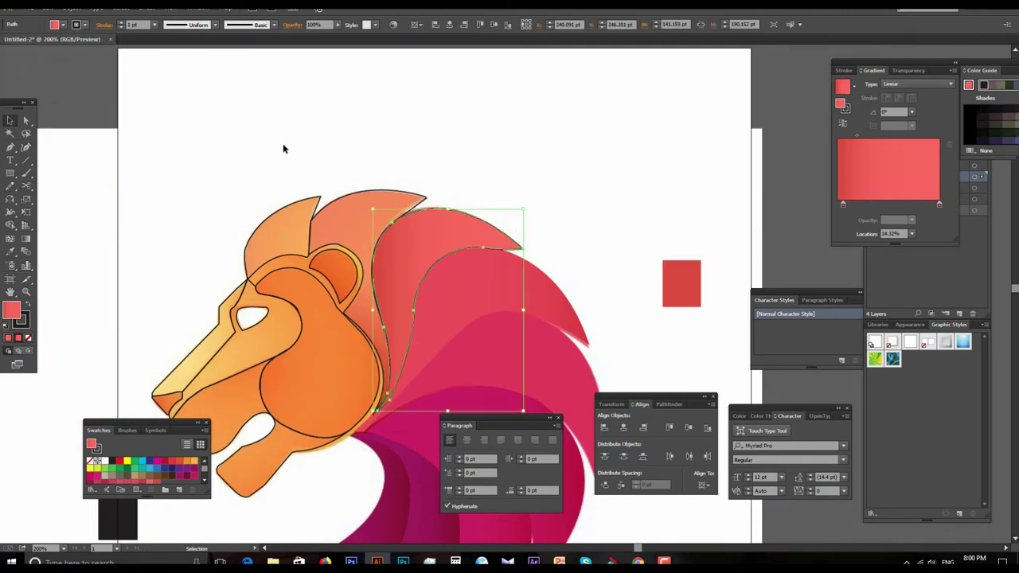
{"action": "left_click", "coordinate": [83, 28]}
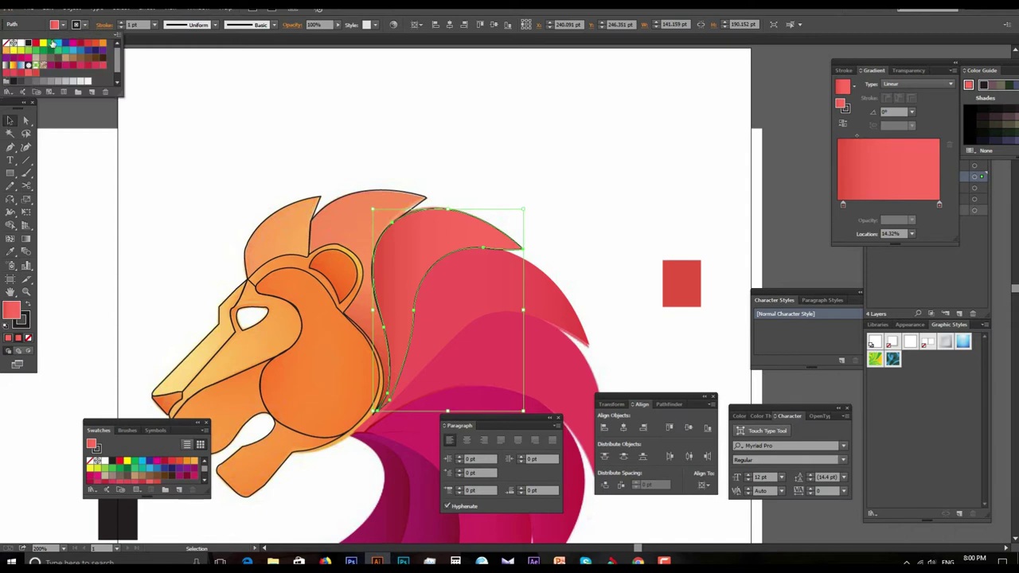
{"action": "left_click", "coordinate": [13, 47]}
Sample an orange and a deeper red-orange from the mane and save them as swatches.
{"action": "key", "text": "Escape"}
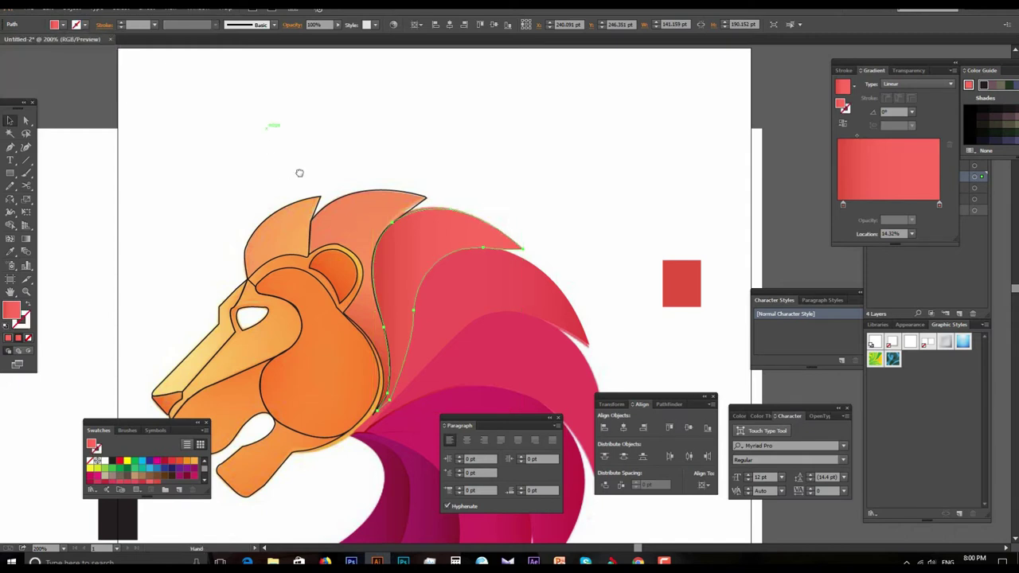
{"action": "scroll", "coordinate": [414, 159], "scroll_direction": "down", "scroll_amount": 3}
{"action": "left_click", "coordinate": [520, 147]}
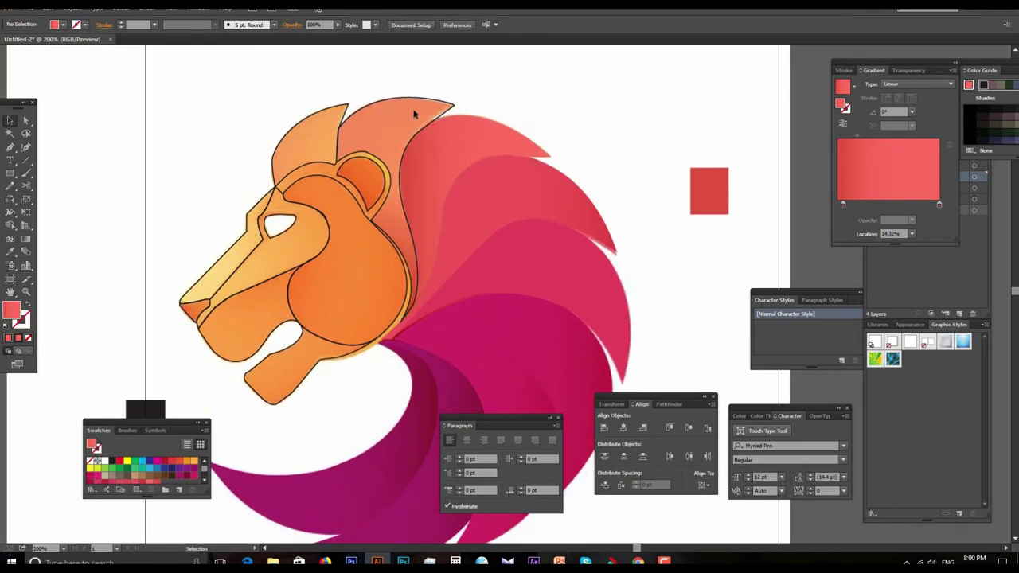
{"action": "left_click", "coordinate": [702, 182]}
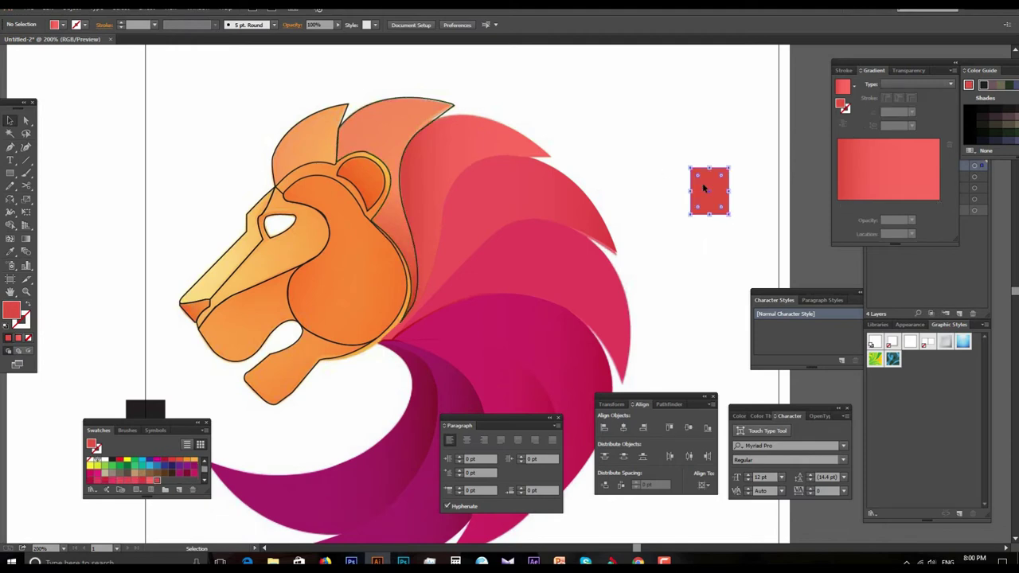
{"action": "key", "text": "i"}
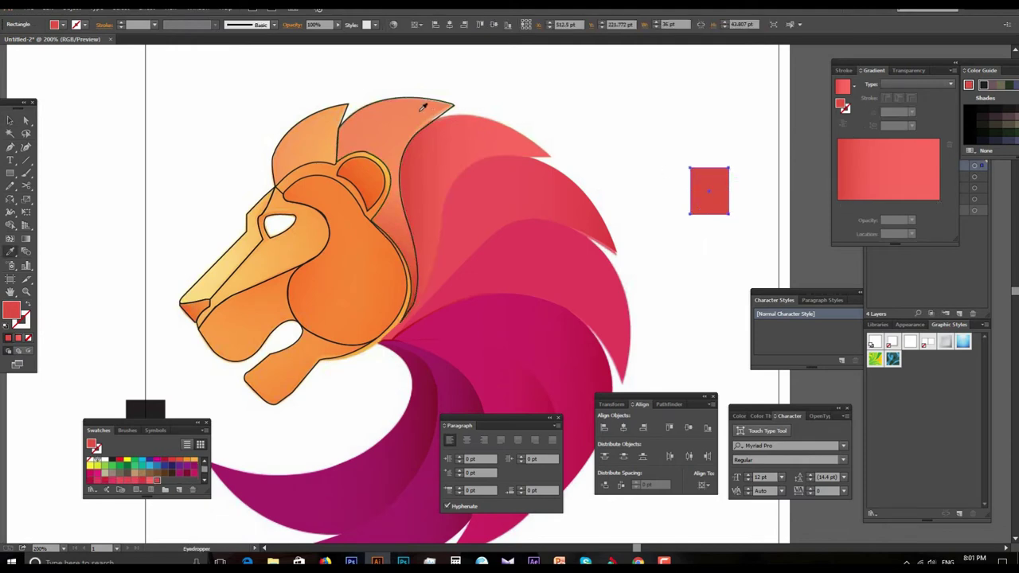
{"action": "left_click", "coordinate": [422, 106]}
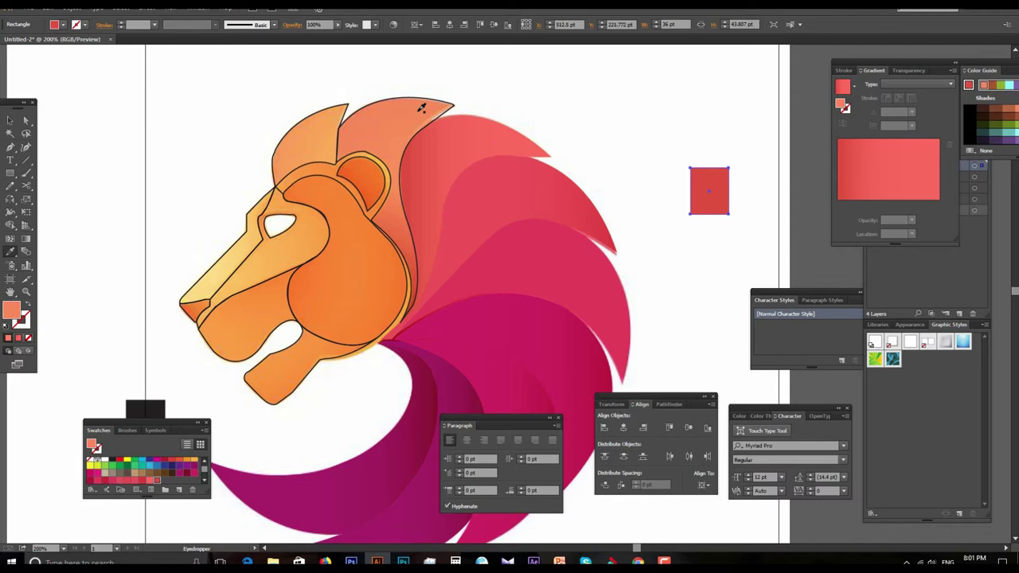
{"action": "left_click", "coordinate": [179, 492]}
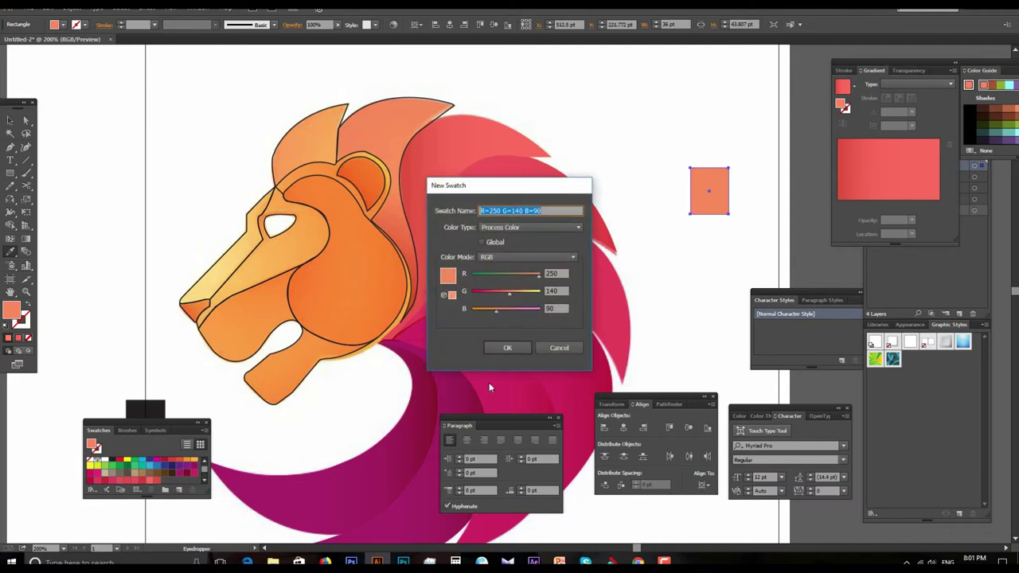
{"action": "left_click", "coordinate": [505, 349]}
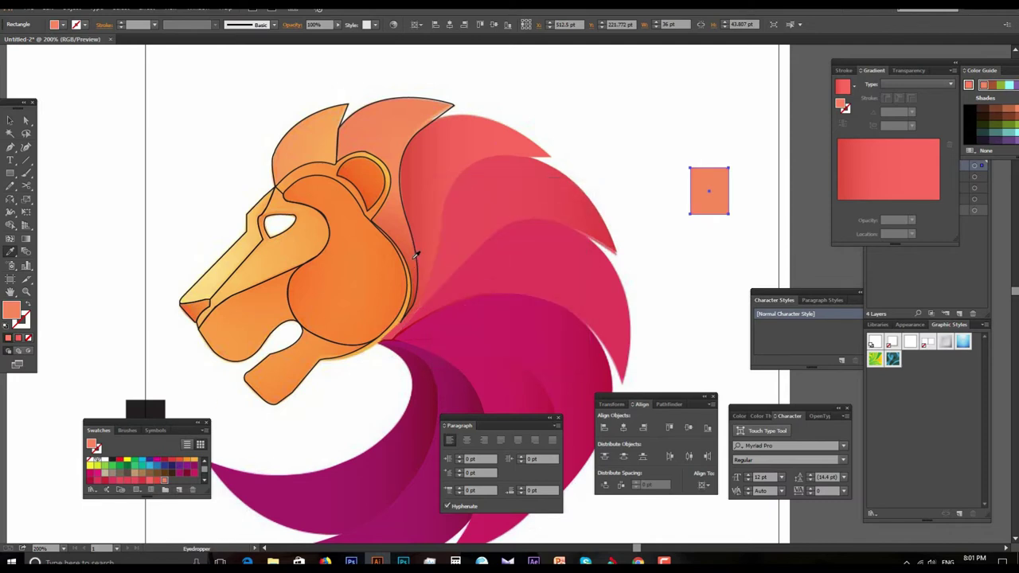
{"action": "left_click", "coordinate": [414, 253]}
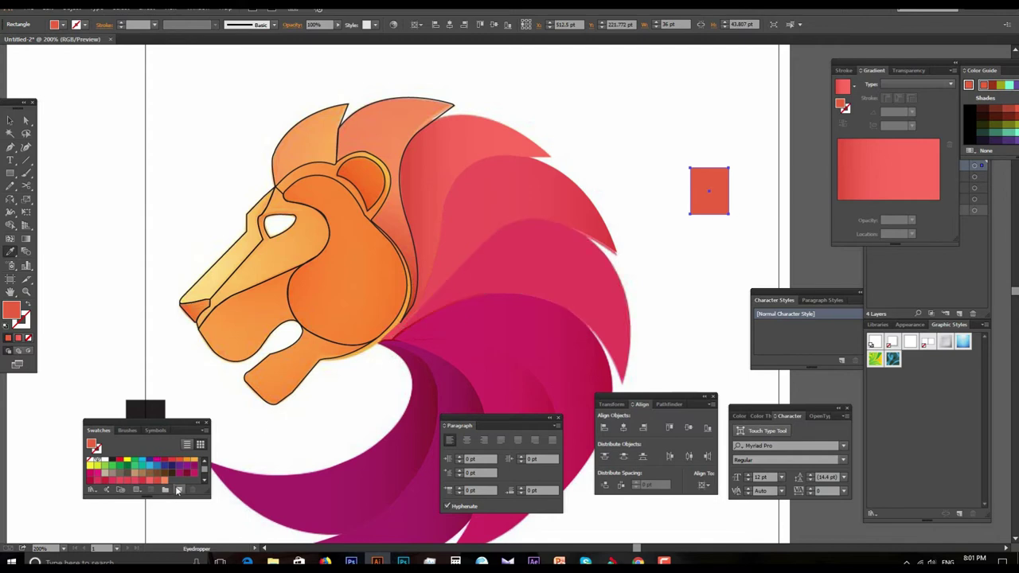
{"action": "left_click", "coordinate": [179, 491]}
{"action": "left_click", "coordinate": [514, 347]}
Give the mane piece behind the head a gradient from a saved swatch to the saved orange.
{"action": "left_click", "coordinate": [10, 120]}
{"action": "left_click", "coordinate": [223, 141]}
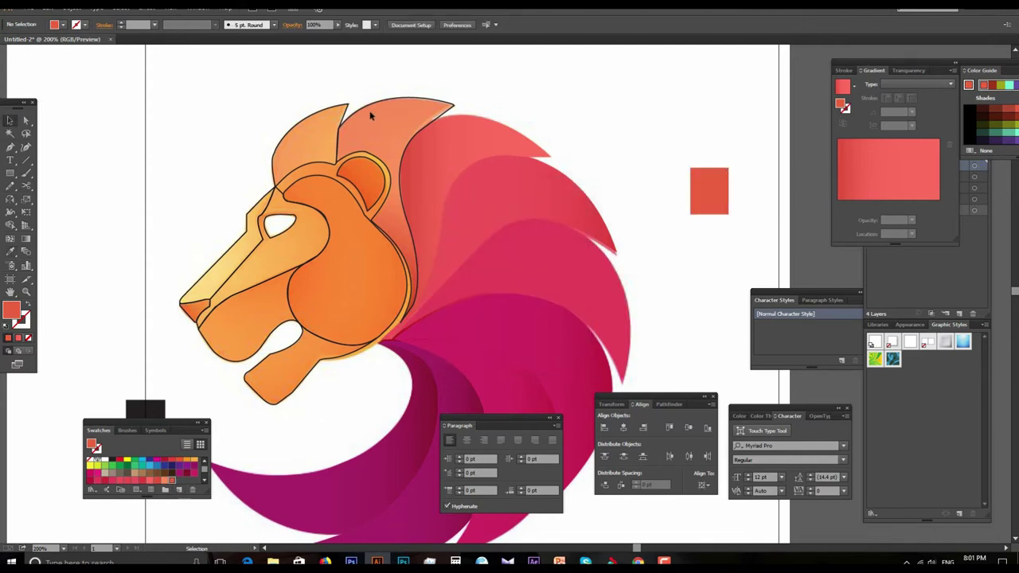
{"action": "left_click", "coordinate": [415, 101]}
{"action": "left_click", "coordinate": [885, 163]}
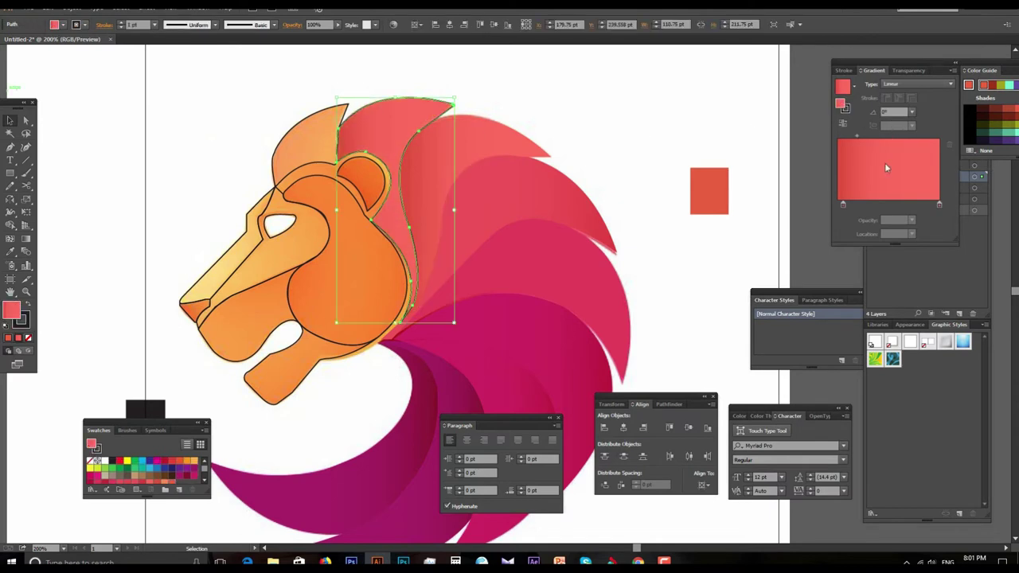
{"action": "double_click", "coordinate": [844, 206]}
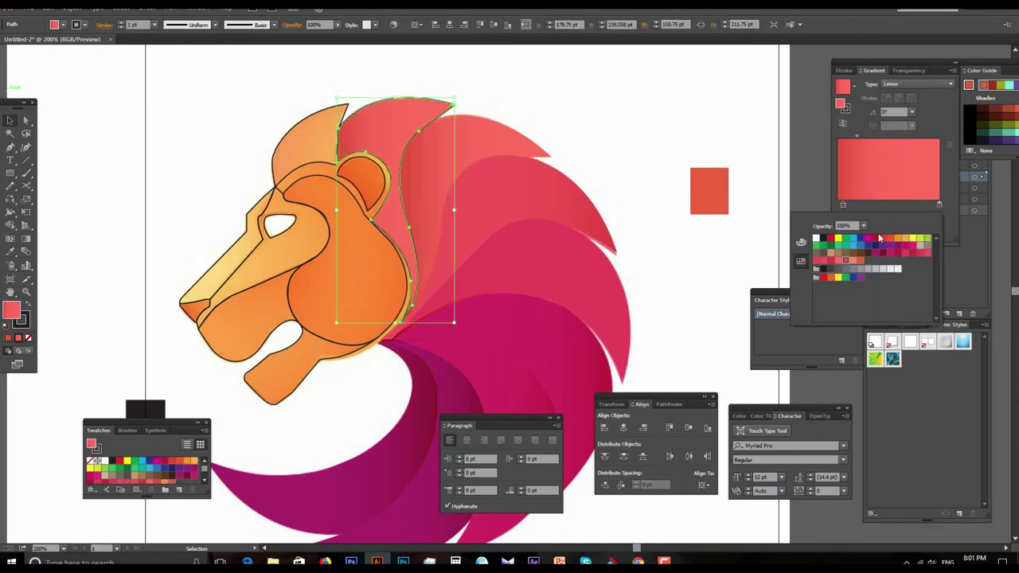
{"action": "left_click", "coordinate": [861, 263]}
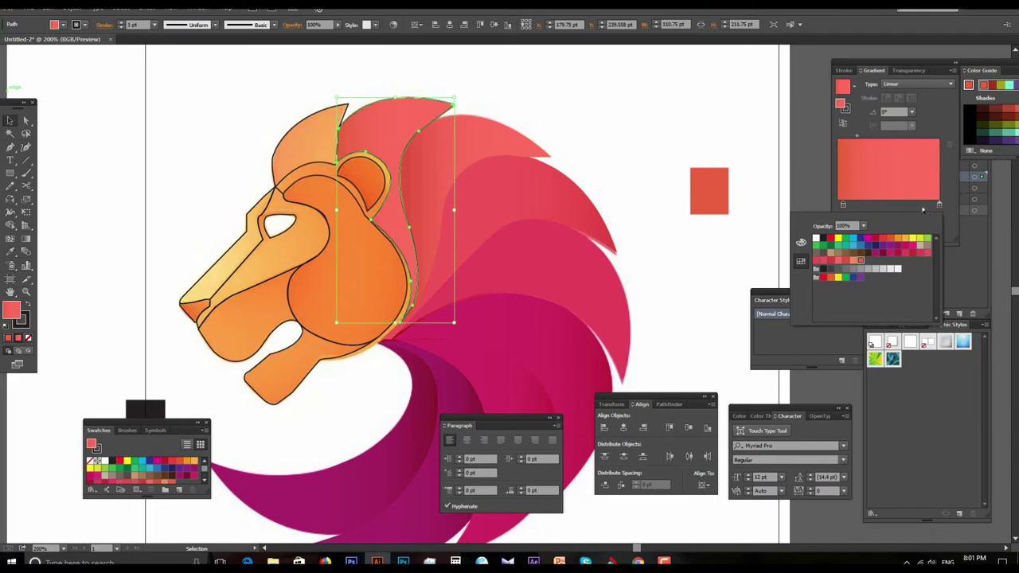
{"action": "left_click", "coordinate": [941, 204]}
{"action": "double_click", "coordinate": [941, 204]}
{"action": "left_click", "coordinate": [856, 264]}
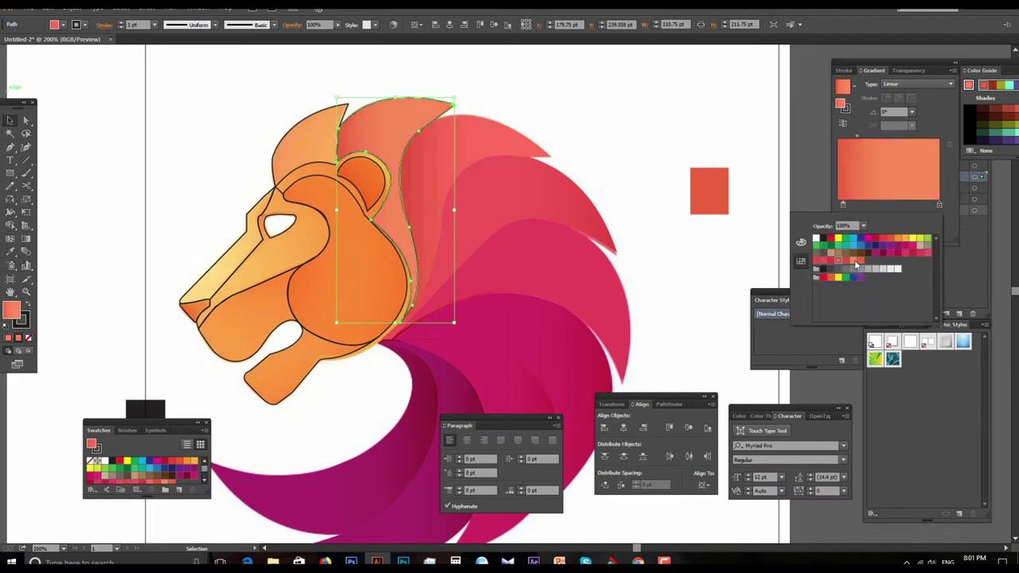
{"action": "left_click", "coordinate": [677, 275]}
Give the small piece above the lion's ear a linear gradient fill.
{"action": "key", "text": "space"}
{"action": "left_click_drag", "start_coordinate": [434, 269], "coordinate": [498, 258]}
{"action": "left_click", "coordinate": [366, 117]}
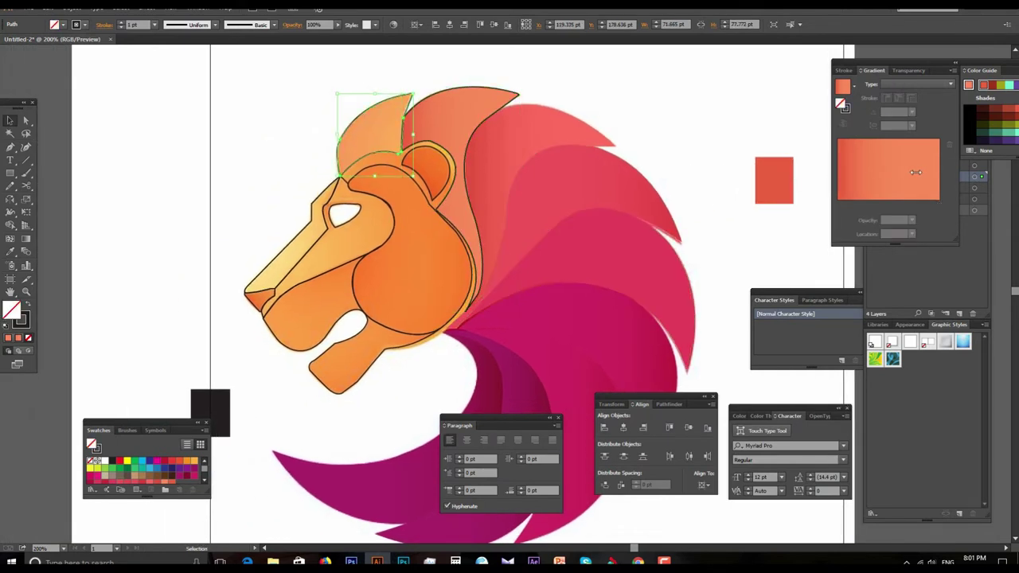
{"action": "left_click", "coordinate": [884, 171]}
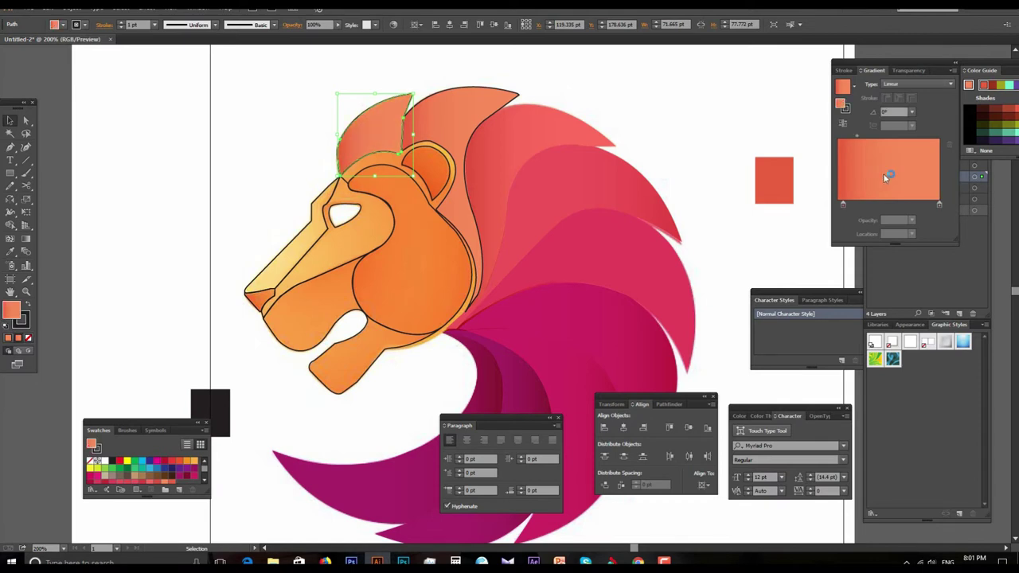
{"action": "left_click", "coordinate": [607, 147]}
{"action": "scroll", "coordinate": [489, 182], "scroll_direction": "down", "scroll_amount": 1}
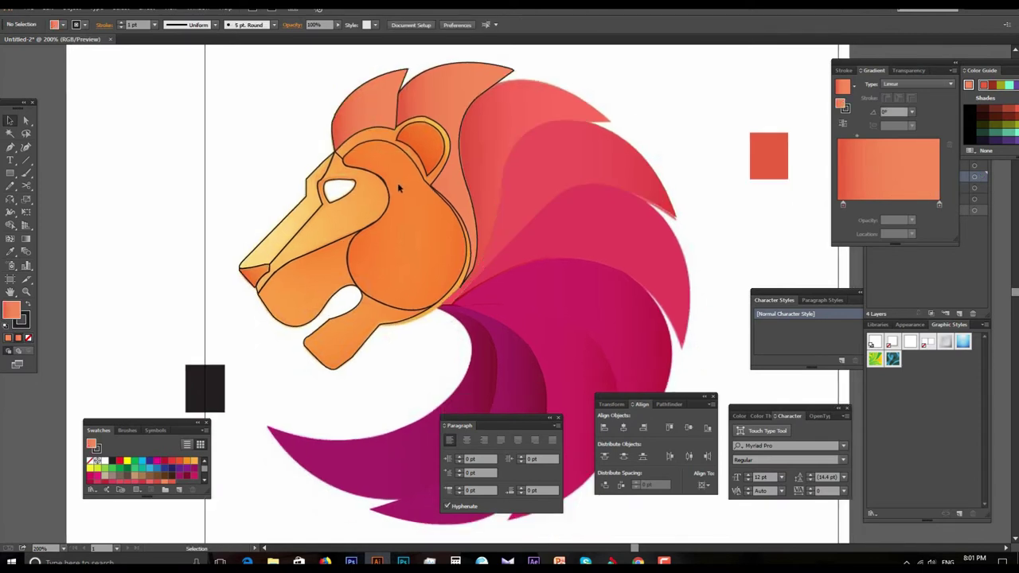
{"action": "left_click", "coordinate": [559, 264], "text": "alt"}
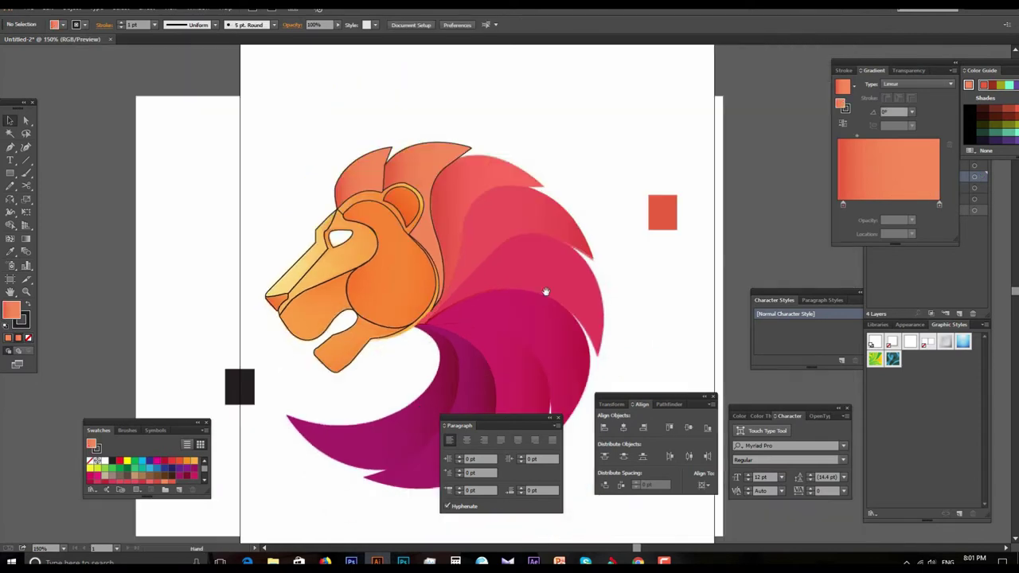
{"action": "left_click", "coordinate": [437, 275]}
{"action": "left_click_drag", "start_coordinate": [442, 250], "coordinate": [441, 248]}
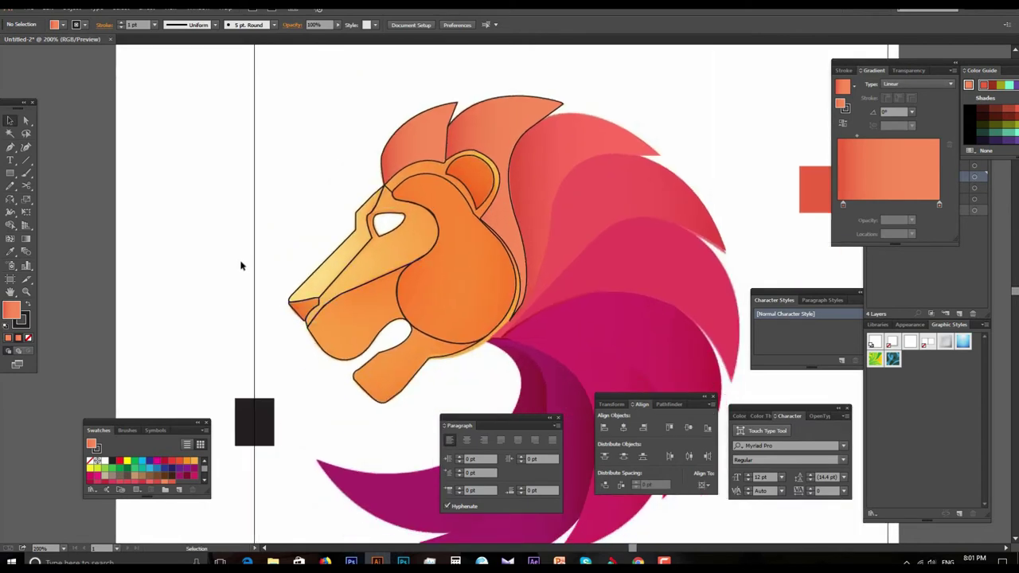
Fill the sample rectangle with the snout's pale yellow and save it as a swatch.
{"action": "key", "text": "i"}
{"action": "left_click", "coordinate": [339, 265]}
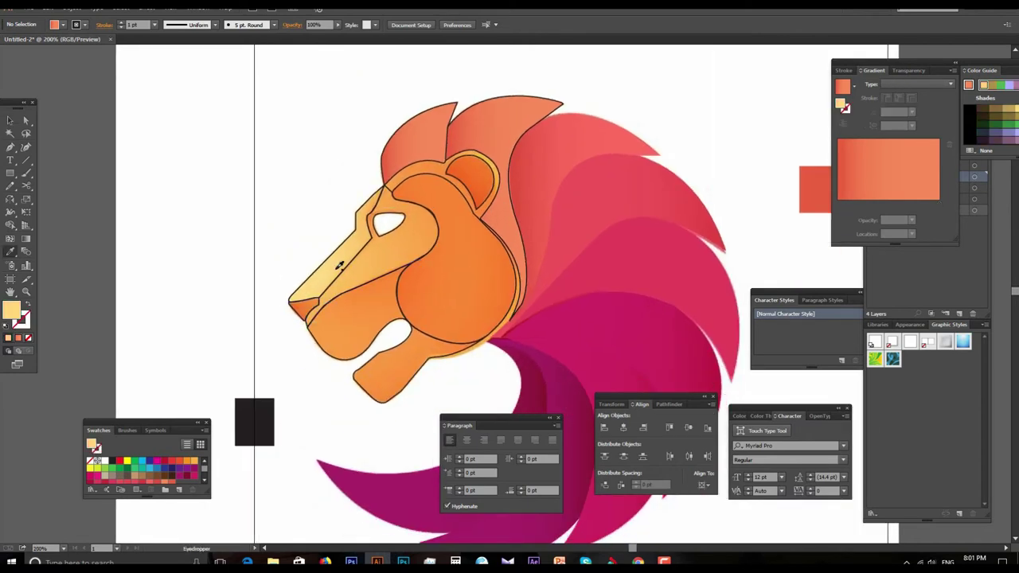
{"action": "scroll", "coordinate": [768, 186], "scroll_direction": "right", "scroll_amount": 2}
{"action": "left_click", "coordinate": [9, 120]}
{"action": "left_click", "coordinate": [733, 196]}
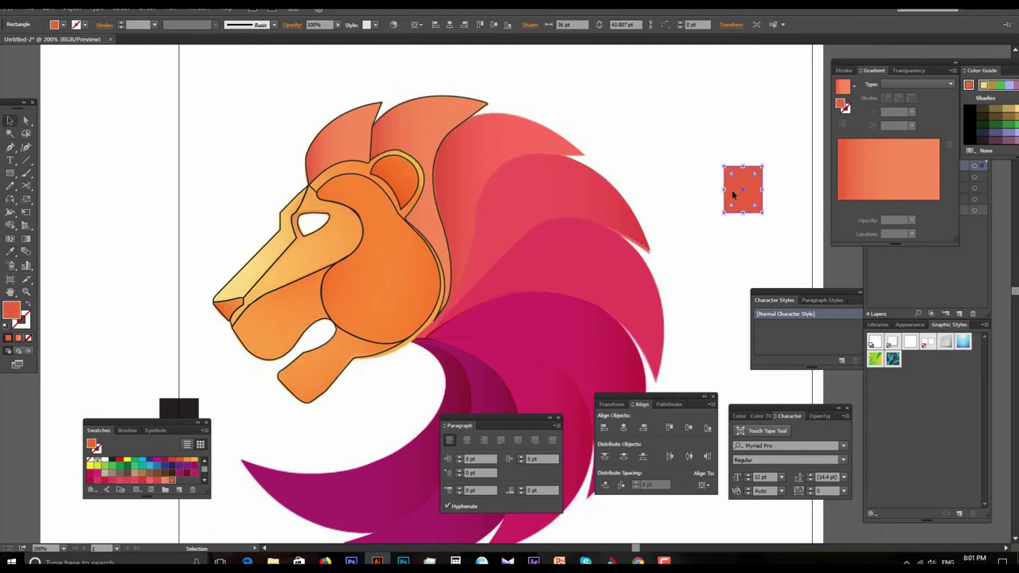
{"action": "key", "text": "i"}
{"action": "left_click", "coordinate": [277, 248]}
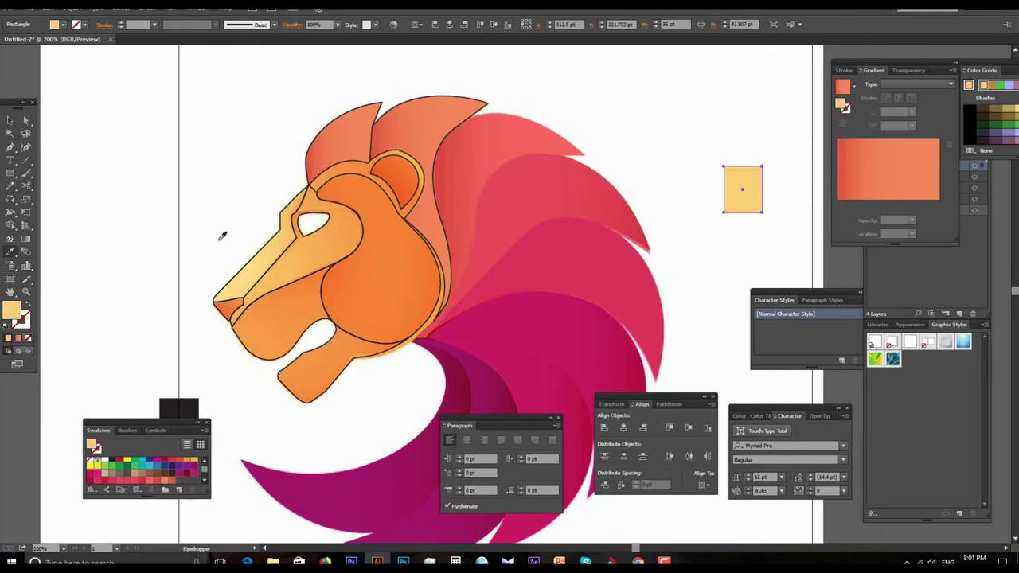
{"action": "left_click", "coordinate": [10, 121]}
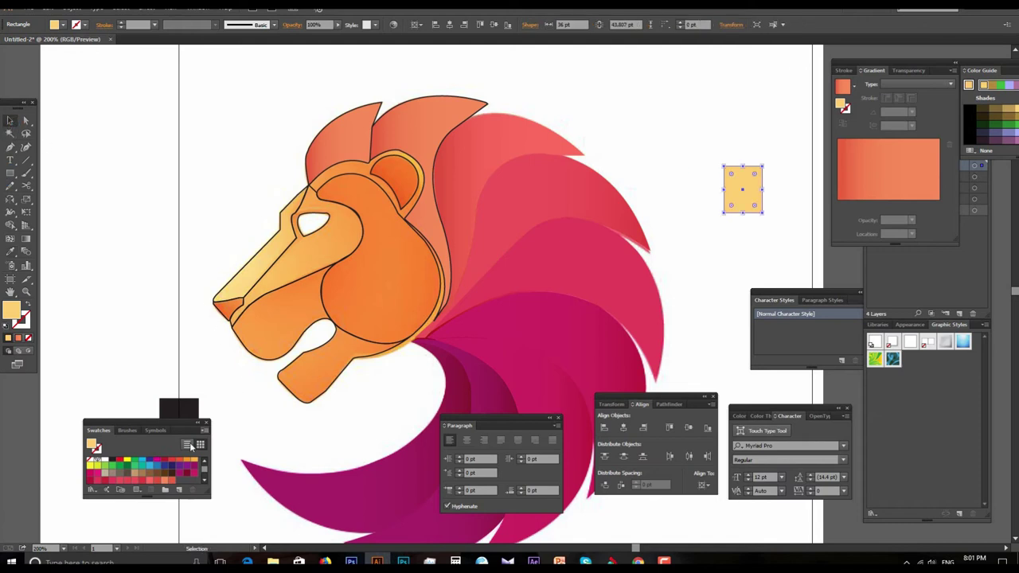
{"action": "left_click", "coordinate": [179, 490]}
{"action": "left_click", "coordinate": [505, 348]}
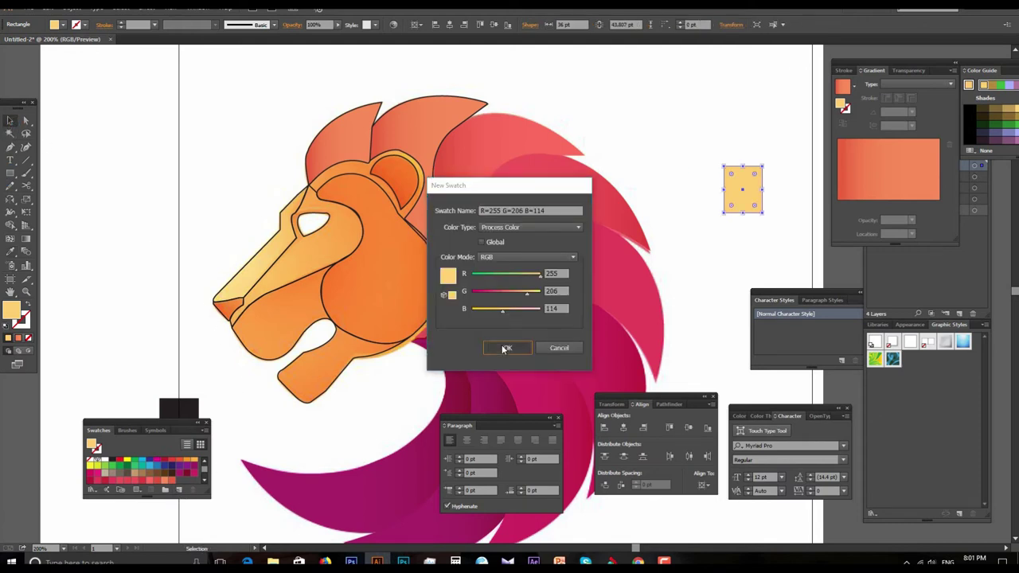
{"action": "left_click", "coordinate": [207, 195]}
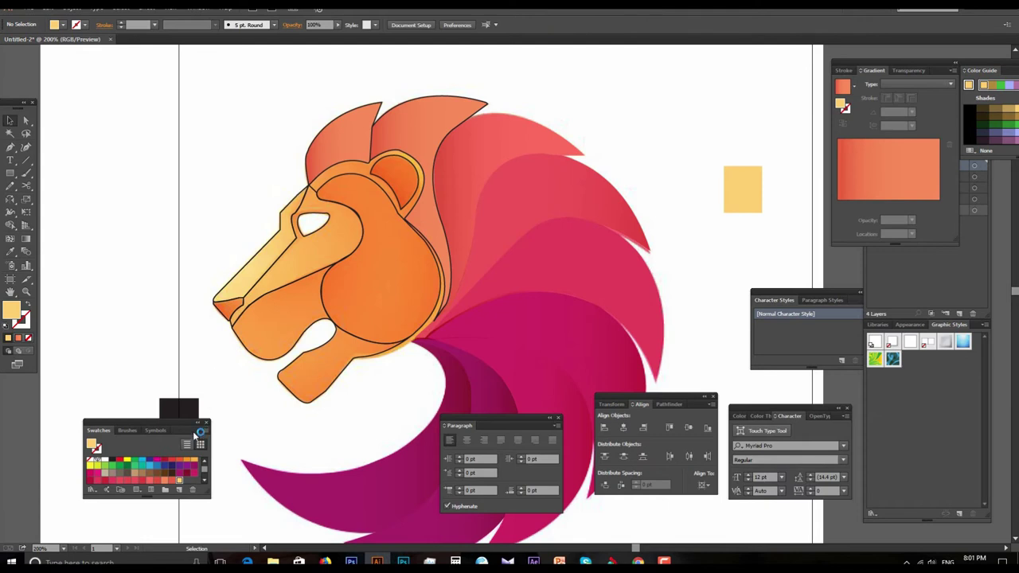
Save the face orange and a light orange from near the eye as swatches.
{"action": "key", "text": "i"}
{"action": "left_click", "coordinate": [332, 248]}
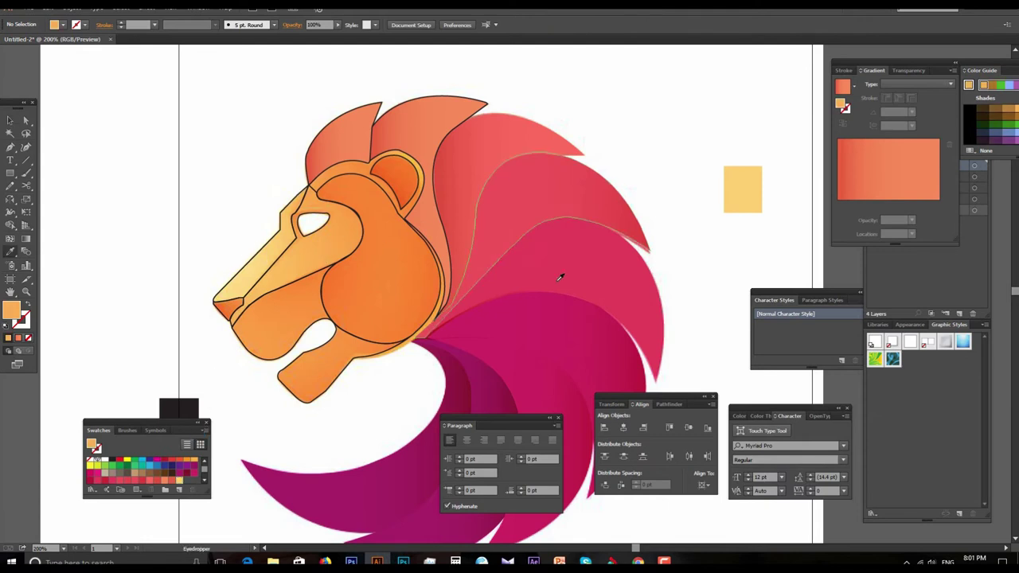
{"action": "left_click", "coordinate": [178, 489]}
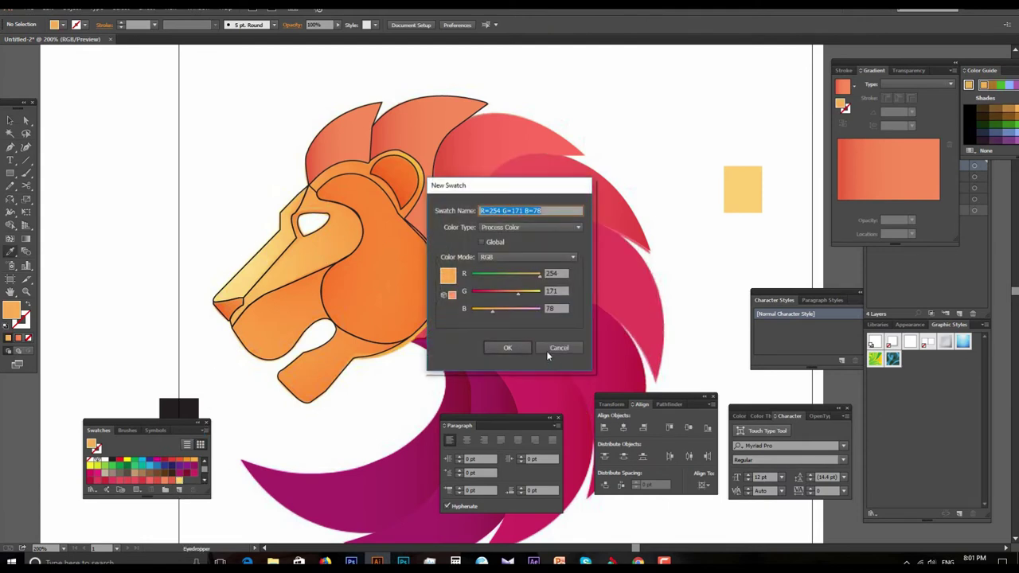
{"action": "left_click", "coordinate": [510, 347]}
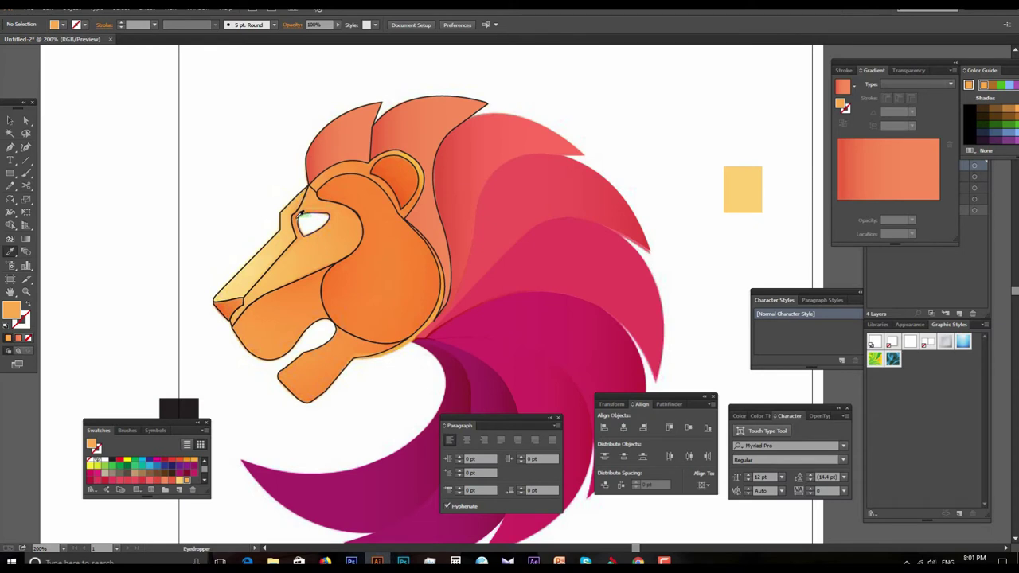
{"action": "left_click", "coordinate": [299, 215]}
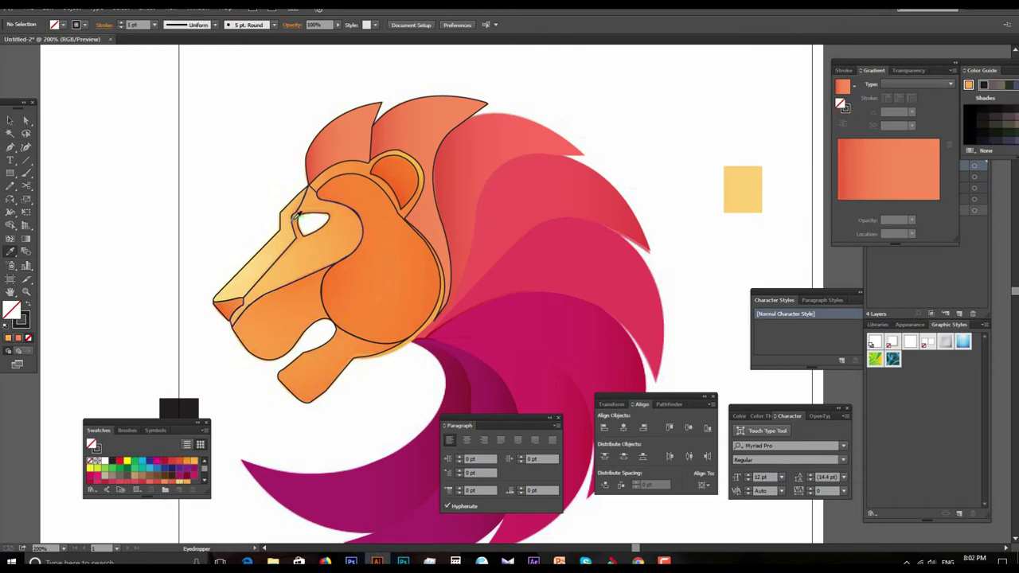
{"action": "left_click", "coordinate": [293, 221]}
{"action": "left_click", "coordinate": [9, 120]}
{"action": "left_click", "coordinate": [758, 188]}
{"action": "key", "text": "i"}
{"action": "left_click", "coordinate": [333, 239]}
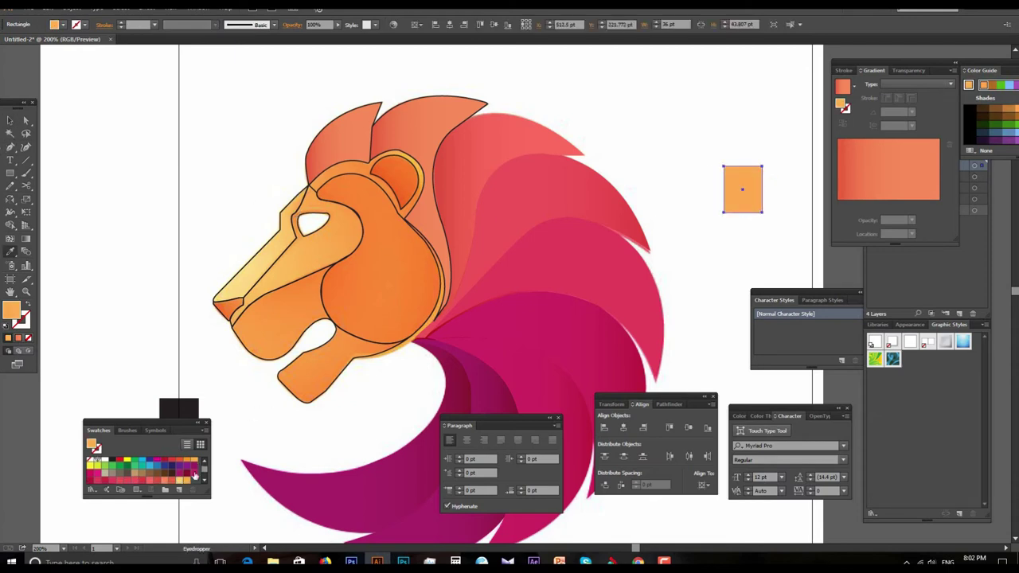
{"action": "left_click", "coordinate": [180, 488]}
{"action": "left_click", "coordinate": [509, 348]}
Save a deeper face orange and two more sampled oranges as swatches.
{"action": "left_click", "coordinate": [299, 215]}
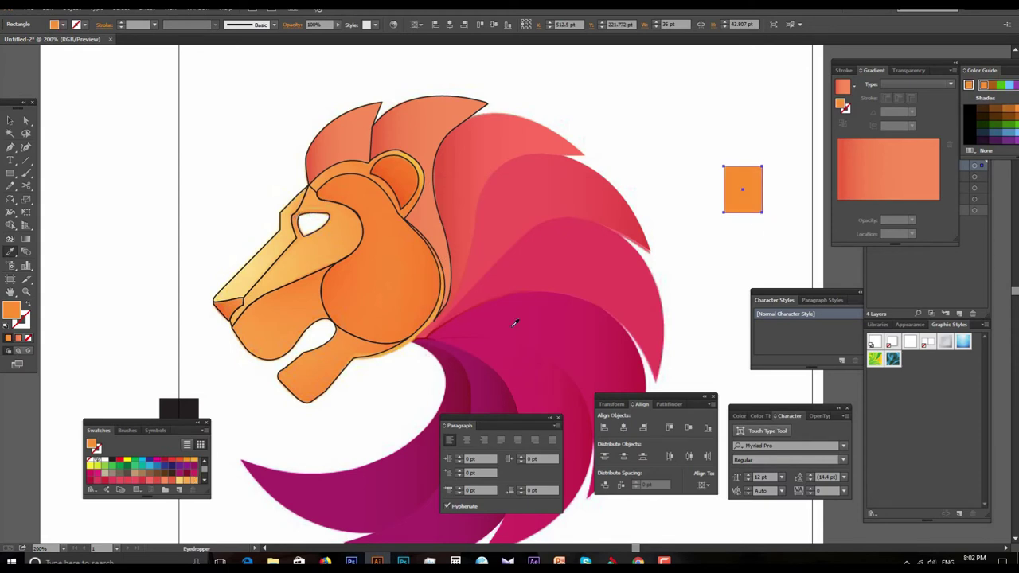
{"action": "left_click", "coordinate": [181, 489]}
{"action": "left_click", "coordinate": [504, 346]}
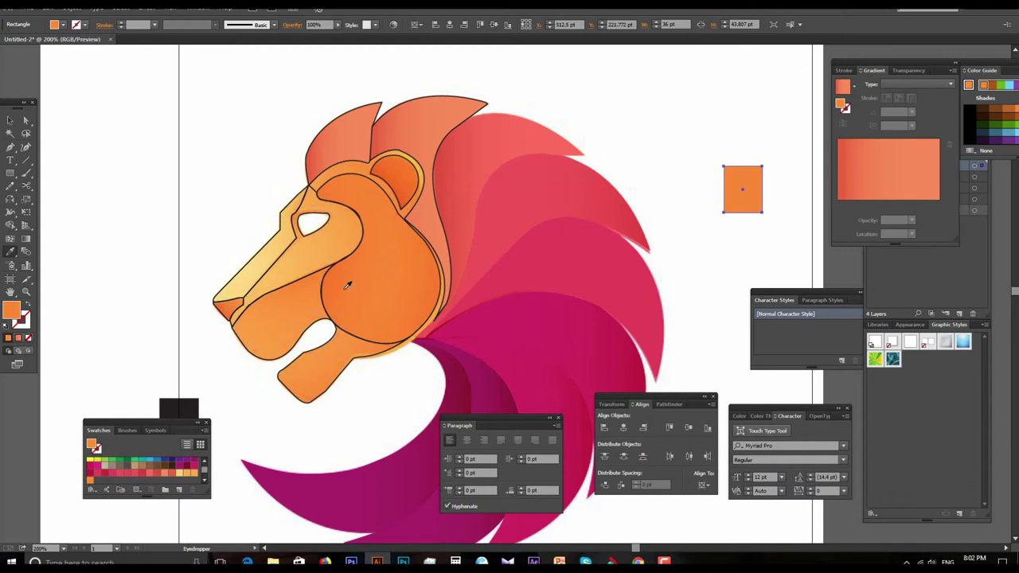
{"action": "left_click", "coordinate": [180, 491]}
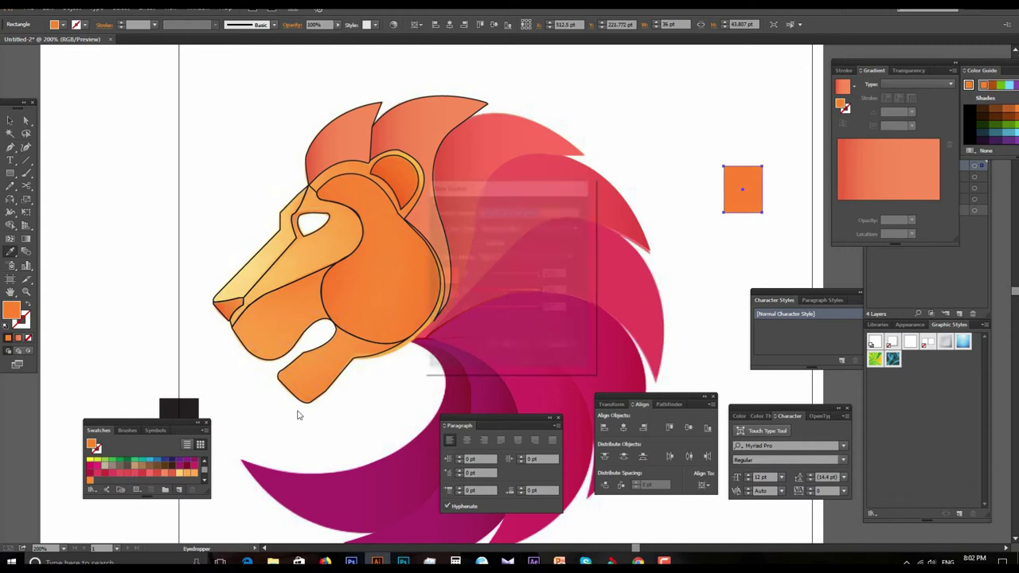
{"action": "left_click", "coordinate": [509, 348]}
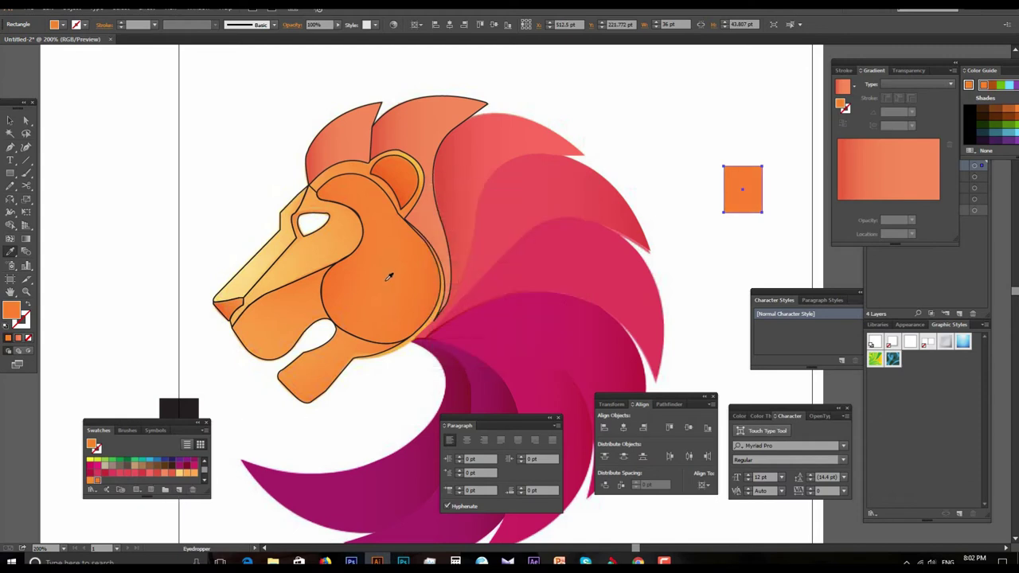
{"action": "left_click", "coordinate": [180, 491]}
{"action": "left_click", "coordinate": [508, 348]}
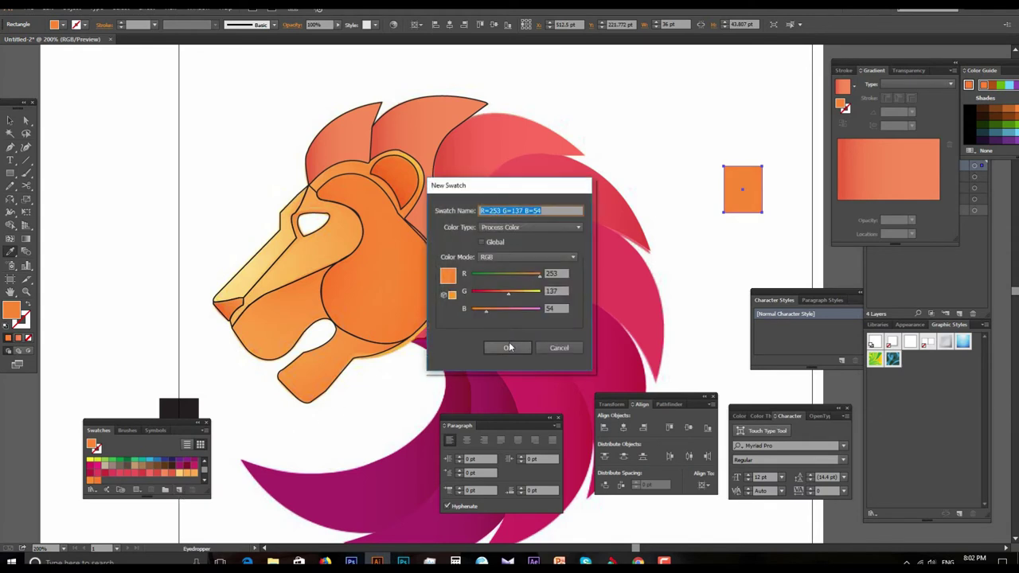
Save a lighter and a slightly darker orange from the lion as swatches.
{"action": "left_click", "coordinate": [275, 323]}
{"action": "left_click", "coordinate": [180, 491]}
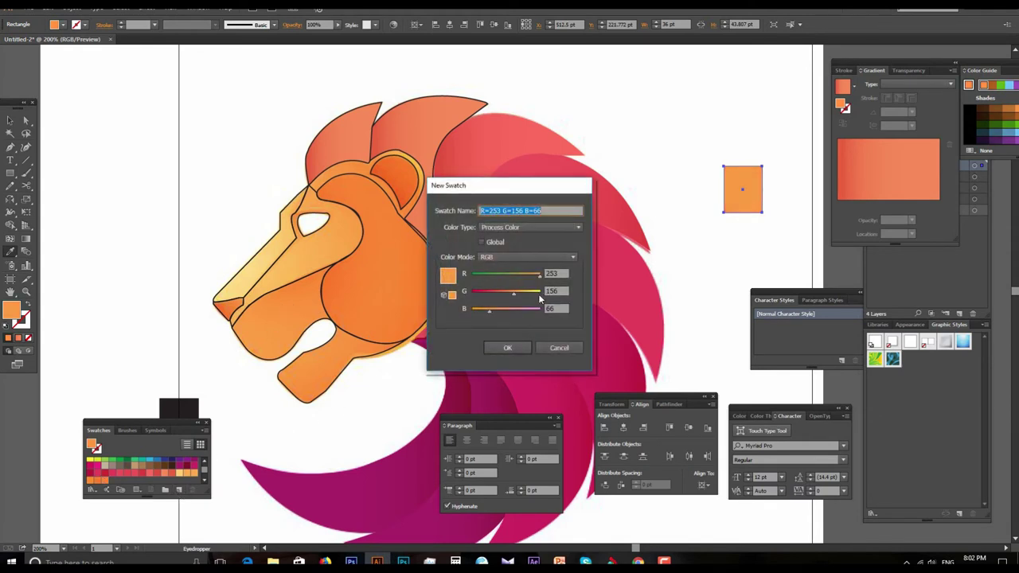
{"action": "left_click", "coordinate": [509, 348]}
{"action": "left_click", "coordinate": [389, 350]}
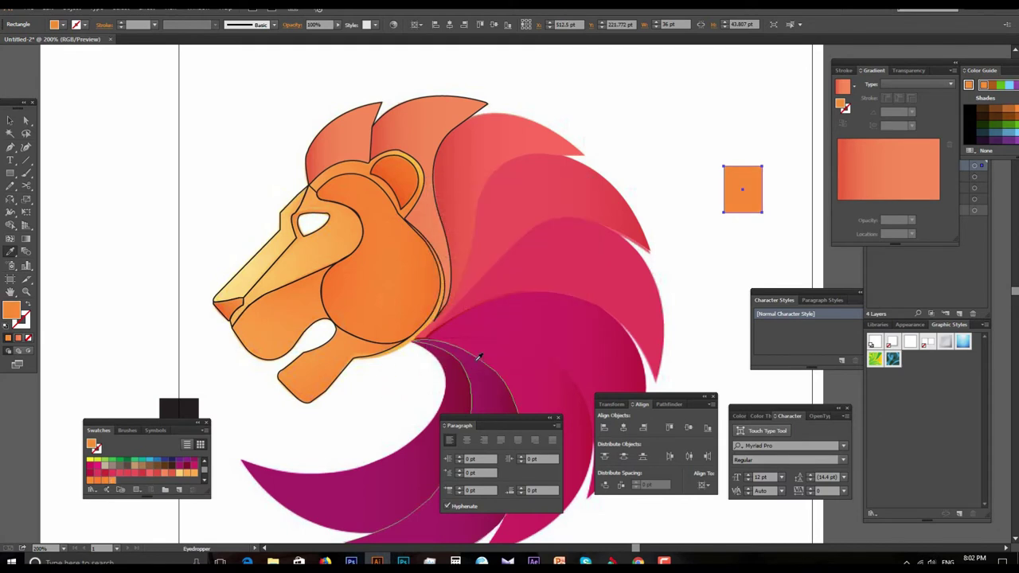
{"action": "left_click", "coordinate": [180, 491]}
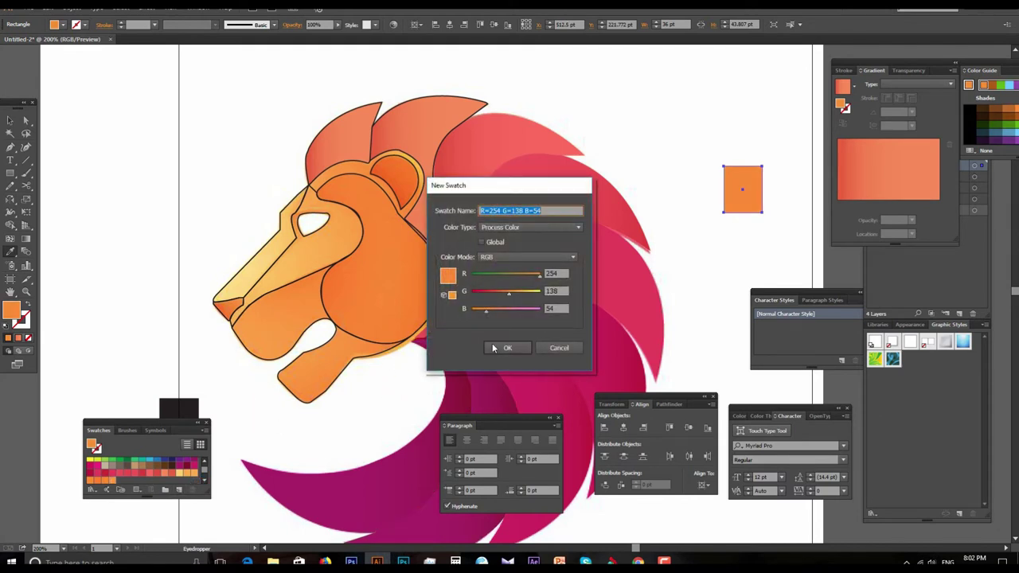
{"action": "left_click", "coordinate": [493, 348]}
{"action": "left_click", "coordinate": [10, 120]}
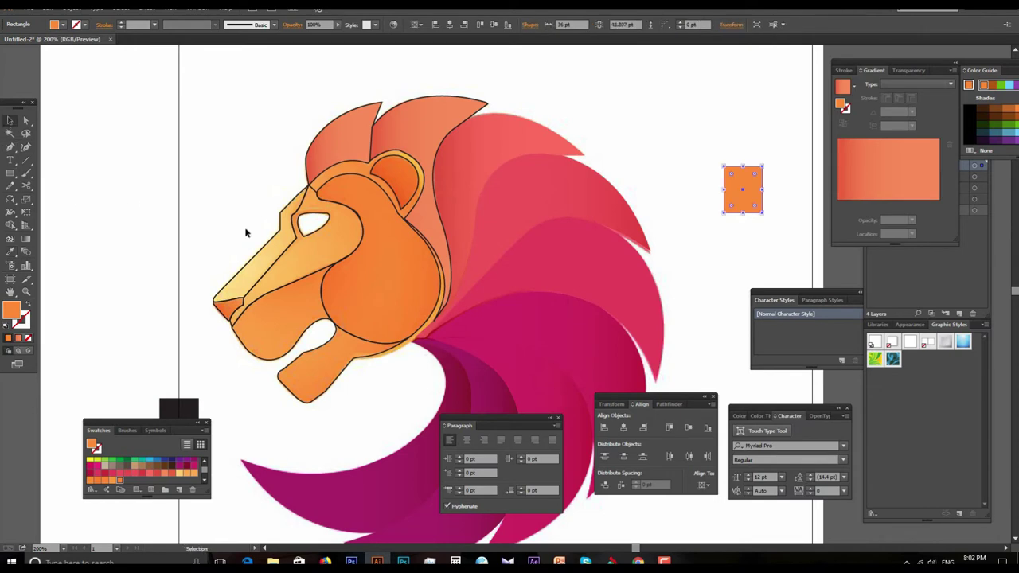
{"action": "left_click", "coordinate": [279, 237]}
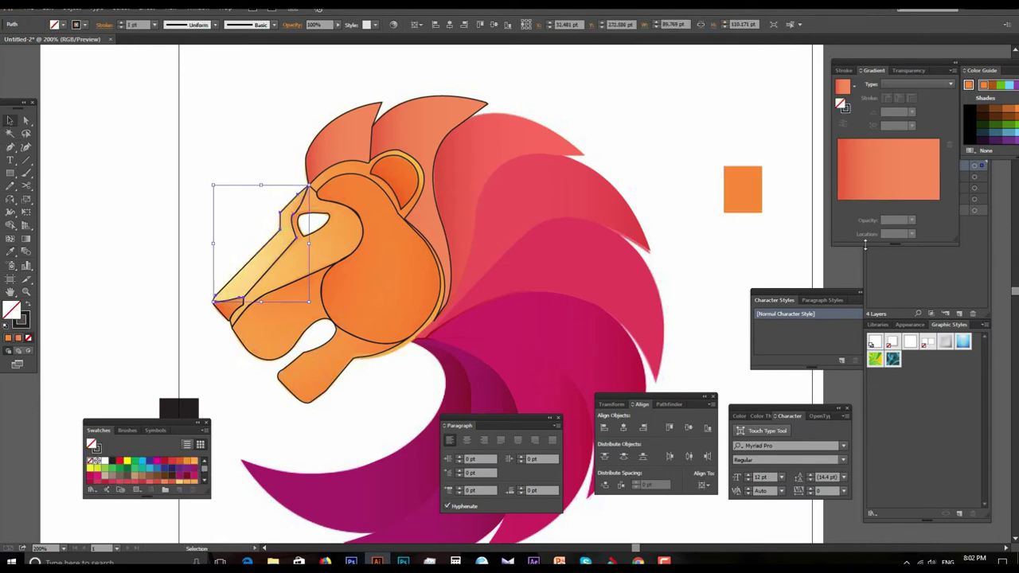
Apply a linear gradient to the snout and pick a colour for its left stop.
{"action": "left_click", "coordinate": [889, 171]}
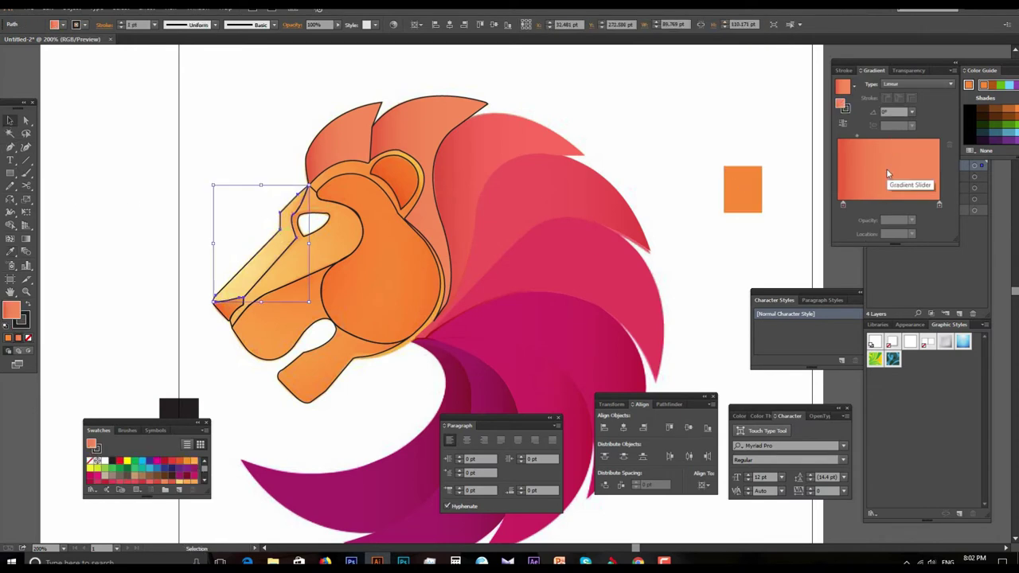
{"action": "double_click", "coordinate": [843, 204]}
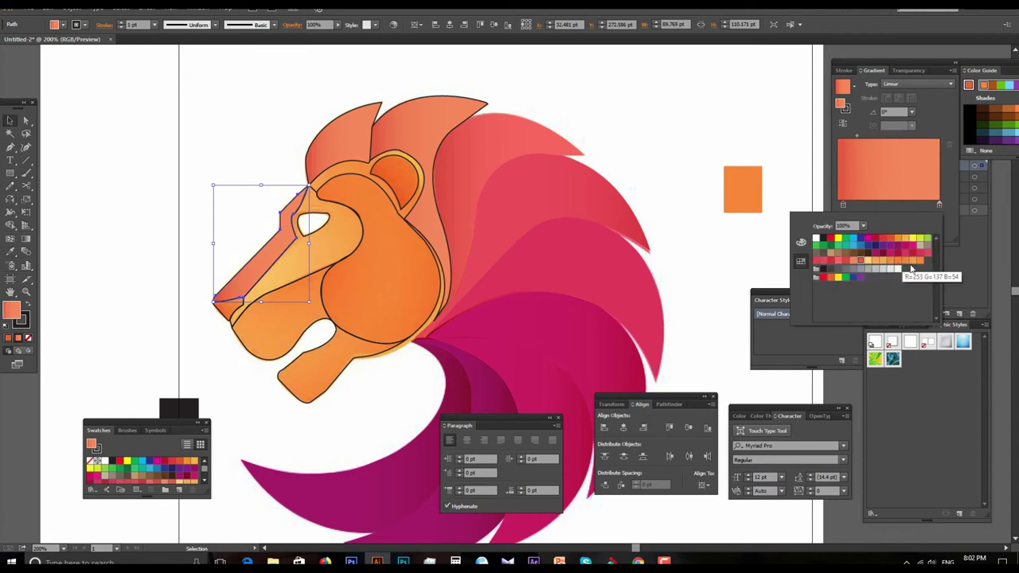
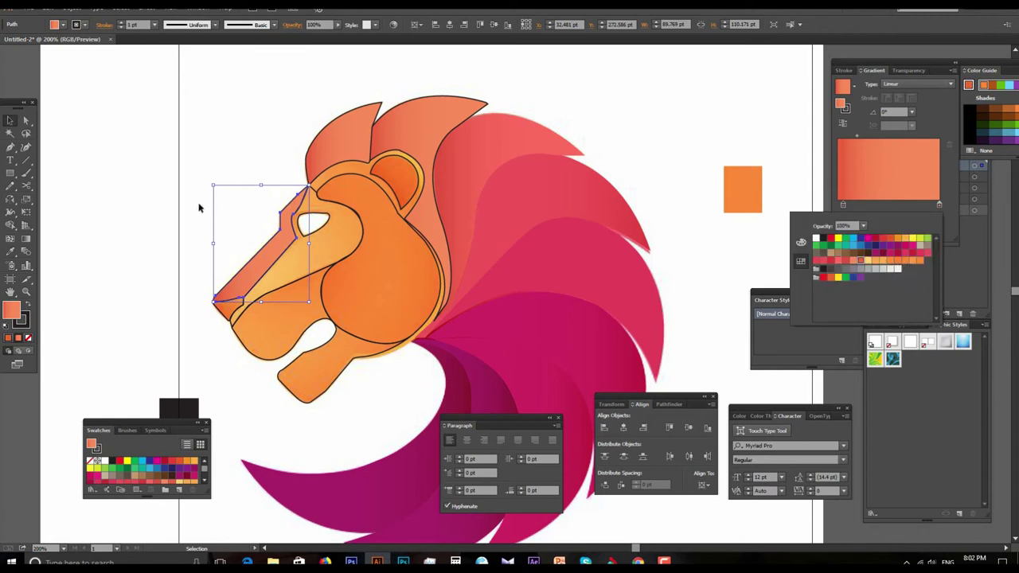
Make the snout highlight's gradient start light yellow, shift the midpoint toward orange, and return it to the face.
{"action": "left_click", "coordinate": [228, 218]}
{"action": "left_click_drag", "start_coordinate": [265, 246], "coordinate": [236, 223]}
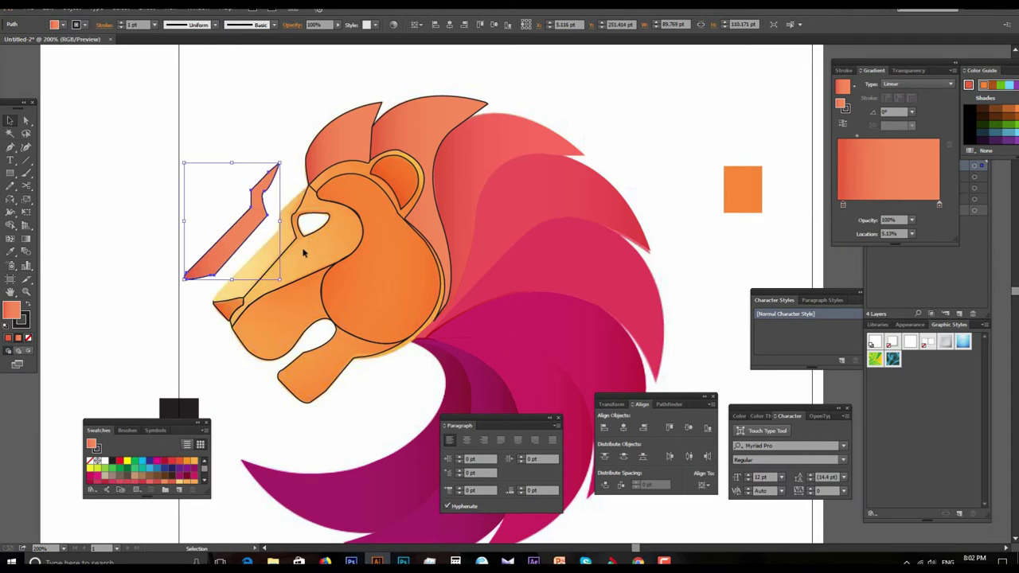
{"action": "left_click_drag", "start_coordinate": [846, 210], "coordinate": [846, 212]}
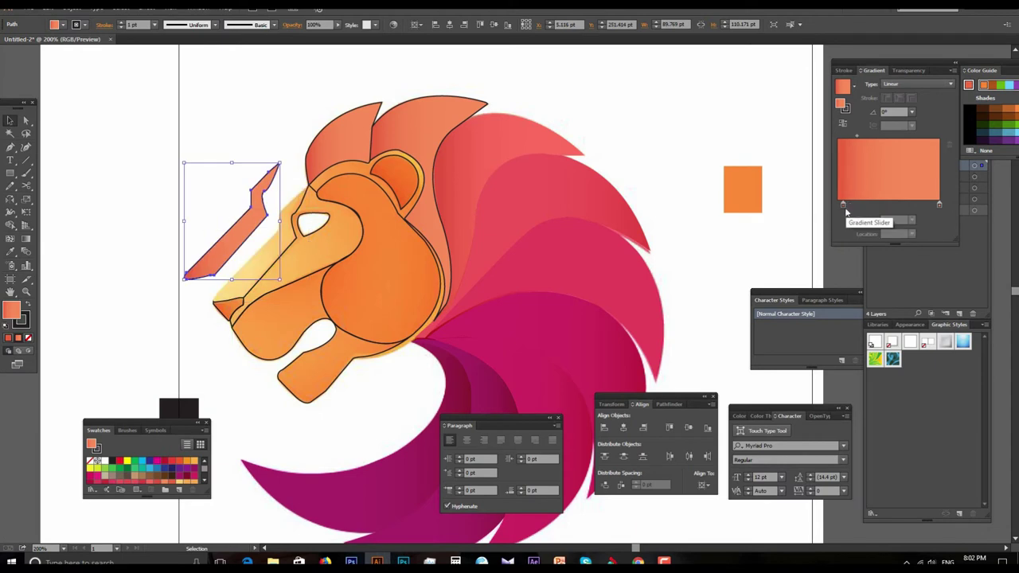
{"action": "double_click", "coordinate": [846, 211]}
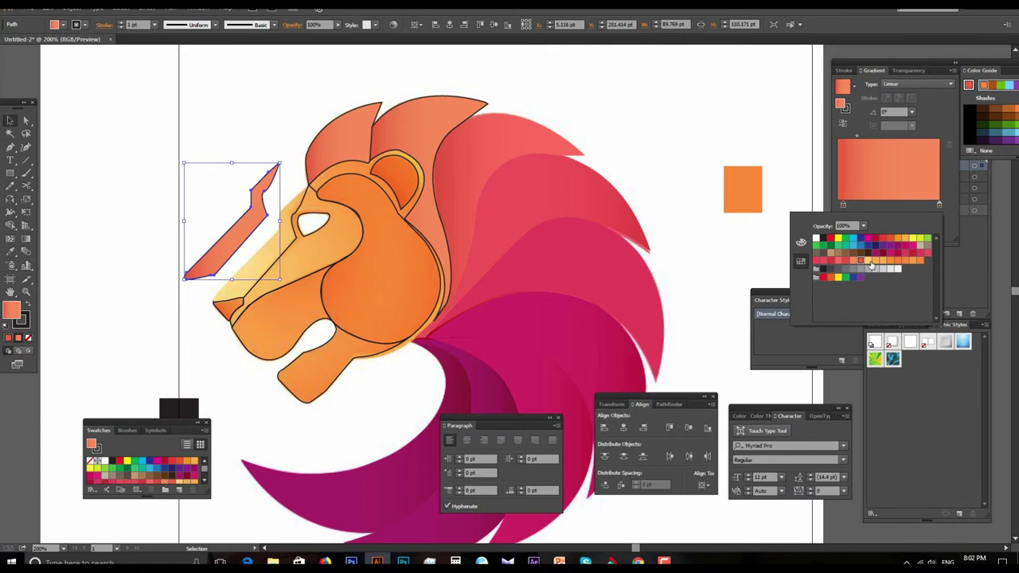
{"action": "left_click", "coordinate": [870, 263]}
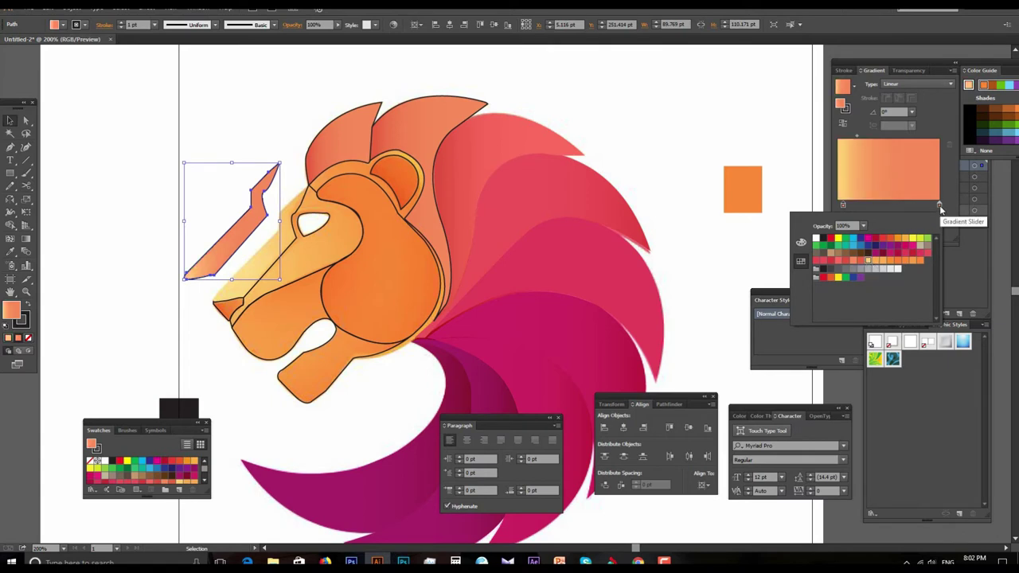
{"action": "left_click", "coordinate": [861, 141]}
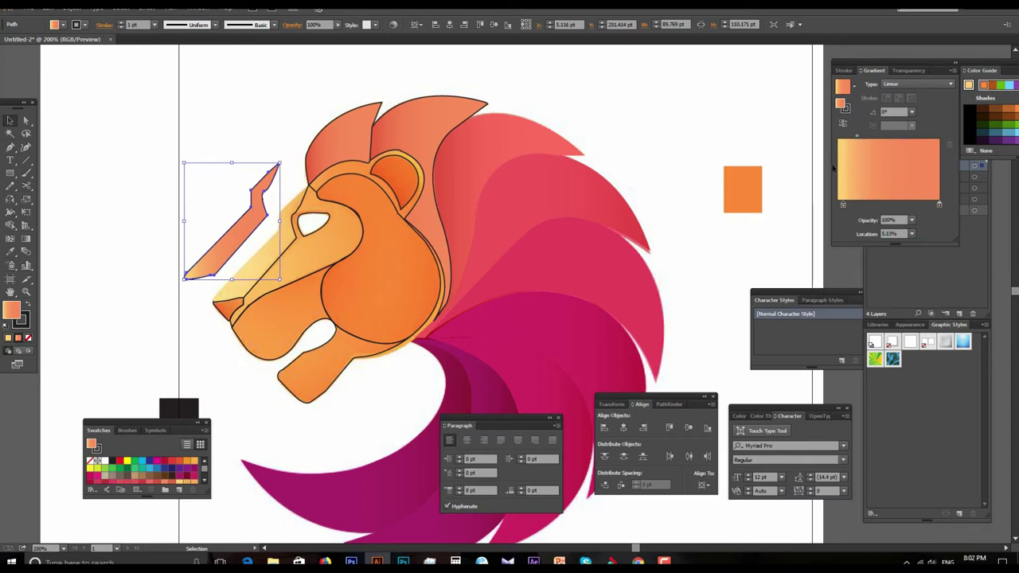
{"action": "left_click_drag", "start_coordinate": [857, 138], "coordinate": [932, 141]}
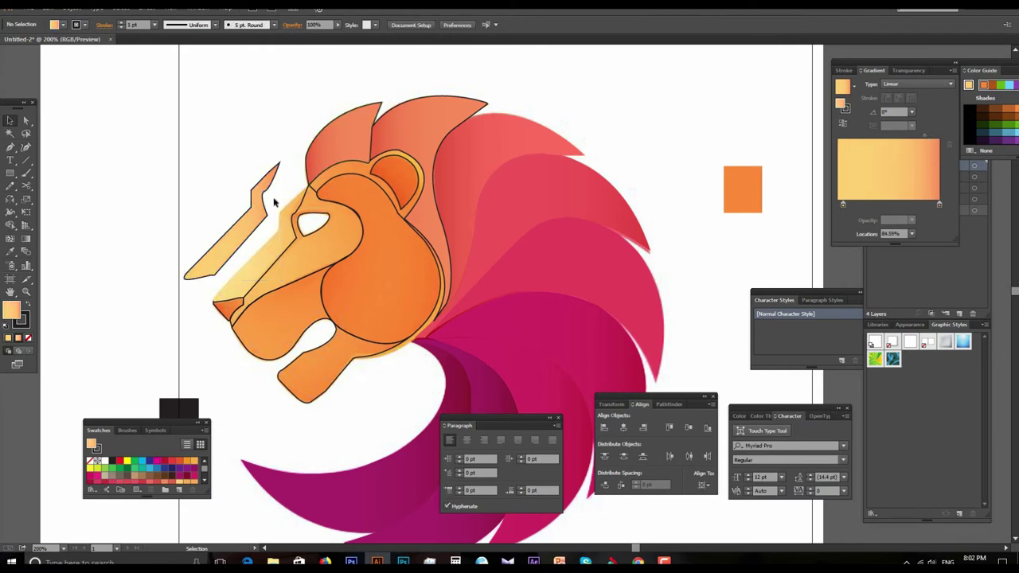
{"action": "left_click_drag", "start_coordinate": [254, 210], "coordinate": [309, 254]}
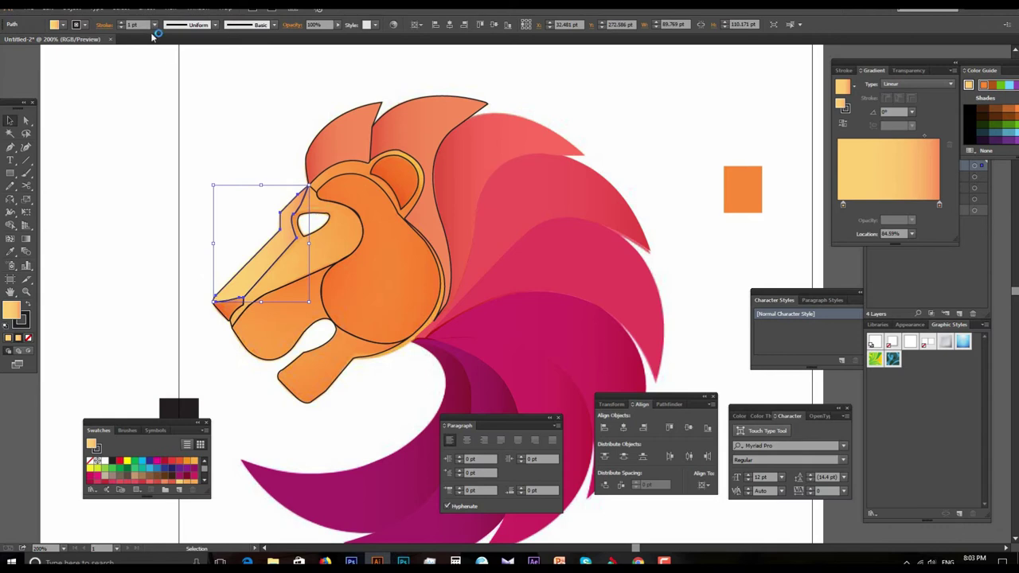
Remove the highlight's outline and eyedropper its yellow-to-orange gradient onto the upper face path, nudging the midpoint.
{"action": "left_click", "coordinate": [76, 28]}
{"action": "left_click", "coordinate": [7, 45]}
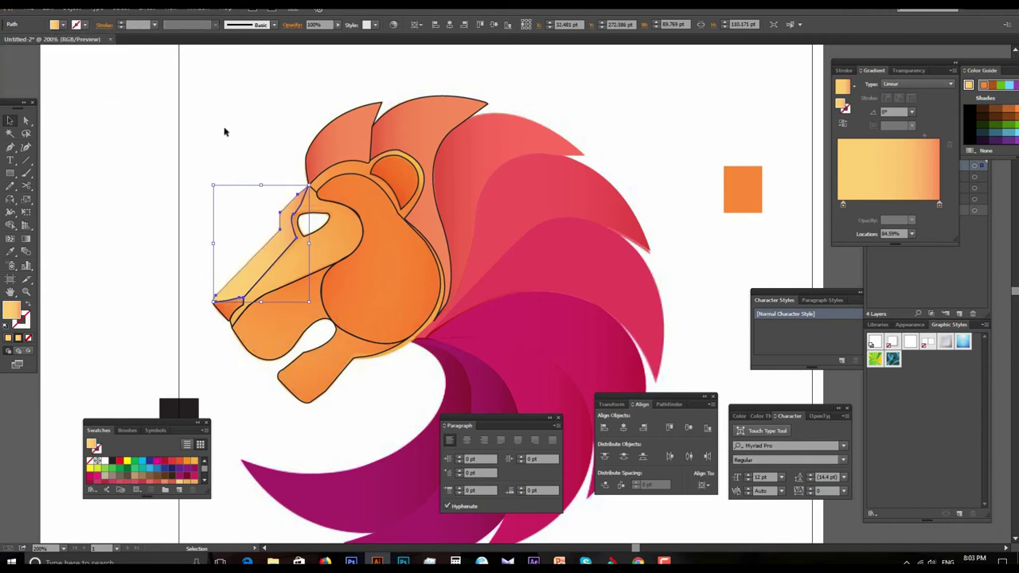
{"action": "left_click_drag", "start_coordinate": [314, 239], "coordinate": [294, 183]}
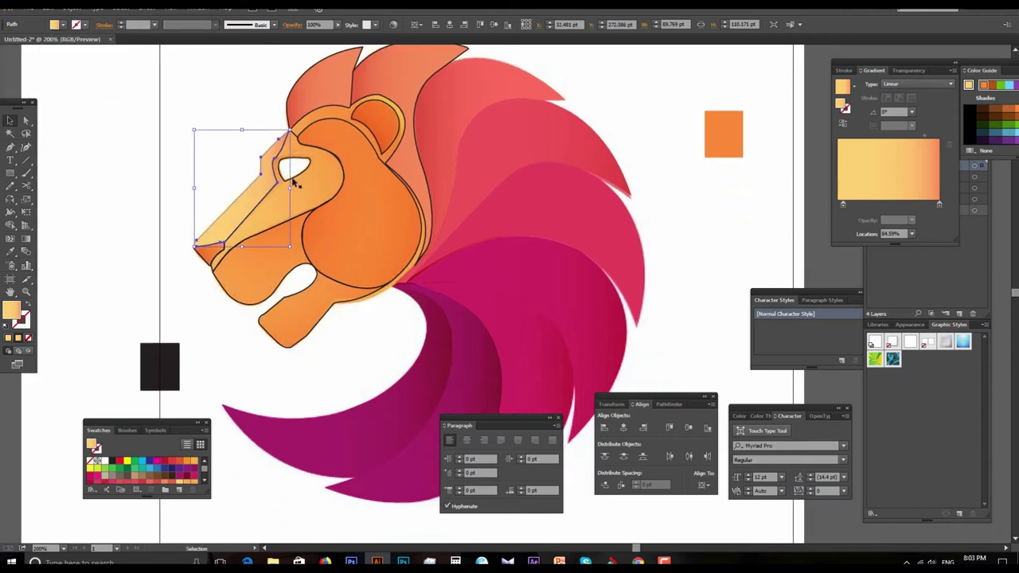
{"action": "left_click", "coordinate": [212, 269]}
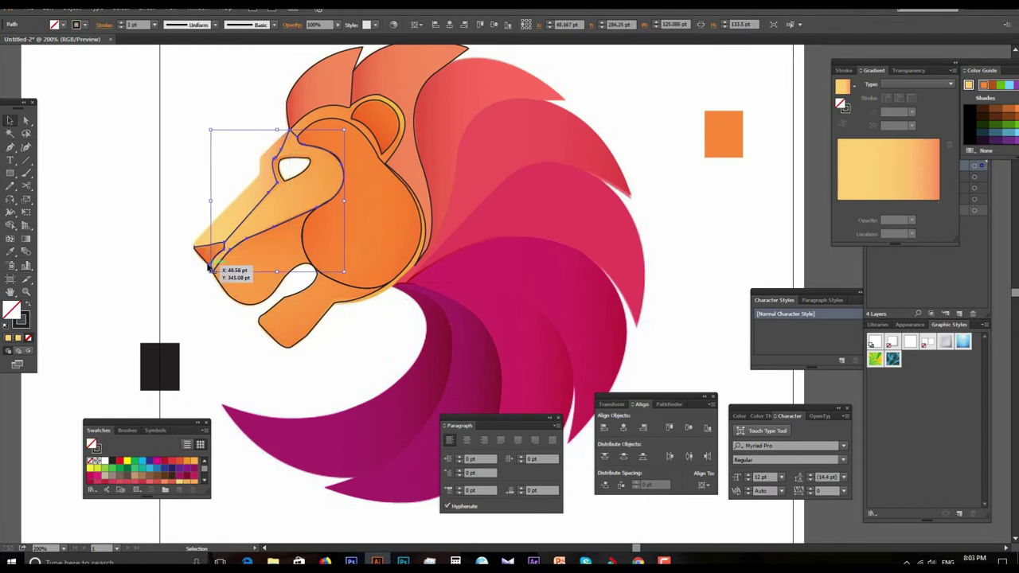
{"action": "key", "text": "i"}
{"action": "left_click", "coordinate": [244, 196]}
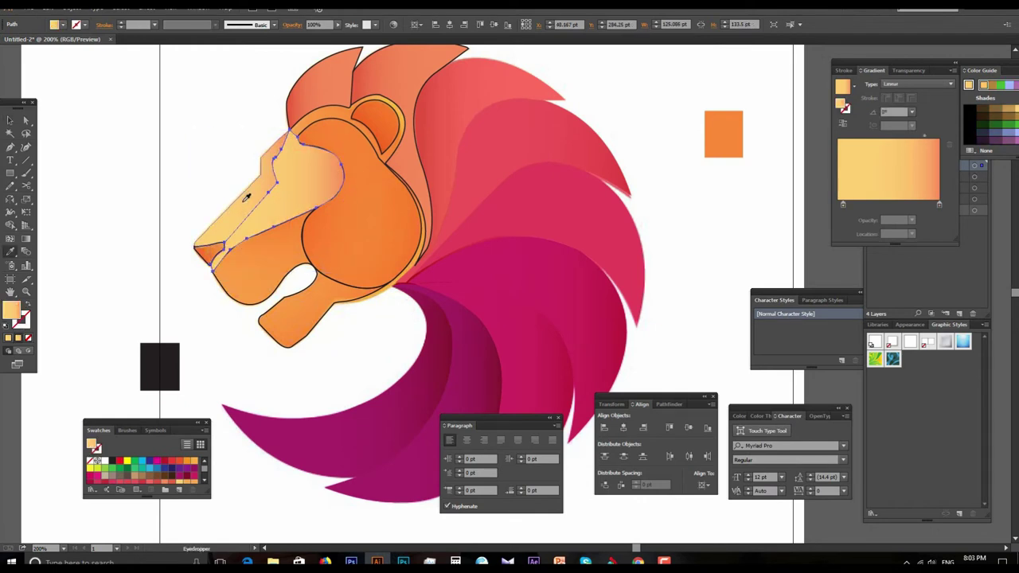
{"action": "left_click", "coordinate": [10, 120]}
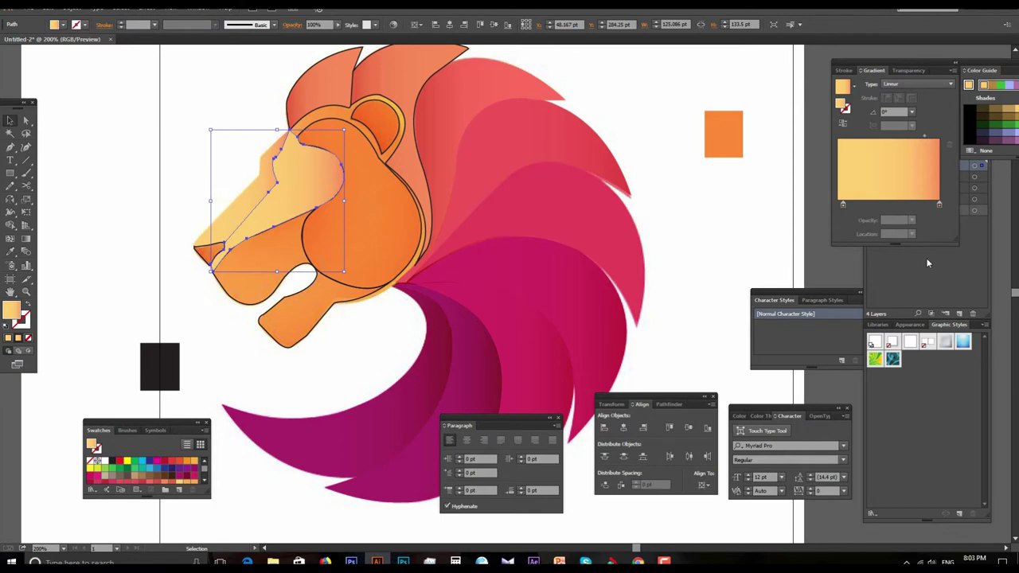
{"action": "mouse_move", "coordinate": [925, 139]}
{"action": "left_mouse_down"}
{"action": "mouse_move", "coordinate": [882, 139]}
{"action": "mouse_move", "coordinate": [916, 140]}
{"action": "left_mouse_up"}
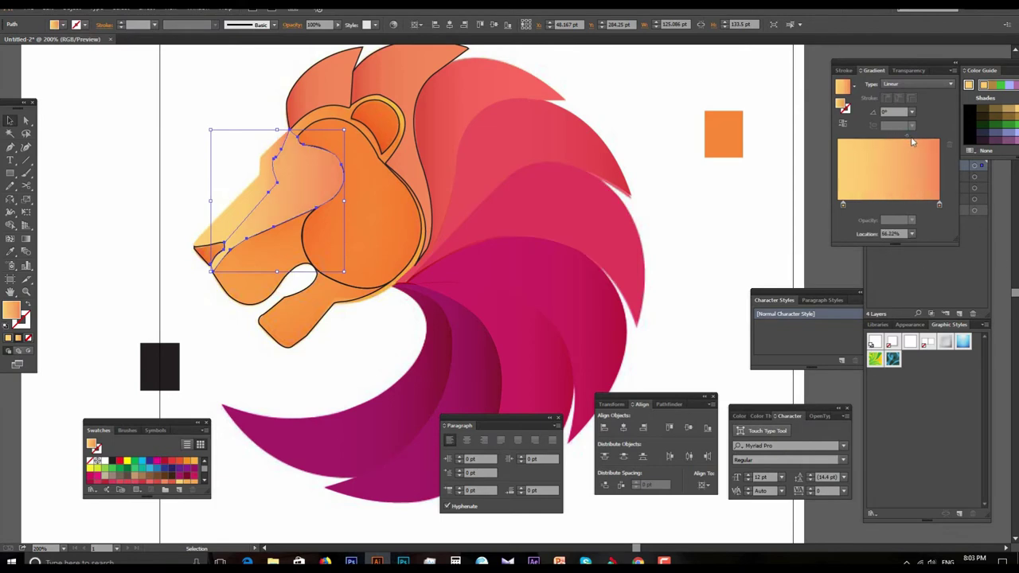
Bring the eye shape to the front, then put the face shape back on the head.
{"action": "left_click", "coordinate": [716, 195]}
{"action": "left_click_drag", "start_coordinate": [263, 214], "coordinate": [162, 287]}
{"action": "left_click", "coordinate": [299, 175]}
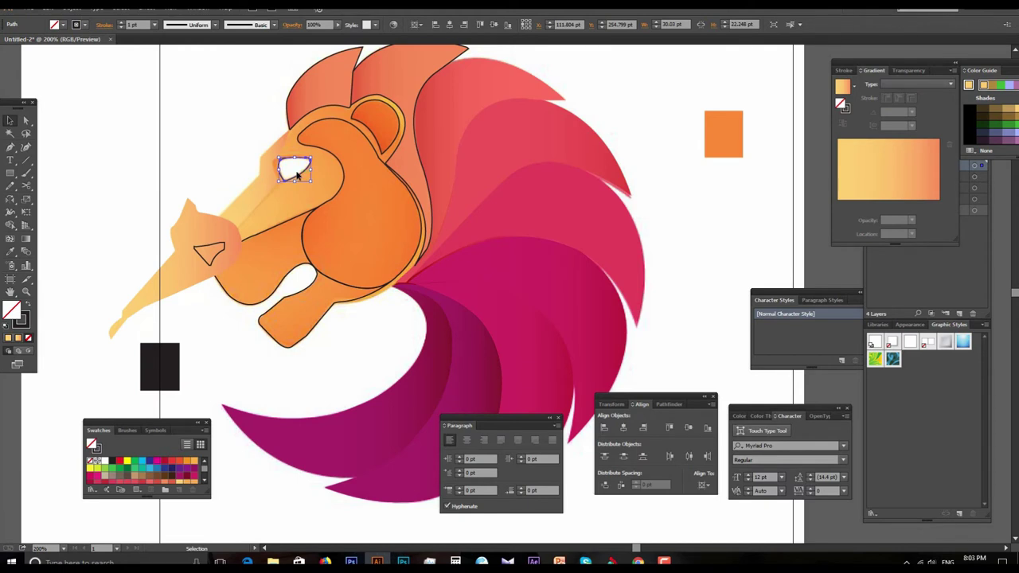
{"action": "right_click", "coordinate": [297, 174]}
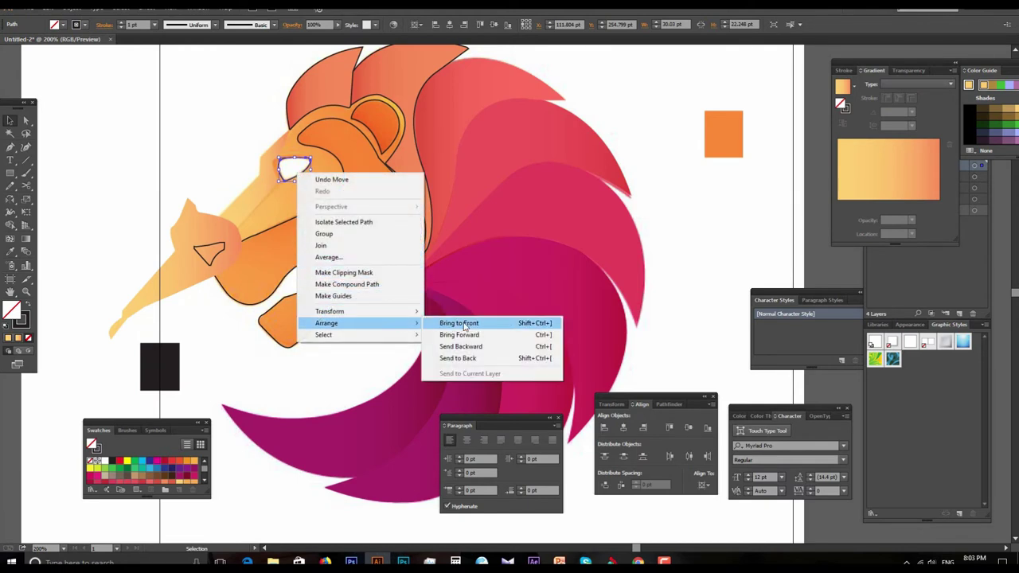
{"action": "left_click", "coordinate": [465, 325]}
{"action": "left_click_drag", "start_coordinate": [215, 231], "coordinate": [317, 161]}
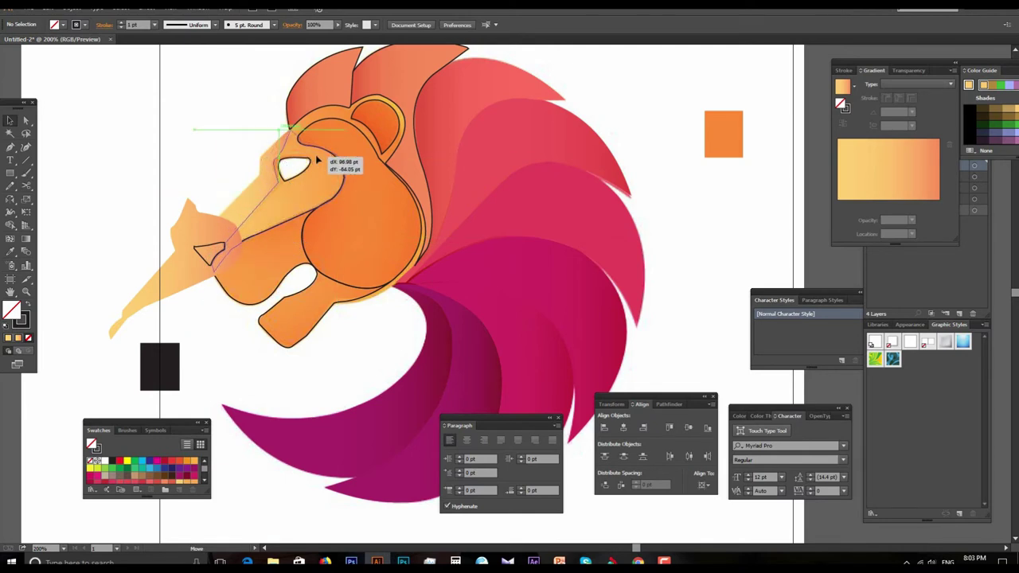
{"action": "left_click_drag", "start_coordinate": [317, 162], "coordinate": [317, 161]}
Zoom in to inspect the face, then zoom back out to the whole lion.
{"action": "left_click", "coordinate": [125, 244]}
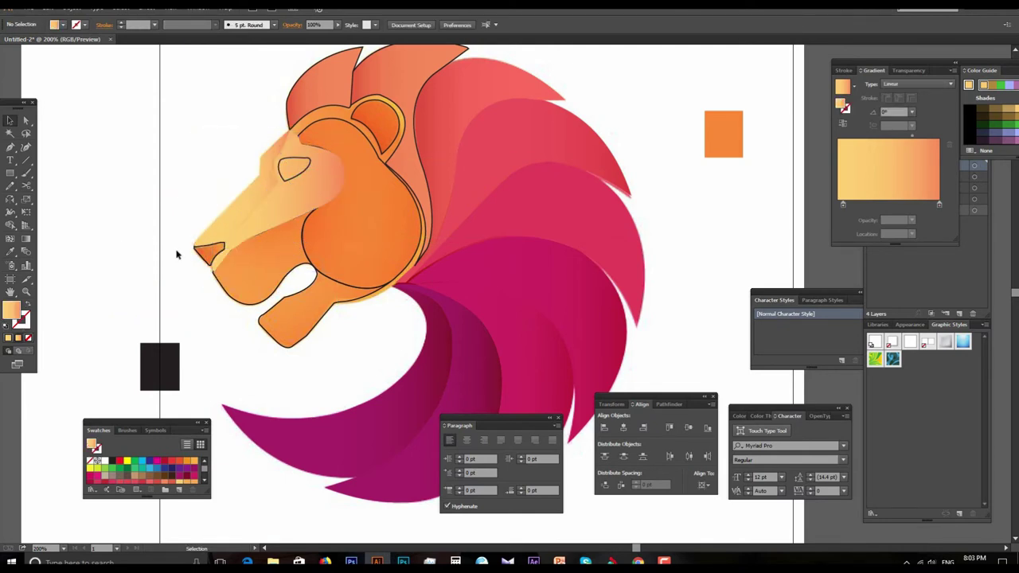
{"action": "left_click", "coordinate": [383, 239]}
{"action": "left_click", "coordinate": [458, 205]}
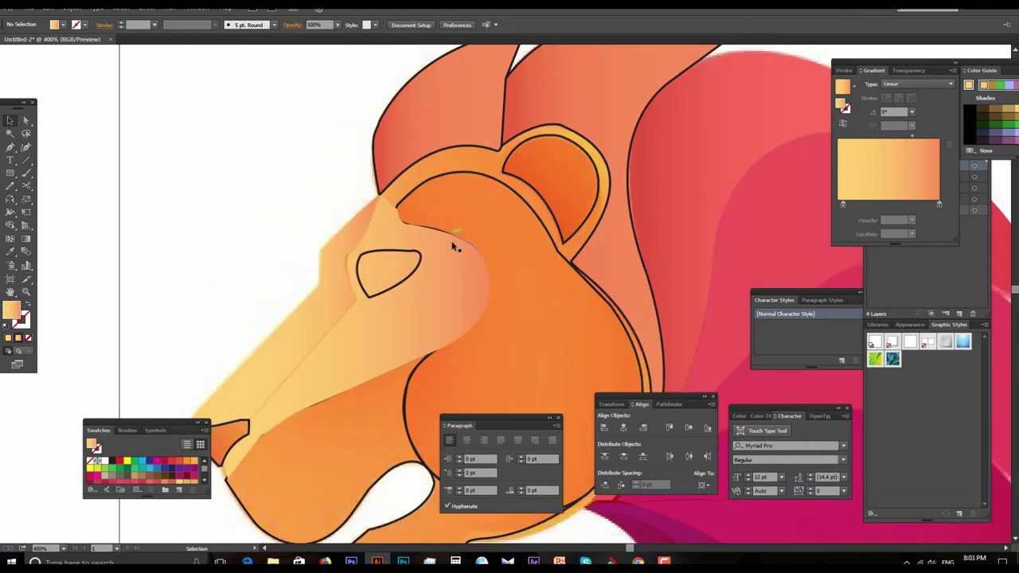
{"action": "mouse_move", "coordinate": [454, 296]}
{"action": "left_mouse_down"}
{"action": "mouse_move", "coordinate": [468, 262]}
{"action": "mouse_move", "coordinate": [451, 281]}
{"action": "left_mouse_up"}
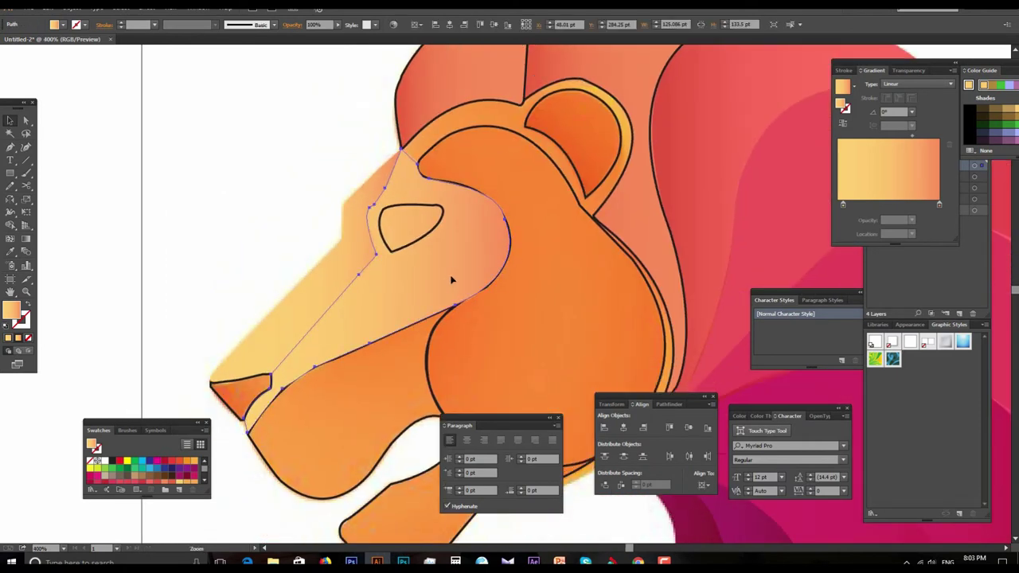
{"action": "left_click", "coordinate": [459, 279], "text": "ctrl+alt"}
{"action": "left_click", "coordinate": [506, 297], "text": "ctrl+alt"}
{"action": "left_click", "coordinate": [329, 330]}
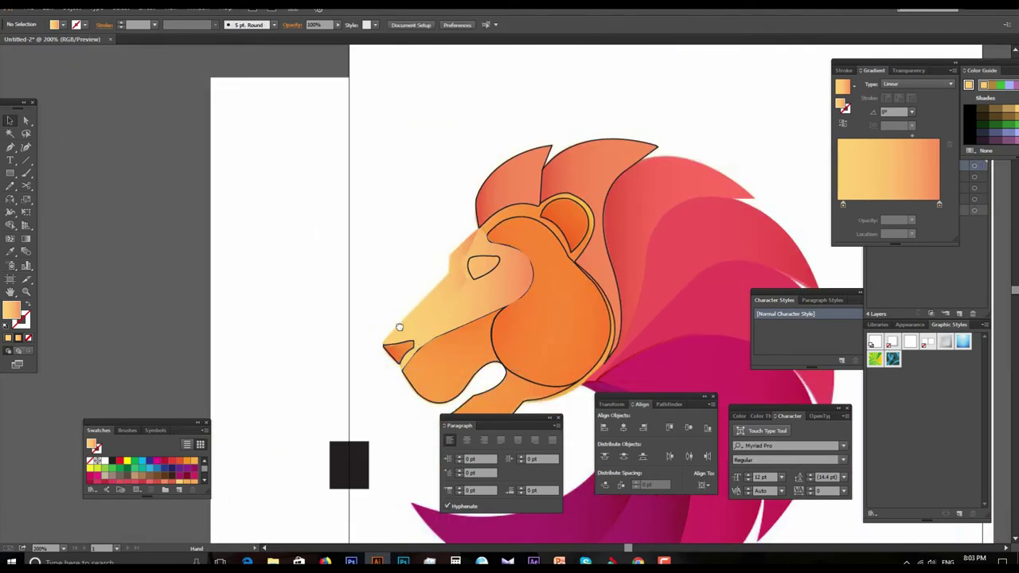
{"action": "key", "text": "ctrl+plus"}
{"action": "left_click", "coordinate": [388, 316]}
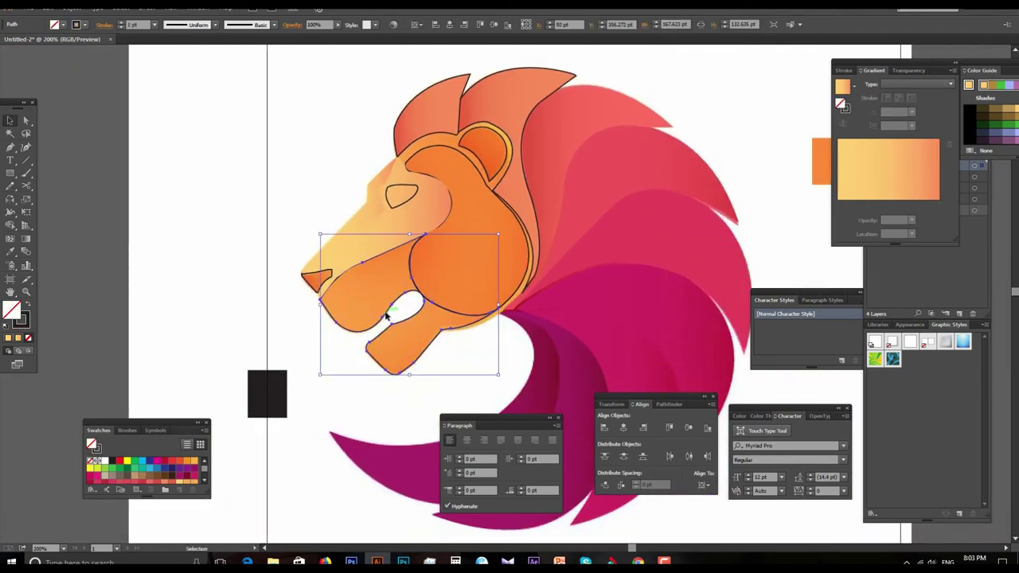
Fill the lower jaw with a linear gradient between two orange stops.
{"action": "left_click", "coordinate": [898, 187]}
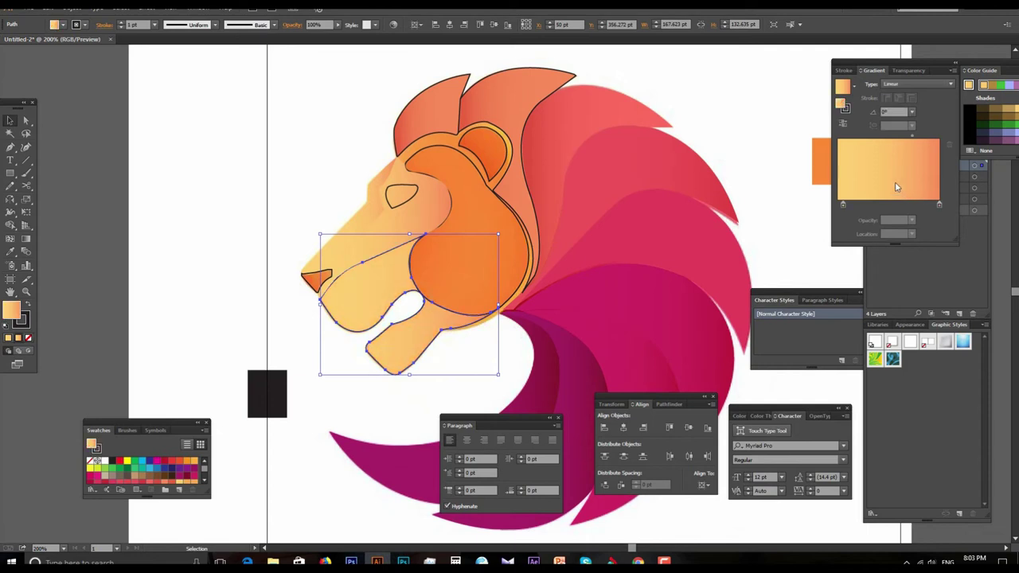
{"action": "double_click", "coordinate": [845, 207]}
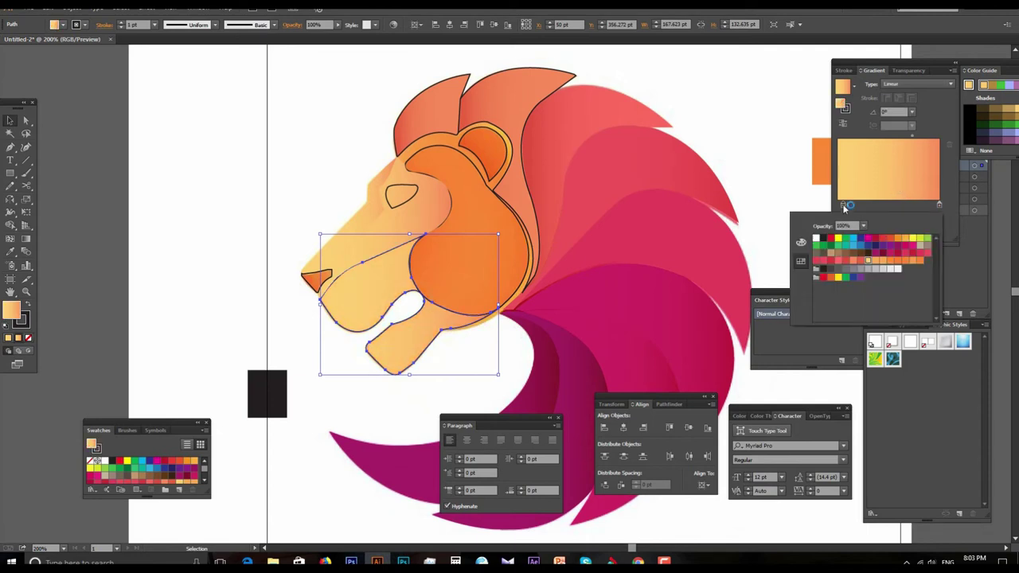
{"action": "left_click", "coordinate": [914, 261]}
{"action": "left_click", "coordinate": [940, 207]}
{"action": "double_click", "coordinate": [939, 207]}
{"action": "left_click", "coordinate": [922, 264]}
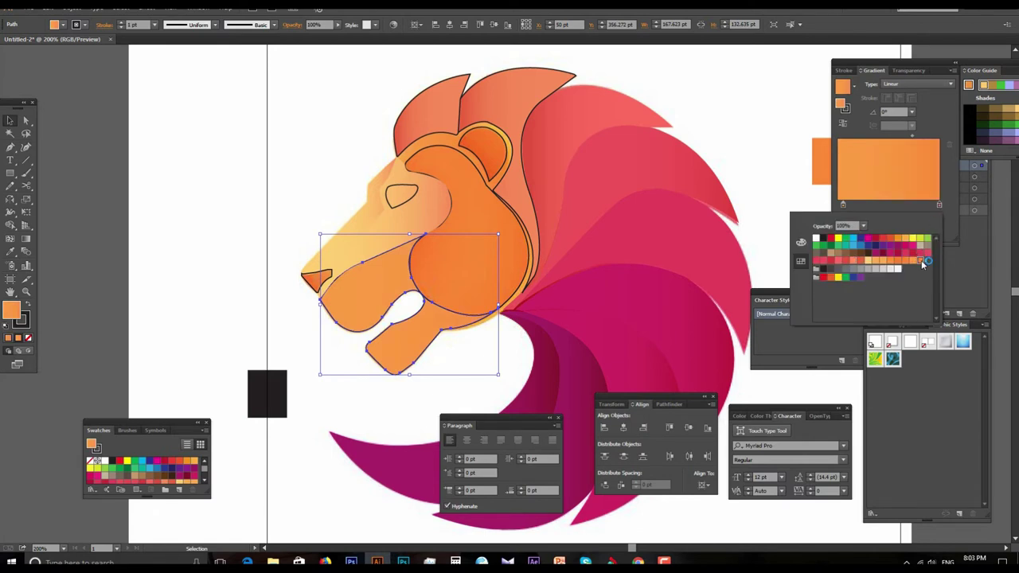
{"action": "left_click", "coordinate": [204, 234]}
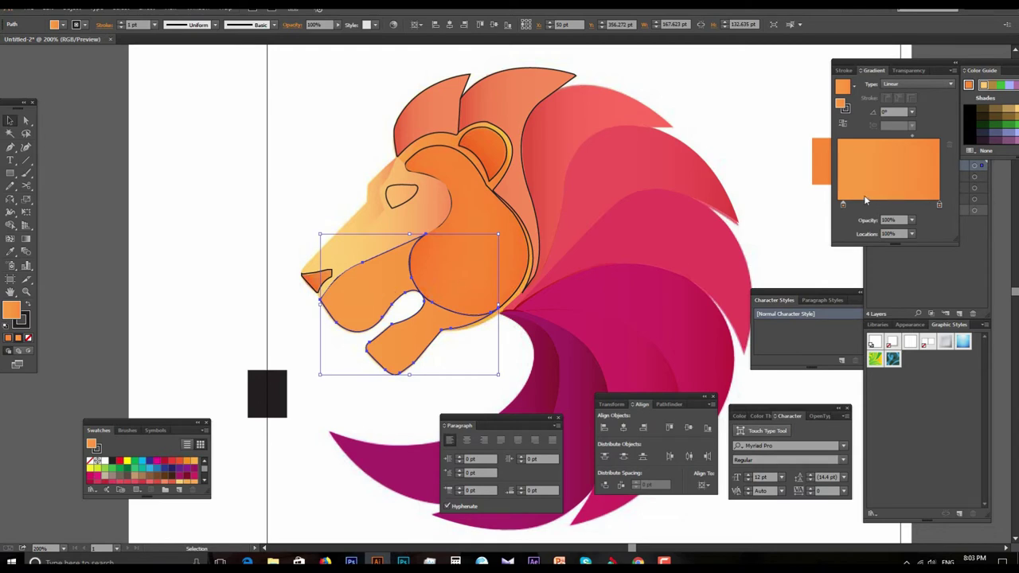
Set the jaw's stroke to None and deselect it.
{"action": "left_click", "coordinate": [85, 24]}
{"action": "left_click", "coordinate": [7, 43]}
{"action": "left_click", "coordinate": [190, 214]}
{"action": "left_click", "coordinate": [216, 226]}
{"action": "scroll", "coordinate": [343, 253], "scroll_direction": "right", "scroll_amount": 2}
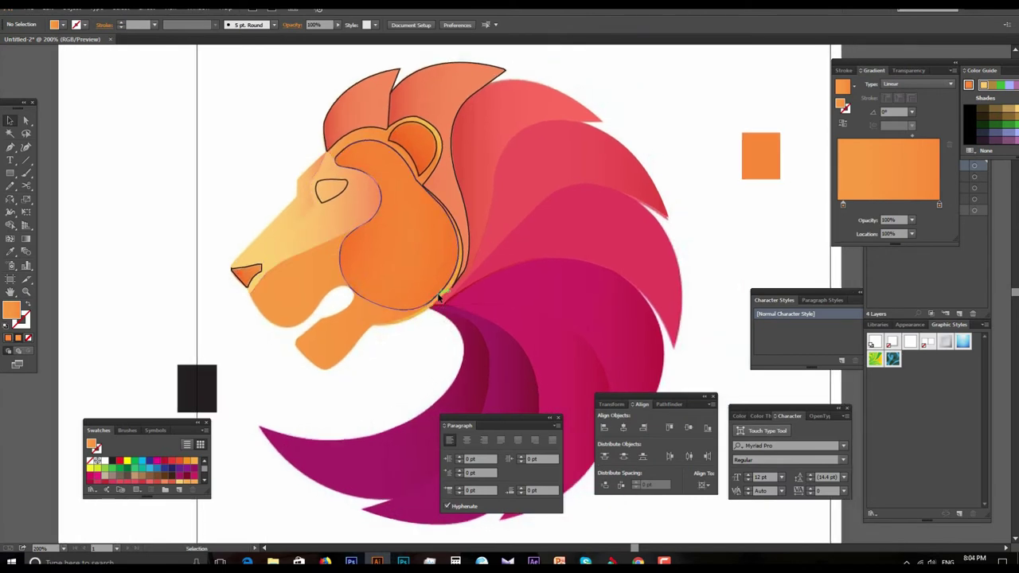
Give the large cheek shape a darker-orange gradient fill and remove its outline.
{"action": "left_click", "coordinate": [439, 297]}
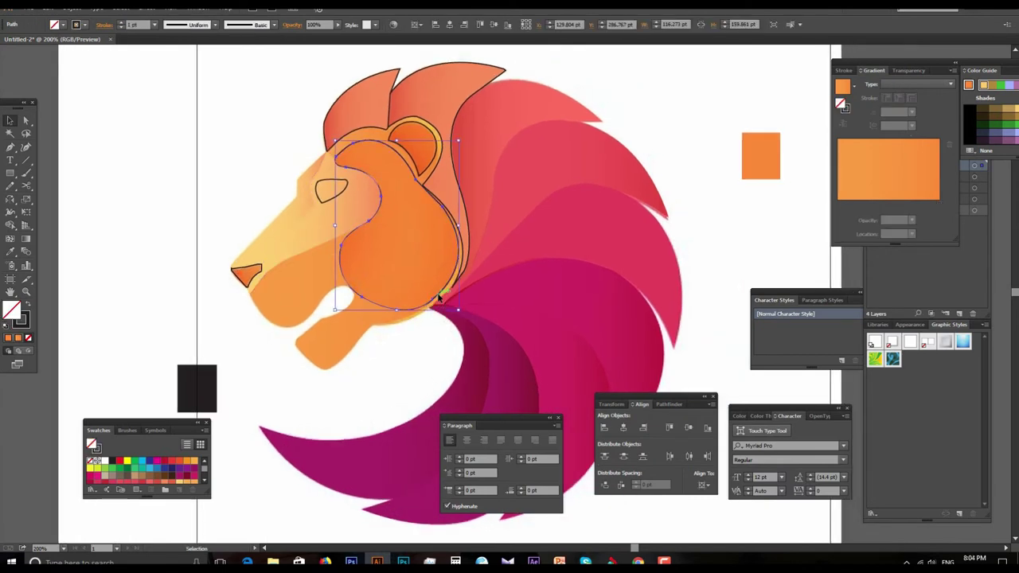
{"action": "left_click", "coordinate": [879, 171]}
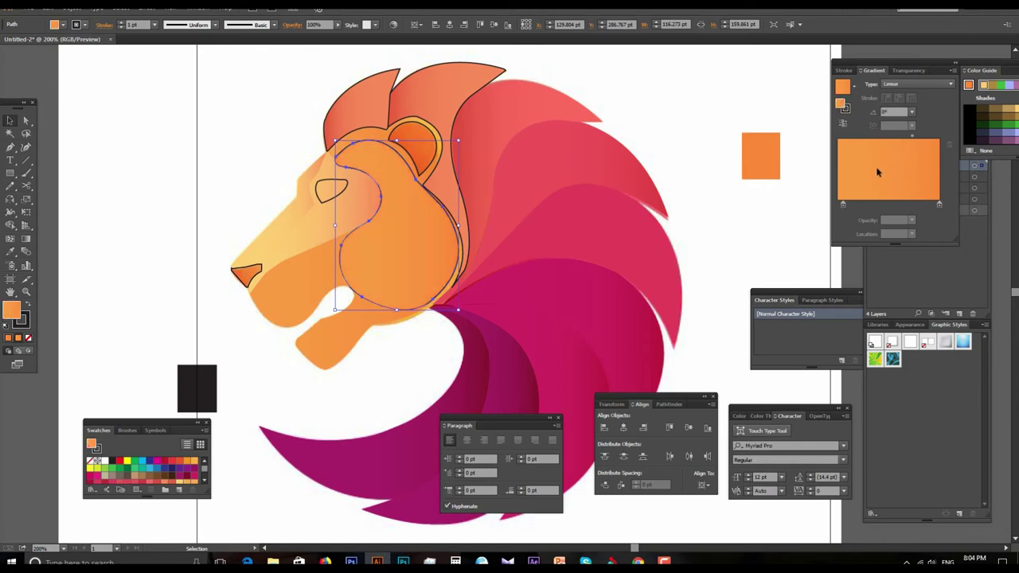
{"action": "double_click", "coordinate": [844, 204]}
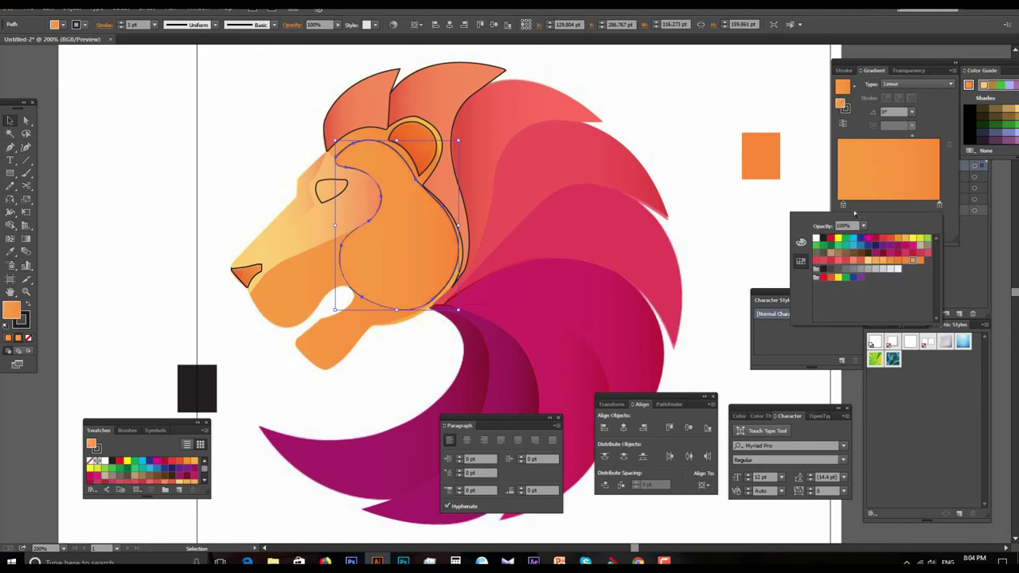
{"action": "left_click", "coordinate": [899, 265]}
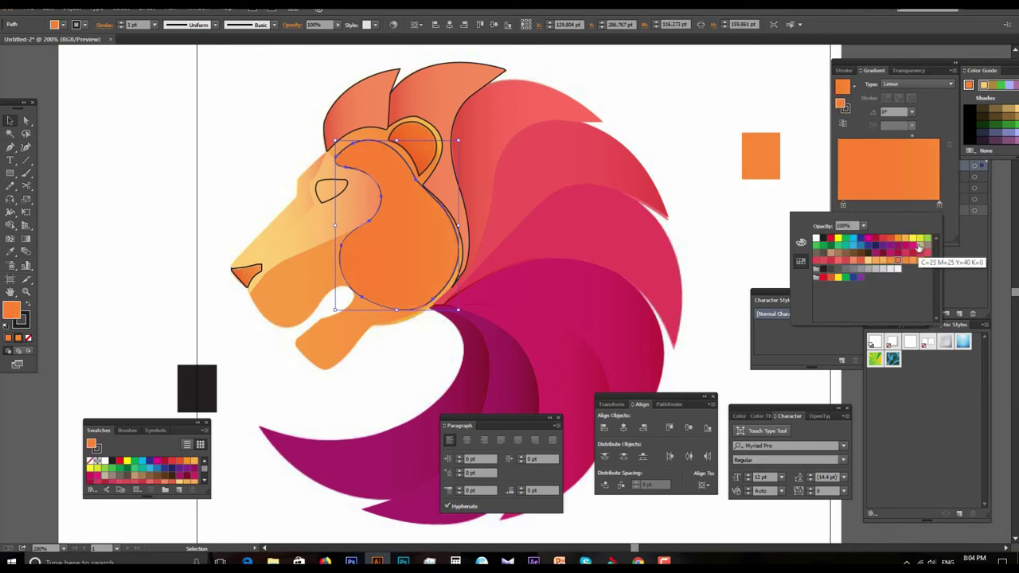
{"action": "double_click", "coordinate": [940, 205]}
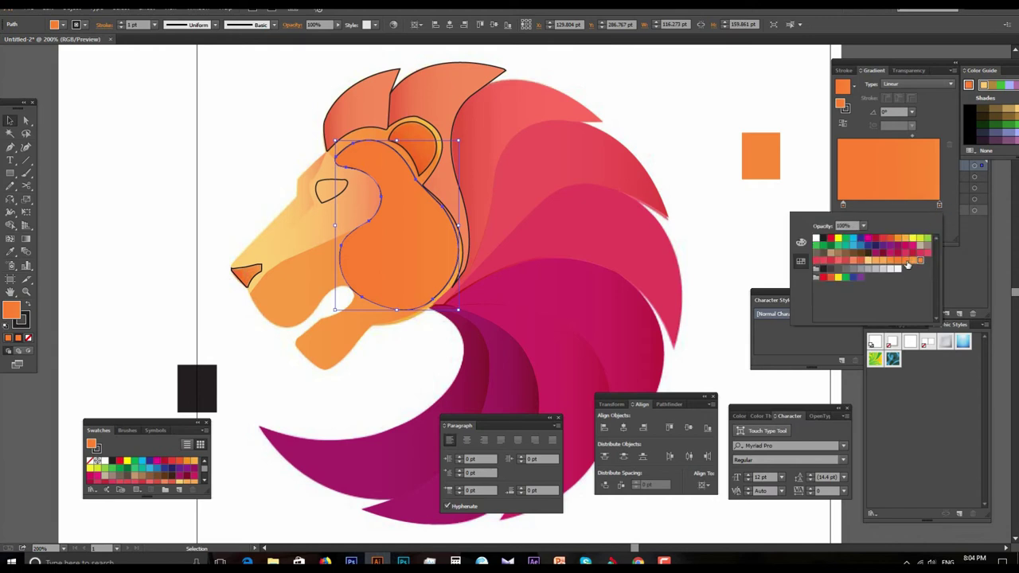
{"action": "left_click", "coordinate": [211, 167]}
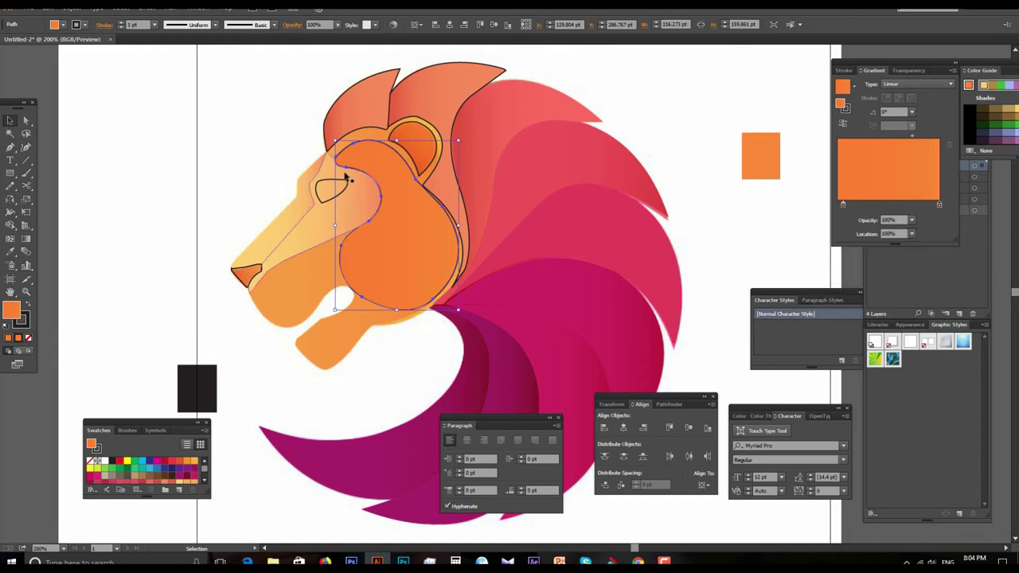
{"action": "left_click", "coordinate": [85, 26]}
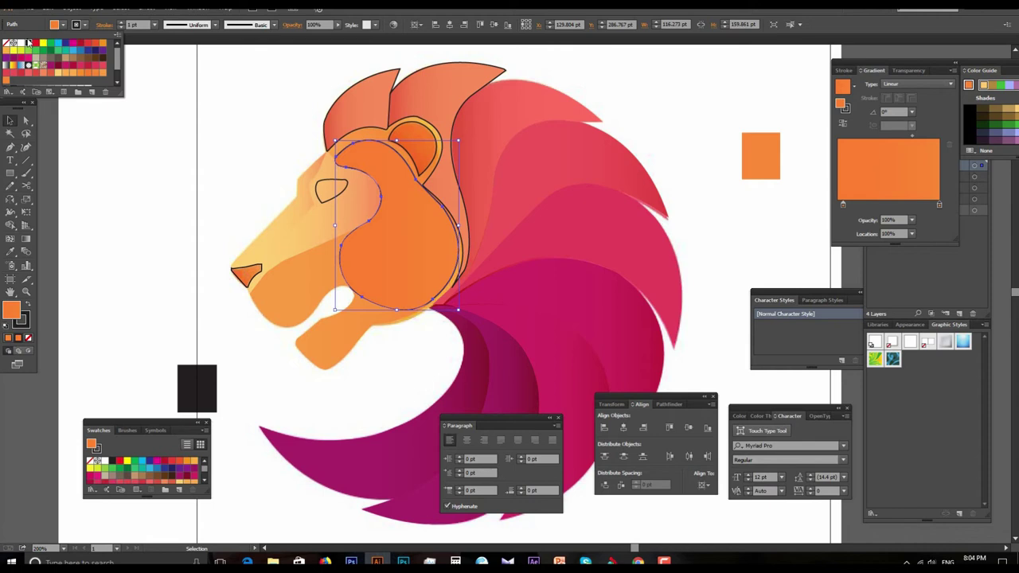
{"action": "left_click", "coordinate": [15, 44]}
{"action": "left_click", "coordinate": [165, 180]}
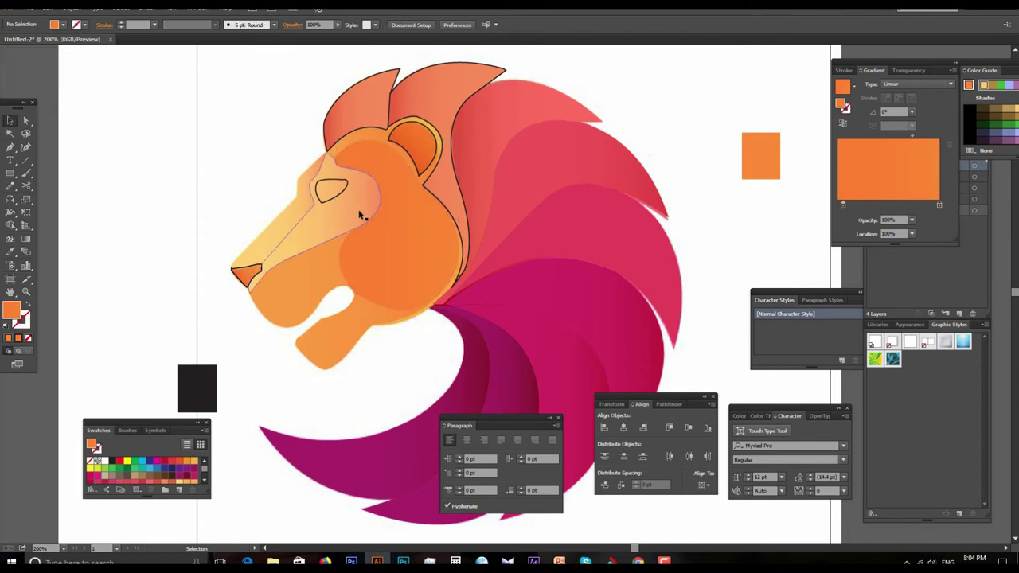
Divide the eye and muzzle shapes with Pathfinder.
{"action": "left_click", "coordinate": [344, 189]}
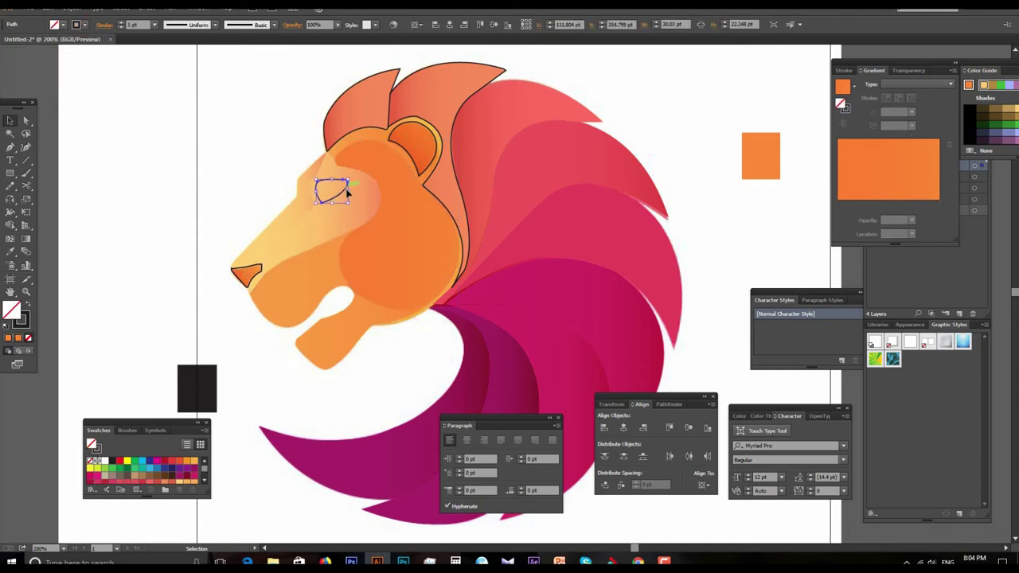
{"action": "left_click", "coordinate": [358, 209], "text": "shift"}
{"action": "left_click", "coordinate": [625, 454]}
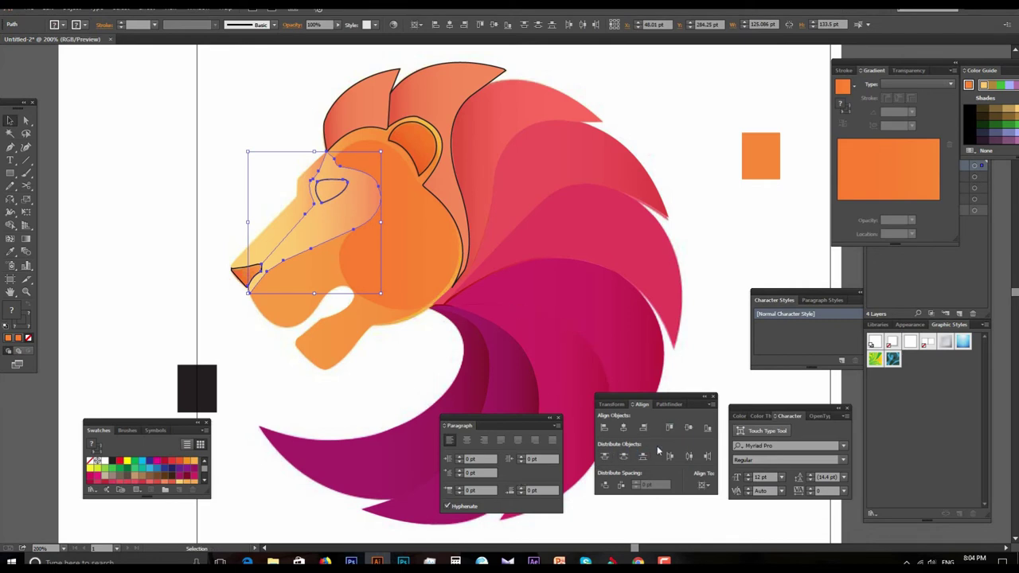
{"action": "left_click", "coordinate": [670, 404]}
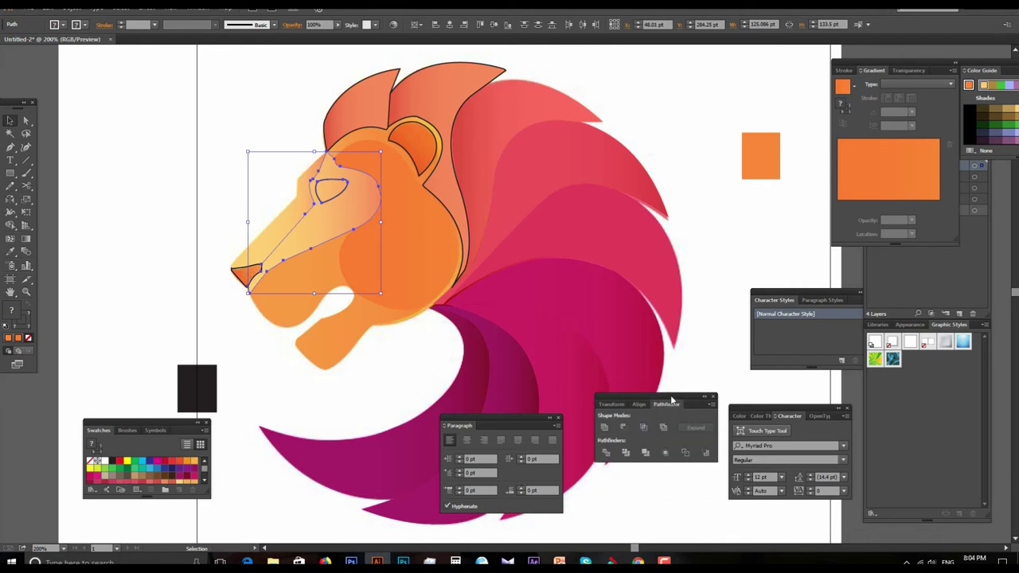
{"action": "left_click_drag", "start_coordinate": [671, 401], "coordinate": [703, 314]}
{"action": "left_click", "coordinate": [638, 367]}
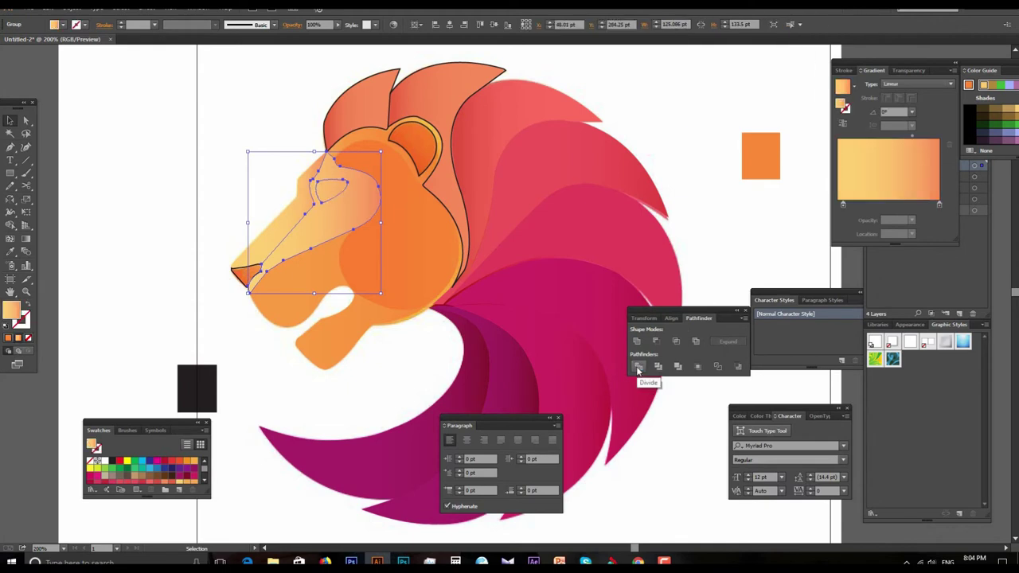
Ungroup the divided pieces and remove the eye piece, leaving a white opening.
{"action": "right_click", "coordinate": [325, 207]}
{"action": "left_click", "coordinate": [360, 267]}
{"action": "left_click", "coordinate": [263, 205]}
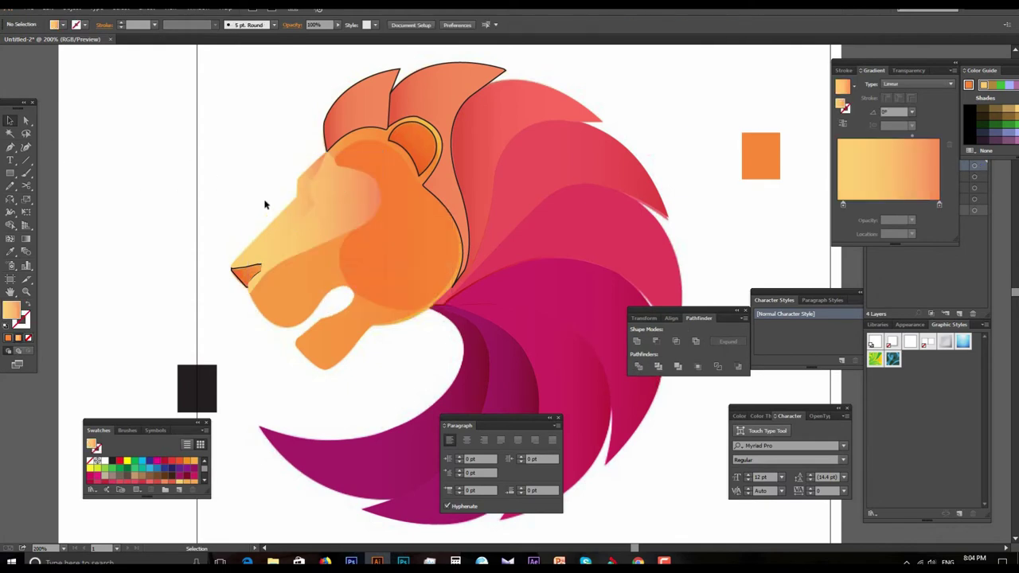
{"action": "left_click", "coordinate": [334, 193]}
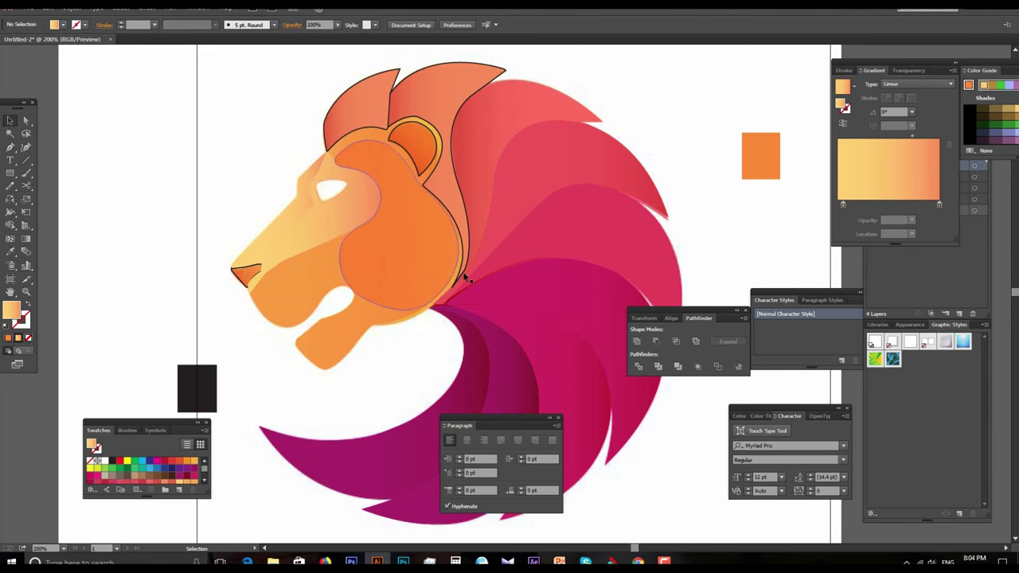
{"action": "key", "text": "ctrl+minus"}
{"action": "left_click", "coordinate": [503, 303]}
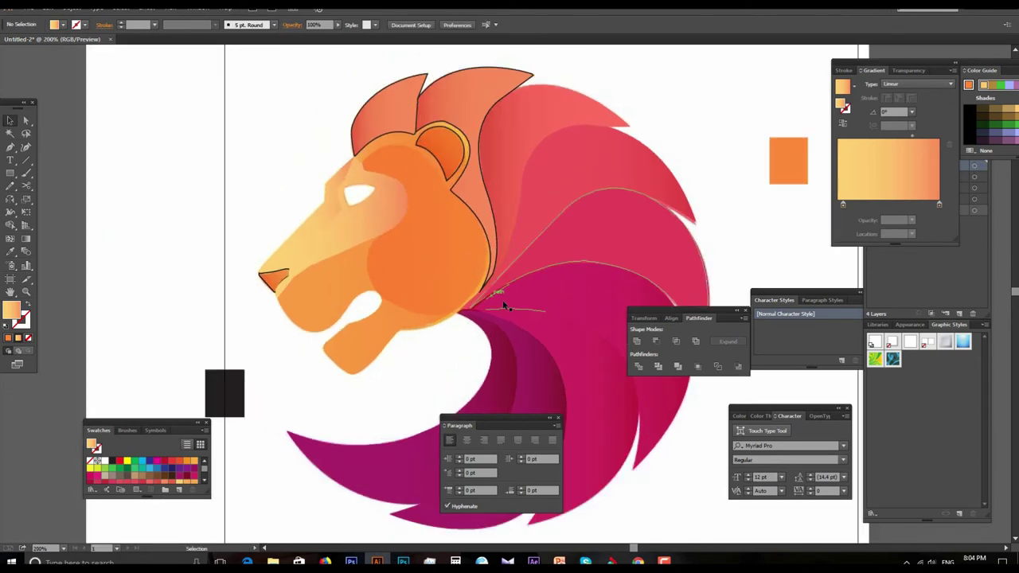
{"action": "left_click", "coordinate": [510, 304], "text": "alt"}
{"action": "left_click", "coordinate": [512, 305], "text": "alt"}
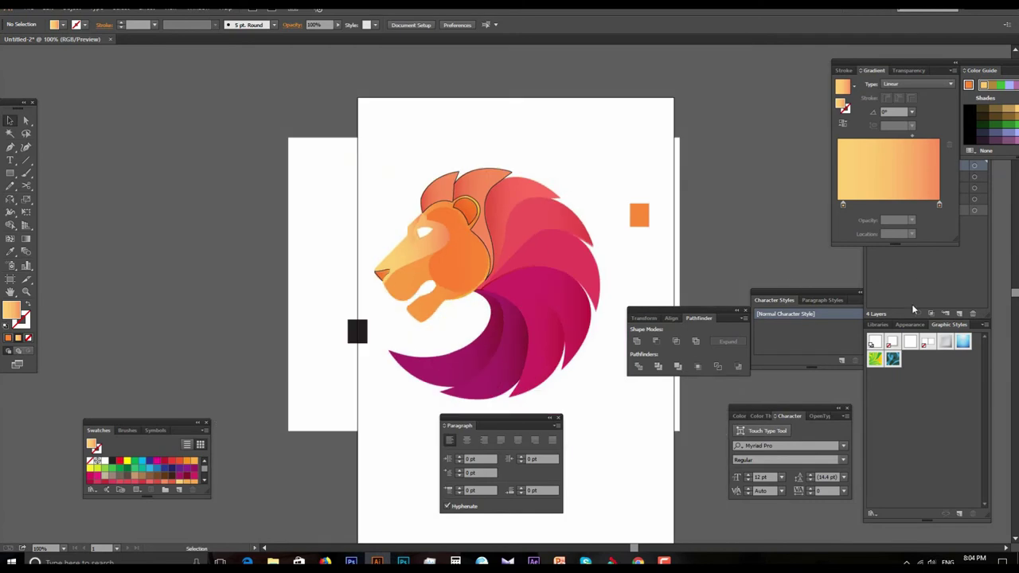
Hide the linked reference image in Layers and zoom in on the magenta mane.
{"action": "left_click_drag", "start_coordinate": [906, 67], "coordinate": [726, 67]}
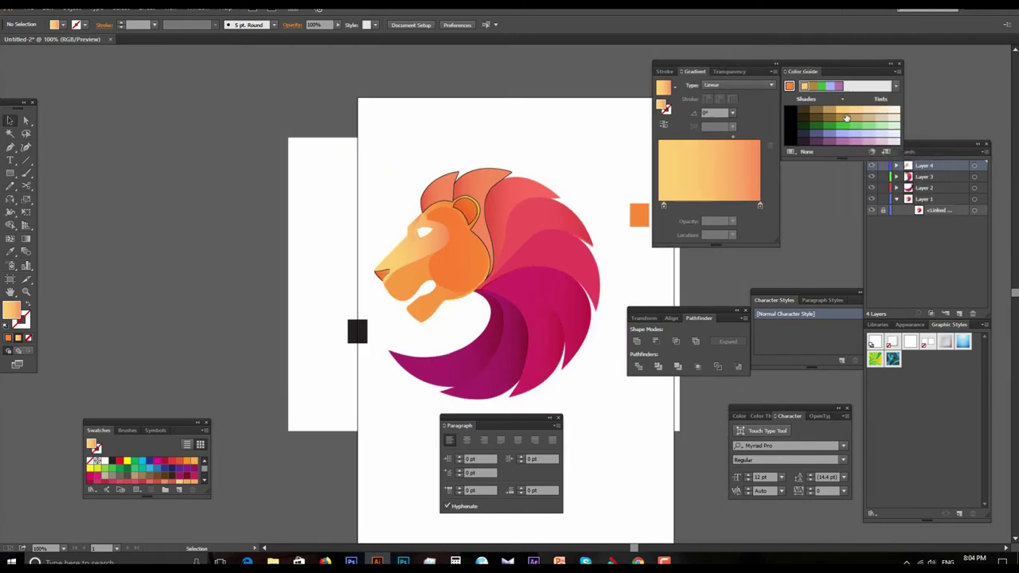
{"action": "left_click", "coordinate": [872, 211]}
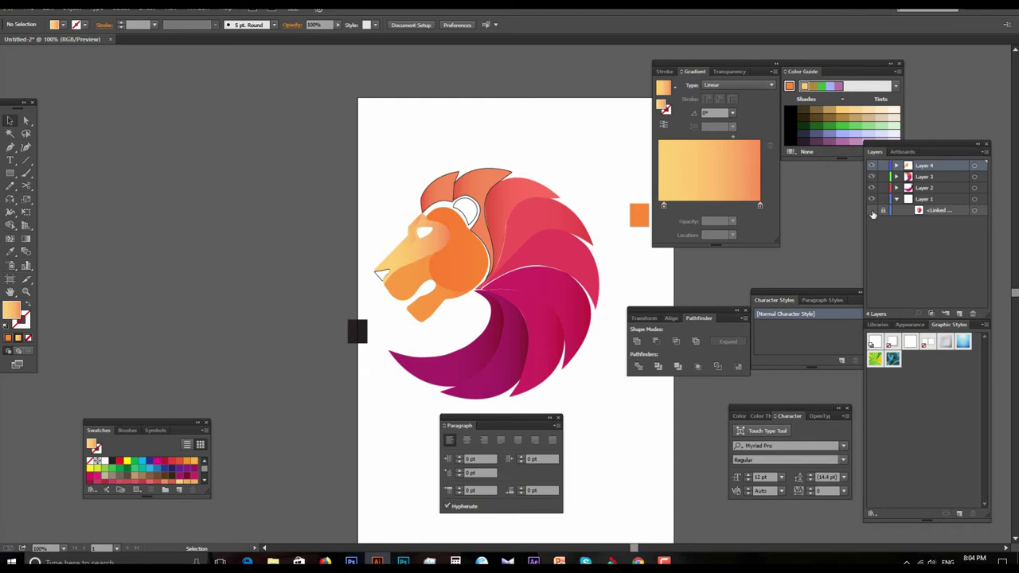
{"action": "left_click", "coordinate": [478, 325]}
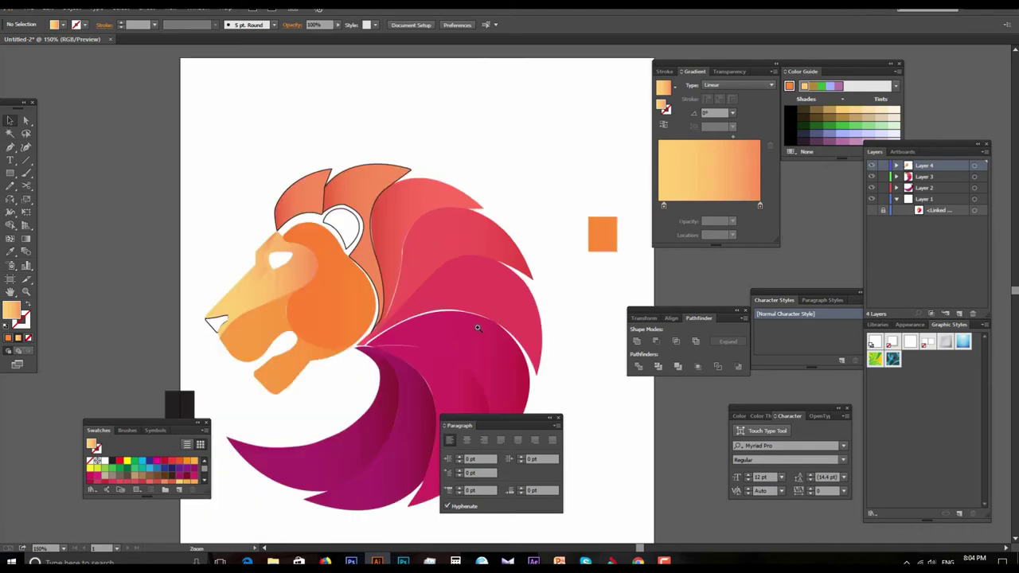
{"action": "left_click", "coordinate": [462, 283]}
{"action": "key", "text": "v"}
{"action": "left_click", "coordinate": [421, 256]}
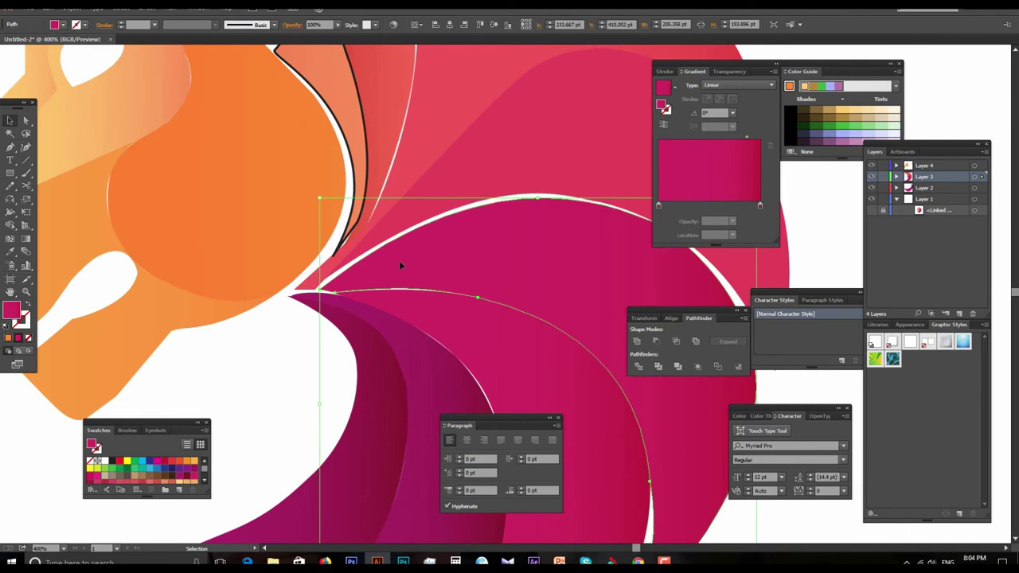
Nudge the magenta mane piece's tip anchor and upper curve upward with Direct Selection.
{"action": "left_click_drag", "start_coordinate": [316, 198], "coordinate": [318, 192]}
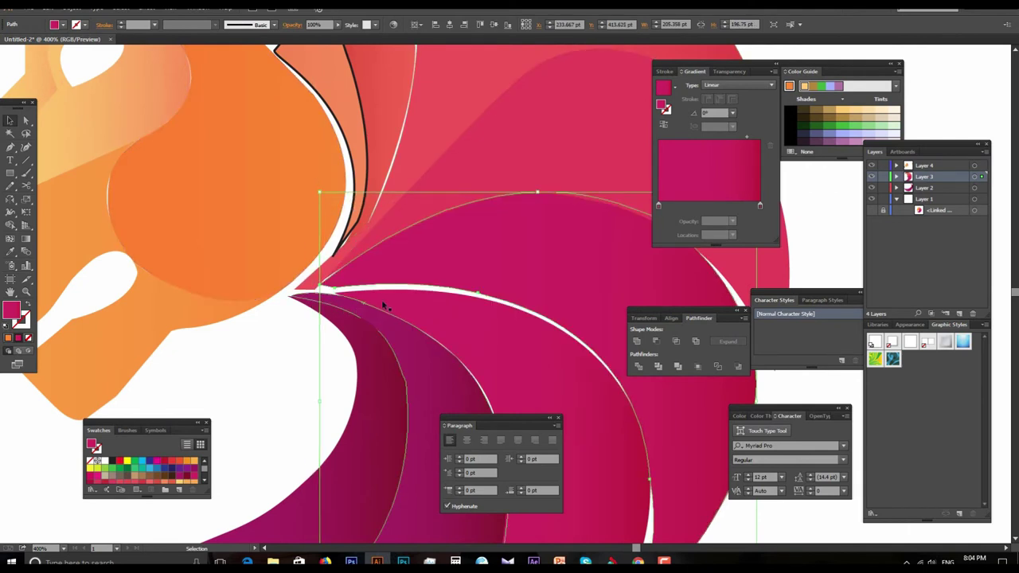
{"action": "key", "text": "ctrl+z"}
{"action": "left_click", "coordinate": [25, 121]}
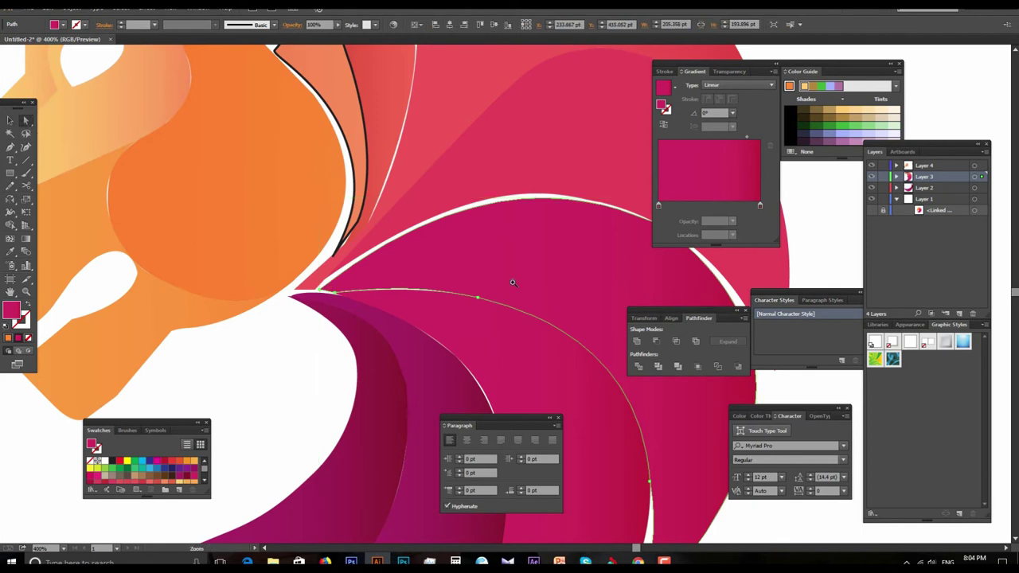
{"action": "key", "text": "ctrl+equal"}
{"action": "left_click_drag", "start_coordinate": [215, 305], "coordinate": [215, 297]}
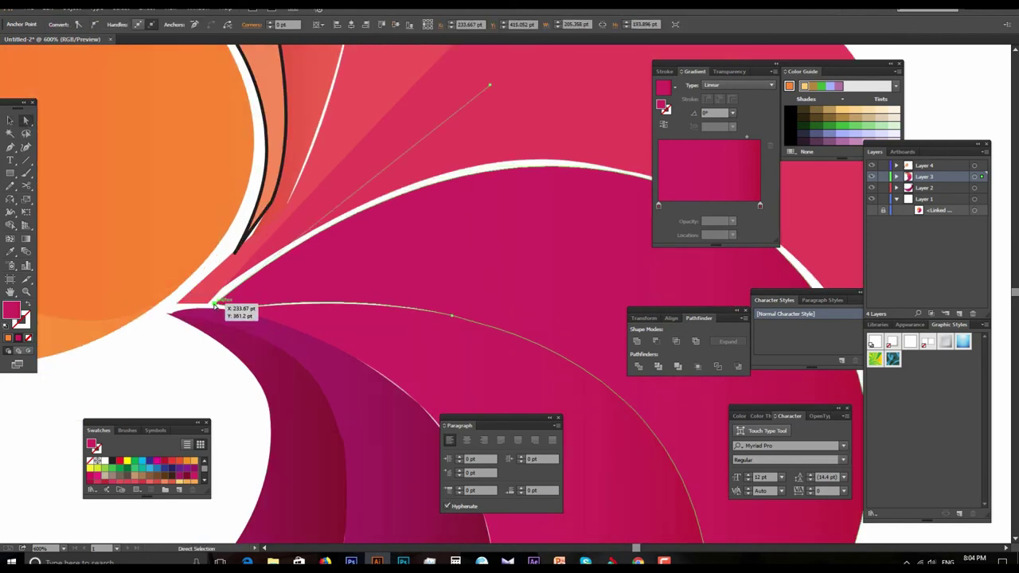
{"action": "left_click_drag", "start_coordinate": [409, 280], "coordinate": [354, 294]}
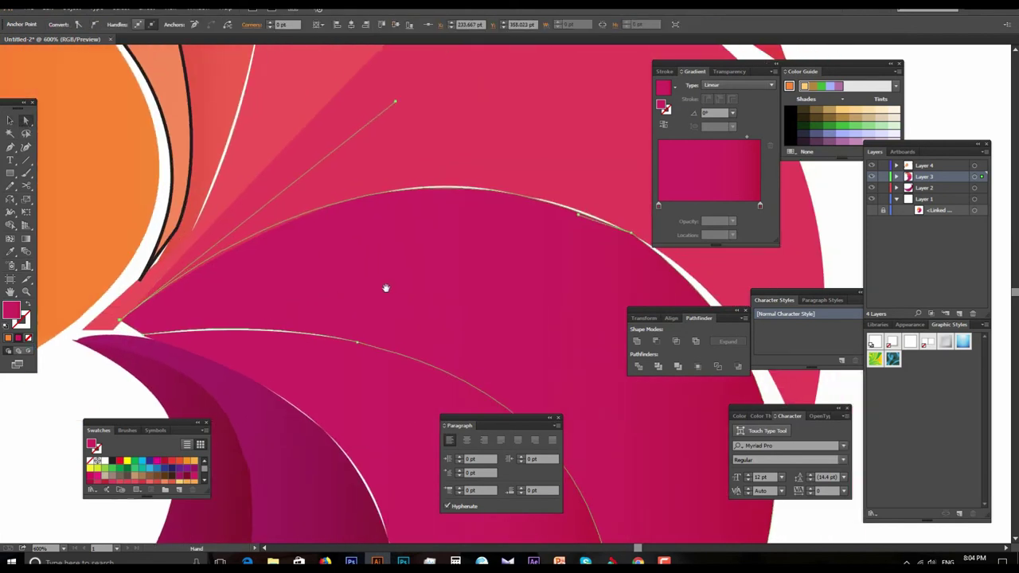
{"action": "left_click_drag", "start_coordinate": [582, 217], "coordinate": [580, 205]}
Drag the magenta crescent's anchor over to its tip.
{"action": "scroll", "coordinate": [518, 275], "scroll_direction": "right", "scroll_amount": 2}
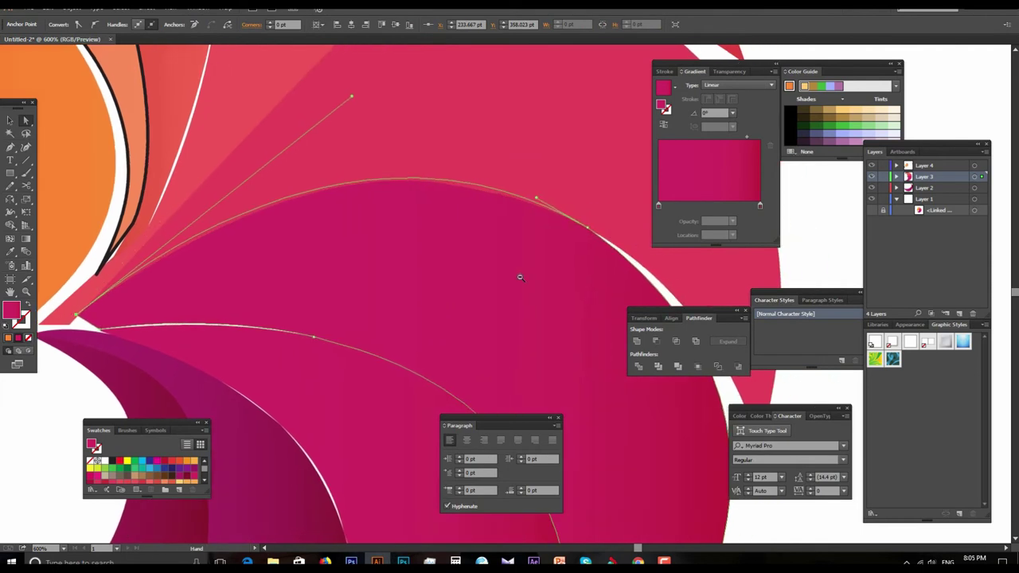
{"action": "scroll", "coordinate": [451, 305], "scroll_direction": "down", "scroll_amount": 2}
{"action": "left_click", "coordinate": [358, 293]}
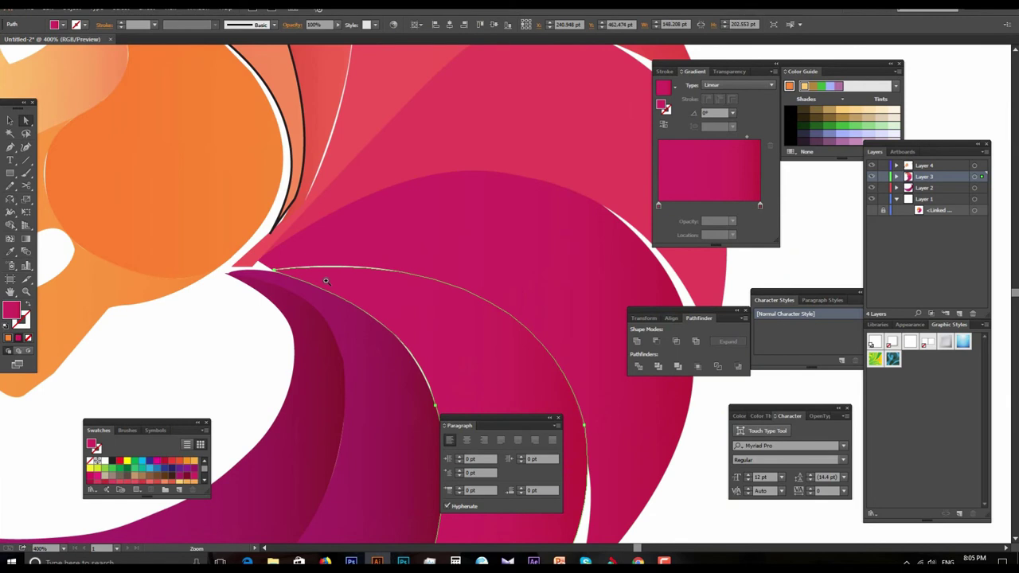
{"action": "scroll", "coordinate": [434, 298], "scroll_direction": "up", "scroll_amount": 1}
{"action": "scroll", "coordinate": [434, 298], "scroll_direction": "up", "scroll_amount": 1}
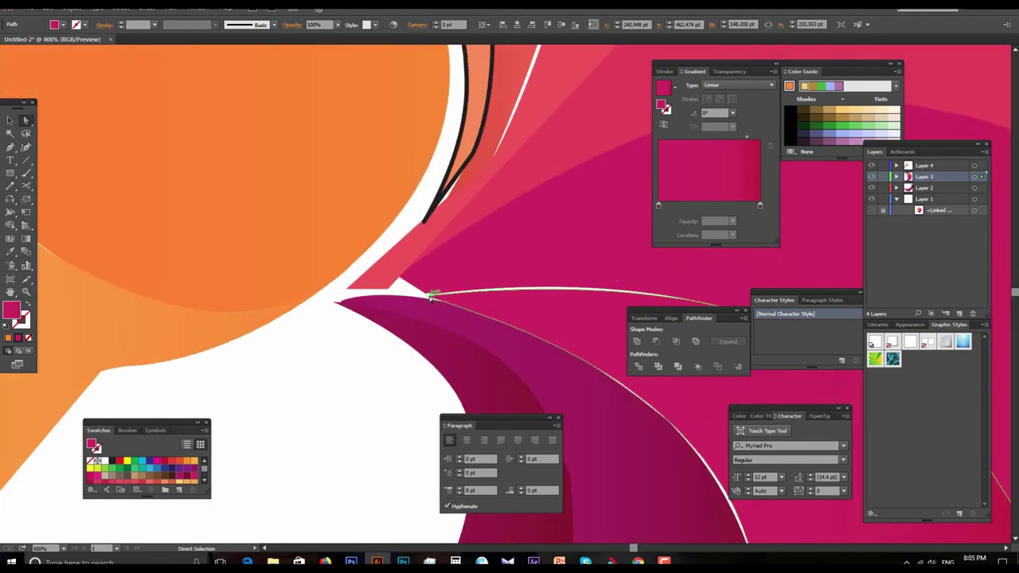
{"action": "left_click_drag", "start_coordinate": [434, 298], "coordinate": [430, 294]}
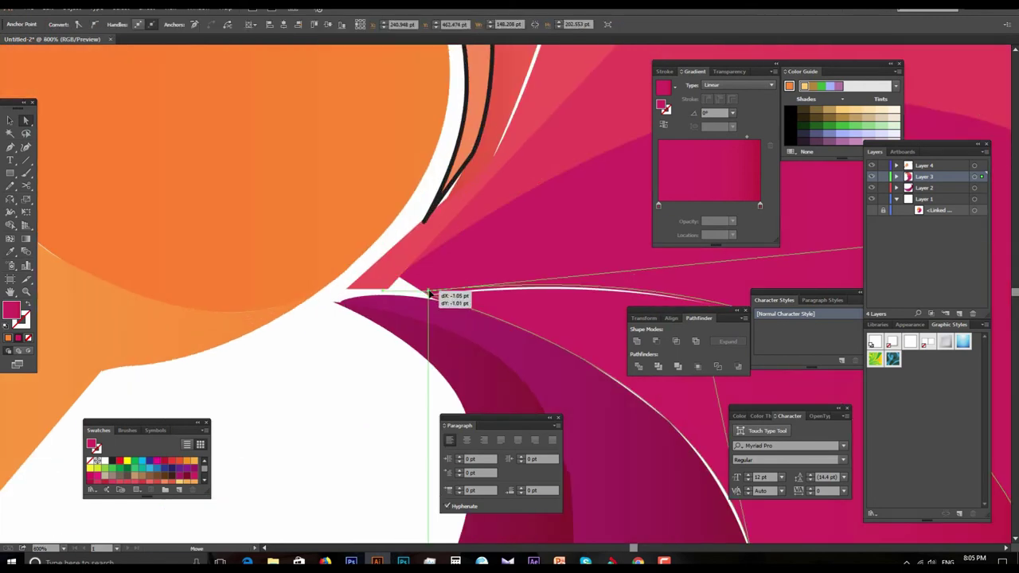
{"action": "mouse_move", "coordinate": [440, 301]}
{"action": "left_mouse_down"}
{"action": "mouse_move", "coordinate": [356, 280]}
{"action": "mouse_move", "coordinate": [353, 265]}
{"action": "mouse_move", "coordinate": [359, 285]}
{"action": "left_mouse_up"}
Line up the darker purple piece's tip, pull the magenta tip left, and flatten the adjacent curve.
{"action": "left_click", "coordinate": [342, 279]}
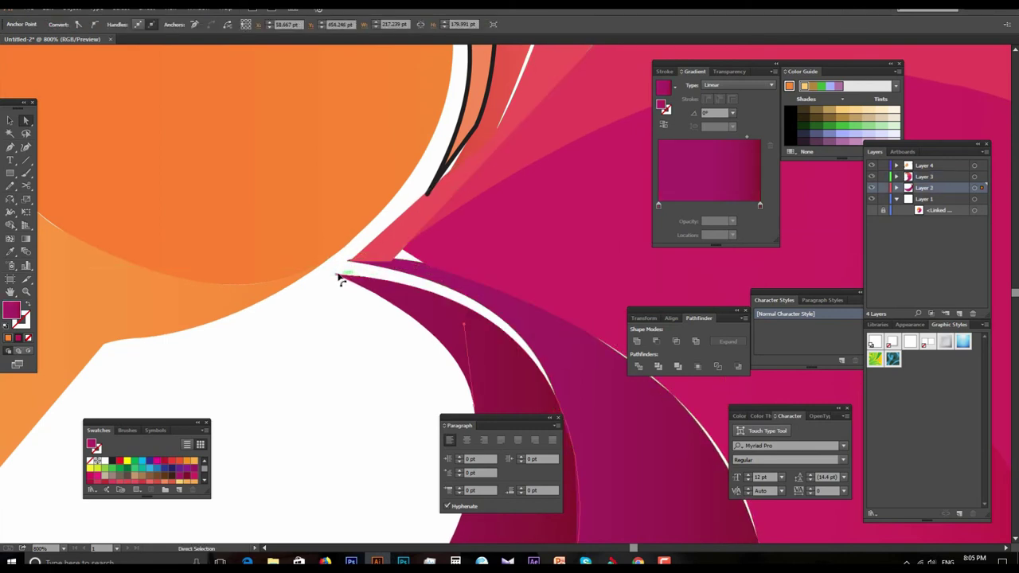
{"action": "left_click_drag", "start_coordinate": [339, 276], "coordinate": [351, 259]}
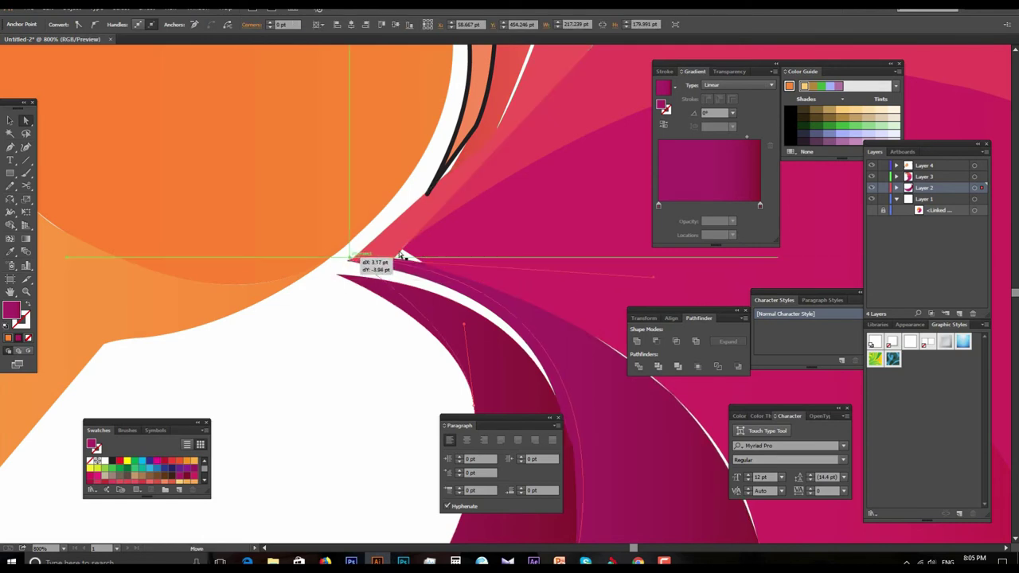
{"action": "left_click_drag", "start_coordinate": [431, 264], "coordinate": [406, 263]}
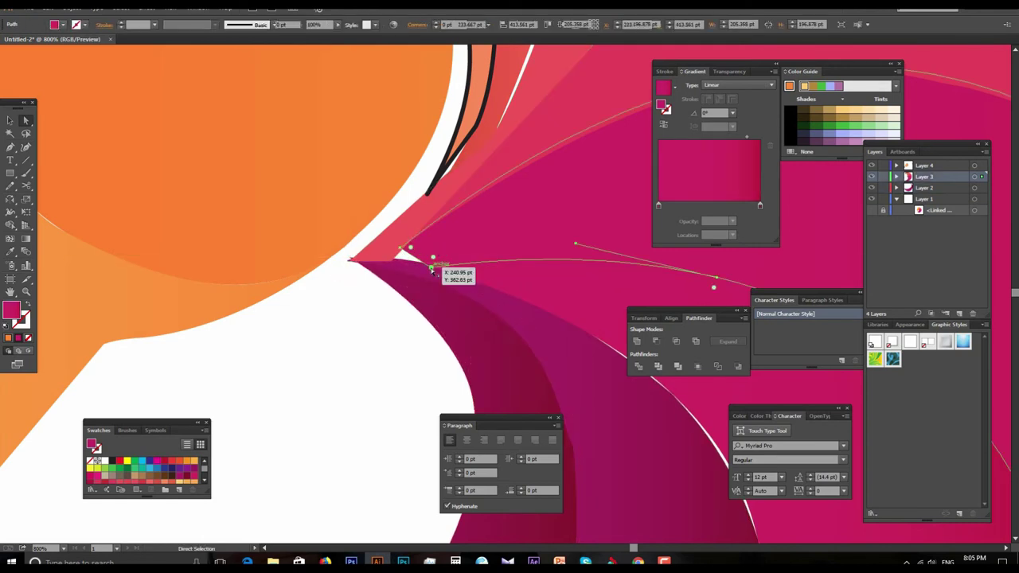
{"action": "left_click_drag", "start_coordinate": [406, 265], "coordinate": [401, 263]}
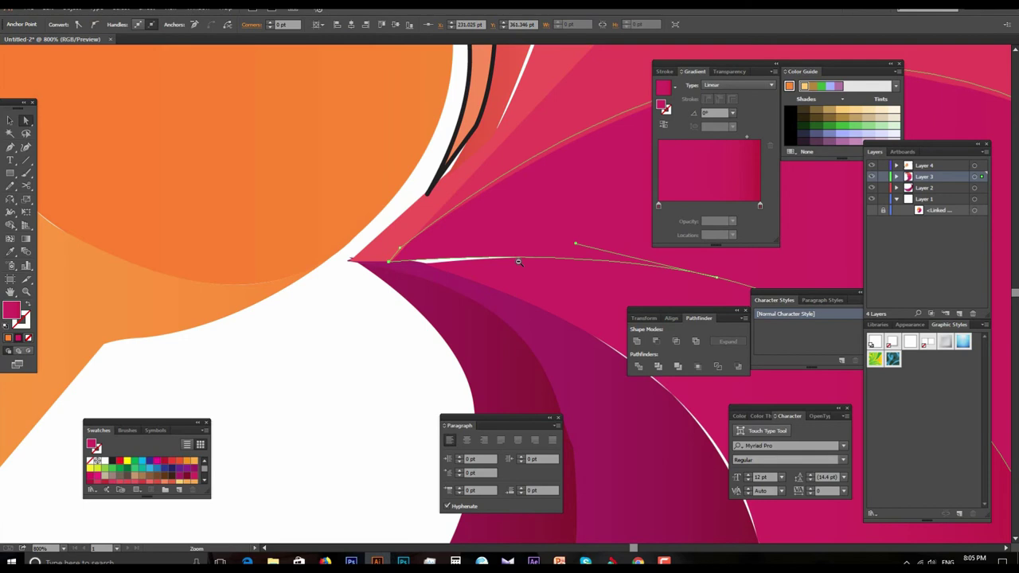
{"action": "left_click", "coordinate": [532, 285], "text": "alt"}
{"action": "left_click_drag", "start_coordinate": [524, 308], "coordinate": [515, 318]}
{"action": "key", "text": "ctrl+minus"}
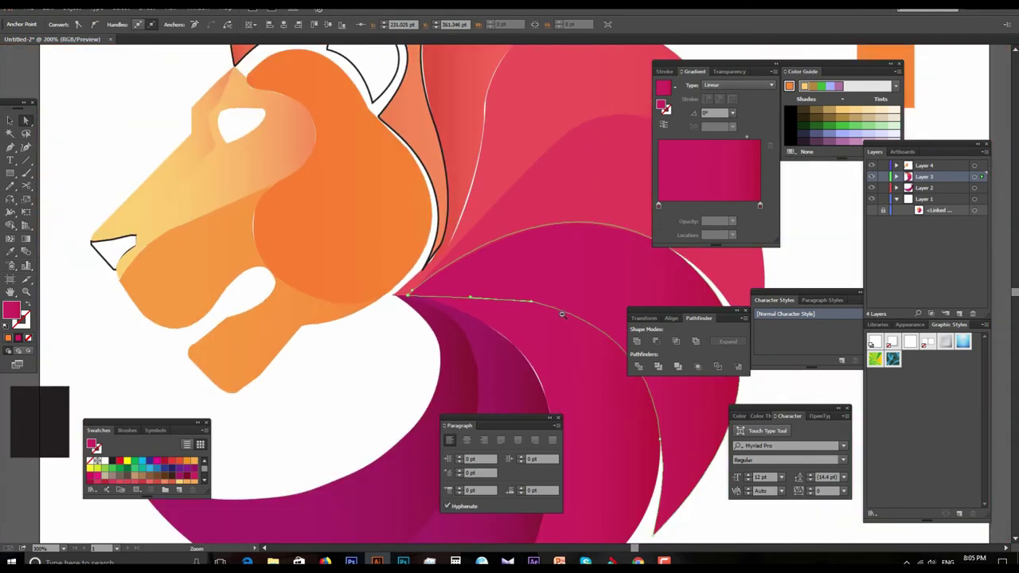
Move an anchor on the dark purple feather path leftward.
{"action": "key", "text": "ctrl+minus"}
{"action": "key", "text": "ctrl+shift+a"}
{"action": "left_click_drag", "start_coordinate": [443, 270], "coordinate": [400, 205]}
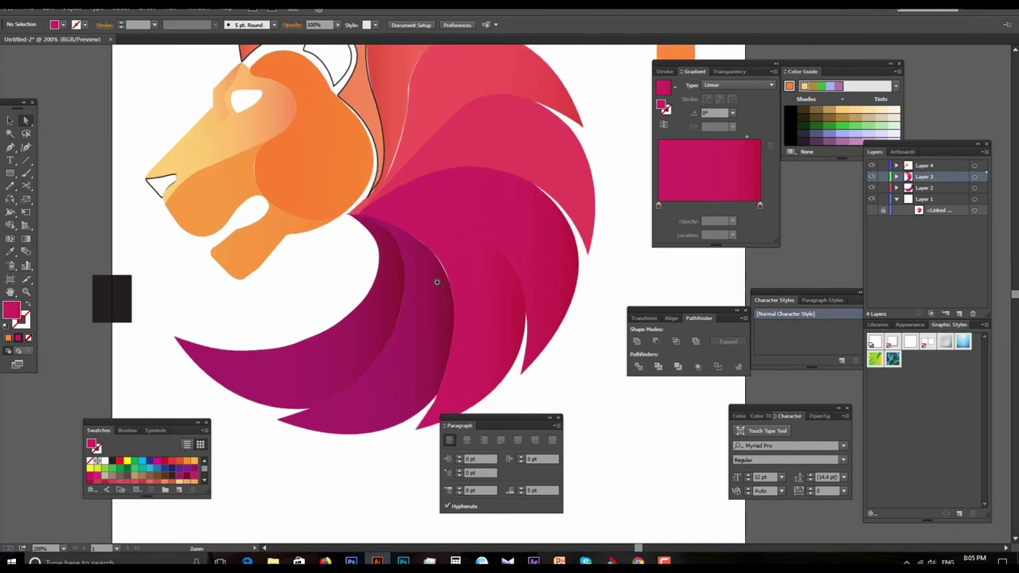
{"action": "key", "text": "ctrl+plus"}
{"action": "left_click", "coordinate": [494, 255]}
{"action": "left_click_drag", "start_coordinate": [497, 247], "coordinate": [467, 245]}
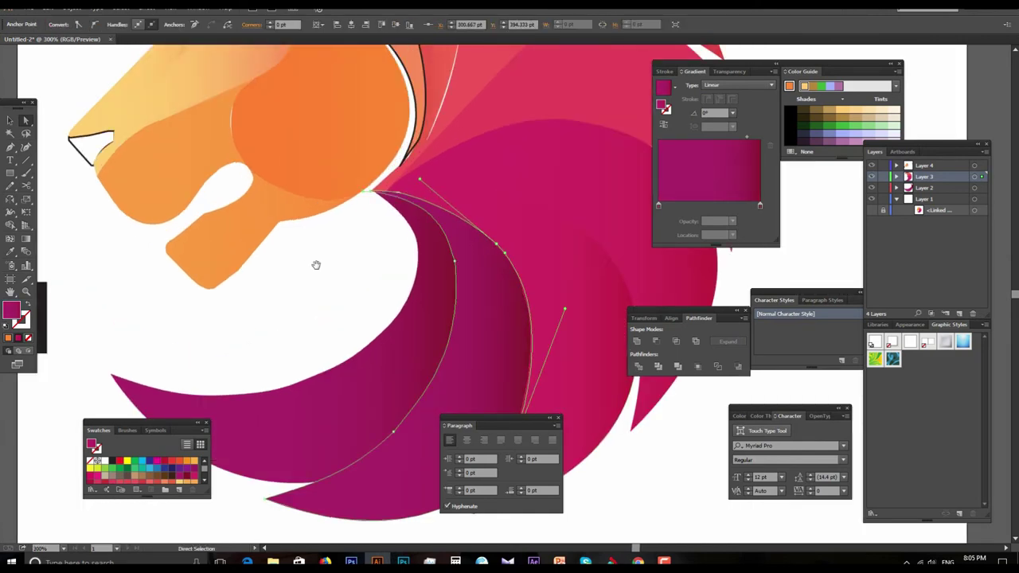
Pull the large magenta mane piece's inner tip point left until it meets the face edge.
{"action": "left_click_drag", "start_coordinate": [301, 330], "coordinate": [287, 401]}
{"action": "left_click", "coordinate": [412, 265]}
{"action": "key", "text": "ctrl+plus"}
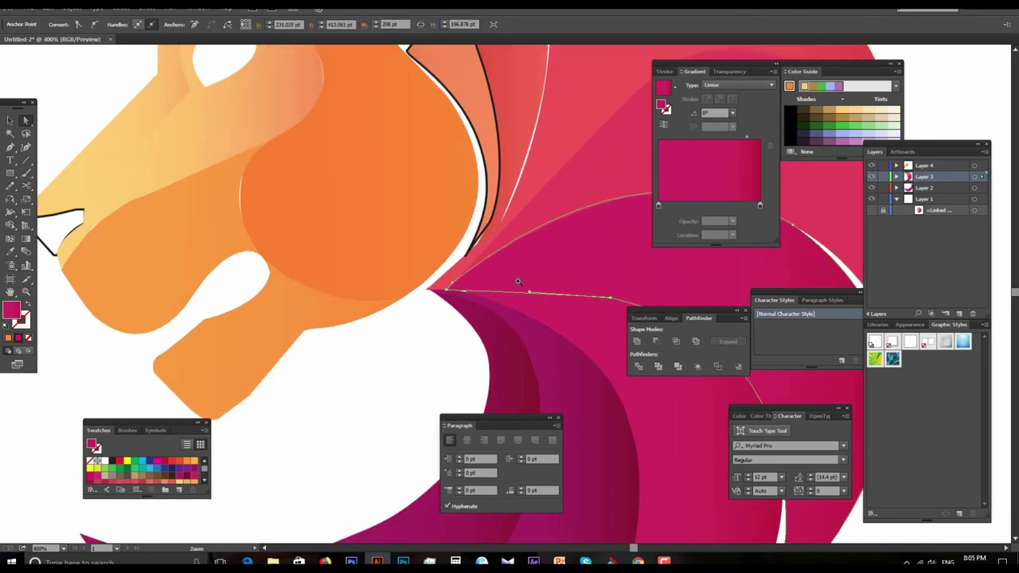
{"action": "key", "text": "ctrl+plus"}
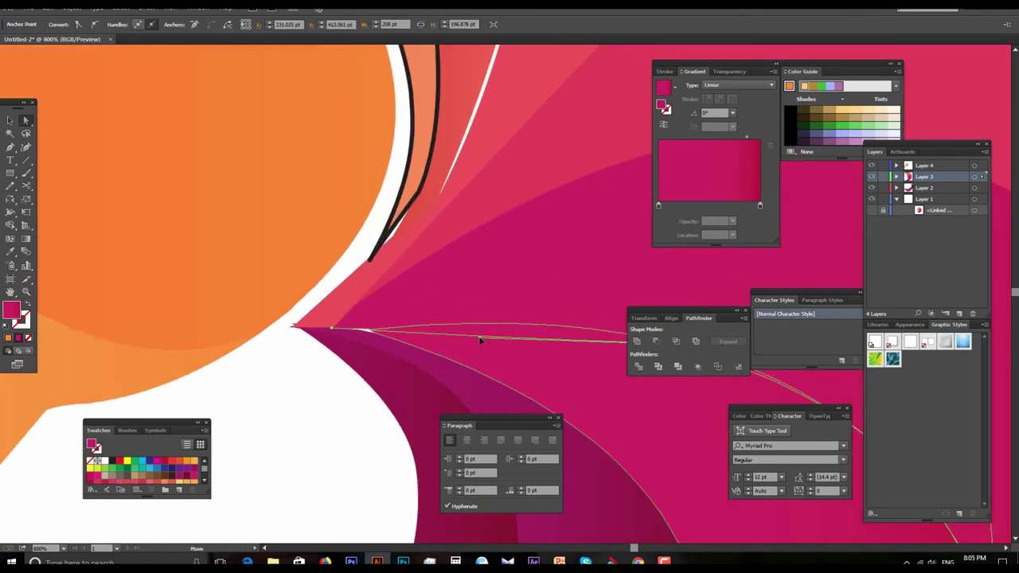
{"action": "left_click", "coordinate": [216, 369]}
{"action": "left_click_drag", "start_coordinate": [440, 348], "coordinate": [444, 359]}
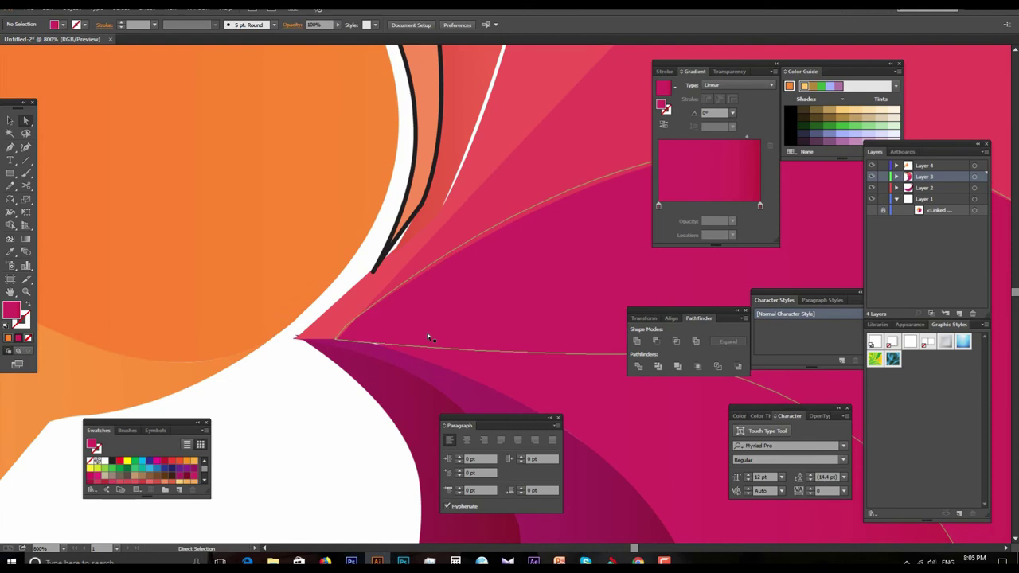
{"action": "left_click", "coordinate": [403, 355]}
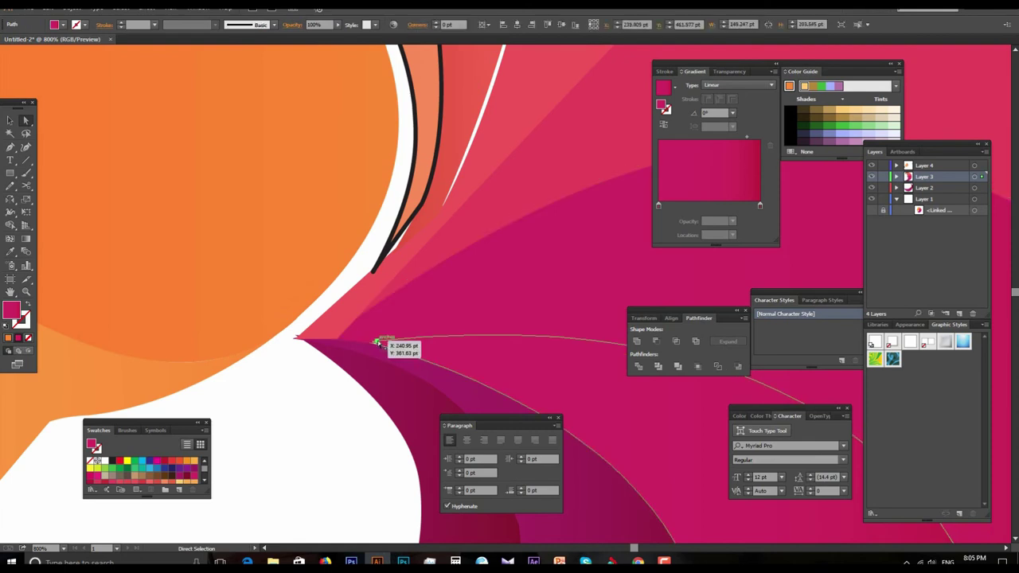
{"action": "left_click_drag", "start_coordinate": [376, 344], "coordinate": [369, 344]}
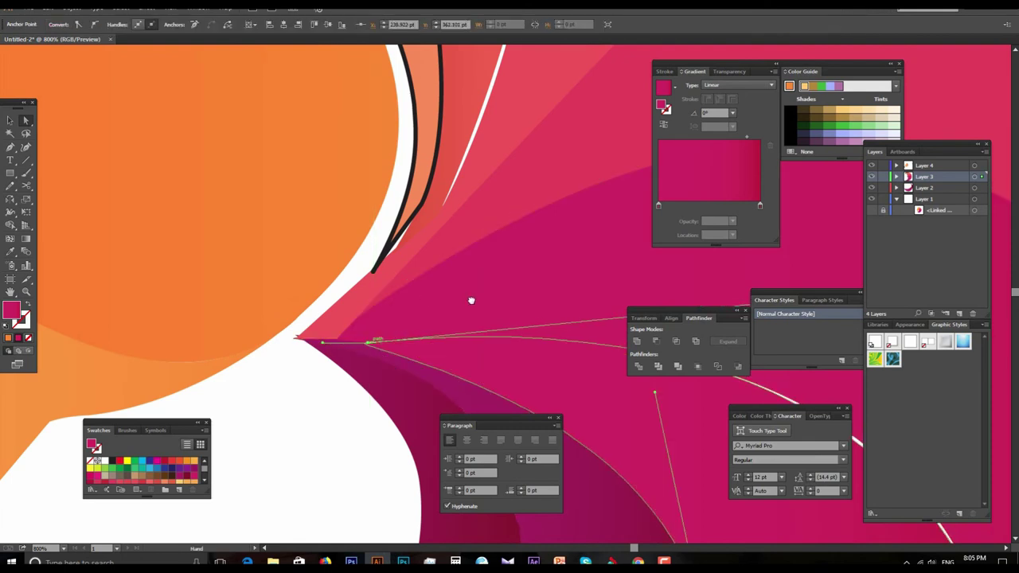
{"action": "scroll", "coordinate": [483, 239], "scroll_direction": "up", "scroll_amount": 3}
{"action": "left_click", "coordinate": [486, 191]}
{"action": "scroll", "coordinate": [462, 255], "scroll_direction": "up", "scroll_amount": 2}
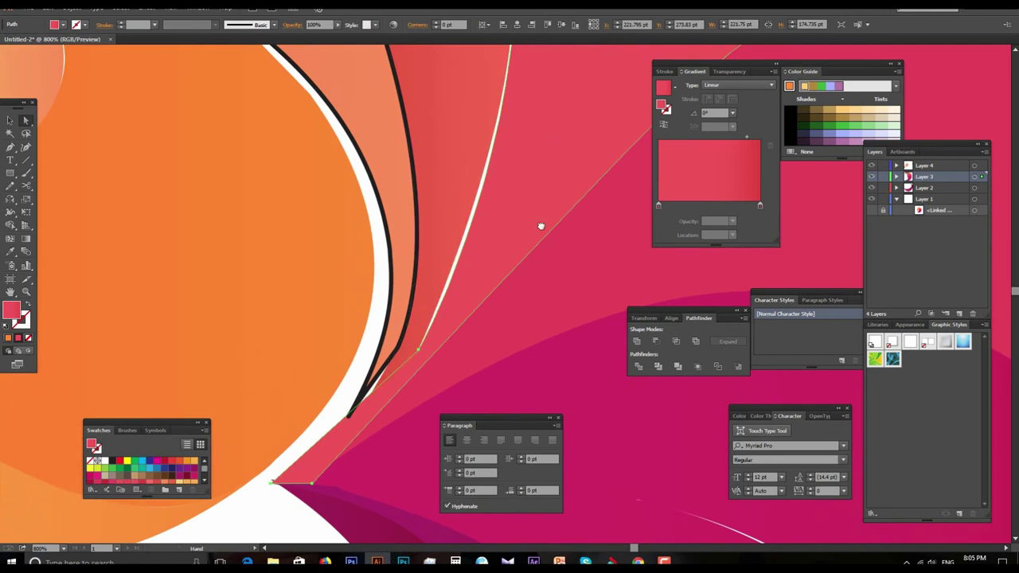
Nudge a point on the red mane piece up-left to refine its curve.
{"action": "scroll", "coordinate": [541, 226], "scroll_direction": "down", "scroll_amount": 2}
{"action": "left_click_drag", "start_coordinate": [569, 220], "coordinate": [506, 234]}
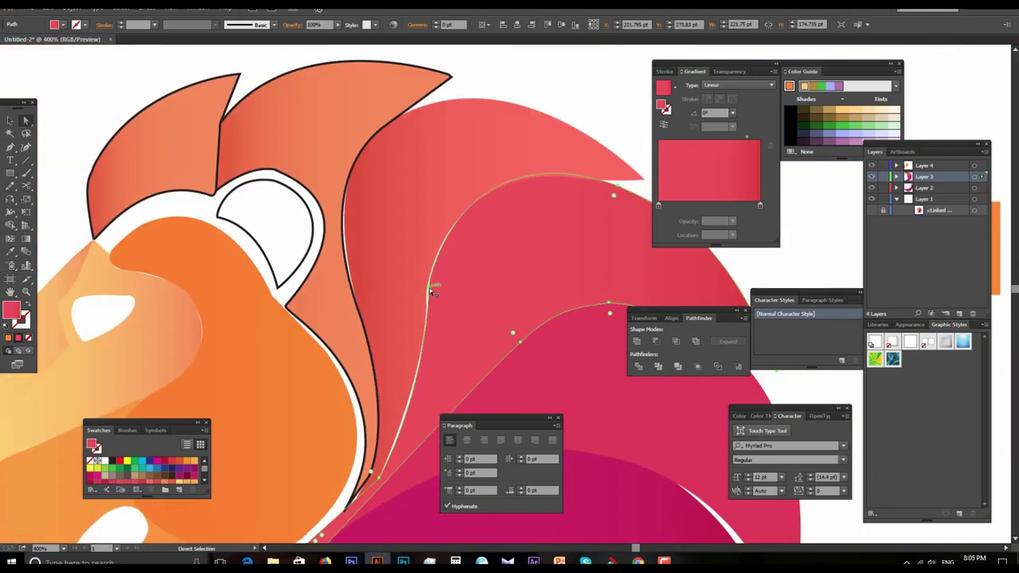
{"action": "left_click_drag", "start_coordinate": [428, 287], "coordinate": [422, 280]}
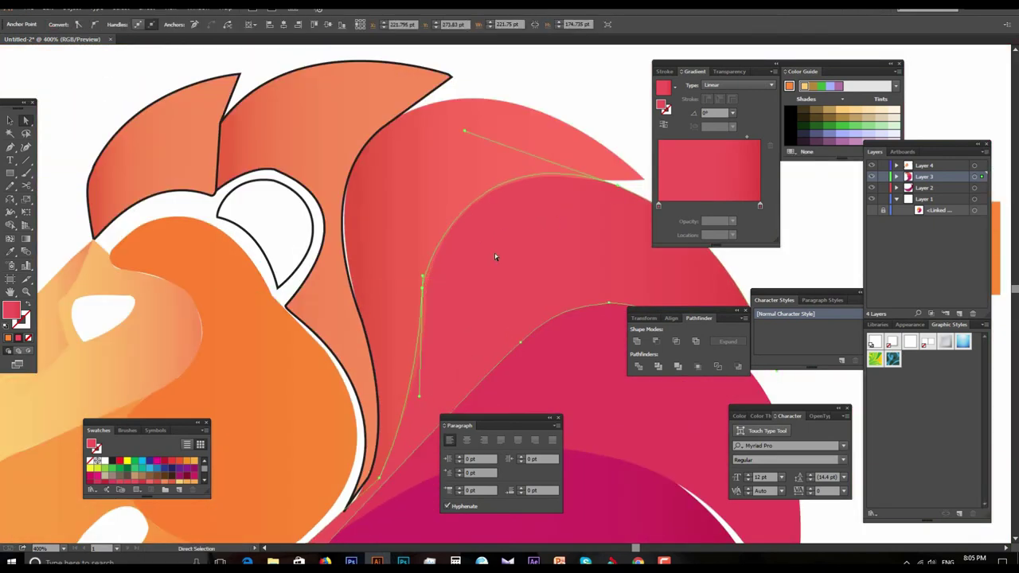
{"action": "left_click", "coordinate": [556, 101]}
Select the orange mane piece behind the ear and check its fill colour options.
{"action": "scroll", "coordinate": [446, 212], "scroll_direction": "down", "scroll_amount": 2}
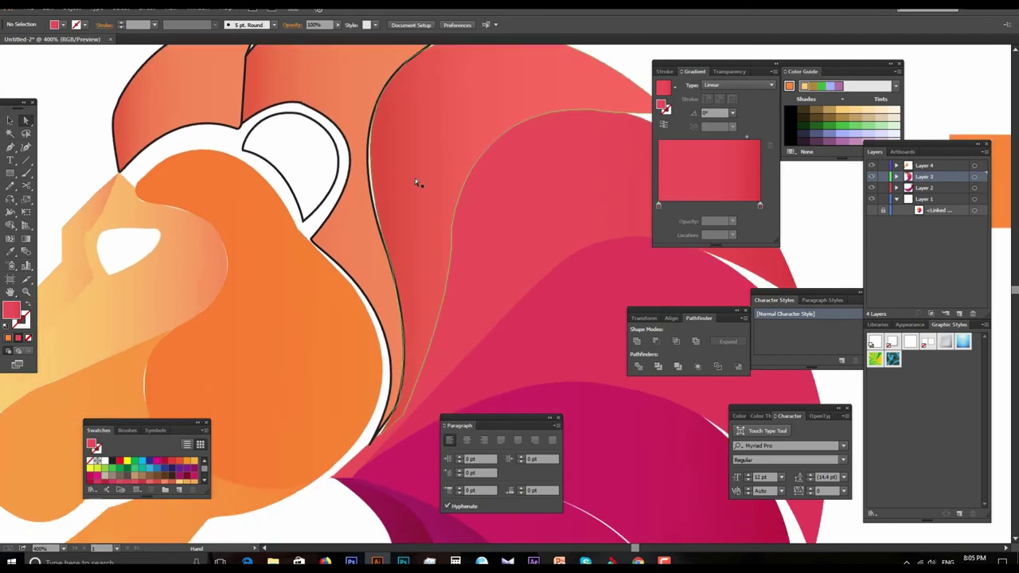
{"action": "left_click", "coordinate": [375, 205]}
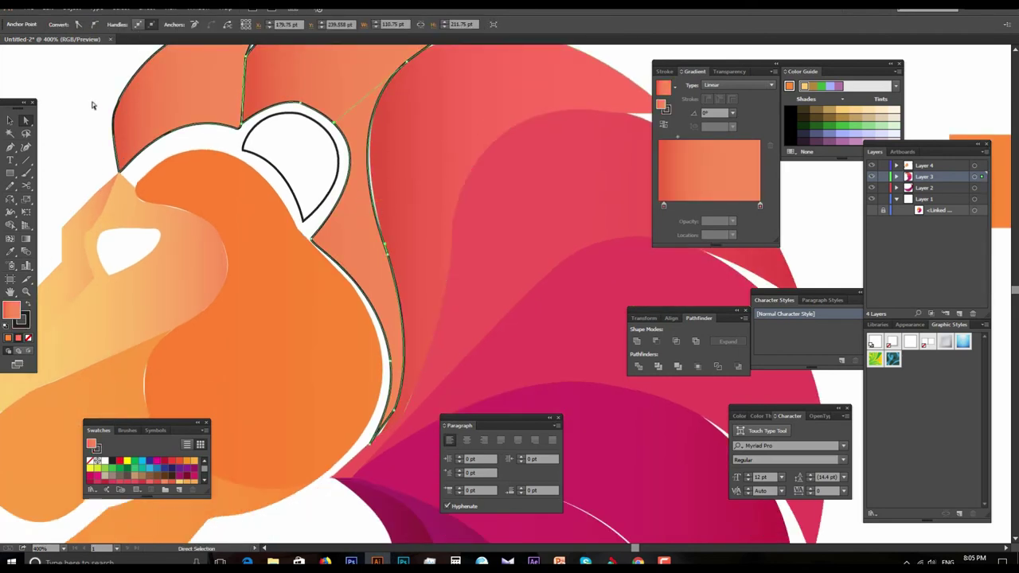
{"action": "left_click", "coordinate": [10, 120]}
{"action": "left_click", "coordinate": [369, 156]}
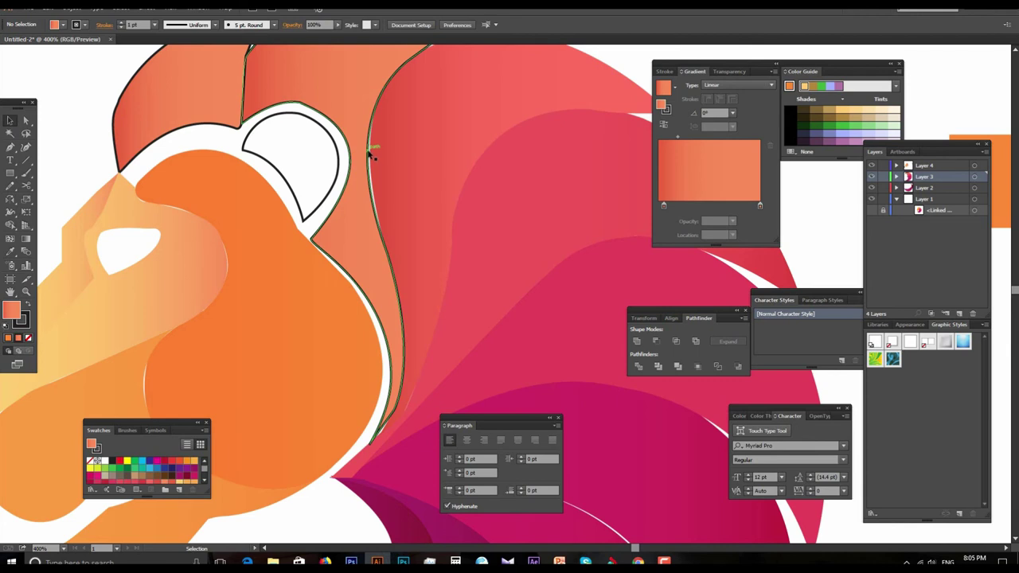
{"action": "left_click", "coordinate": [369, 156]}
{"action": "left_click", "coordinate": [63, 25]}
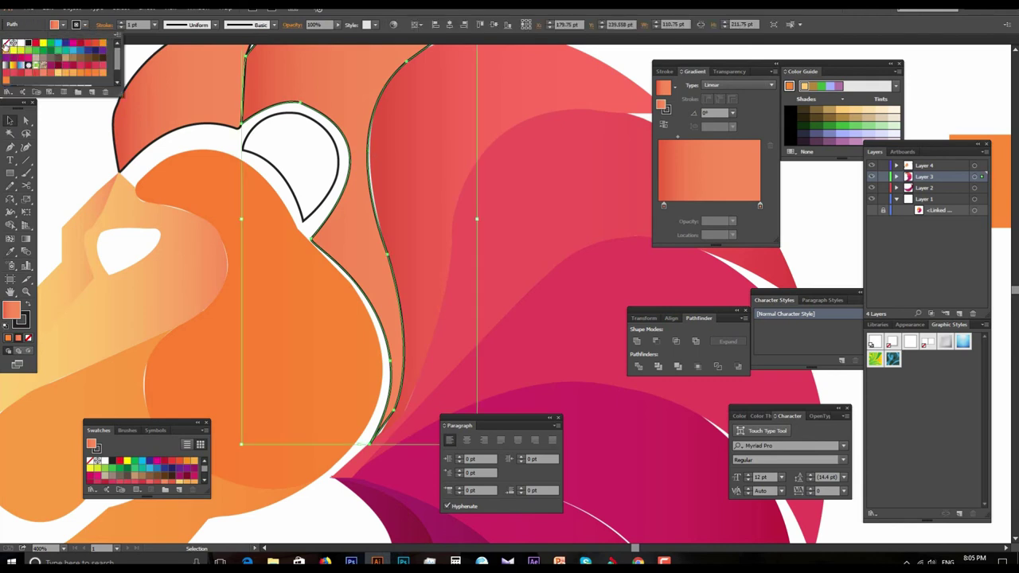
{"action": "left_click", "coordinate": [69, 141]}
Reshape the large magenta mane piece's outer curve by pulling a point's handle.
{"action": "left_click", "coordinate": [463, 289], "text": "alt"}
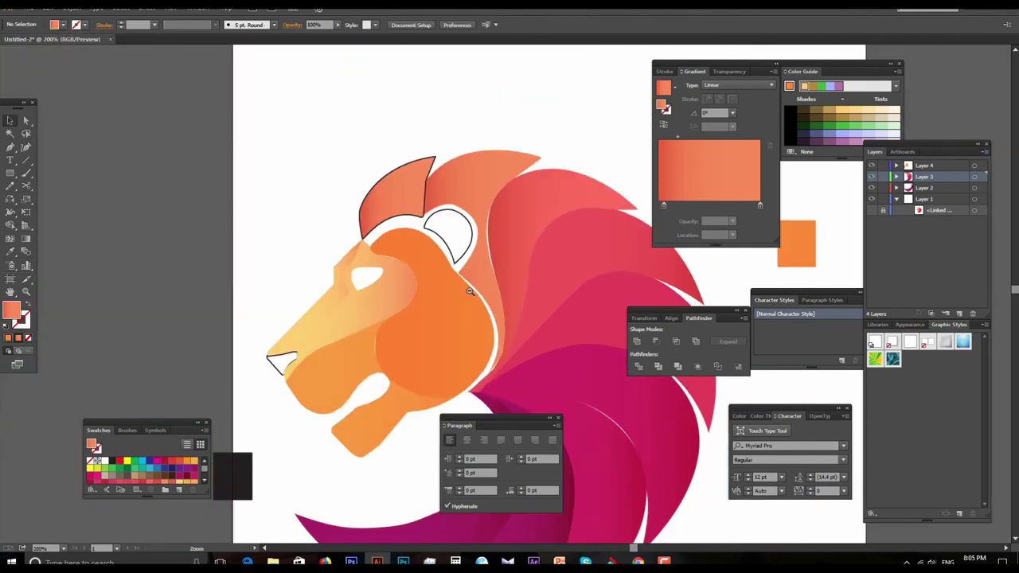
{"action": "left_click", "coordinate": [515, 300]}
{"action": "left_click", "coordinate": [517, 260]}
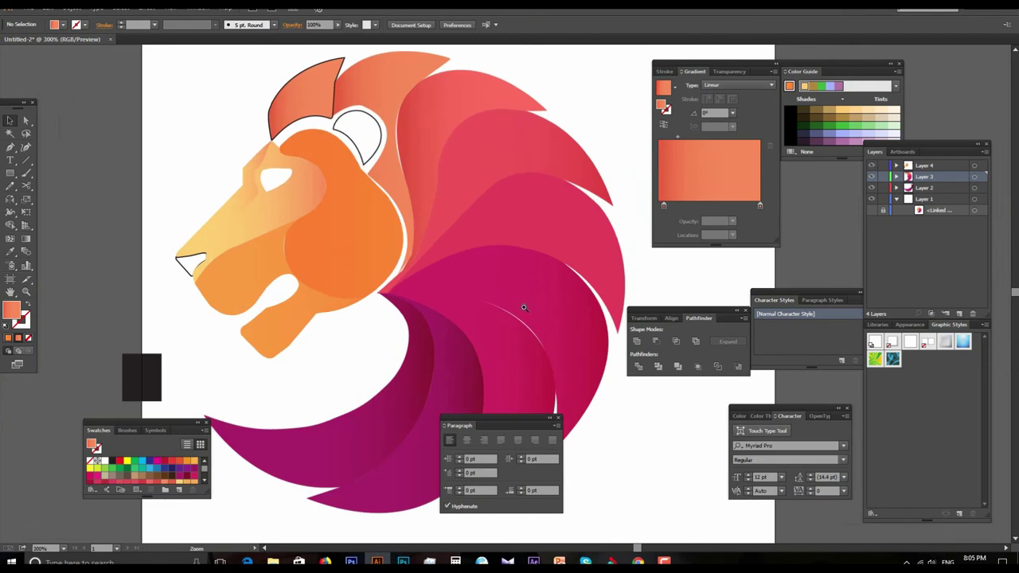
{"action": "left_click", "coordinate": [524, 307]}
{"action": "left_click", "coordinate": [496, 264]}
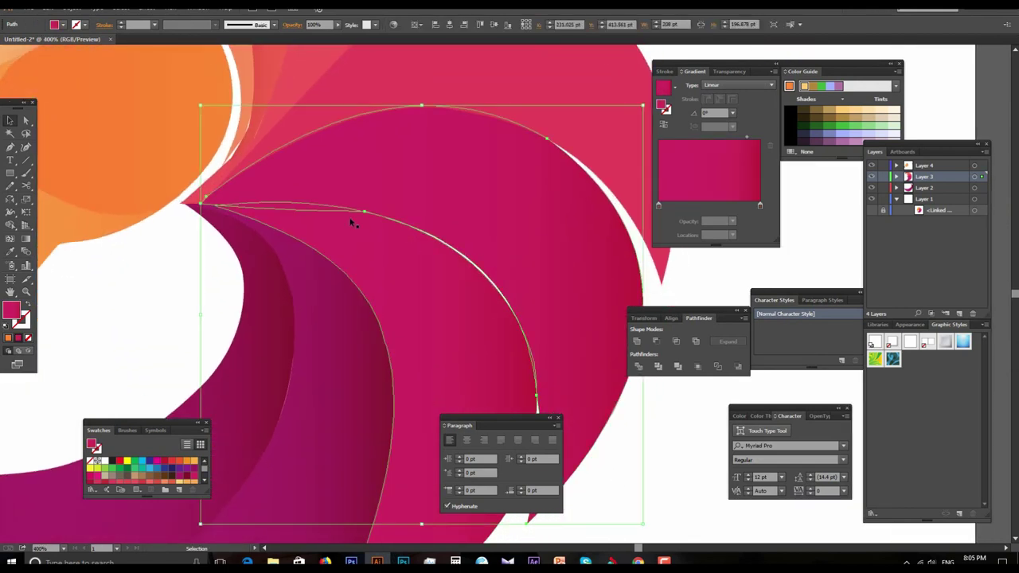
{"action": "left_click", "coordinate": [26, 120]}
{"action": "scroll", "coordinate": [486, 241], "scroll_direction": "down", "scroll_amount": 3}
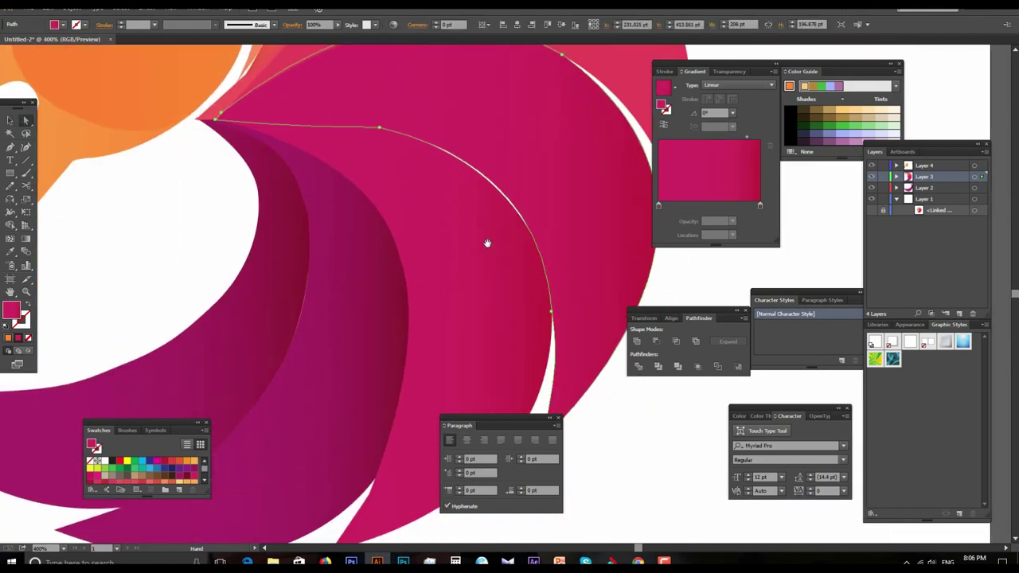
{"action": "left_click", "coordinate": [555, 307]}
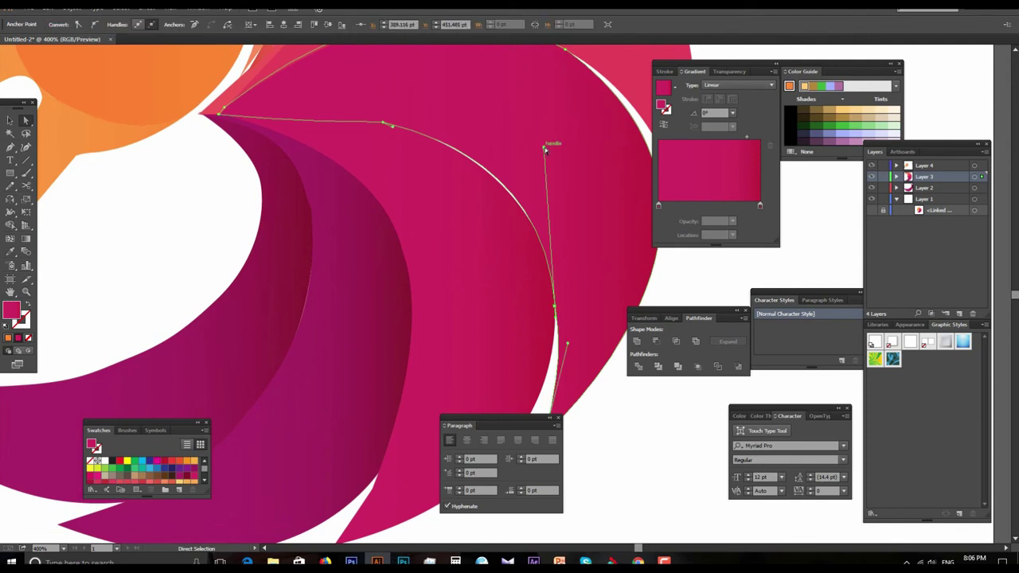
{"action": "left_click_drag", "start_coordinate": [546, 148], "coordinate": [525, 155]}
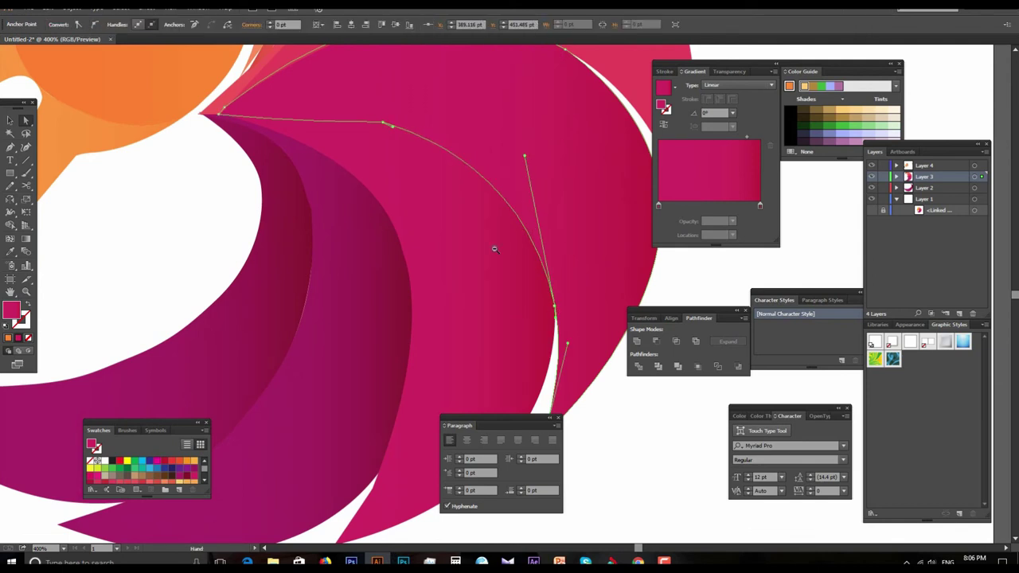
Zoom out and shift the view to check the reshaped magenta mane.
{"action": "scroll", "coordinate": [358, 262], "scroll_direction": "down", "scroll_amount": 3}
{"action": "key", "text": "ctrl+shift+a"}
{"action": "scroll", "coordinate": [371, 303], "scroll_direction": "up", "scroll_amount": 2}
{"action": "scroll", "coordinate": [390, 205], "scroll_direction": "up", "scroll_amount": 1}
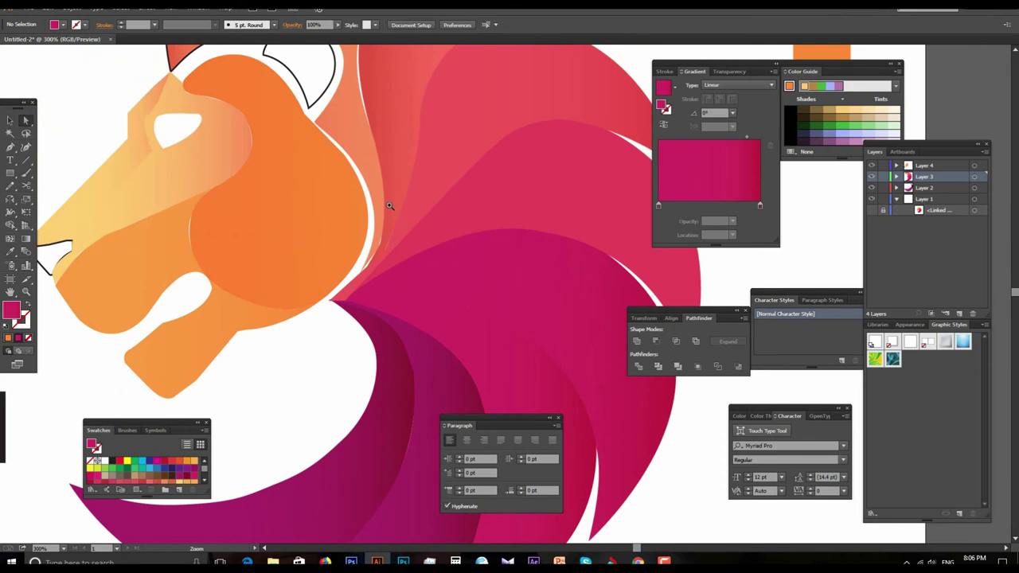
{"action": "scroll", "coordinate": [404, 284], "scroll_direction": "down", "scroll_amount": 1}
{"action": "scroll", "coordinate": [431, 263], "scroll_direction": "up", "scroll_amount": 1}
{"action": "left_click_drag", "start_coordinate": [478, 211], "coordinate": [483, 255]}
Select a point on the red mane piece beside the face, then reframe the whole lion.
{"action": "left_click", "coordinate": [447, 293]}
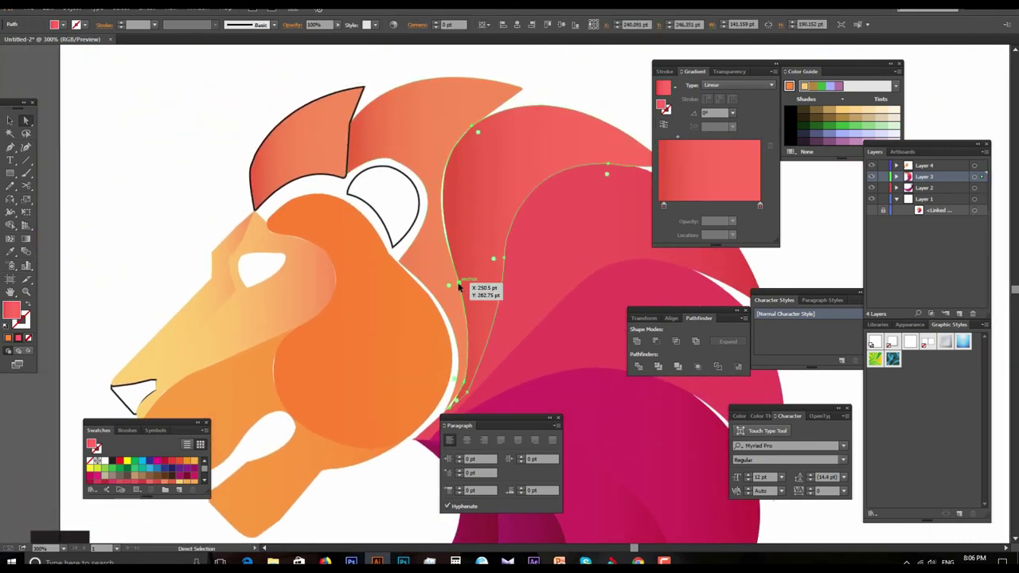
{"action": "left_click", "coordinate": [449, 285]}
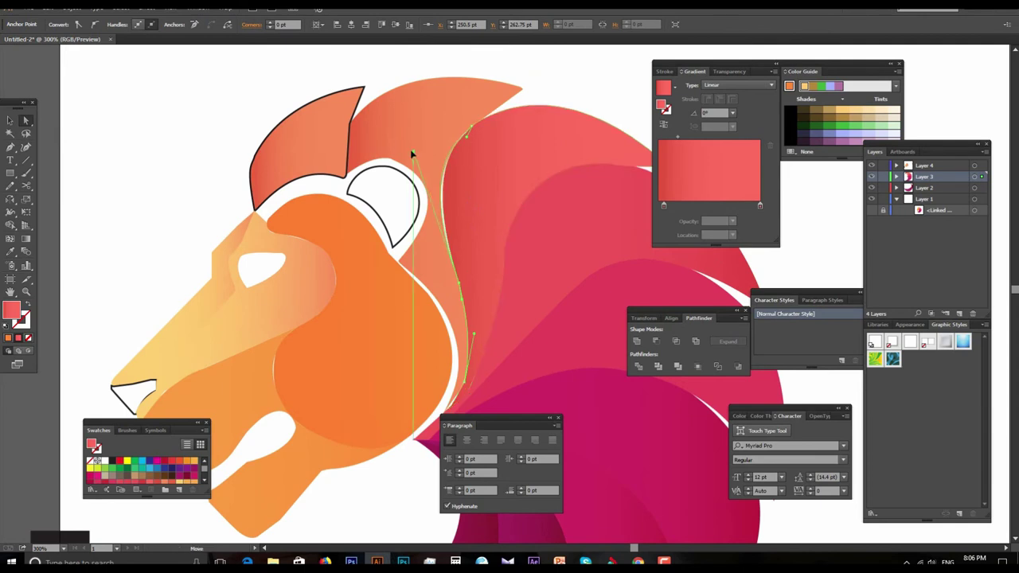
{"action": "left_click", "coordinate": [132, 166]}
{"action": "left_click_drag", "start_coordinate": [318, 242], "coordinate": [449, 205]}
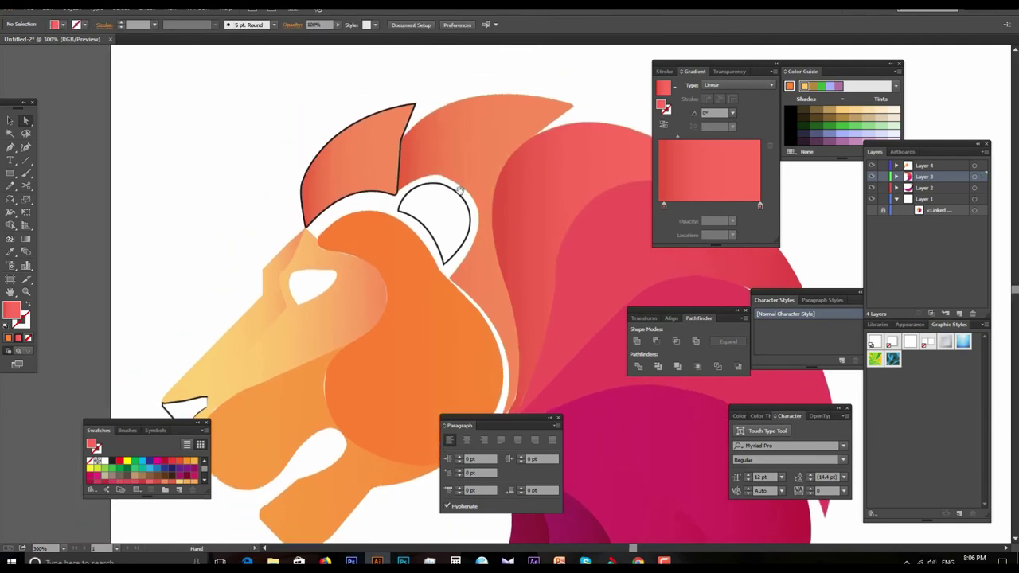
{"action": "key", "text": "ctrl+minus"}
{"action": "scroll", "coordinate": [462, 307], "scroll_direction": "up", "scroll_amount": 2}
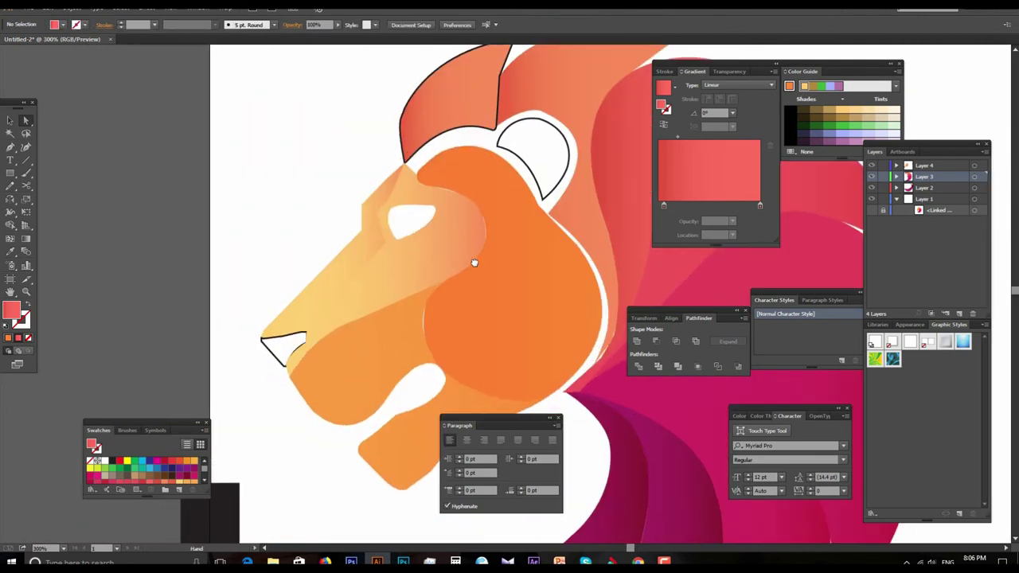
{"action": "scroll", "coordinate": [478, 271], "scroll_direction": "up", "scroll_amount": 2}
Reshape the orange face outline's curve by dragging one of its points.
{"action": "left_click", "coordinate": [470, 279]}
{"action": "left_click", "coordinate": [460, 261]}
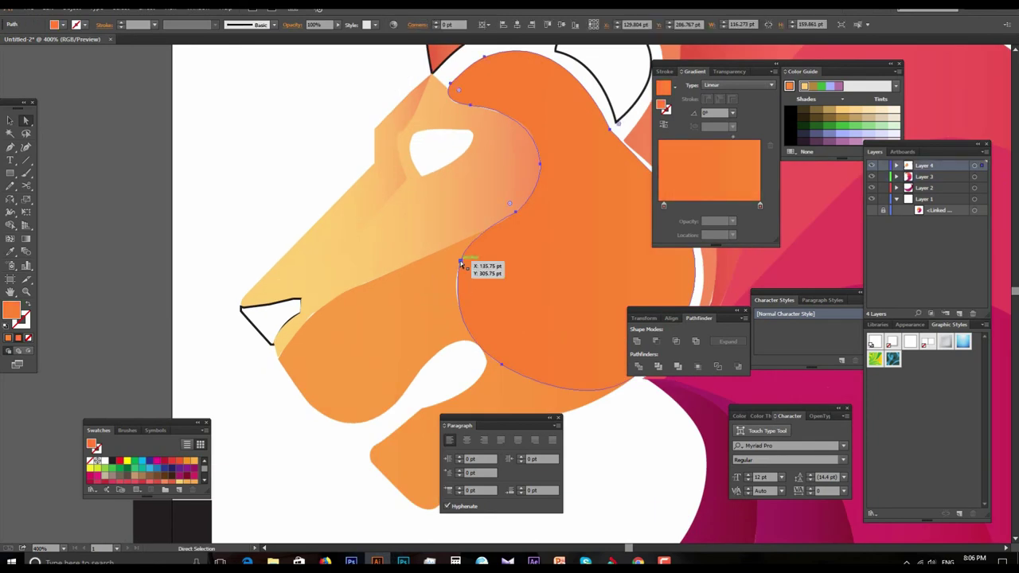
{"action": "left_click_drag", "start_coordinate": [460, 259], "coordinate": [335, 364]}
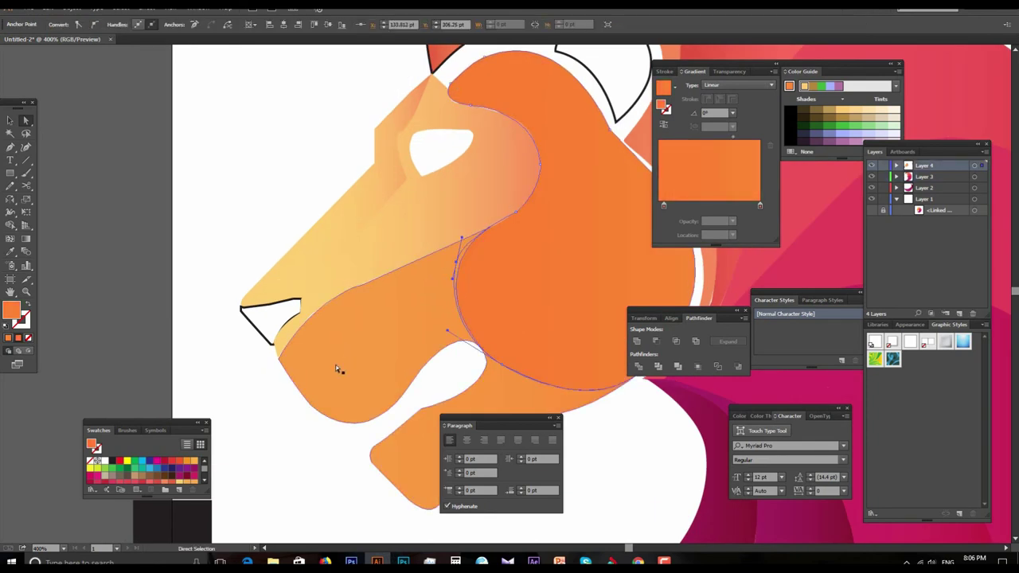
{"action": "left_click", "coordinate": [287, 446]}
Inspect a point on the light gradient muzzle shape, then zoom in on the mouth.
{"action": "scroll", "coordinate": [418, 290], "scroll_direction": "up", "scroll_amount": 1}
{"action": "left_click", "coordinate": [444, 235]}
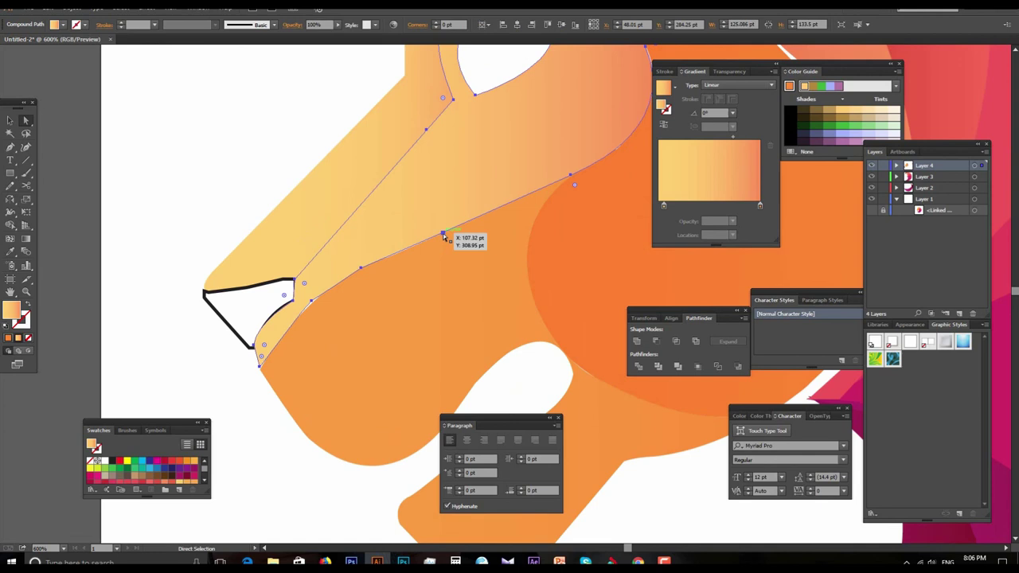
{"action": "left_click", "coordinate": [443, 235]}
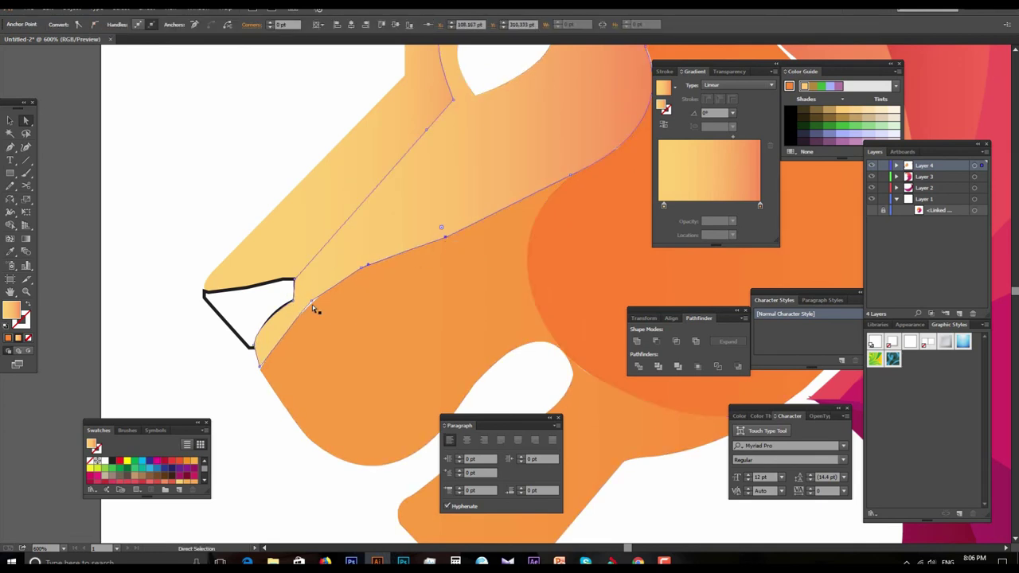
{"action": "left_click", "coordinate": [214, 411]}
{"action": "left_click_drag", "start_coordinate": [292, 372], "coordinate": [339, 379]}
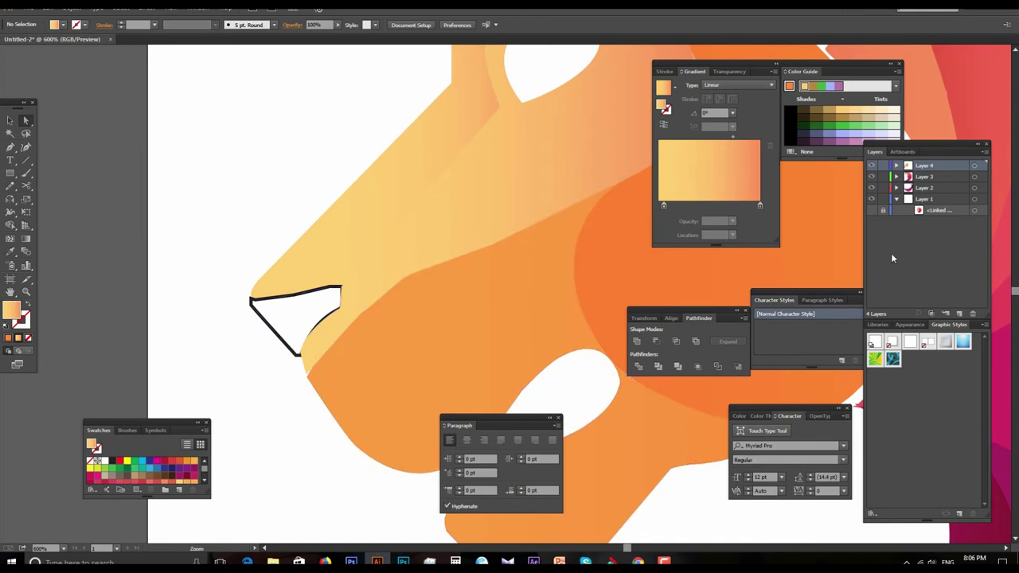
{"action": "left_click", "coordinate": [337, 325]}
Eyedropper the face's orange fill onto the small nose shape.
{"action": "key", "text": "i"}
{"action": "left_click", "coordinate": [450, 288]}
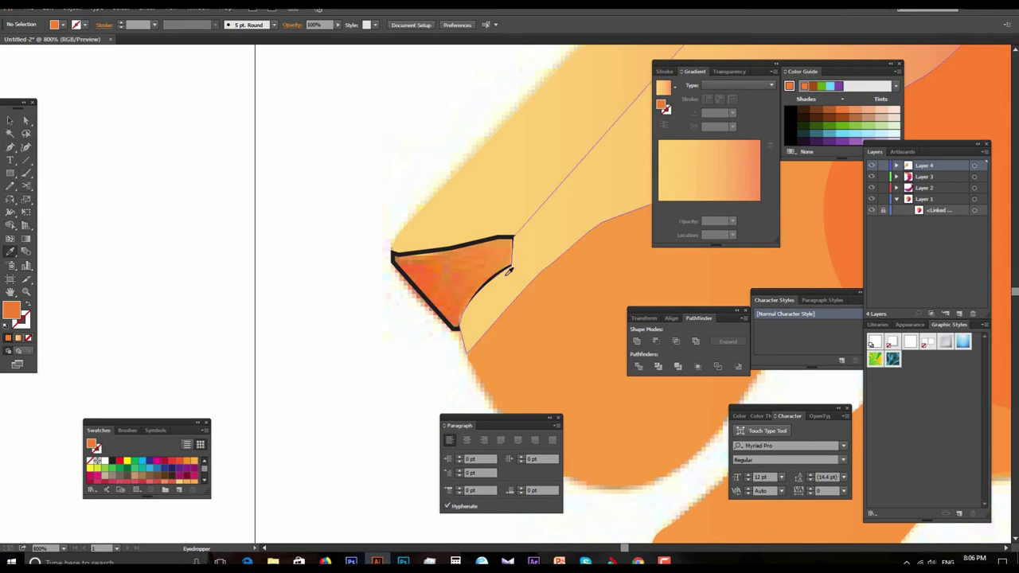
{"action": "left_click", "coordinate": [10, 122]}
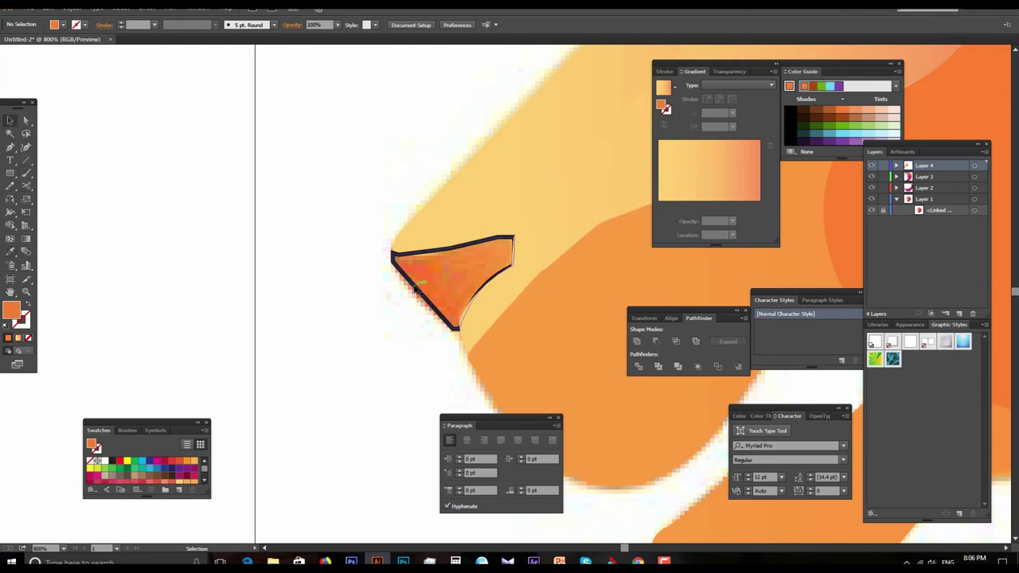
{"action": "left_click", "coordinate": [487, 272]}
{"action": "left_click", "coordinate": [600, 319], "text": "ctrl+alt"}
{"action": "left_click", "coordinate": [546, 298], "text": "ctrl+alt"}
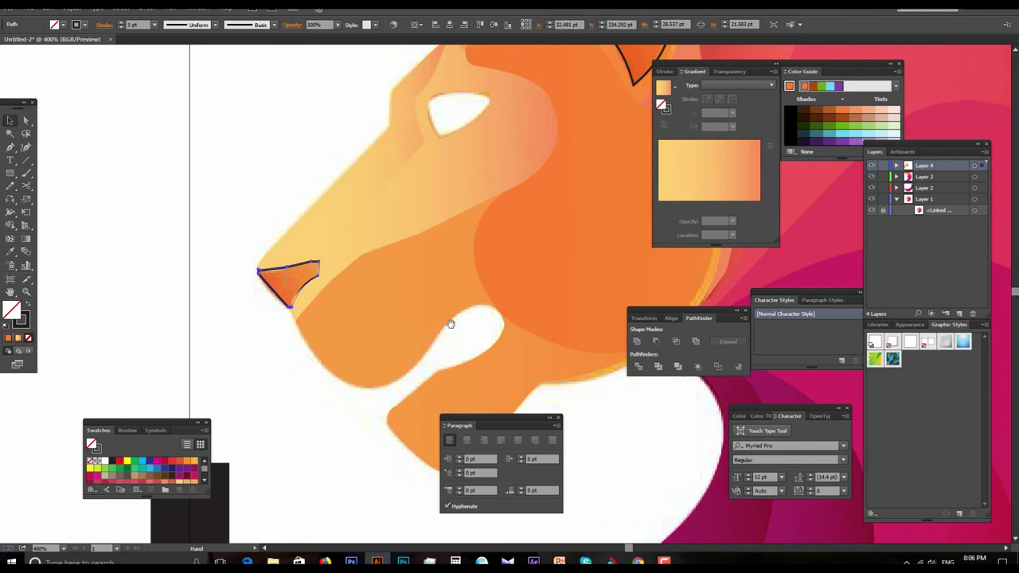
{"action": "key", "text": "i"}
{"action": "left_click", "coordinate": [582, 249]}
Shift the nose shape's gradient midpoint to darken its orange.
{"action": "left_click", "coordinate": [11, 120]}
{"action": "left_click", "coordinate": [170, 293]}
{"action": "key", "text": "space"}
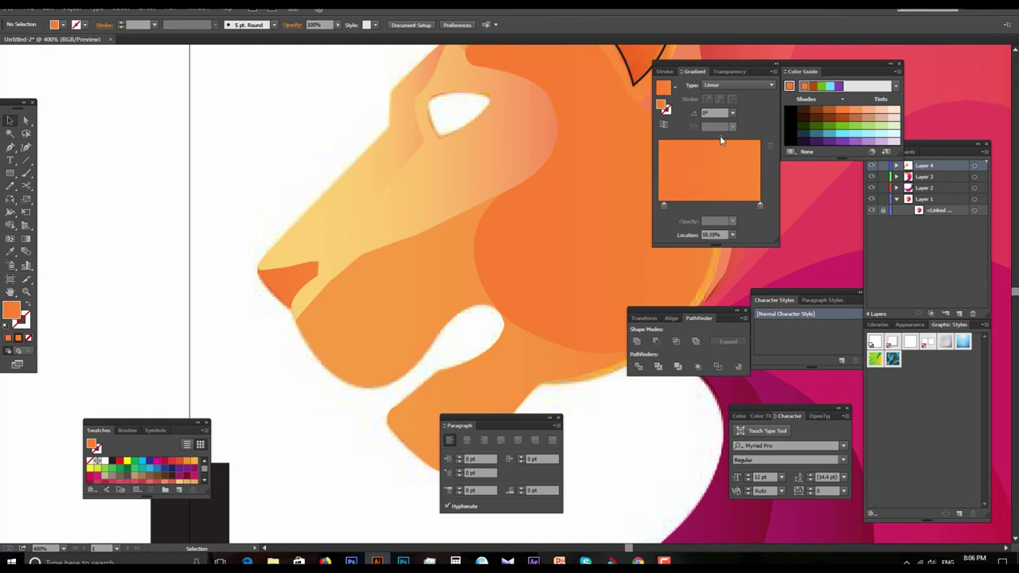
{"action": "left_click", "coordinate": [298, 301]}
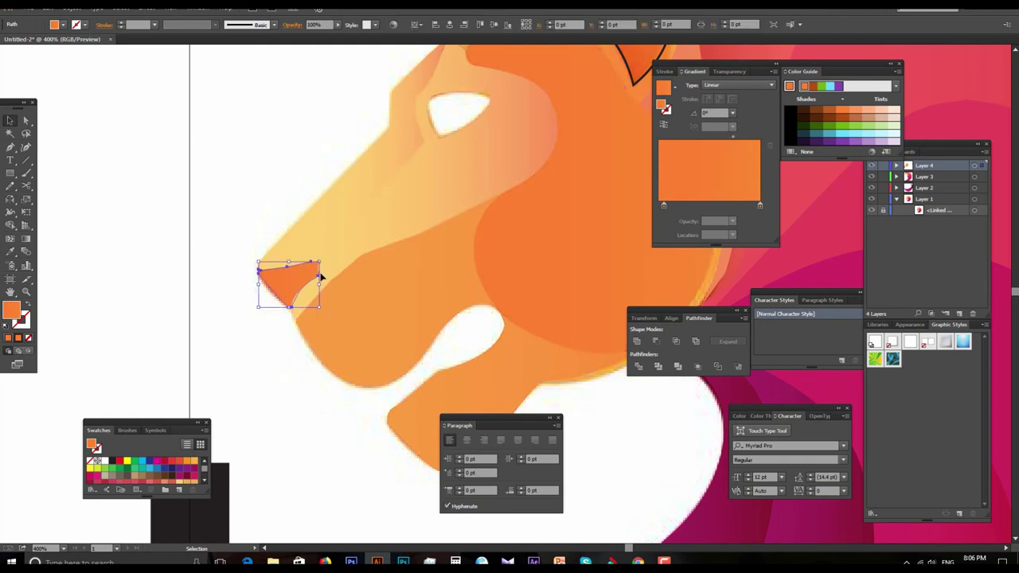
{"action": "left_click_drag", "start_coordinate": [733, 137], "coordinate": [724, 139]}
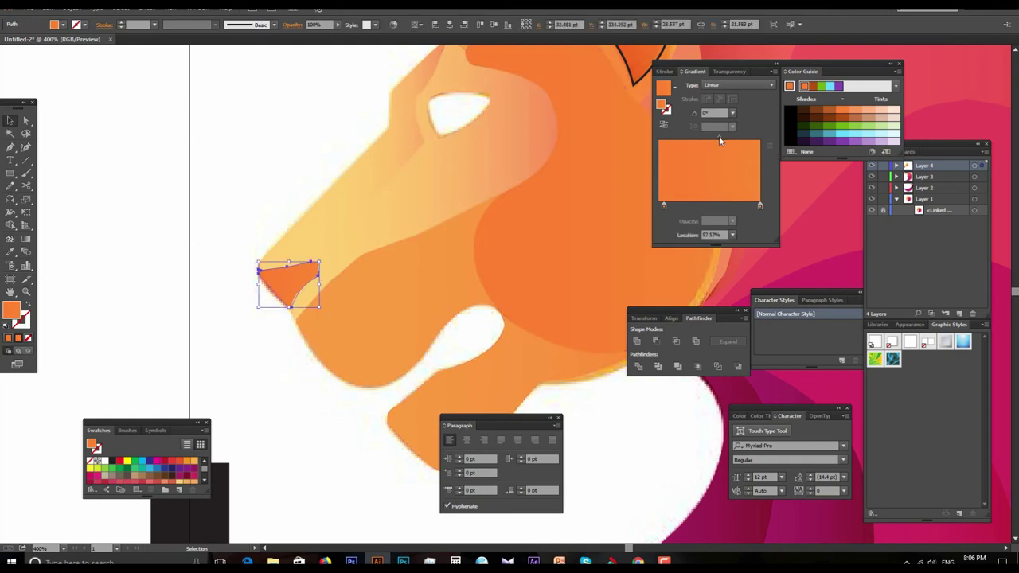
{"action": "left_click", "coordinate": [285, 388]}
{"action": "scroll", "coordinate": [432, 296], "scroll_direction": "down", "scroll_amount": 3}
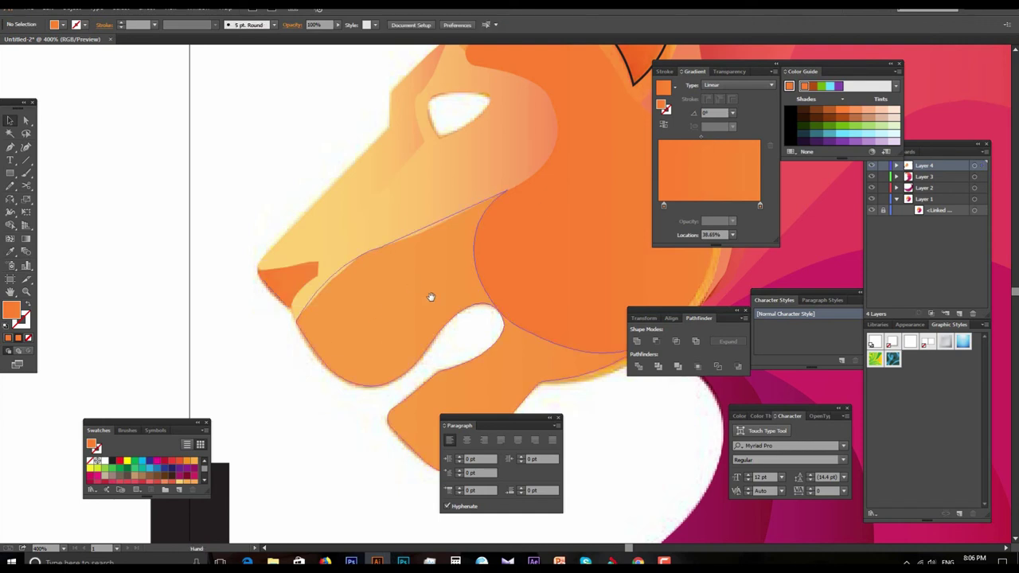
{"action": "scroll", "coordinate": [488, 293], "scroll_direction": "up", "scroll_amount": 3}
{"action": "scroll", "coordinate": [561, 278], "scroll_direction": "down", "scroll_amount": 2}
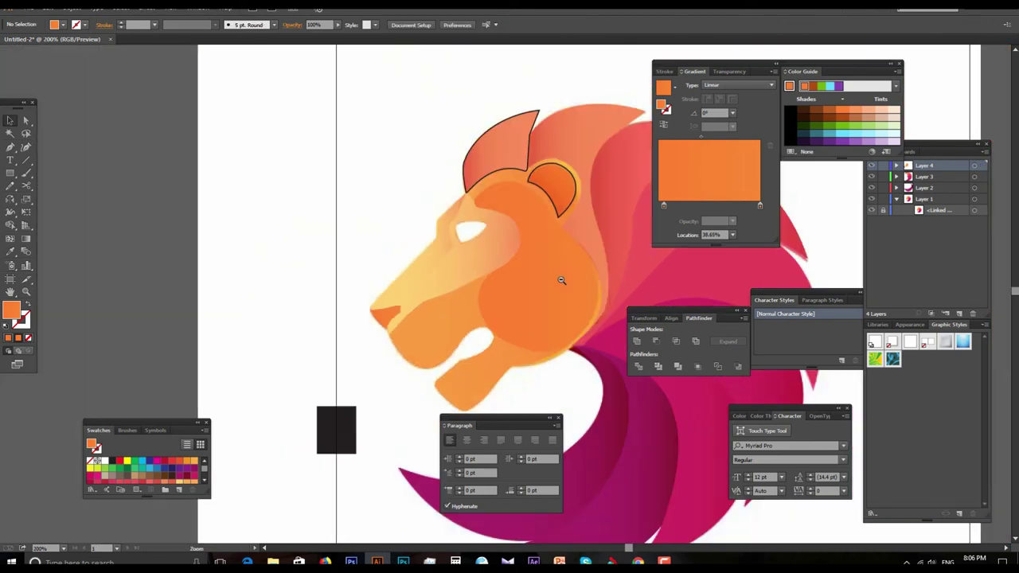
Hide the placed reference image and zoom in on the cheek-mane seam.
{"action": "left_click_drag", "start_coordinate": [553, 296], "coordinate": [483, 234]}
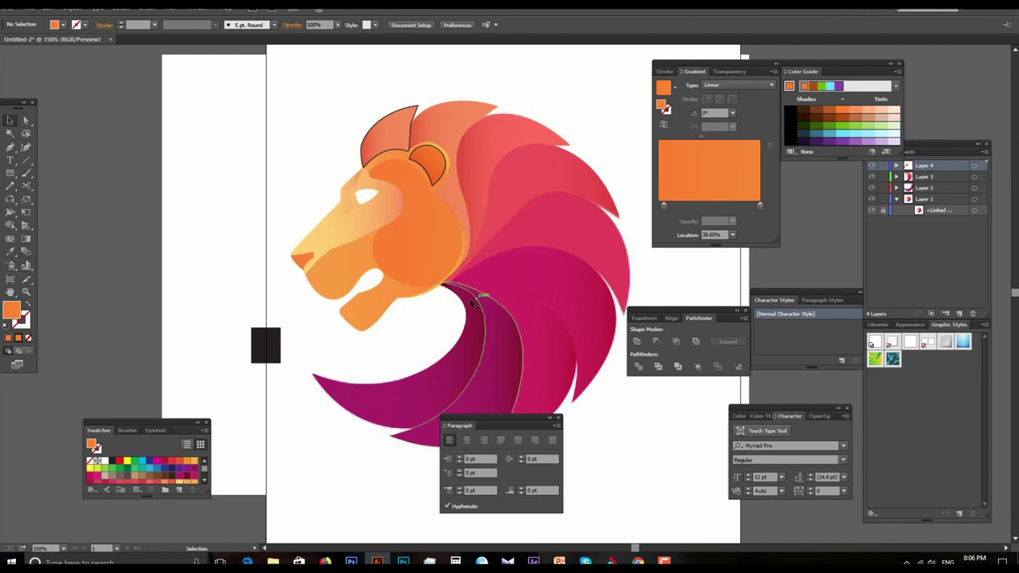
{"action": "left_click", "coordinate": [873, 209]}
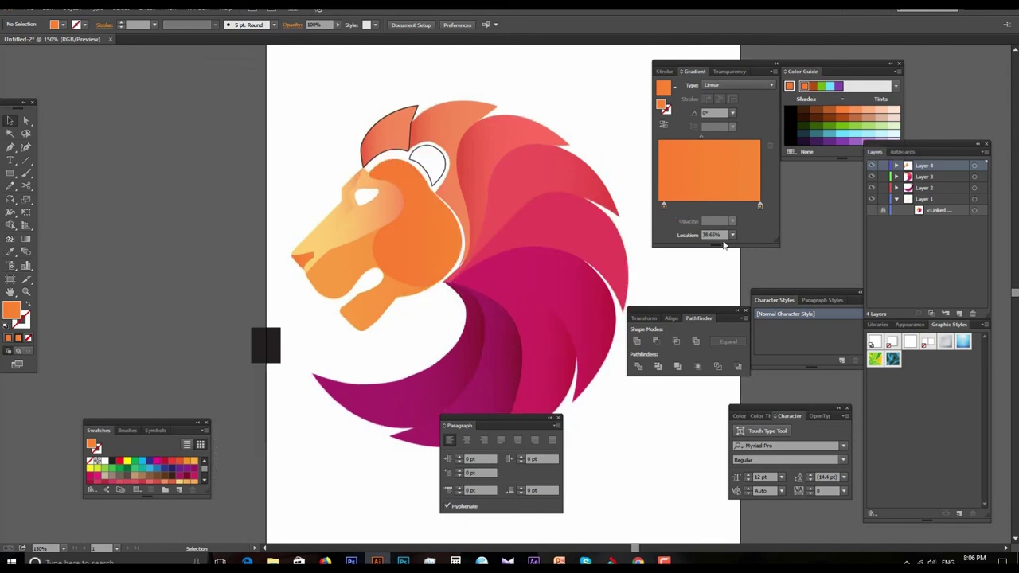
{"action": "key", "text": "ctrl+1"}
{"action": "left_click", "coordinate": [478, 285]}
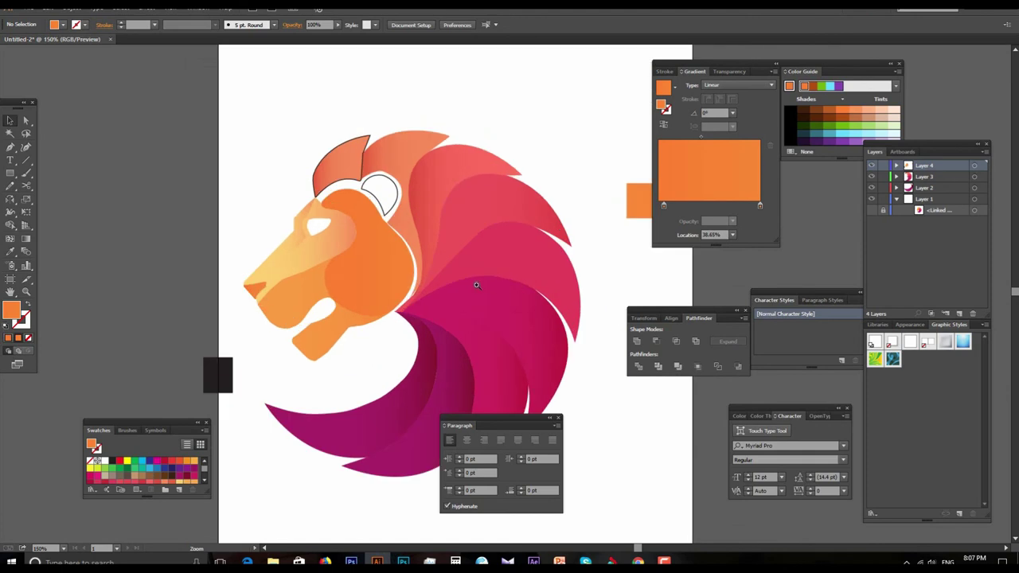
{"action": "left_click", "coordinate": [468, 288]}
{"action": "left_click", "coordinate": [491, 314]}
{"action": "left_click", "coordinate": [531, 316]}
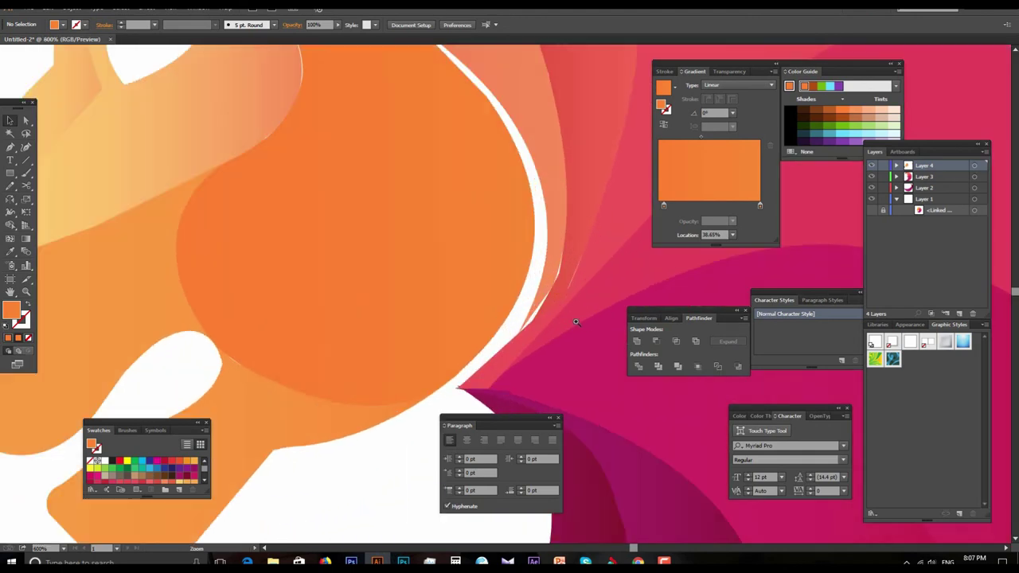
{"action": "left_click", "coordinate": [536, 286]}
Drag the mane pieces' anchors to sit flush against the face, then show the reference image again.
{"action": "left_click", "coordinate": [437, 228], "text": "ctrl"}
{"action": "key", "text": "ctrl+equal"}
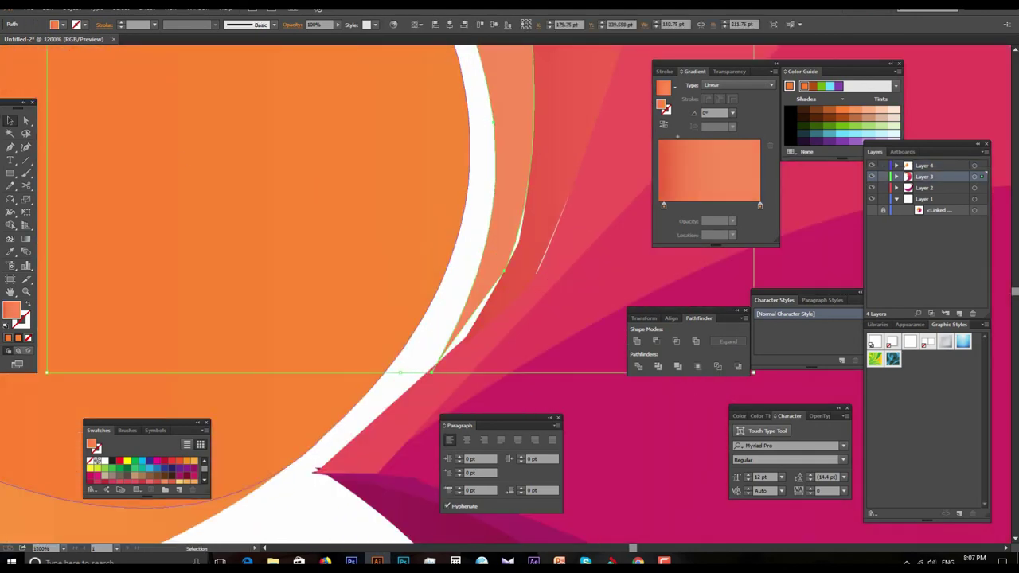
{"action": "key", "text": "a"}
{"action": "mouse_move", "coordinate": [507, 274]}
{"action": "left_mouse_down"}
{"action": "mouse_move", "coordinate": [504, 301]}
{"action": "mouse_move", "coordinate": [504, 293]}
{"action": "left_mouse_up"}
{"action": "left_click", "coordinate": [546, 266]}
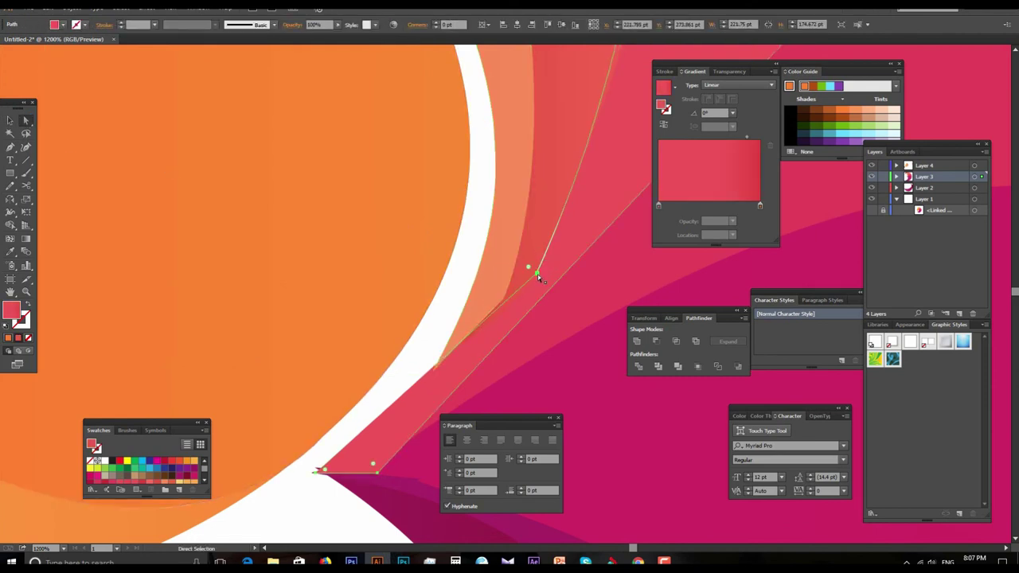
{"action": "left_click_drag", "start_coordinate": [538, 274], "coordinate": [535, 274]}
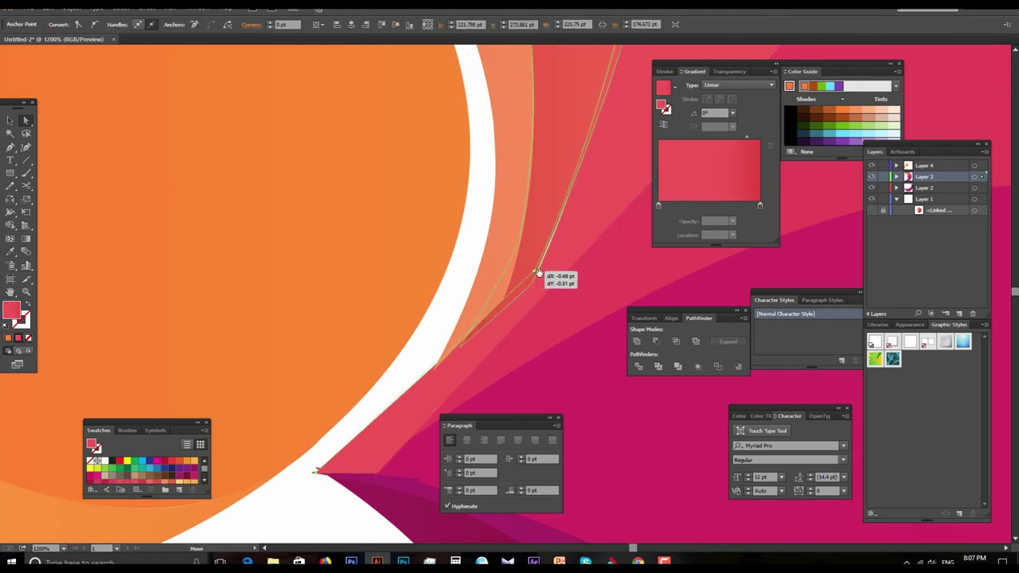
{"action": "scroll", "coordinate": [540, 274], "scroll_direction": "down", "scroll_amount": 2}
{"action": "scroll", "coordinate": [526, 283], "scroll_direction": "down", "scroll_amount": 2}
{"action": "scroll", "coordinate": [505, 296], "scroll_direction": "down", "scroll_amount": 1}
{"action": "scroll", "coordinate": [504, 295], "scroll_direction": "down", "scroll_amount": 1}
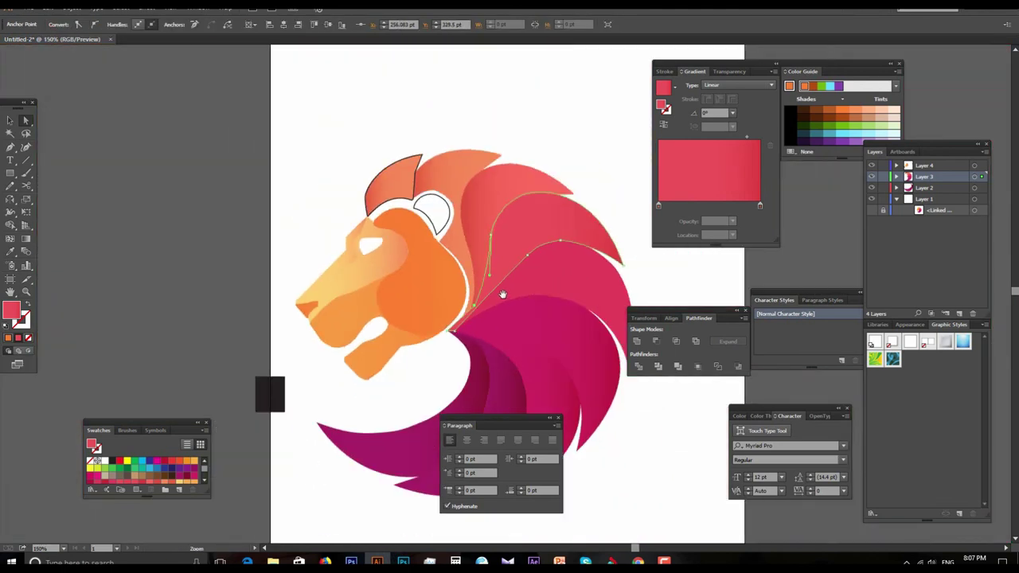
{"action": "left_click", "coordinate": [871, 210]}
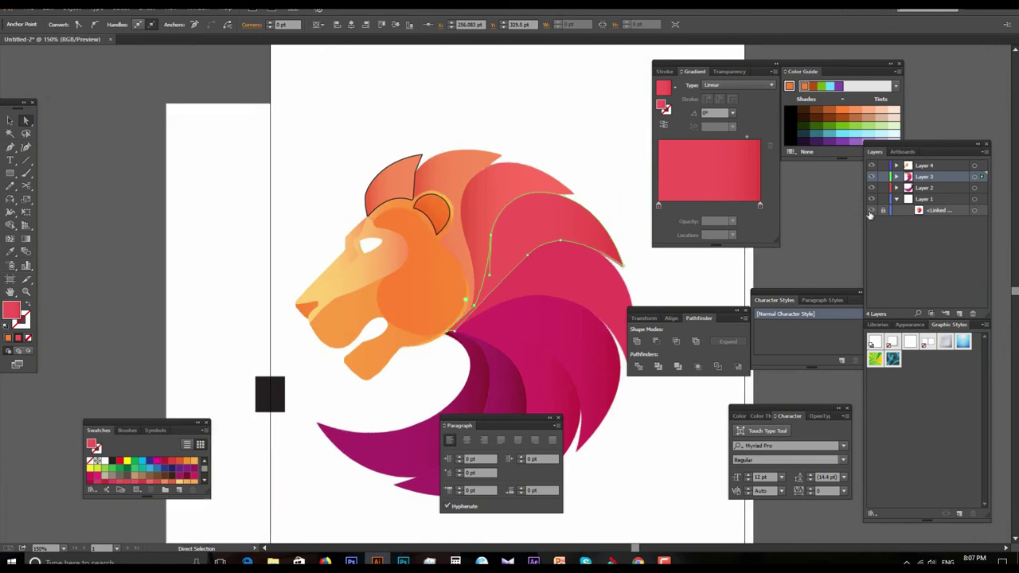
Fill the round inner ear with the face's orange using the Eyedropper.
{"action": "left_click", "coordinate": [438, 212]}
{"action": "left_click", "coordinate": [9, 121]}
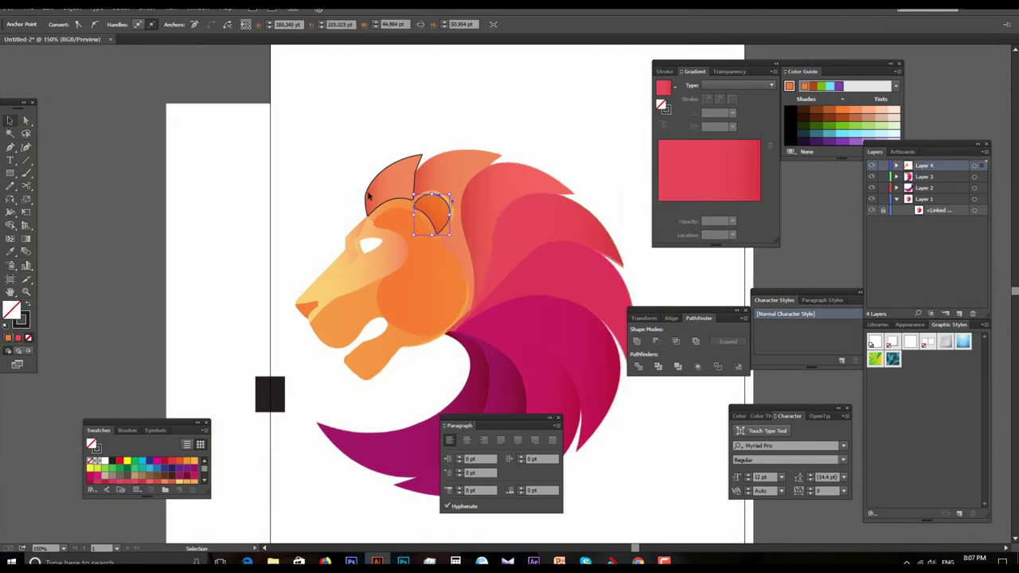
{"action": "key", "text": "i"}
{"action": "left_click", "coordinate": [437, 262]}
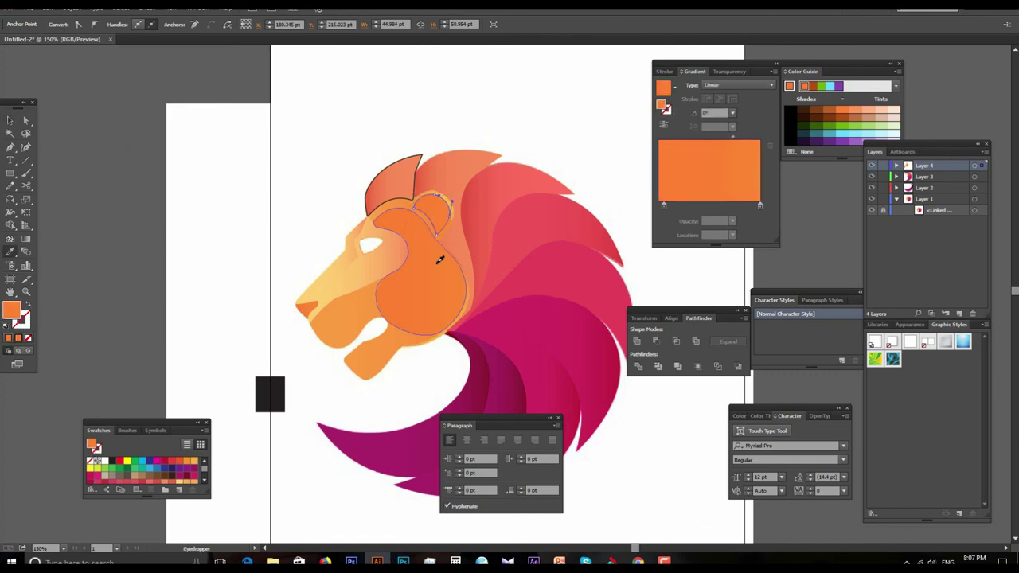
{"action": "left_click", "coordinate": [10, 121]}
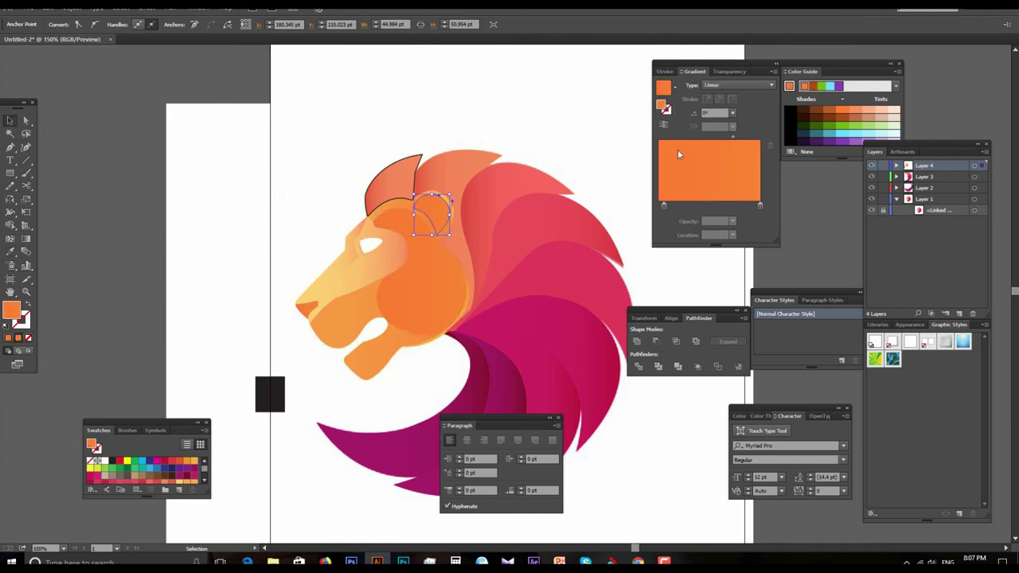
{"action": "left_click", "coordinate": [725, 140]}
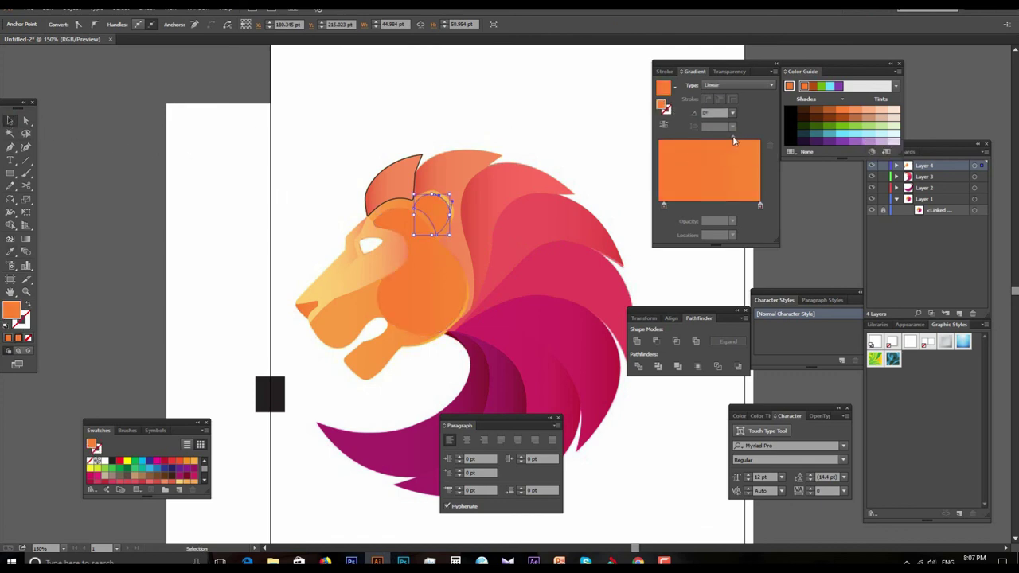
{"action": "left_click", "coordinate": [323, 156]}
{"action": "left_click", "coordinate": [482, 324]}
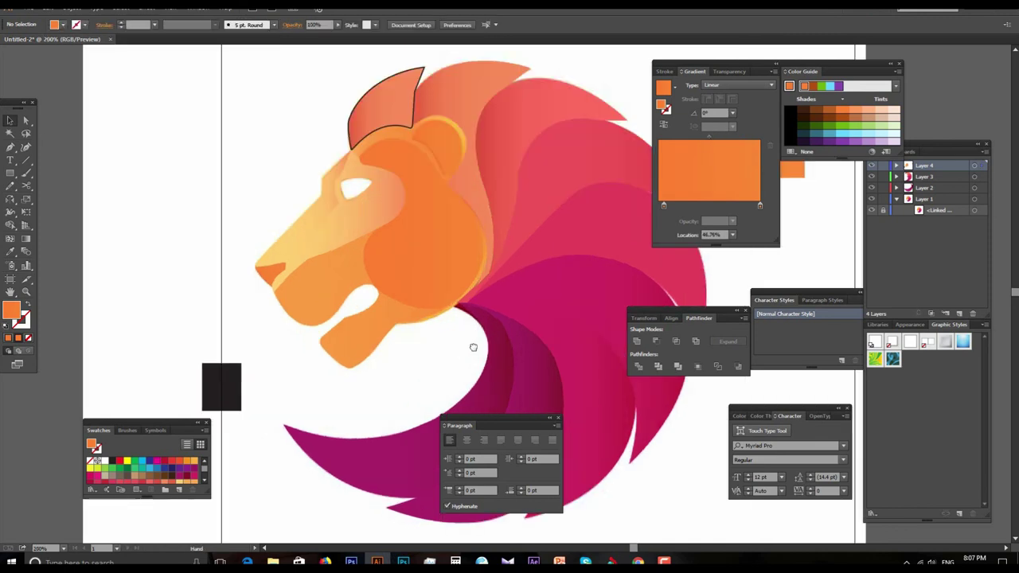
Make Layer 1 active and add a new Layer 5 above it.
{"action": "left_click", "coordinate": [884, 199]}
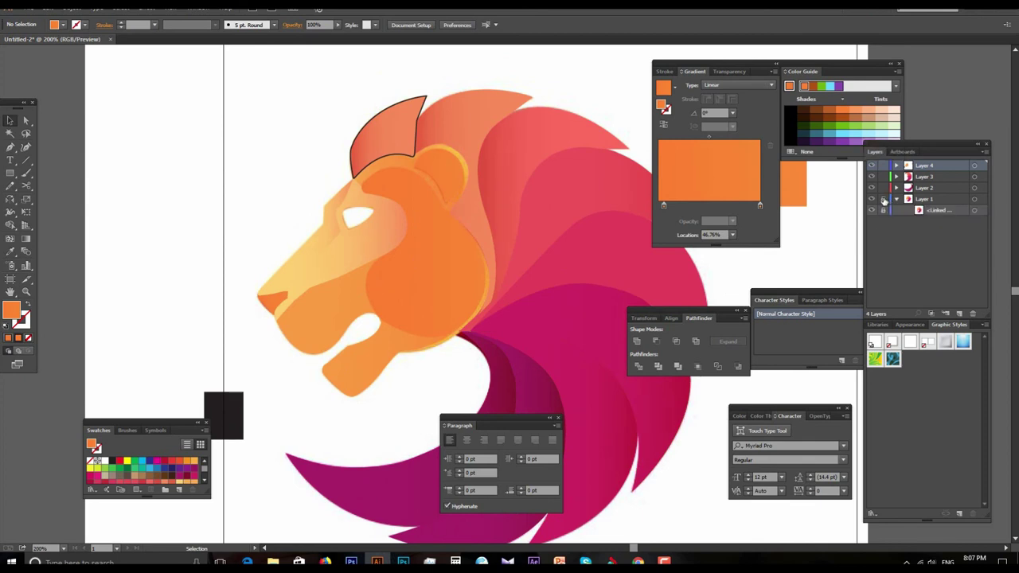
{"action": "left_click", "coordinate": [923, 199]}
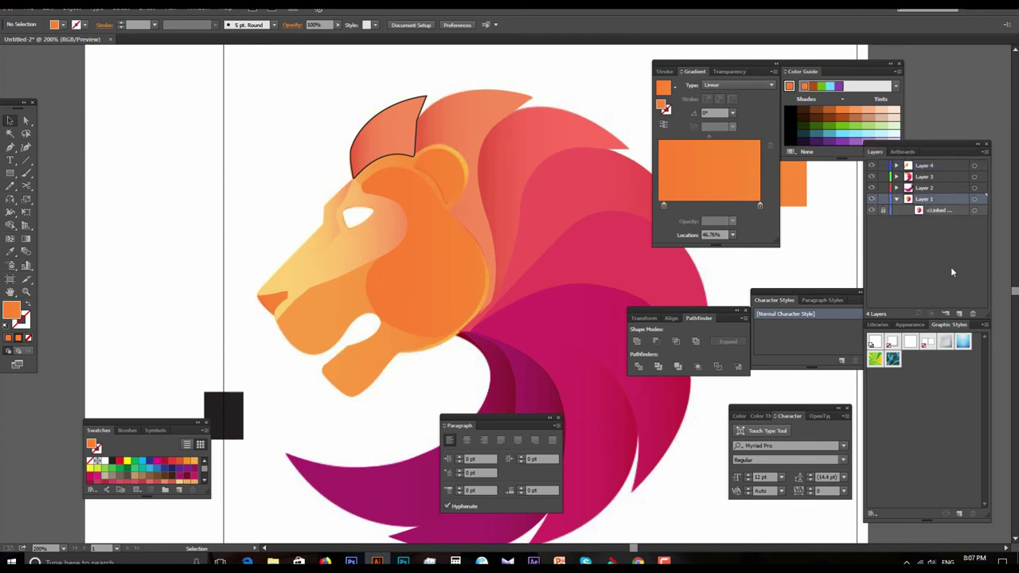
{"action": "left_click", "coordinate": [963, 316]}
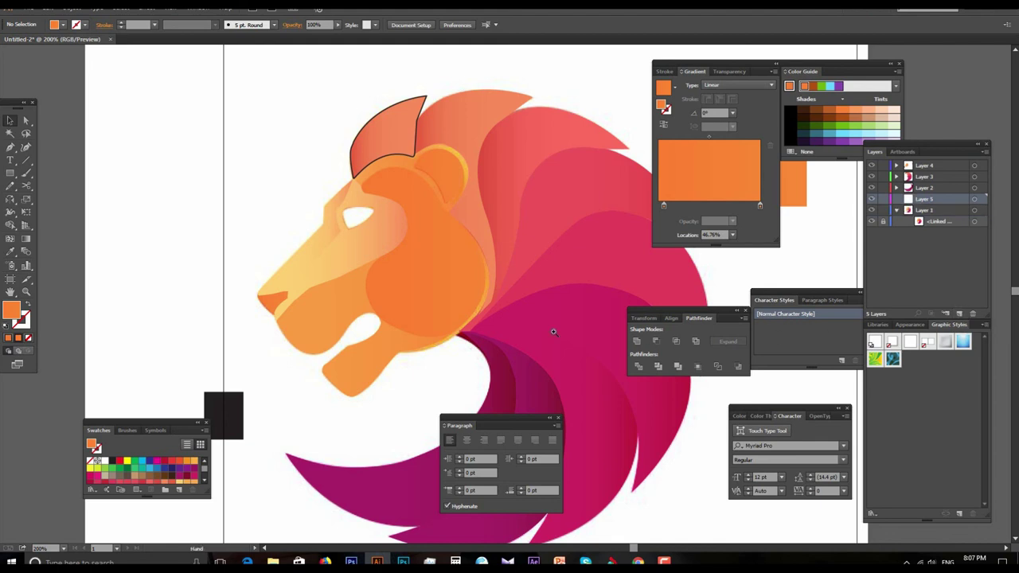
{"action": "left_click", "coordinate": [352, 182], "text": "ctrl+alt"}
{"action": "left_click", "coordinate": [10, 147]}
Place pen anchors from the ear base down the side of the face toward the jaw.
{"action": "left_click", "coordinate": [462, 150]}
{"action": "left_click", "coordinate": [388, 148]}
{"action": "left_click", "coordinate": [353, 182]}
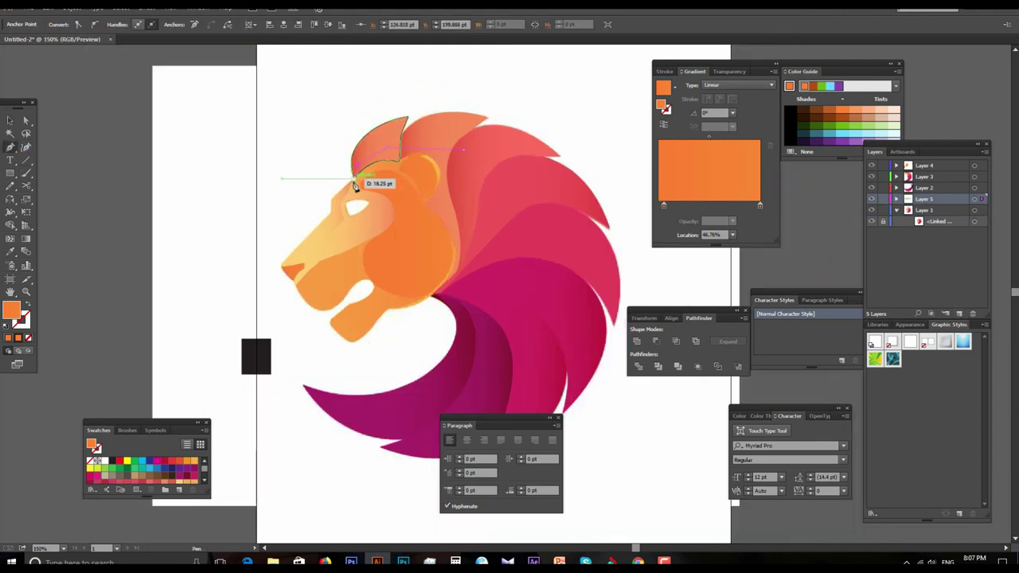
{"action": "left_click", "coordinate": [377, 197]}
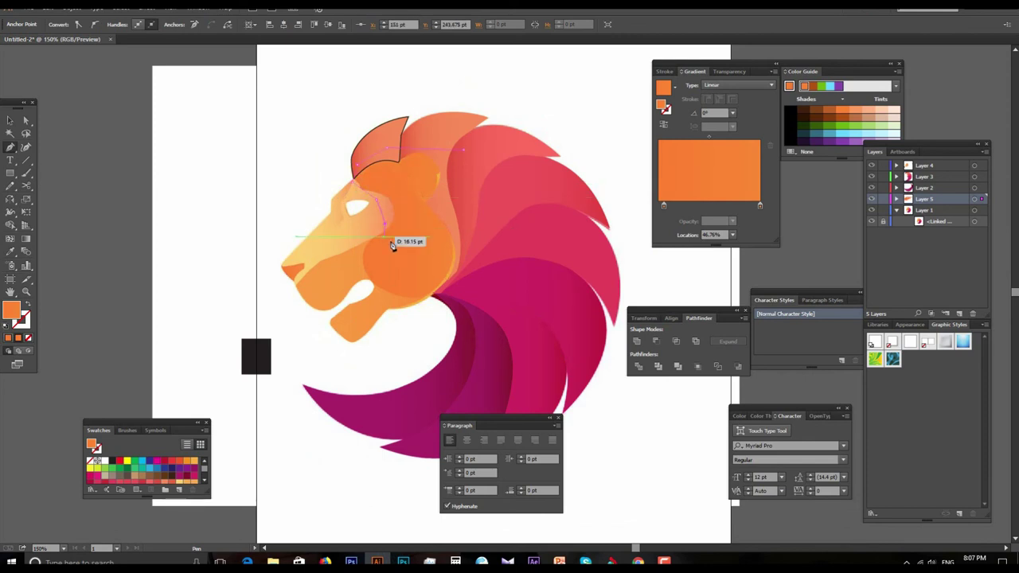
{"action": "left_click", "coordinate": [401, 304]}
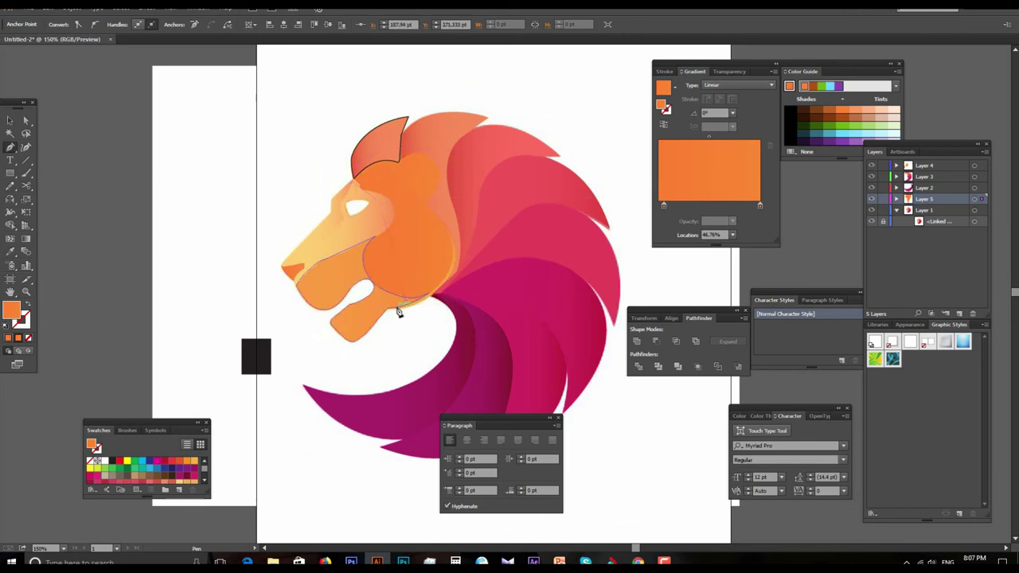
{"action": "left_click", "coordinate": [440, 303]}
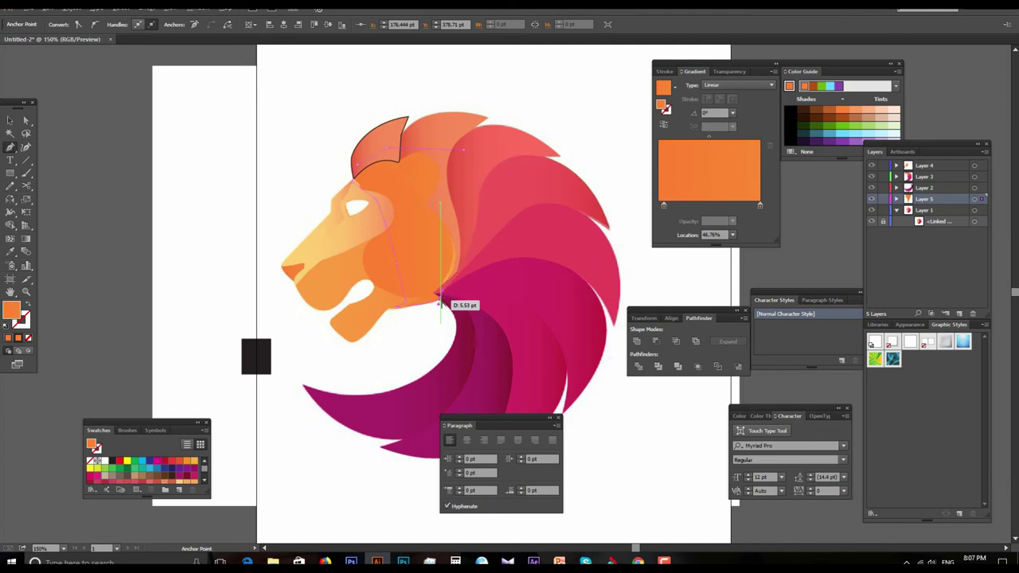
Add curved anchors along the jaw to close the head outline, then return to the Selection tool.
{"action": "scroll", "coordinate": [466, 301], "scroll_direction": "up", "scroll_amount": 1, "text": "alt"}
{"action": "scroll", "coordinate": [486, 303], "scroll_direction": "up", "scroll_amount": 2, "text": "alt"}
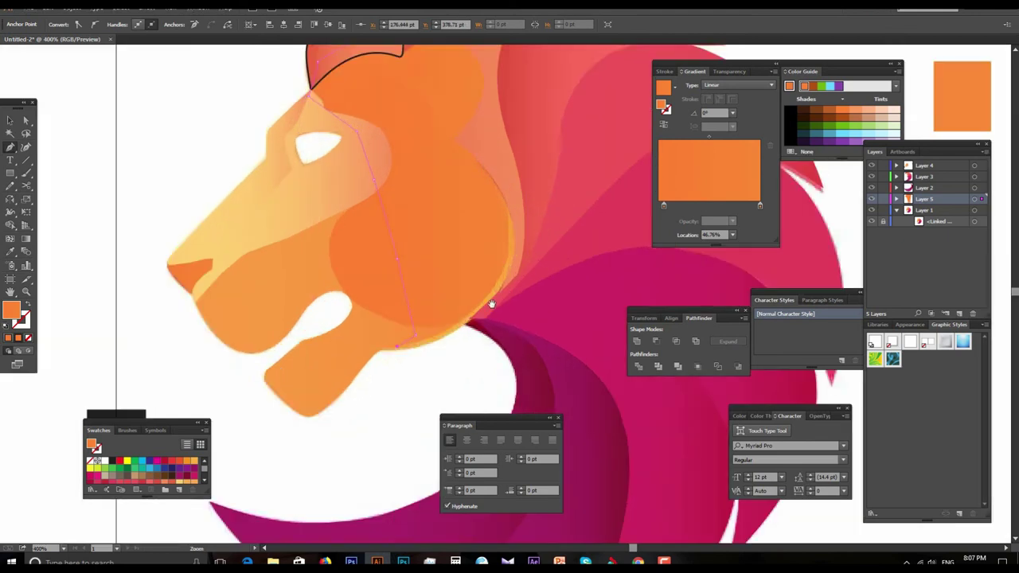
{"action": "scroll", "coordinate": [492, 303], "scroll_direction": "up", "scroll_amount": 1, "text": "alt"}
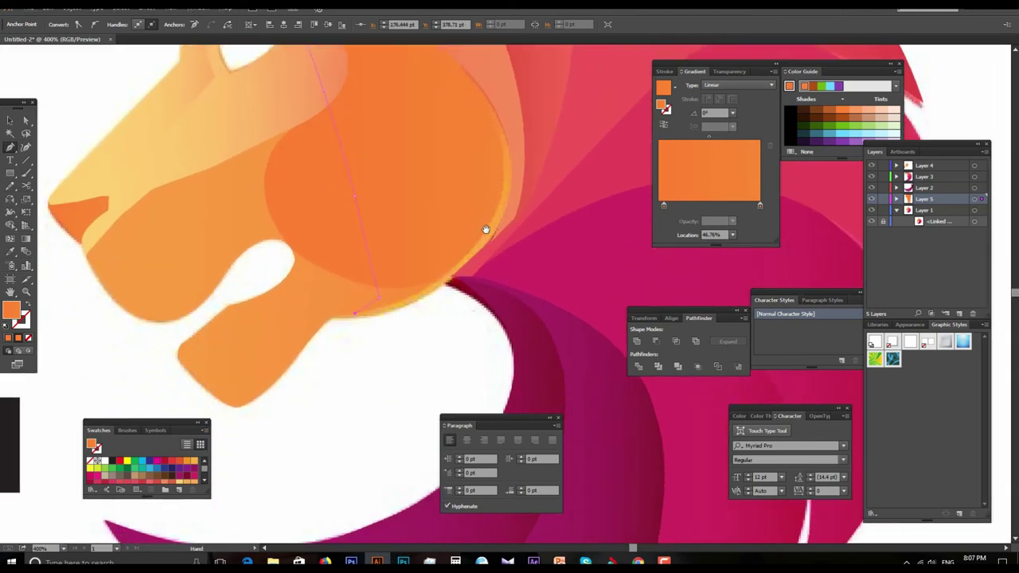
{"action": "left_click", "coordinate": [446, 287]}
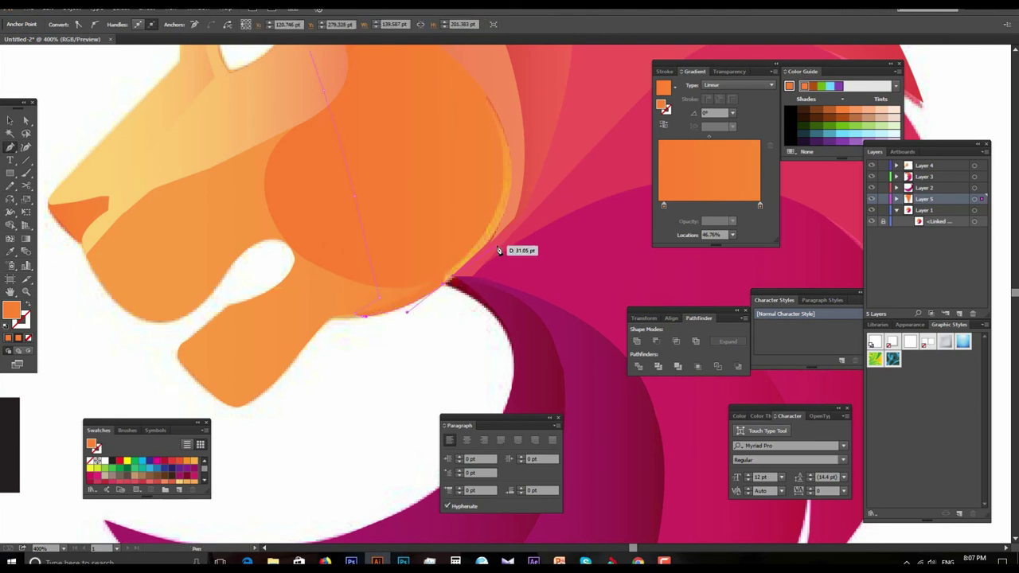
{"action": "scroll", "coordinate": [566, 236], "scroll_direction": "up", "scroll_amount": 3}
{"action": "left_click", "coordinate": [600, 244]}
{"action": "scroll", "coordinate": [503, 200], "scroll_direction": "up", "scroll_amount": 2}
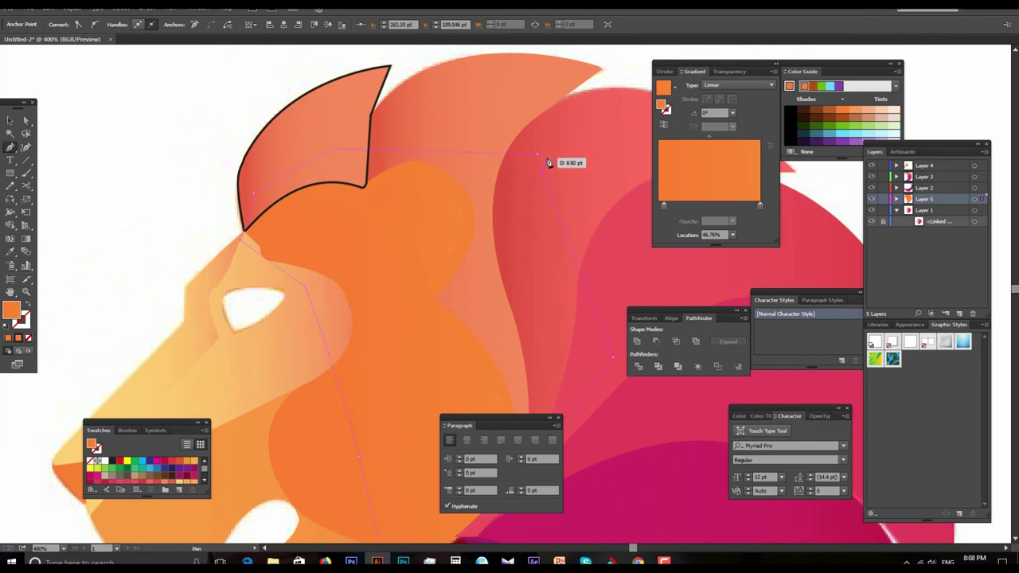
{"action": "left_click", "coordinate": [8, 121]}
{"action": "scroll", "coordinate": [496, 298], "scroll_direction": "down", "scroll_amount": 1}
{"action": "scroll", "coordinate": [496, 298], "scroll_direction": "down", "scroll_amount": 2}
{"action": "scroll", "coordinate": [452, 292], "scroll_direction": "down", "scroll_amount": 1}
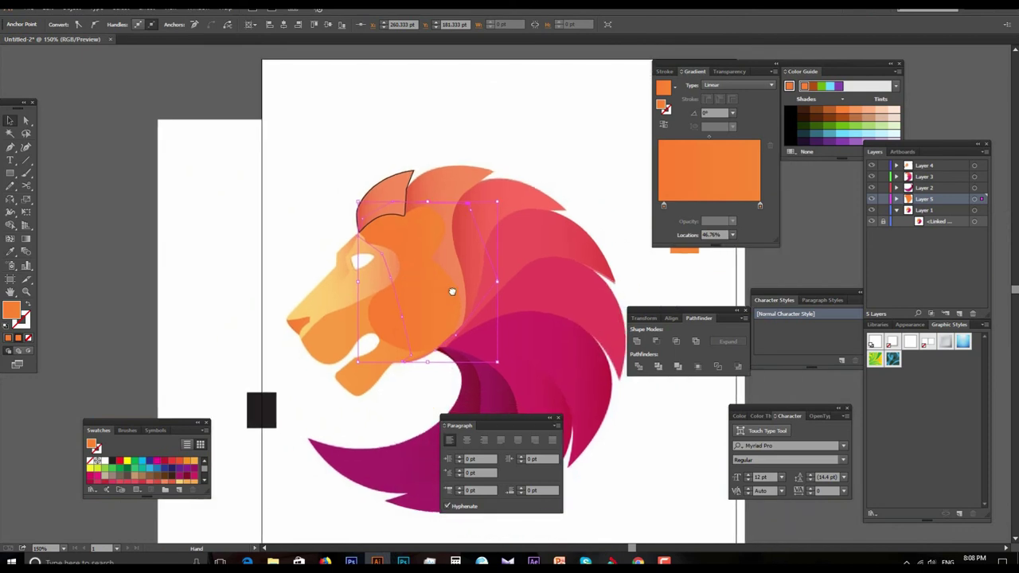
Eyedropper the lighter yellow-to-orange face gradient onto the shape and shift its midpoint toward orange.
{"action": "key", "text": "i"}
{"action": "left_click", "coordinate": [358, 276]}
{"action": "left_click", "coordinate": [357, 280]}
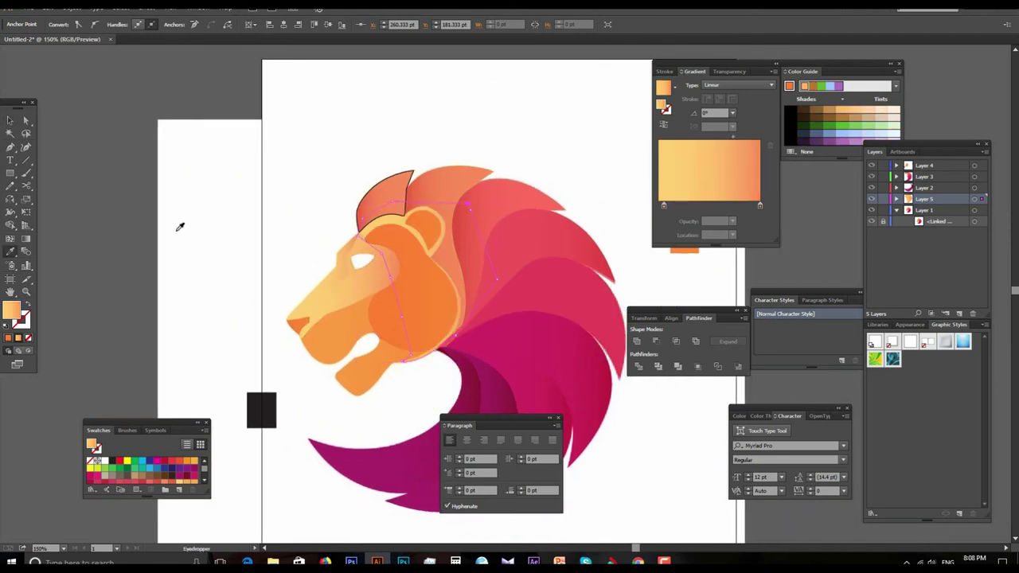
{"action": "left_click", "coordinate": [328, 291]}
{"action": "left_click", "coordinate": [356, 243]}
{"action": "left_click", "coordinate": [10, 120]}
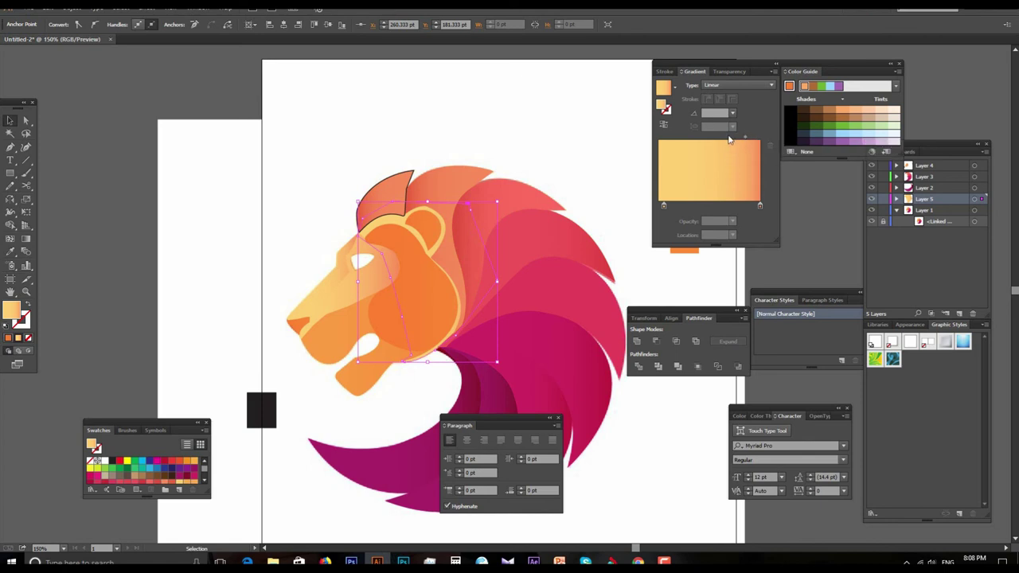
{"action": "left_click_drag", "start_coordinate": [744, 141], "coordinate": [710, 139]}
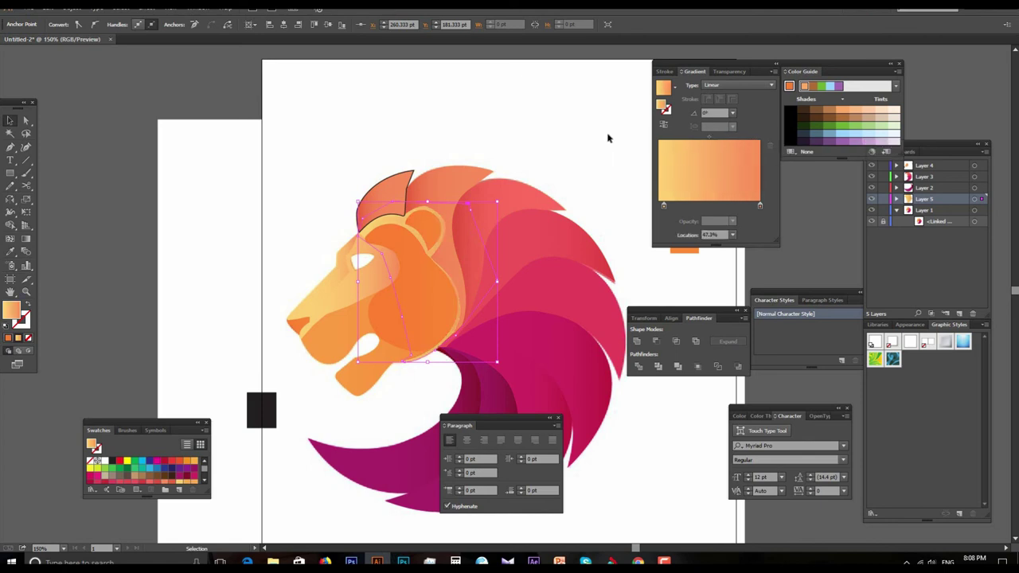
{"action": "left_click", "coordinate": [577, 131]}
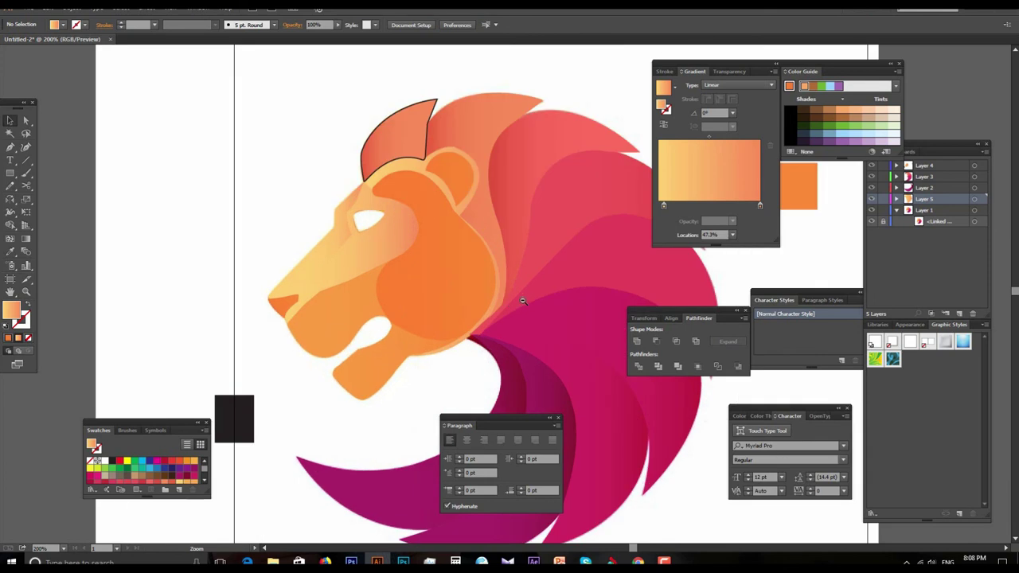
Zoom out and toggle the linked background image's visibility to check the gap-free head.
{"action": "left_click", "coordinate": [522, 301], "text": "alt"}
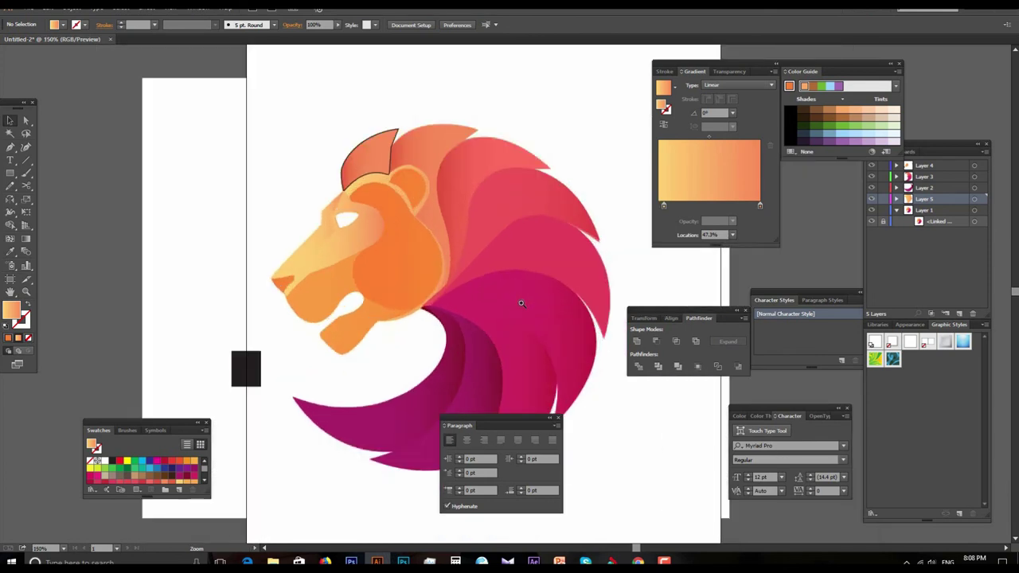
{"action": "left_click", "coordinate": [523, 300], "text": "alt"}
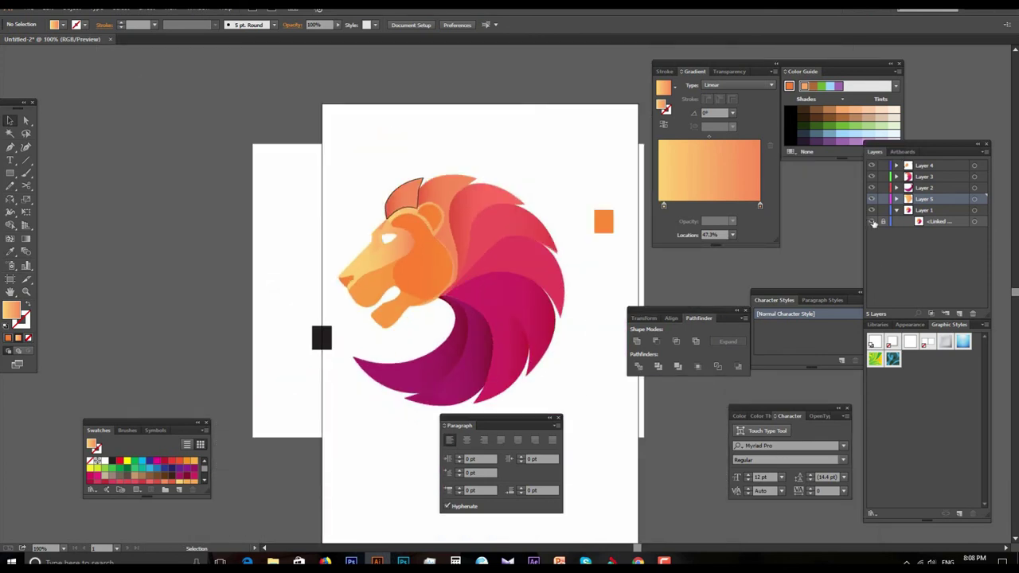
{"action": "left_click", "coordinate": [872, 222]}
{"action": "left_click", "coordinate": [872, 223]}
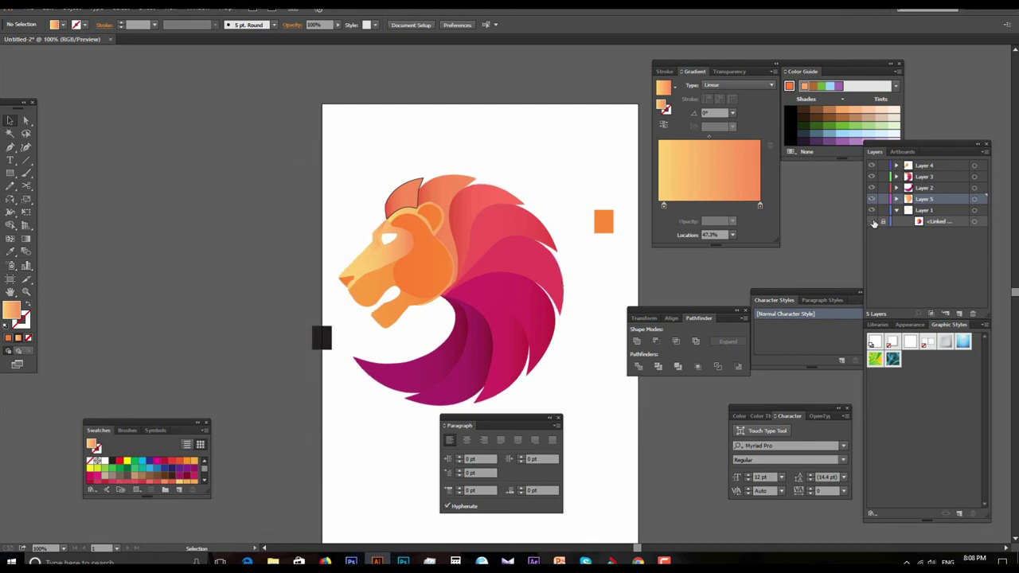
{"action": "left_click", "coordinate": [872, 222]}
{"action": "left_click", "coordinate": [872, 223]}
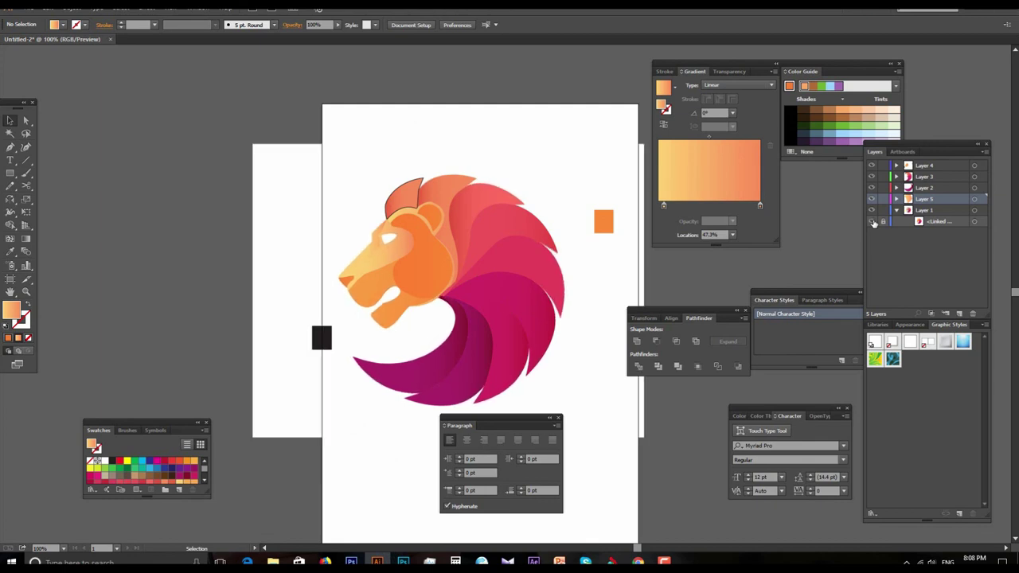
{"action": "left_click", "coordinate": [587, 275]}
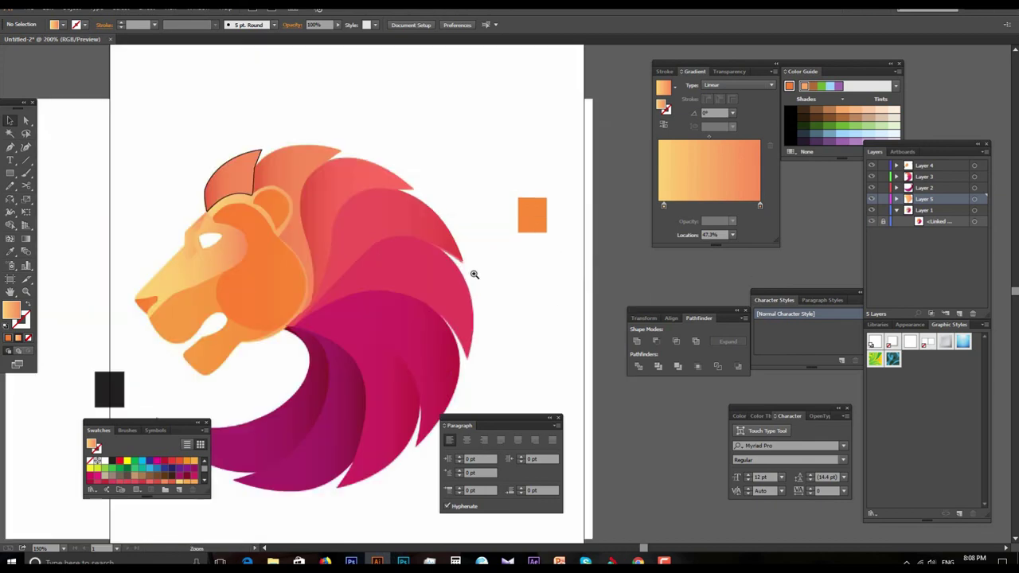
{"action": "left_click", "coordinate": [474, 275]}
{"action": "left_click", "coordinate": [26, 120]}
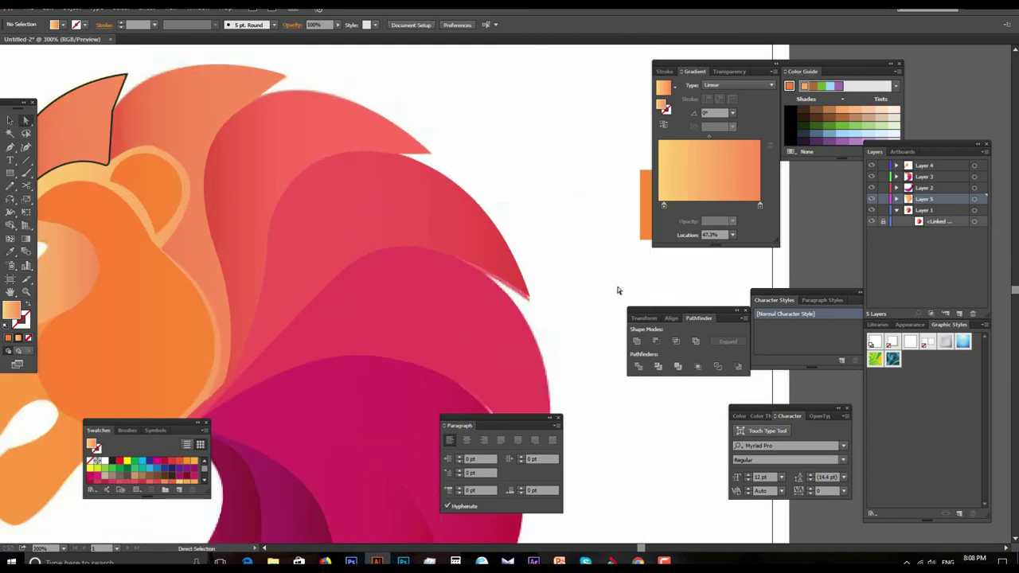
Move the pink mane piece's tip anchor lower.
{"action": "key", "text": "ctrl+equal"}
{"action": "mouse_move", "coordinate": [526, 298]}
{"action": "left_mouse_down"}
{"action": "mouse_move", "coordinate": [542, 204]}
{"action": "mouse_move", "coordinate": [526, 211]}
{"action": "left_mouse_up"}
{"action": "left_click", "coordinate": [523, 204]}
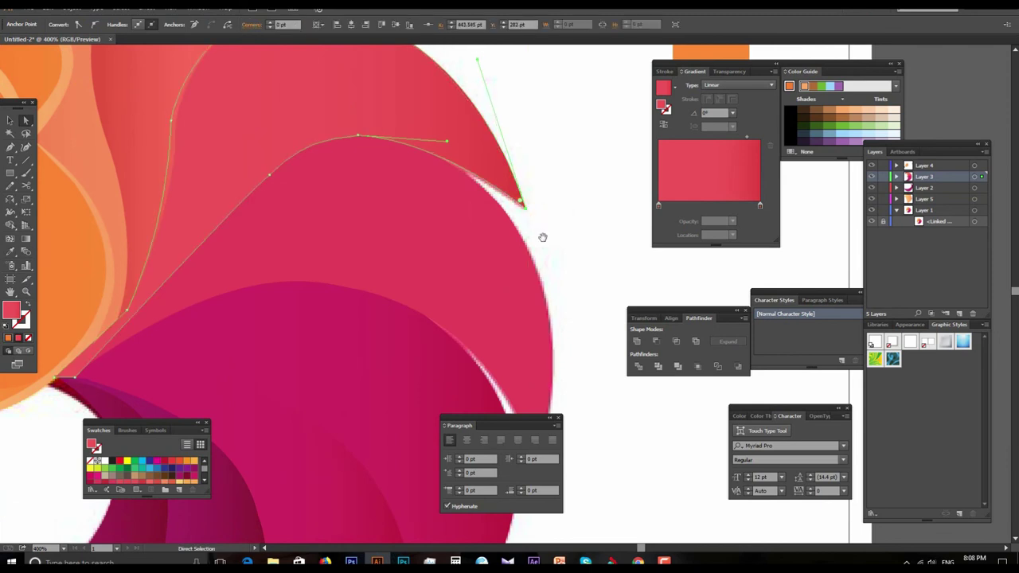
{"action": "scroll", "coordinate": [526, 211], "scroll_direction": "down", "scroll_amount": 4}
{"action": "left_click", "coordinate": [537, 307]}
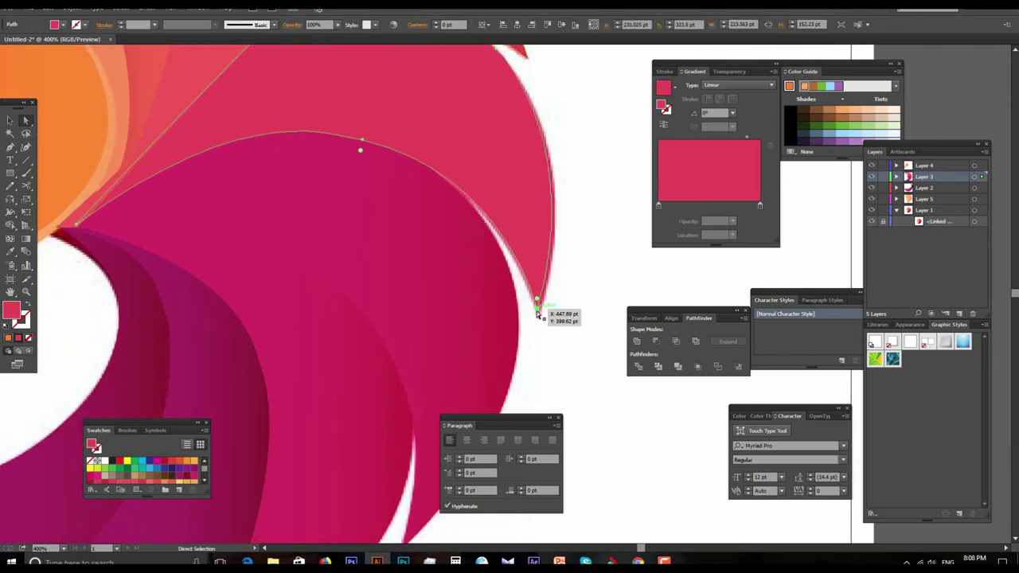
{"action": "left_click_drag", "start_coordinate": [537, 312], "coordinate": [538, 324]}
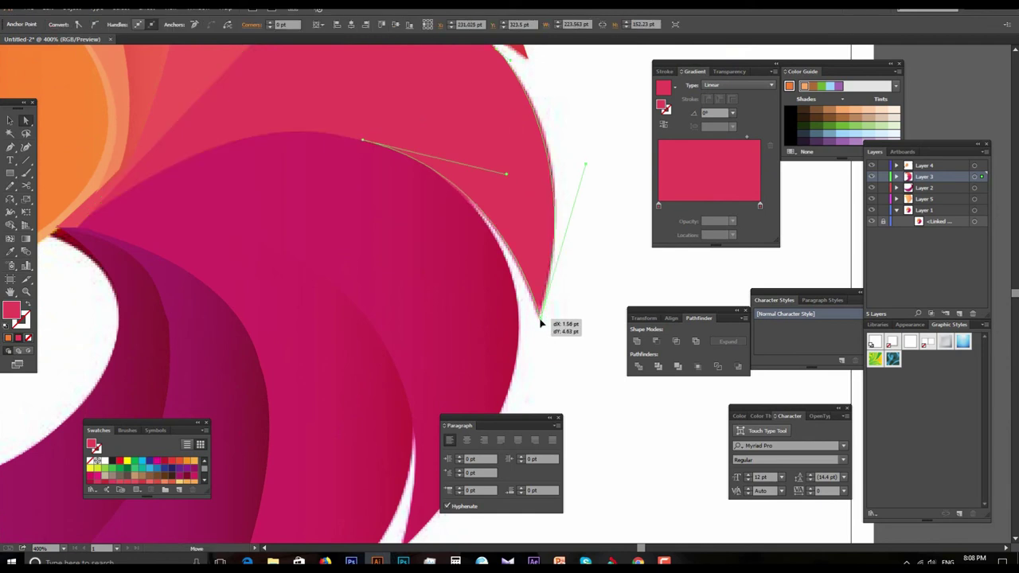
{"action": "left_click", "coordinate": [547, 343]}
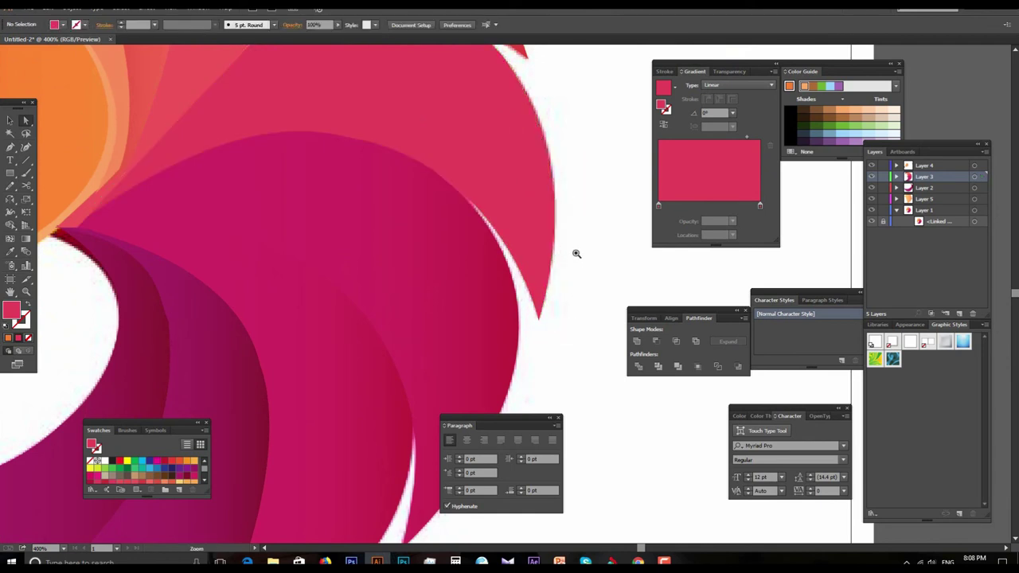
Pull the tip anchor's handle up-right to smooth the curve, then review the whole lion.
{"action": "left_click", "coordinate": [539, 317]}
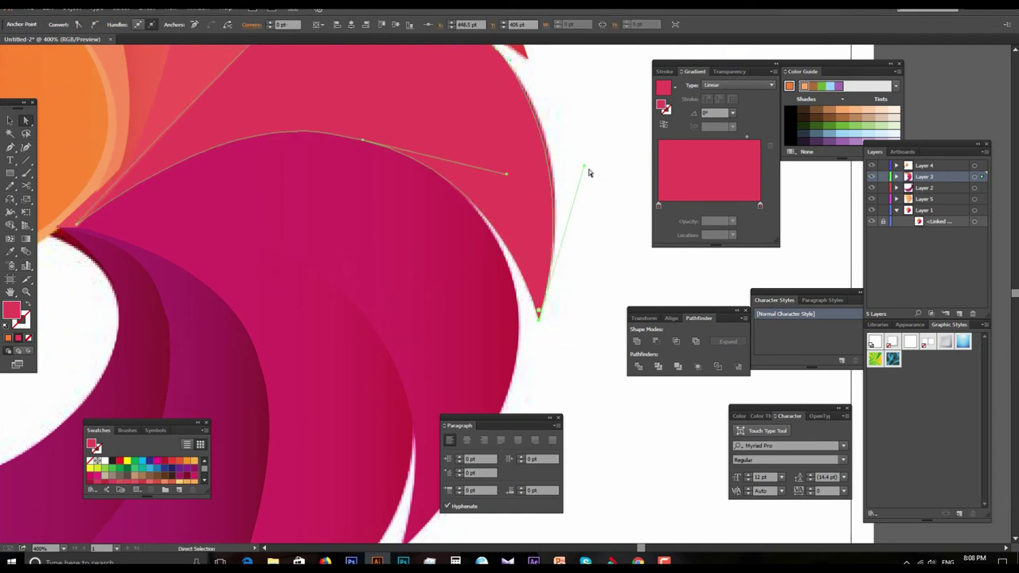
{"action": "left_click_drag", "start_coordinate": [585, 170], "coordinate": [592, 155]}
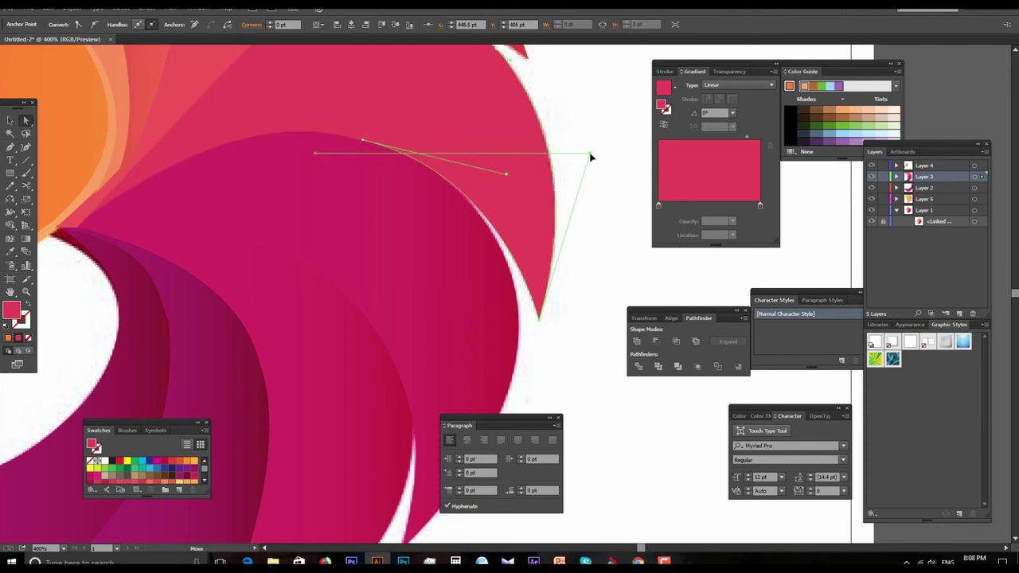
{"action": "left_click", "coordinate": [587, 268]}
{"action": "left_click", "coordinate": [536, 294], "text": "alt"}
{"action": "left_click", "coordinate": [492, 284], "text": "alt"}
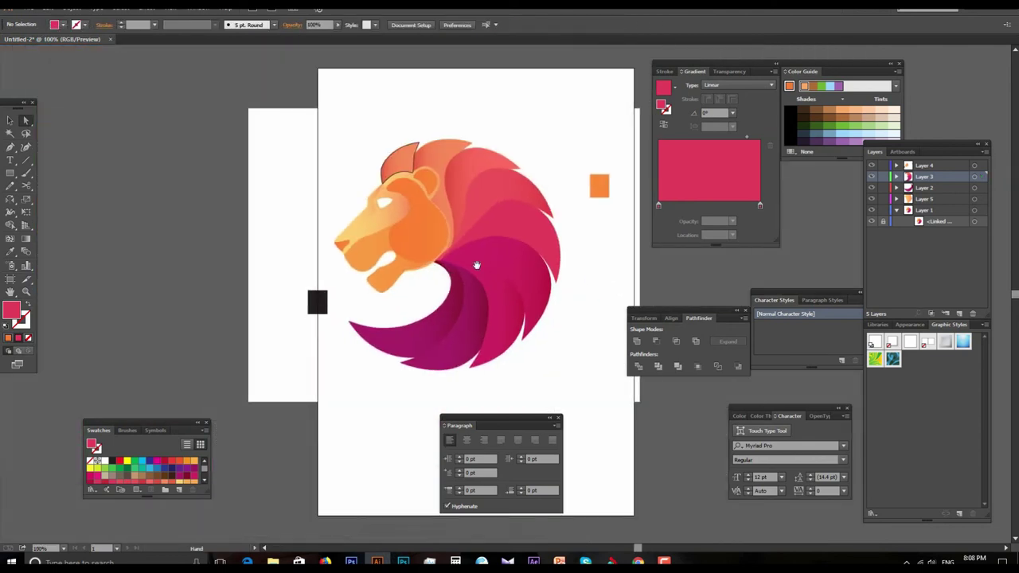
Select the lion's ear shape and set its stroke to None.
{"action": "left_click", "coordinate": [450, 210]}
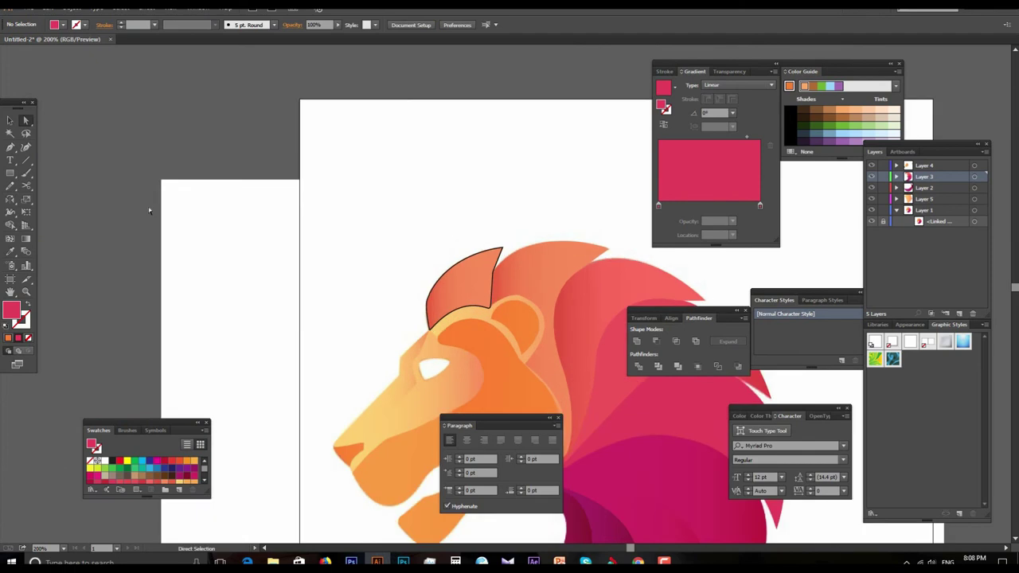
{"action": "left_click", "coordinate": [9, 120]}
{"action": "left_click", "coordinate": [496, 251]}
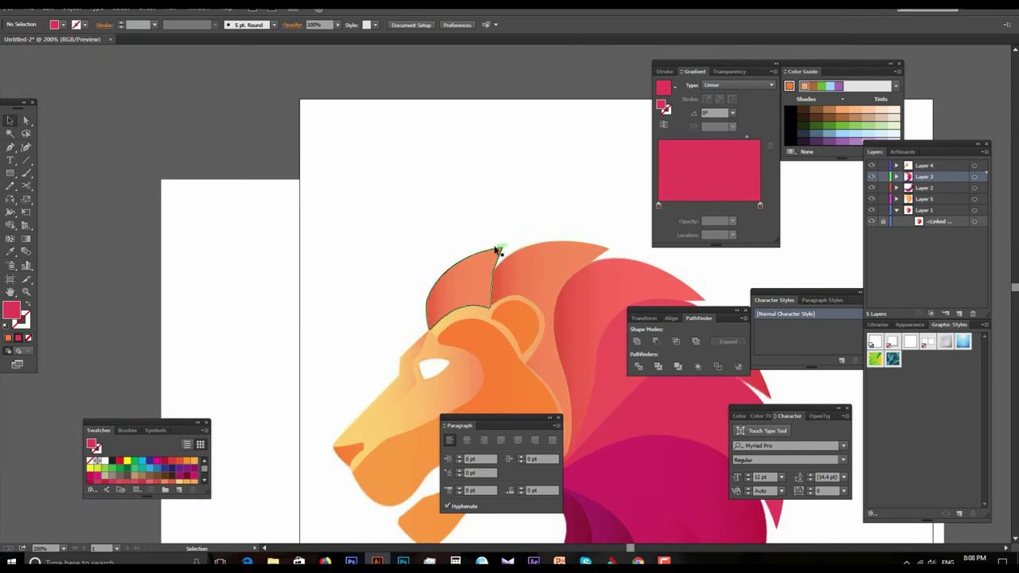
{"action": "left_click", "coordinate": [63, 24]}
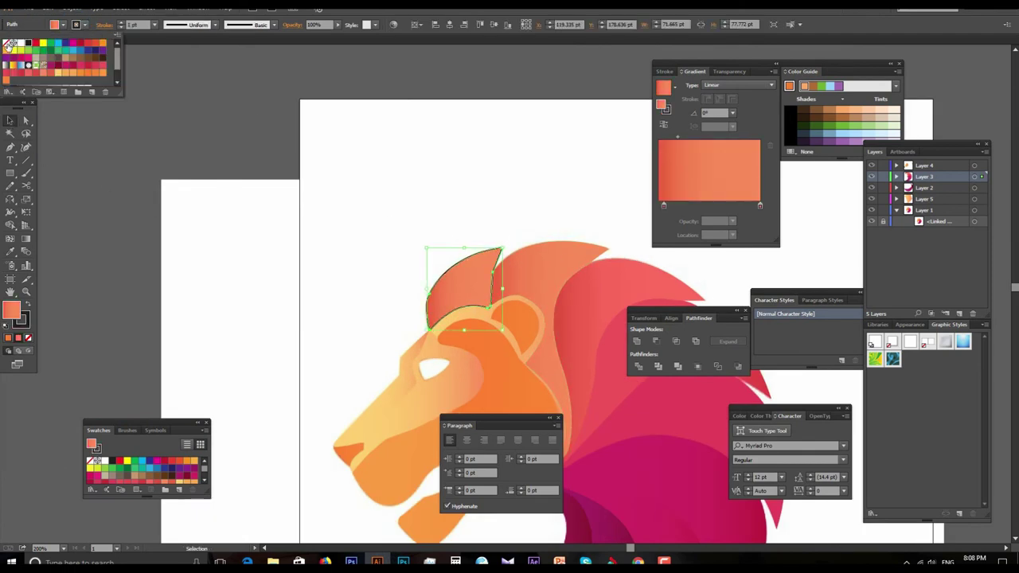
{"action": "left_click", "coordinate": [8, 46]}
Hide the linked reference image and zoom around to review the finished lion logo.
{"action": "key", "text": "ctrl+minus"}
{"action": "key", "text": "ctrl+minus"}
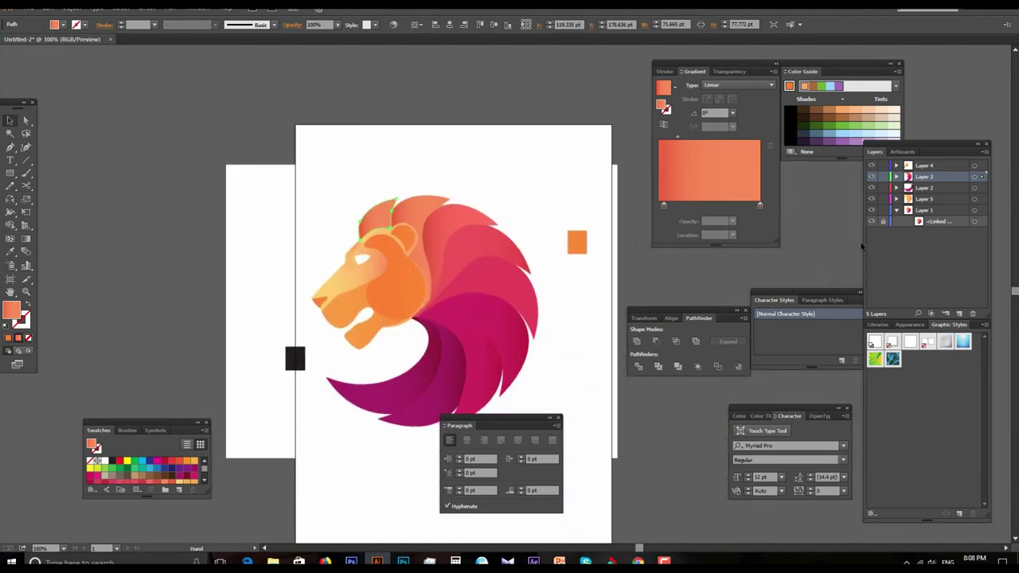
{"action": "left_click", "coordinate": [872, 222]}
{"action": "left_click", "coordinate": [872, 223]}
{"action": "key", "text": "ctrl+plus"}
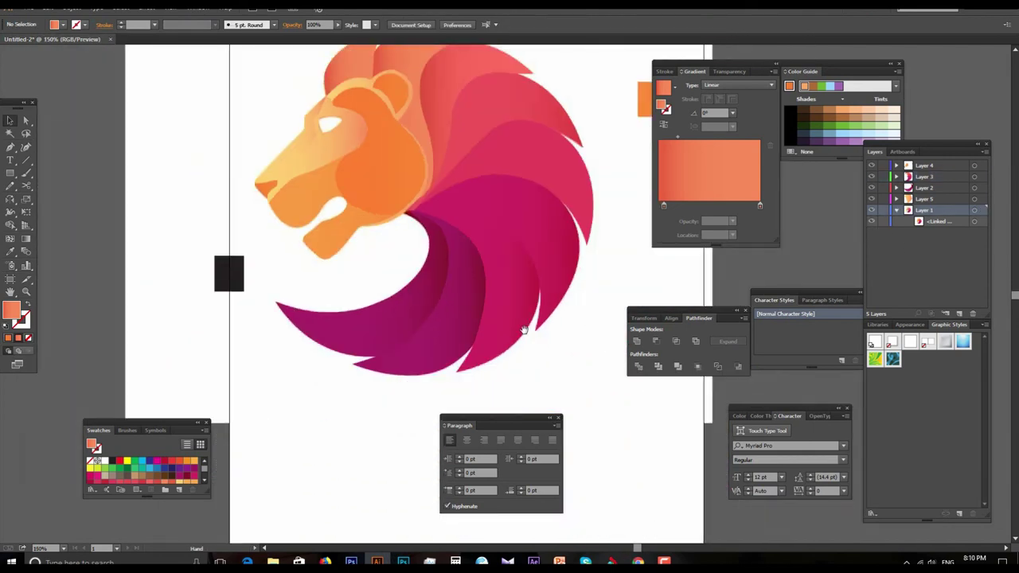
{"action": "left_click_drag", "start_coordinate": [525, 336], "coordinate": [538, 338]}
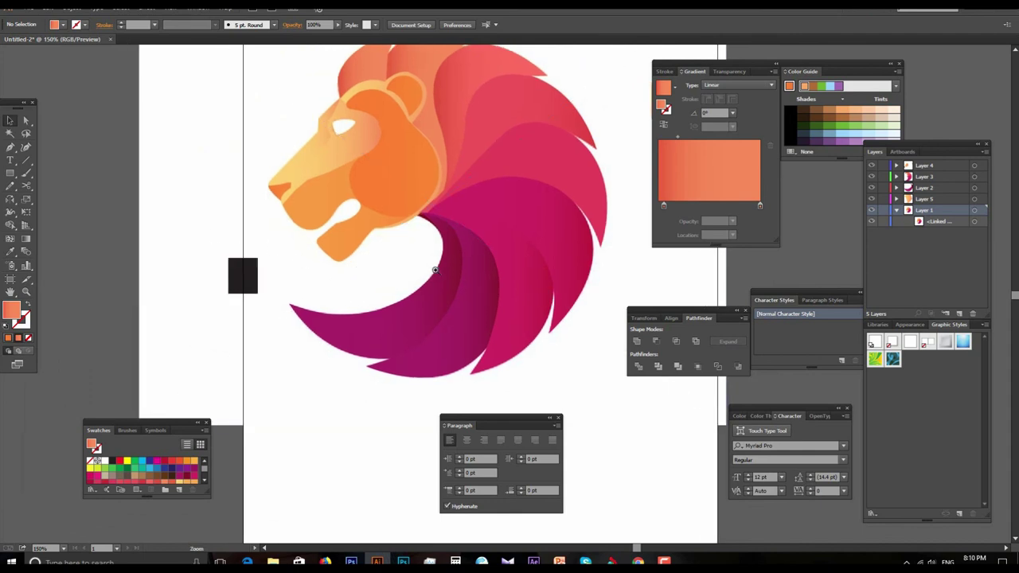
{"action": "left_click", "coordinate": [433, 262]}
{"action": "left_click", "coordinate": [541, 289], "text": "alt"}
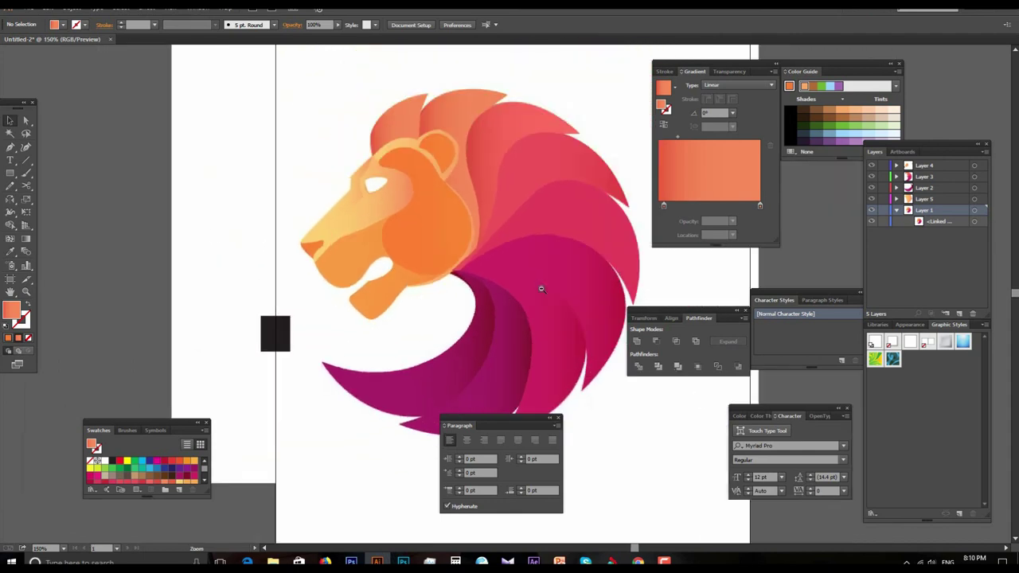
{"action": "left_click", "coordinate": [541, 289], "text": "alt"}
{"action": "left_click", "coordinate": [508, 296]}
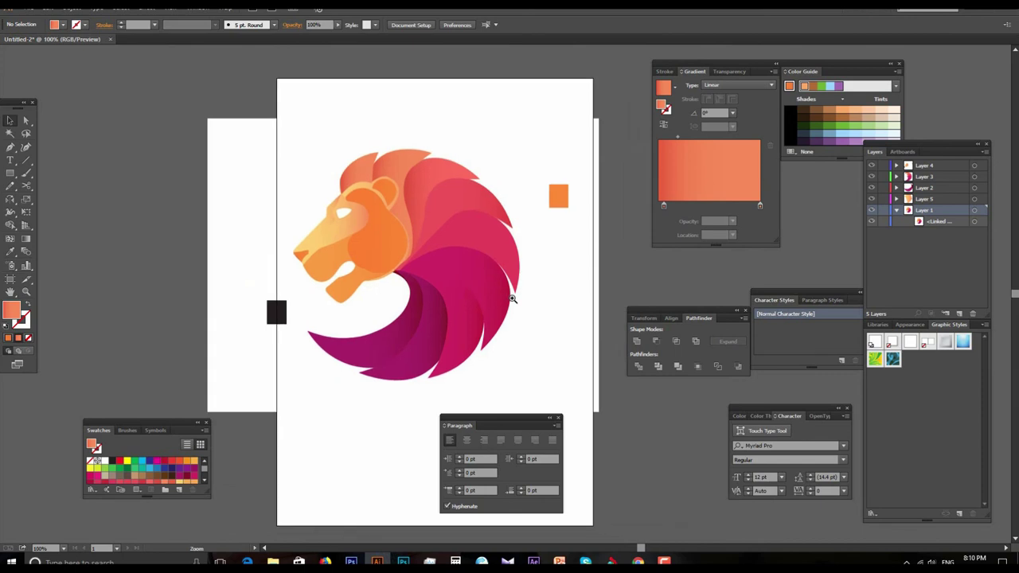
{"action": "left_click", "coordinate": [458, 293]}
{"action": "key", "text": "v"}
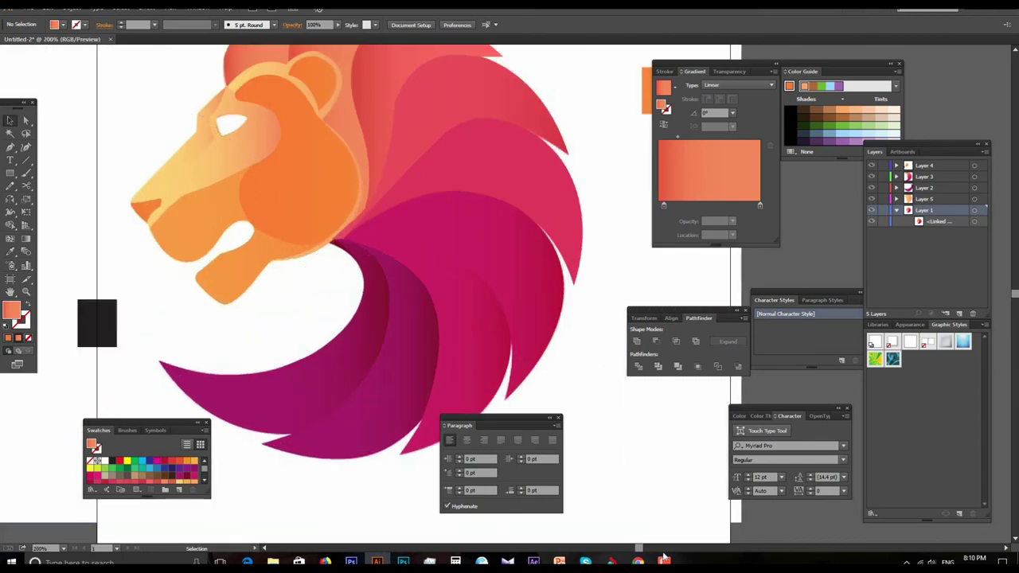